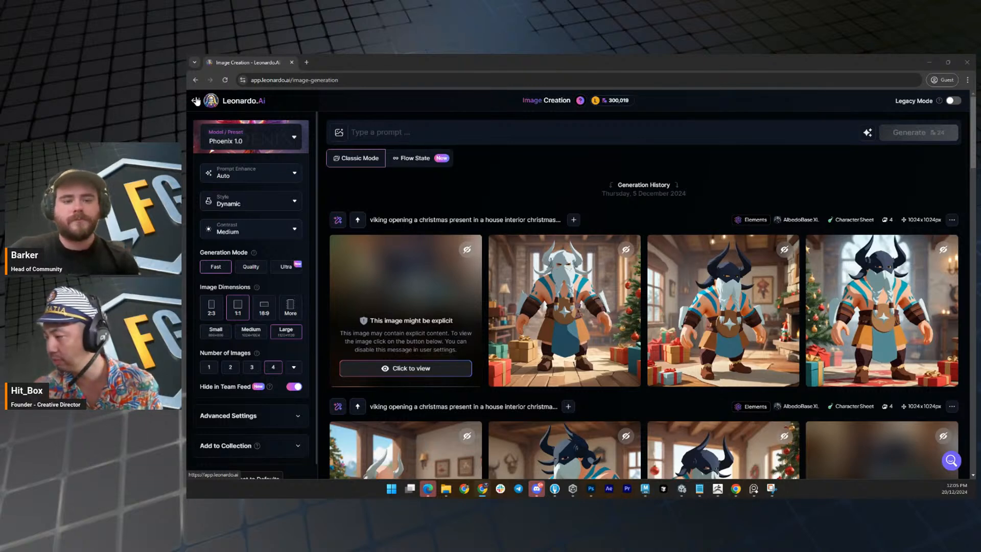
Go to the home page and look through the Team Creations feed.
{"action": "left_click", "coordinate": [195, 101]}
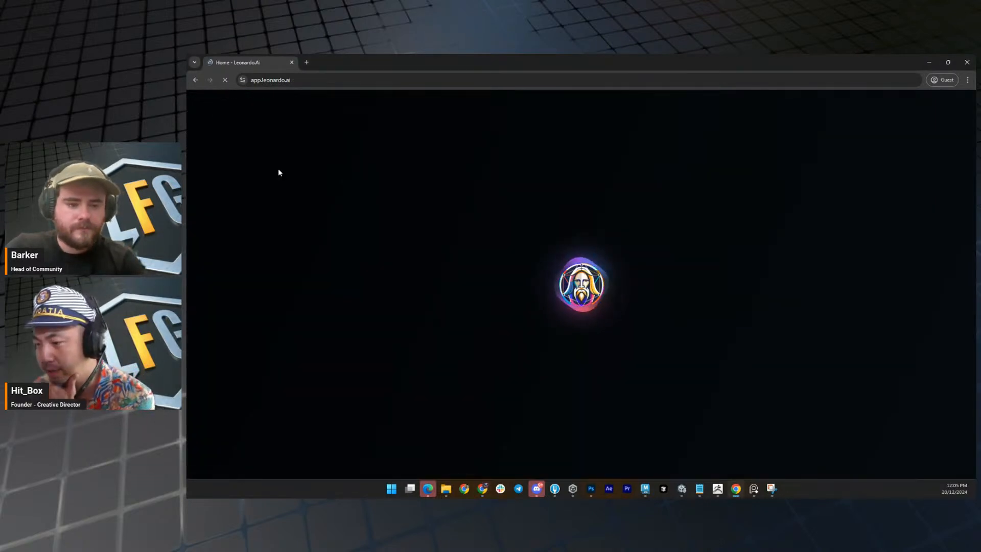
{"action": "scroll", "coordinate": [271, 207], "scroll_direction": "down", "scroll_amount": 1}
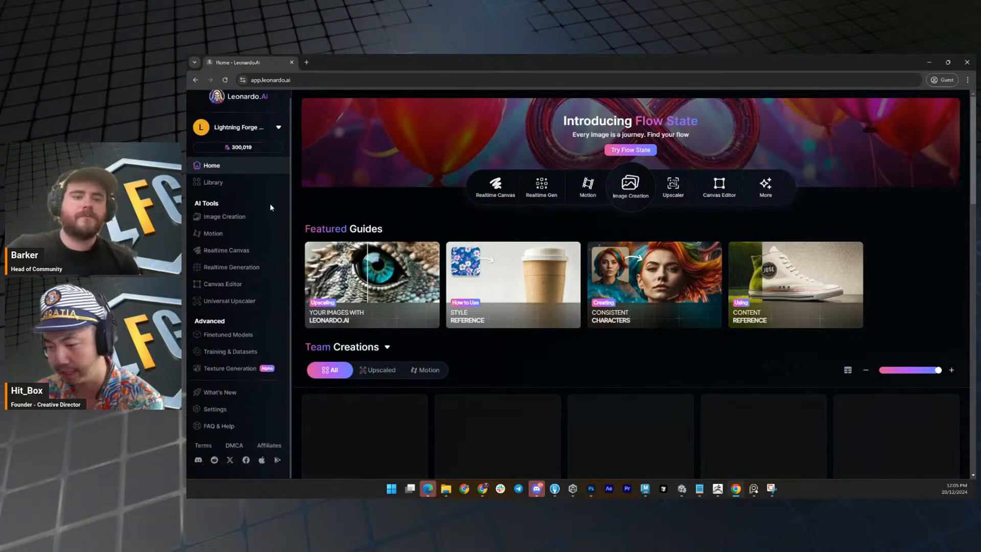
{"action": "scroll", "coordinate": [633, 277], "scroll_direction": "down", "scroll_amount": 3}
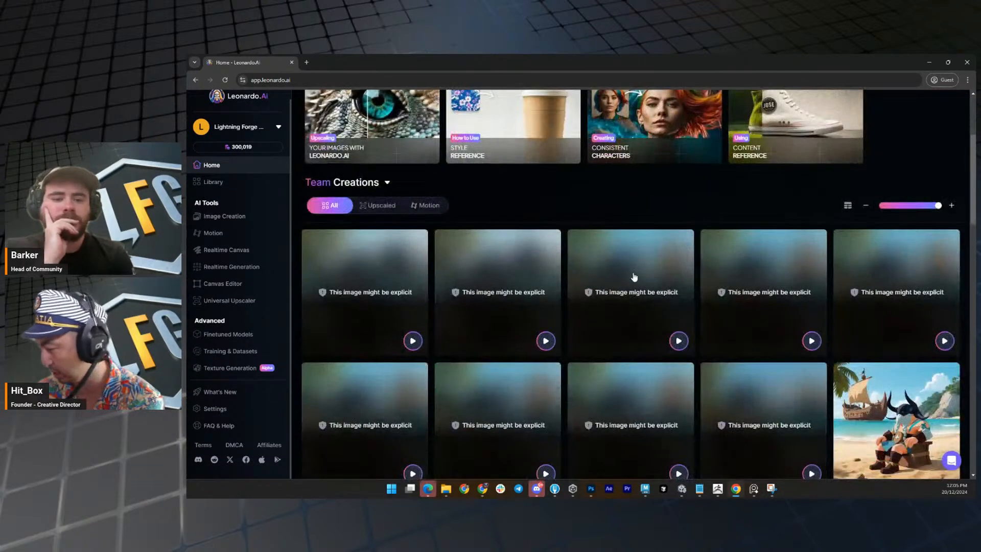
{"action": "scroll", "coordinate": [631, 274], "scroll_direction": "down", "scroll_amount": 2}
{"action": "scroll", "coordinate": [629, 270], "scroll_direction": "up", "scroll_amount": 4}
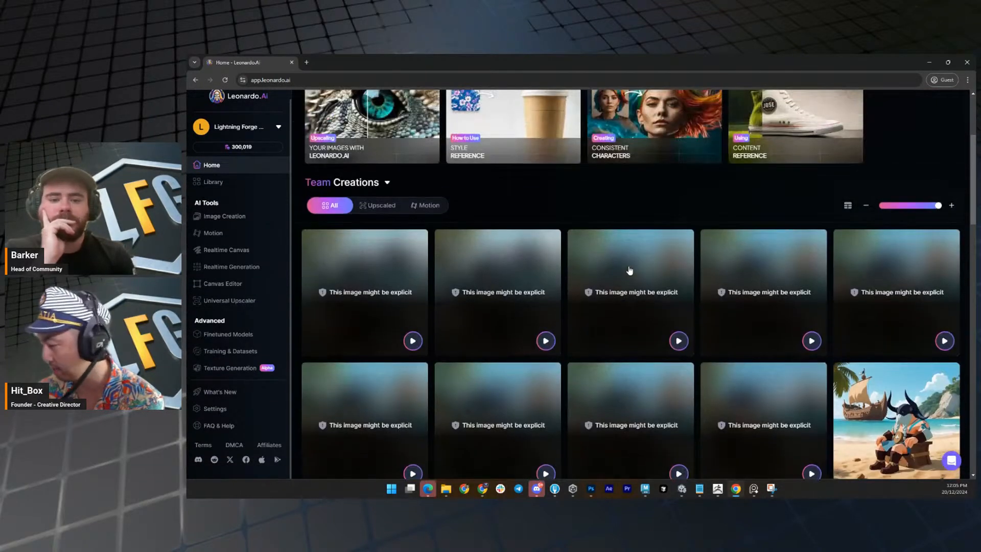
{"action": "scroll", "coordinate": [542, 258], "scroll_direction": "up", "scroll_amount": 2}
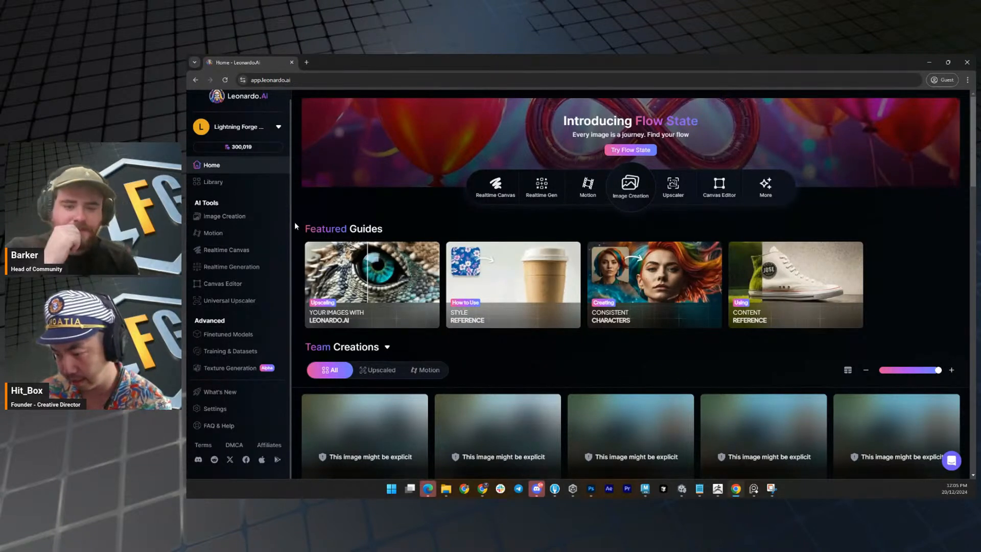
Check the Library page, return to the home page and browse further down the team's viking images.
{"action": "left_click", "coordinate": [214, 183]}
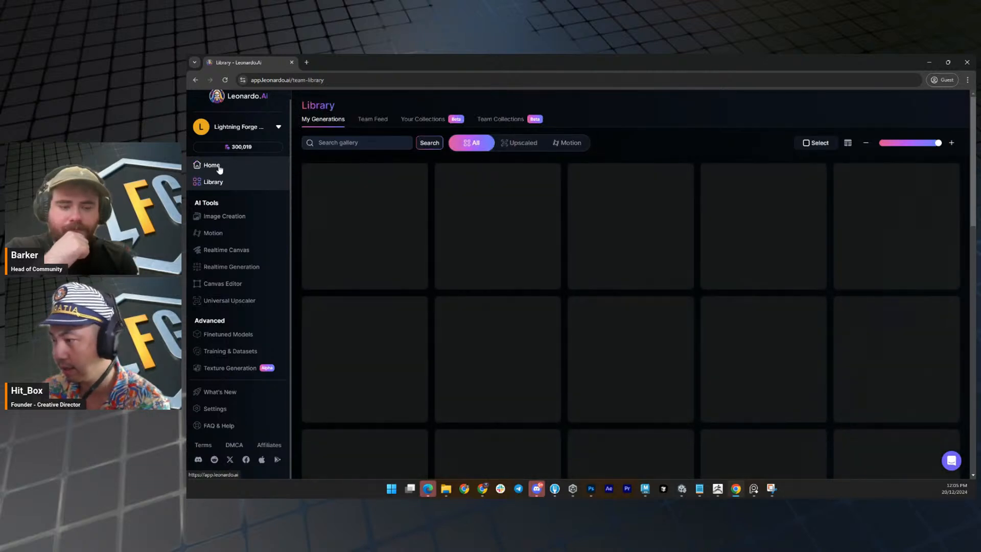
{"action": "left_click", "coordinate": [211, 165]}
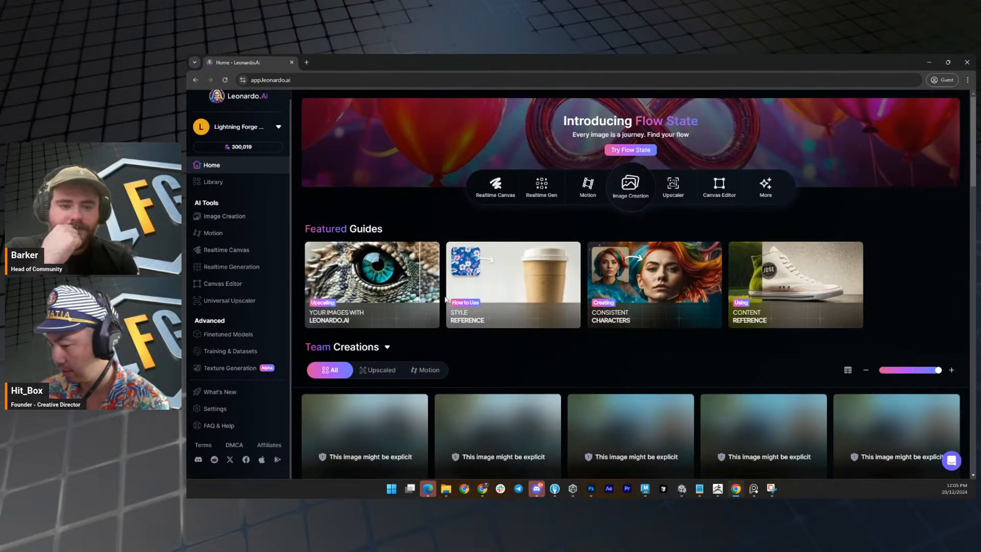
{"action": "scroll", "coordinate": [724, 271], "scroll_direction": "down", "scroll_amount": 3}
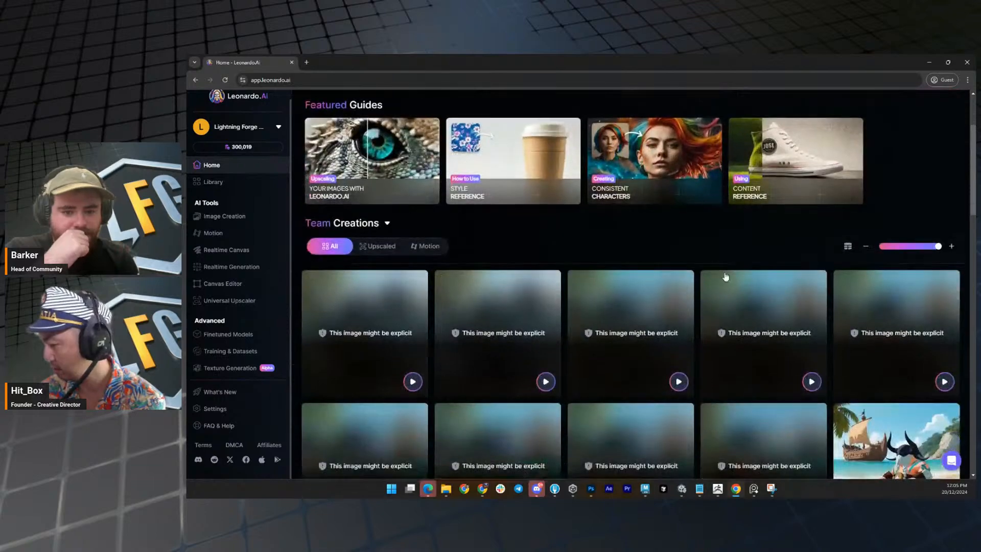
{"action": "scroll", "coordinate": [725, 276], "scroll_direction": "down", "scroll_amount": 2}
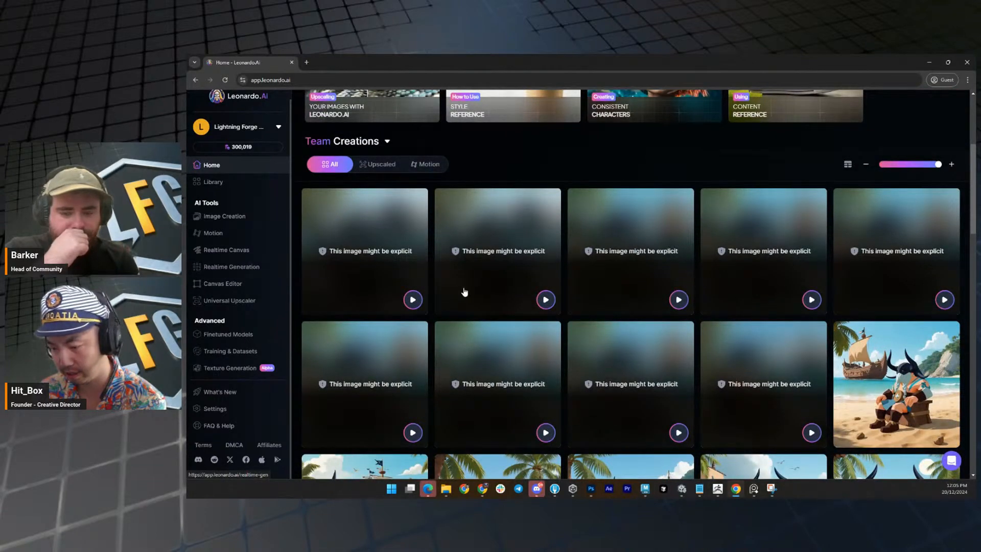
{"action": "scroll", "coordinate": [562, 299], "scroll_direction": "down", "scroll_amount": 2}
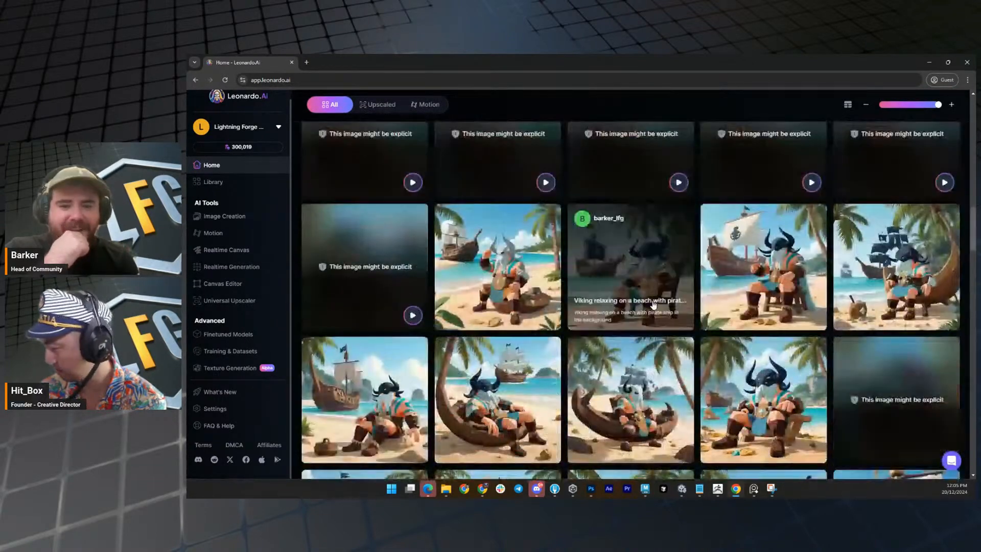
{"action": "scroll", "coordinate": [653, 305], "scroll_direction": "up", "scroll_amount": 7}
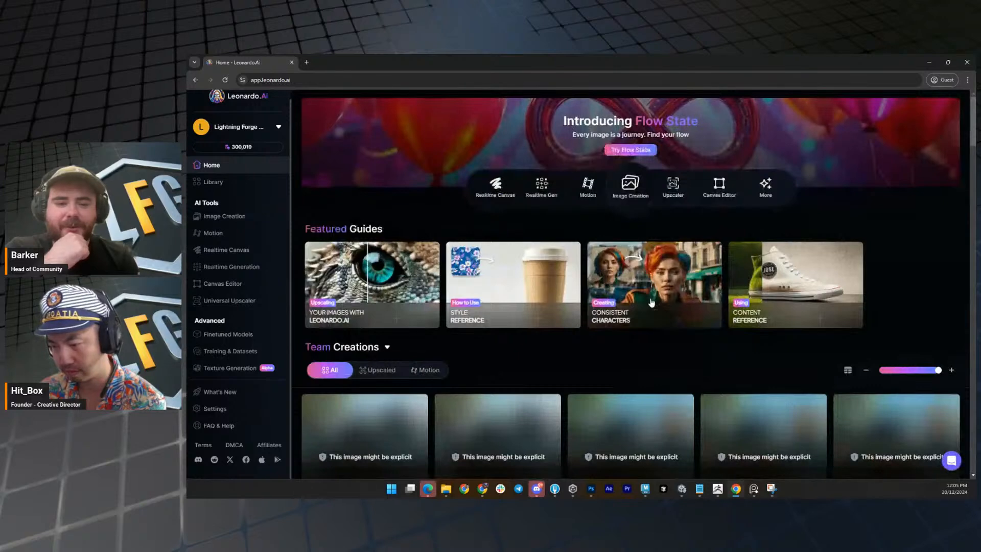
{"action": "scroll", "coordinate": [651, 303], "scroll_direction": "down", "scroll_amount": 10}
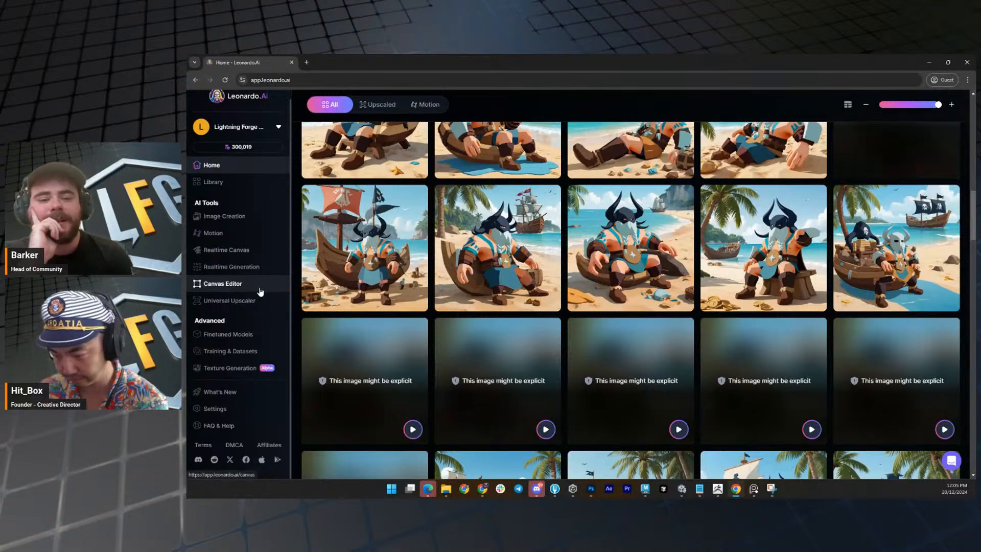
{"action": "scroll", "coordinate": [260, 287], "scroll_direction": "up", "scroll_amount": 5}
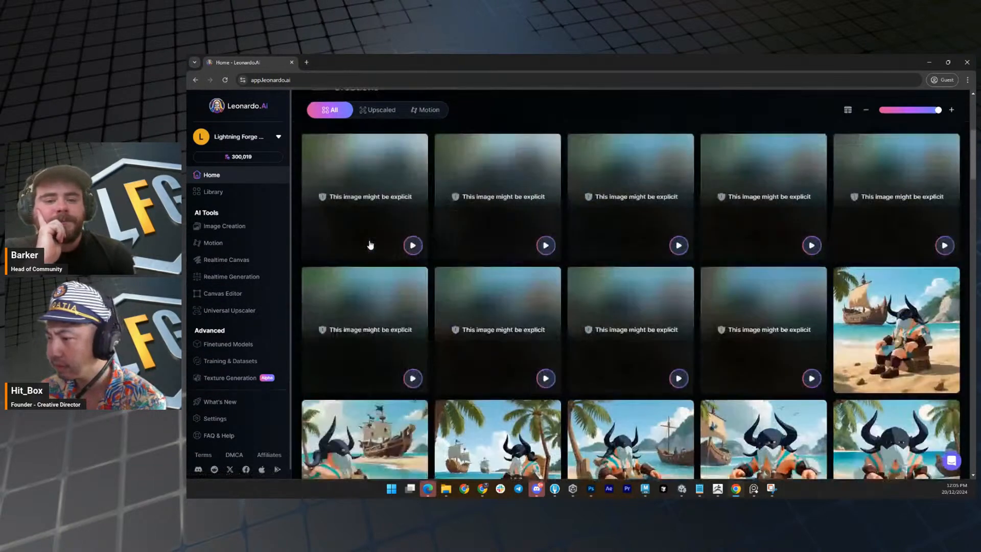
{"action": "scroll", "coordinate": [371, 250], "scroll_direction": "up", "scroll_amount": 5}
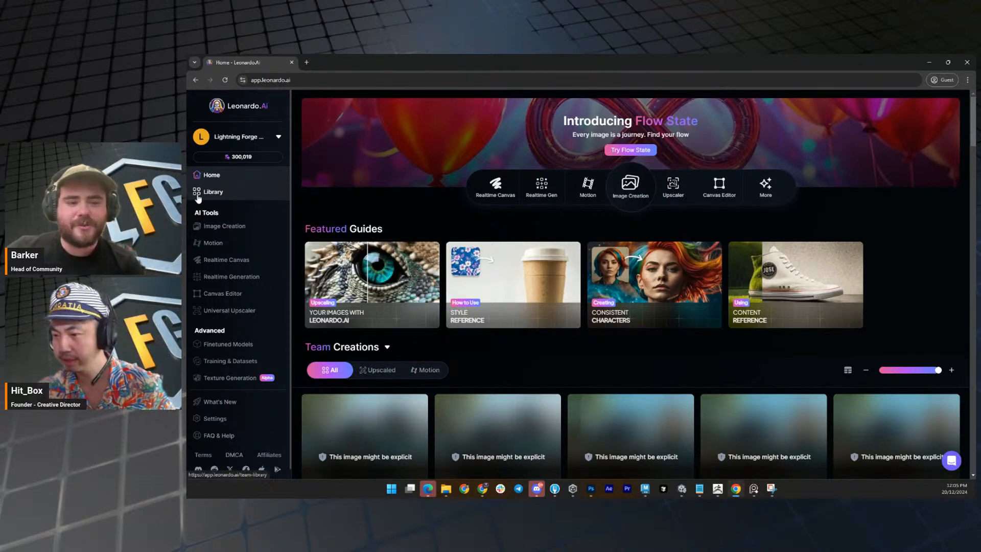
Open the Image Creation page, switch it to Legacy Mode and dismiss the Alchemy welcome dialog.
{"action": "left_click", "coordinate": [252, 232]}
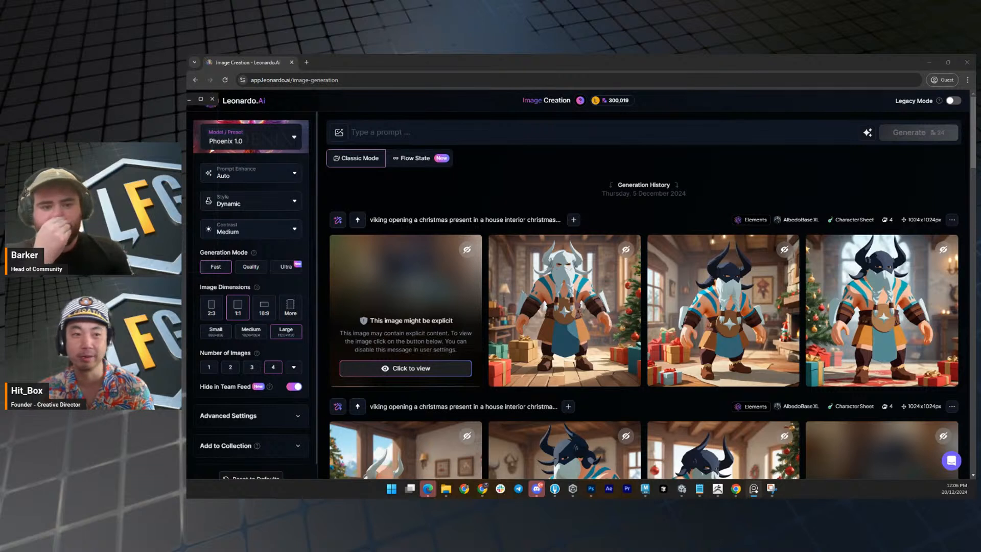
{"action": "left_click", "coordinate": [430, 132]}
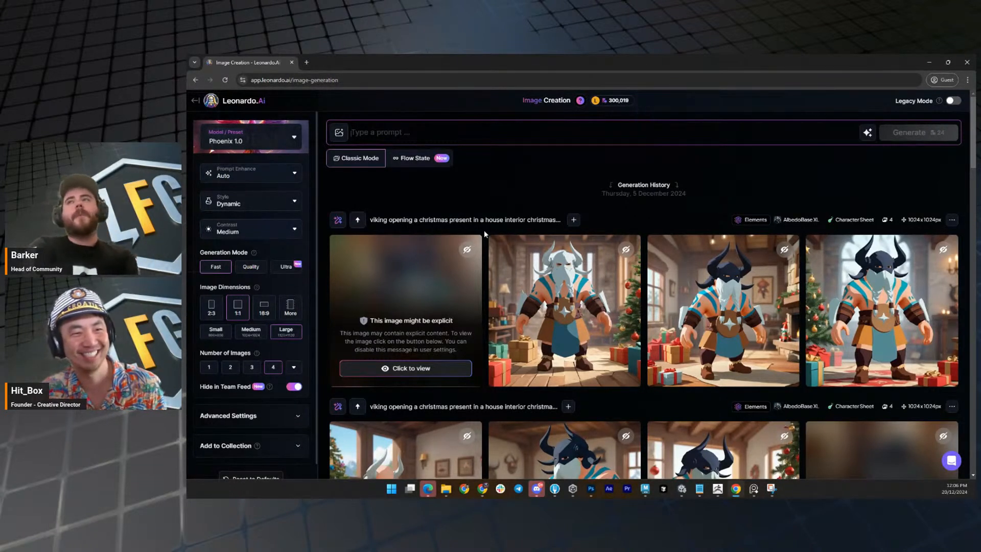
{"action": "left_click", "coordinate": [496, 135]}
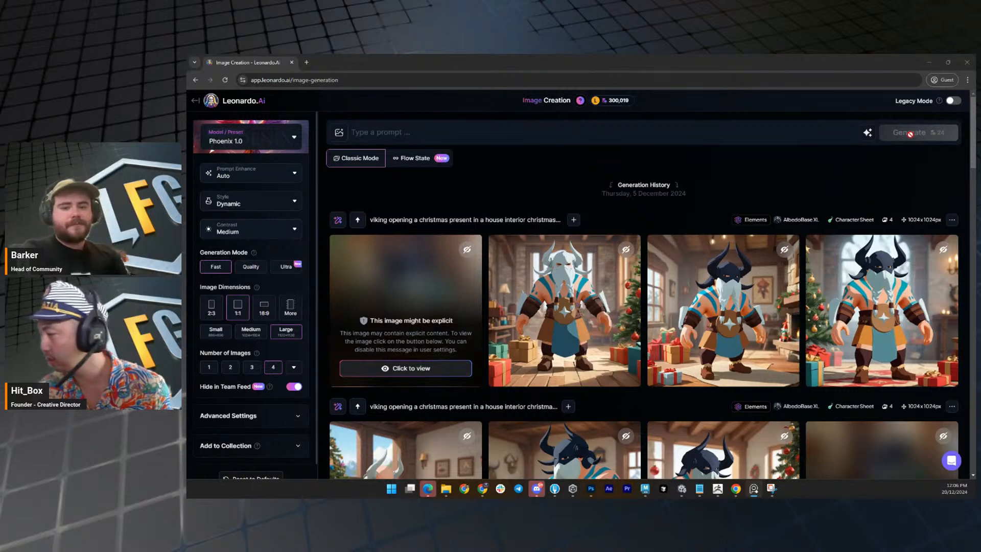
{"action": "left_click", "coordinate": [952, 101]}
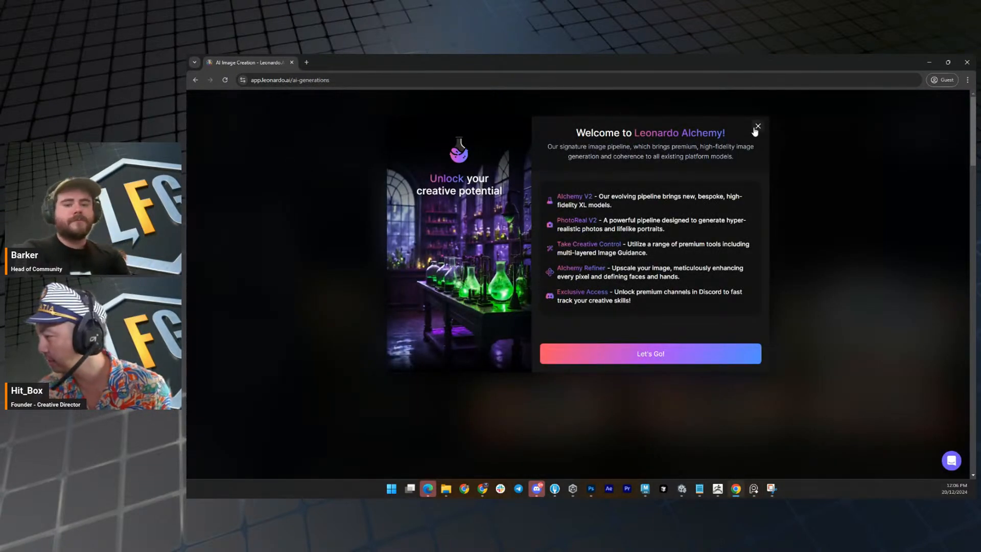
{"action": "left_click", "coordinate": [754, 125]}
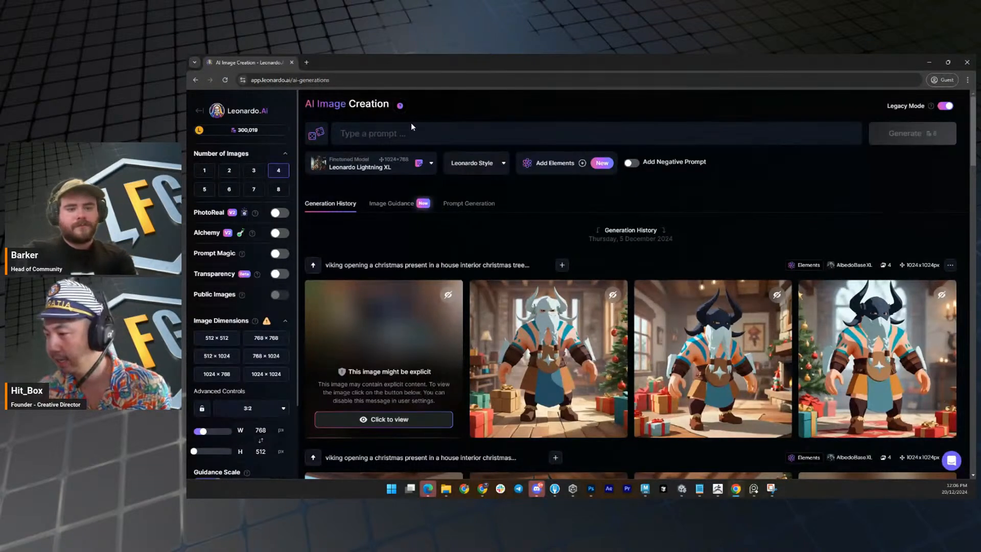
Enter "a christmas pirate hat for a viking" as the image prompt.
{"action": "left_click", "coordinate": [451, 129]}
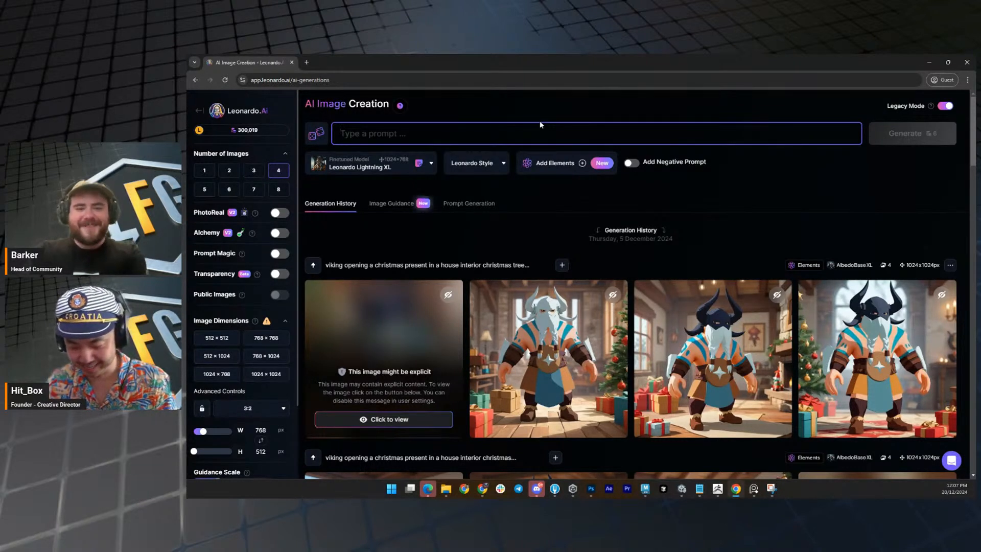
{"action": "type", "text": "a ch"}
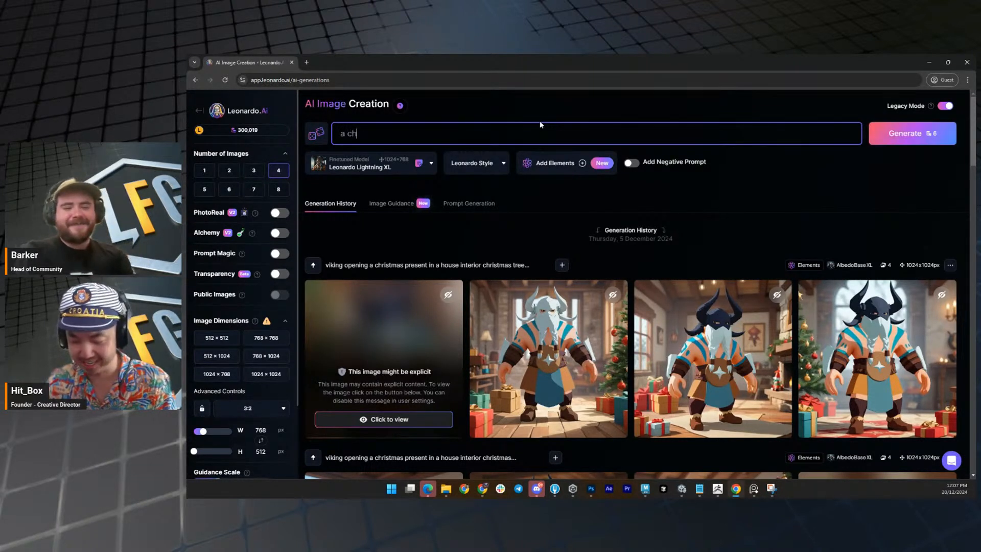
{"action": "type", "text": "istmas"}
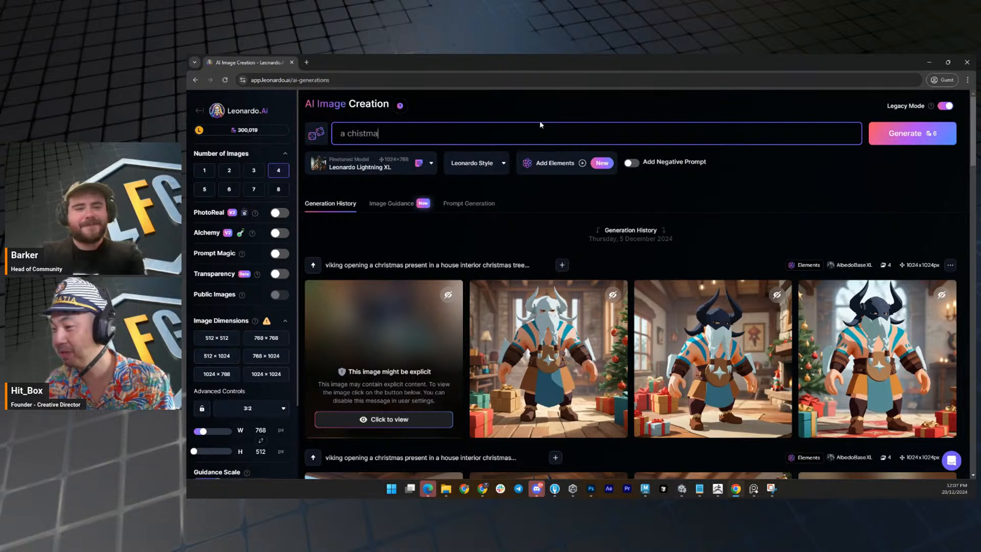
{"action": "key", "text": "BackSpace"}
{"action": "key", "text": "BackSpace"}
{"action": "key", "text": "BackSpace"}
{"action": "key", "text": "BackSpace"}
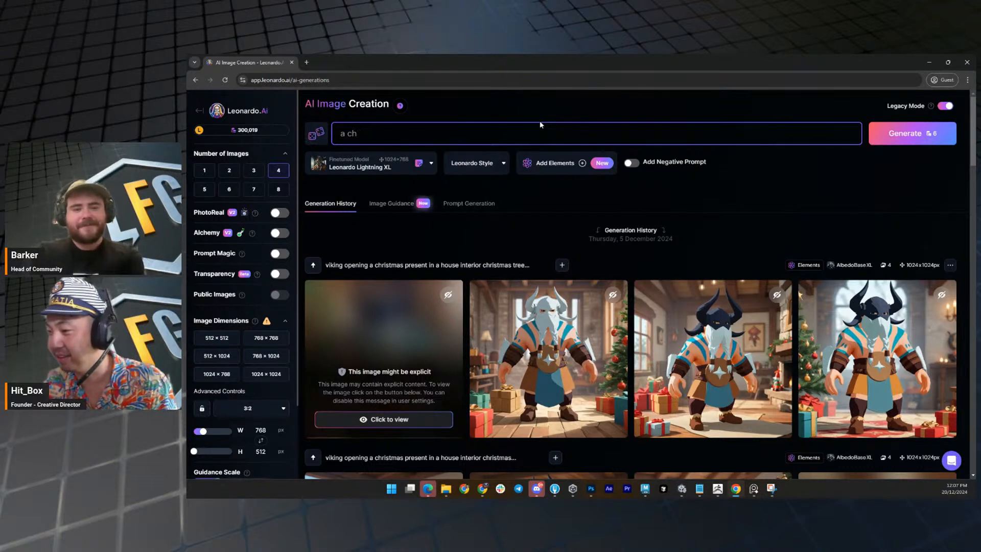
{"action": "type", "text": "ristmas "}
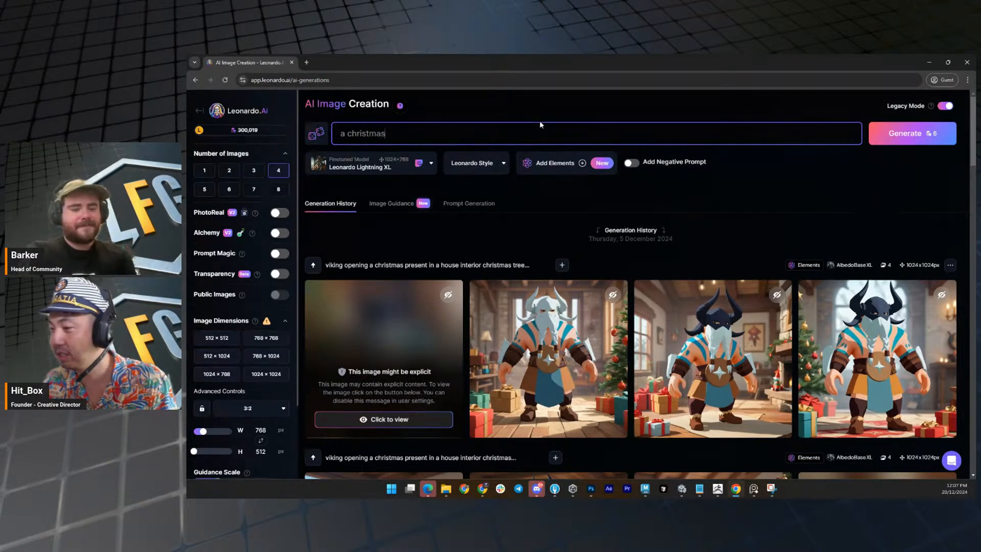
{"action": "type", "text": "pirate"}
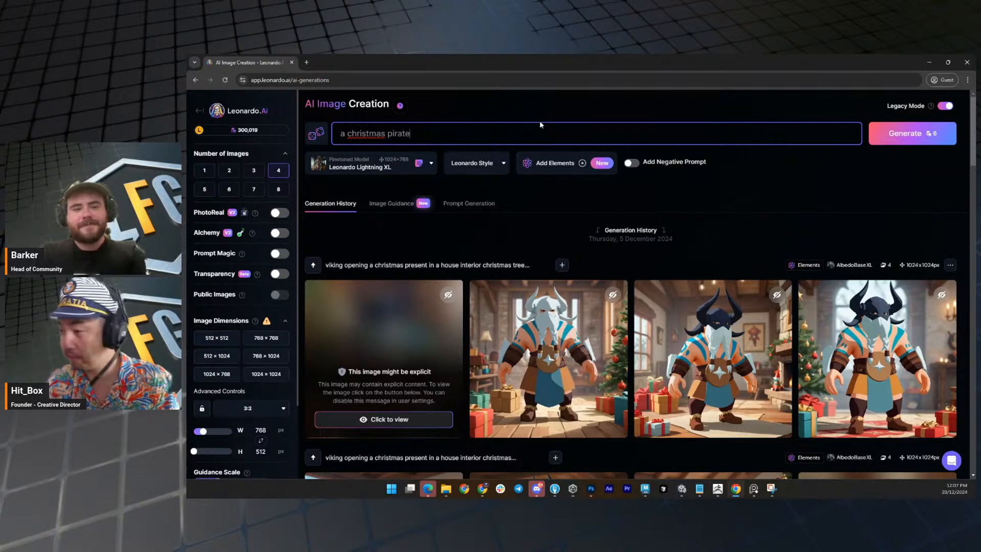
{"action": "type", "text": " hat "}
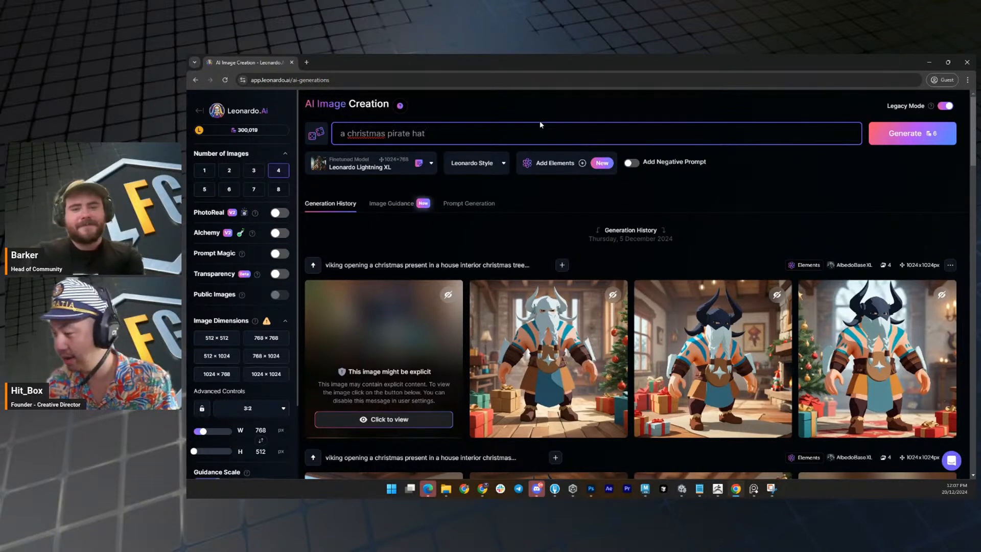
{"action": "type", "text": "for a v"}
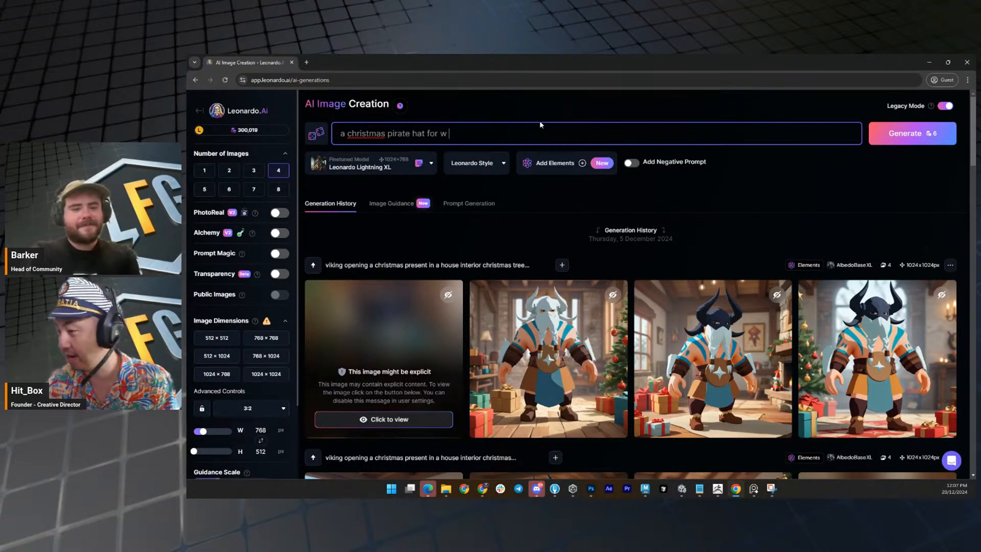
{"action": "type", "text": "iking"}
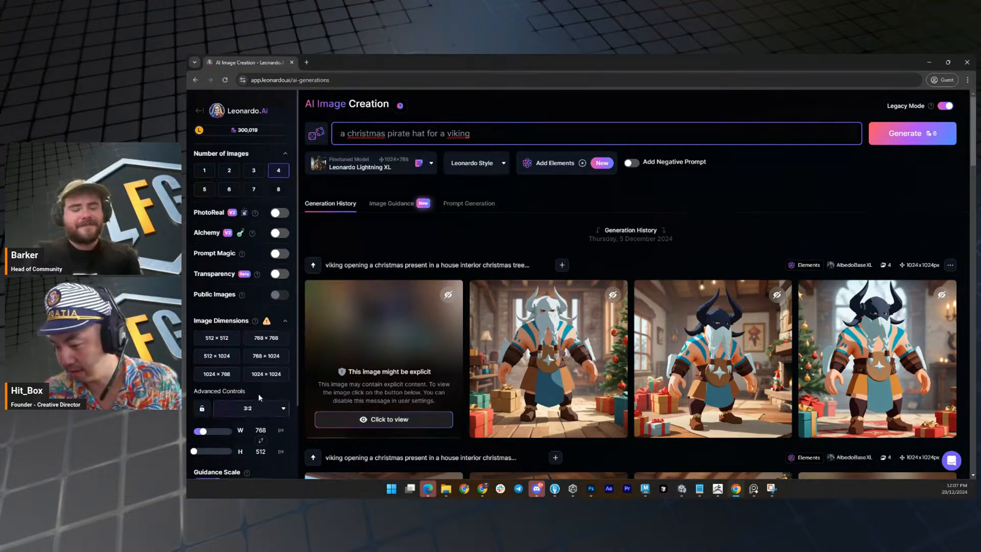
Set the image aspect ratio to 1:1 and generate the images.
{"action": "left_click", "coordinate": [260, 408]}
{"action": "left_click", "coordinate": [258, 422]}
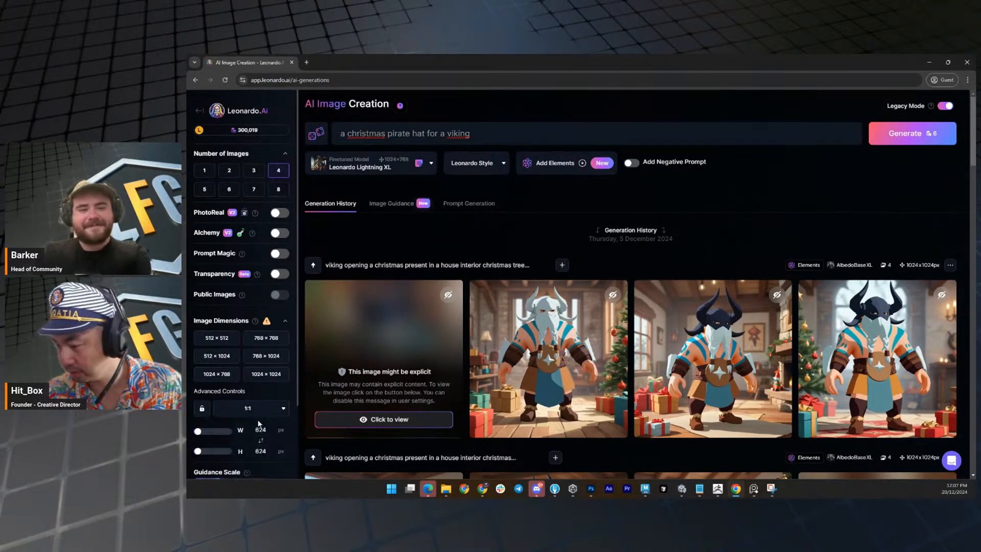
{"action": "left_click", "coordinate": [902, 144]}
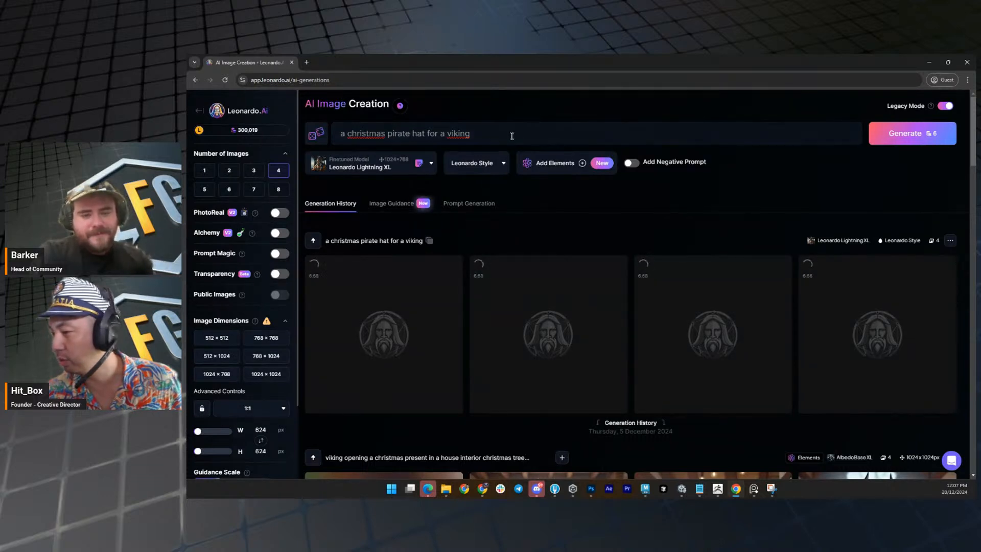
Generate the same prompt again using the AlbedoBase XL model with Leonardo Style.
{"action": "left_click_drag", "start_coordinate": [511, 136], "coordinate": [333, 132]}
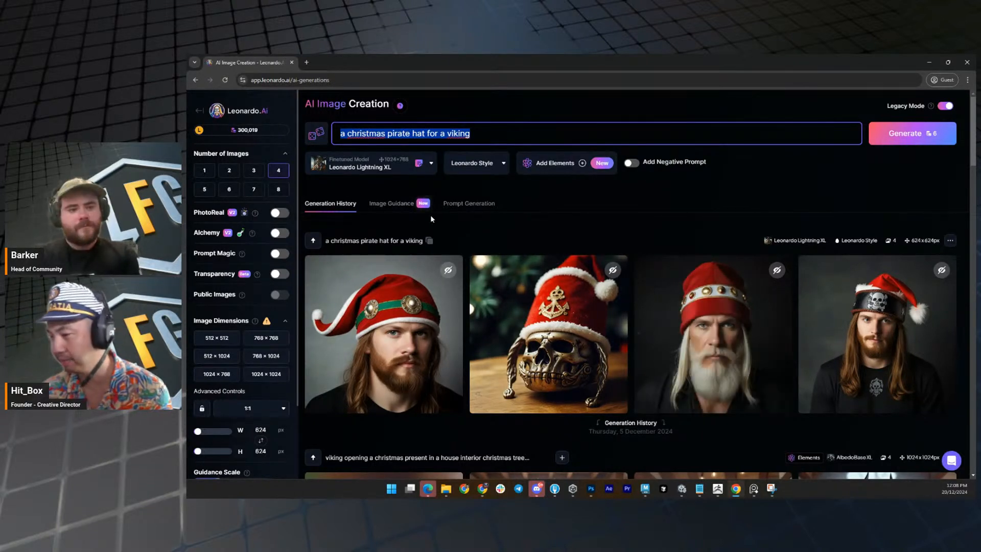
{"action": "left_click", "coordinate": [395, 175]}
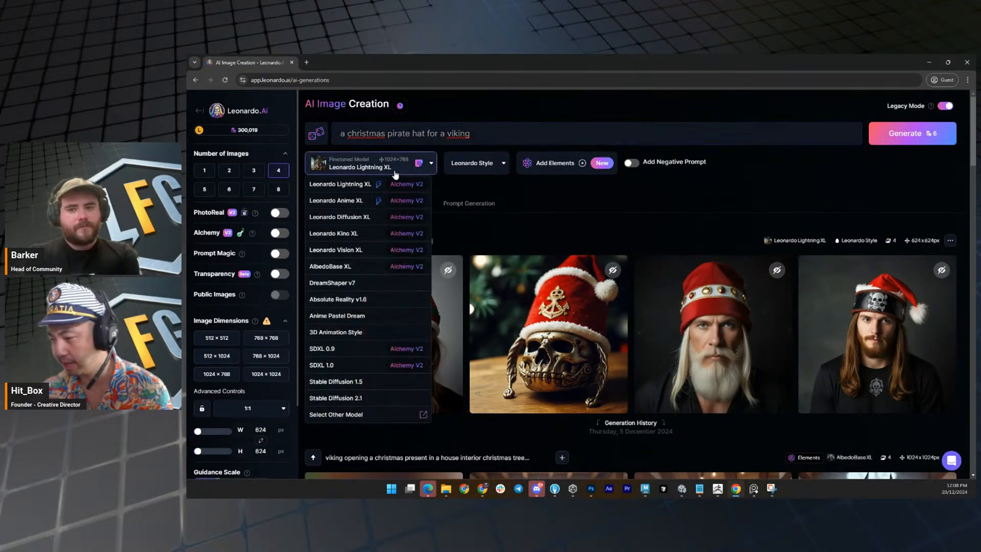
{"action": "left_click", "coordinate": [353, 272]}
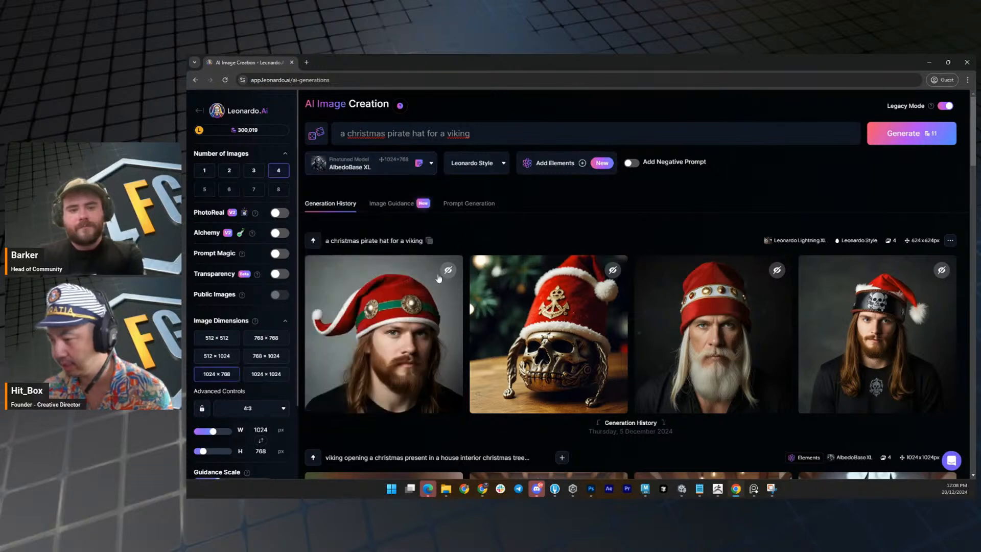
{"action": "left_click", "coordinate": [488, 173]}
{"action": "left_click", "coordinate": [473, 184]}
{"action": "left_click", "coordinate": [911, 133]}
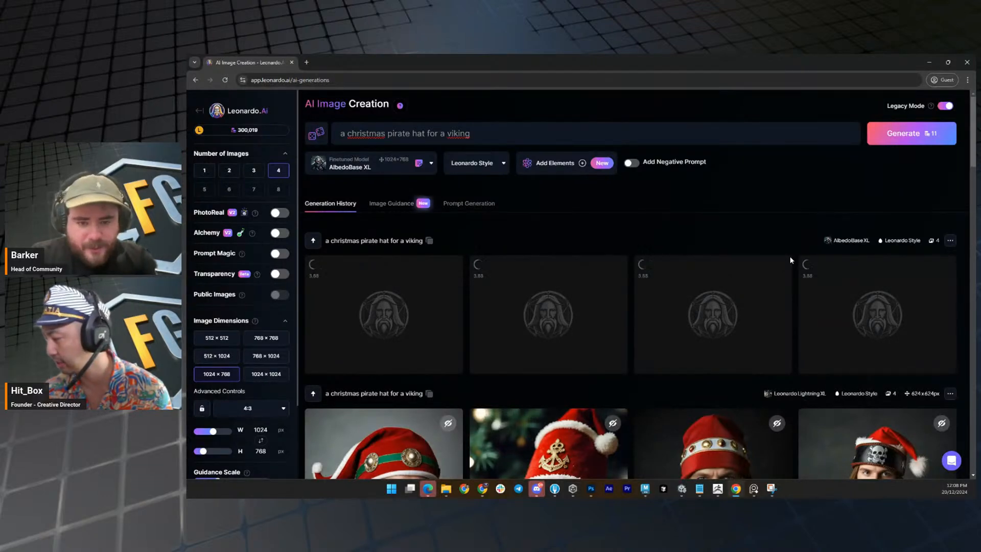
{"action": "scroll", "coordinate": [790, 260], "scroll_direction": "down", "scroll_amount": 1}
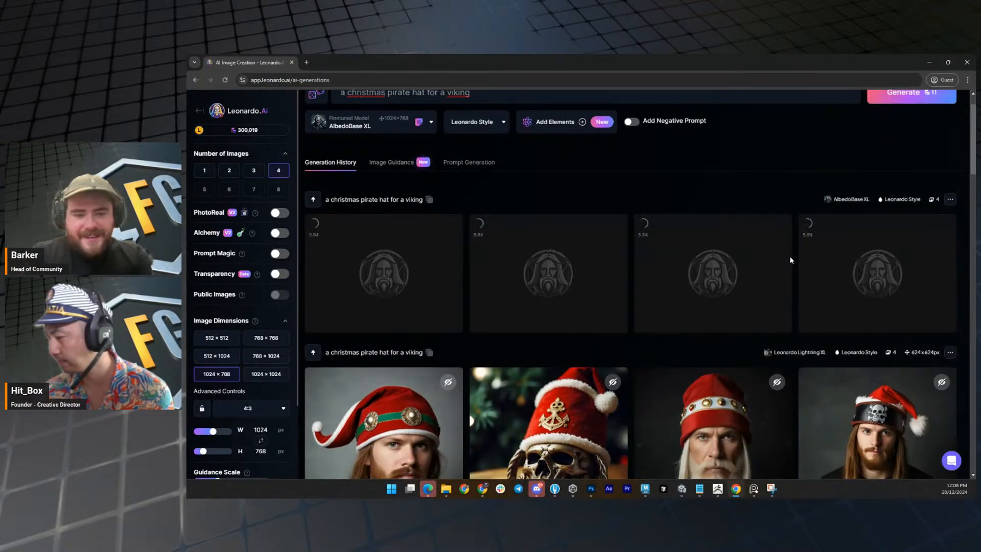
{"action": "scroll", "coordinate": [790, 260], "scroll_direction": "down", "scroll_amount": 4}
{"action": "scroll", "coordinate": [790, 260], "scroll_direction": "up", "scroll_amount": 5}
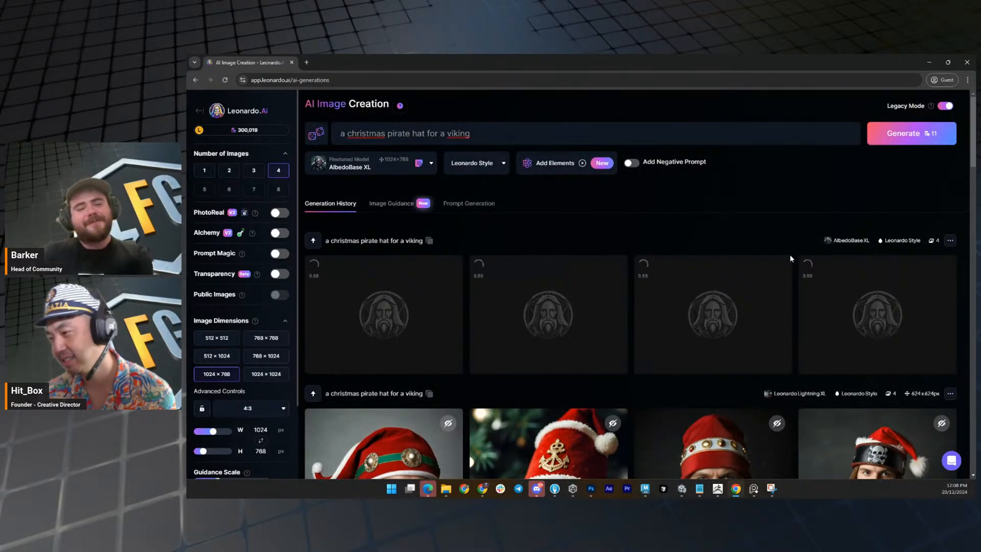
{"action": "scroll", "coordinate": [789, 254], "scroll_direction": "down", "scroll_amount": 3}
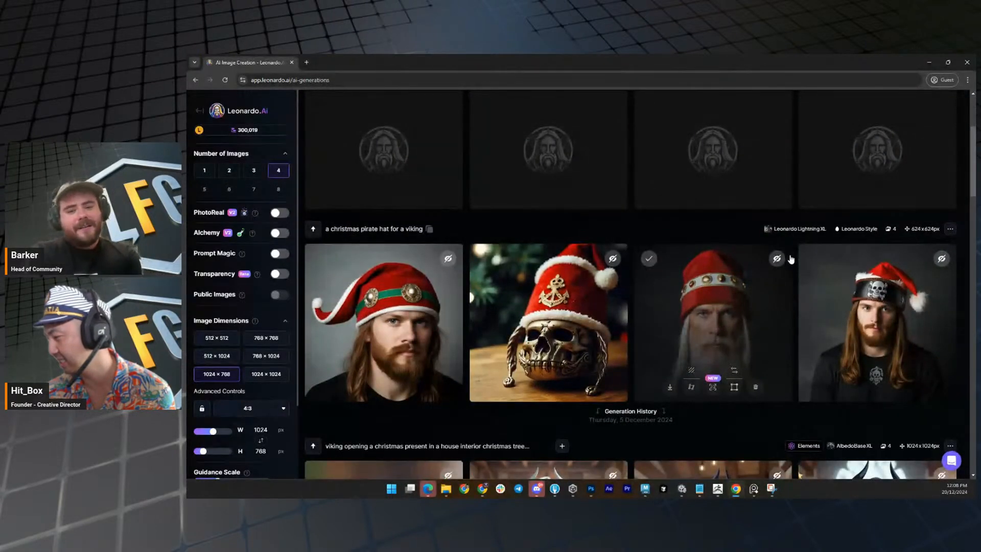
{"action": "scroll", "coordinate": [790, 259], "scroll_direction": "up", "scroll_amount": 2}
{"action": "scroll", "coordinate": [790, 259], "scroll_direction": "up", "scroll_amount": 2}
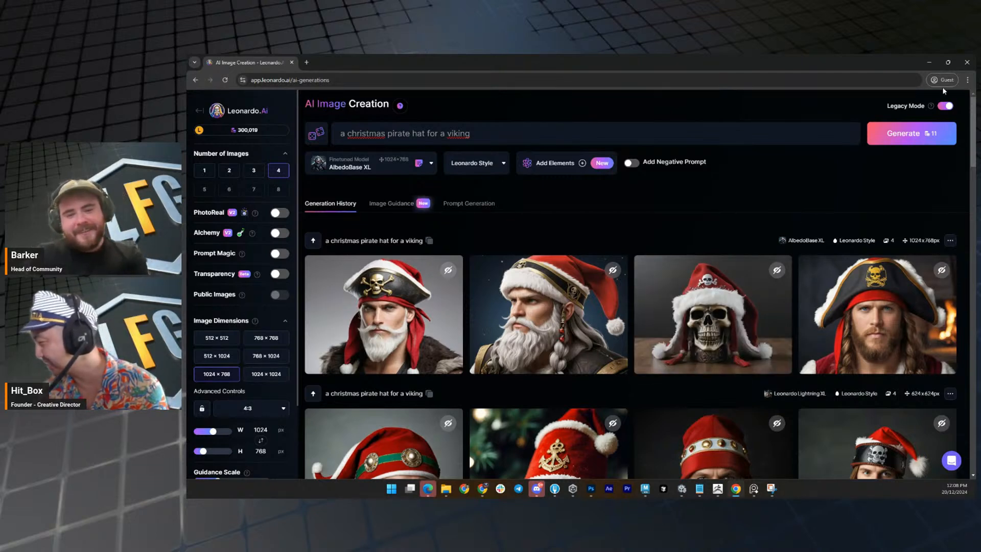
Turn off Legacy Mode and choose the Concept Art preset as the model.
{"action": "left_click", "coordinate": [945, 106]}
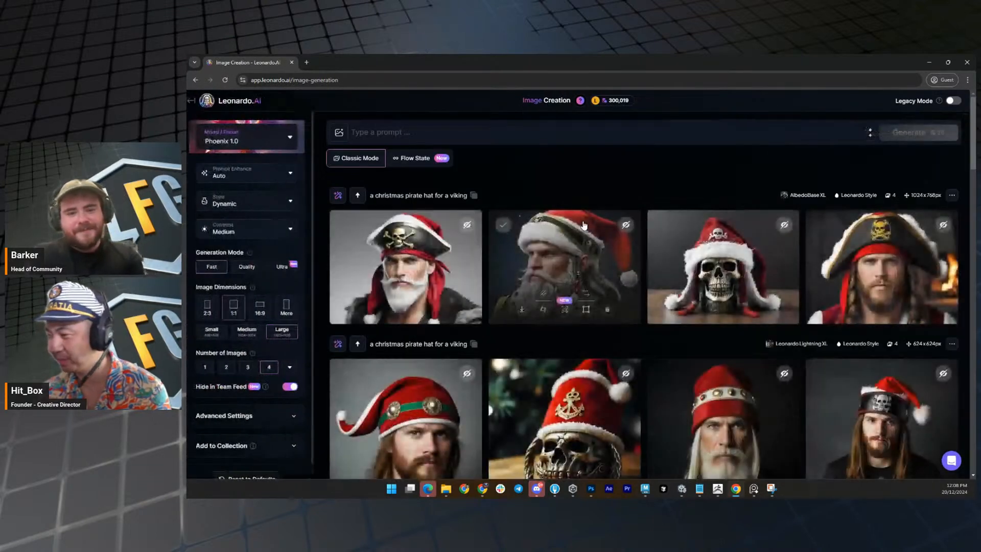
{"action": "left_click", "coordinate": [280, 141]}
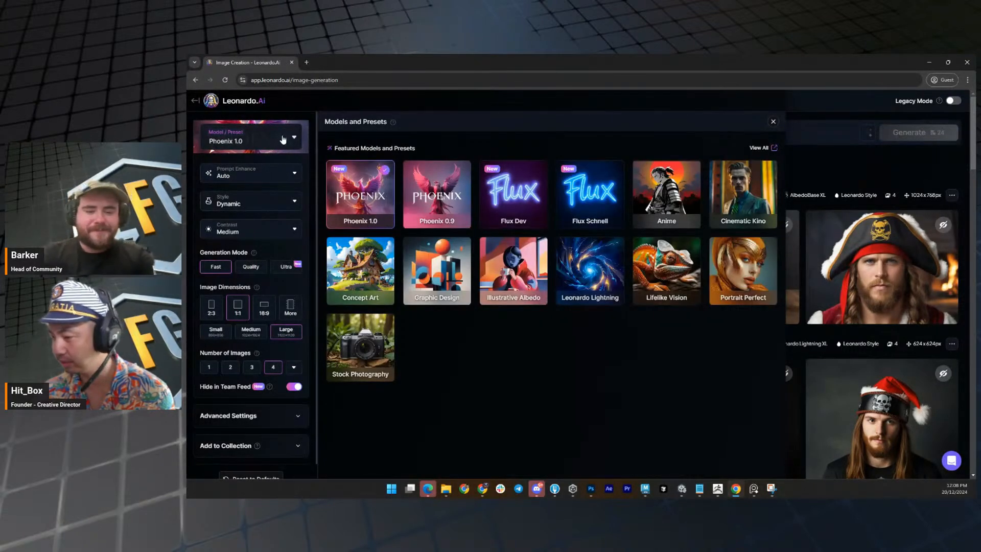
{"action": "left_click", "coordinate": [378, 288]}
{"action": "left_click", "coordinate": [773, 122]}
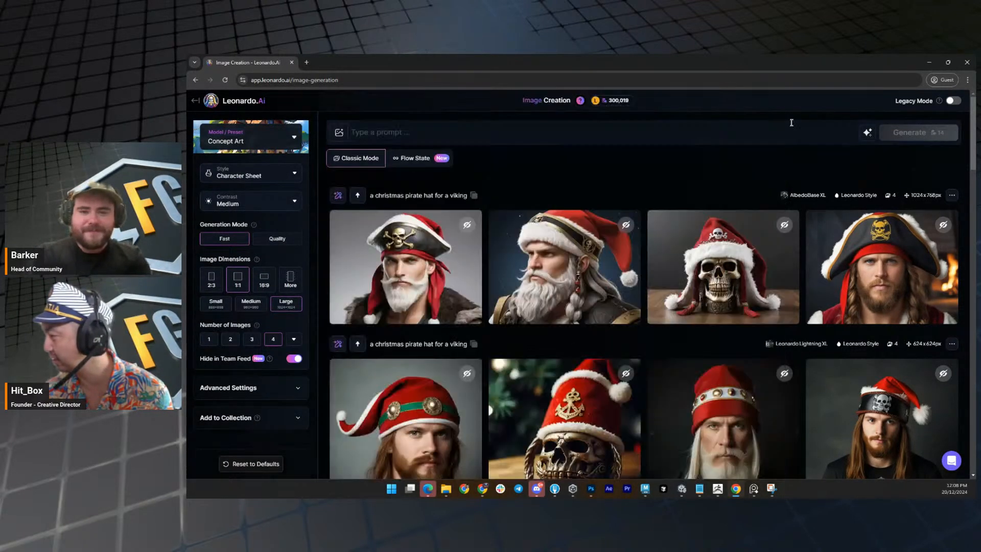
Copy the prompt "a christmas pirate hat for a viking" from the latest generation into the prompt field and generate the images.
{"action": "left_click", "coordinate": [474, 195]}
{"action": "left_click", "coordinate": [437, 131]}
{"action": "key", "text": "ctrl+v"}
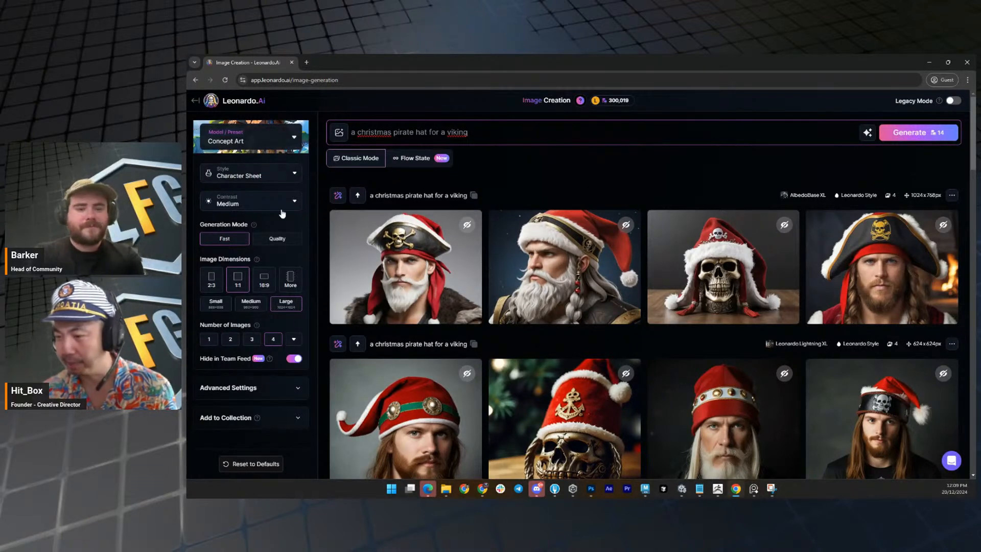
{"action": "left_click", "coordinate": [924, 134]}
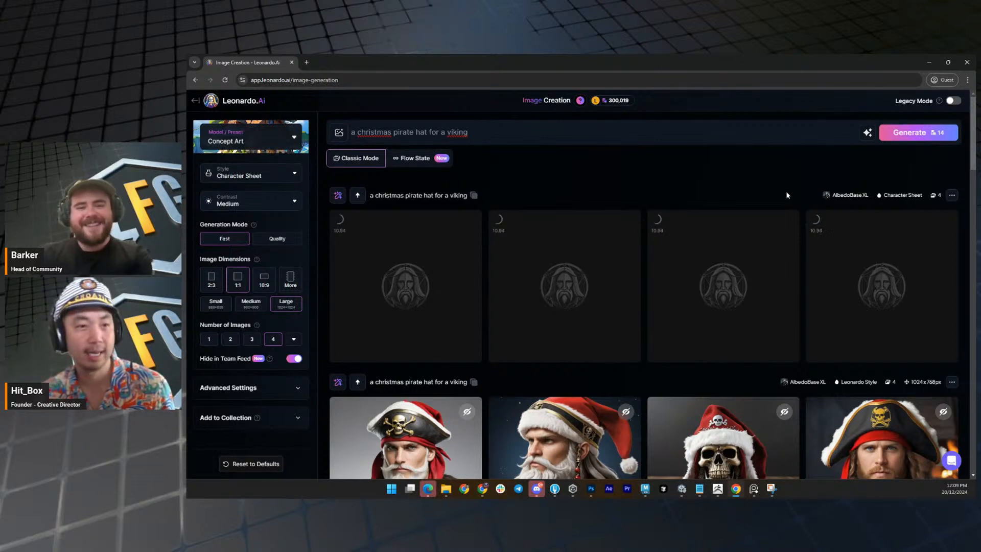
{"action": "scroll", "coordinate": [761, 248], "scroll_direction": "down", "scroll_amount": 1}
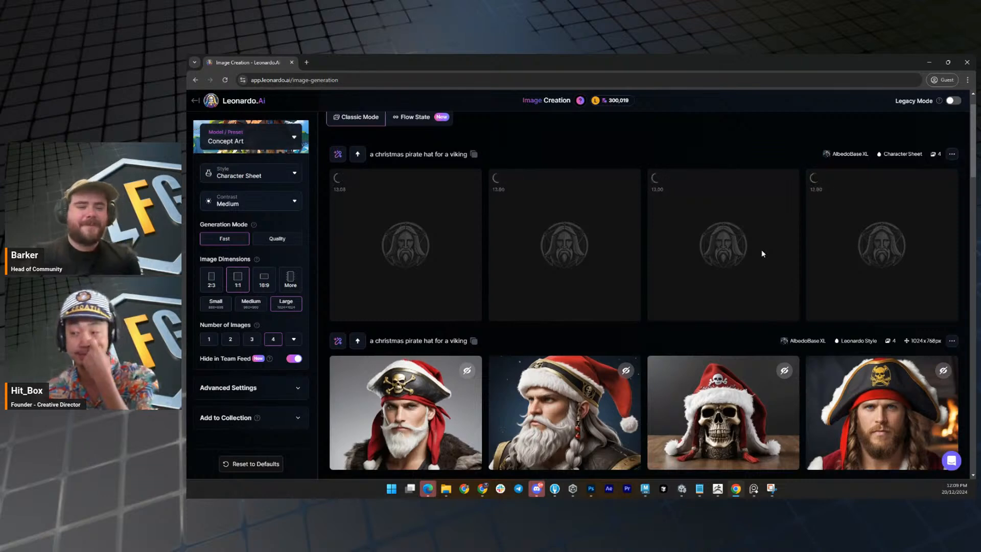
{"action": "scroll", "coordinate": [763, 240], "scroll_direction": "up", "scroll_amount": 1}
{"action": "scroll", "coordinate": [761, 247], "scroll_direction": "down", "scroll_amount": 3}
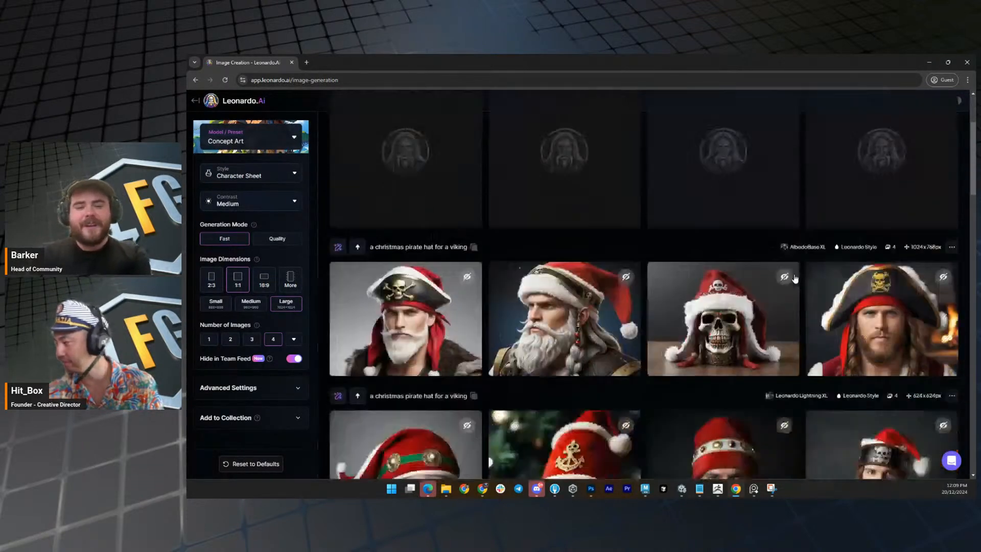
{"action": "scroll", "coordinate": [794, 279], "scroll_direction": "up", "scroll_amount": 3}
{"action": "mouse_move", "coordinate": [795, 275]}
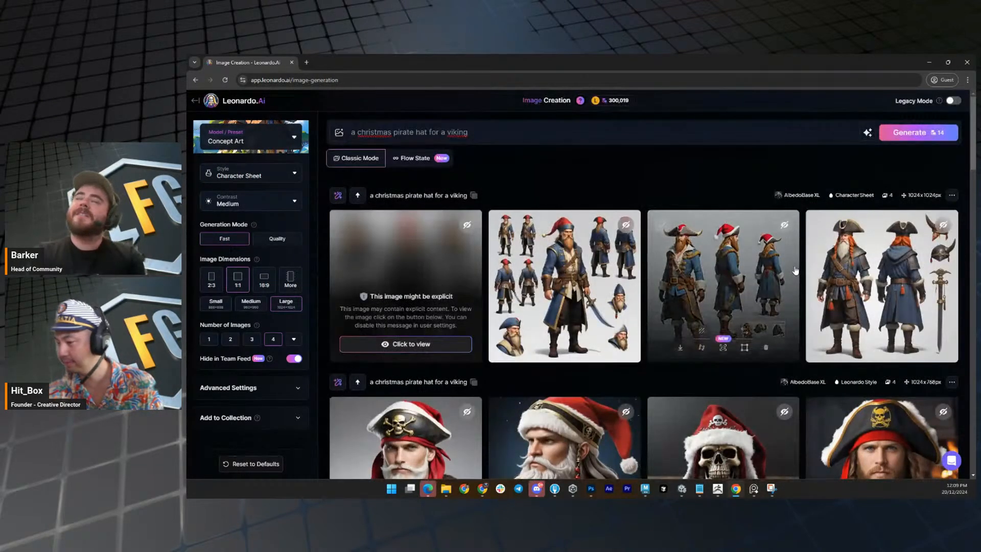
Change the preset's style to Game Concept and generate the same prompt again.
{"action": "left_click", "coordinate": [281, 182]}
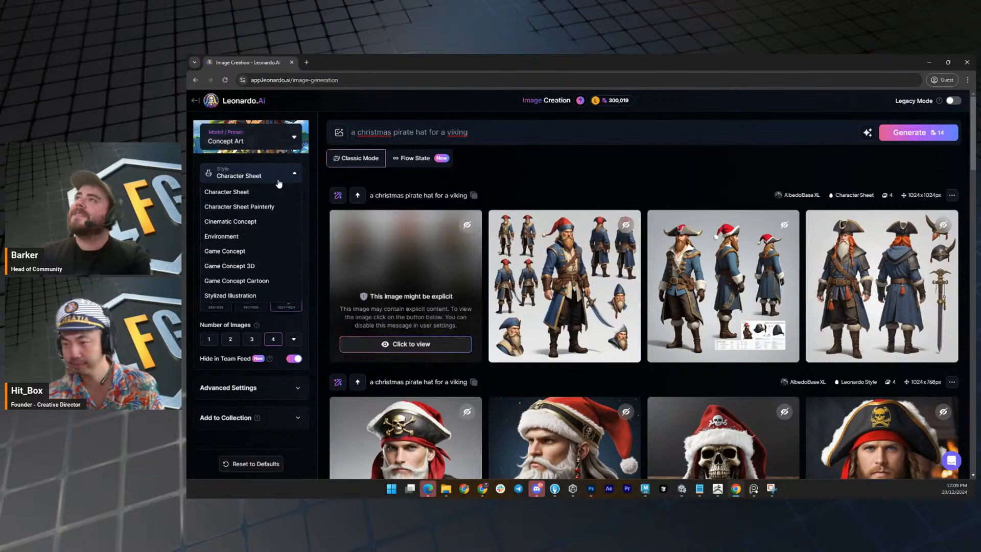
{"action": "left_click", "coordinate": [280, 182]}
{"action": "left_click", "coordinate": [278, 182]}
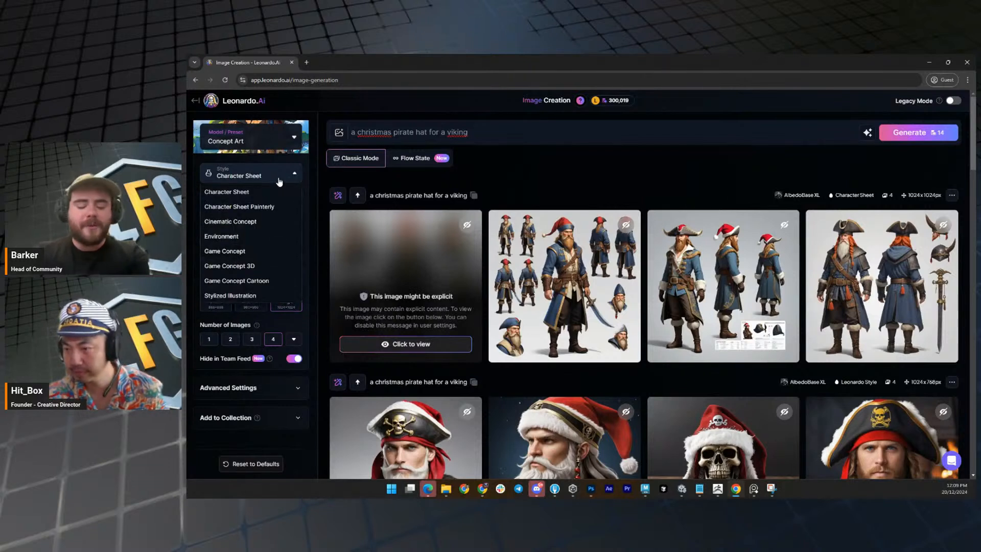
{"action": "left_click", "coordinate": [257, 252]}
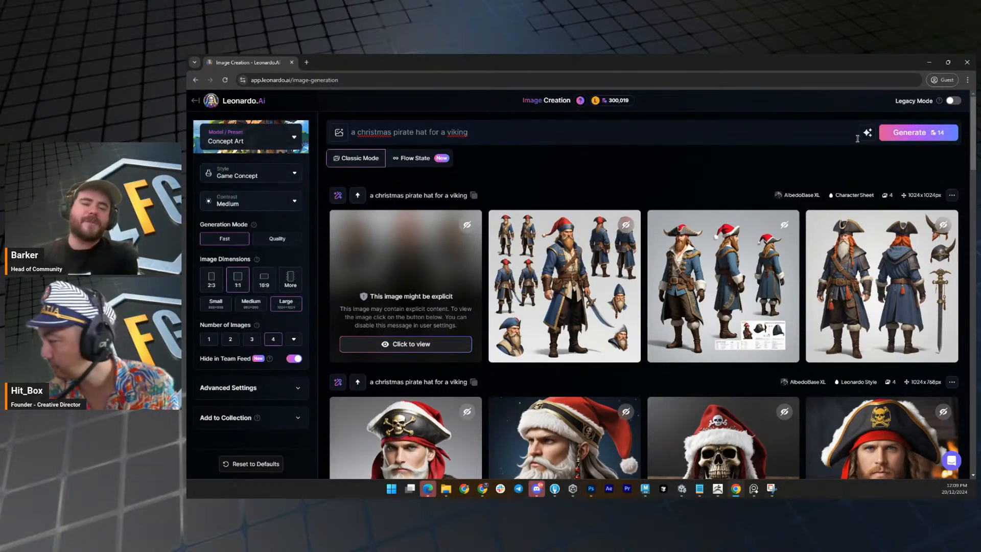
{"action": "left_click", "coordinate": [912, 132]}
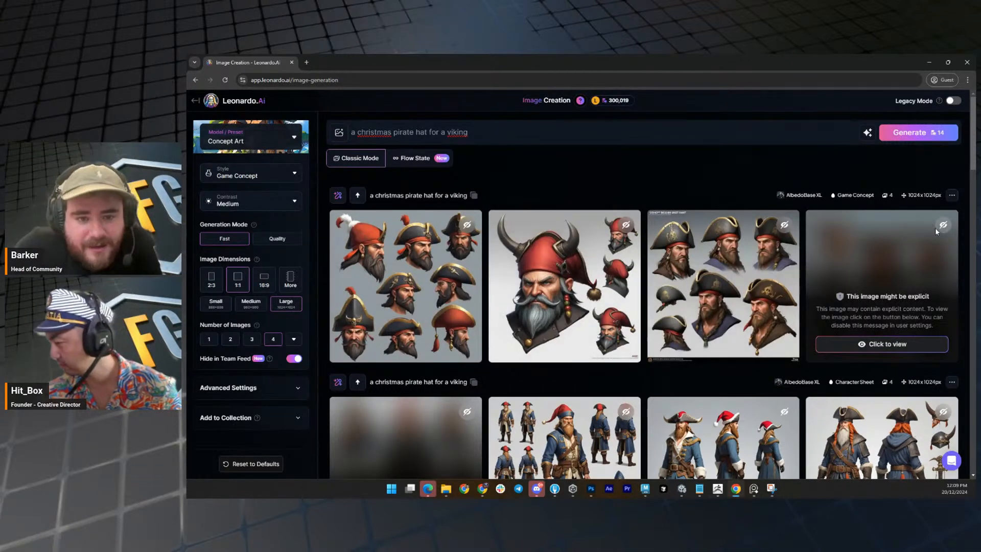
Change the prompt to "a santa pirate hat for a viking" and generate the images.
{"action": "left_click", "coordinate": [391, 136]}
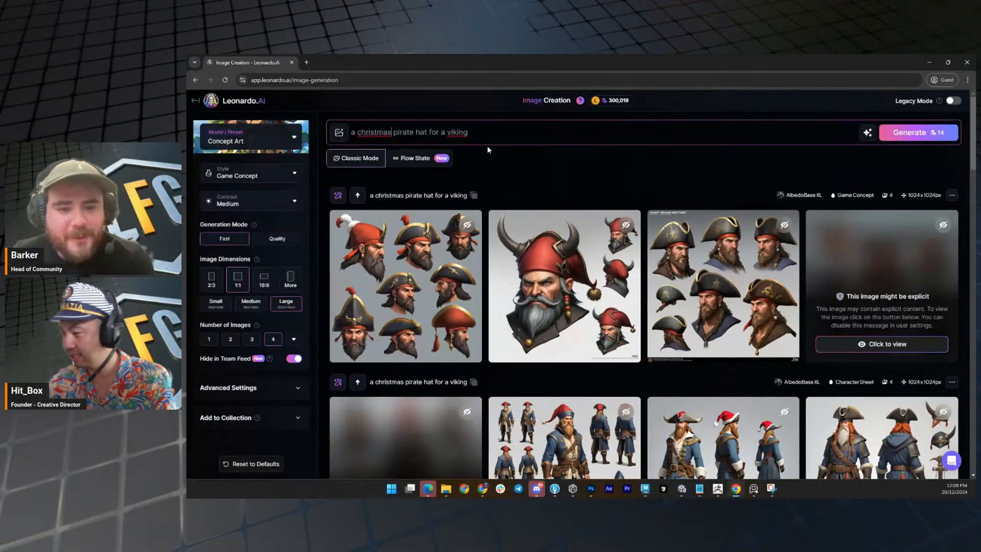
{"action": "key", "text": "shift+Home"}
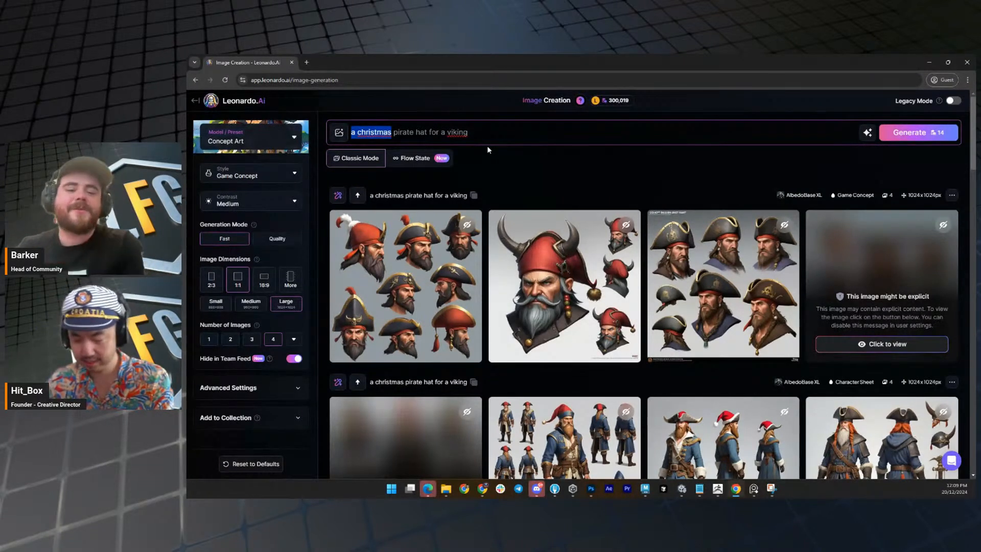
{"action": "type", "text": "a santa"}
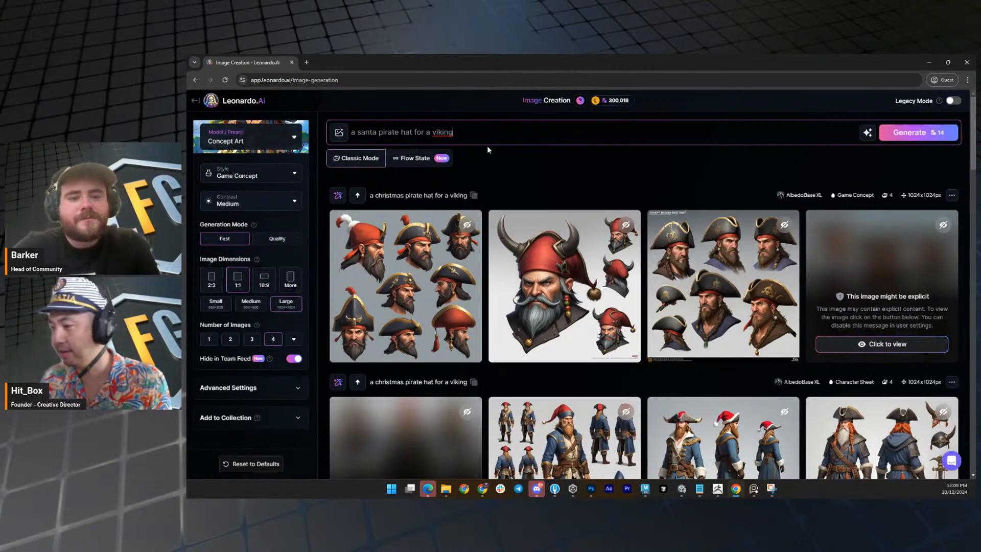
{"action": "key", "text": "Return"}
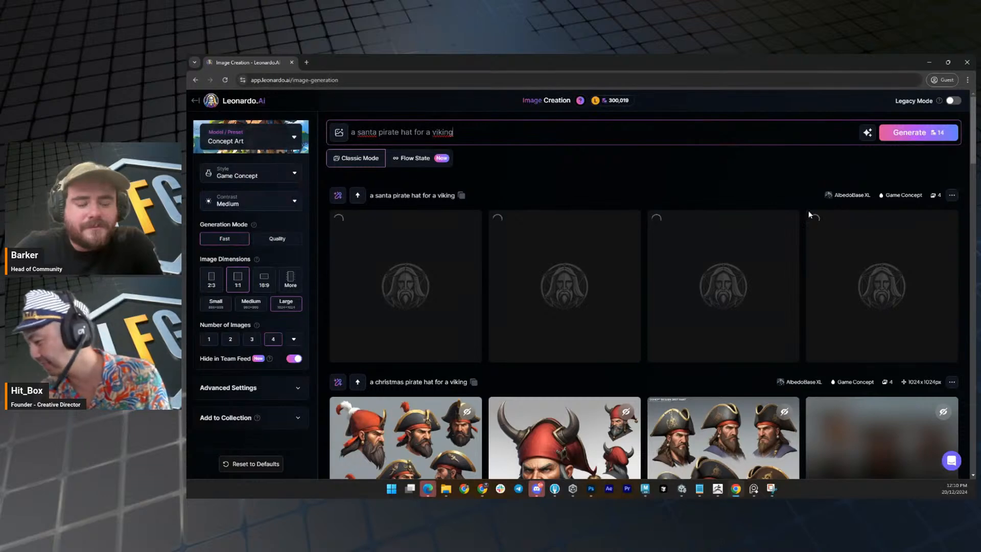
{"action": "scroll", "coordinate": [765, 229], "scroll_direction": "down", "scroll_amount": 2}
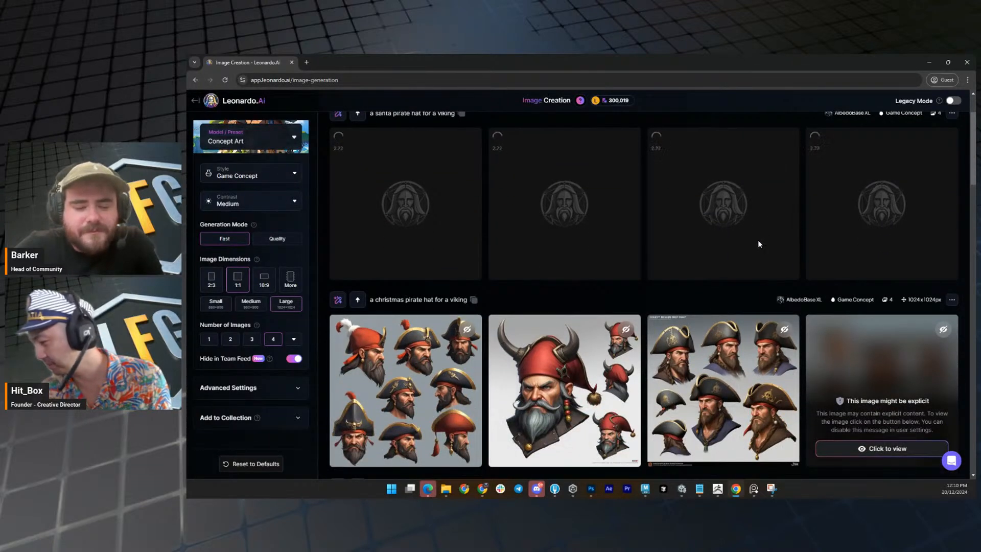
{"action": "scroll", "coordinate": [758, 243], "scroll_direction": "down", "scroll_amount": 1}
{"action": "scroll", "coordinate": [755, 239], "scroll_direction": "up", "scroll_amount": 3}
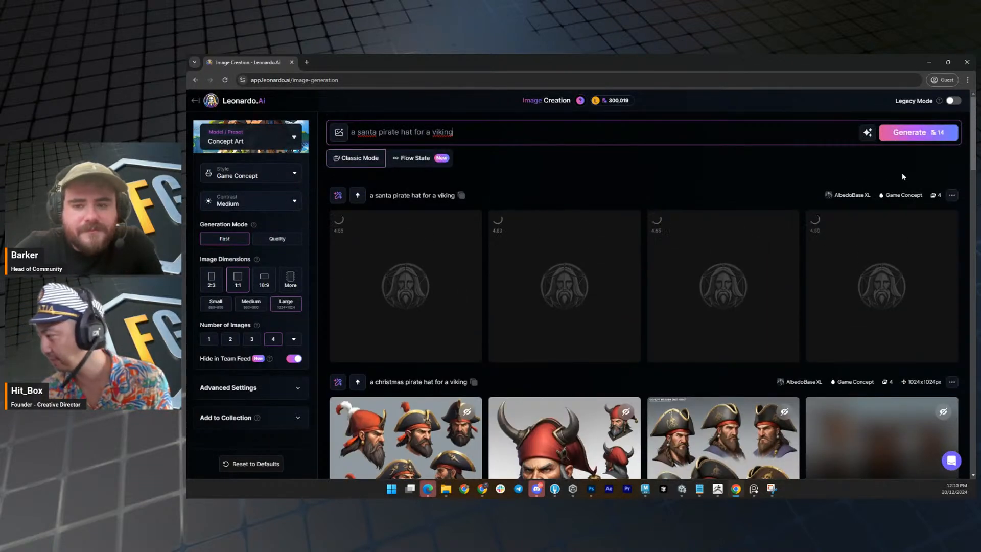
{"action": "left_click_drag", "start_coordinate": [972, 146], "coordinate": [972, 145]}
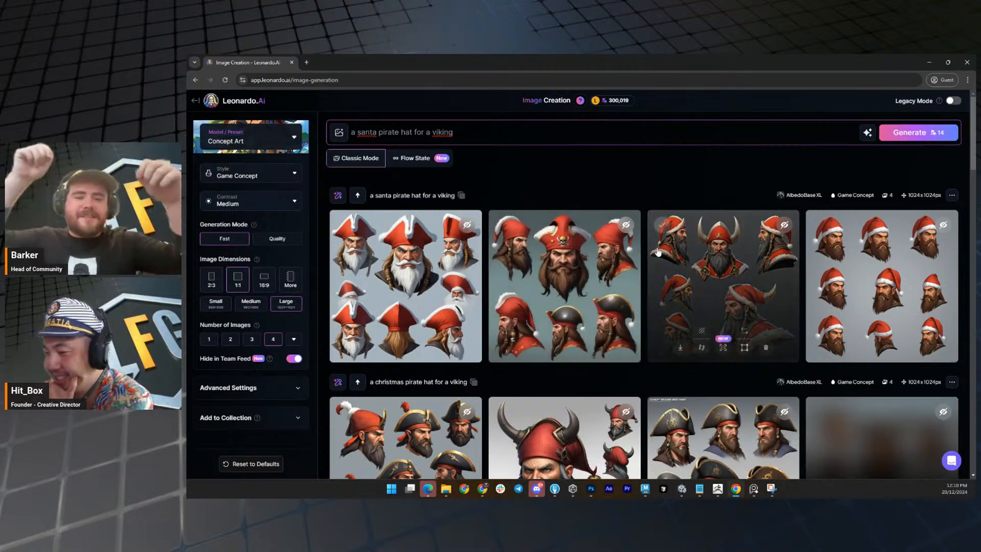
Examine the first santa pirate hat image at enlarged size, then return to the generated images.
{"action": "left_click", "coordinate": [429, 272]}
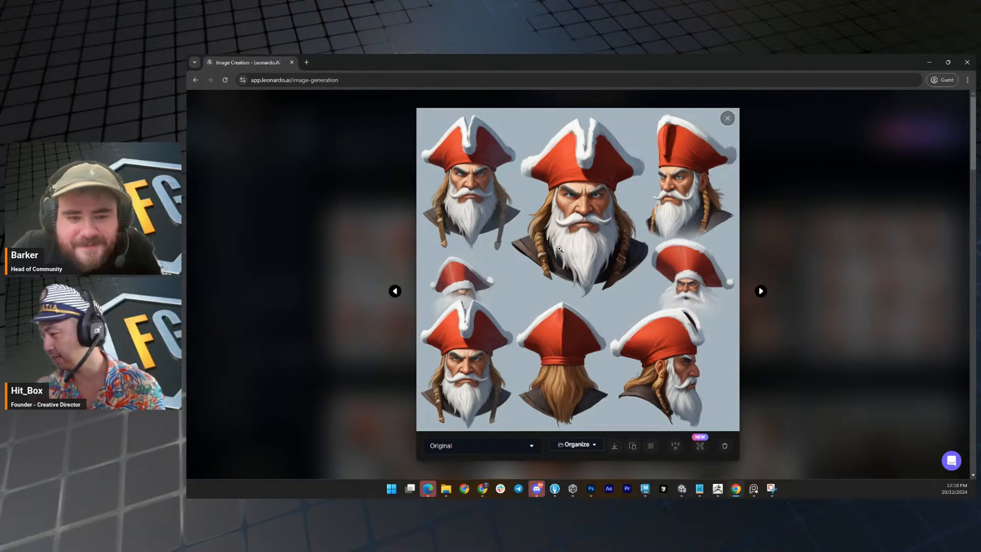
{"action": "left_click", "coordinate": [771, 240]}
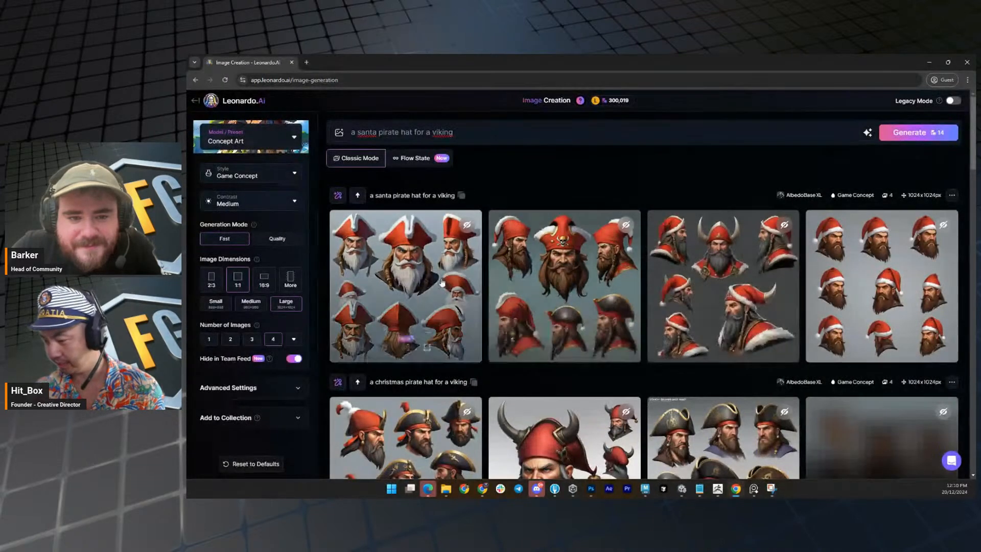
{"action": "left_click", "coordinate": [437, 282]}
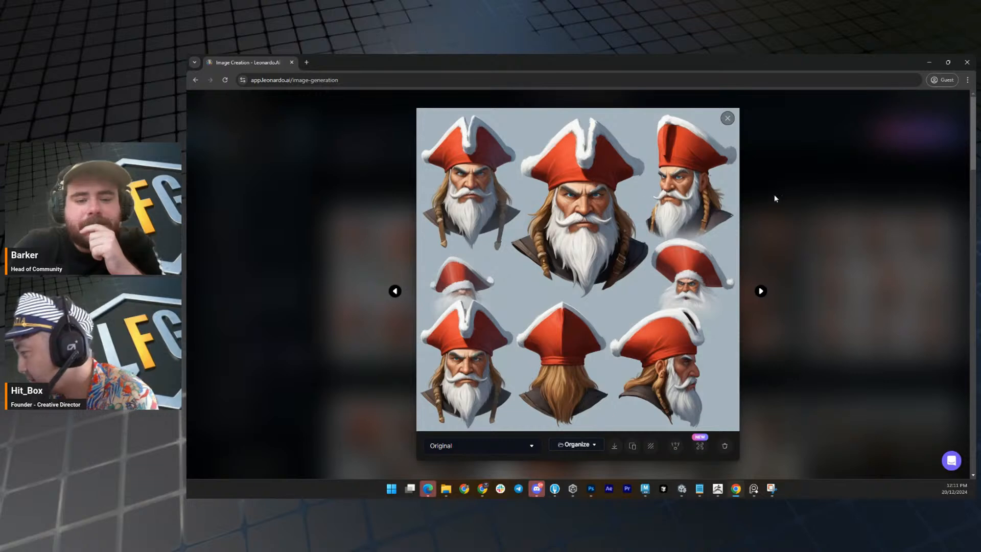
{"action": "left_click", "coordinate": [813, 191]}
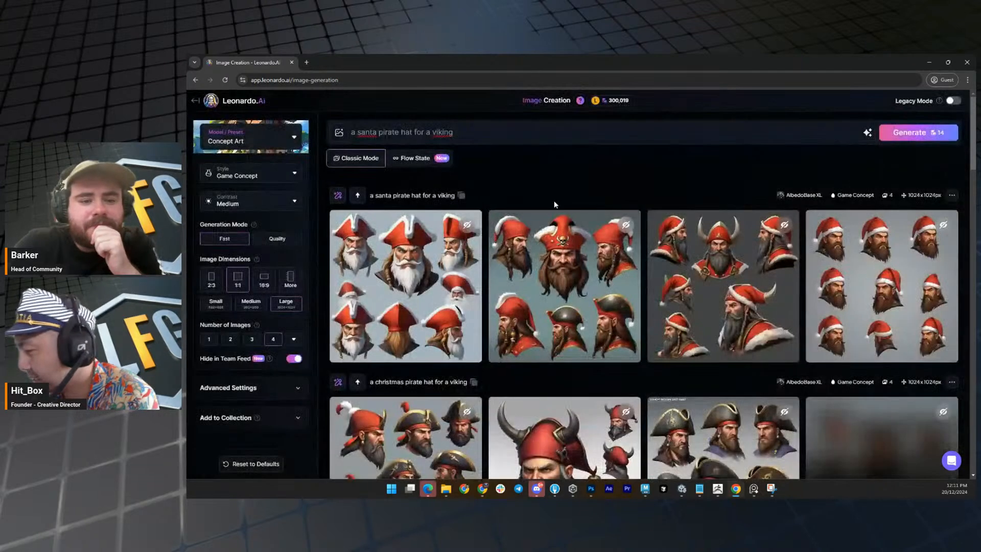
Change the prompt to "a santa pirate hat with viking horns" and generate the images.
{"action": "left_click", "coordinate": [502, 133]}
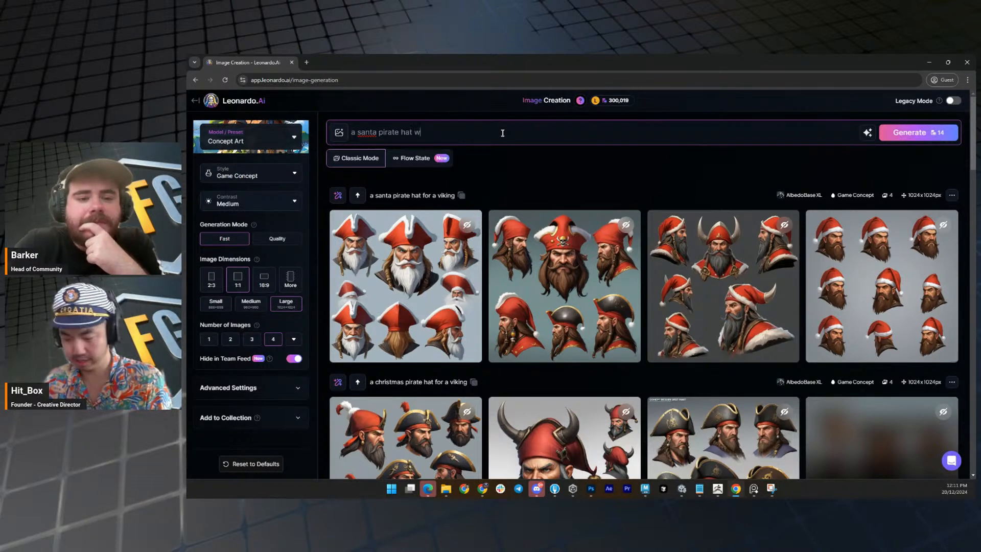
{"action": "type", "text": "h viking ho"}
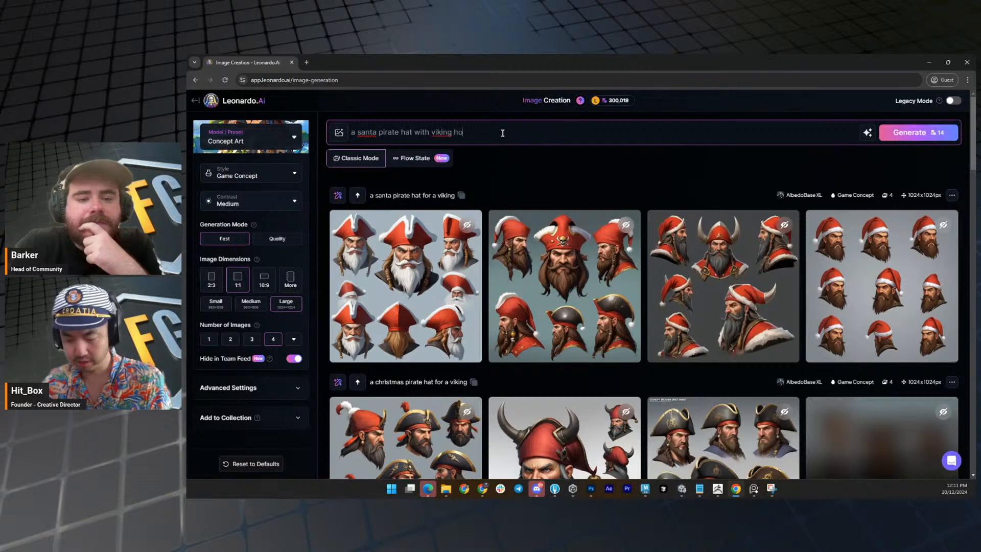
{"action": "type", "text": "rns"}
{"action": "key", "text": "Return"}
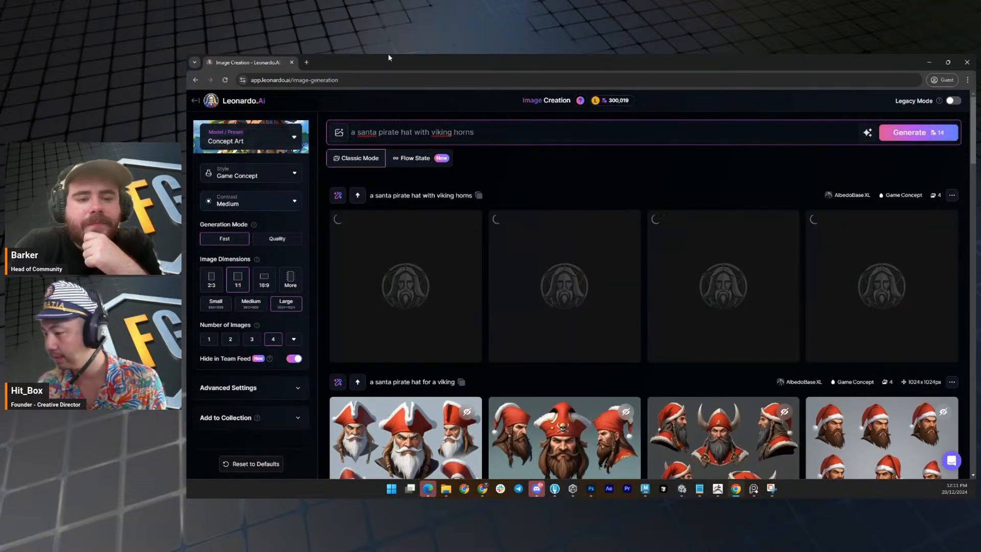
Compare the generated hats with viking horns against the earlier santa pirate hat images.
{"action": "scroll", "coordinate": [512, 244], "scroll_direction": "down", "scroll_amount": 3}
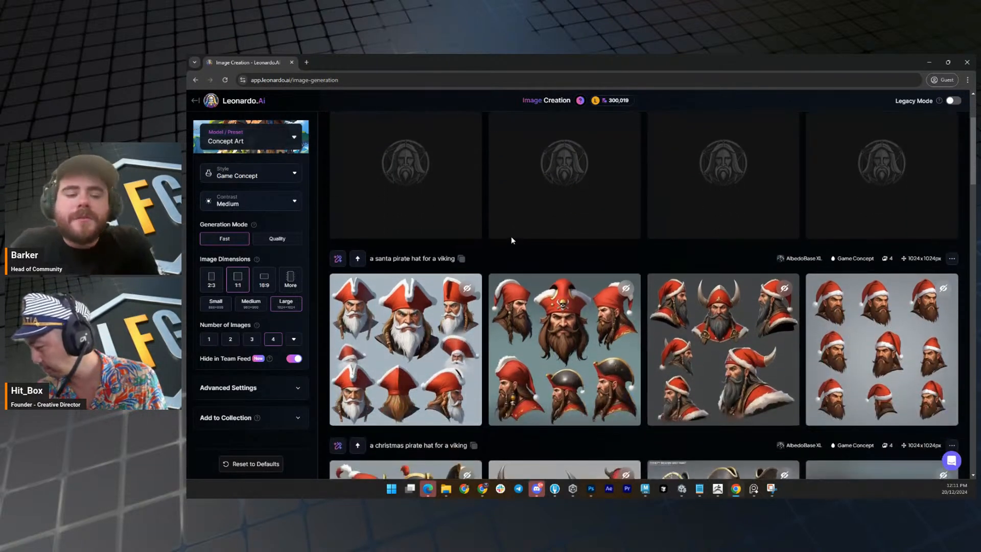
{"action": "scroll", "coordinate": [510, 239], "scroll_direction": "up", "scroll_amount": 1}
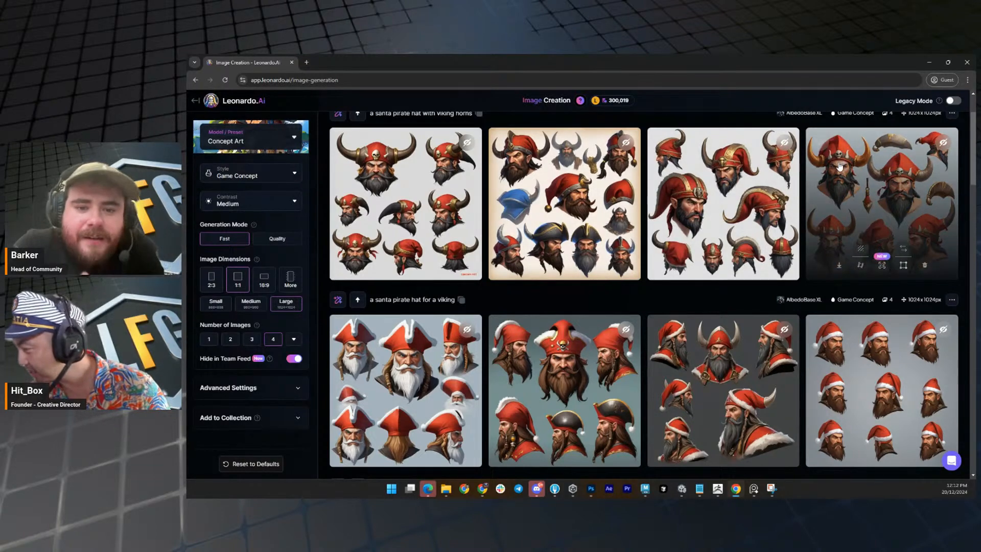
{"action": "scroll", "coordinate": [839, 166], "scroll_direction": "up", "scroll_amount": 2}
{"action": "scroll", "coordinate": [839, 166], "scroll_direction": "down", "scroll_amount": 2}
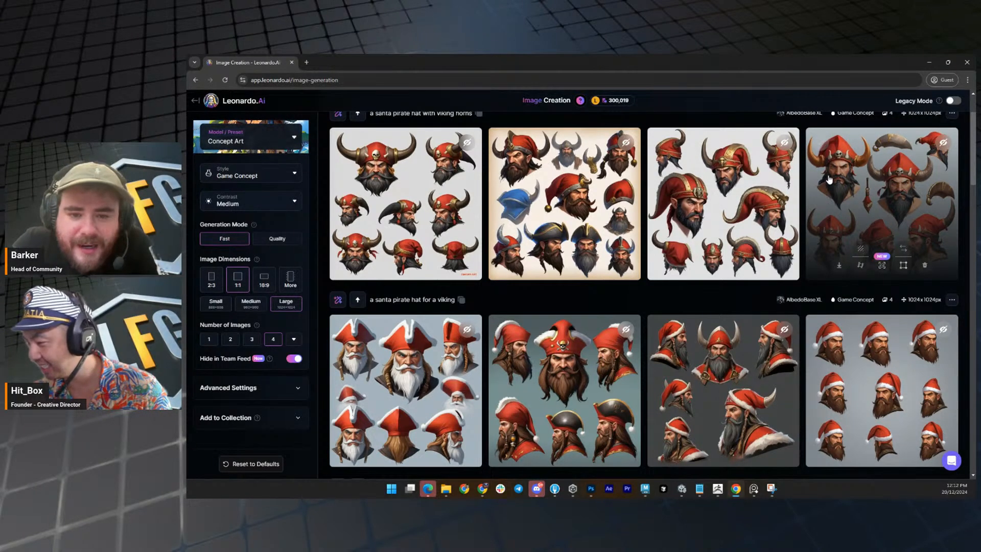
{"action": "scroll", "coordinate": [829, 179], "scroll_direction": "up", "scroll_amount": 2}
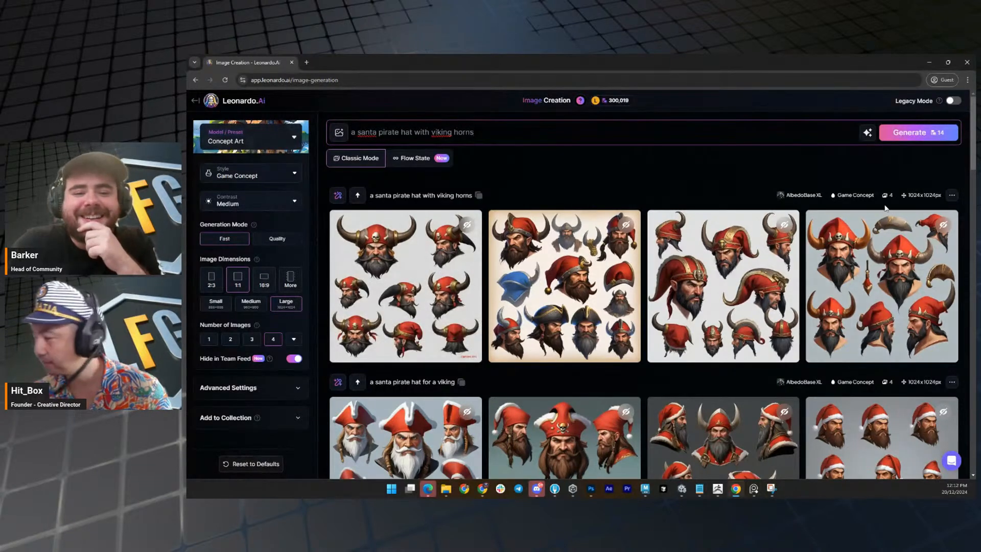
Generate another batch of images from the same viking horns prompt and look over the earlier results.
{"action": "left_click", "coordinate": [909, 132]}
{"action": "scroll", "coordinate": [724, 250], "scroll_direction": "down", "scroll_amount": 3}
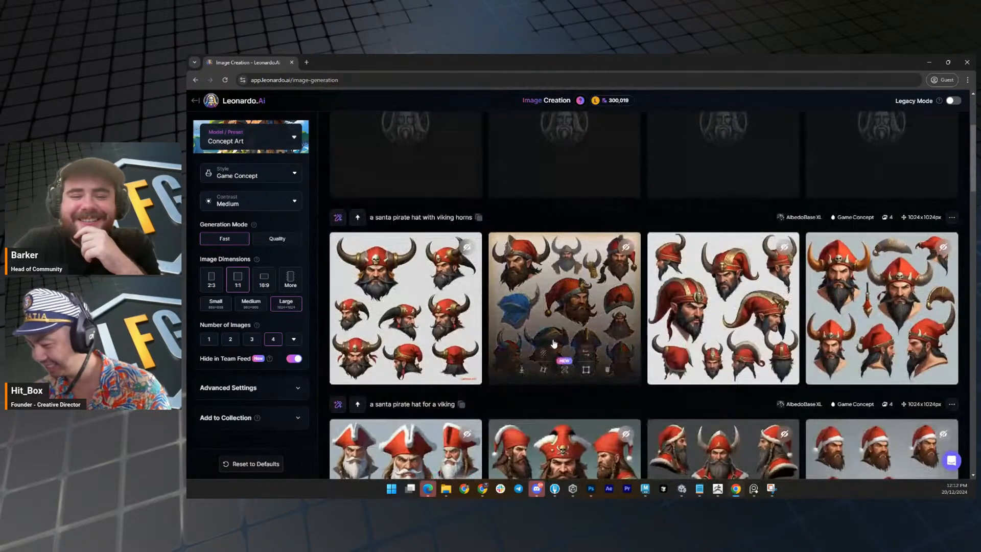
{"action": "scroll", "coordinate": [554, 343], "scroll_direction": "down", "scroll_amount": 3}
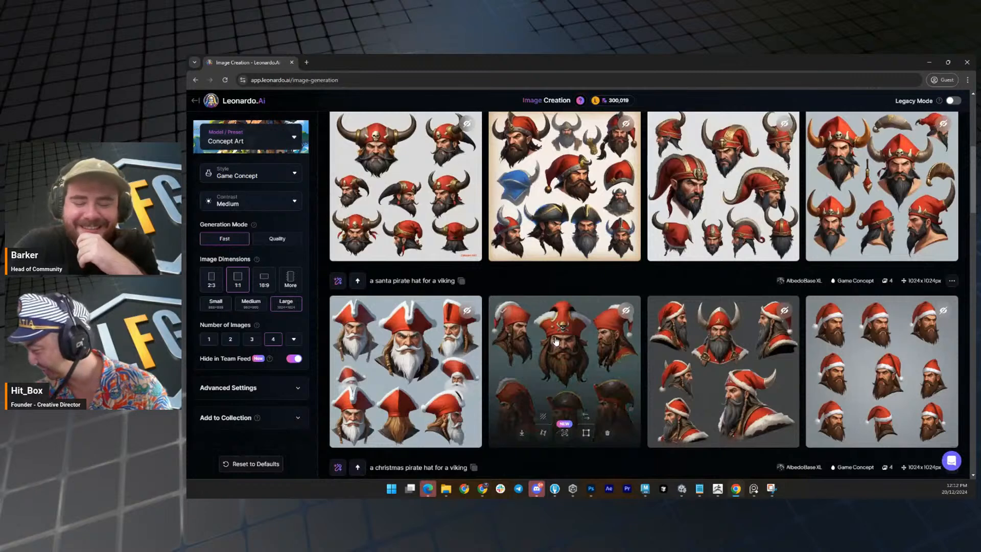
Change the prompt to "a santa hat with viking horns" and generate the images.
{"action": "scroll", "coordinate": [540, 315], "scroll_direction": "up", "scroll_amount": 6}
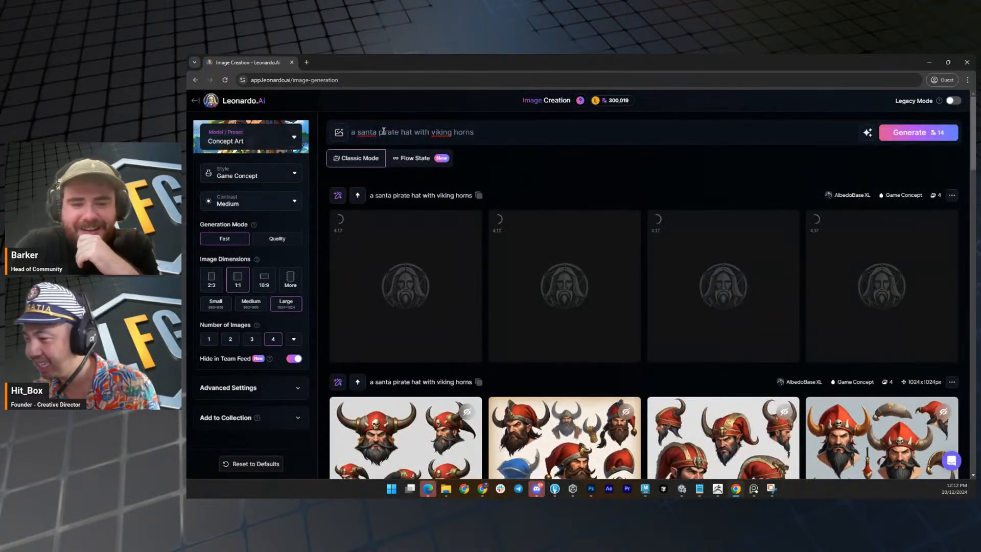
{"action": "left_click_drag", "start_coordinate": [379, 132], "coordinate": [609, 133]}
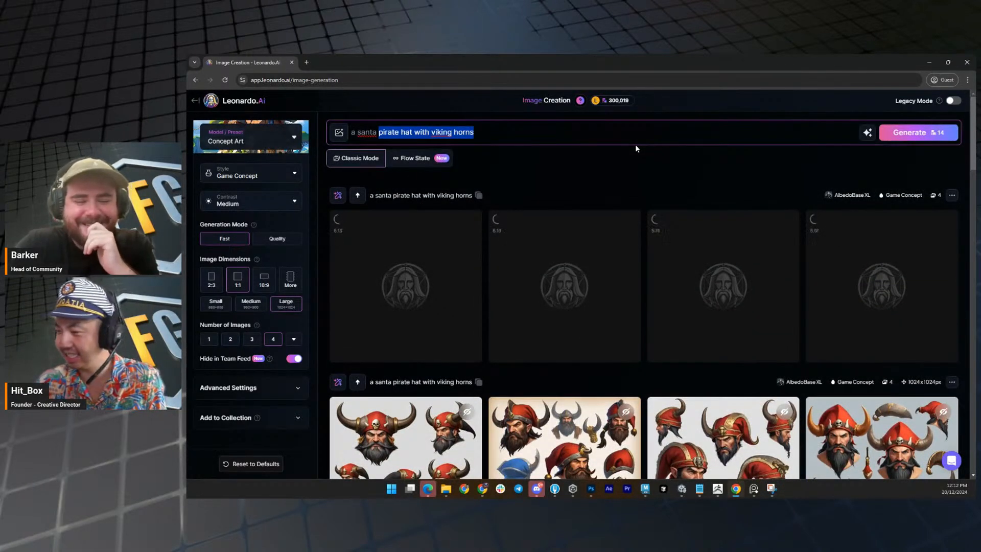
{"action": "type", "text": "hat with"}
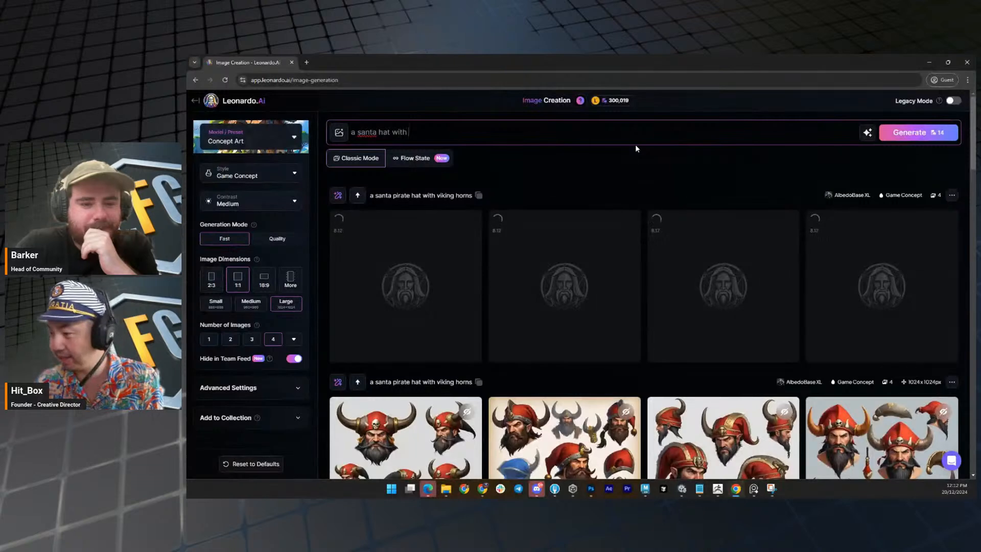
{"action": "type", "text": " viking horn"}
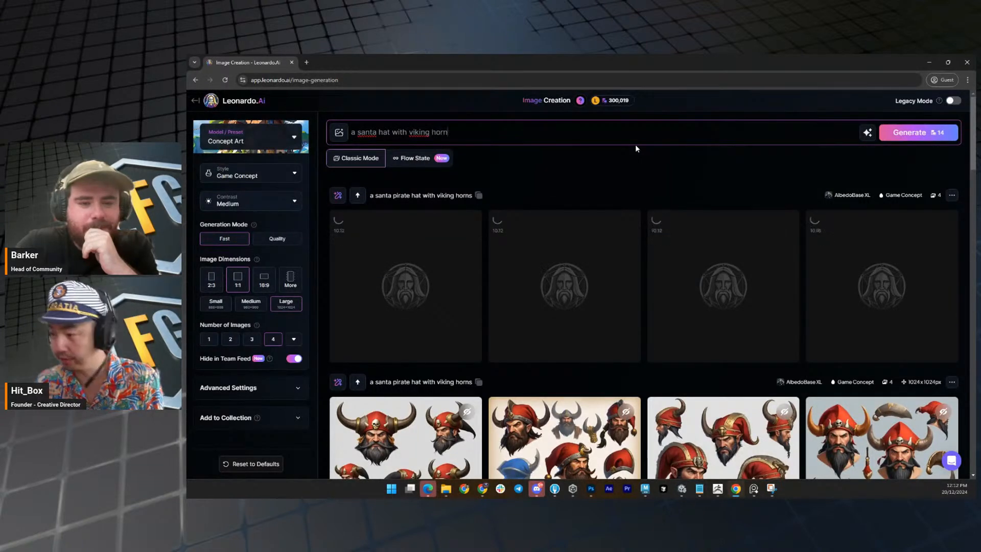
{"action": "type", "text": "s"}
{"action": "key", "text": "Return"}
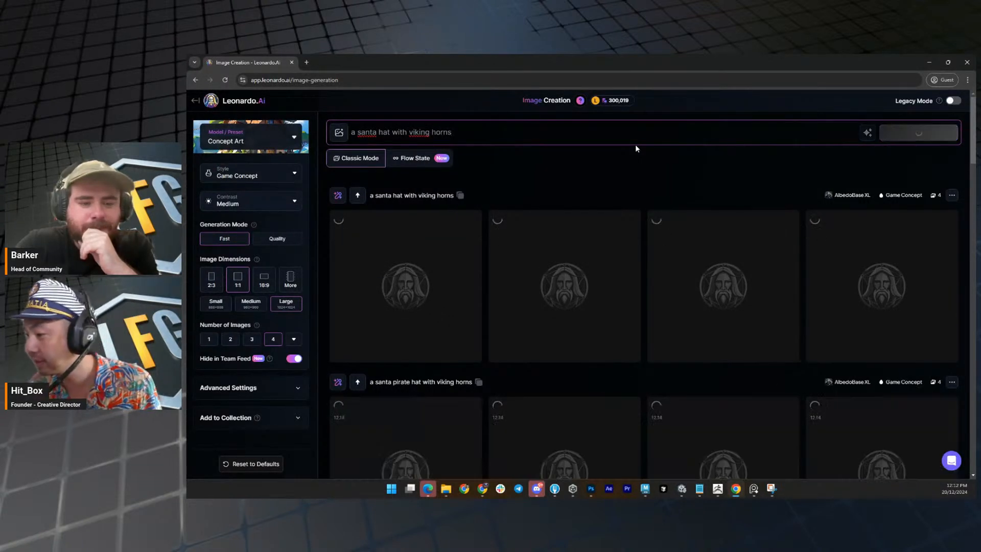
Look over the newest batch of santa pirate hats with viking horns, then return to the latest generation.
{"action": "scroll", "coordinate": [682, 222], "scroll_direction": "down", "scroll_amount": 3}
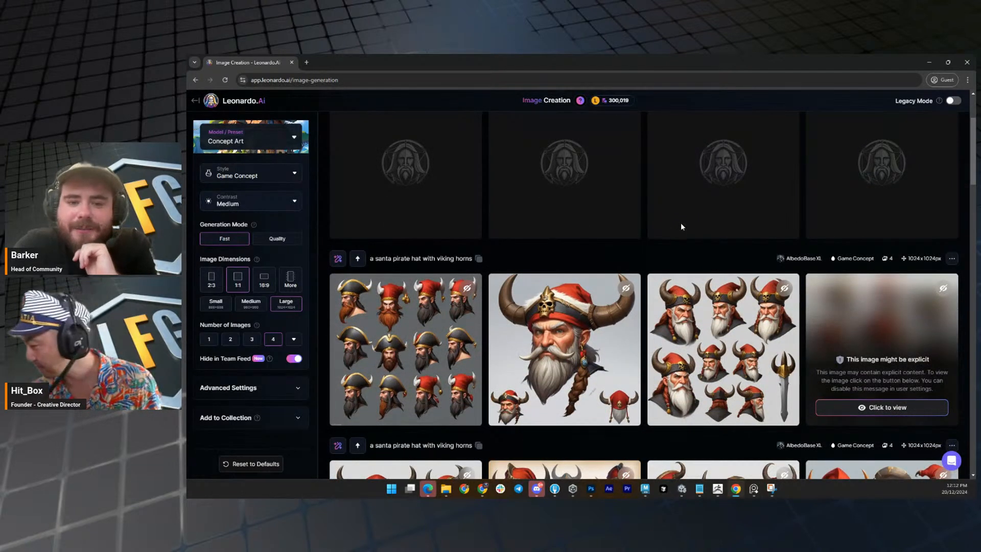
{"action": "scroll", "coordinate": [680, 225], "scroll_direction": "down", "scroll_amount": 1}
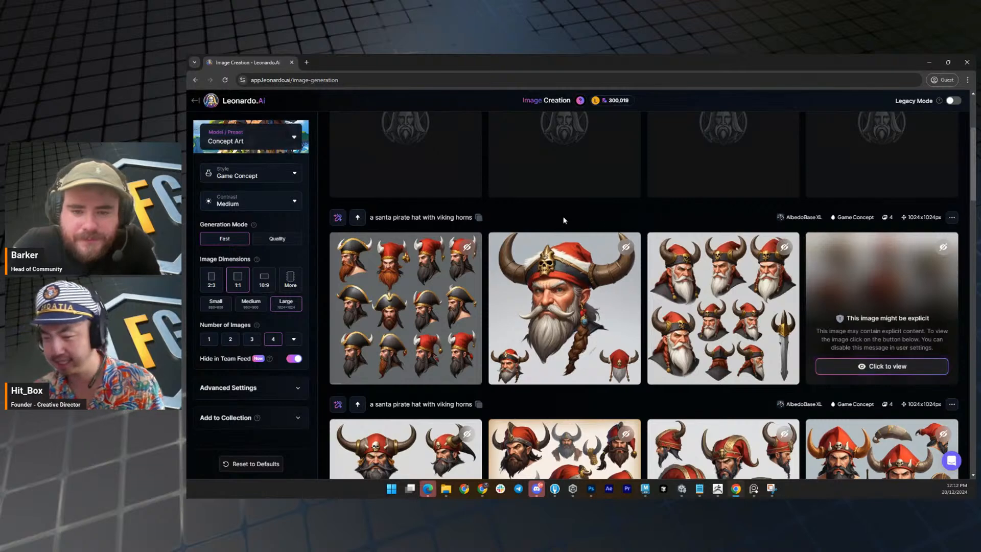
{"action": "scroll", "coordinate": [564, 218], "scroll_direction": "up", "scroll_amount": 4}
{"action": "scroll", "coordinate": [601, 241], "scroll_direction": "down", "scroll_amount": 4}
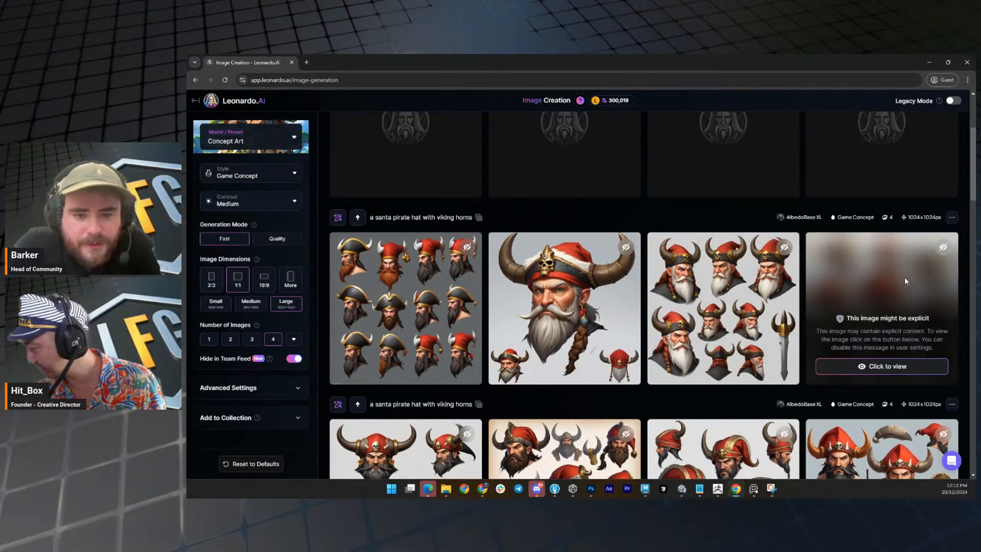
{"action": "scroll", "coordinate": [705, 279], "scroll_direction": "up", "scroll_amount": 4}
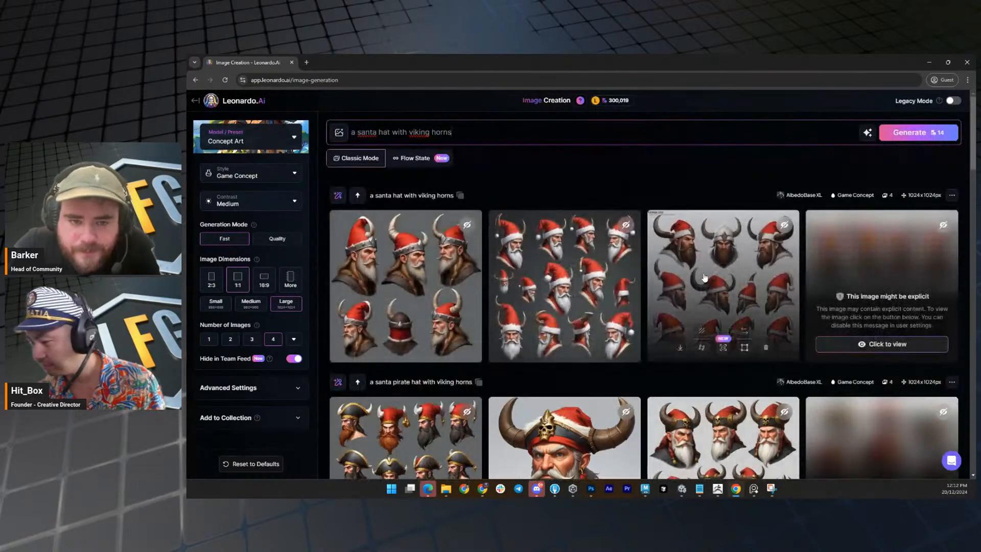
Examine the four images of santa hats with viking horns one by one at enlarged size, then close the preview.
{"action": "left_click", "coordinate": [429, 266]}
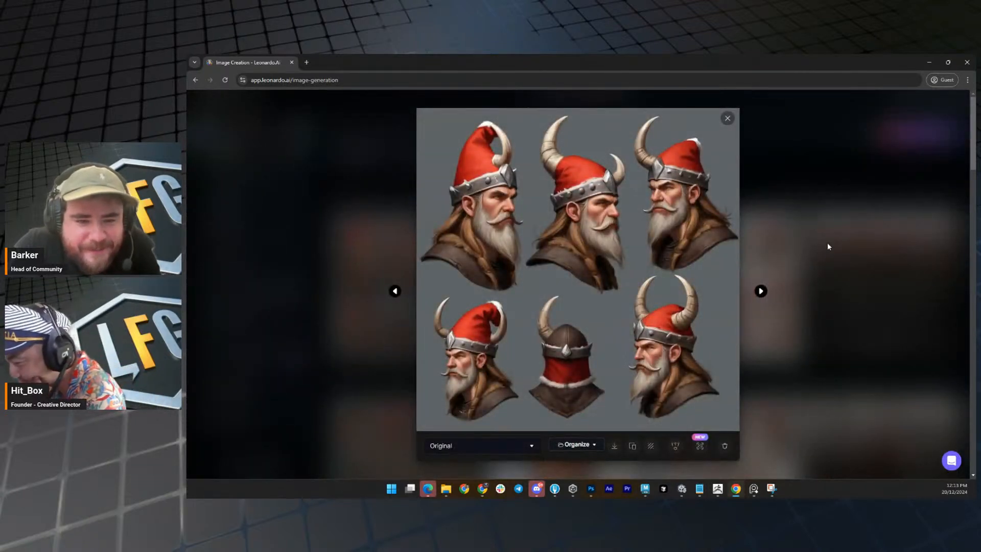
{"action": "key", "text": "Right"}
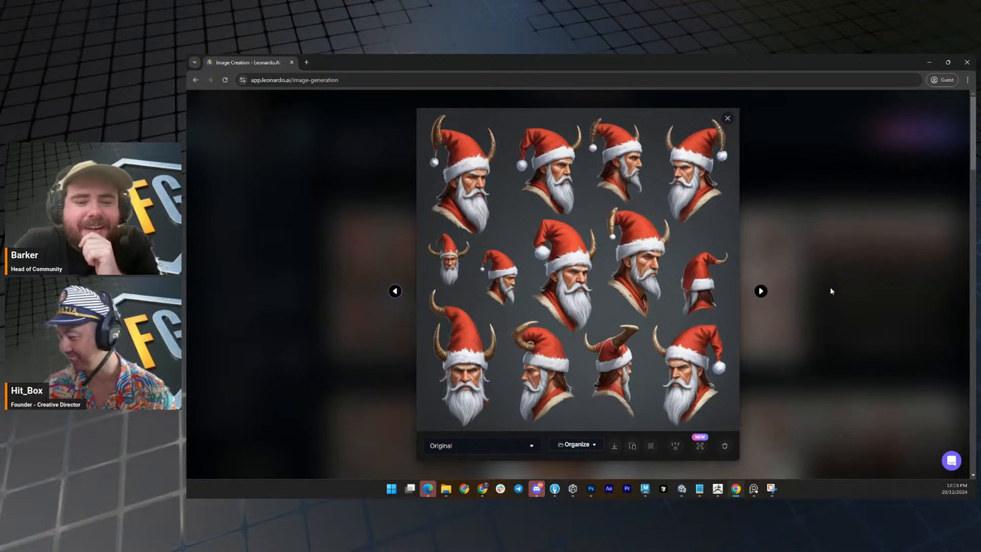
{"action": "key", "text": "Right"}
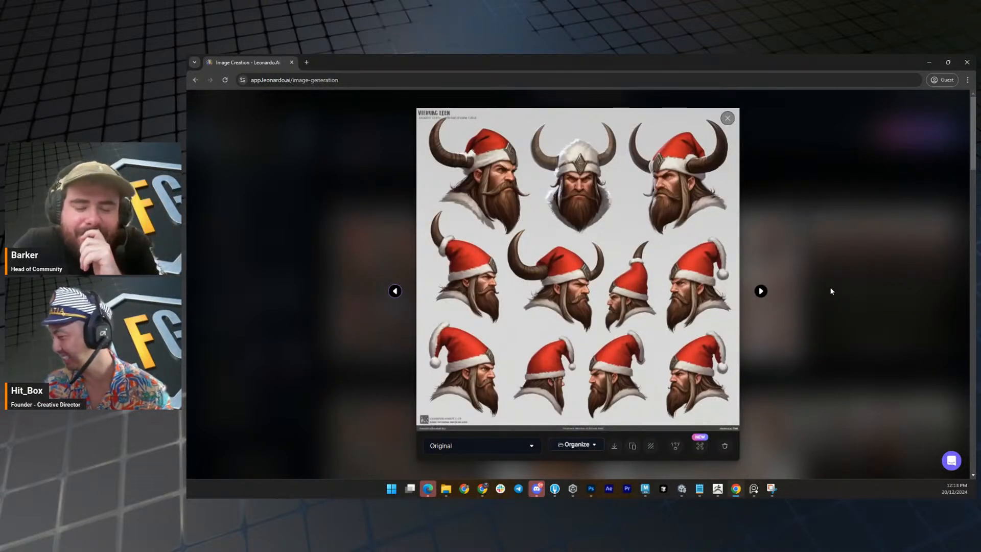
{"action": "key", "text": "Right"}
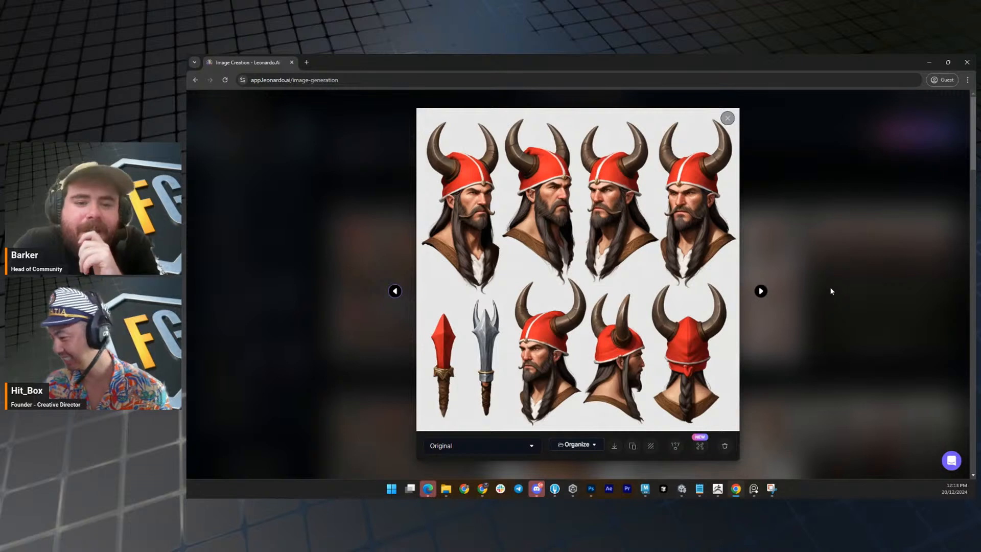
{"action": "key", "text": "Right"}
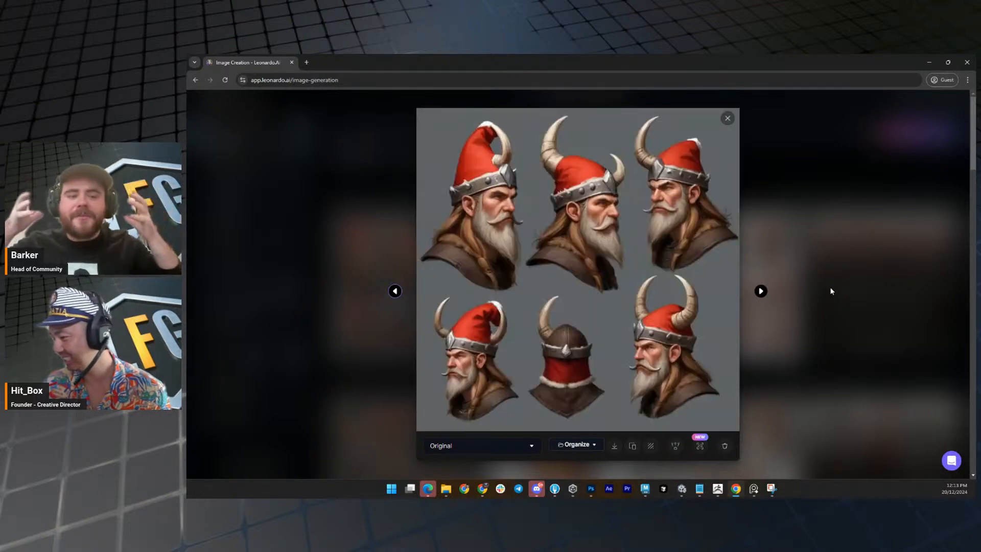
{"action": "key", "text": "Right"}
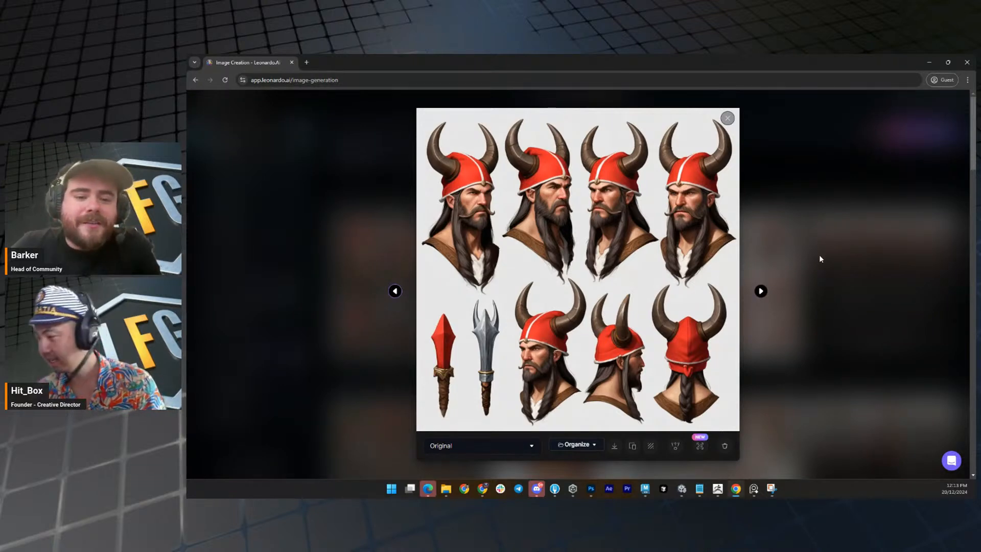
{"action": "key", "text": "Escape"}
Find the skull wearing a Christmas pirate hat among the earlier results and examine it at enlarged size.
{"action": "scroll", "coordinate": [752, 289], "scroll_direction": "down", "scroll_amount": 3}
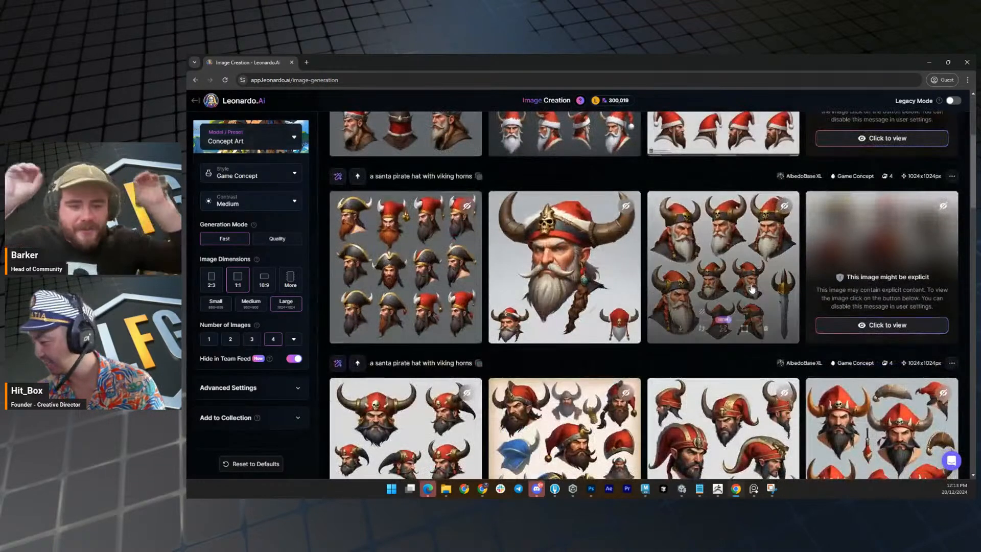
{"action": "scroll", "coordinate": [751, 291], "scroll_direction": "down", "scroll_amount": 10}
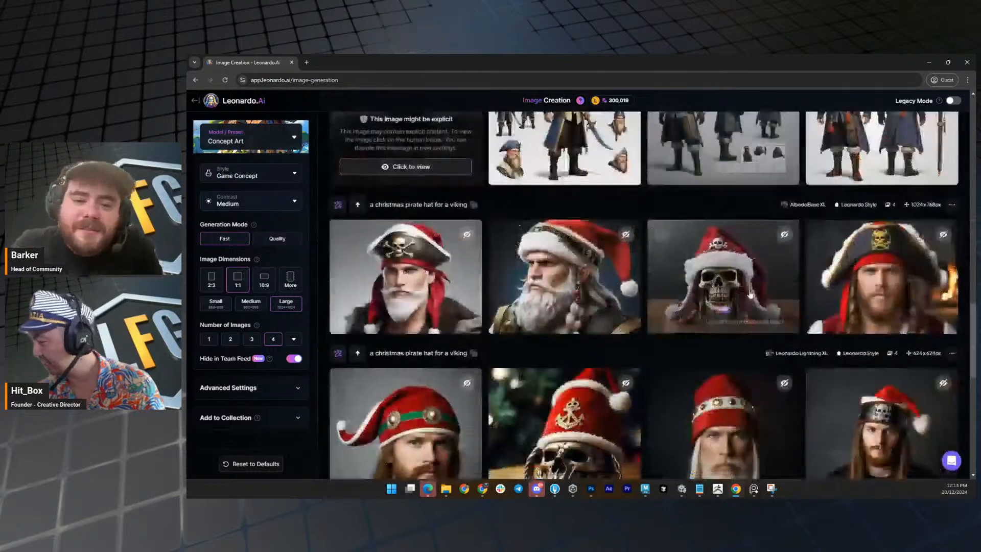
{"action": "left_click", "coordinate": [750, 293]}
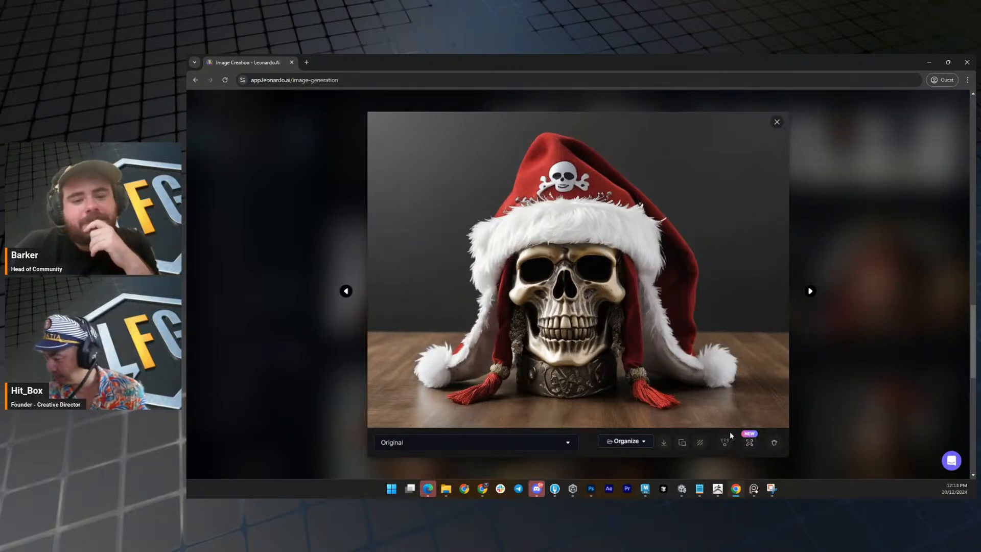
{"action": "left_click", "coordinate": [682, 443]}
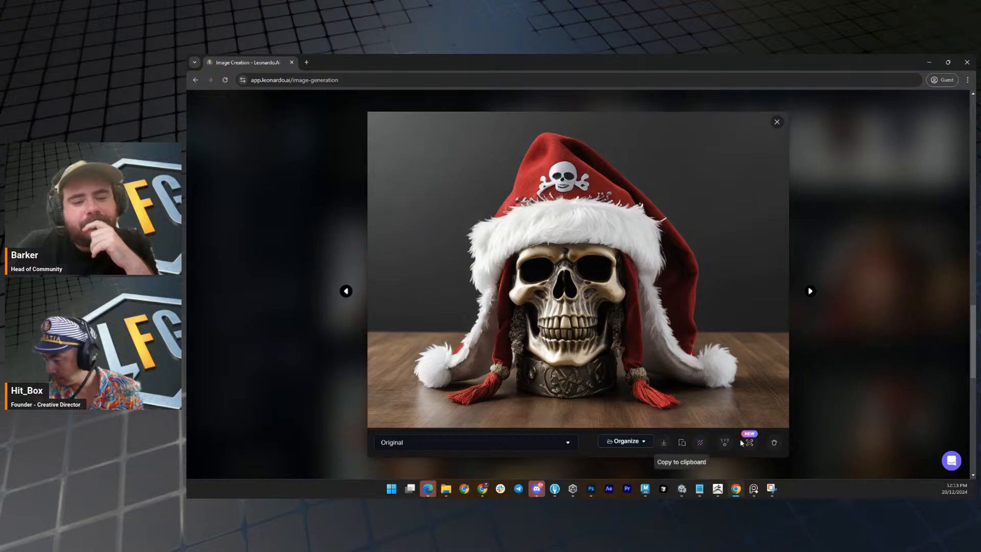
{"action": "left_click", "coordinate": [884, 405]}
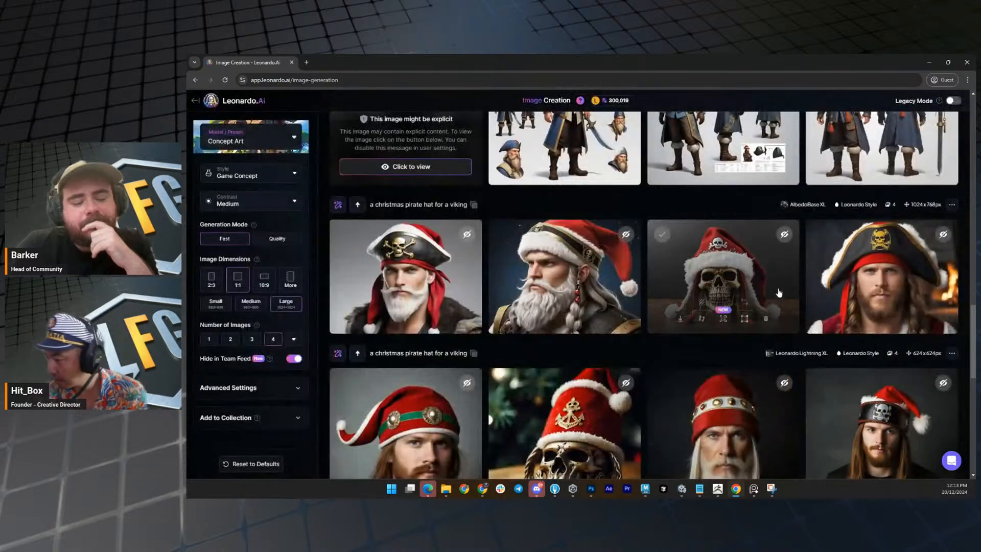
Add the skull with the Christmas pirate hat as an image guidance input, using it as a Content Reference.
{"action": "left_click", "coordinate": [744, 303]}
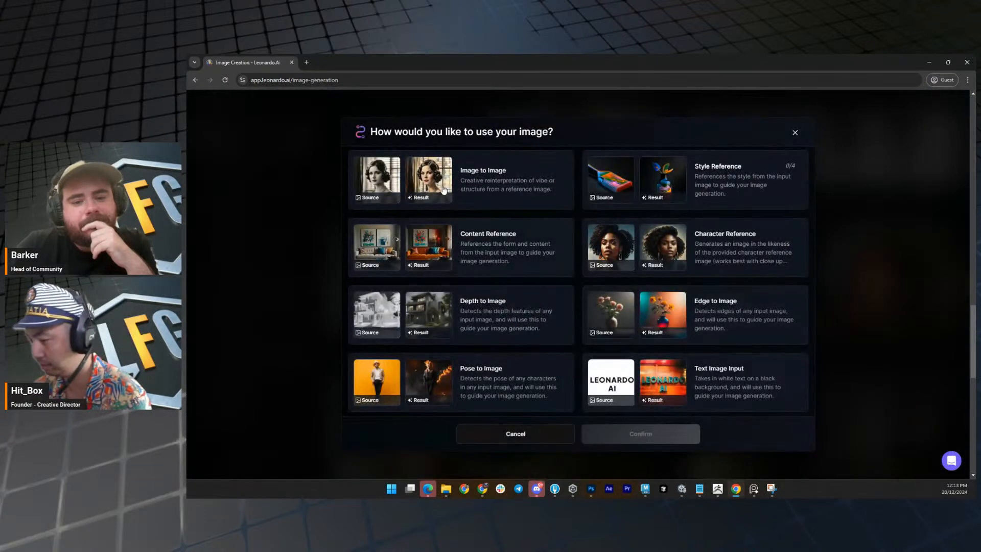
{"action": "left_click", "coordinate": [519, 249]}
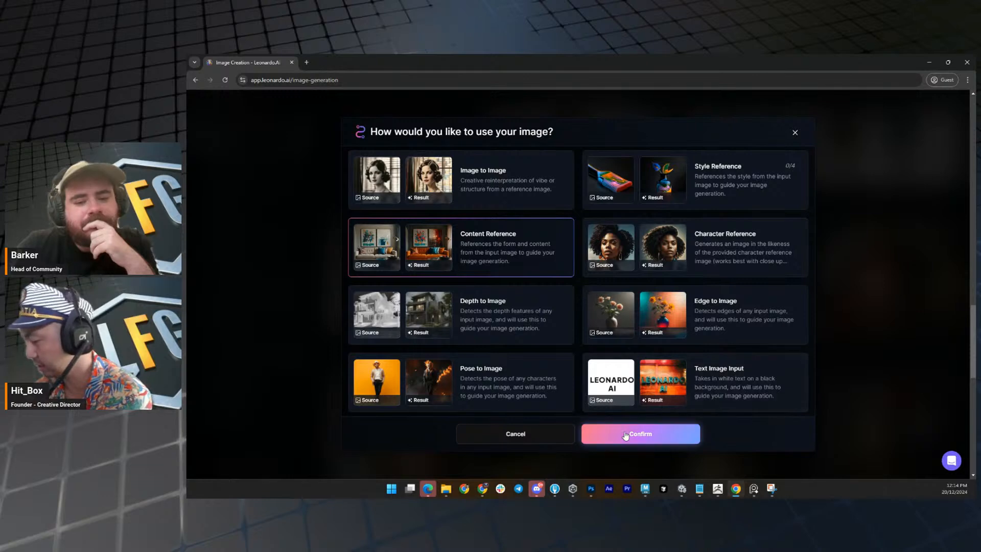
{"action": "left_click", "coordinate": [626, 435]}
Change the prompt to "skull mask with santa hat", generate the images with the content reference, and look over the results.
{"action": "scroll", "coordinate": [576, 345], "scroll_direction": "up", "scroll_amount": 10}
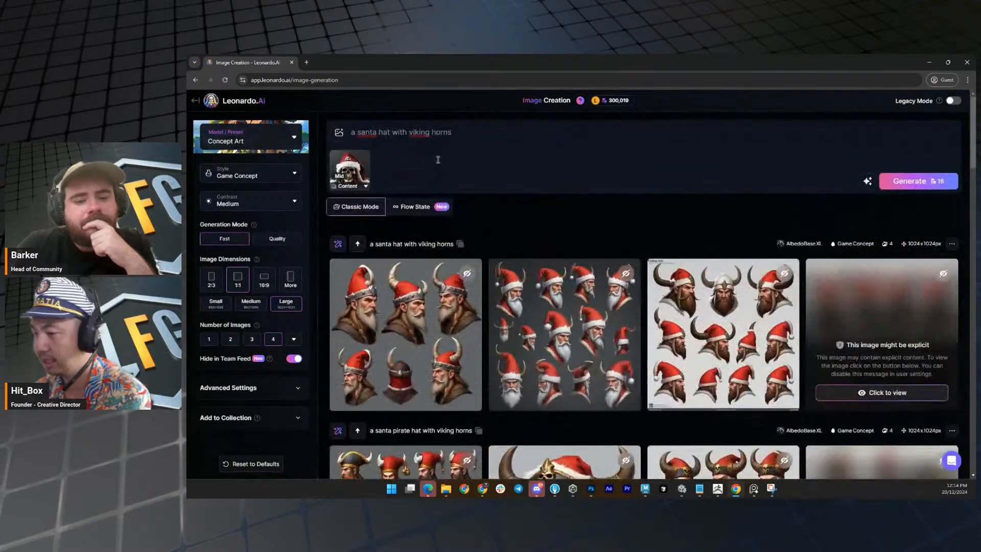
{"action": "left_click_drag", "start_coordinate": [455, 132], "coordinate": [347, 129]}
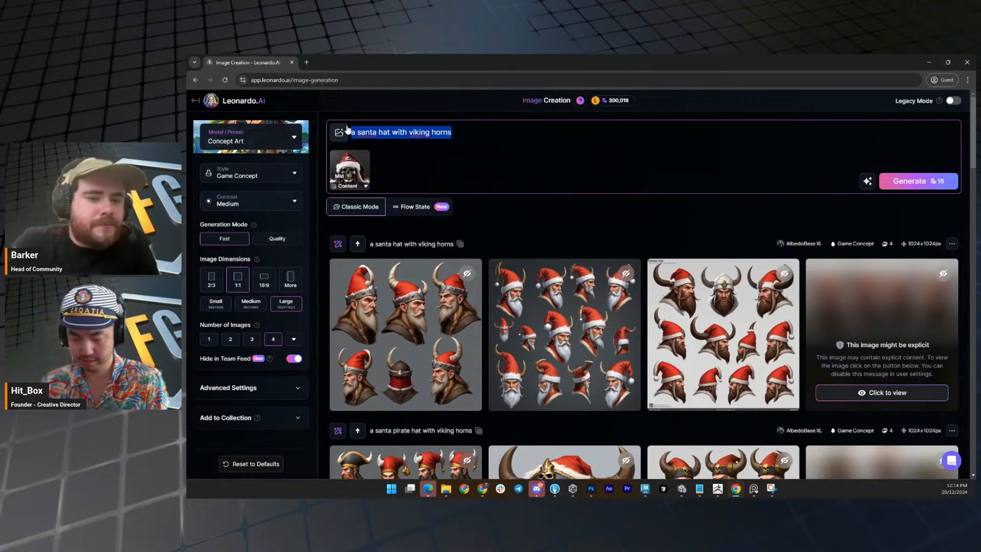
{"action": "type", "text": "skull mask "}
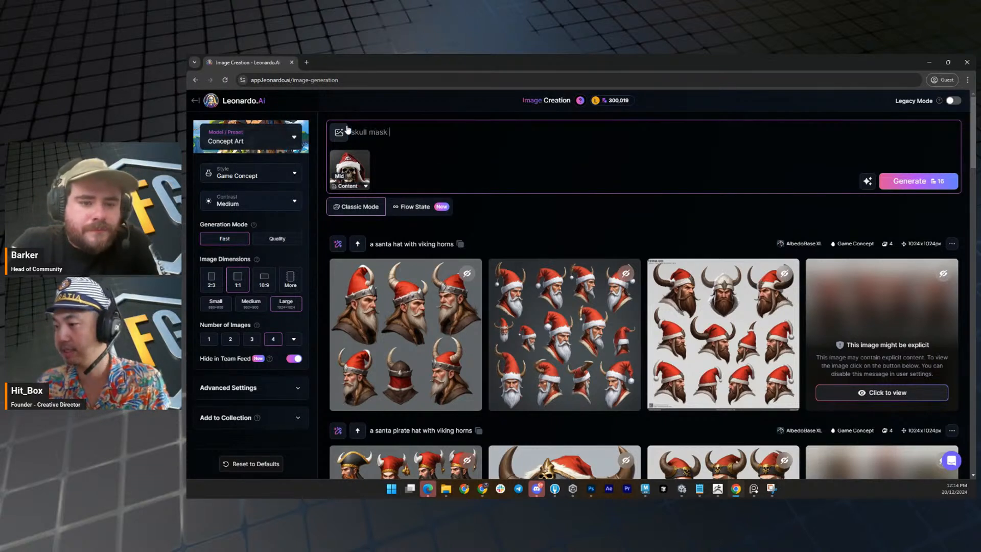
{"action": "type", "text": "with santa hat"}
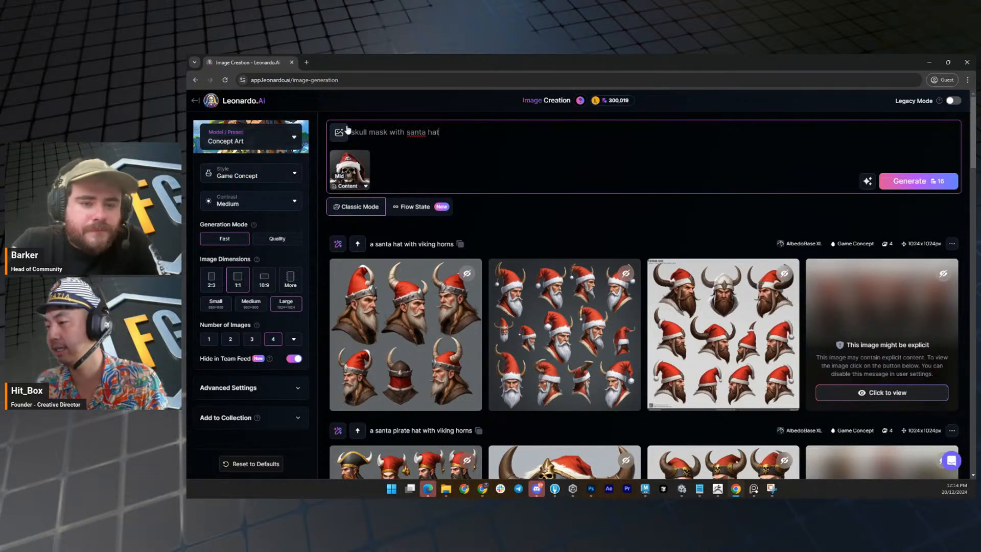
{"action": "key", "text": "Return"}
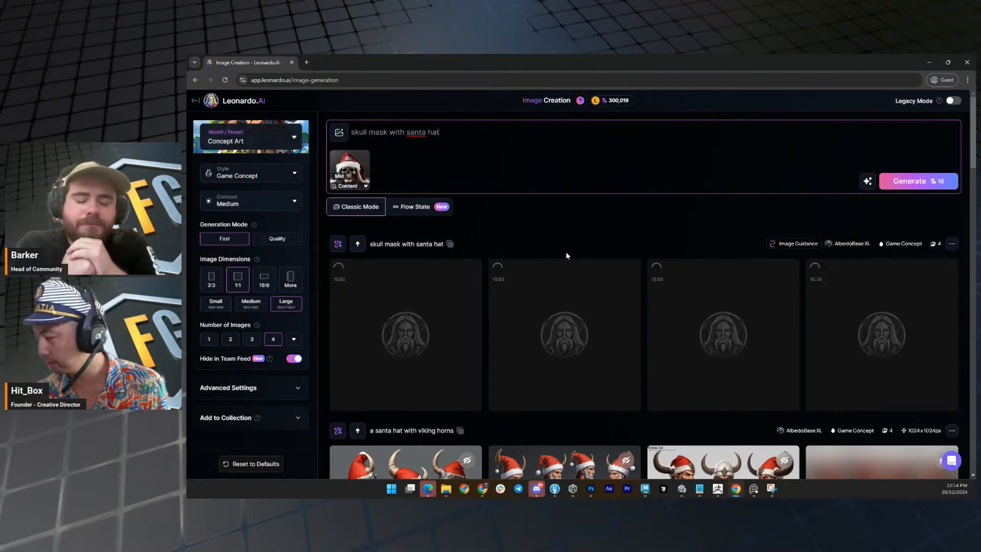
{"action": "mouse_move", "coordinate": [360, 178]}
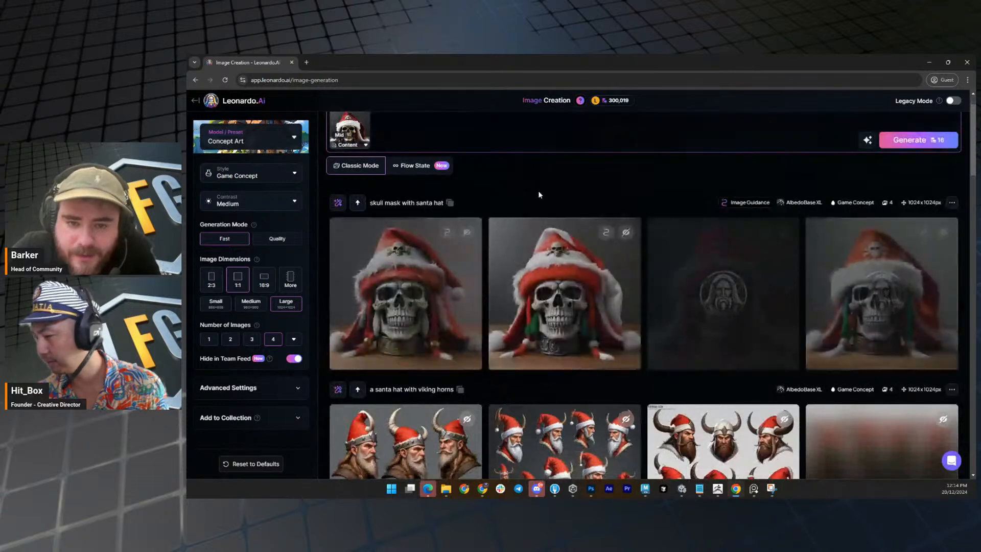
{"action": "scroll", "coordinate": [539, 191], "scroll_direction": "up", "scroll_amount": 1}
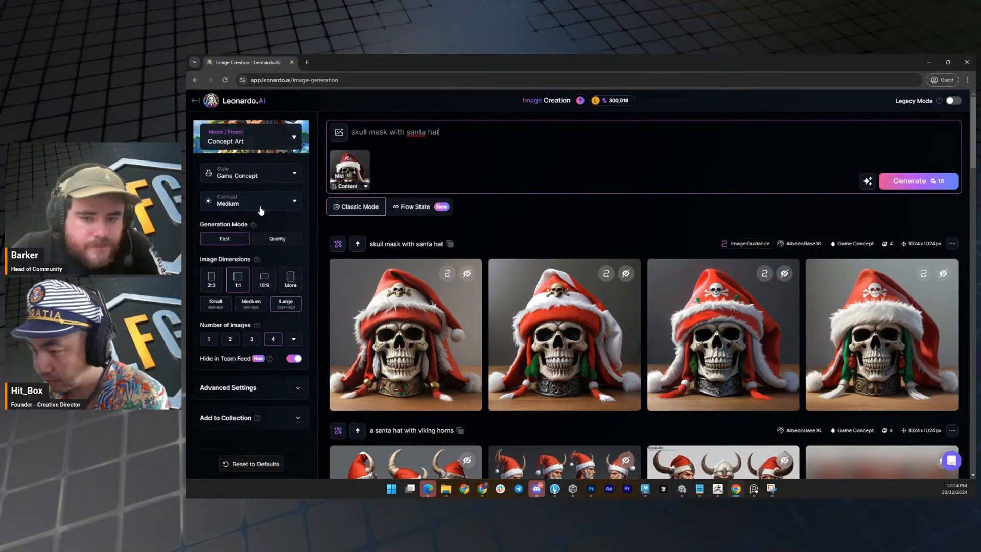
{"action": "left_click", "coordinate": [263, 176]}
{"action": "left_click", "coordinate": [263, 176]}
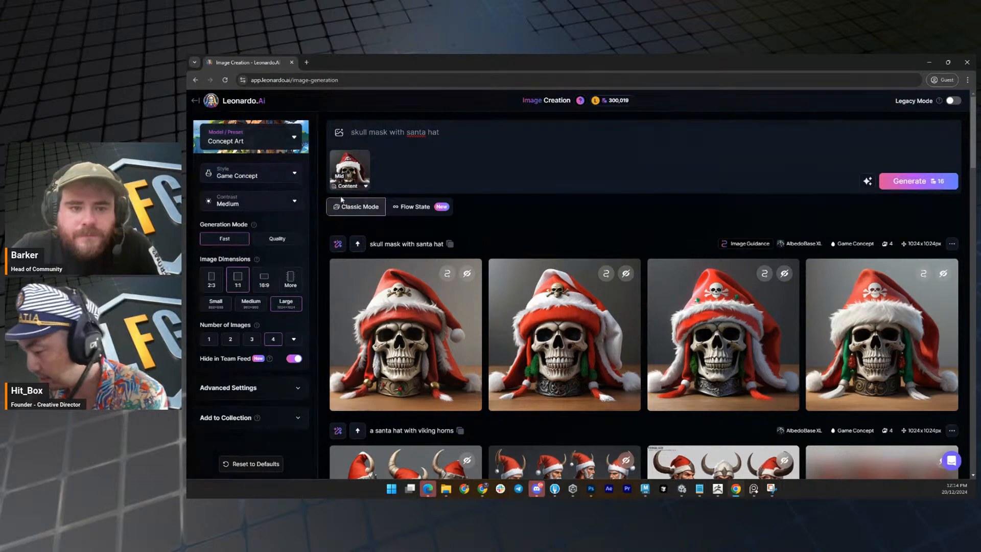
{"action": "left_click", "coordinate": [274, 200]}
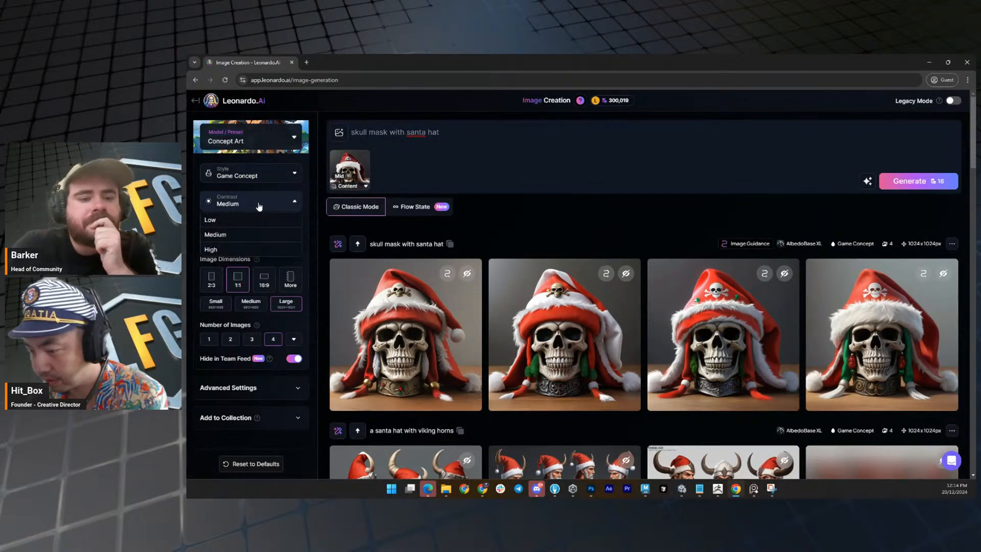
{"action": "left_click", "coordinate": [257, 204]}
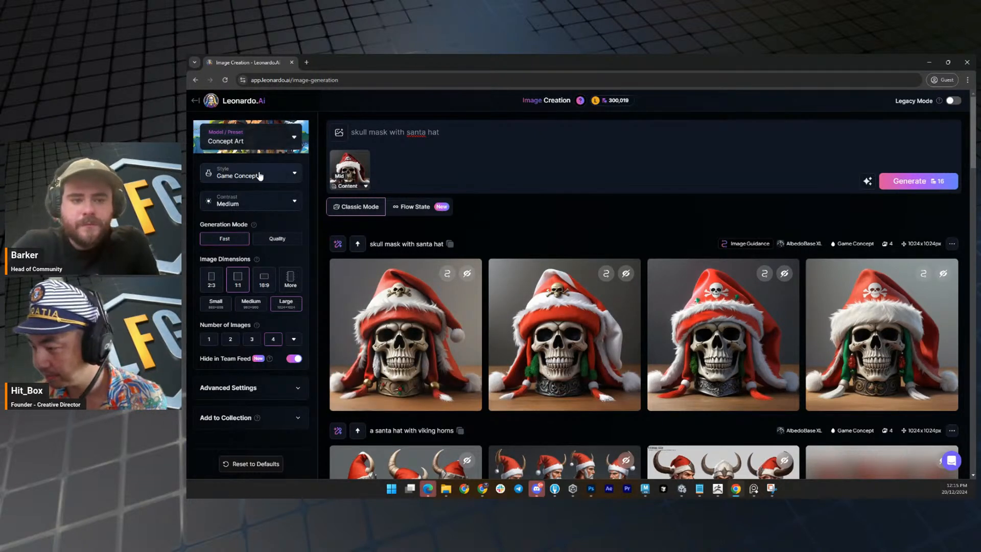
{"action": "mouse_move", "coordinate": [354, 175]}
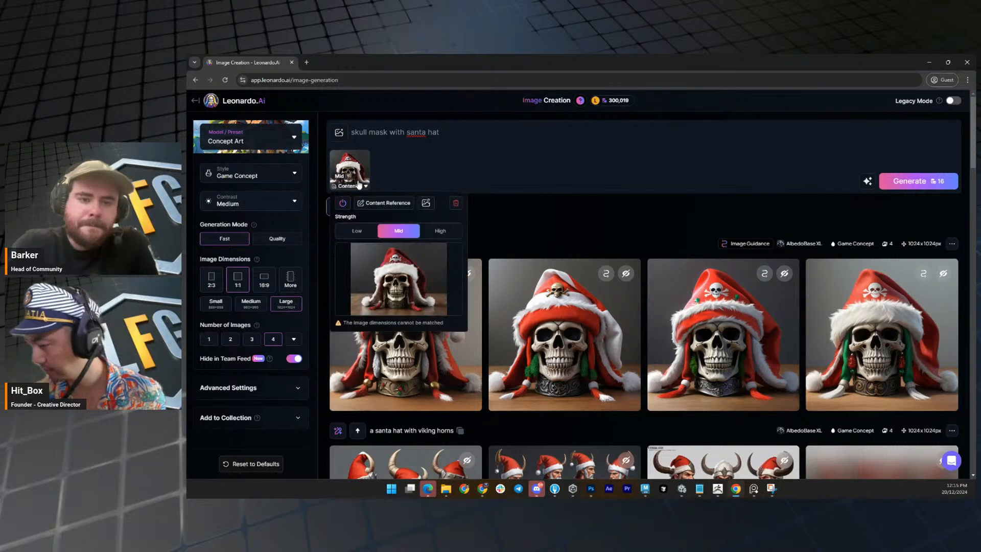
{"action": "left_click", "coordinate": [395, 279]}
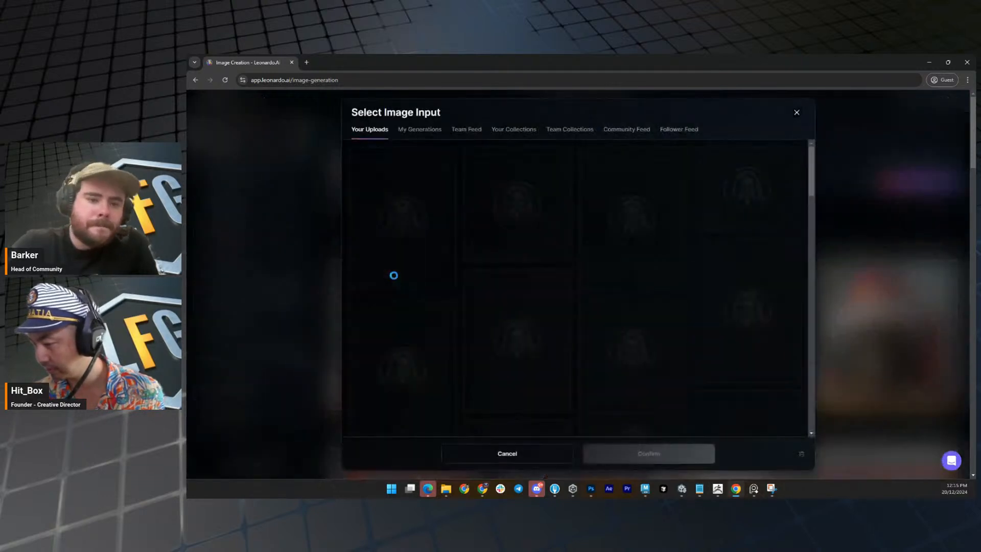
{"action": "left_click", "coordinate": [868, 232]}
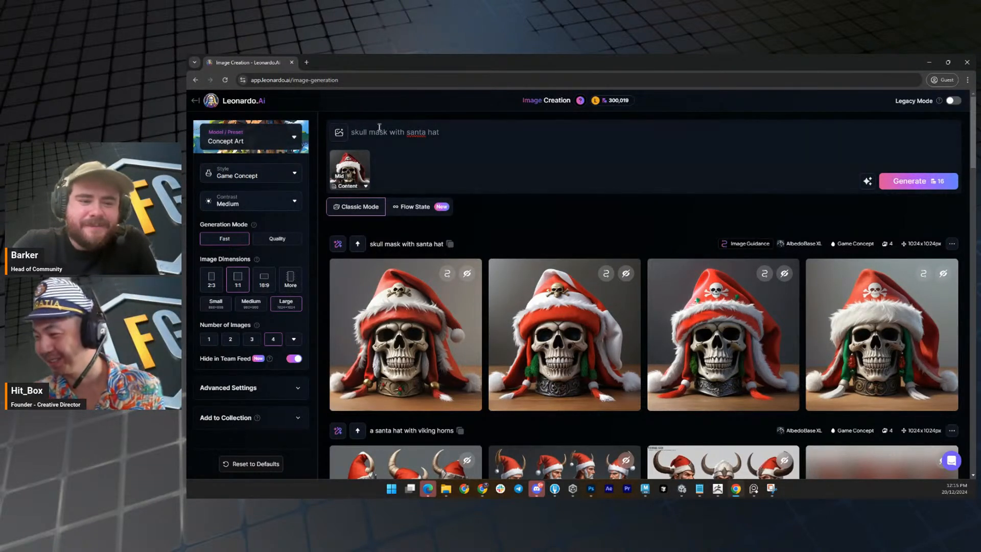
{"action": "mouse_move", "coordinate": [400, 268]}
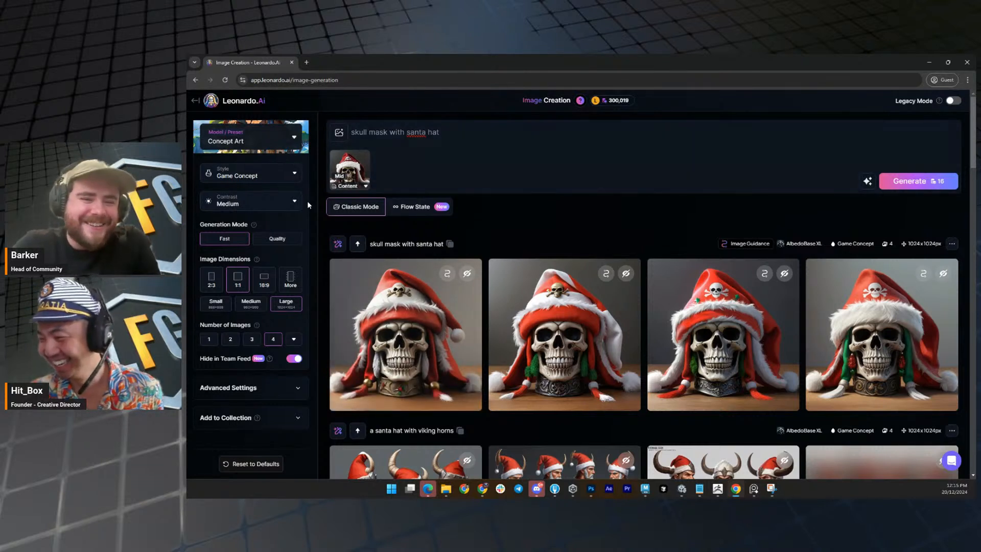
{"action": "left_click", "coordinate": [253, 203]}
{"action": "left_click", "coordinate": [254, 202]}
{"action": "left_click", "coordinate": [262, 175]}
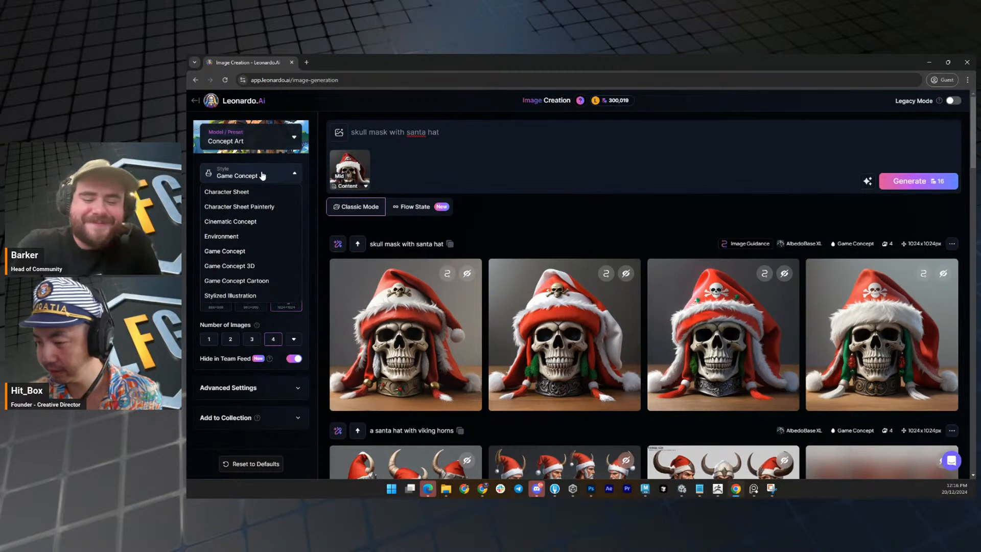
{"action": "left_click", "coordinate": [262, 175]}
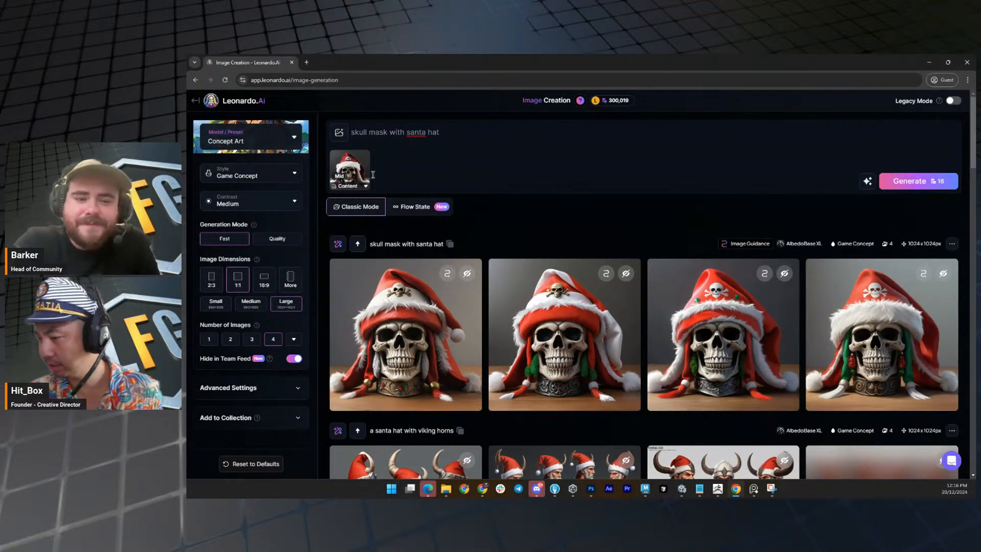
Remove the content reference image from the prompt and try to use the first santa-hat skull result as a Character Reference.
{"action": "left_click", "coordinate": [364, 158]}
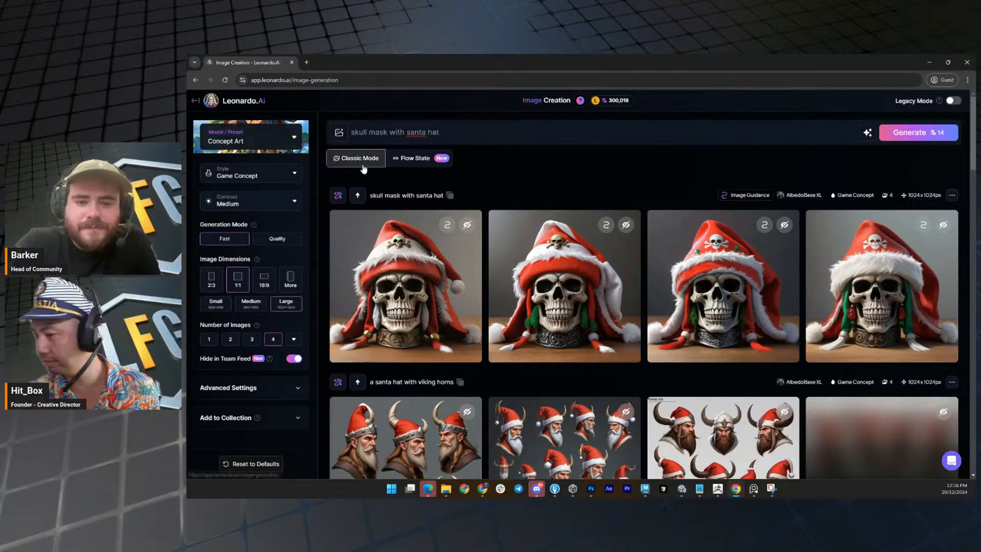
{"action": "mouse_move", "coordinate": [406, 306]}
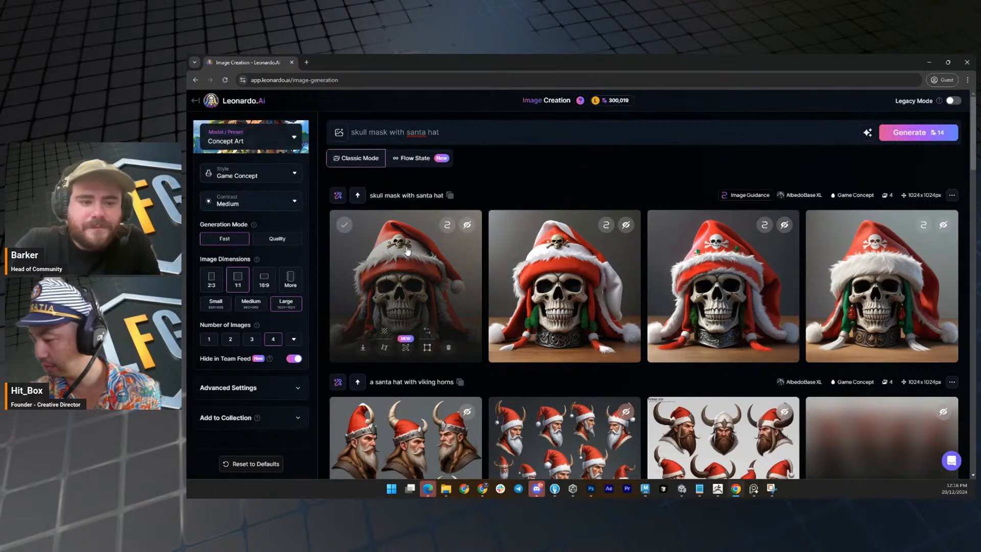
{"action": "left_click", "coordinate": [427, 332]}
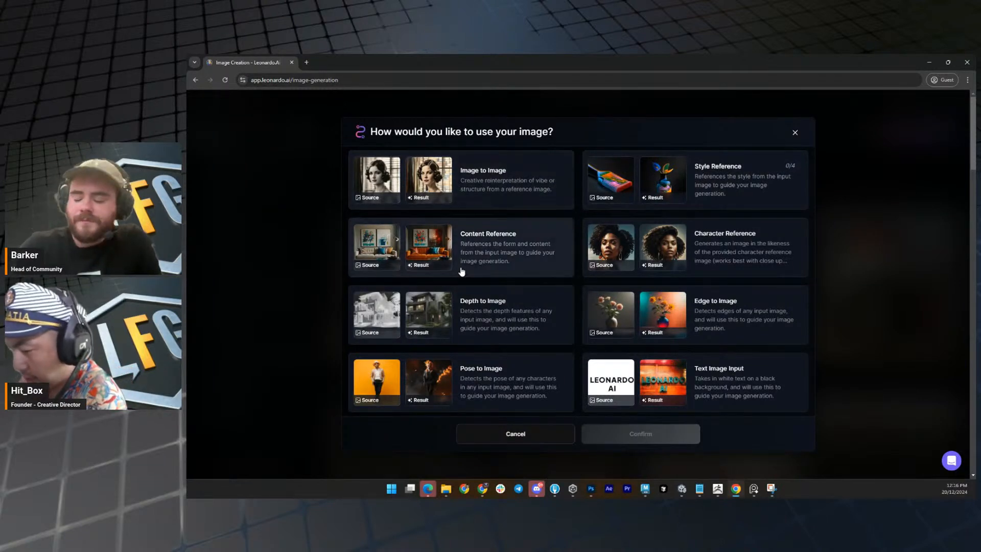
{"action": "left_click", "coordinate": [618, 249]}
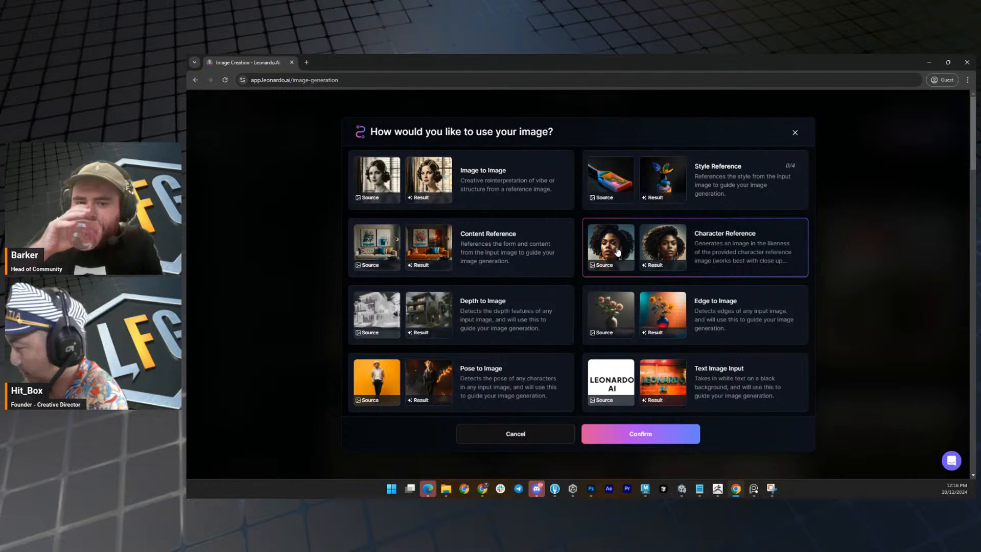
{"action": "left_click", "coordinate": [642, 433]}
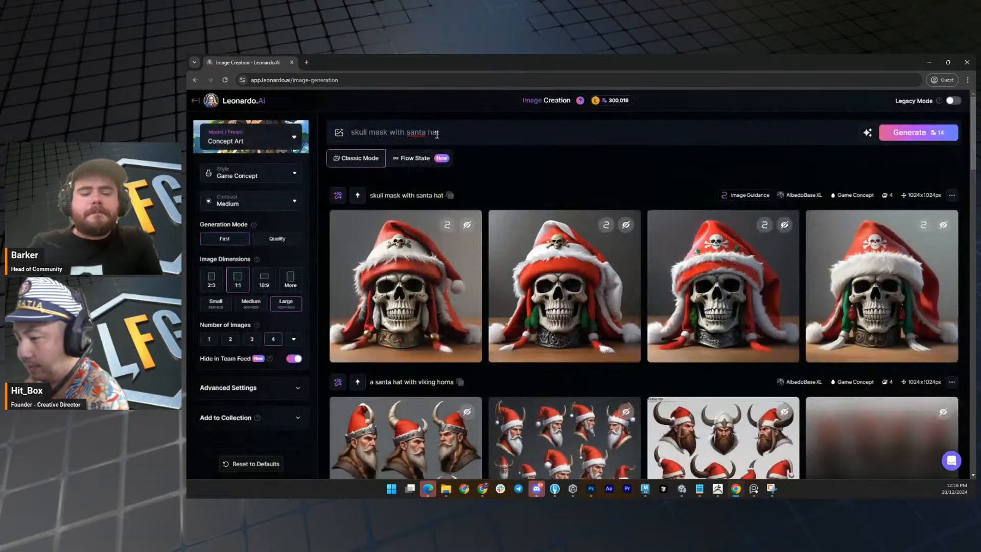
Generate images from the prompt "skull mask with santa hat" again and compare them with the earlier image-guided set.
{"action": "left_click", "coordinate": [934, 132]}
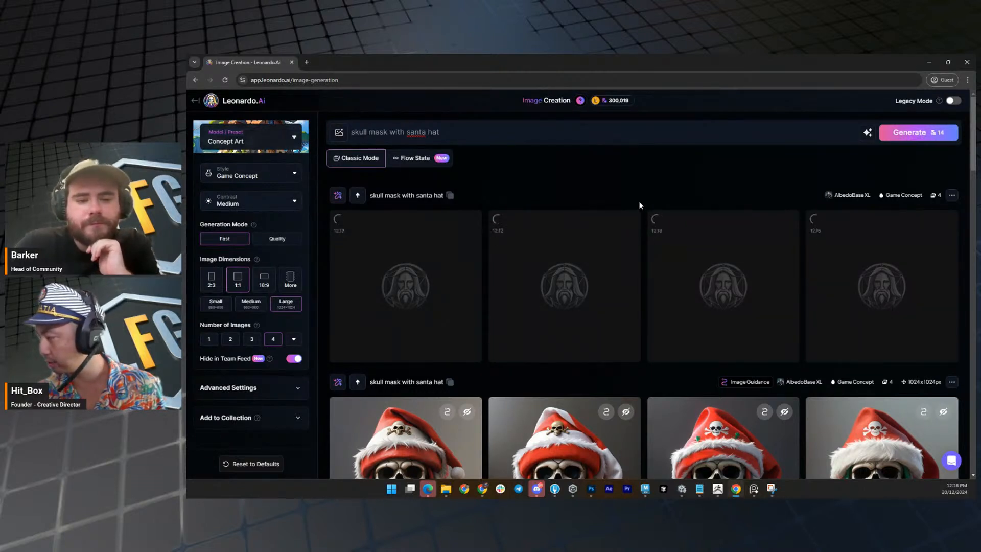
{"action": "scroll", "coordinate": [639, 205], "scroll_direction": "down", "scroll_amount": 1}
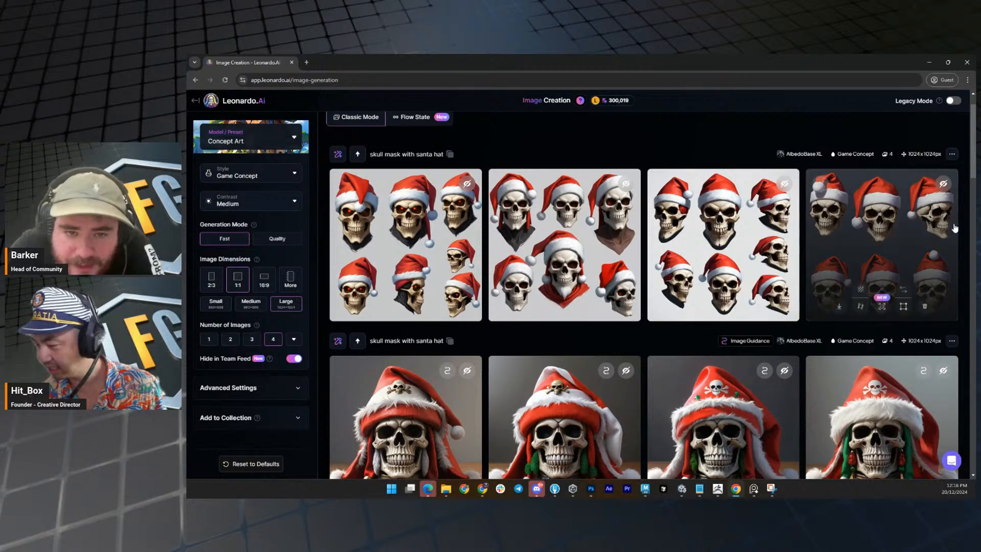
{"action": "scroll", "coordinate": [946, 235], "scroll_direction": "down", "scroll_amount": 2}
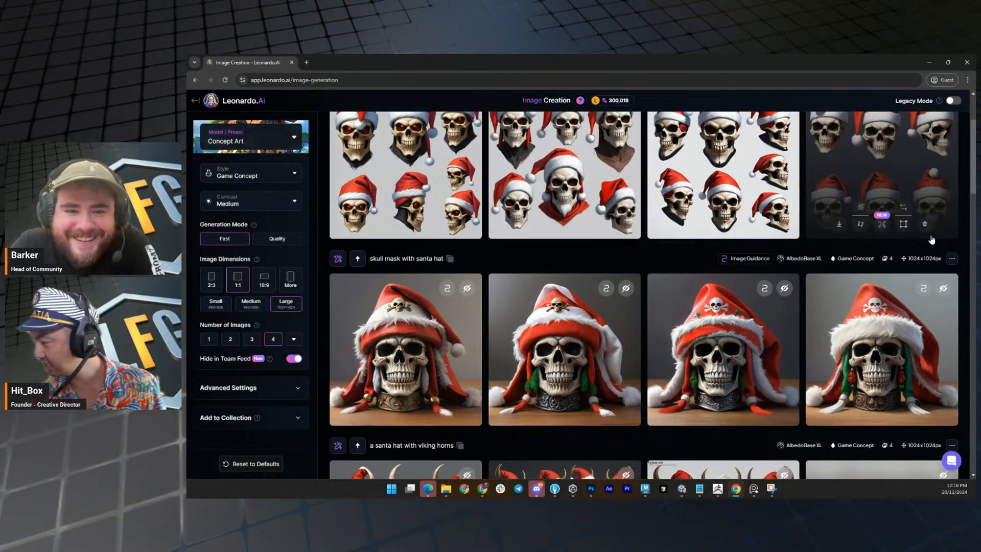
{"action": "scroll", "coordinate": [931, 239], "scroll_direction": "up", "scroll_amount": 2}
{"action": "scroll", "coordinate": [725, 230], "scroll_direction": "down", "scroll_amount": 3}
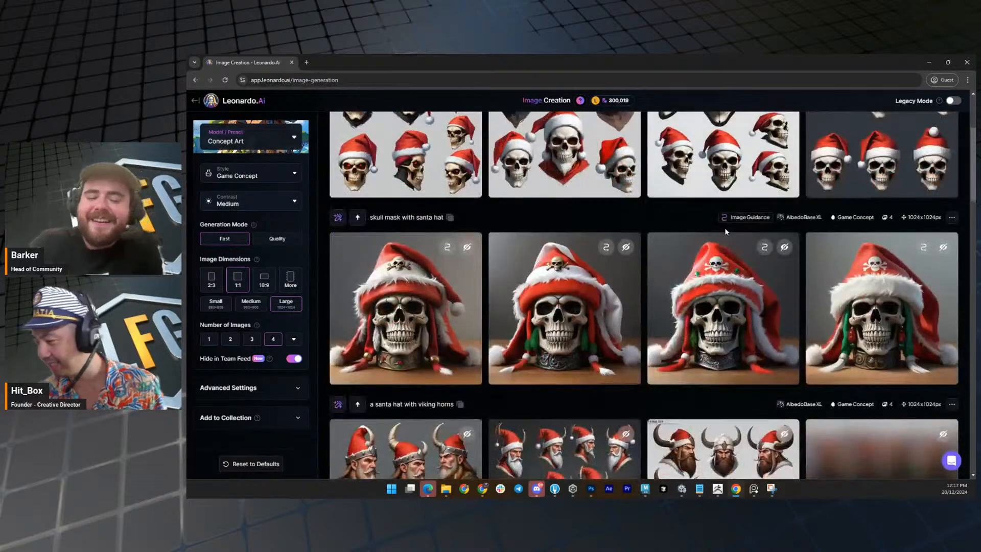
{"action": "scroll", "coordinate": [724, 228], "scroll_direction": "up", "scroll_amount": 2}
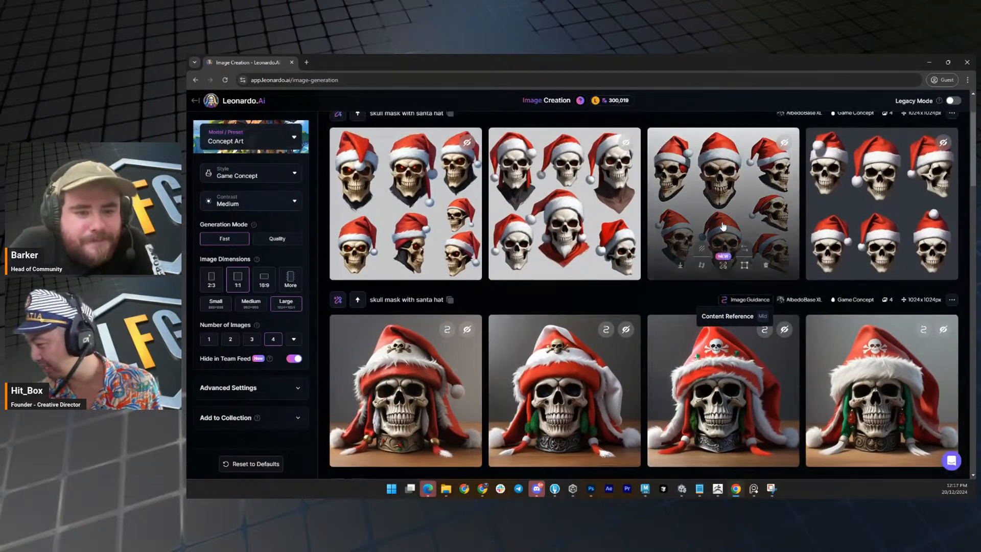
Enlarge the new image with the white-bearded skull among six santa-hat skulls, copy the image, and close the preview.
{"action": "left_click", "coordinate": [597, 255]}
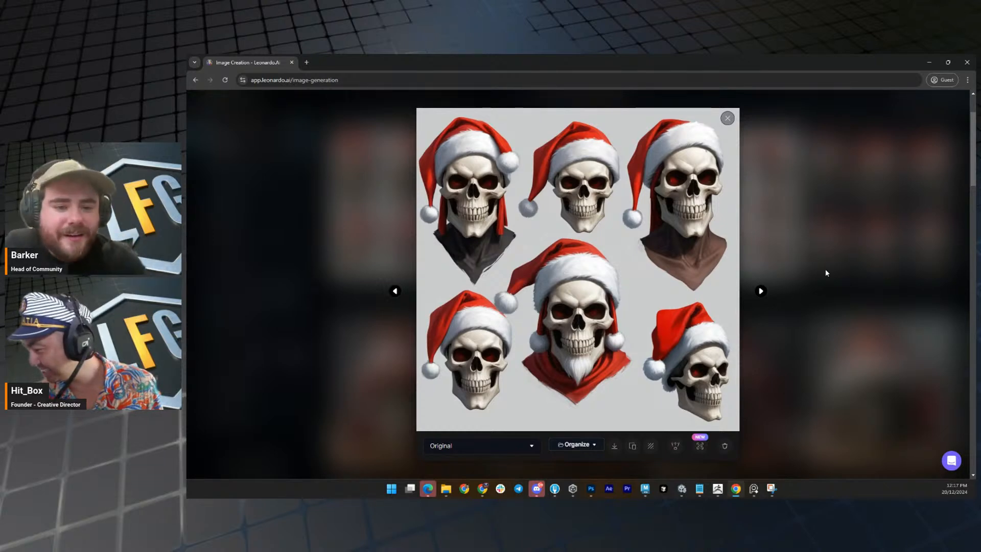
{"action": "left_click", "coordinate": [826, 243]}
{"action": "left_click", "coordinate": [607, 228]}
{"action": "right_click", "coordinate": [607, 228]}
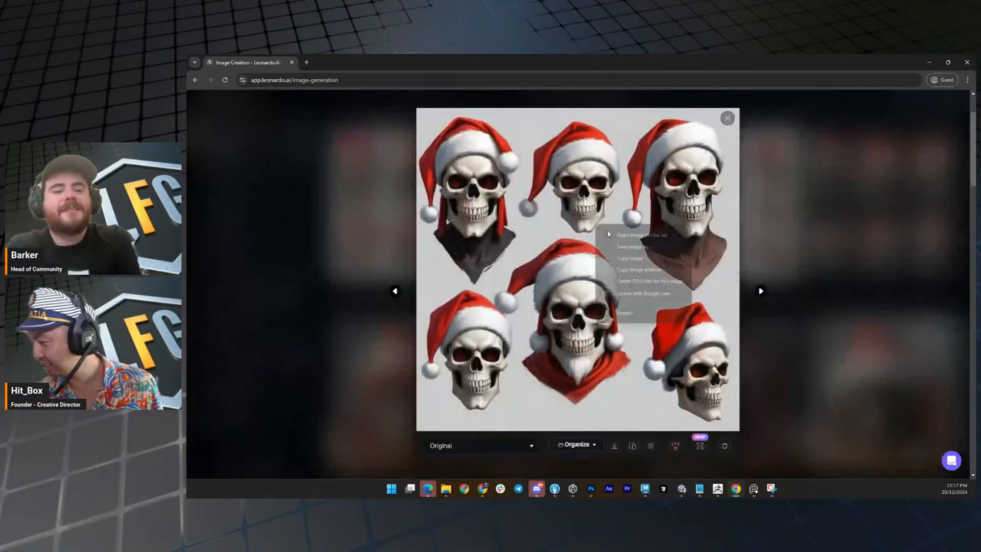
{"action": "left_click", "coordinate": [632, 259]}
{"action": "left_click", "coordinate": [840, 243]}
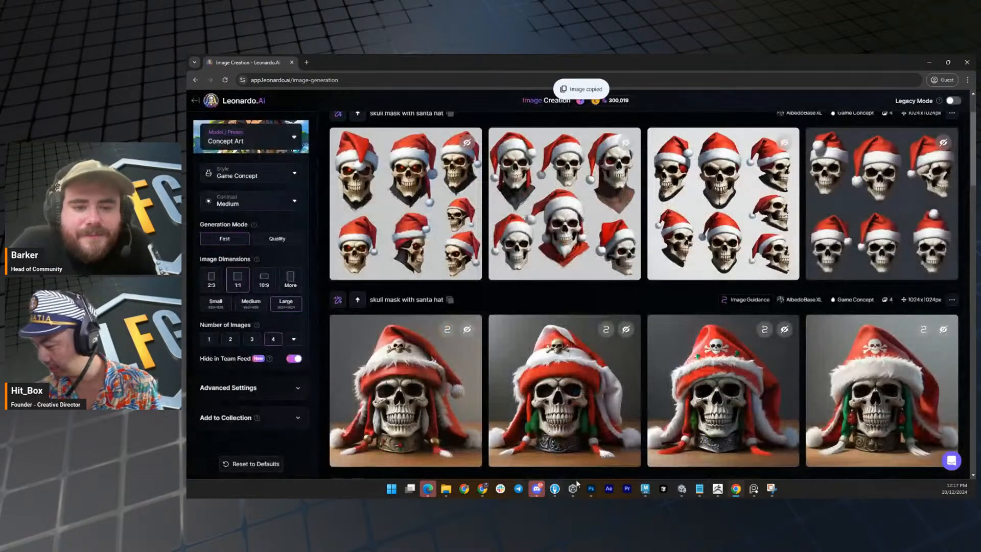
Switch to Photoshop, maximize its window, and paste the copied skull image into the blank document.
{"action": "left_click", "coordinate": [591, 489]}
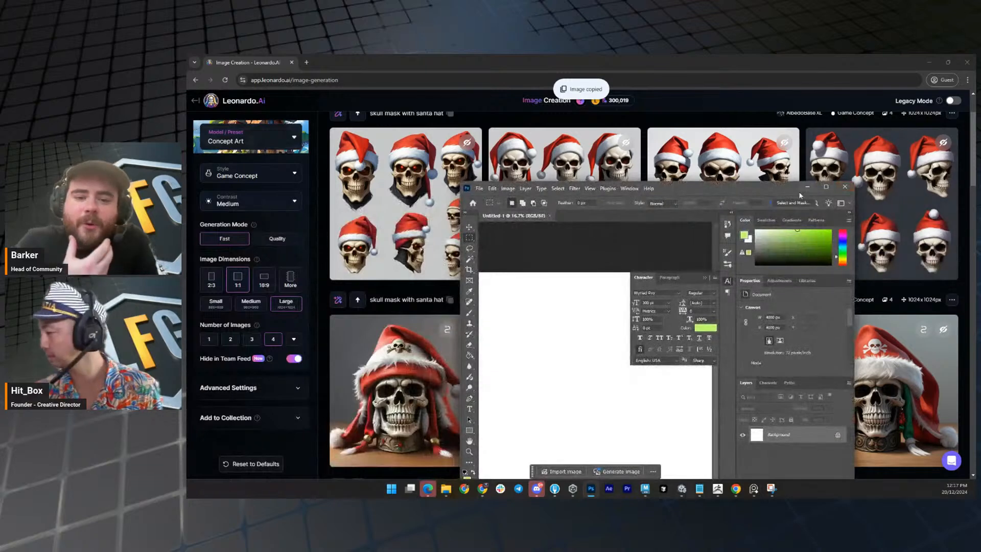
{"action": "double_click", "coordinate": [786, 191]}
{"action": "key", "text": "z"}
{"action": "left_click_drag", "start_coordinate": [545, 293], "coordinate": [545, 267]}
{"action": "key", "text": "ctrl+v"}
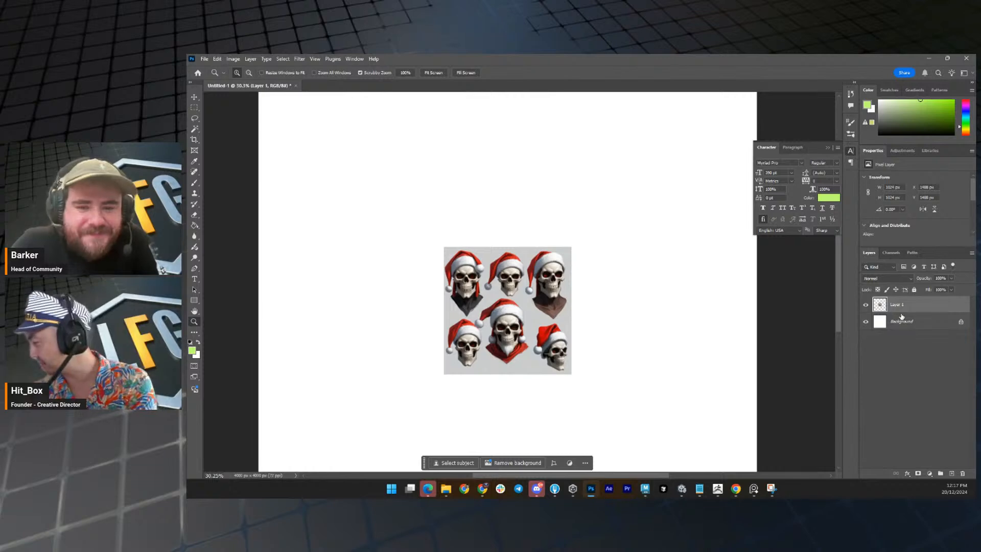
Delete the white Background layer and trim the canvas on all sides based on transparent pixels.
{"action": "left_click", "coordinate": [900, 318]}
{"action": "key", "text": "Delete"}
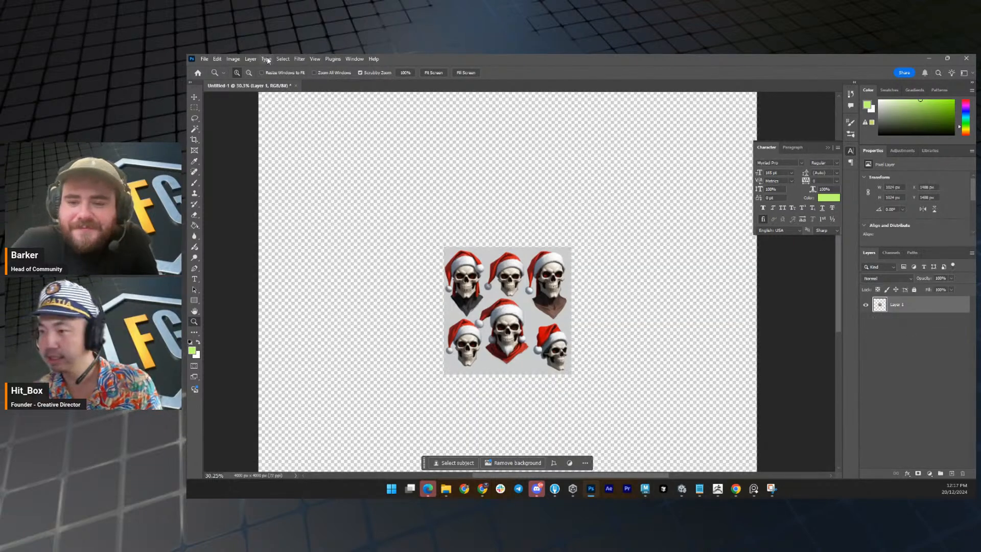
{"action": "left_click", "coordinate": [233, 59]}
{"action": "left_click", "coordinate": [276, 156]}
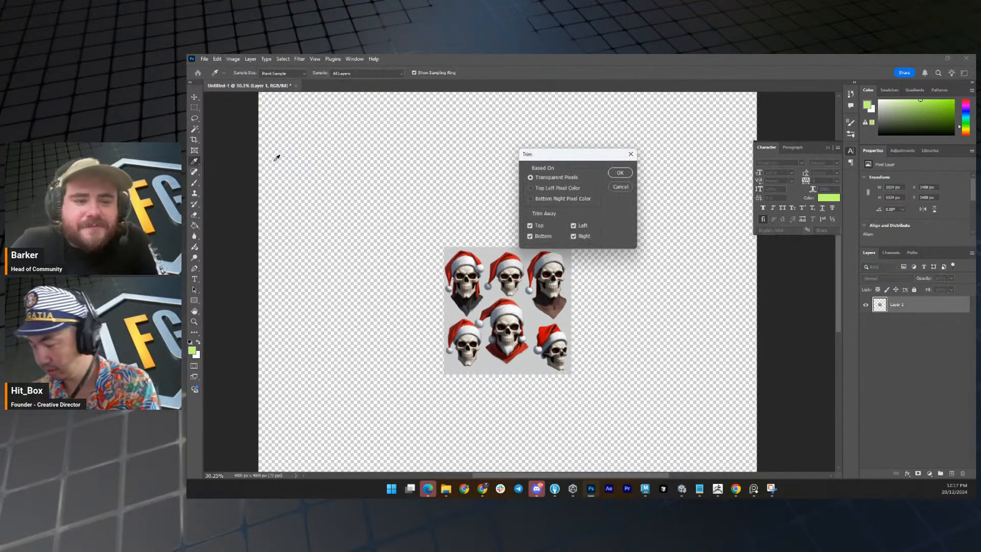
{"action": "key", "text": "Return"}
Lasso the white-bearded skull with the red scarf and mask out the rest of the layer.
{"action": "key", "text": "z"}
{"action": "key", "text": "ctrl+1"}
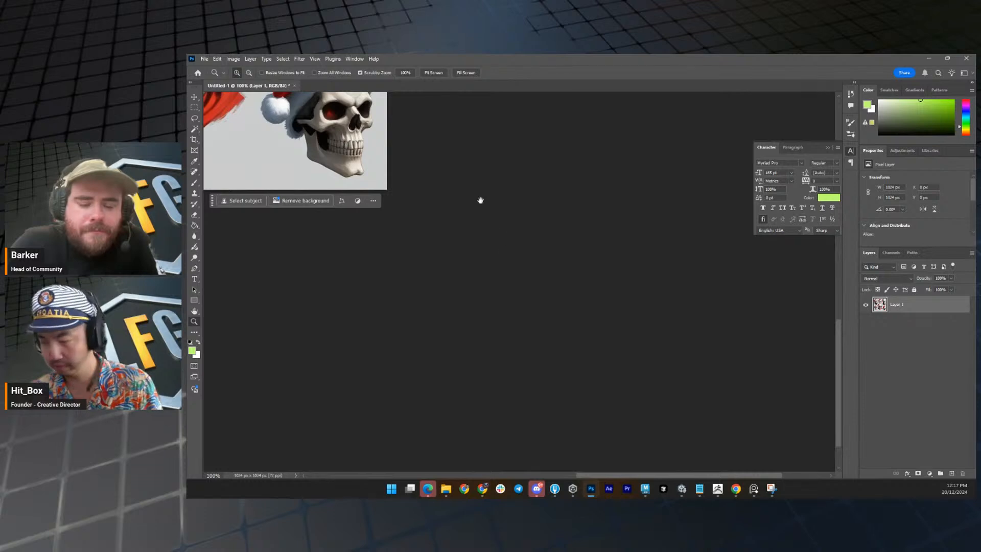
{"action": "left_click_drag", "start_coordinate": [480, 200], "coordinate": [706, 415]}
{"action": "left_click_drag", "start_coordinate": [519, 290], "coordinate": [338, 189]}
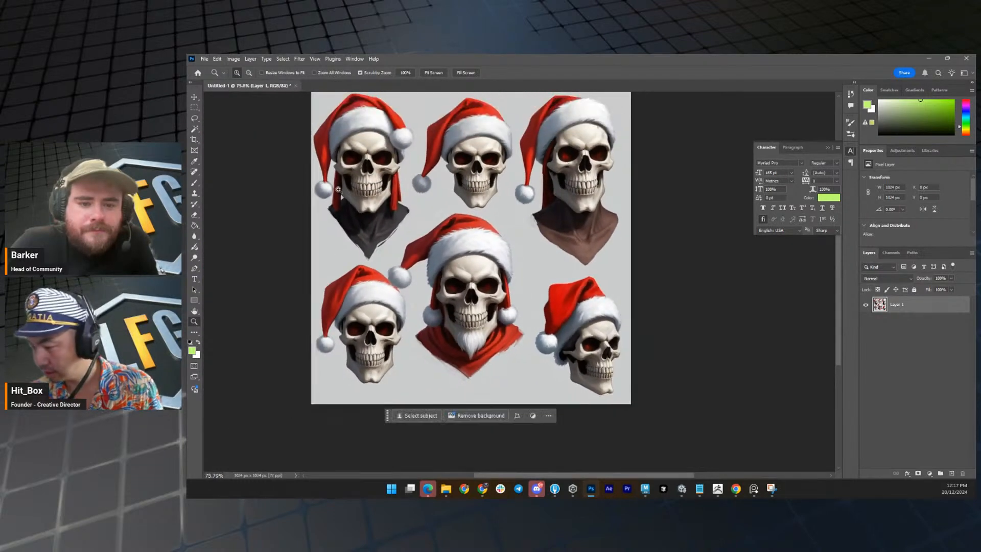
{"action": "left_click", "coordinate": [194, 118]}
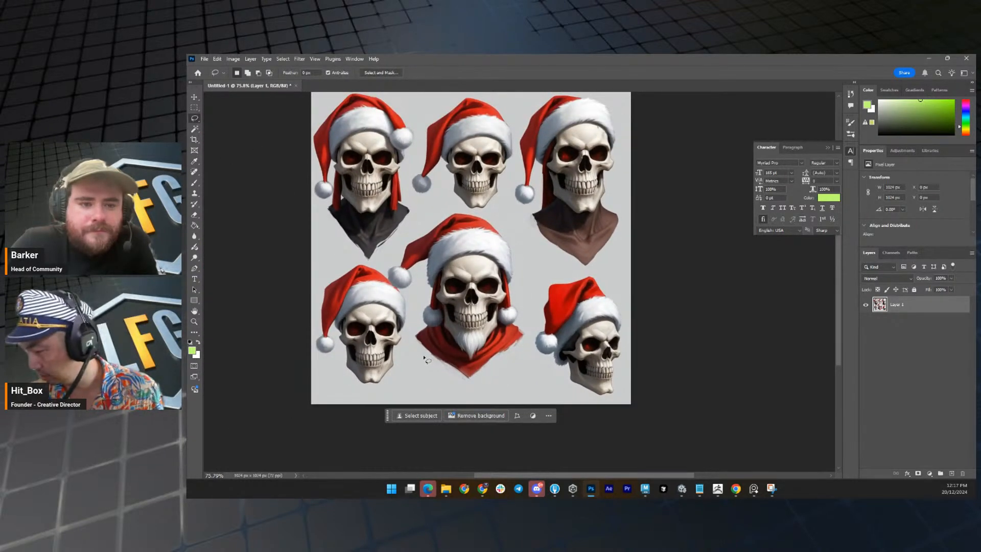
{"action": "mouse_move", "coordinate": [405, 335]}
{"action": "left_mouse_down"}
{"action": "mouse_move", "coordinate": [409, 350]}
{"action": "mouse_move", "coordinate": [500, 401]}
{"action": "mouse_move", "coordinate": [534, 340]}
{"action": "mouse_move", "coordinate": [521, 240]}
{"action": "mouse_move", "coordinate": [477, 212]}
{"action": "mouse_move", "coordinate": [423, 224]}
{"action": "mouse_move", "coordinate": [387, 263]}
{"action": "left_mouse_up"}
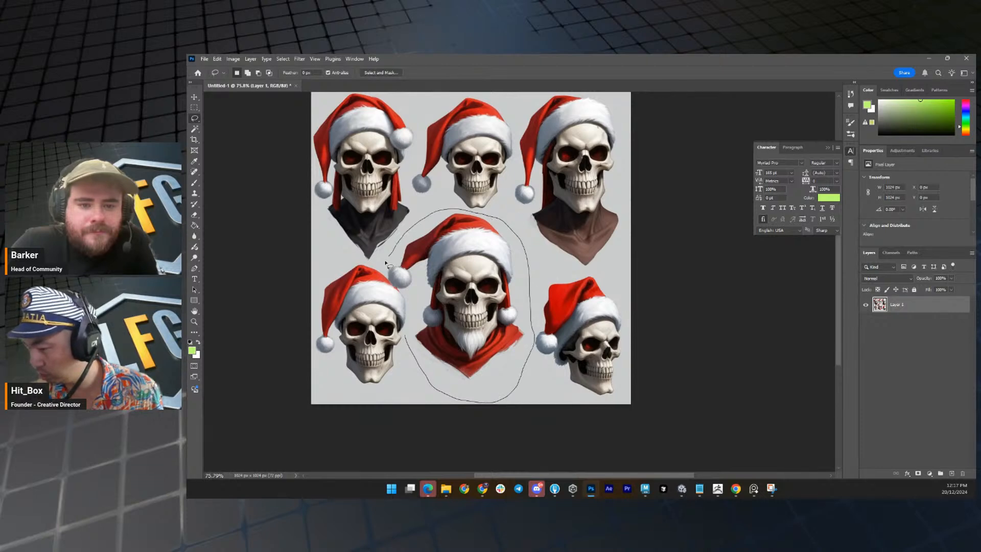
{"action": "left_click_drag", "start_coordinate": [409, 341], "coordinate": [407, 337]}
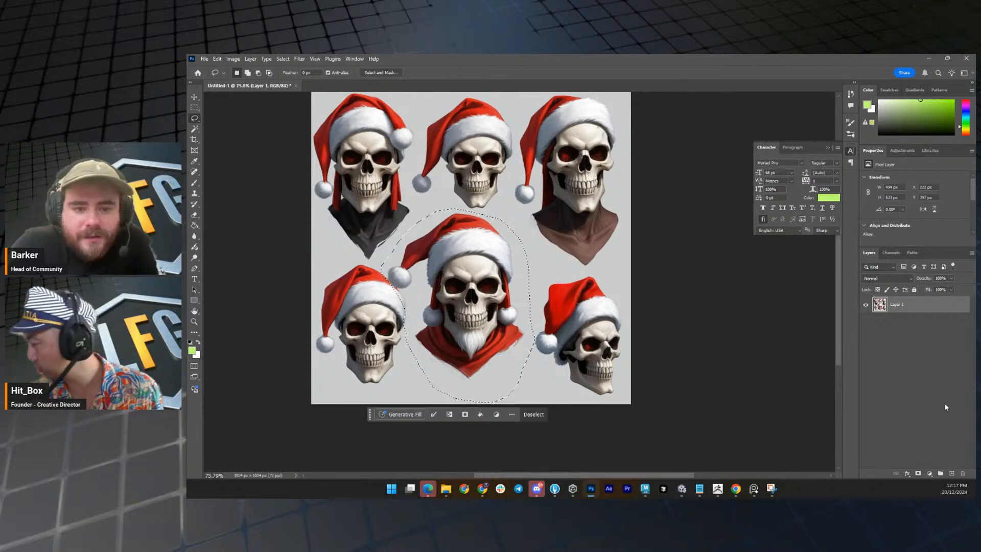
{"action": "left_click", "coordinate": [917, 474]}
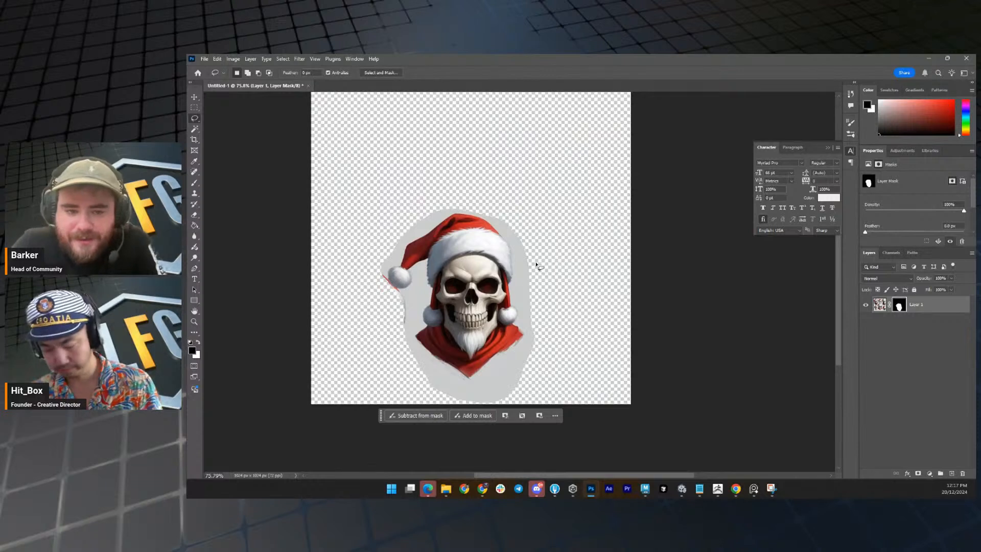
Add a new empty layer above the masked skull layer.
{"action": "key", "text": "b"}
{"action": "key", "text": "x"}
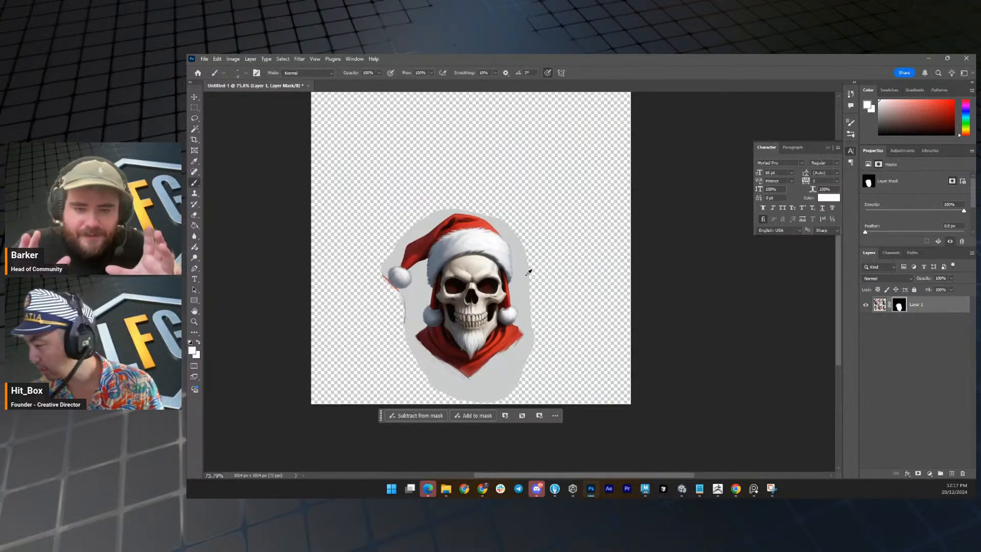
{"action": "left_click", "coordinate": [951, 473]}
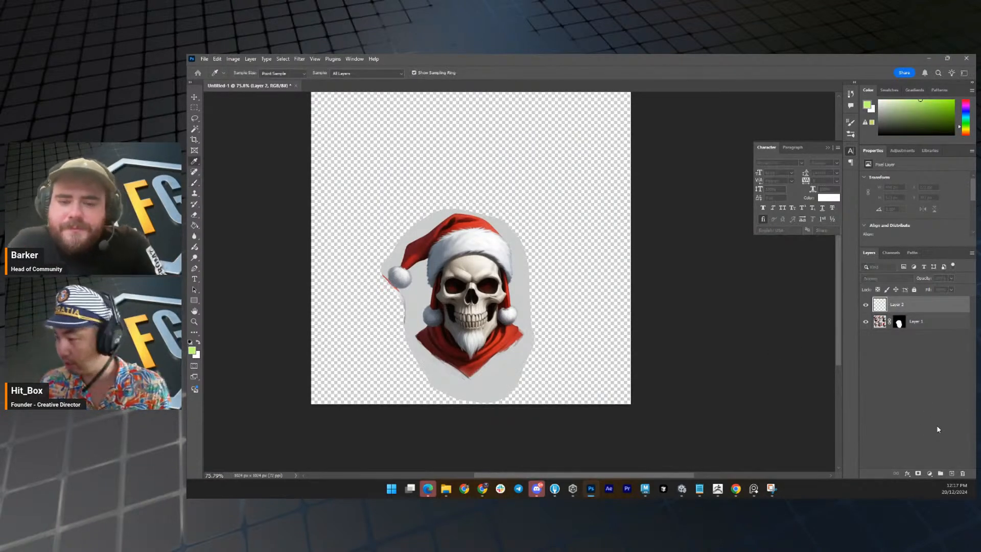
{"action": "key", "text": "alt+BackSpace"}
{"action": "key", "text": "ctrl+z"}
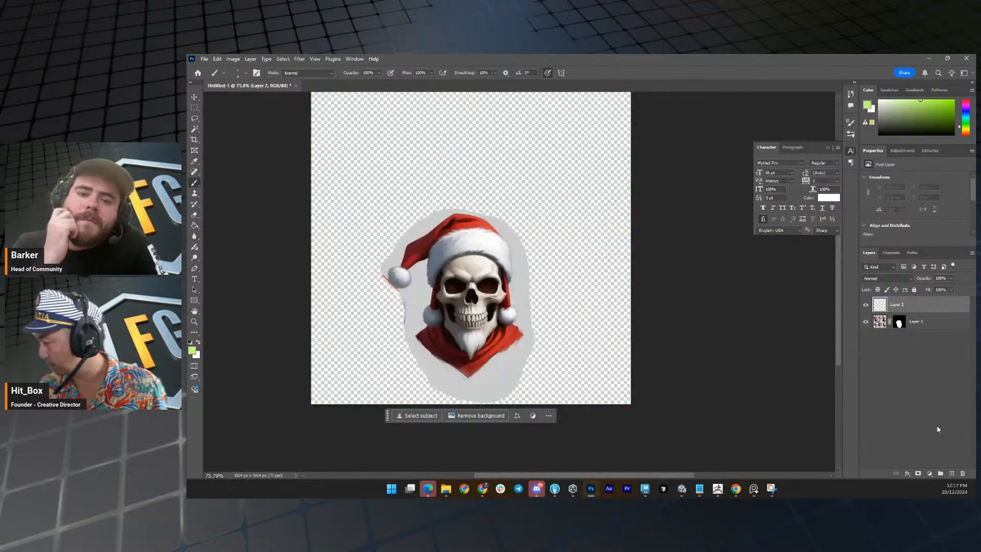
Sample the light grey backdrop around the skull and fill the new layer with that colour.
{"action": "left_click", "coordinate": [877, 323]}
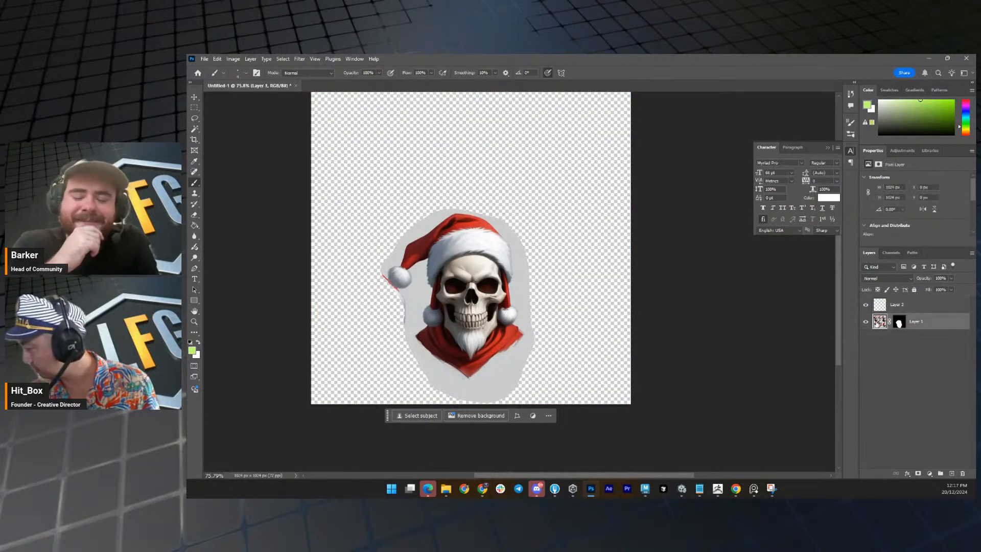
{"action": "left_click", "coordinate": [502, 363], "text": "alt"}
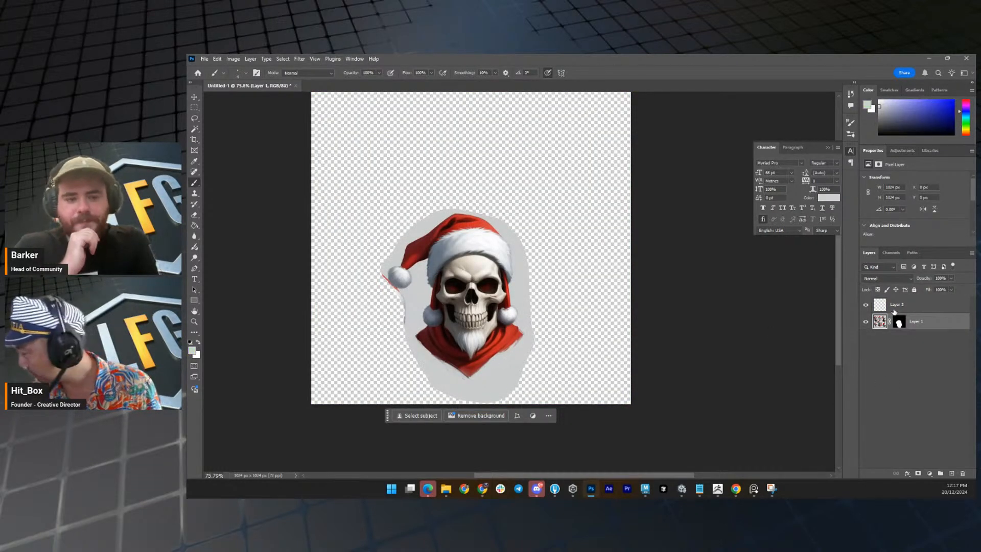
{"action": "left_click", "coordinate": [904, 305]}
{"action": "key", "text": "i"}
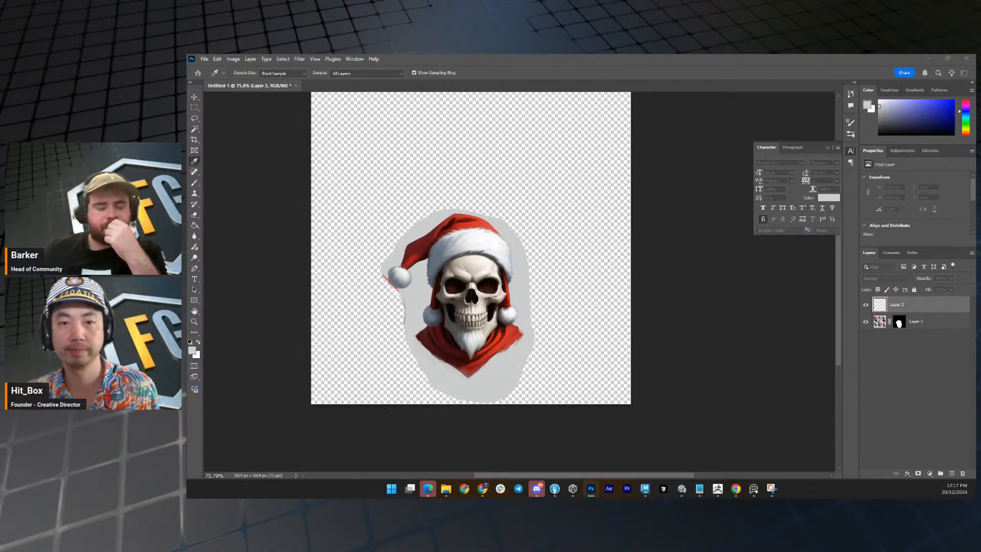
{"action": "left_click_drag", "start_coordinate": [571, 198], "coordinate": [590, 196]}
{"action": "left_click", "coordinate": [612, 210]}
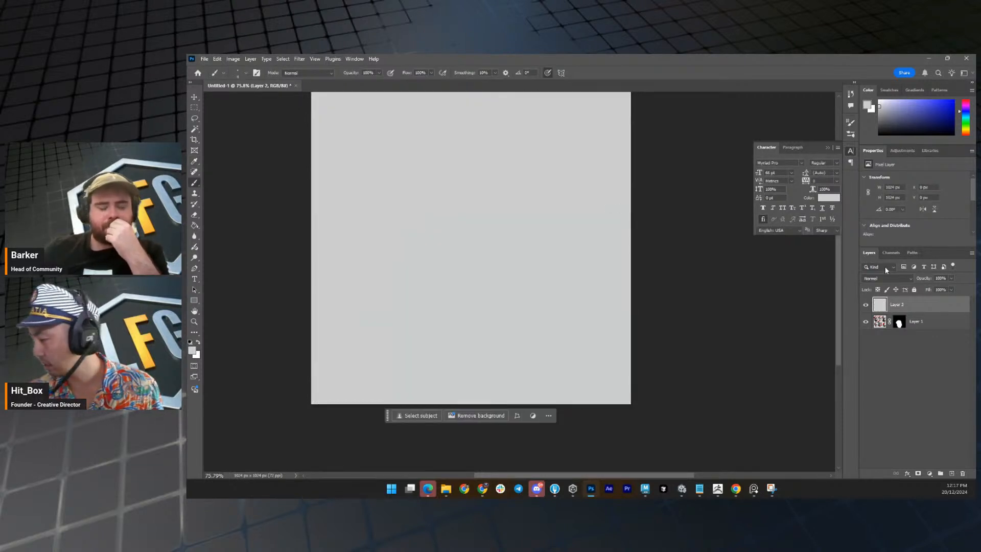
Move the grey fill layer below the masked skull layer so it serves as the background.
{"action": "left_click_drag", "start_coordinate": [924, 313], "coordinate": [919, 332]}
{"action": "key", "text": "z"}
{"action": "left_click_drag", "start_coordinate": [529, 295], "coordinate": [495, 255]}
{"action": "key", "text": "v"}
{"action": "key", "text": "ctrl+z"}
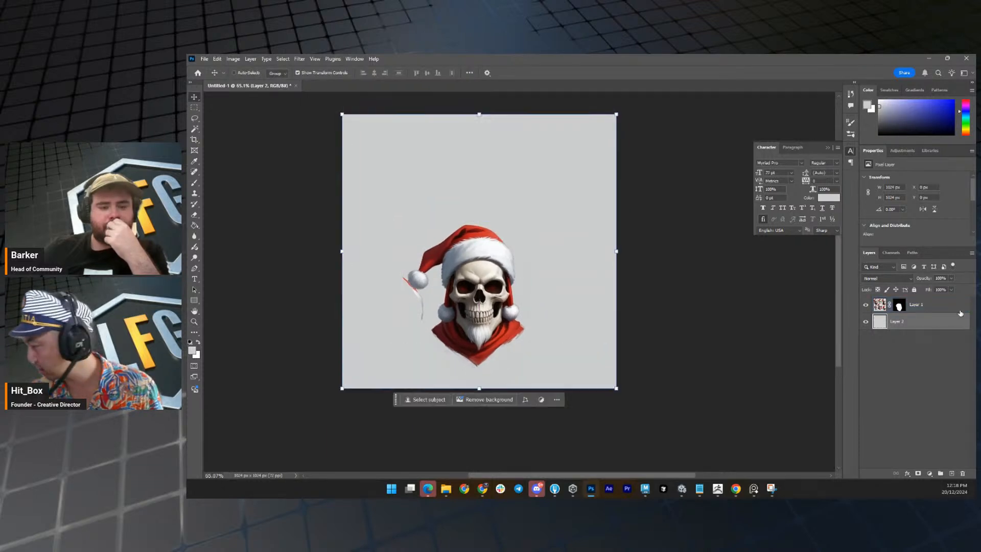
Move the masked skull up to about the vertical centre of the grey canvas.
{"action": "left_click", "coordinate": [957, 309]}
{"action": "left_click_drag", "start_coordinate": [483, 301], "coordinate": [485, 275]}
{"action": "key", "text": "z"}
{"action": "left_click", "coordinate": [194, 118]}
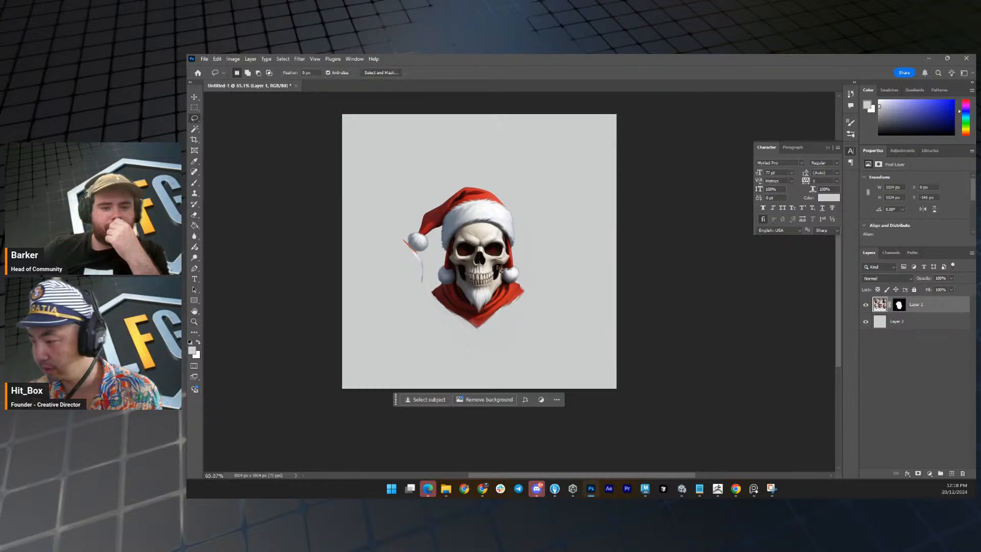
Lasso the stray hat strands beside the pom-pom and fill that area black on the skull layer's mask to hide them.
{"action": "mouse_move", "coordinate": [416, 285]}
{"action": "left_mouse_down"}
{"action": "mouse_move", "coordinate": [431, 273]}
{"action": "mouse_move", "coordinate": [423, 255]}
{"action": "mouse_move", "coordinate": [370, 280]}
{"action": "left_mouse_up"}
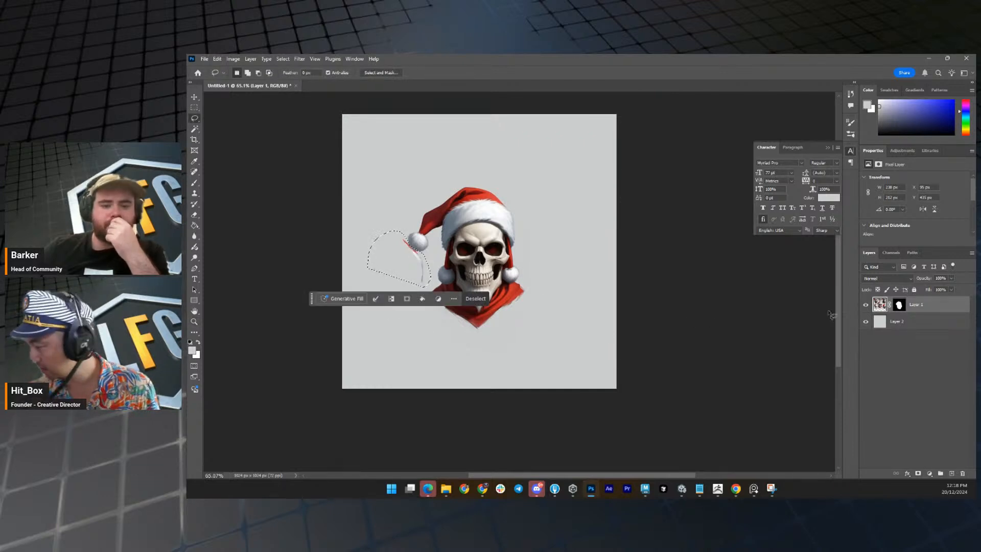
{"action": "left_click", "coordinate": [897, 308]}
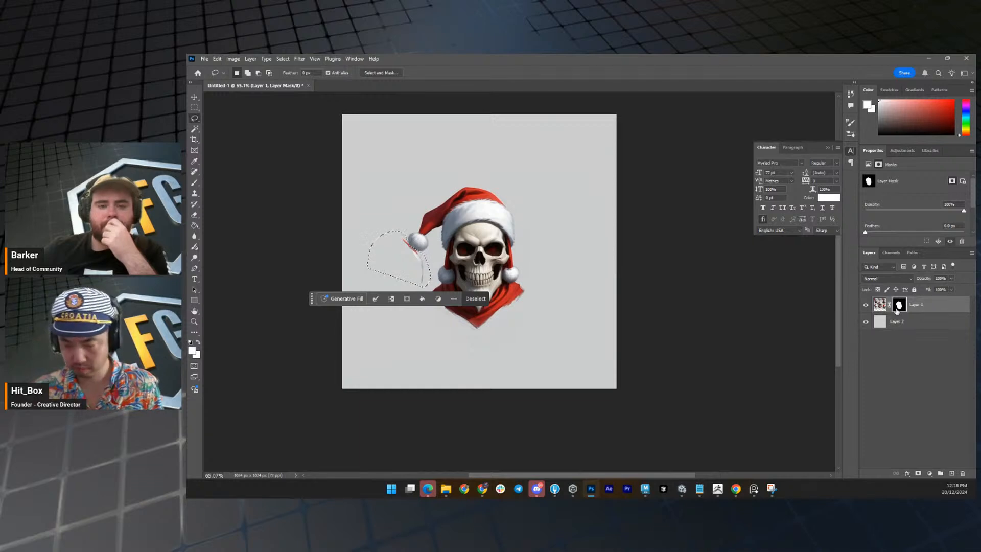
{"action": "key", "text": "x"}
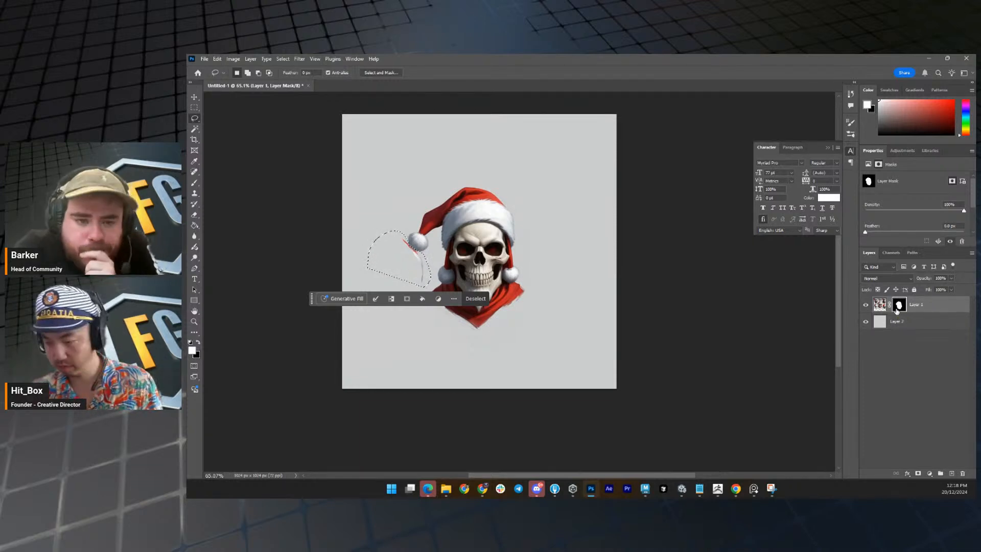
{"action": "key", "text": "shift+F5"}
{"action": "key", "text": "Return"}
{"action": "key", "text": "ctrl+d"}
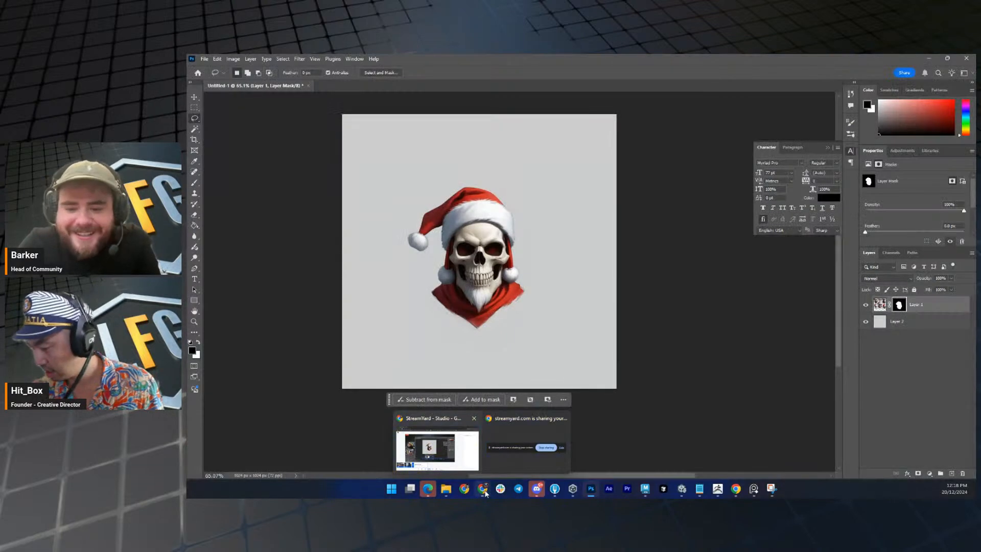
Switch to Leonardo.Ai in Chrome and copy the third large santa-hat skull image with the skull-and-crossbones emblem.
{"action": "left_click", "coordinate": [485, 493]}
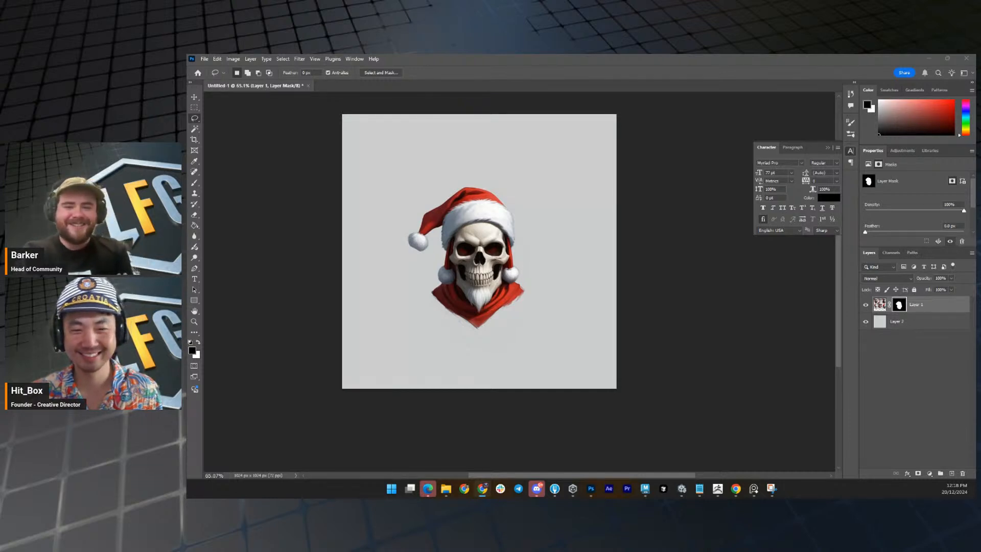
{"action": "left_click", "coordinate": [736, 489]}
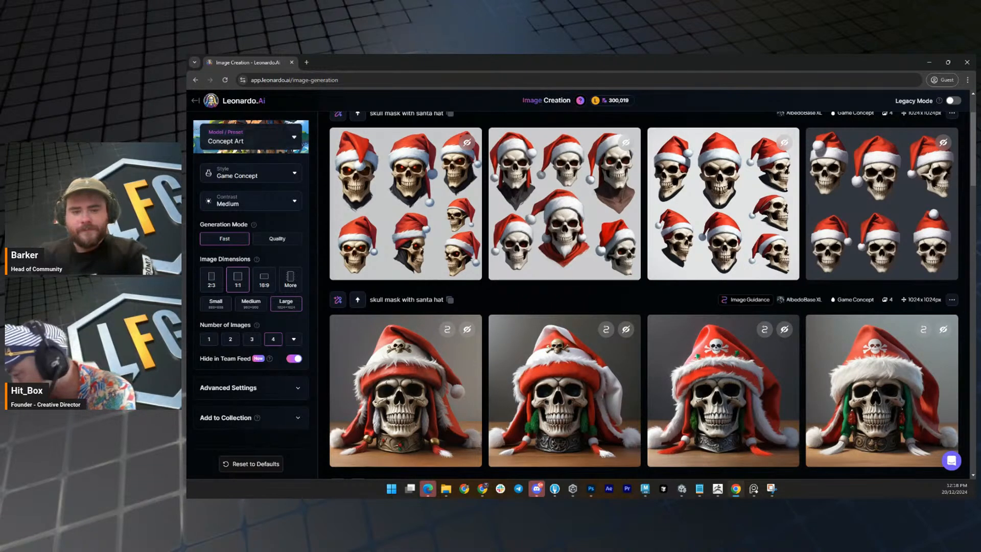
{"action": "left_click", "coordinate": [751, 376]}
{"action": "right_click", "coordinate": [637, 258]}
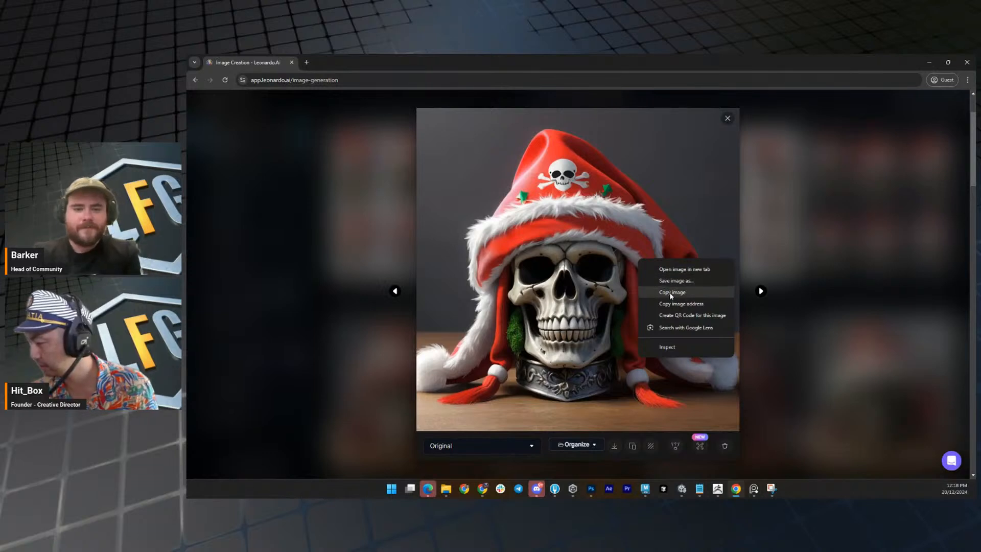
{"action": "left_click", "coordinate": [671, 294]}
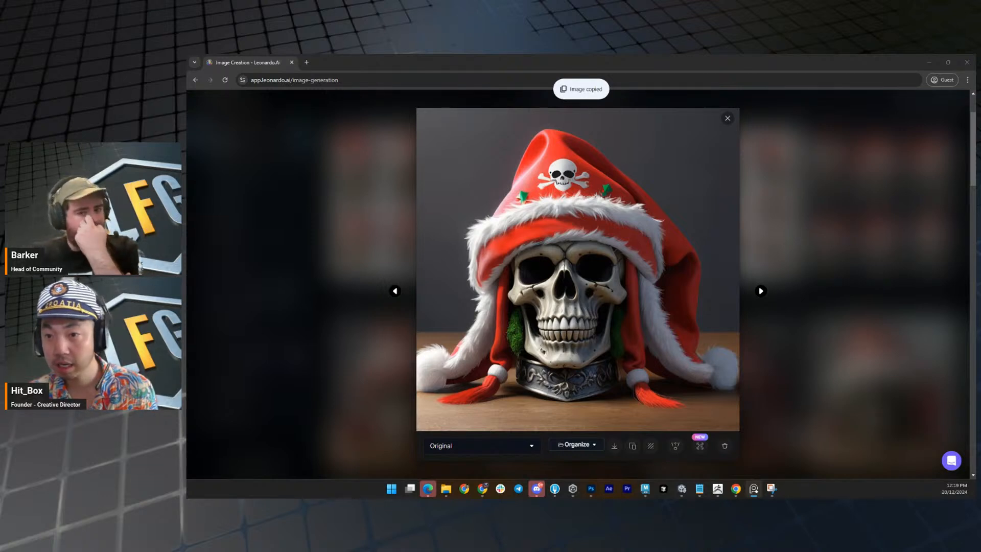
{"action": "left_click", "coordinate": [830, 223]}
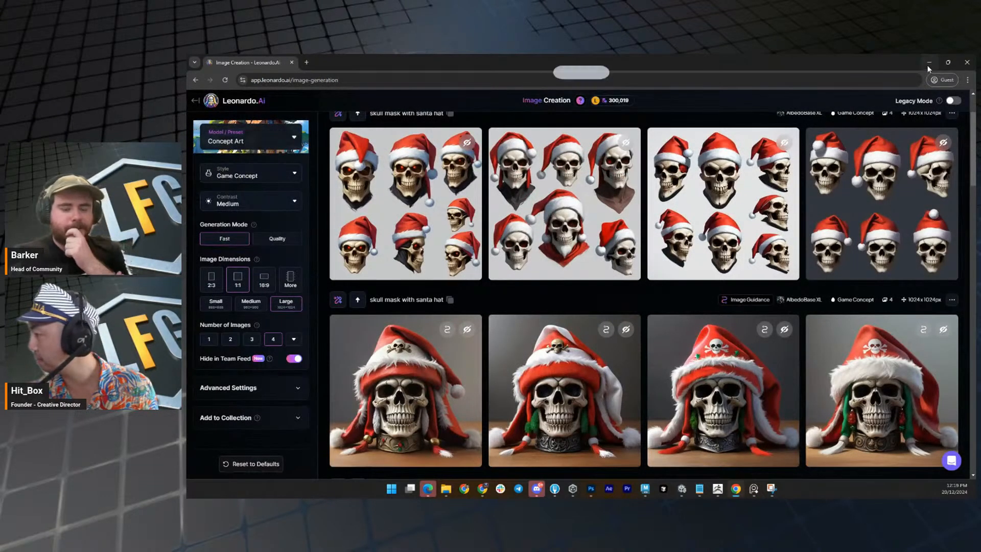
Return to Photoshop and crop the canvas to a square tightly around the bearded santa-hat skull.
{"action": "left_click", "coordinate": [591, 488]}
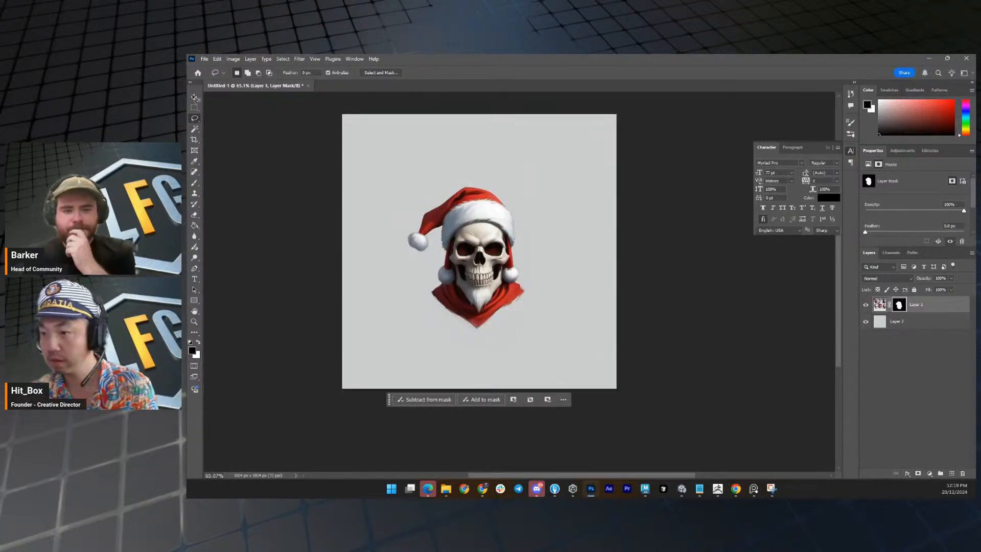
{"action": "left_click", "coordinate": [194, 107]}
{"action": "left_click_drag", "start_coordinate": [394, 162], "coordinate": [553, 353]}
{"action": "left_click", "coordinate": [233, 58]}
{"action": "left_click", "coordinate": [261, 145]}
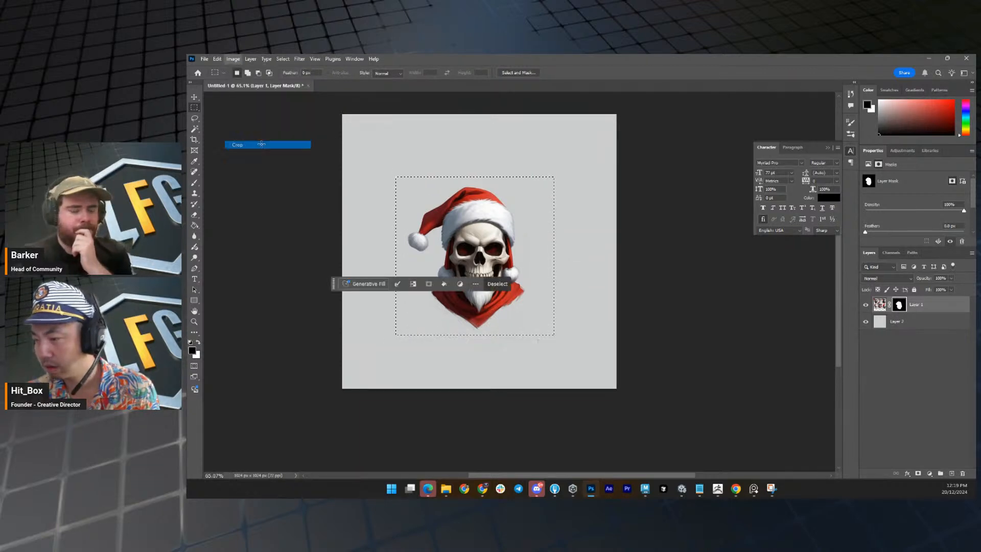
{"action": "key", "text": "z"}
{"action": "key", "text": "m"}
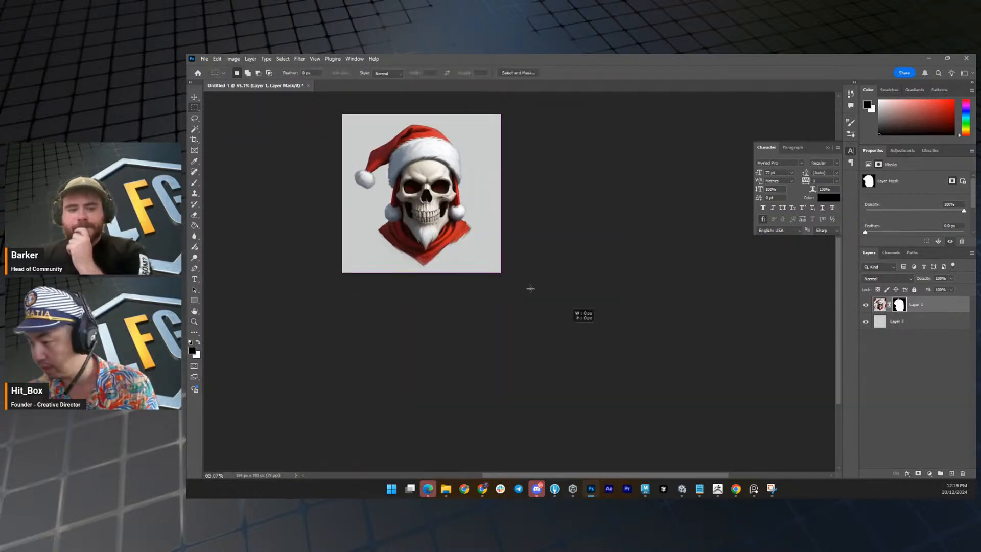
Select the whole cropped skull canvas, copy it merged with its grey background, and clear the selection.
{"action": "scroll", "coordinate": [583, 315], "scroll_direction": "up", "scroll_amount": 5}
{"action": "key", "text": "ctrl+a"}
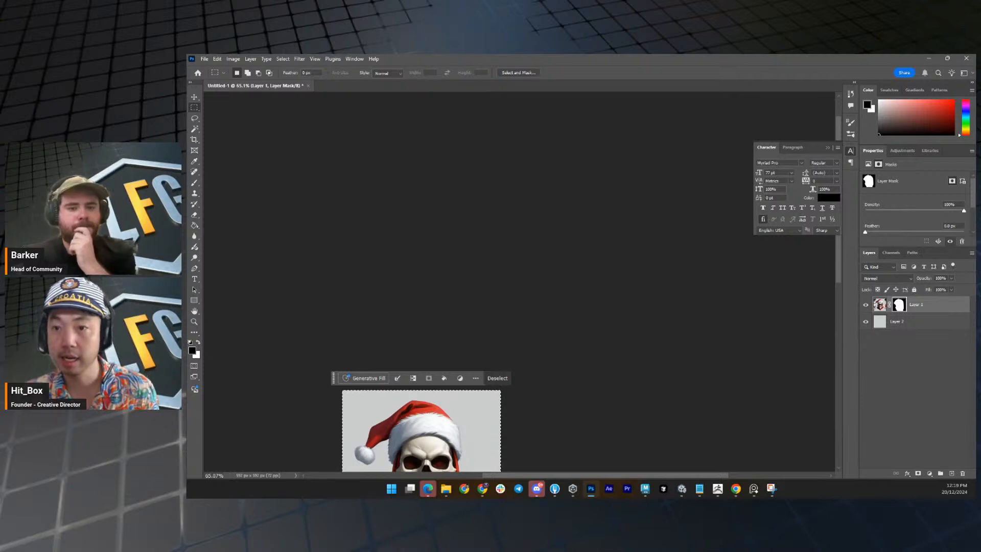
{"action": "key", "text": "ctrl+d"}
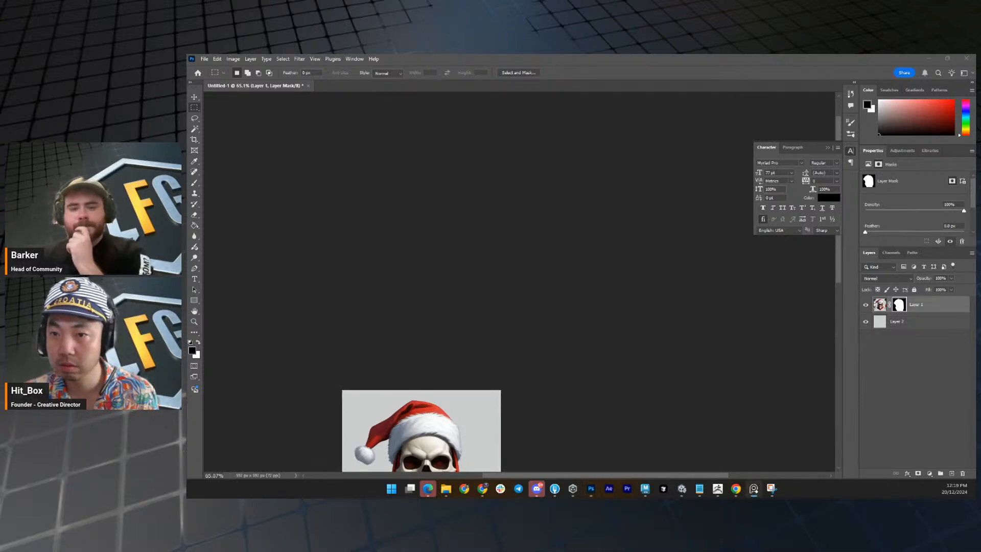
Switch to ZBrush and frame the low-poly barbarian body for a front view.
{"action": "left_click", "coordinate": [933, 60]}
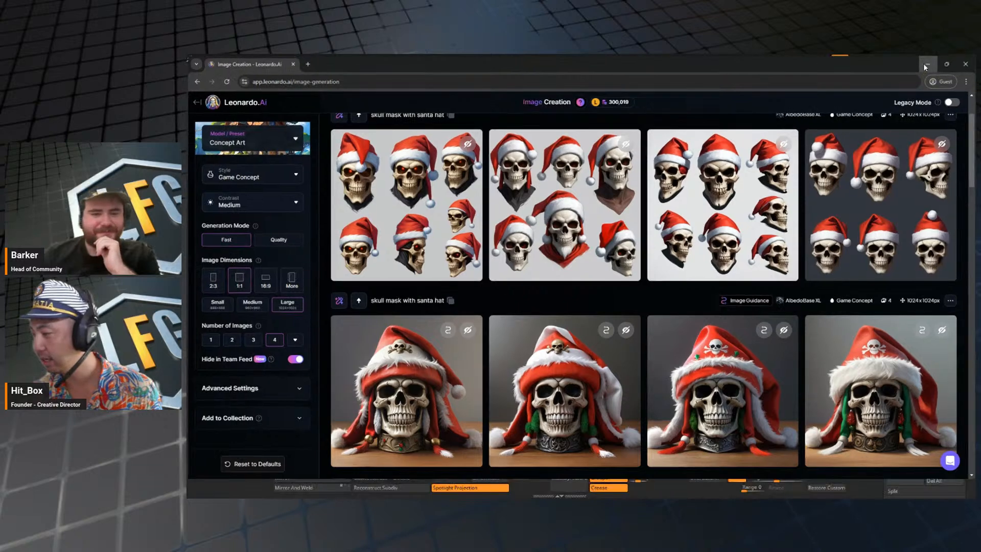
{"action": "left_click", "coordinate": [925, 64]}
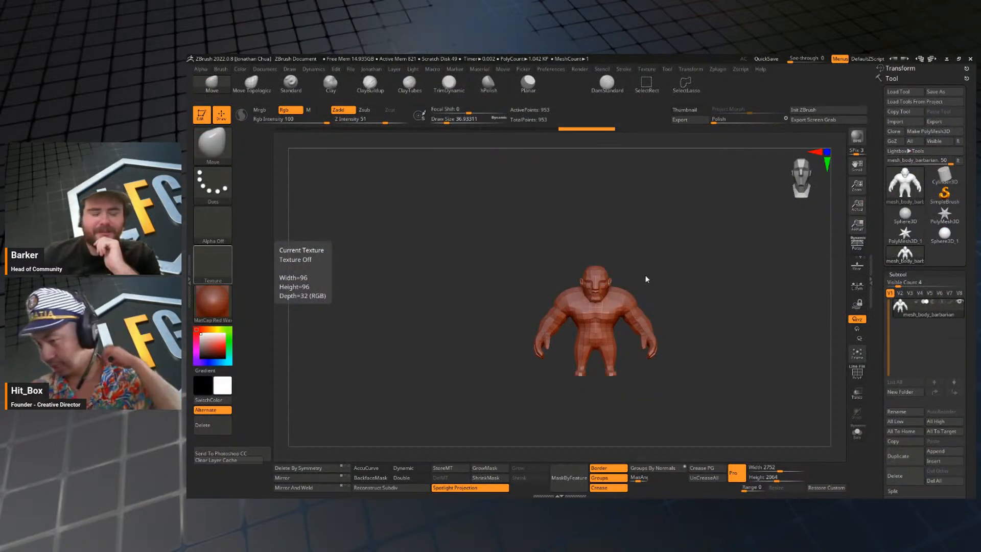
{"action": "mouse_move", "coordinate": [707, 261]}
{"action": "left_mouse_down"}
{"action": "mouse_move", "coordinate": [678, 273]}
{"action": "mouse_move", "coordinate": [666, 265]}
{"action": "mouse_move", "coordinate": [727, 257]}
{"action": "mouse_move", "coordinate": [712, 243]}
{"action": "mouse_move", "coordinate": [729, 278]}
{"action": "mouse_move", "coordinate": [701, 269]}
{"action": "mouse_move", "coordinate": [716, 269]}
{"action": "left_mouse_up"}
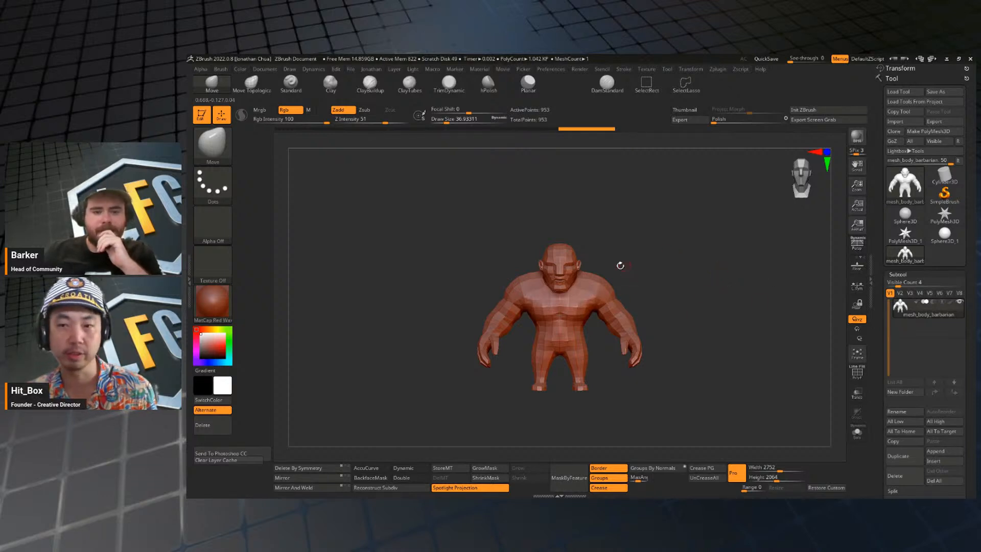
{"action": "mouse_move", "coordinate": [682, 282]}
{"action": "left_mouse_down"}
{"action": "mouse_move", "coordinate": [631, 291]}
{"action": "mouse_move", "coordinate": [750, 268]}
{"action": "mouse_move", "coordinate": [684, 260]}
{"action": "left_mouse_up"}
{"action": "key", "text": "f"}
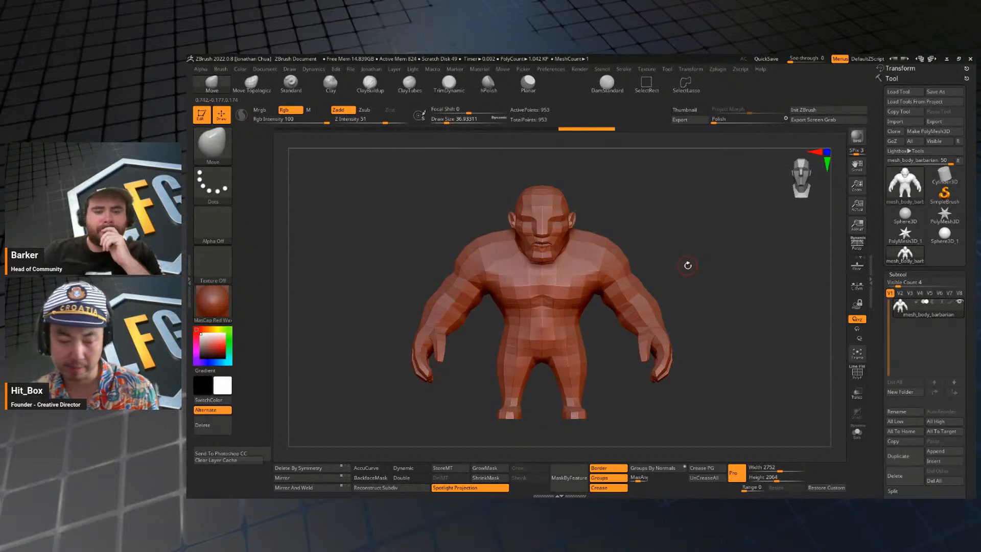
{"action": "left_click_drag", "start_coordinate": [726, 254], "coordinate": [684, 233], "text": "alt"}
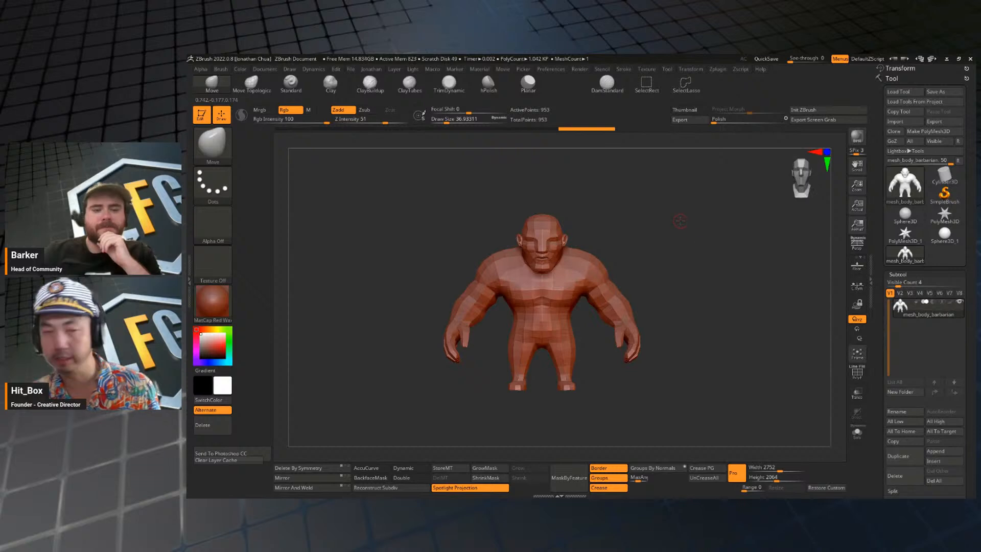
{"action": "key", "text": "f"}
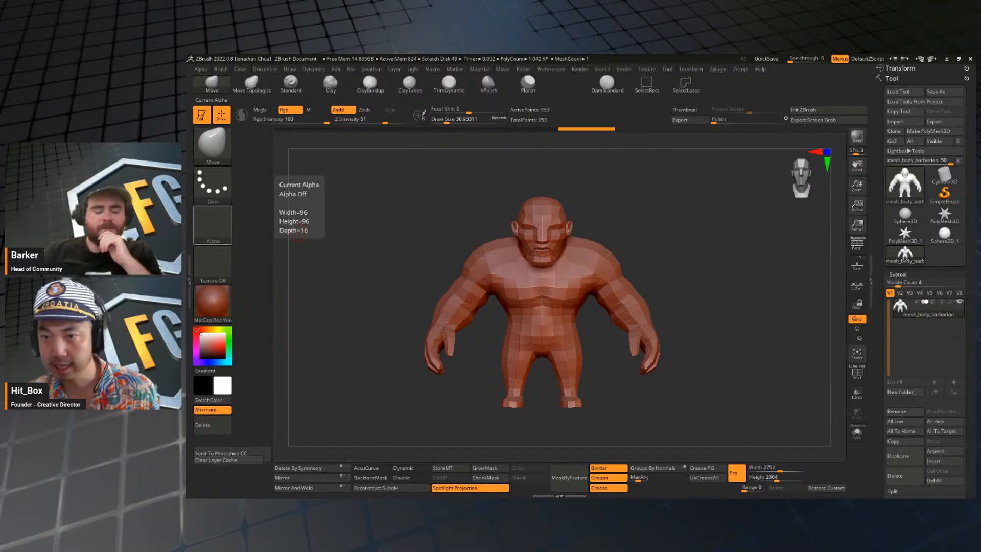
Overlay the two santa-skull reference images on ZBrush, enlarged and side by side, clear of the barbarian body.
{"action": "right_click_drag", "start_coordinate": [188, 230], "coordinate": [393, 233]}
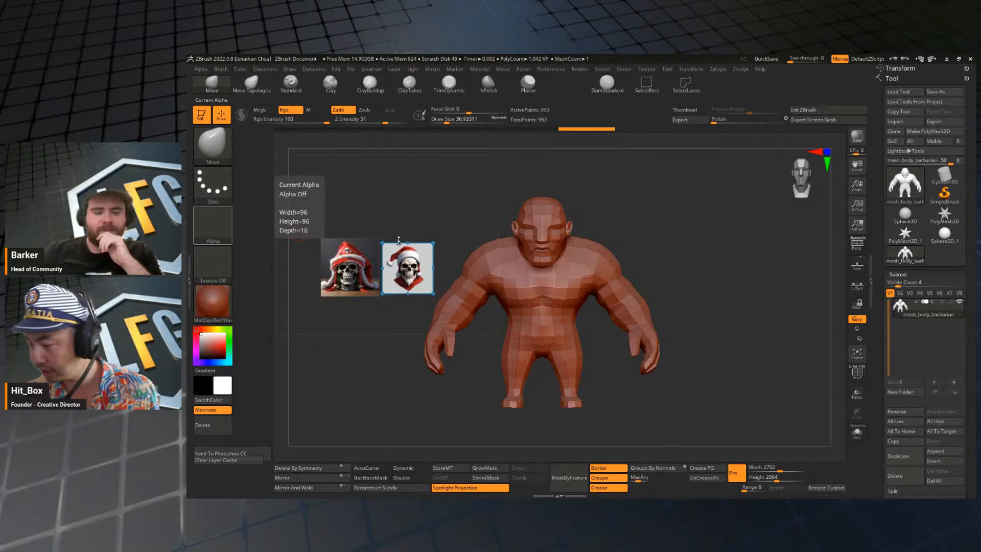
{"action": "scroll", "coordinate": [398, 246], "scroll_direction": "up", "scroll_amount": 5}
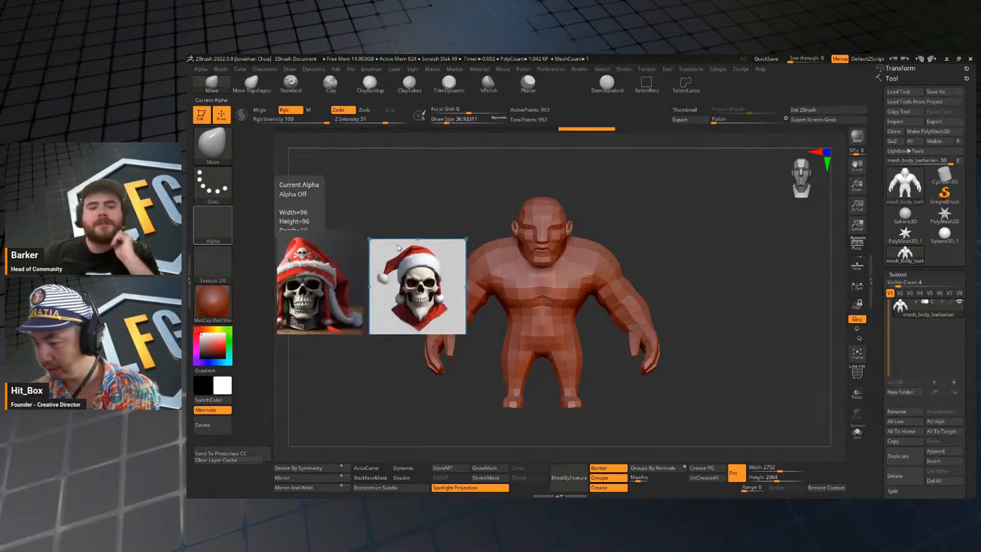
{"action": "right_click_drag", "start_coordinate": [399, 246], "coordinate": [376, 85]}
{"action": "left_click", "coordinate": [379, 95]}
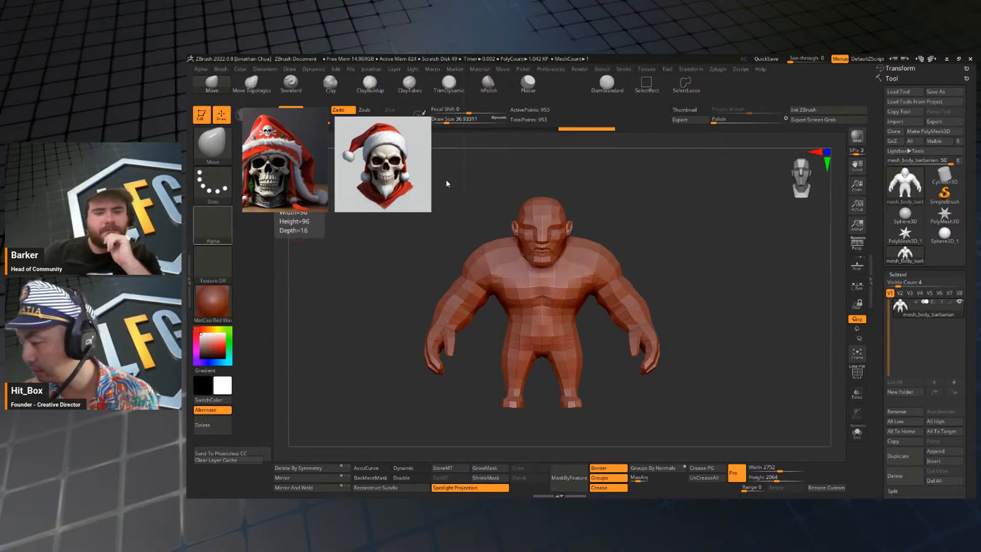
{"action": "right_click_drag", "start_coordinate": [449, 170], "coordinate": [413, 137]}
{"action": "left_click", "coordinate": [384, 117]}
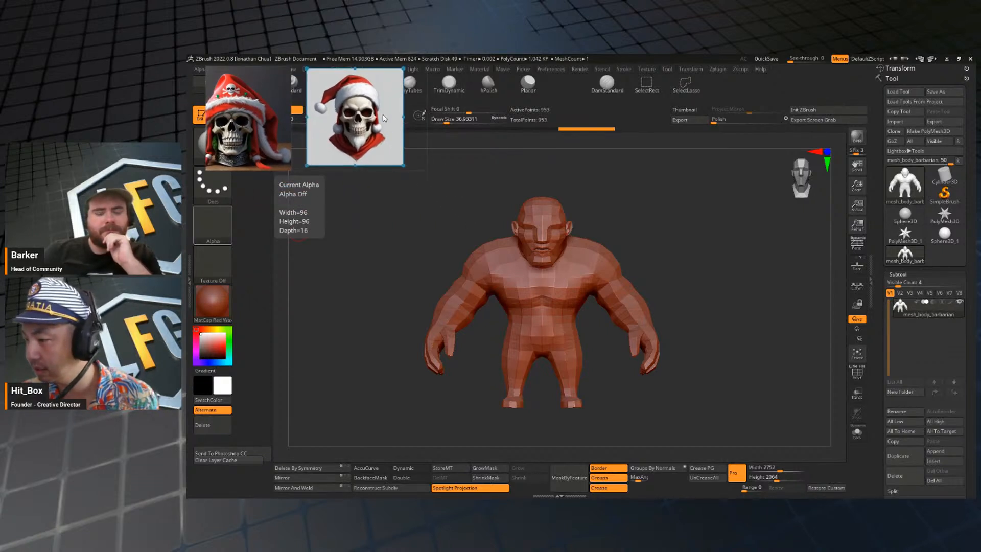
{"action": "left_click_drag", "start_coordinate": [384, 118], "coordinate": [387, 117]}
{"action": "left_click_drag", "start_coordinate": [252, 127], "coordinate": [267, 120]}
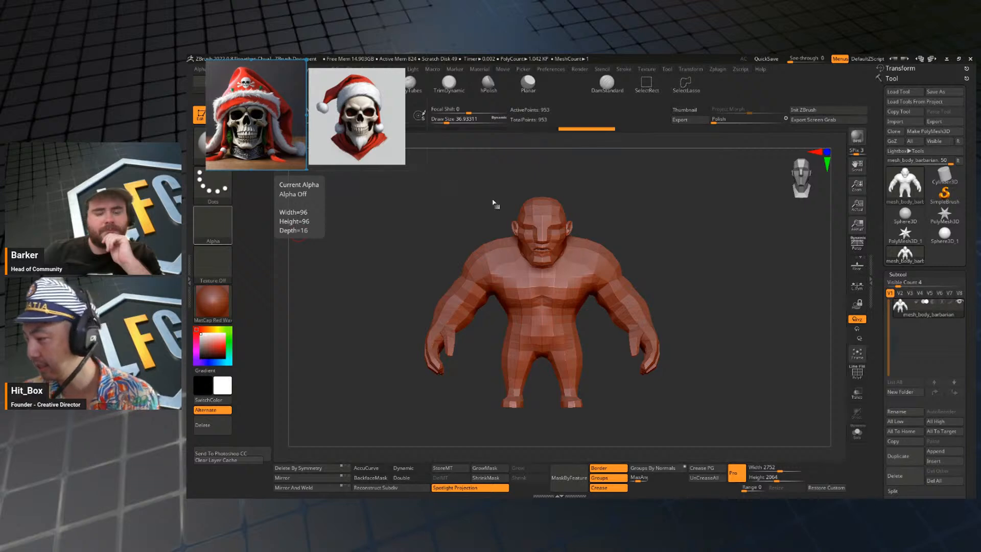
Insert a Sphere3D mesh as a new subtool alongside the barbarian body and show its transform gizmo.
{"action": "mouse_move", "coordinate": [712, 242]}
{"action": "left_mouse_down"}
{"action": "mouse_move", "coordinate": [705, 258]}
{"action": "mouse_move", "coordinate": [710, 233]}
{"action": "left_mouse_up"}
{"action": "left_click_drag", "start_coordinate": [705, 280], "coordinate": [711, 277], "text": "alt"}
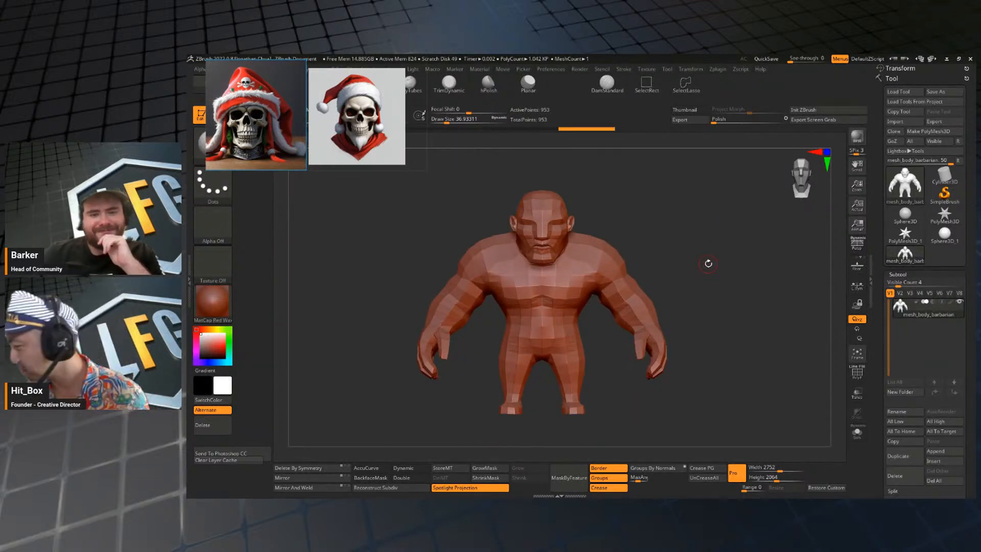
{"action": "left_click_drag", "start_coordinate": [726, 297], "coordinate": [683, 307]}
{"action": "key", "text": "1"}
{"action": "left_click", "coordinate": [648, 198]}
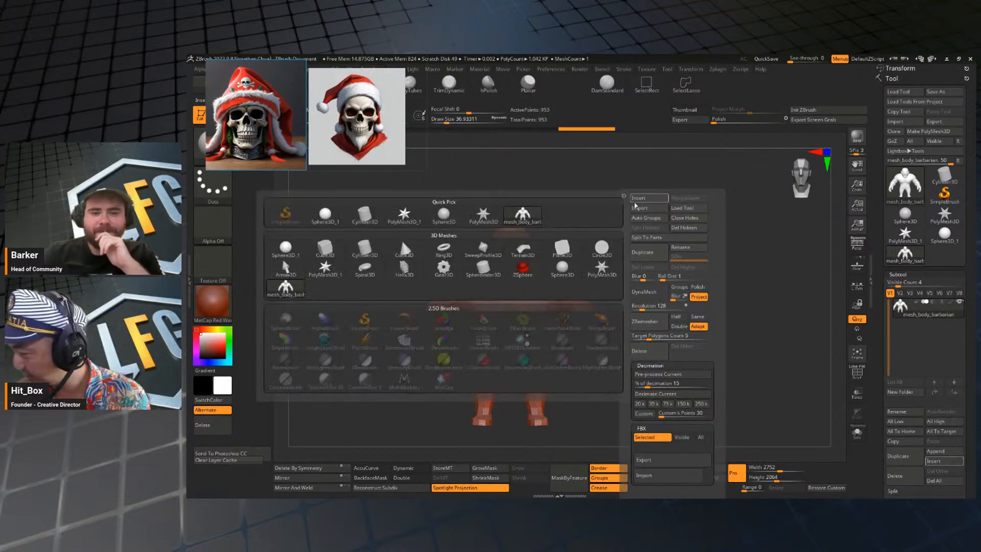
{"action": "left_click", "coordinate": [296, 248]}
{"action": "left_click_drag", "start_coordinate": [711, 260], "coordinate": [709, 230], "text": "alt"}
{"action": "mouse_move", "coordinate": [708, 230]}
{"action": "left_mouse_down", "text": "shift"}
{"action": "mouse_move", "coordinate": [684, 241]}
{"action": "mouse_move", "coordinate": [672, 295]}
{"action": "mouse_move", "coordinate": [698, 228]}
{"action": "mouse_move", "coordinate": [727, 232]}
{"action": "left_mouse_up", "text": "shift"}
{"action": "key", "text": "w"}
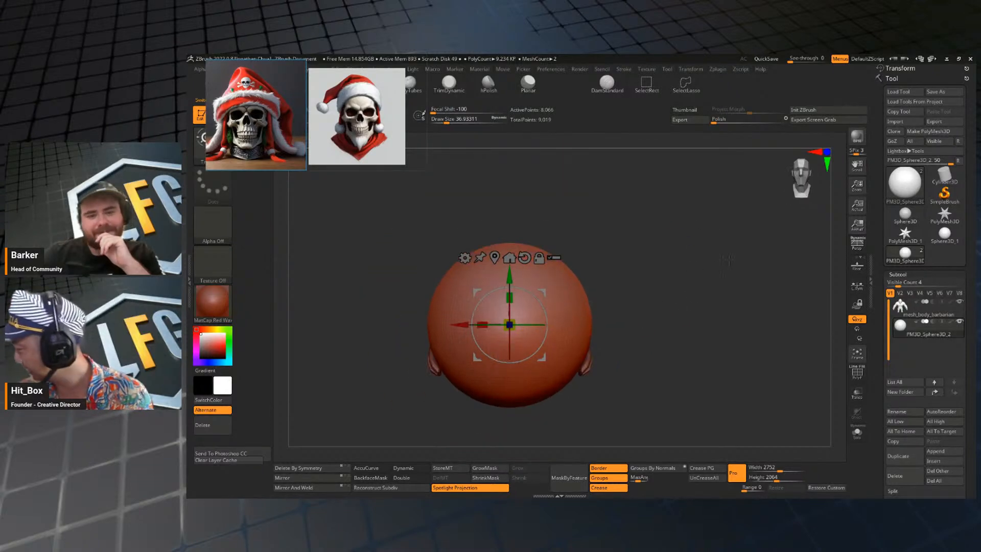
Hide the sphere, select the barbarian body subtool, and insert a Cone3D mesh after it.
{"action": "left_click", "coordinate": [927, 308]}
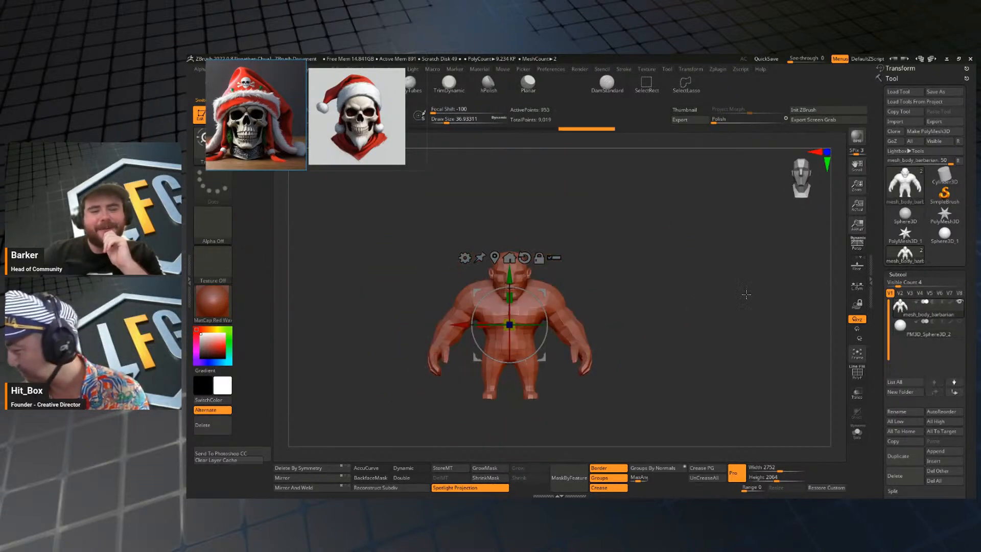
{"action": "key", "text": "1"}
{"action": "left_click", "coordinate": [643, 203]}
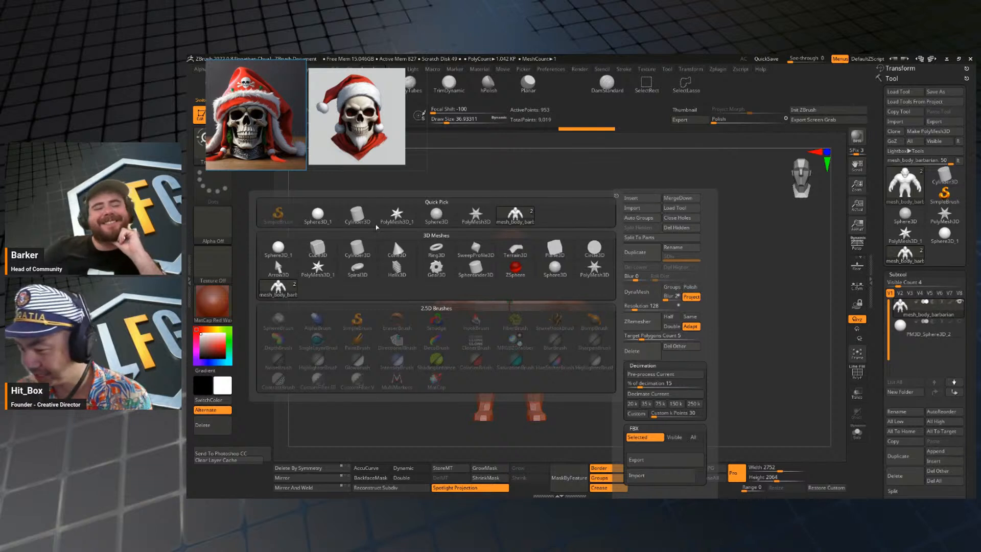
{"action": "left_click", "coordinate": [411, 248]}
{"action": "left_click_drag", "start_coordinate": [731, 240], "coordinate": [716, 260], "text": "alt"}
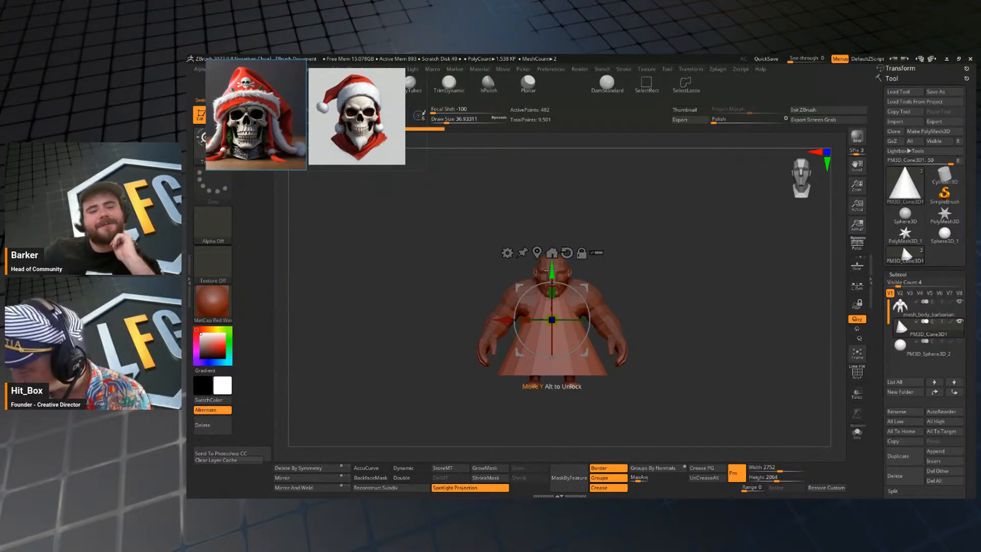
Raise the cone above the barbarian's head, scale it down, and lower it onto the head like a hat.
{"action": "left_click_drag", "start_coordinate": [552, 319], "coordinate": [556, 225]}
{"action": "left_click_drag", "start_coordinate": [660, 236], "coordinate": [696, 267], "text": "alt"}
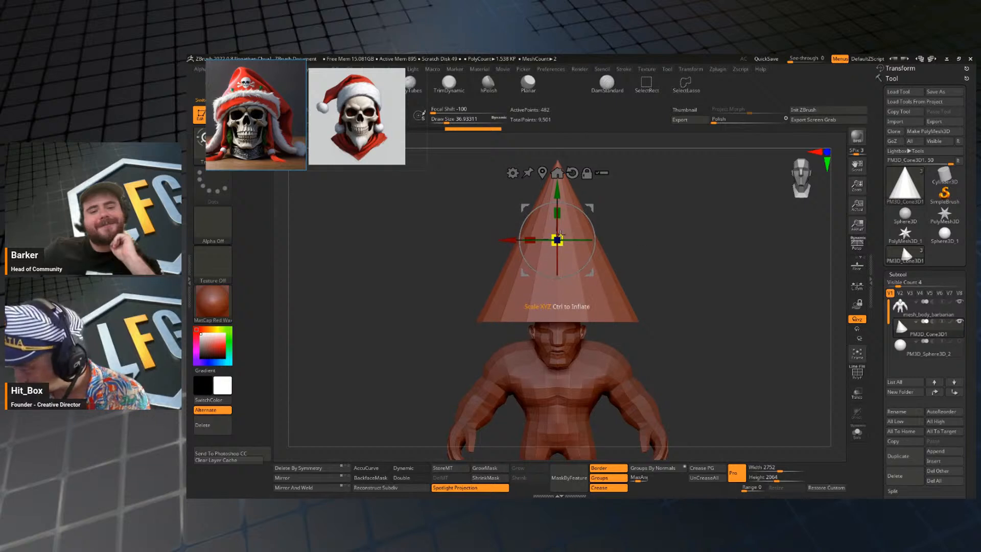
{"action": "left_click_drag", "start_coordinate": [556, 240], "coordinate": [548, 255]}
{"action": "left_click_drag", "start_coordinate": [557, 191], "coordinate": [556, 231]}
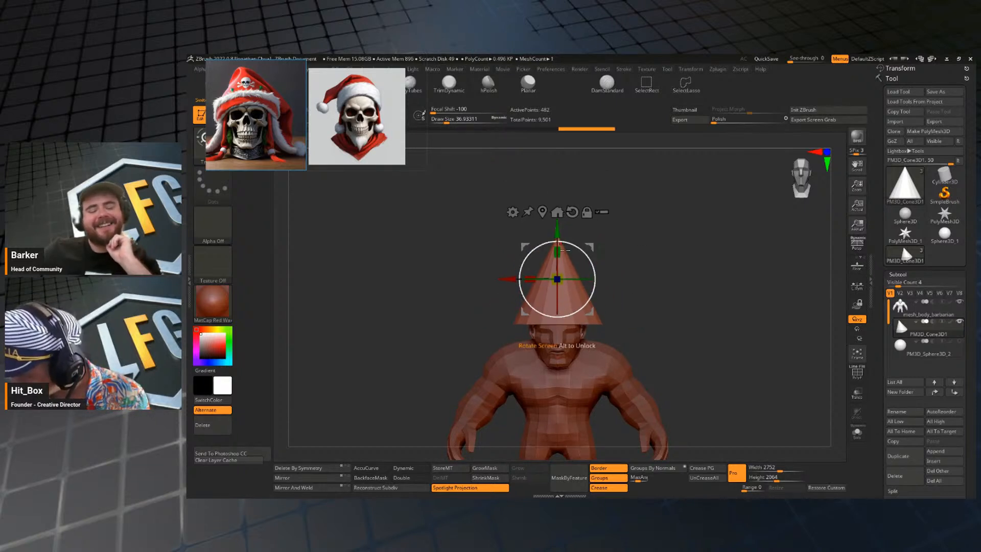
Shrink the cone hat further and align it over the head from the side view.
{"action": "left_click_drag", "start_coordinate": [557, 279], "coordinate": [566, 264]}
{"action": "left_click_drag", "start_coordinate": [633, 245], "coordinate": [689, 242]}
{"action": "left_click_drag", "start_coordinate": [591, 246], "coordinate": [605, 263]}
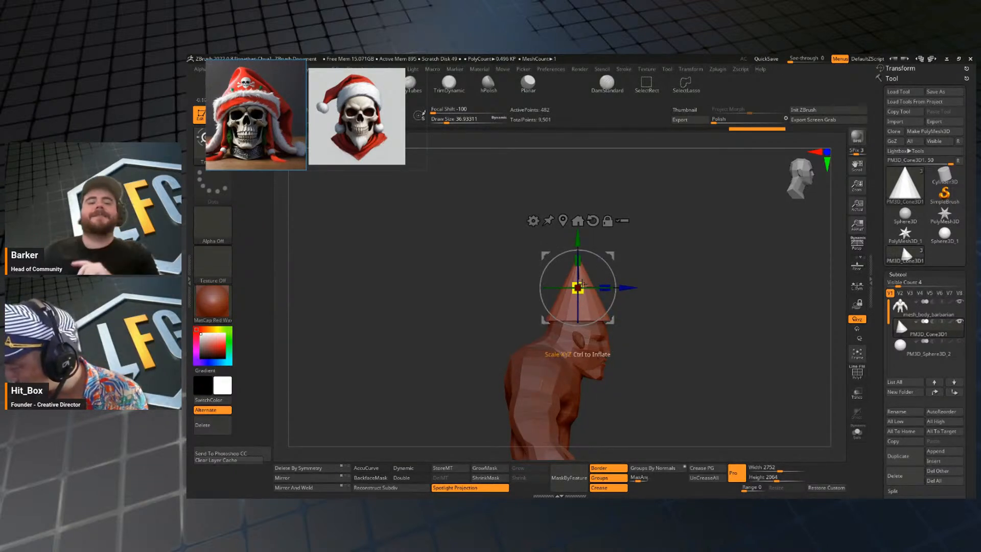
{"action": "left_click_drag", "start_coordinate": [606, 259], "coordinate": [607, 260]}
{"action": "key", "text": "q"}
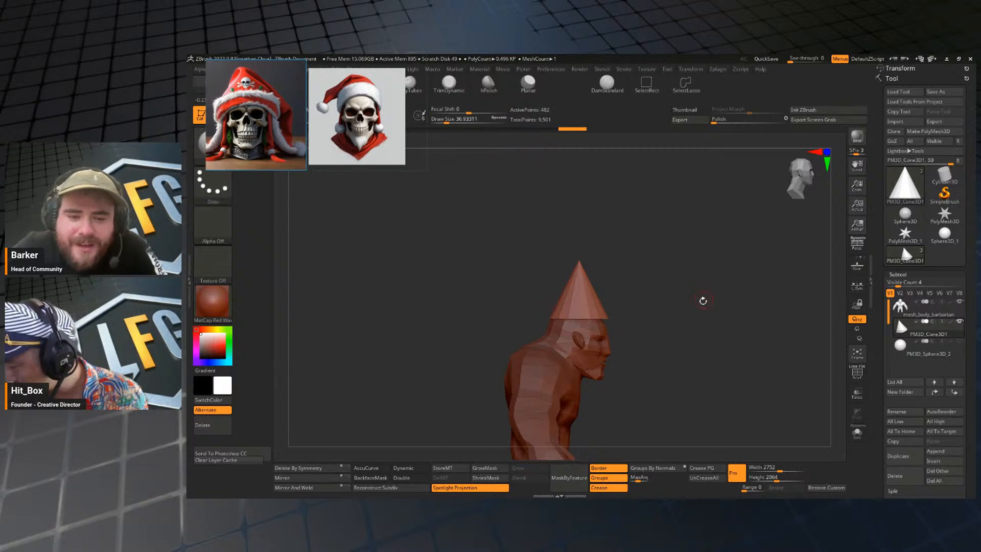
Insert a Cylinder3D mesh as a new subtool after the cone hat.
{"action": "mouse_move", "coordinate": [702, 300]}
{"action": "left_mouse_down"}
{"action": "mouse_move", "coordinate": [676, 284]}
{"action": "mouse_move", "coordinate": [705, 307]}
{"action": "left_mouse_up"}
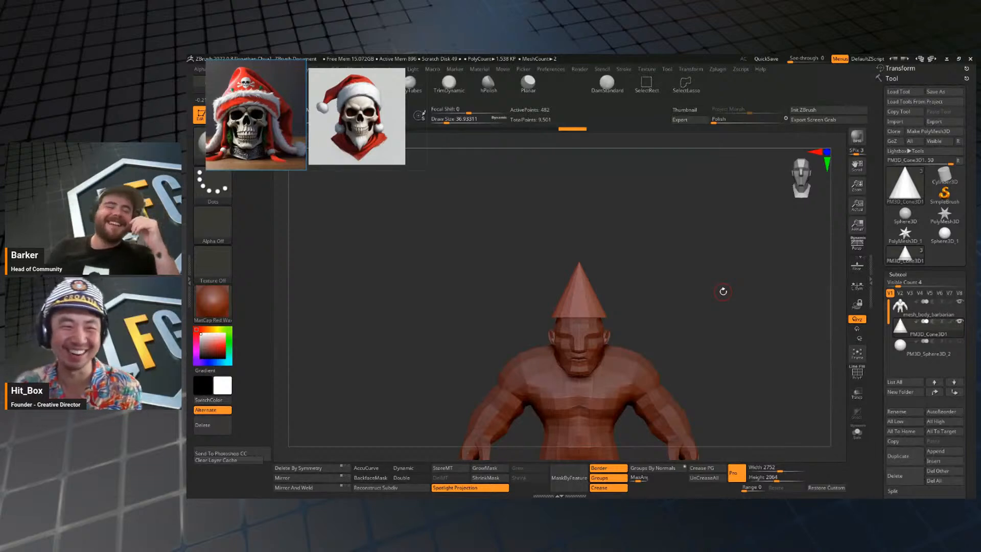
{"action": "left_click_drag", "start_coordinate": [695, 338], "coordinate": [715, 244], "text": "alt"}
{"action": "key", "text": "w"}
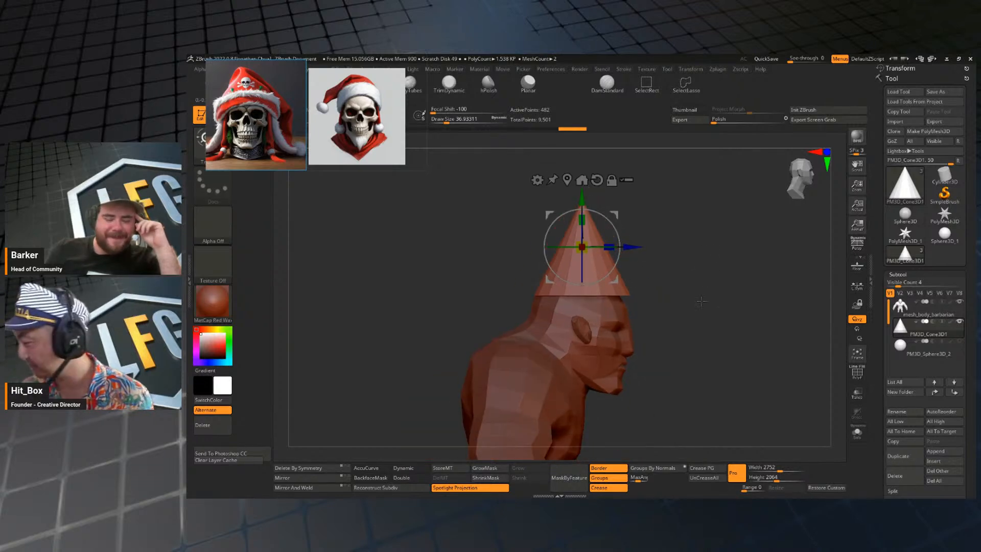
{"action": "key", "text": "3"}
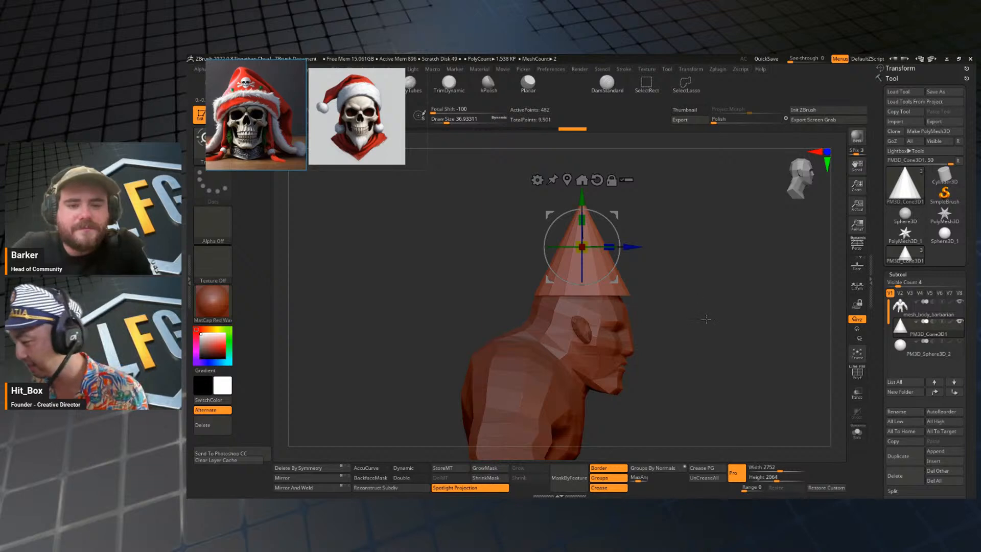
{"action": "left_click_drag", "start_coordinate": [706, 318], "coordinate": [707, 317]}
{"action": "key", "text": "2"}
{"action": "left_click", "coordinate": [702, 199]}
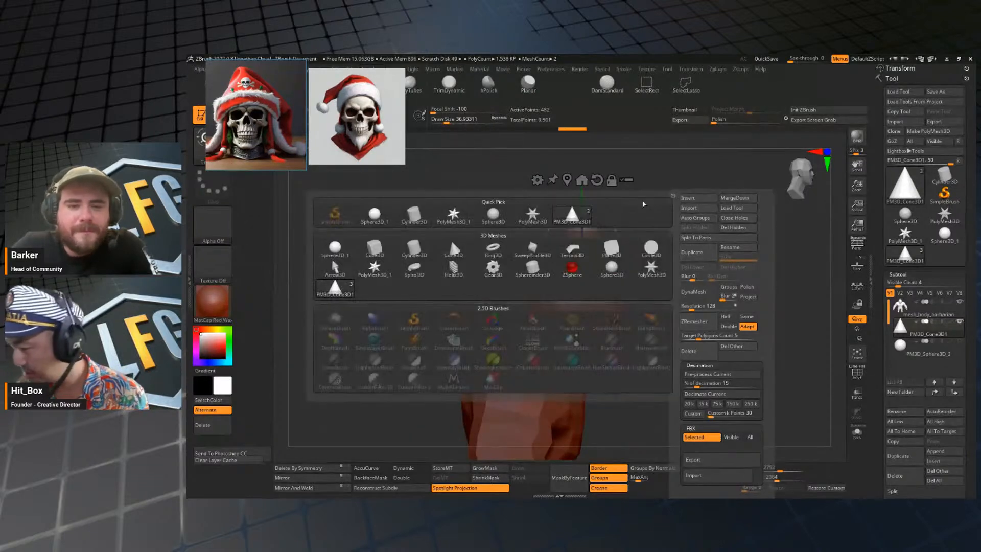
{"action": "left_click", "coordinate": [414, 249]}
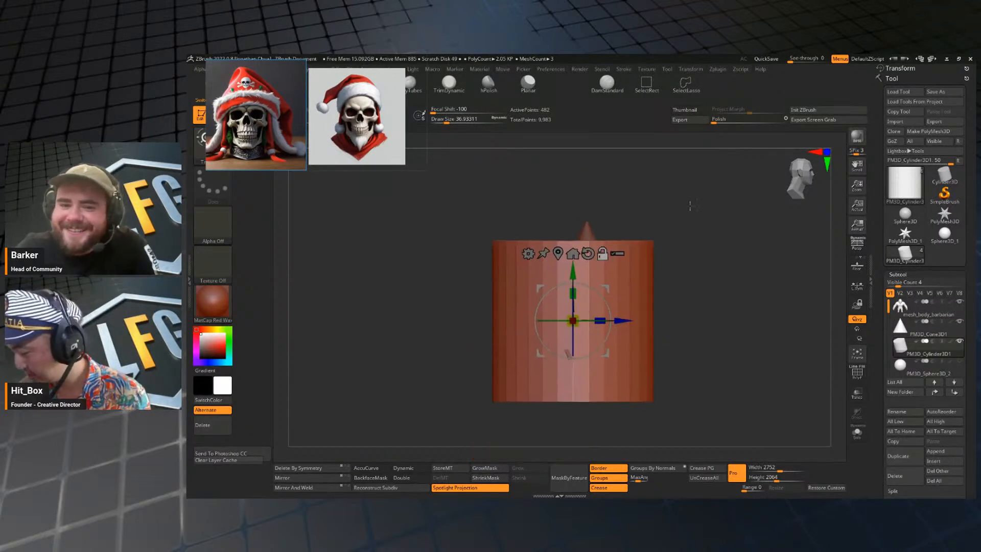
Shrink the cylinder, raise it to the base of the cone, and flatten it into a hat band.
{"action": "left_click_drag", "start_coordinate": [572, 321], "coordinate": [547, 335]}
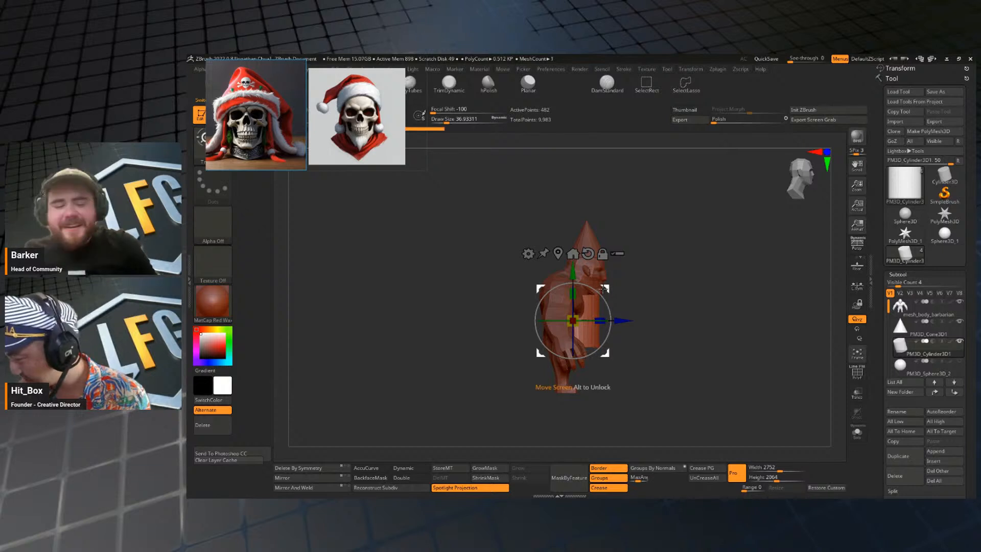
{"action": "left_click_drag", "start_coordinate": [604, 289], "coordinate": [608, 226]}
{"action": "left_click_drag", "start_coordinate": [694, 262], "coordinate": [655, 310], "text": "shift"}
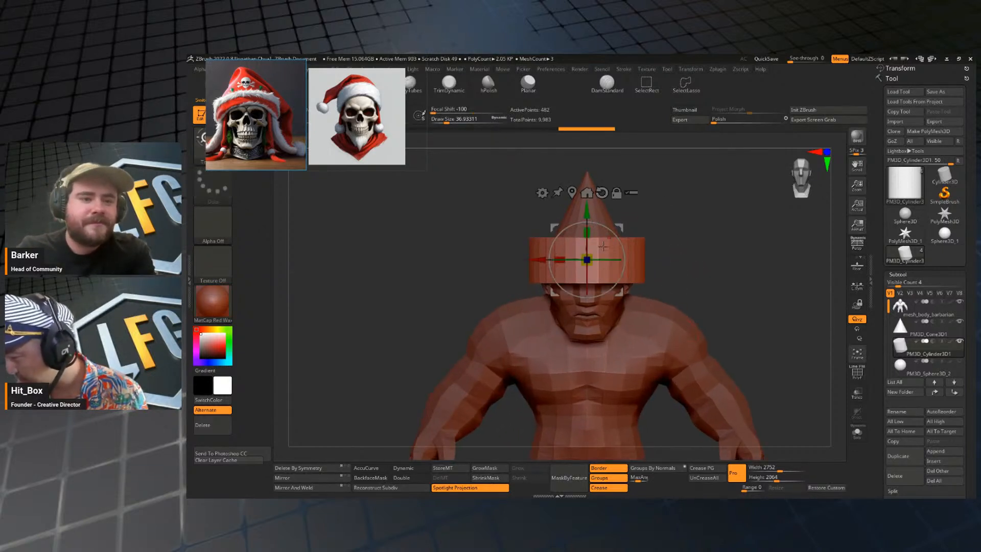
{"action": "mouse_move", "coordinate": [586, 259]}
{"action": "left_mouse_down"}
{"action": "mouse_move", "coordinate": [586, 268]}
{"action": "mouse_move", "coordinate": [588, 234]}
{"action": "mouse_move", "coordinate": [595, 249]}
{"action": "left_mouse_up"}
{"action": "left_click_drag", "start_coordinate": [588, 232], "coordinate": [588, 242]}
{"action": "key", "text": "q"}
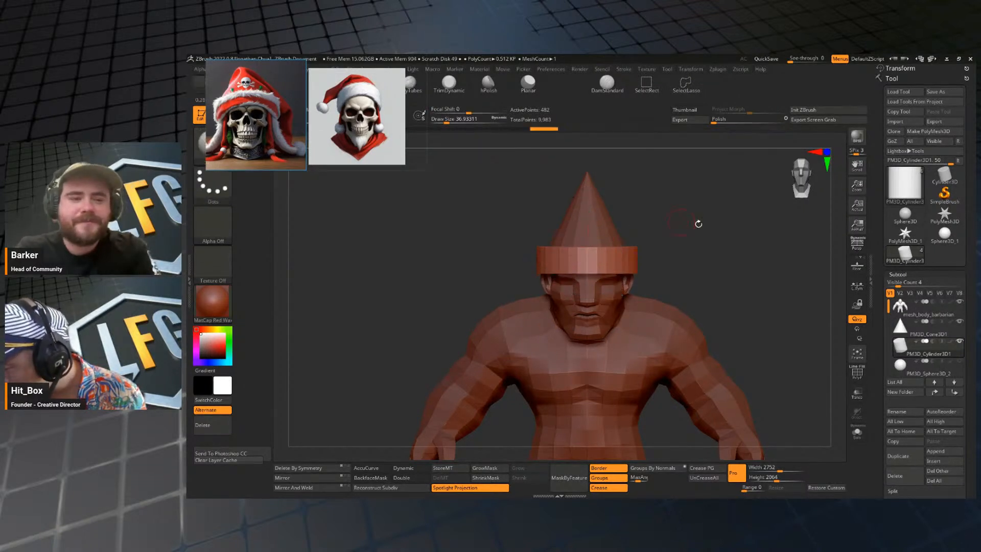
Fine-tune the cylinder band's fit around the head and subdivide it for smoother sculpting.
{"action": "mouse_move", "coordinate": [698, 221]}
{"action": "left_mouse_down"}
{"action": "mouse_move", "coordinate": [699, 263]}
{"action": "mouse_move", "coordinate": [740, 219]}
{"action": "mouse_move", "coordinate": [710, 193]}
{"action": "mouse_move", "coordinate": [722, 223]}
{"action": "mouse_move", "coordinate": [706, 252]}
{"action": "left_mouse_up"}
{"action": "key", "text": "w"}
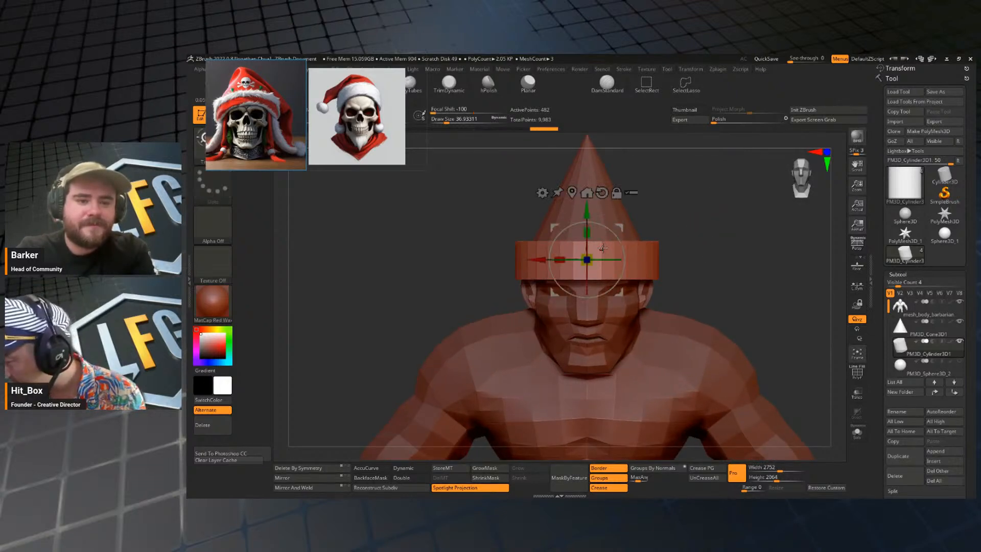
{"action": "left_click_drag", "start_coordinate": [588, 255], "coordinate": [587, 259]}
{"action": "key", "text": "q"}
{"action": "mouse_move", "coordinate": [715, 258]}
{"action": "left_mouse_down", "text": "alt"}
{"action": "mouse_move", "coordinate": [715, 232]}
{"action": "mouse_move", "coordinate": [742, 234]}
{"action": "mouse_move", "coordinate": [730, 250]}
{"action": "mouse_move", "coordinate": [712, 217]}
{"action": "mouse_move", "coordinate": [712, 253]}
{"action": "mouse_move", "coordinate": [718, 234]}
{"action": "mouse_move", "coordinate": [674, 301]}
{"action": "mouse_move", "coordinate": [655, 181]}
{"action": "left_mouse_up", "text": "alt"}
{"action": "key", "text": "s"}
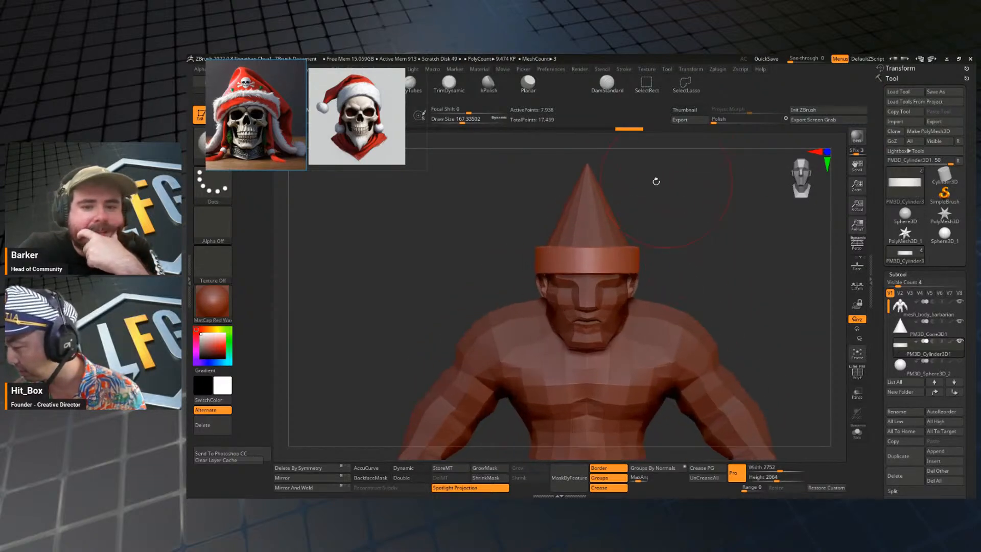
Start thickening the cylinder band with brush strokes from a raised front view.
{"action": "left_click_drag", "start_coordinate": [682, 243], "coordinate": [724, 197], "text": "alt"}
{"action": "key", "text": "shift+f"}
{"action": "key", "text": "shift+f"}
{"action": "key", "text": "space"}
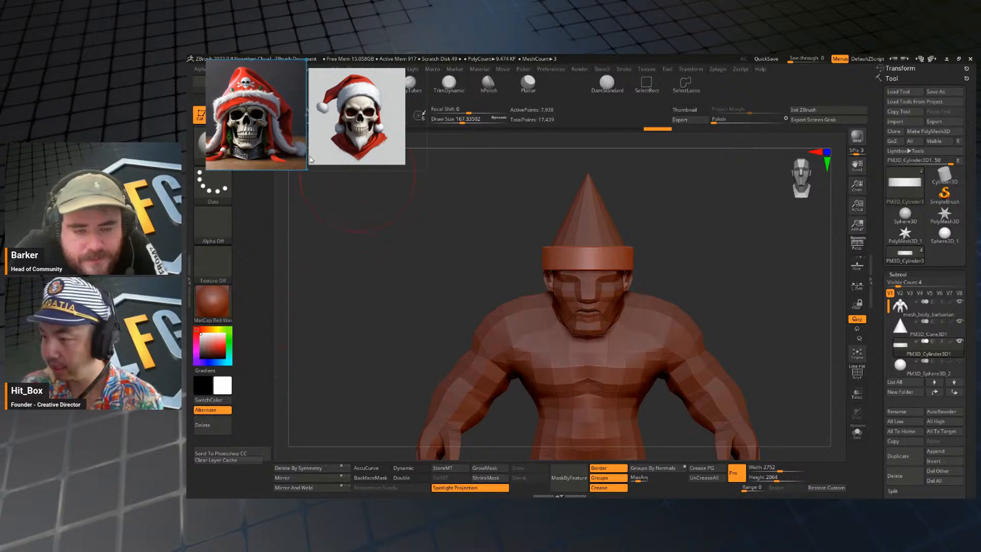
{"action": "key", "text": "b"}
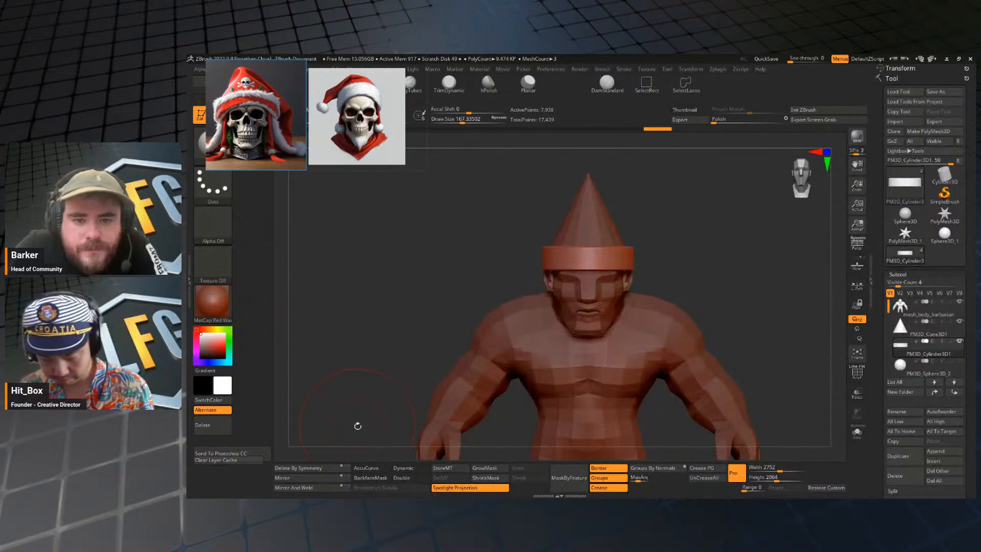
{"action": "left_click_drag", "start_coordinate": [656, 250], "coordinate": [663, 293]}
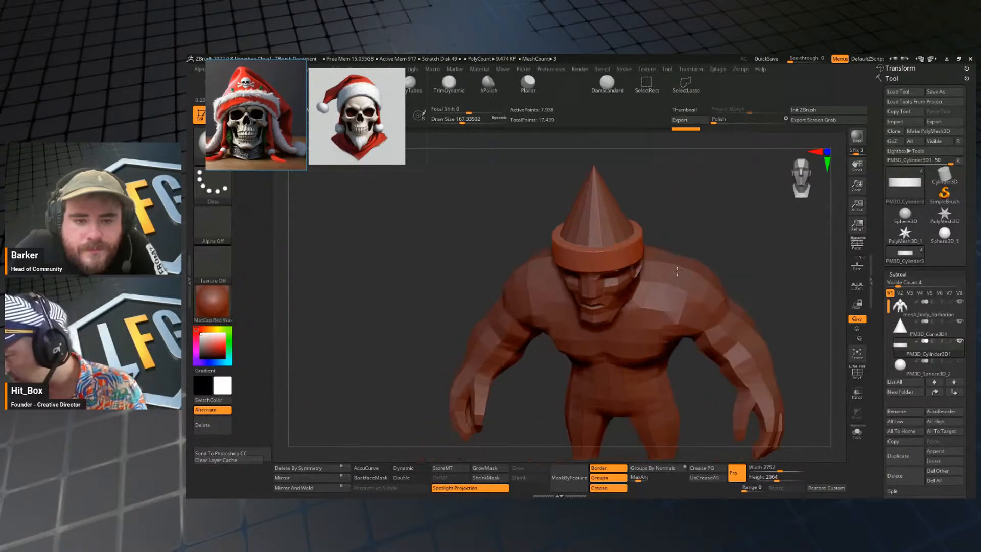
{"action": "left_click_drag", "start_coordinate": [664, 232], "coordinate": [711, 236]}
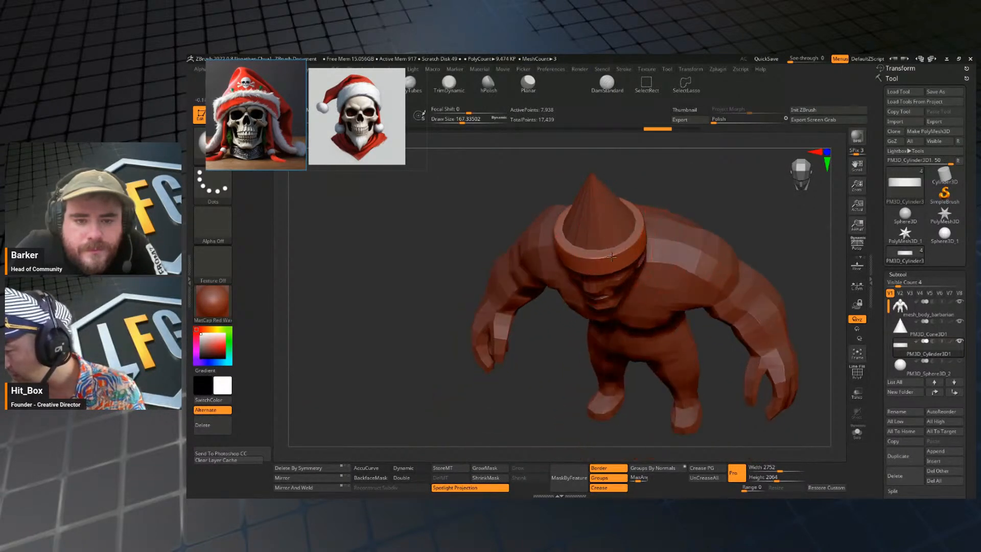
{"action": "left_click_drag", "start_coordinate": [695, 188], "coordinate": [694, 236]}
{"action": "left_click_drag", "start_coordinate": [627, 232], "coordinate": [589, 190]}
{"action": "left_click_drag", "start_coordinate": [683, 324], "coordinate": [696, 208], "text": "shift"}
Shape the band's front and back with resized brush strokes into a soft, rounded hat brim.
{"action": "key", "text": "s"}
{"action": "mouse_move", "coordinate": [620, 242]}
{"action": "left_mouse_down"}
{"action": "mouse_move", "coordinate": [628, 242]}
{"action": "mouse_move", "coordinate": [589, 250]}
{"action": "left_mouse_up"}
{"action": "left_click_drag", "start_coordinate": [661, 214], "coordinate": [697, 220], "text": "shift"}
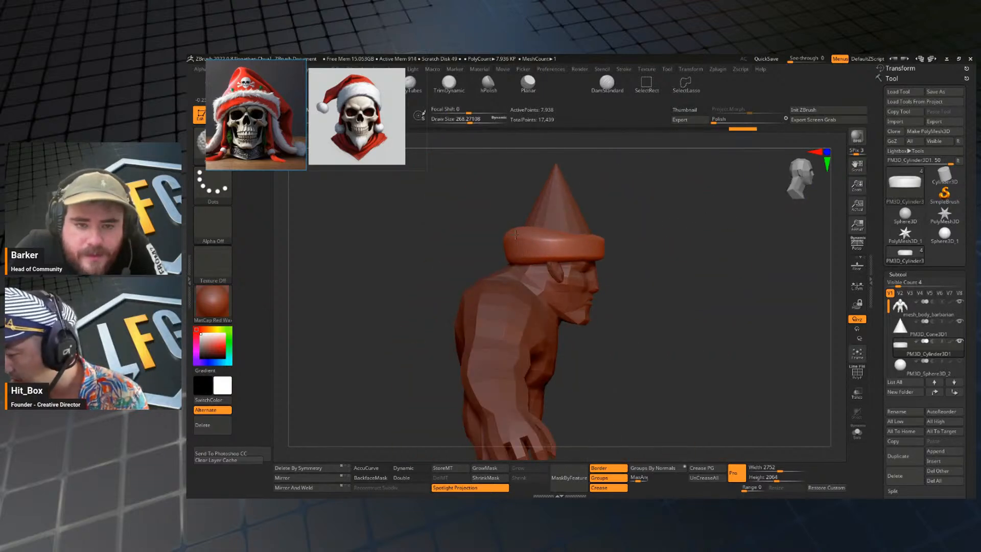
{"action": "key", "text": "s"}
{"action": "left_click_drag", "start_coordinate": [534, 233], "coordinate": [528, 235], "text": "shift"}
{"action": "mouse_move", "coordinate": [545, 233]}
{"action": "left_mouse_down", "text": "shift"}
{"action": "mouse_move", "coordinate": [571, 235]}
{"action": "mouse_move", "coordinate": [517, 238]}
{"action": "left_mouse_up", "text": "shift"}
{"action": "key", "text": "s"}
{"action": "mouse_move", "coordinate": [677, 237]}
{"action": "left_mouse_down", "text": "shift"}
{"action": "mouse_move", "coordinate": [642, 230]}
{"action": "mouse_move", "coordinate": [555, 244]}
{"action": "left_mouse_up", "text": "shift"}
{"action": "key", "text": "s"}
{"action": "left_click_drag", "start_coordinate": [643, 234], "coordinate": [648, 210]}
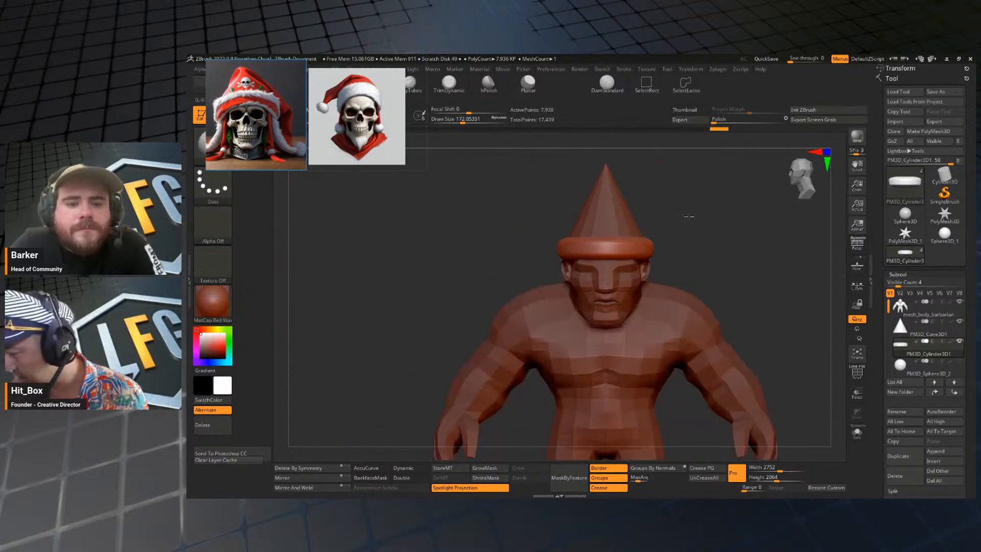
Adjust the brim's front and back edges from the side view so it follows the head, undoing one stroke.
{"action": "left_click_drag", "start_coordinate": [717, 234], "coordinate": [645, 258]}
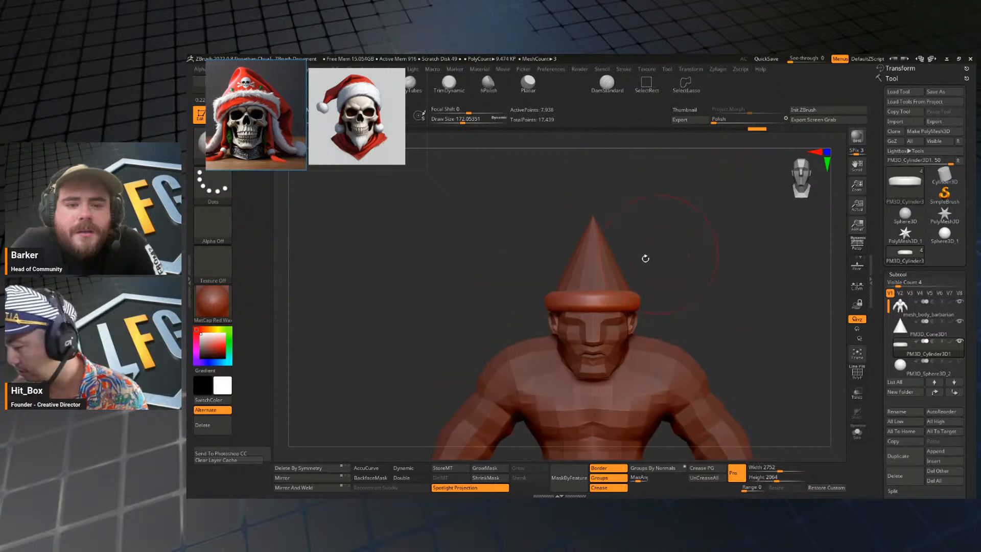
{"action": "left_click_drag", "start_coordinate": [684, 287], "coordinate": [713, 274], "text": "shift"}
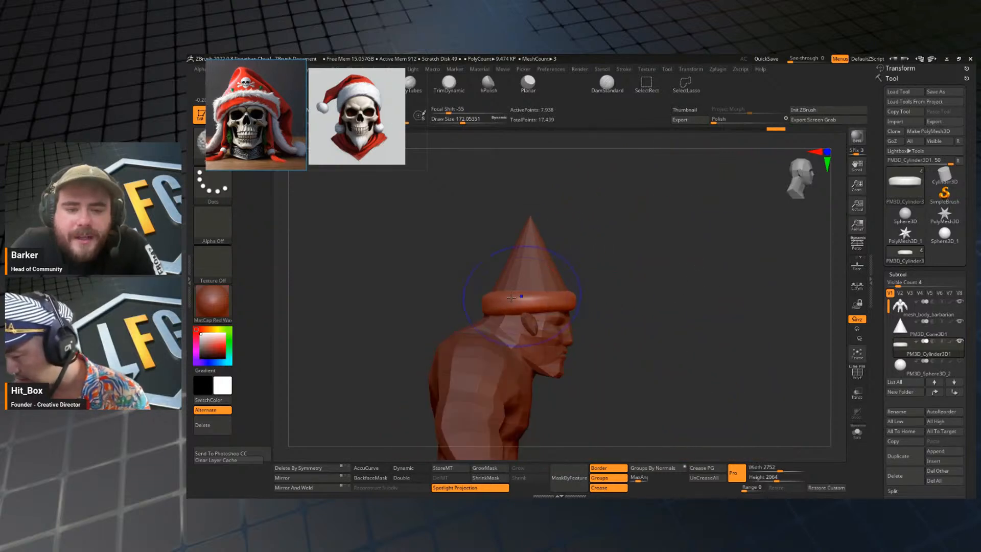
{"action": "key", "text": "s"}
{"action": "left_click_drag", "start_coordinate": [587, 278], "coordinate": [573, 296]}
{"action": "key", "text": "ctrl+z"}
{"action": "key", "text": "s"}
{"action": "left_click_drag", "start_coordinate": [574, 298], "coordinate": [579, 295]}
{"action": "mouse_move", "coordinate": [650, 281]}
{"action": "left_mouse_down", "text": "alt"}
{"action": "mouse_move", "coordinate": [641, 273]}
{"action": "mouse_move", "coordinate": [645, 300]}
{"action": "mouse_move", "coordinate": [643, 279]}
{"action": "left_mouse_up", "text": "alt"}
{"action": "key", "text": "s"}
{"action": "key", "text": "s"}
{"action": "mouse_move", "coordinate": [574, 299]}
{"action": "left_mouse_down"}
{"action": "mouse_move", "coordinate": [618, 283]}
{"action": "mouse_move", "coordinate": [676, 315]}
{"action": "left_mouse_up"}
{"action": "left_click_drag", "start_coordinate": [618, 253], "coordinate": [585, 272], "text": "shift"}
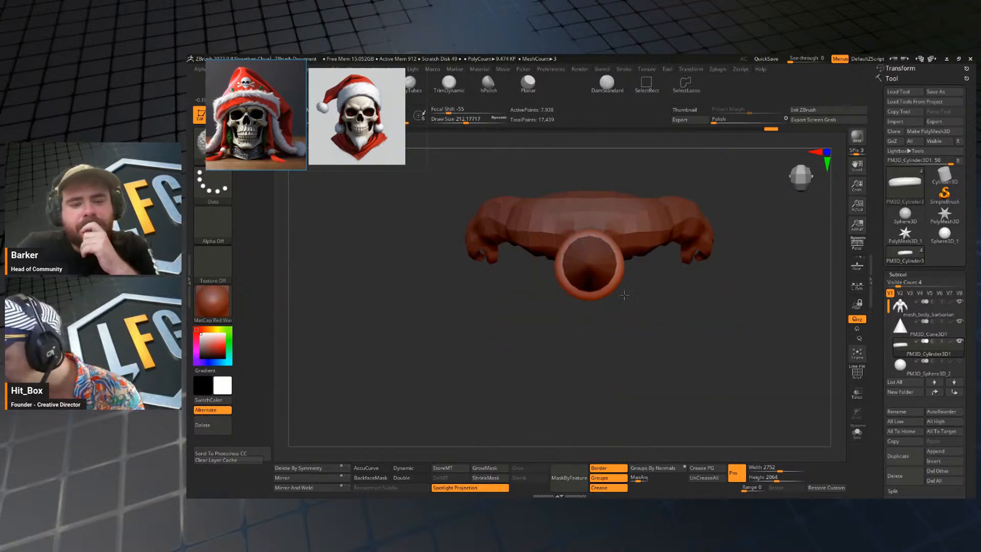
Even out the brim's outline around the head from the top view using a larger brush.
{"action": "key", "text": "s"}
{"action": "left_click_drag", "start_coordinate": [637, 235], "coordinate": [644, 235]}
{"action": "left_click_drag", "start_coordinate": [581, 281], "coordinate": [584, 279]}
{"action": "left_click_drag", "start_coordinate": [612, 238], "coordinate": [620, 257]}
{"action": "left_click_drag", "start_coordinate": [633, 312], "coordinate": [682, 205]}
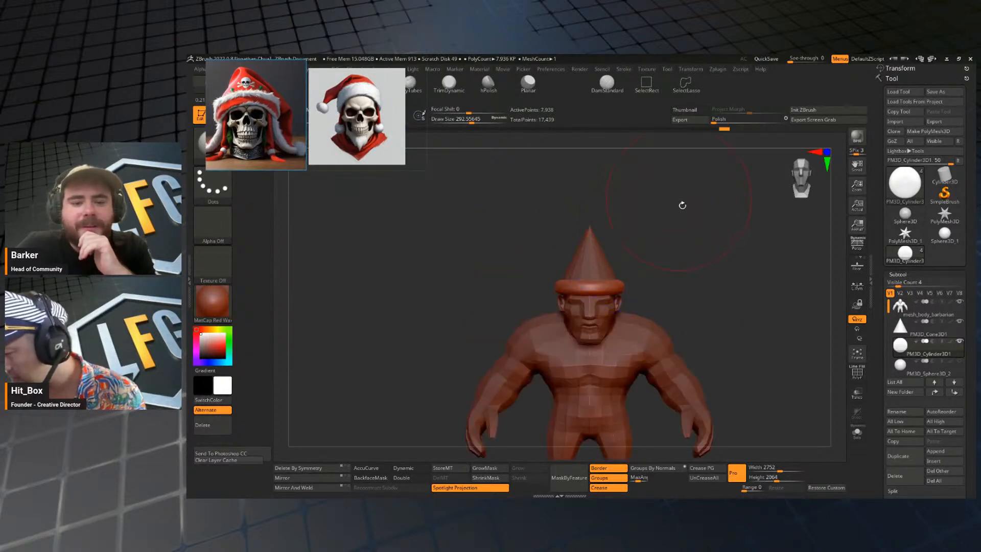
{"action": "mouse_move", "coordinate": [713, 305]}
{"action": "left_mouse_down"}
{"action": "mouse_move", "coordinate": [658, 282]}
{"action": "mouse_move", "coordinate": [774, 282]}
{"action": "left_mouse_up"}
{"action": "key", "text": "s"}
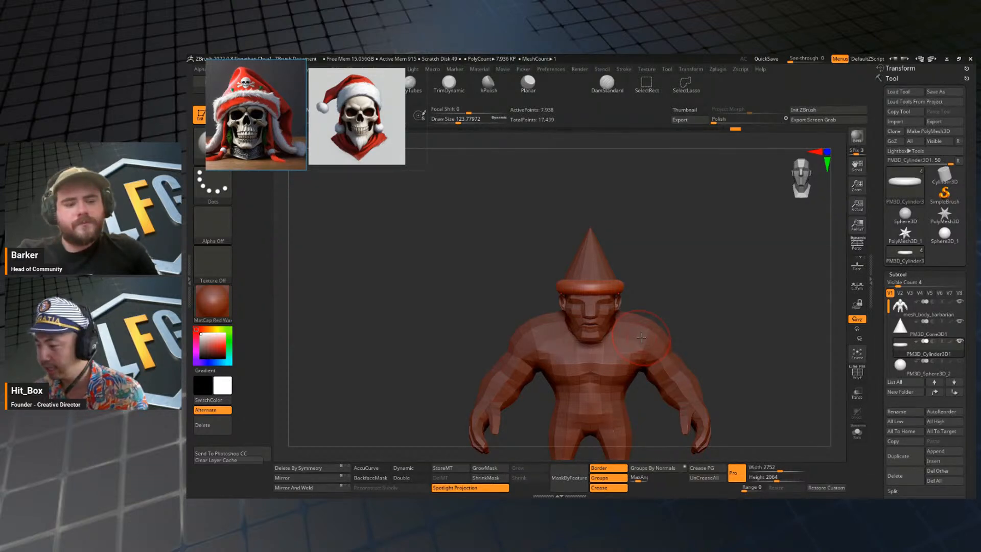
Select the cone hat and subdivide it three times.
{"action": "mouse_move", "coordinate": [667, 259]}
{"action": "left_mouse_down"}
{"action": "mouse_move", "coordinate": [705, 228]}
{"action": "mouse_move", "coordinate": [659, 267]}
{"action": "mouse_move", "coordinate": [669, 256]}
{"action": "mouse_move", "coordinate": [656, 250]}
{"action": "left_mouse_up"}
{"action": "left_click", "coordinate": [605, 250], "text": "alt"}
{"action": "key", "text": "ctrl+d"}
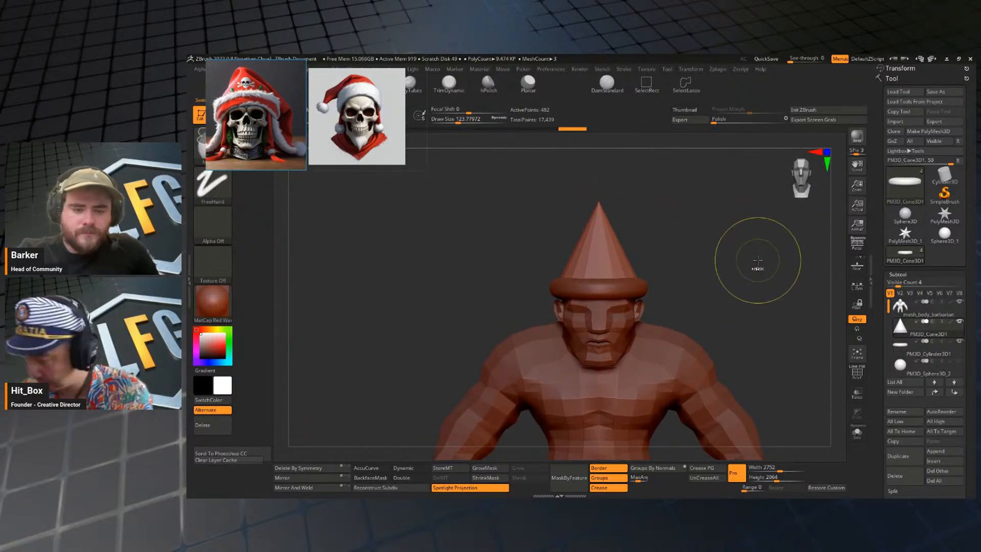
{"action": "key", "text": "ctrl+d"}
{"action": "key", "text": "ctrl+d"}
Select the brim subtool and reshape its back and sides with a larger brush.
{"action": "left_click_drag", "start_coordinate": [701, 247], "coordinate": [693, 296]}
{"action": "left_click", "coordinate": [618, 291], "text": "alt"}
{"action": "key", "text": "s"}
{"action": "left_click_drag", "start_coordinate": [552, 287], "coordinate": [557, 286]}
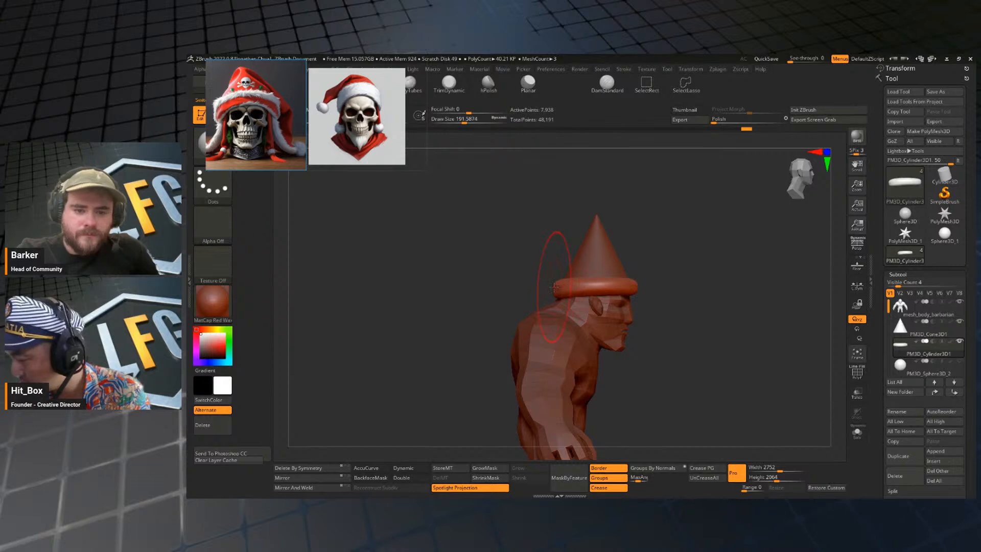
{"action": "left_click_drag", "start_coordinate": [722, 271], "coordinate": [703, 268]}
{"action": "left_click_drag", "start_coordinate": [581, 292], "coordinate": [608, 292], "text": "shift"}
{"action": "mouse_move", "coordinate": [715, 281]}
{"action": "left_mouse_down", "text": "shift"}
{"action": "mouse_move", "coordinate": [655, 289]}
{"action": "mouse_move", "coordinate": [680, 286]}
{"action": "left_mouse_up", "text": "shift"}
Resize the brim with the transform gizmo so it forms a taller band around the head.
{"action": "left_click_drag", "start_coordinate": [703, 251], "coordinate": [661, 250], "text": "alt"}
{"action": "key", "text": "w"}
{"action": "key", "text": "q"}
{"action": "left_click_drag", "start_coordinate": [603, 272], "coordinate": [718, 258]}
{"action": "key", "text": "w"}
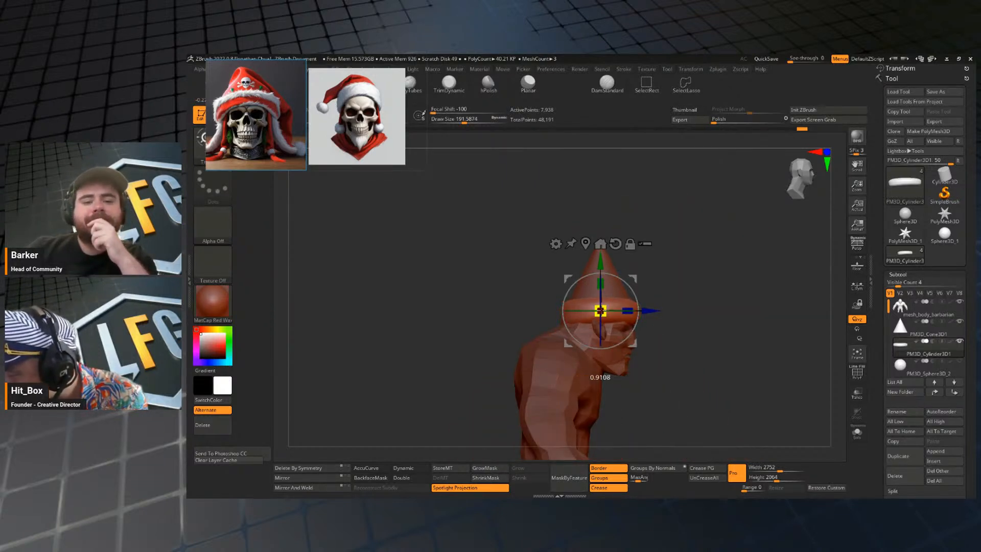
{"action": "key", "text": "q"}
{"action": "left_click_drag", "start_coordinate": [720, 301], "coordinate": [725, 240], "text": "shift"}
Select the cone hat and set its subdivision level to 2.
{"action": "left_click", "coordinate": [603, 261], "text": "alt"}
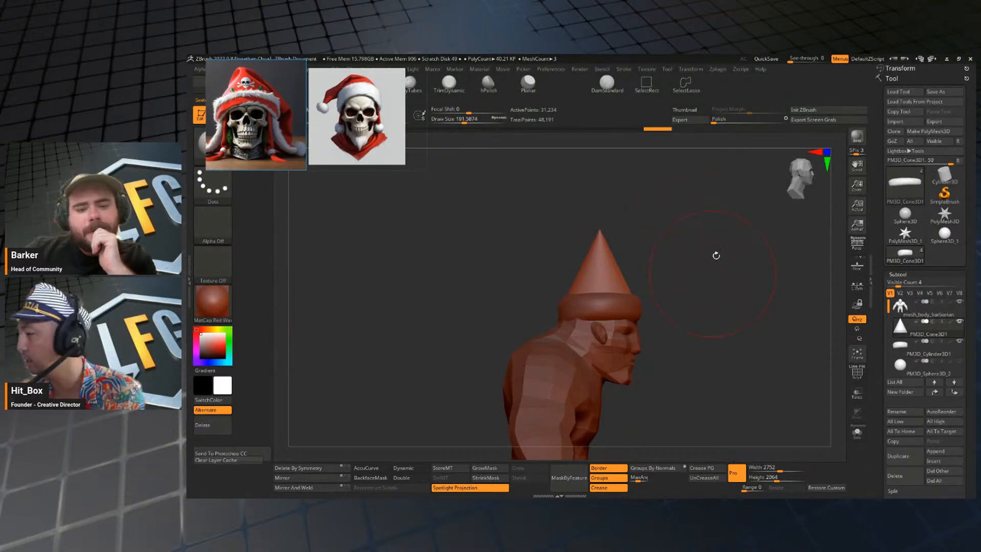
{"action": "key", "text": "bracketright"}
{"action": "left_click_drag", "start_coordinate": [724, 258], "coordinate": [668, 259]}
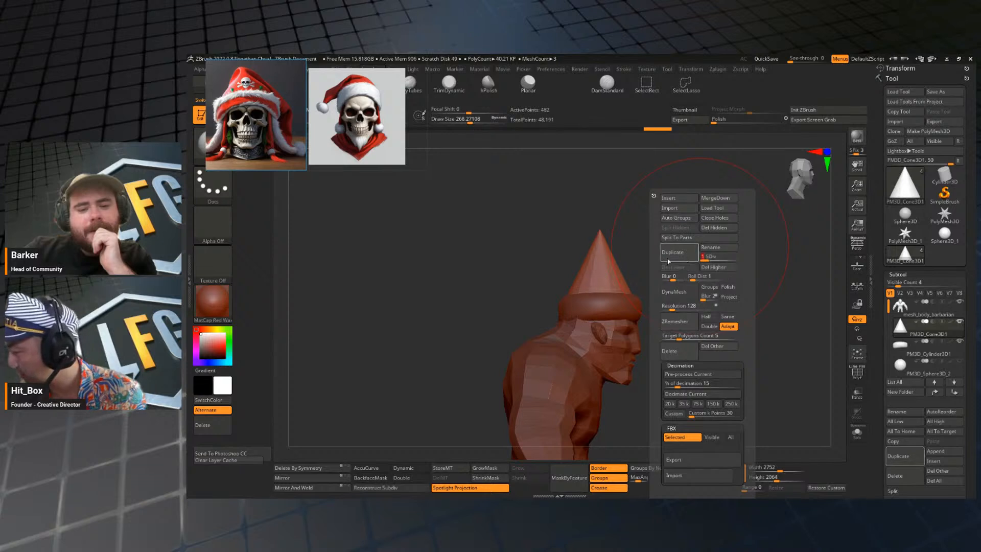
{"action": "key", "text": "space"}
{"action": "left_click", "coordinate": [713, 259]}
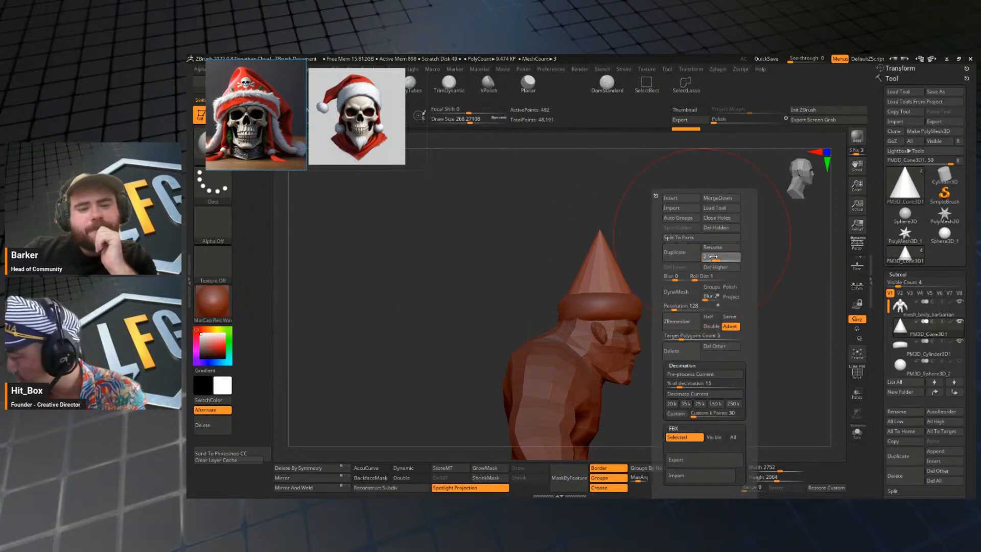
Bend the cone's tip toward the back of the head and round the hat's crown.
{"action": "key", "text": "s"}
{"action": "left_click_drag", "start_coordinate": [655, 234], "coordinate": [617, 244]}
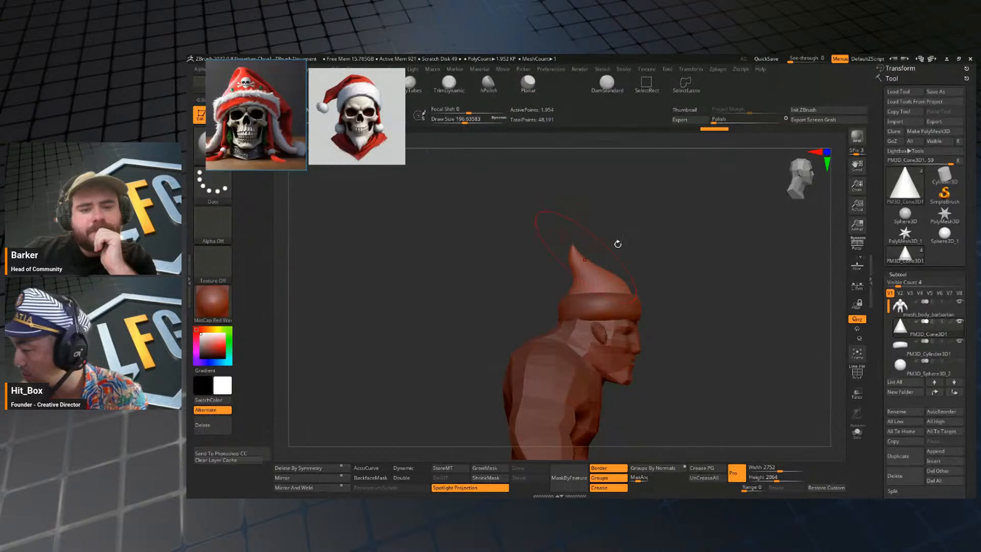
{"action": "mouse_move", "coordinate": [573, 270]}
{"action": "left_mouse_down"}
{"action": "mouse_move", "coordinate": [597, 250]}
{"action": "mouse_move", "coordinate": [558, 257]}
{"action": "mouse_move", "coordinate": [616, 250]}
{"action": "mouse_move", "coordinate": [618, 262]}
{"action": "mouse_move", "coordinate": [695, 245]}
{"action": "mouse_move", "coordinate": [679, 253]}
{"action": "left_mouse_up"}
{"action": "key", "text": "s"}
{"action": "key", "text": "s"}
{"action": "key", "text": "s"}
{"action": "key", "text": "s"}
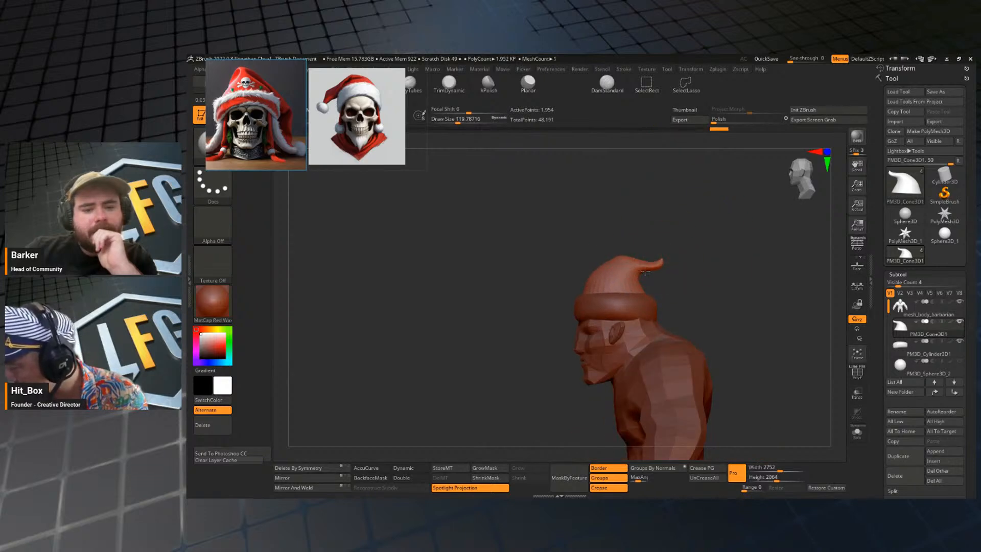
Refine the hat's drooping tip and crown curve with resized brush strokes from both sides.
{"action": "key", "text": "s"}
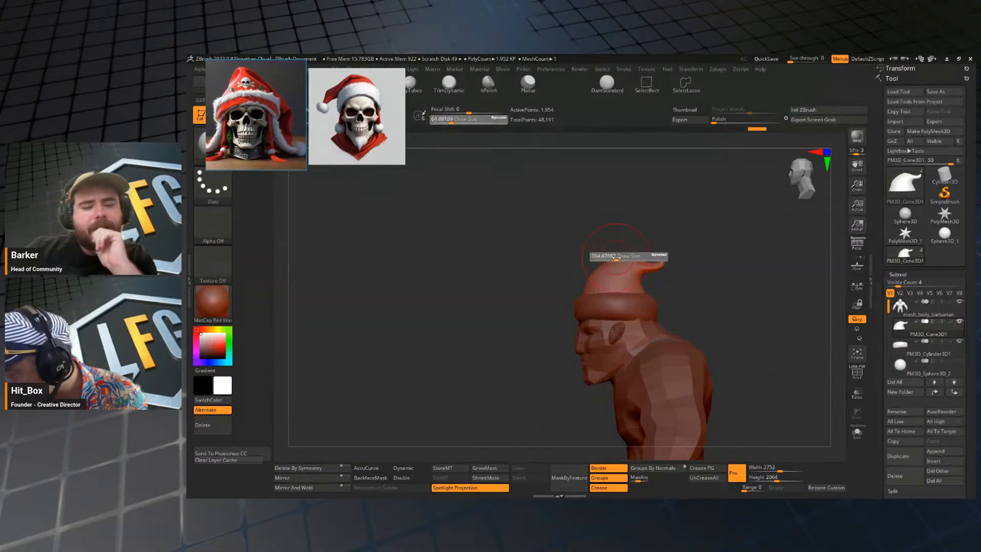
{"action": "mouse_move", "coordinate": [650, 255]}
{"action": "left_mouse_down"}
{"action": "mouse_move", "coordinate": [649, 268]}
{"action": "mouse_move", "coordinate": [720, 273]}
{"action": "mouse_move", "coordinate": [748, 263]}
{"action": "mouse_move", "coordinate": [755, 280]}
{"action": "mouse_move", "coordinate": [678, 237]}
{"action": "mouse_move", "coordinate": [677, 256]}
{"action": "left_mouse_up"}
{"action": "key", "text": "s"}
{"action": "left_click_drag", "start_coordinate": [632, 220], "coordinate": [629, 221]}
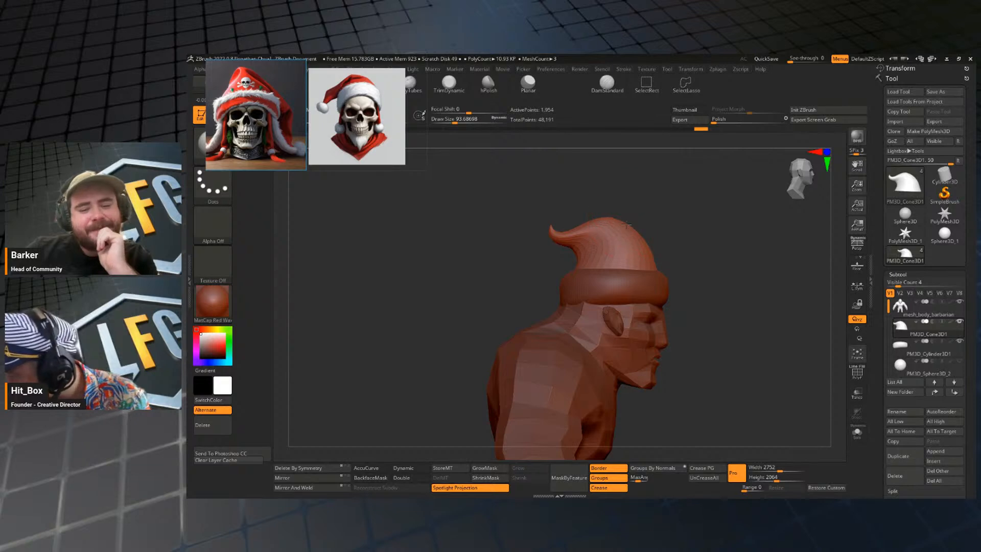
Insert a Sphere3D mesh as a new subtool after the hat and show its transform gizmo.
{"action": "left_click_drag", "start_coordinate": [701, 275], "coordinate": [700, 254], "text": "alt"}
{"action": "mouse_move", "coordinate": [721, 278]}
{"action": "left_mouse_down"}
{"action": "mouse_move", "coordinate": [683, 287]}
{"action": "mouse_move", "coordinate": [724, 286]}
{"action": "left_mouse_up"}
{"action": "key", "text": "1"}
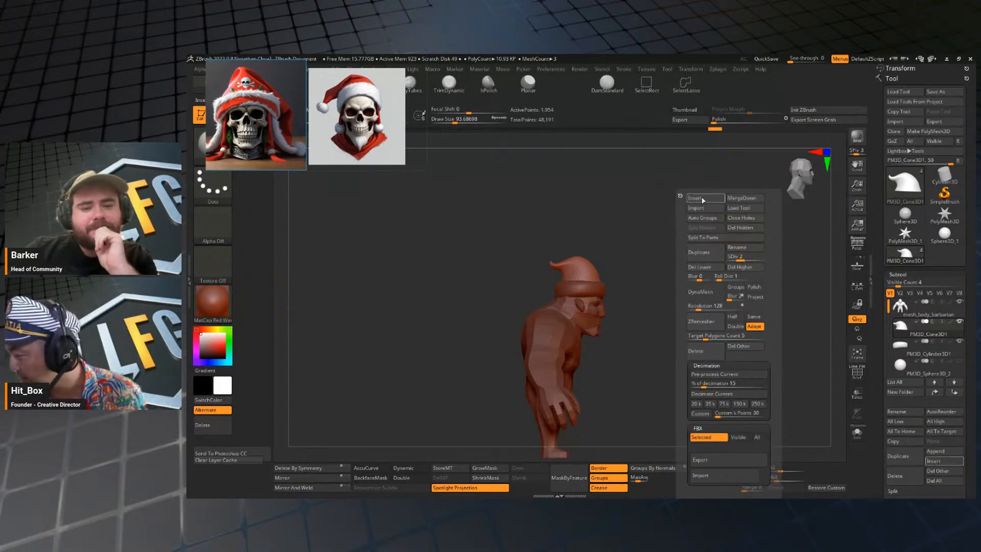
{"action": "key", "text": "1"}
{"action": "left_click", "coordinate": [676, 198]}
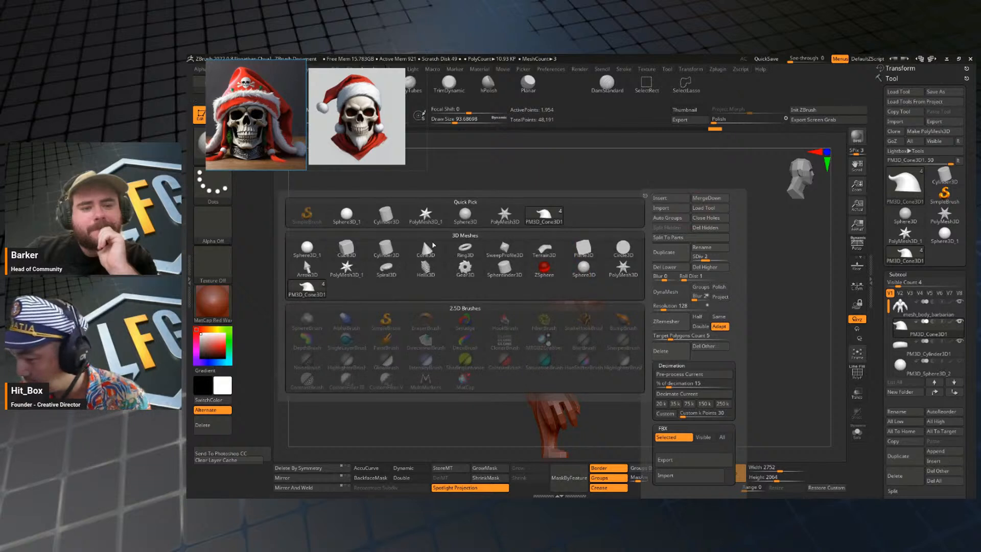
{"action": "left_click", "coordinate": [307, 248]}
{"action": "key", "text": "w"}
Scale the sphere down and place it on the hat's tip as a pom-pom.
{"action": "left_click_drag", "start_coordinate": [686, 334], "coordinate": [710, 258], "text": "alt"}
{"action": "left_click_drag", "start_coordinate": [587, 291], "coordinate": [583, 339]}
{"action": "left_click_drag", "start_coordinate": [548, 301], "coordinate": [547, 313]}
{"action": "left_click_drag", "start_coordinate": [581, 334], "coordinate": [601, 322]}
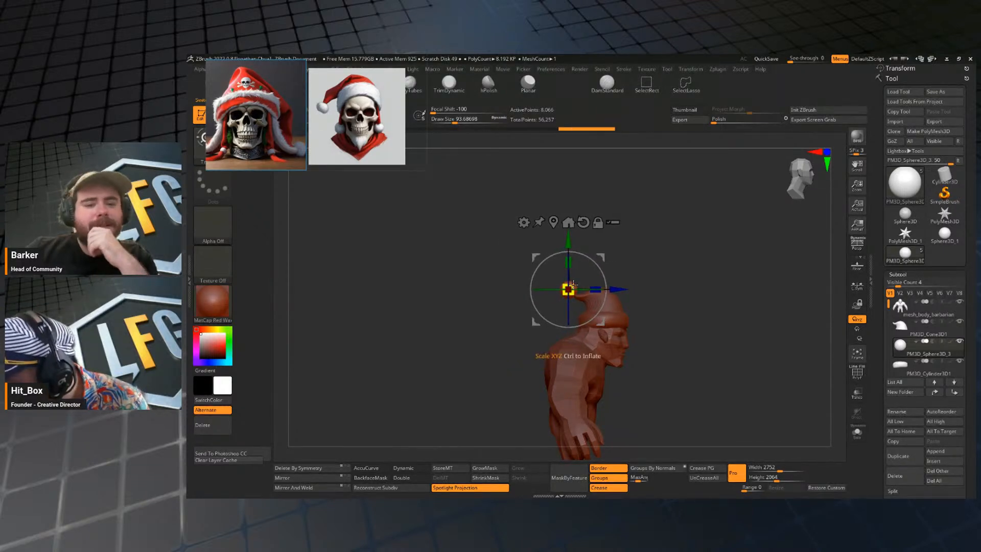
{"action": "key", "text": "q"}
{"action": "mouse_move", "coordinate": [716, 322]}
{"action": "left_mouse_down"}
{"action": "mouse_move", "coordinate": [629, 320]}
{"action": "mouse_move", "coordinate": [652, 324]}
{"action": "mouse_move", "coordinate": [696, 277]}
{"action": "left_mouse_up"}
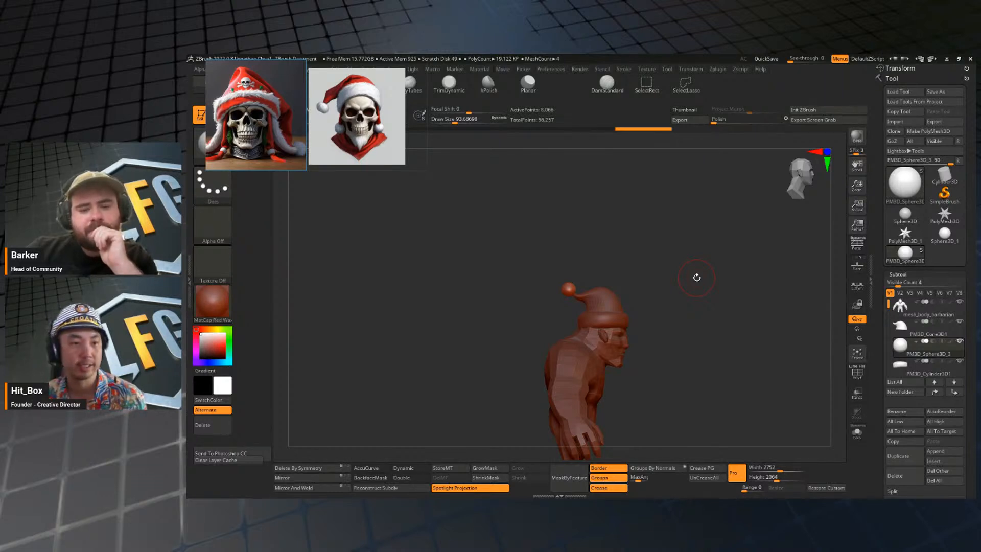
Scale the pom-pom sphere down to about 0.8 and nudge it onto the tip of the hat.
{"action": "left_click_drag", "start_coordinate": [697, 277], "coordinate": [662, 377]}
{"action": "mouse_move", "coordinate": [656, 290]}
{"action": "left_mouse_down", "text": "alt"}
{"action": "mouse_move", "coordinate": [686, 320]}
{"action": "mouse_move", "coordinate": [665, 282]}
{"action": "left_mouse_up", "text": "alt"}
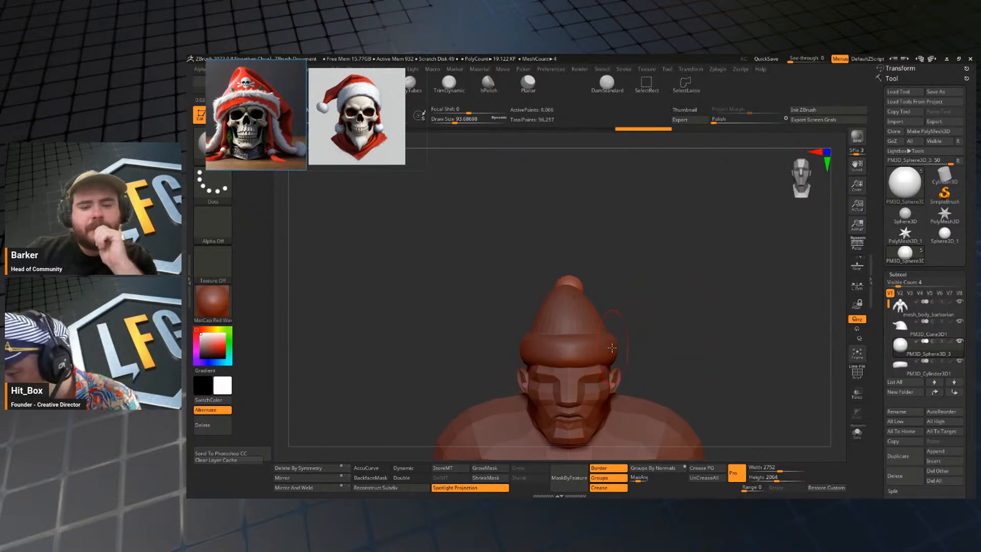
{"action": "left_click_drag", "start_coordinate": [674, 339], "coordinate": [640, 292]}
{"action": "key", "text": "w"}
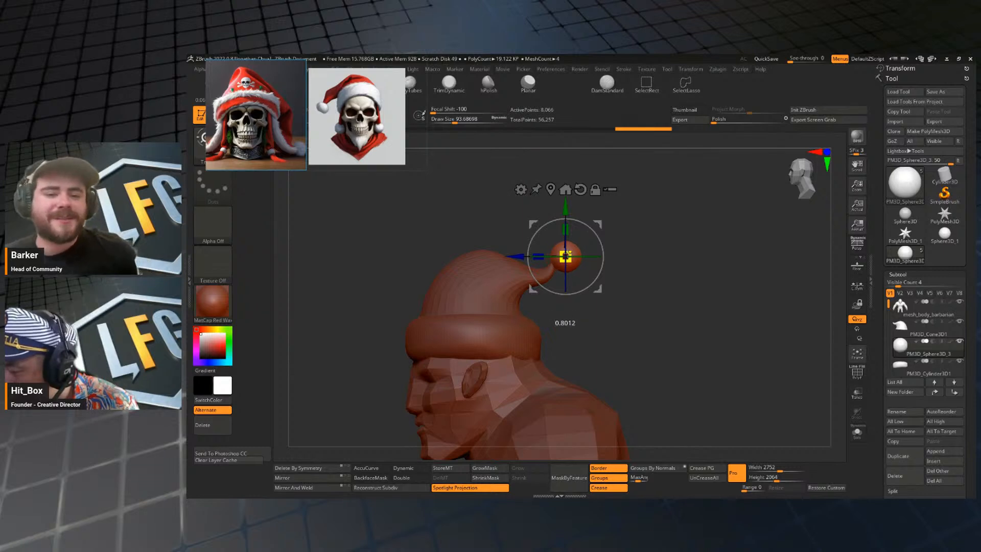
{"action": "left_click_drag", "start_coordinate": [600, 222], "coordinate": [596, 218]}
{"action": "left_click_drag", "start_coordinate": [561, 252], "coordinate": [555, 255]}
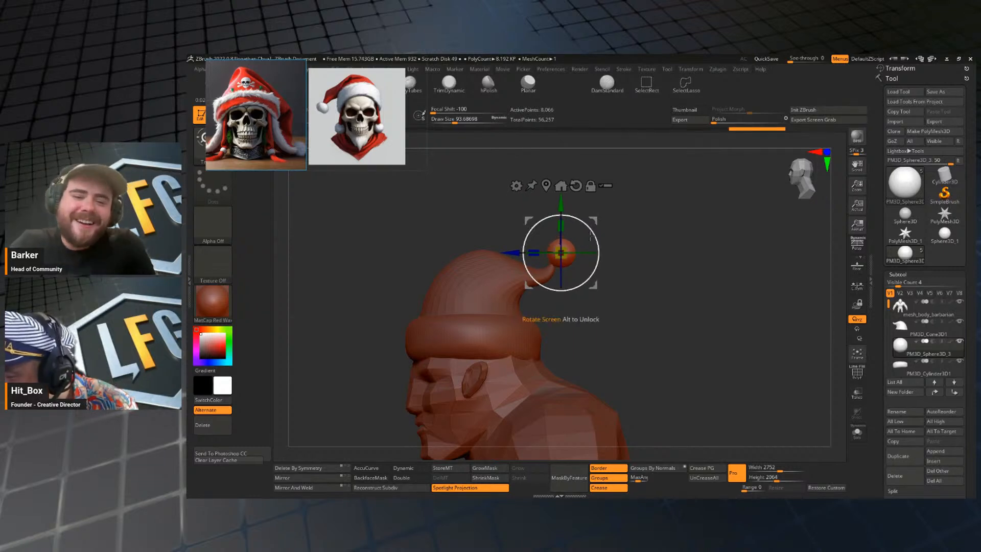
Make the hat's cone the active subtool and enlarge the Move brush to a draw size of about 177.
{"action": "key", "text": "q"}
{"action": "mouse_move", "coordinate": [643, 262]}
{"action": "left_mouse_down"}
{"action": "mouse_move", "coordinate": [691, 294]}
{"action": "mouse_move", "coordinate": [627, 251]}
{"action": "left_mouse_up"}
{"action": "left_click", "coordinate": [571, 265], "text": "alt"}
{"action": "key", "text": "s"}
{"action": "left_click_drag", "start_coordinate": [672, 274], "coordinate": [659, 204], "text": "alt"}
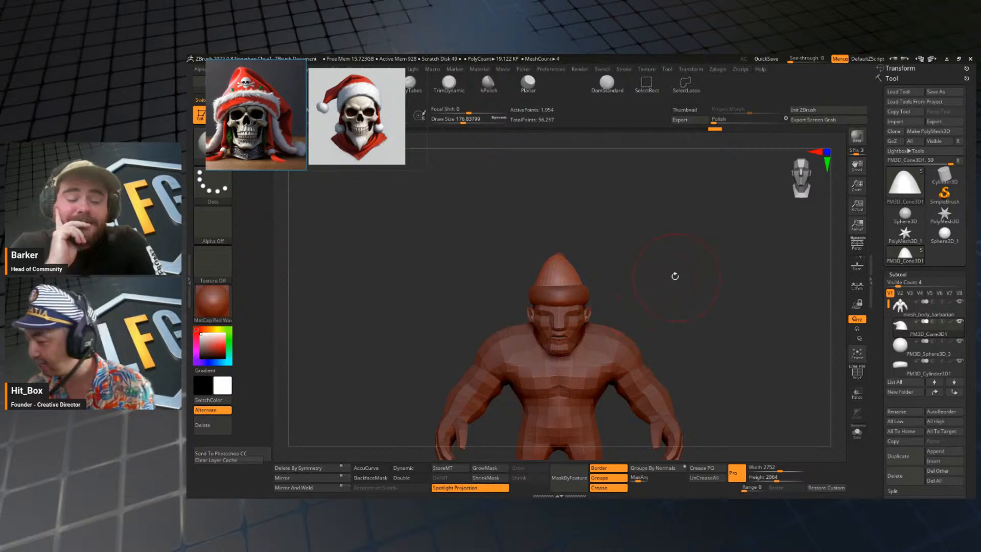
Examine the hat, pom-pom and body proportions from the front and both sides.
{"action": "left_click_drag", "start_coordinate": [649, 256], "coordinate": [664, 262]}
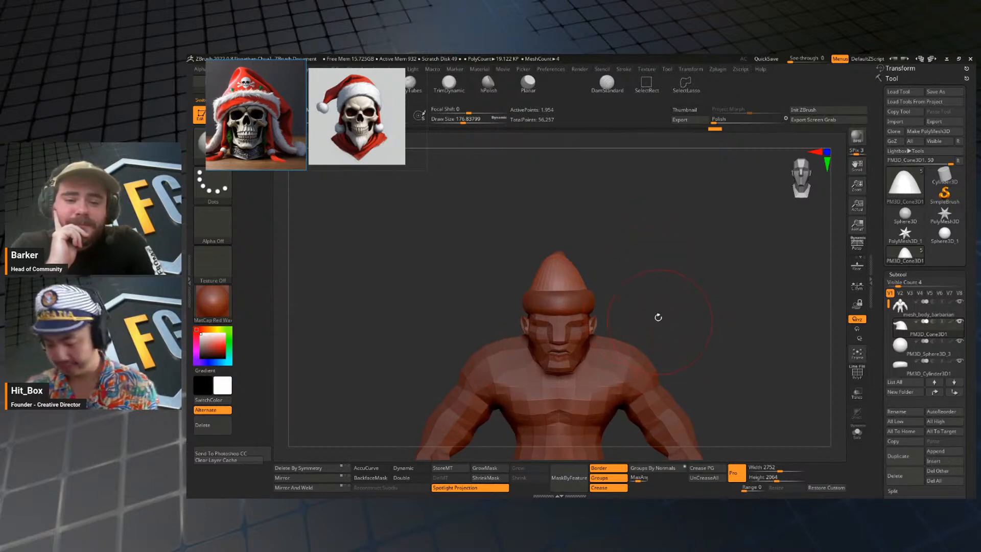
{"action": "key", "text": "b"}
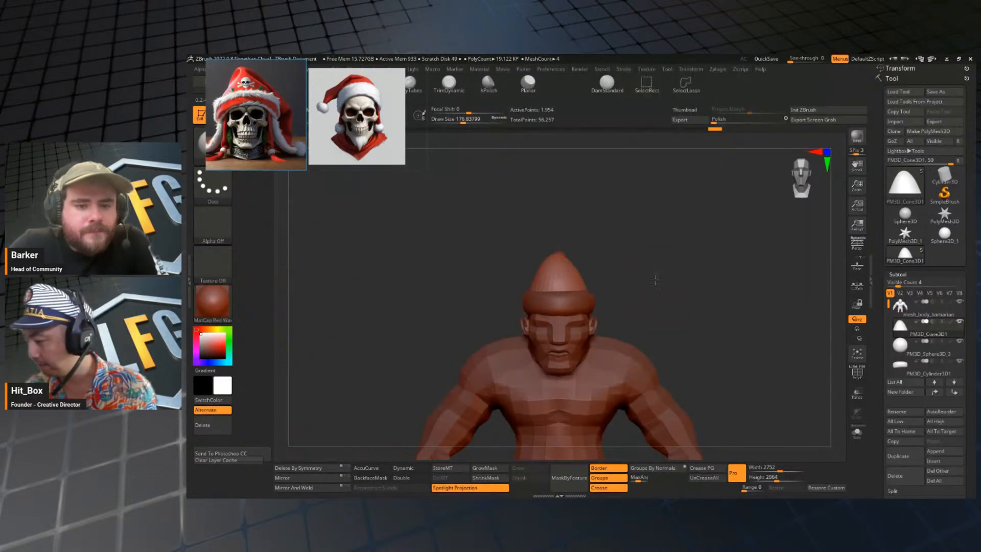
{"action": "mouse_move", "coordinate": [654, 280]}
{"action": "left_mouse_down"}
{"action": "mouse_move", "coordinate": [680, 277]}
{"action": "mouse_move", "coordinate": [681, 263]}
{"action": "mouse_move", "coordinate": [676, 302]}
{"action": "left_mouse_up"}
{"action": "key", "text": "s"}
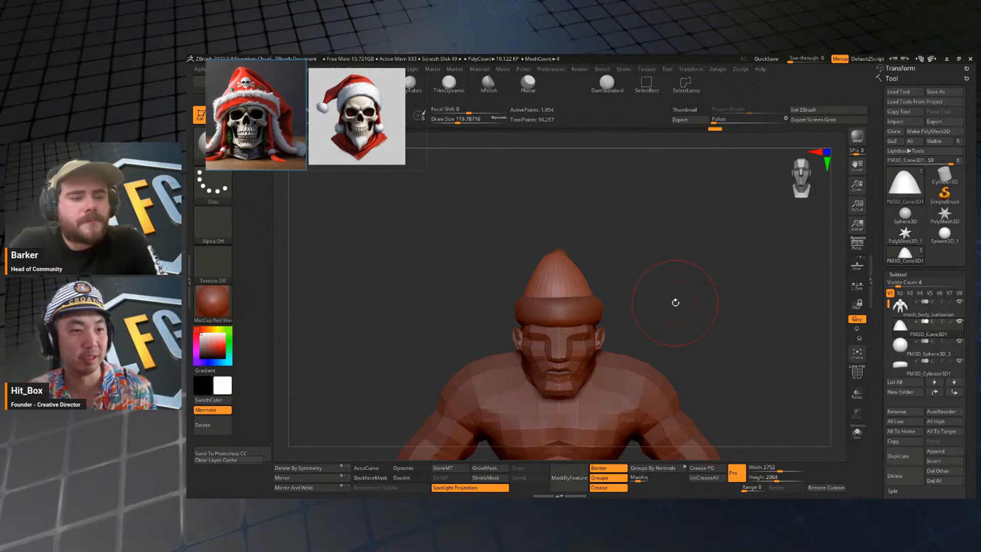
{"action": "left_click_drag", "start_coordinate": [709, 313], "coordinate": [688, 305]}
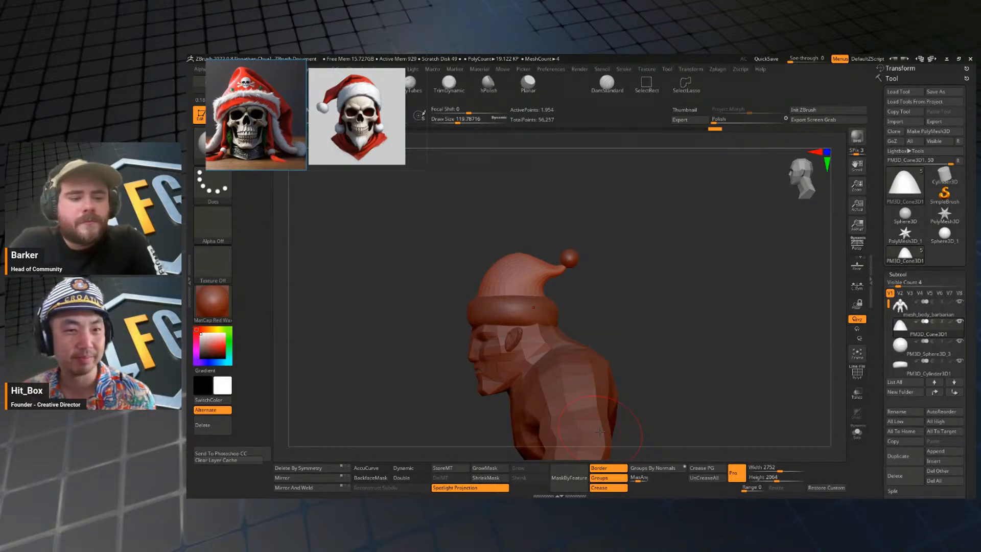
{"action": "left_click_drag", "start_coordinate": [624, 348], "coordinate": [671, 256]}
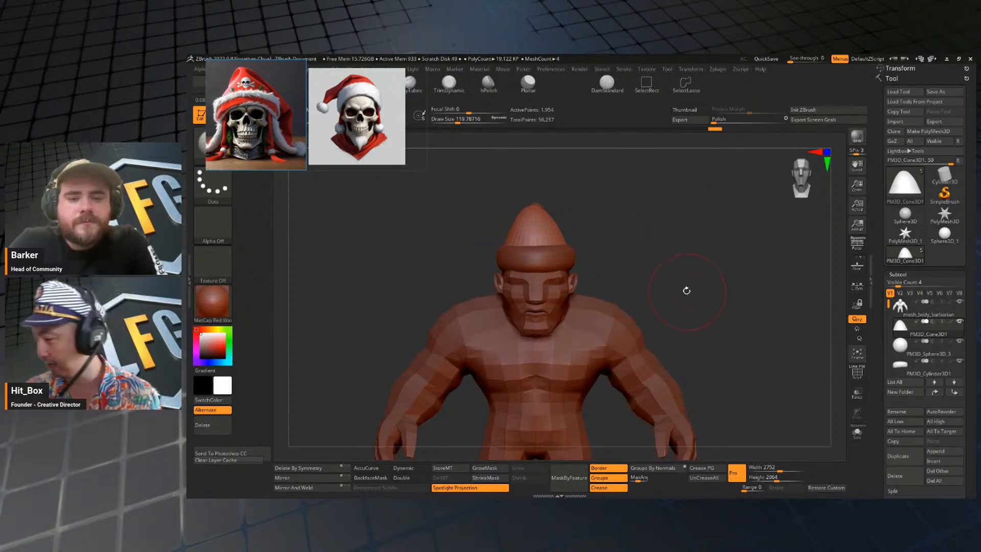
{"action": "mouse_move", "coordinate": [686, 290]}
{"action": "left_mouse_down"}
{"action": "mouse_move", "coordinate": [639, 292]}
{"action": "mouse_move", "coordinate": [726, 292]}
{"action": "mouse_move", "coordinate": [714, 280]}
{"action": "mouse_move", "coordinate": [672, 285]}
{"action": "mouse_move", "coordinate": [681, 285]}
{"action": "mouse_move", "coordinate": [667, 236]}
{"action": "mouse_move", "coordinate": [668, 276]}
{"action": "mouse_move", "coordinate": [641, 289]}
{"action": "mouse_move", "coordinate": [658, 291]}
{"action": "mouse_move", "coordinate": [677, 267]}
{"action": "mouse_move", "coordinate": [690, 282]}
{"action": "left_mouse_up"}
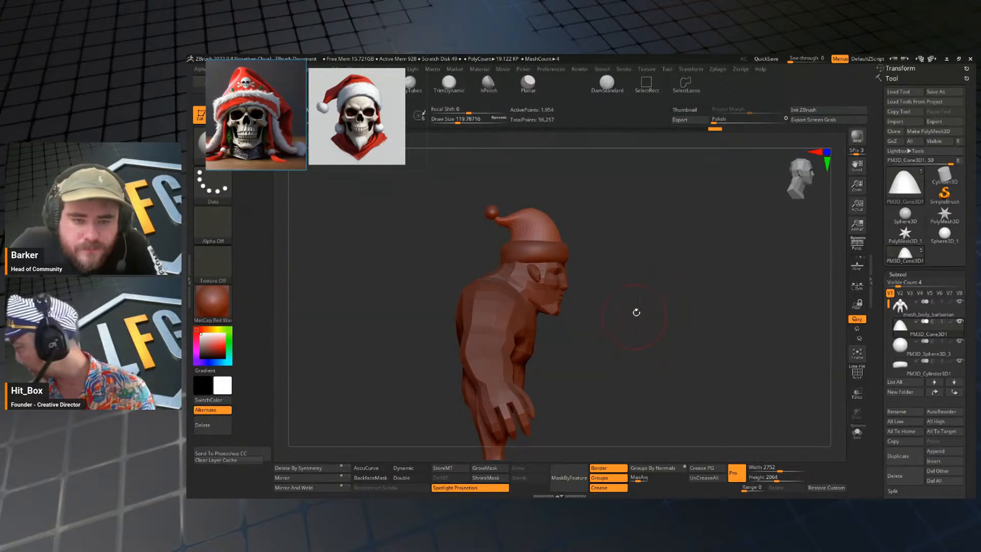
{"action": "left_click_drag", "start_coordinate": [679, 342], "coordinate": [650, 342]}
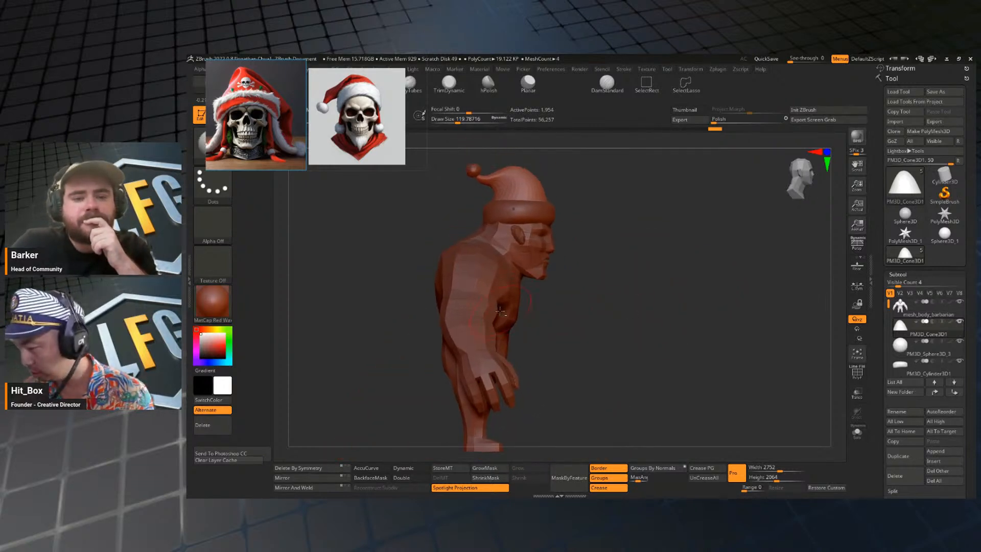
Duplicate the barbarian body subtool and isolate the copy in Solo mode.
{"action": "left_click", "coordinate": [494, 313], "text": "alt"}
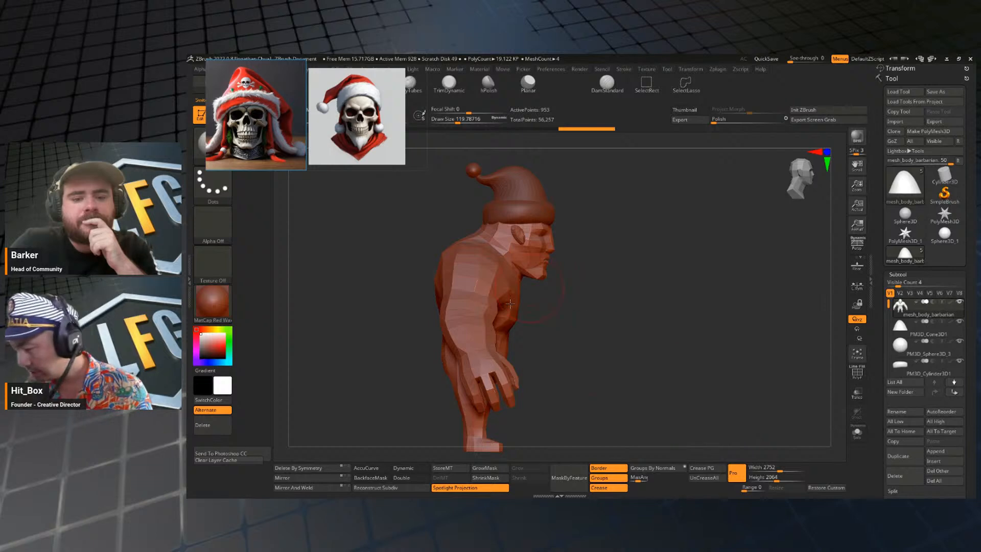
{"action": "left_click", "coordinate": [904, 456]}
{"action": "left_click_drag", "start_coordinate": [714, 383], "coordinate": [679, 386], "text": "shift"}
{"action": "left_click", "coordinate": [857, 433]}
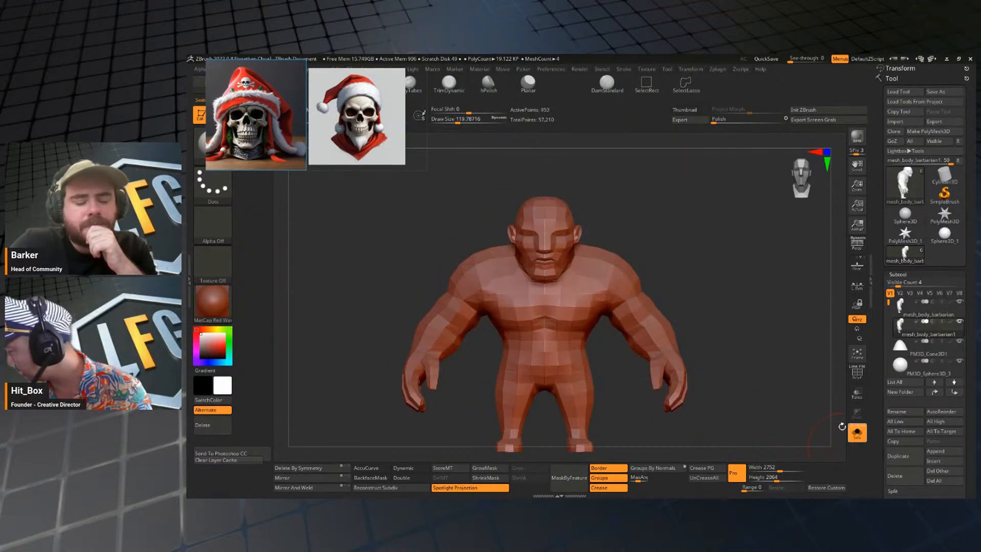
{"action": "left_click_drag", "start_coordinate": [684, 317], "coordinate": [741, 299]}
{"action": "key", "text": "shift+f"}
{"action": "key", "text": "shift+f"}
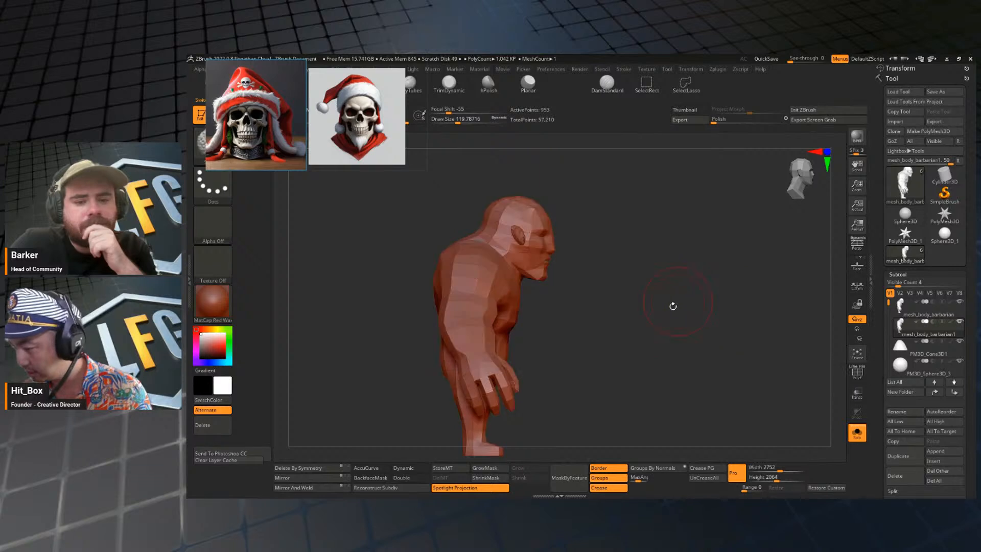
{"action": "mouse_move", "coordinate": [672, 306]}
{"action": "left_mouse_down", "text": "alt"}
{"action": "mouse_move", "coordinate": [654, 289]}
{"action": "mouse_move", "coordinate": [672, 307]}
{"action": "left_mouse_up", "text": "alt"}
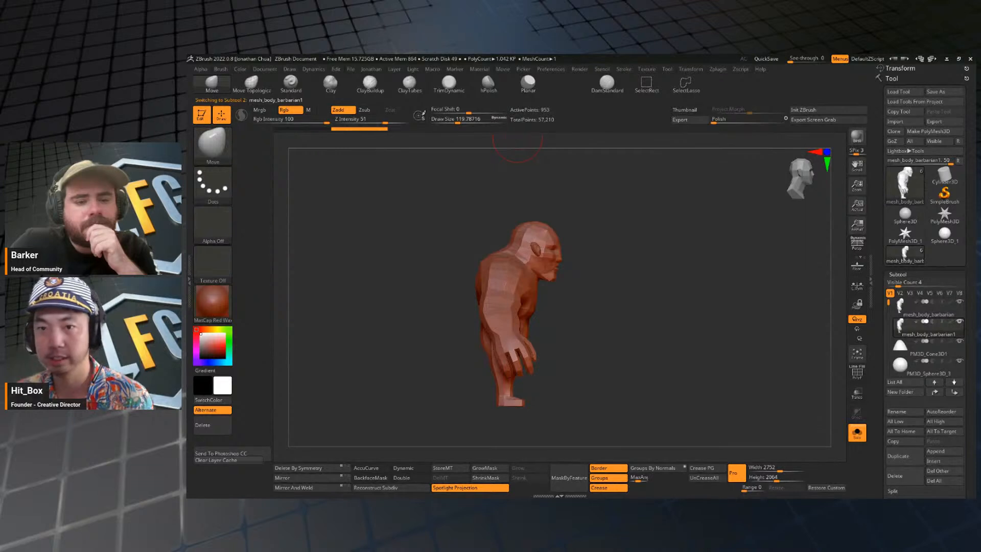
Apply Auto Groups to the body copy and show its polyframe.
{"action": "mouse_move", "coordinate": [637, 279]}
{"action": "left_mouse_down"}
{"action": "mouse_move", "coordinate": [634, 307]}
{"action": "mouse_move", "coordinate": [672, 268]}
{"action": "left_mouse_up"}
{"action": "key", "text": "space"}
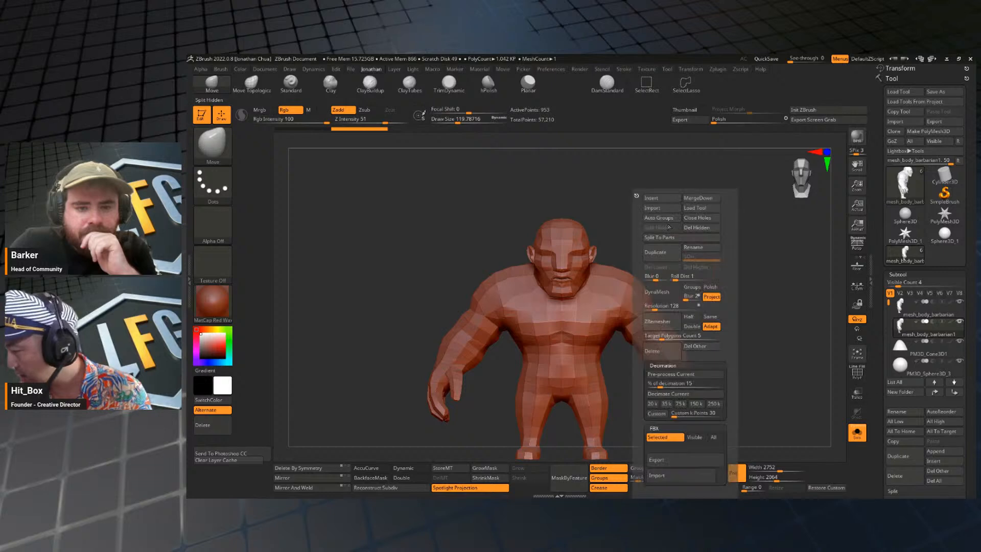
{"action": "left_click", "coordinate": [644, 219]}
{"action": "key", "text": "shift+f"}
{"action": "left_click_drag", "start_coordinate": [662, 248], "coordinate": [593, 306]}
Hide the ears of the body copy with the SelectRect brush and delete the hidden geometry.
{"action": "left_click", "coordinate": [215, 155]}
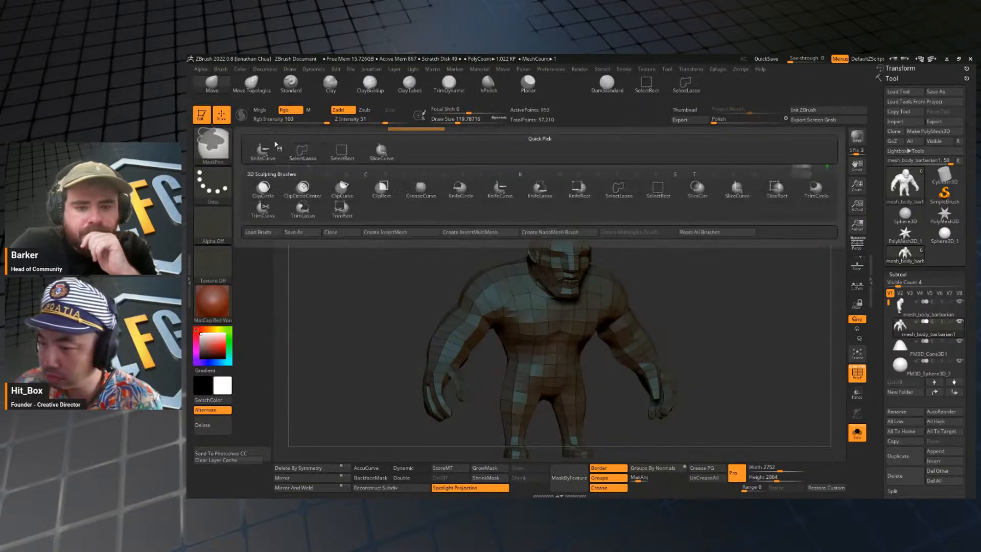
{"action": "left_click", "coordinate": [348, 152], "text": "ctrl+shift"}
{"action": "mouse_move", "coordinate": [711, 295]}
{"action": "left_mouse_down"}
{"action": "mouse_move", "coordinate": [680, 292]}
{"action": "mouse_move", "coordinate": [725, 260]}
{"action": "mouse_move", "coordinate": [689, 261]}
{"action": "mouse_move", "coordinate": [696, 234]}
{"action": "mouse_move", "coordinate": [718, 236]}
{"action": "mouse_move", "coordinate": [705, 296]}
{"action": "mouse_move", "coordinate": [696, 278]}
{"action": "left_mouse_up"}
{"action": "left_click", "coordinate": [636, 290], "text": "ctrl+shift"}
{"action": "key", "text": "space"}
{"action": "left_click", "coordinate": [750, 217]}
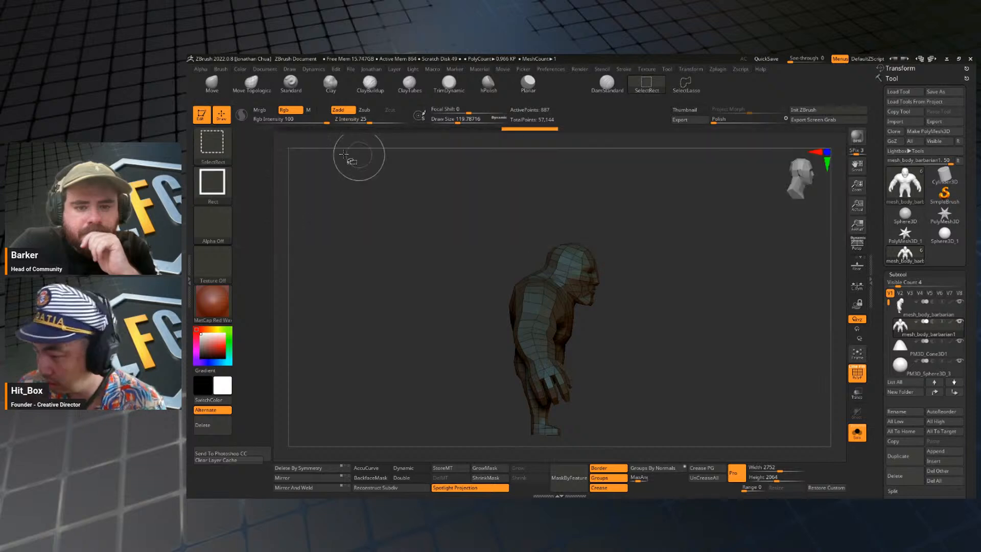
Isolate the head and neck of the body copy with SelectLasso and delete the hidden remainder.
{"action": "left_click", "coordinate": [221, 144], "text": "ctrl+shift"}
{"action": "left_click", "coordinate": [302, 149], "text": "ctrl+shift"}
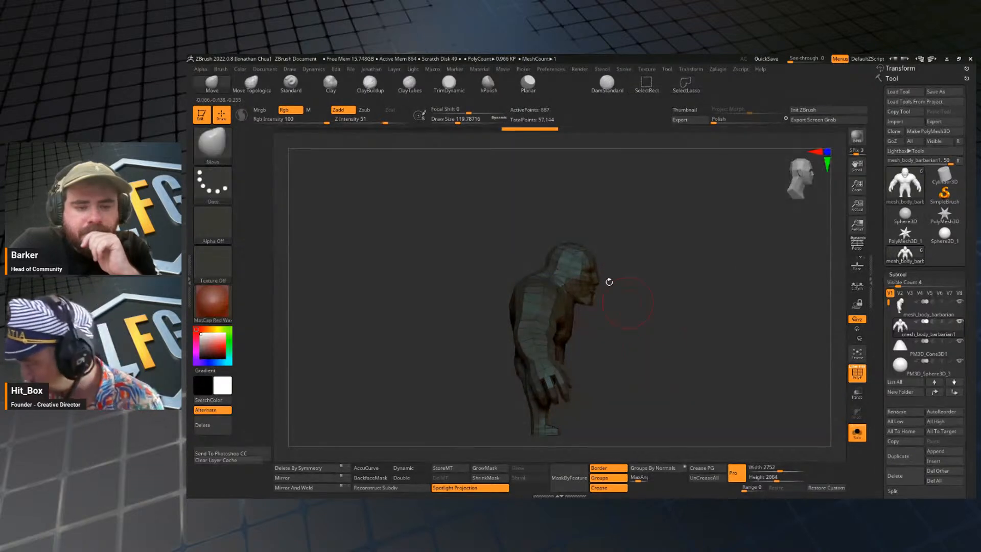
{"action": "mouse_move", "coordinate": [510, 228]}
{"action": "left_mouse_down", "text": "ctrl+shift"}
{"action": "mouse_move", "coordinate": [639, 273]}
{"action": "mouse_move", "coordinate": [595, 348]}
{"action": "mouse_move", "coordinate": [608, 344]}
{"action": "left_mouse_up", "text": "ctrl+shift"}
{"action": "left_click", "coordinate": [620, 299], "text": "ctrl+shift"}
{"action": "mouse_move", "coordinate": [503, 257]}
{"action": "left_mouse_down", "text": "ctrl+shift"}
{"action": "mouse_move", "coordinate": [559, 199]}
{"action": "mouse_move", "coordinate": [594, 332]}
{"action": "mouse_move", "coordinate": [592, 325]}
{"action": "left_mouse_up", "text": "ctrl+shift"}
{"action": "mouse_move", "coordinate": [682, 326]}
{"action": "left_mouse_down"}
{"action": "mouse_move", "coordinate": [651, 325]}
{"action": "mouse_move", "coordinate": [646, 303]}
{"action": "mouse_move", "coordinate": [613, 286]}
{"action": "left_mouse_up"}
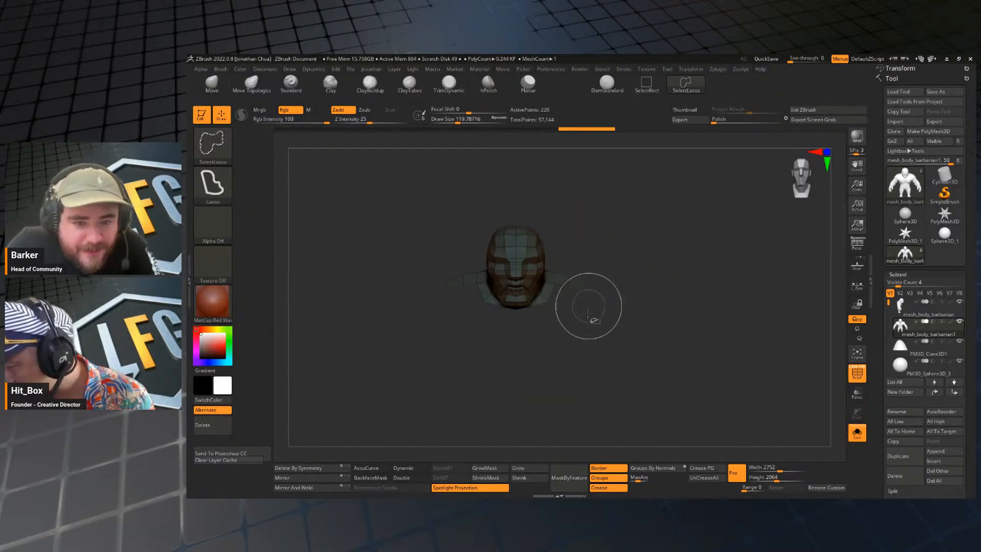
{"action": "mouse_move", "coordinate": [592, 318]}
{"action": "left_mouse_down", "text": "ctrl+shift"}
{"action": "mouse_move", "coordinate": [567, 304]}
{"action": "mouse_move", "coordinate": [577, 333]}
{"action": "left_mouse_up", "text": "ctrl+shift"}
{"action": "mouse_move", "coordinate": [679, 342]}
{"action": "left_mouse_down"}
{"action": "mouse_move", "coordinate": [700, 232]}
{"action": "mouse_move", "coordinate": [657, 345]}
{"action": "mouse_move", "coordinate": [663, 301]}
{"action": "mouse_move", "coordinate": [666, 312]}
{"action": "left_mouse_up"}
{"action": "key", "text": "space"}
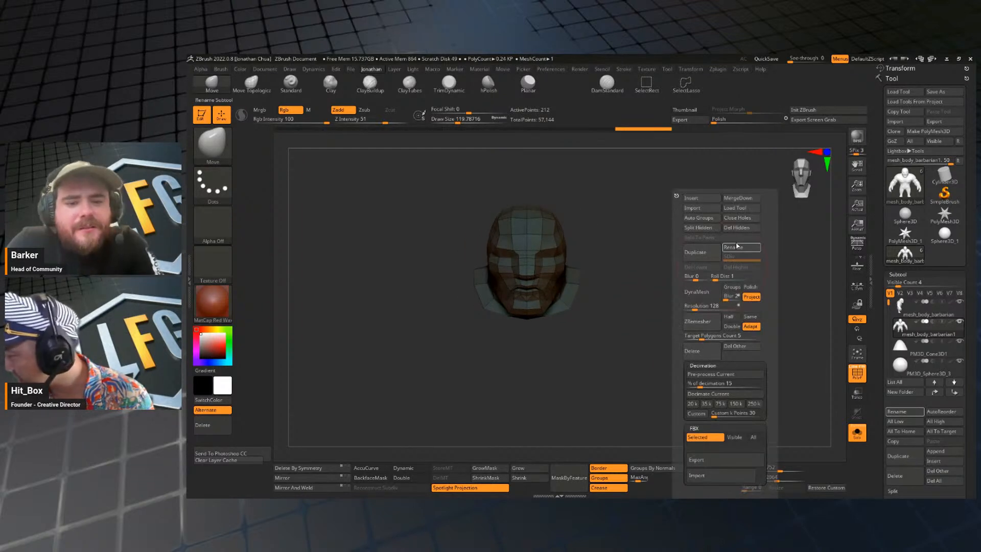
{"action": "left_click", "coordinate": [700, 250]}
Close the holes in the head-and-neck piece and turn off its polyframe display.
{"action": "left_click_drag", "start_coordinate": [564, 341], "coordinate": [699, 307]}
{"action": "key", "text": "space"}
{"action": "left_click", "coordinate": [716, 219]}
{"action": "key", "text": "shift+f"}
{"action": "key", "text": "shift+f"}
{"action": "key", "text": "shift+f"}
Try to remesh the closed head piece with DynaMesh.
{"action": "key", "text": "space"}
{"action": "left_click", "coordinate": [687, 295]}
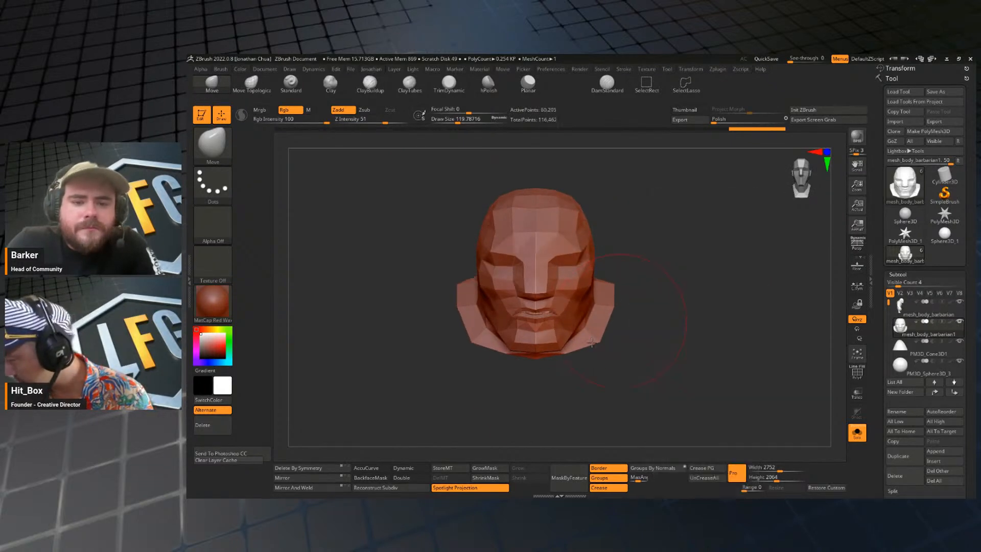
{"action": "key", "text": "space"}
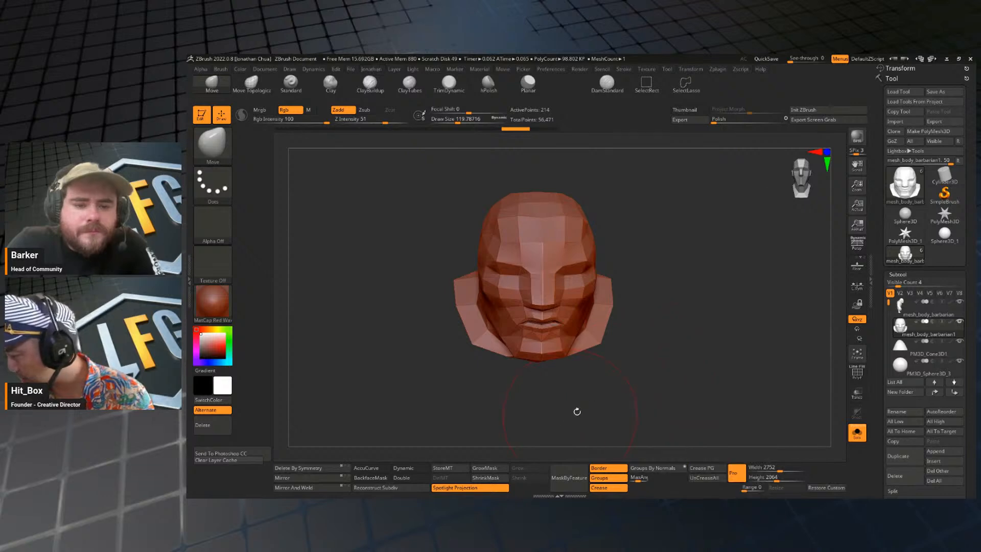
{"action": "key", "text": "ctrl+z"}
Add one subdivision level to the head piece and bring the other subtools back into view.
{"action": "mouse_move", "coordinate": [715, 350]}
{"action": "left_mouse_down"}
{"action": "mouse_move", "coordinate": [736, 301]}
{"action": "mouse_move", "coordinate": [754, 323]}
{"action": "mouse_move", "coordinate": [755, 247]}
{"action": "mouse_move", "coordinate": [734, 228]}
{"action": "mouse_move", "coordinate": [727, 280]}
{"action": "mouse_move", "coordinate": [808, 412]}
{"action": "mouse_move", "coordinate": [705, 360]}
{"action": "mouse_move", "coordinate": [710, 348]}
{"action": "left_mouse_up"}
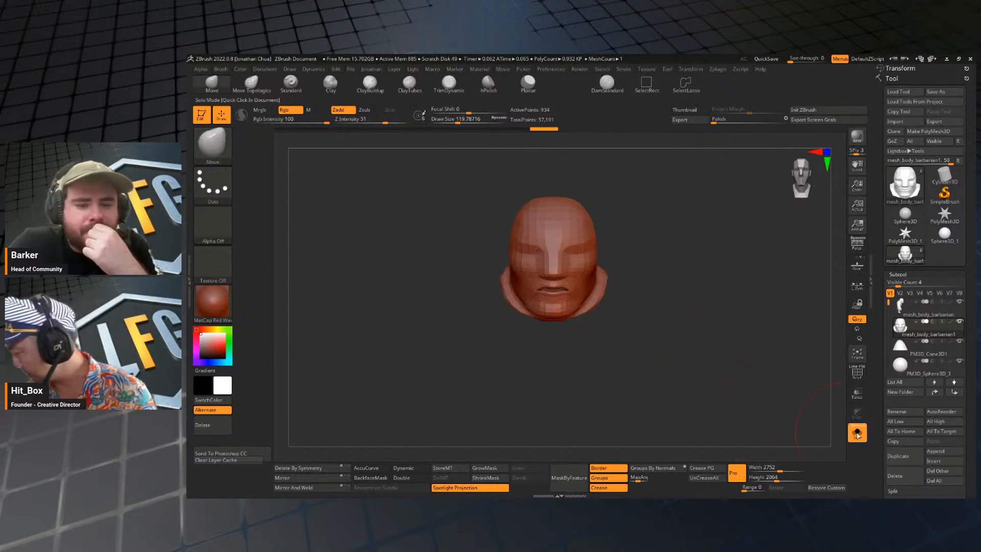
{"action": "left_click", "coordinate": [857, 432]}
{"action": "left_click", "coordinate": [857, 432]}
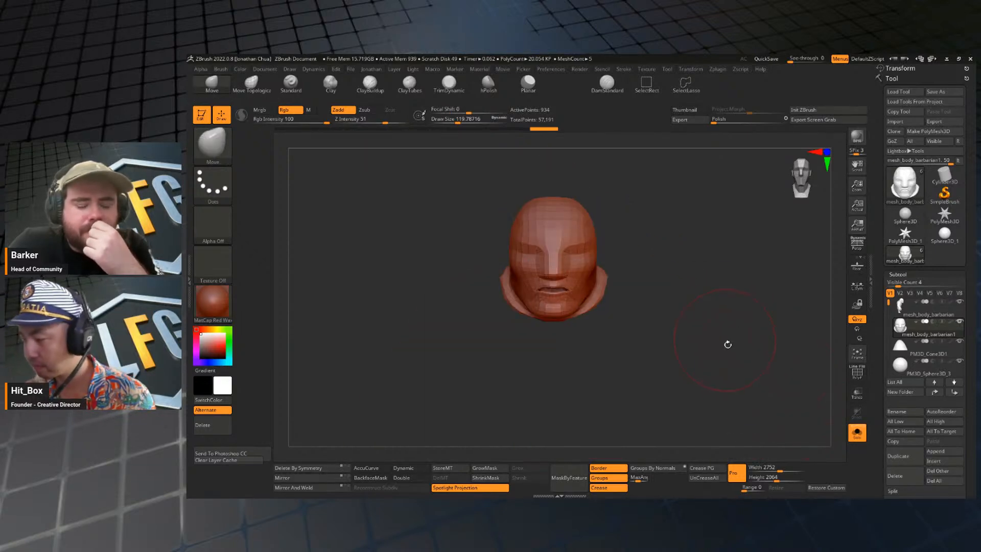
{"action": "left_click", "coordinate": [857, 434]}
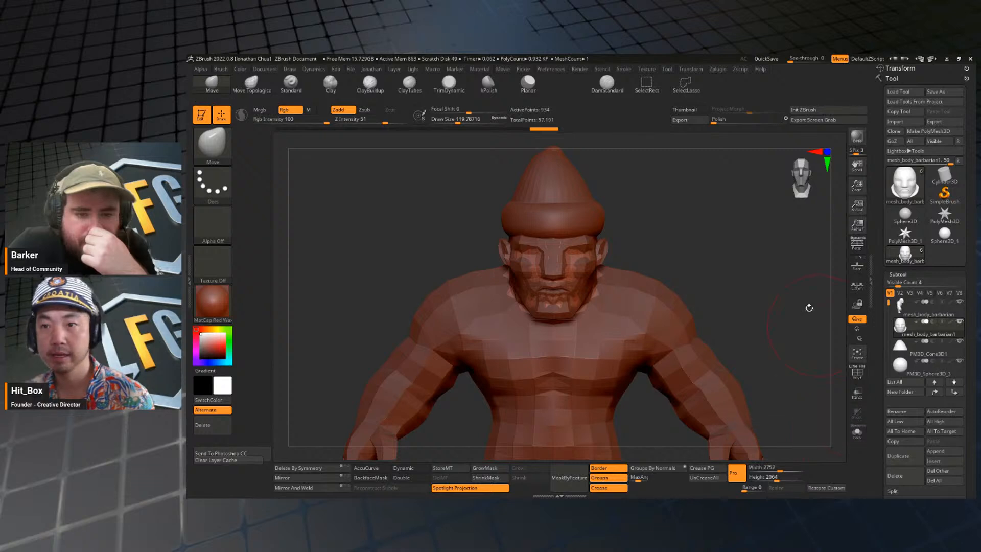
Adjust the head piece with the transform gizmo so that it covers the original face, and return to Draw mode.
{"action": "left_click_drag", "start_coordinate": [751, 271], "coordinate": [760, 252]}
{"action": "key", "text": "w"}
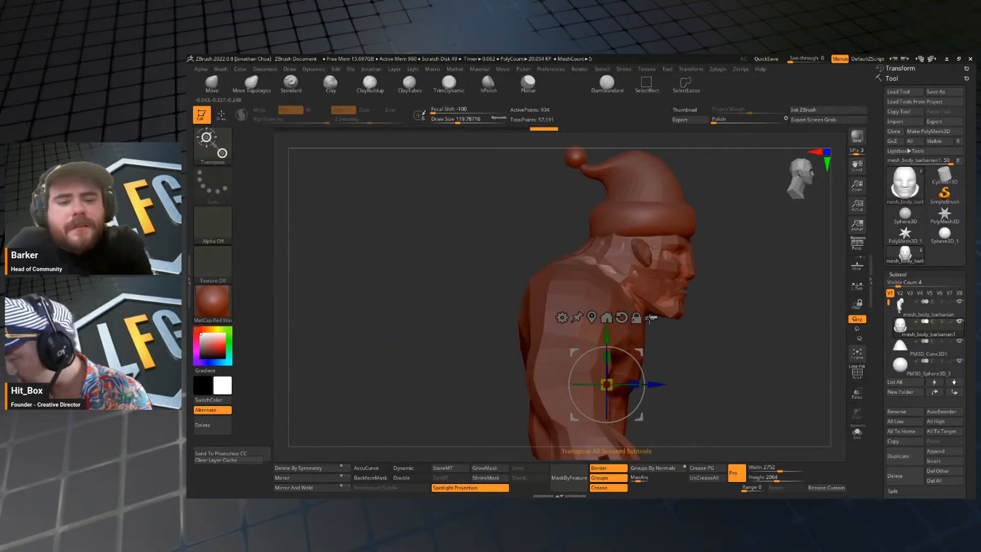
{"action": "left_click", "coordinate": [634, 258]}
{"action": "key", "text": "q"}
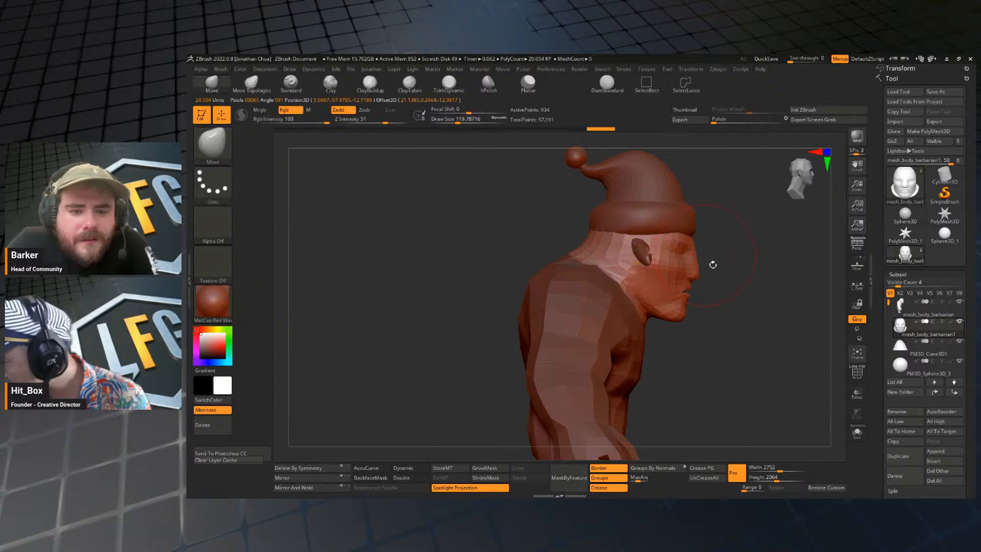
{"action": "mouse_move", "coordinate": [707, 263]}
{"action": "left_mouse_down"}
{"action": "mouse_move", "coordinate": [761, 276]}
{"action": "mouse_move", "coordinate": [710, 235]}
{"action": "mouse_move", "coordinate": [713, 225]}
{"action": "mouse_move", "coordinate": [656, 194]}
{"action": "left_mouse_up"}
Reduce the brush draw size to about 37 and isolate the head piece in a front view.
{"action": "key", "text": "s"}
{"action": "mouse_move", "coordinate": [677, 238]}
{"action": "left_mouse_down"}
{"action": "mouse_move", "coordinate": [667, 238]}
{"action": "mouse_move", "coordinate": [707, 246]}
{"action": "mouse_move", "coordinate": [701, 263]}
{"action": "left_mouse_up"}
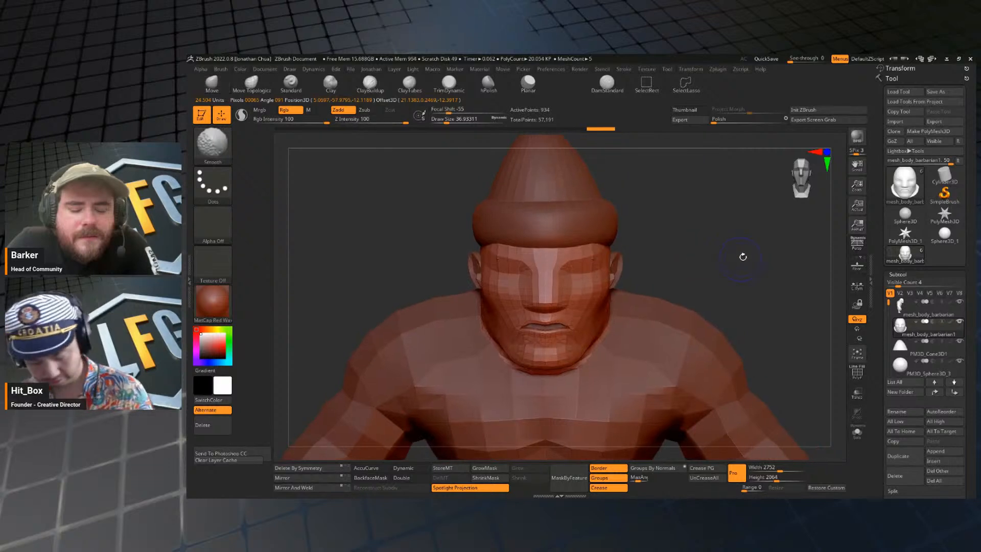
{"action": "key", "text": "shift+f"}
{"action": "key", "text": "shift+f"}
{"action": "left_click", "coordinate": [856, 433]}
{"action": "left_click_drag", "start_coordinate": [730, 336], "coordinate": [697, 333]}
{"action": "left_click_drag", "start_coordinate": [651, 363], "coordinate": [643, 356], "text": "shift"}
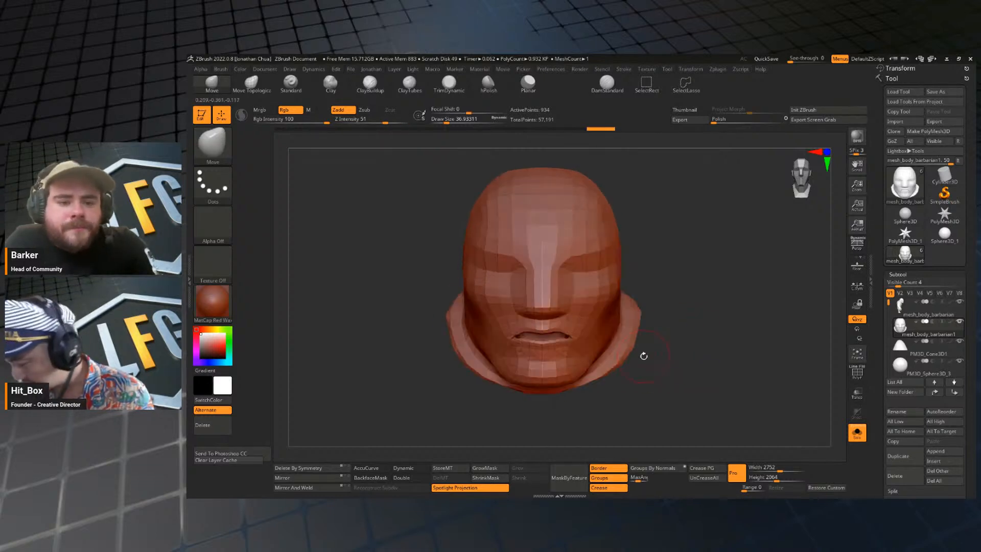
Inflate the lips of the head piece with the Inflat brush to close the mouth opening.
{"action": "key", "text": "b"}
{"action": "key", "text": "i"}
{"action": "key", "text": "n"}
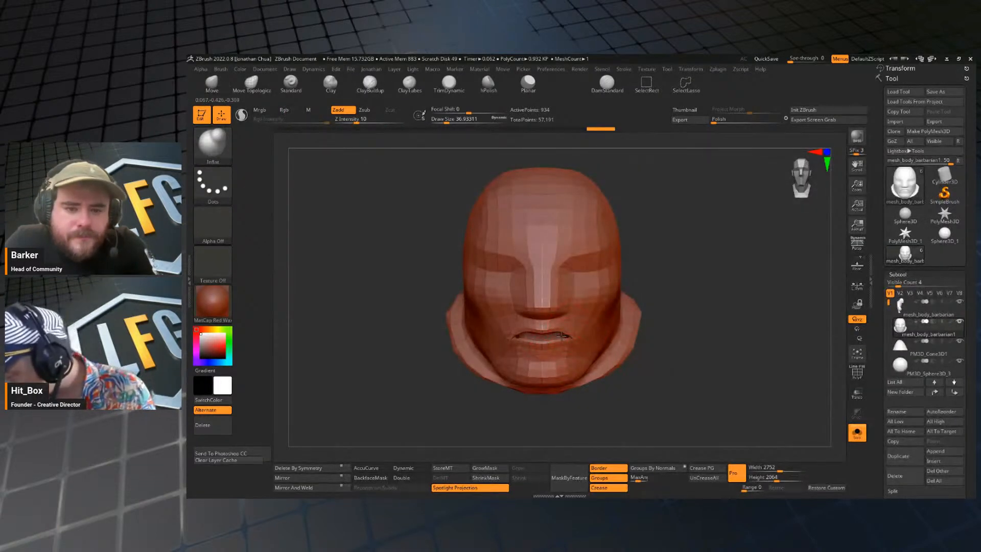
{"action": "left_click_drag", "start_coordinate": [562, 335], "coordinate": [530, 337]}
{"action": "left_click_drag", "start_coordinate": [696, 360], "coordinate": [731, 356]}
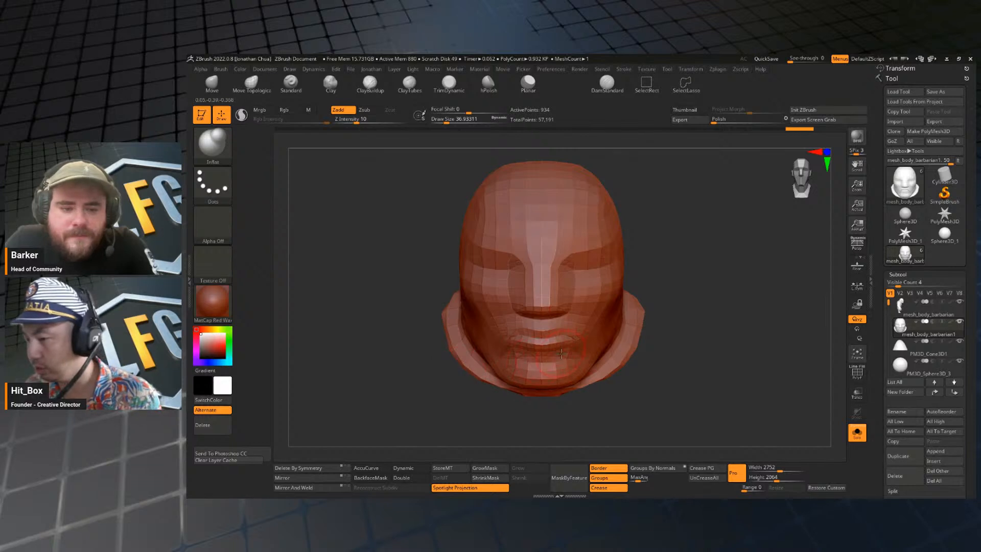
Try to DynaMesh the head piece at resolution 128 with its subdivision levels frozen.
{"action": "key", "text": "space"}
{"action": "left_click", "coordinate": [669, 293]}
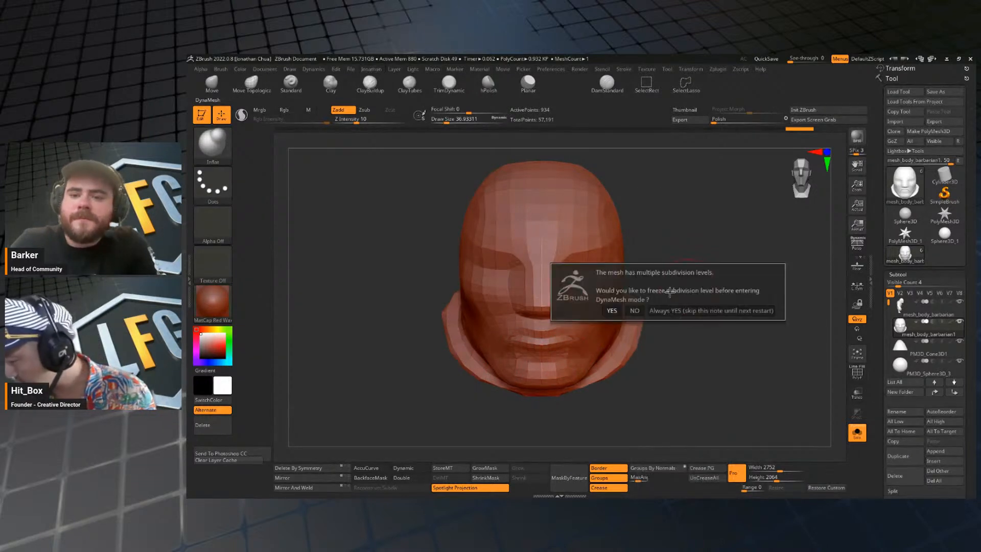
{"action": "left_click", "coordinate": [611, 310]}
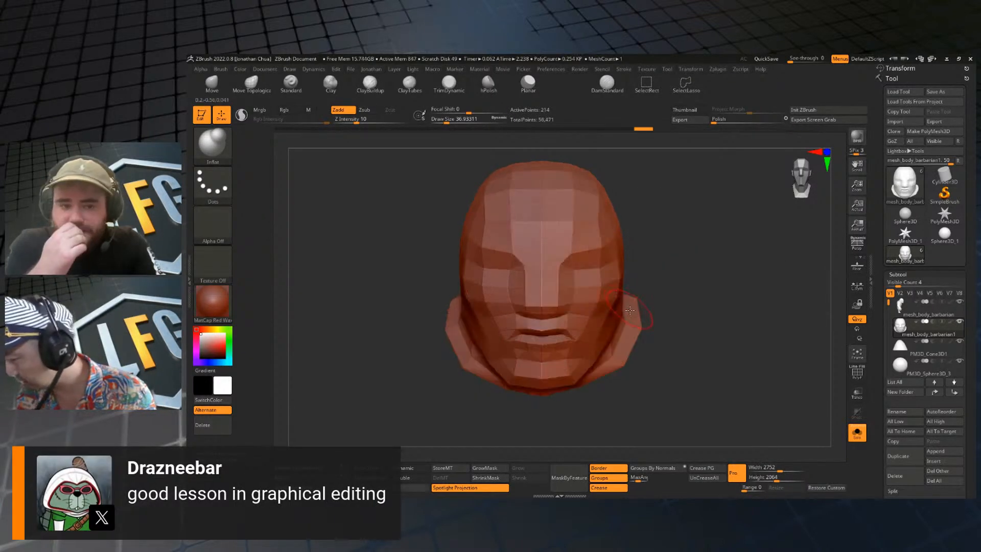
{"action": "key", "text": "ctrl+z"}
Delete the lower subdivision levels of the head piece, DynaMesh it at resolution 128, and check its wireframe.
{"action": "key", "text": "space"}
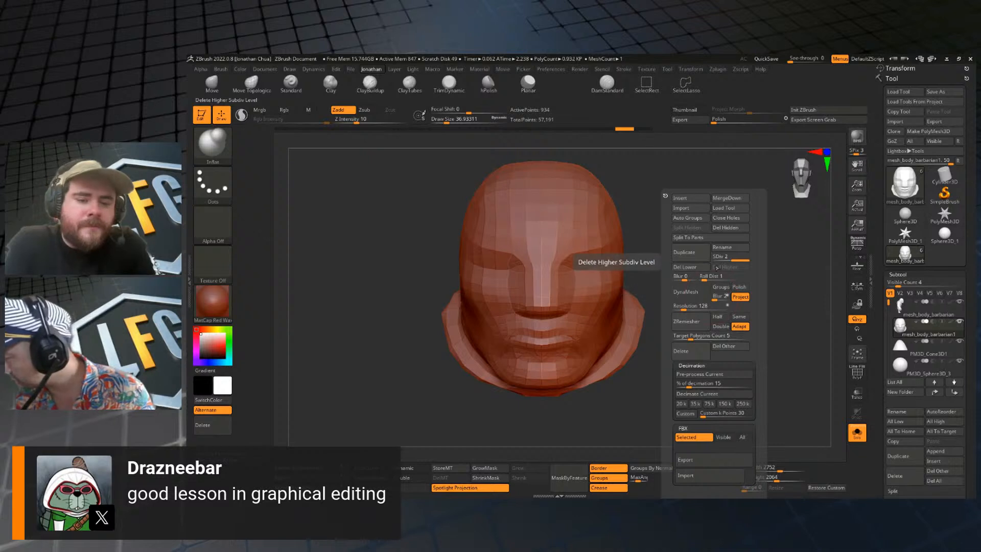
{"action": "left_click", "coordinate": [690, 270]}
{"action": "key", "text": "space"}
{"action": "left_click", "coordinate": [702, 293]}
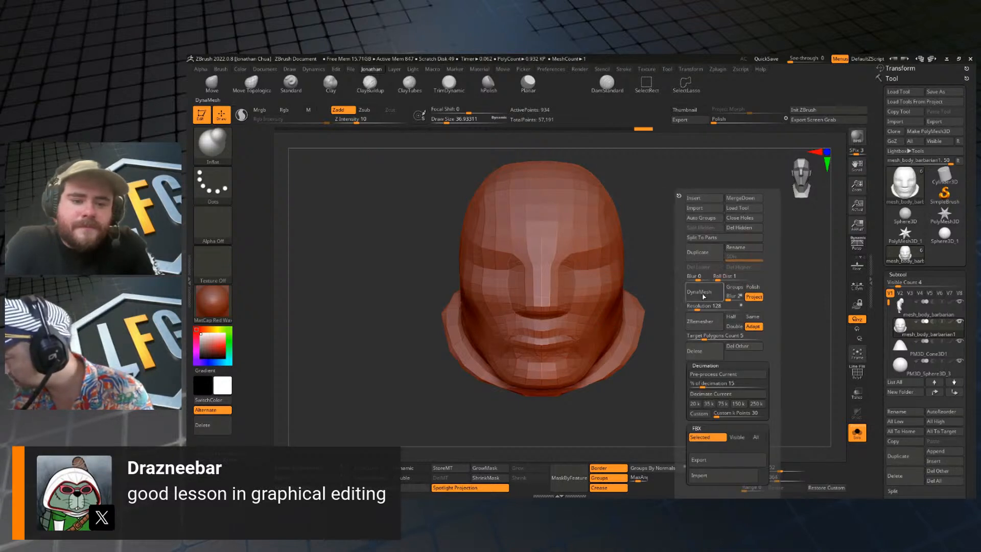
{"action": "left_click_drag", "start_coordinate": [631, 376], "coordinate": [695, 331]}
{"action": "key", "text": "shift+f"}
{"action": "key", "text": "shift+f"}
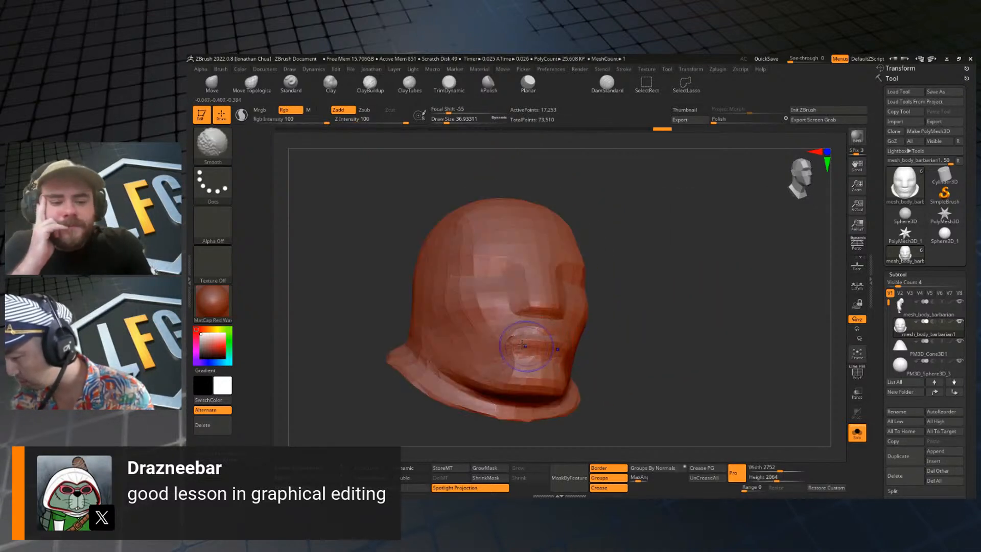
Smooth the mouth area and the side of the forehead on the head piece, checking the polygon wireframe.
{"action": "key", "text": "Caps_Lock"}
{"action": "mouse_move", "coordinate": [525, 343]}
{"action": "left_mouse_down", "text": "shift"}
{"action": "mouse_move", "coordinate": [512, 341]}
{"action": "mouse_move", "coordinate": [531, 338]}
{"action": "left_mouse_up", "text": "shift"}
{"action": "left_click_drag", "start_coordinate": [676, 373], "coordinate": [691, 308]}
{"action": "key", "text": "shift+f"}
{"action": "key", "text": "shift+f"}
{"action": "left_click_drag", "start_coordinate": [675, 346], "coordinate": [672, 338], "text": "shift"}
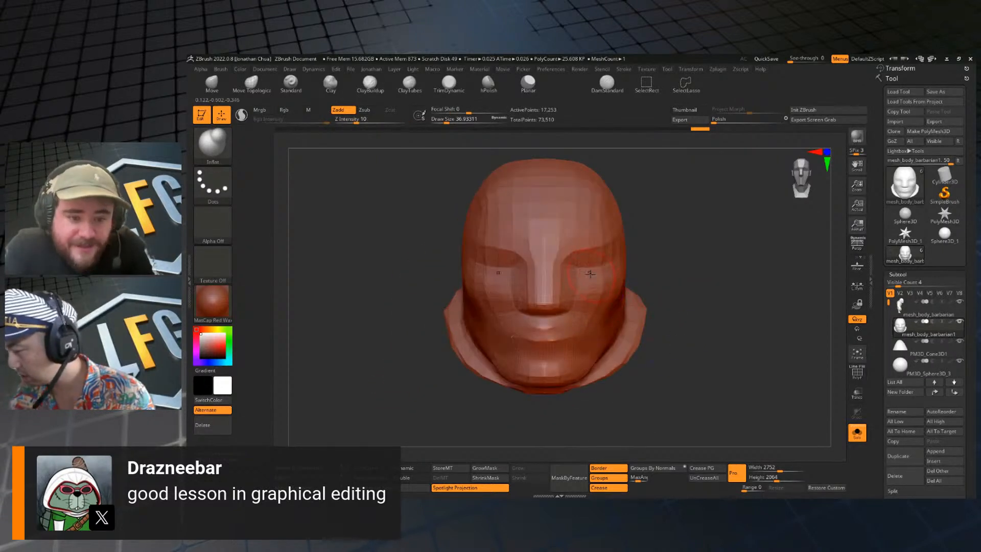
{"action": "key", "text": "shift"}
{"action": "left_click_drag", "start_coordinate": [481, 186], "coordinate": [476, 203], "text": "shift"}
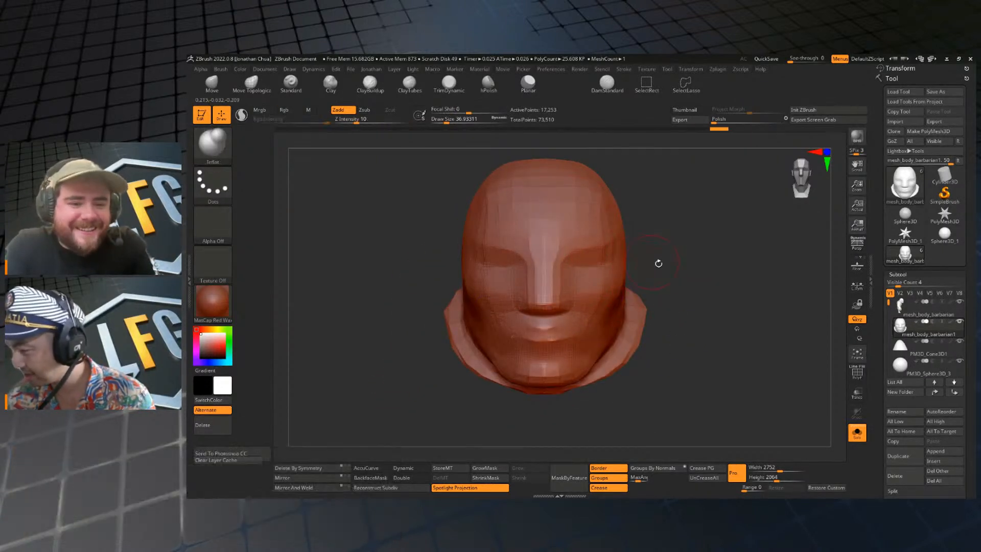
Enlarge the brush draw size to about 65 and then about 97, smoothing the jaw and neck surfaces of the head piece.
{"action": "key", "text": "s"}
{"action": "left_click_drag", "start_coordinate": [664, 269], "coordinate": [672, 240]}
{"action": "left_click_drag", "start_coordinate": [597, 379], "coordinate": [569, 389], "text": "shift"}
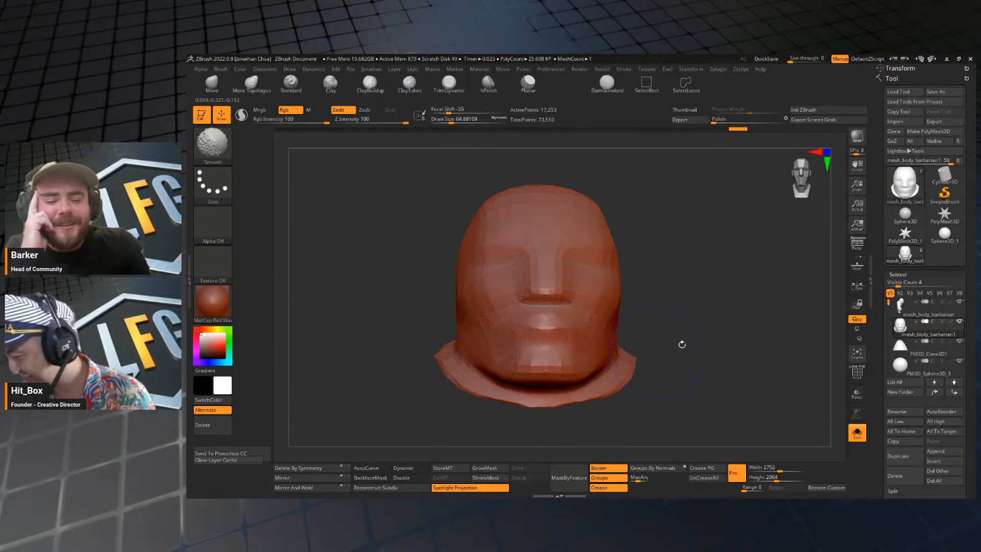
{"action": "left_click_drag", "start_coordinate": [681, 343], "coordinate": [659, 328]}
{"action": "left_click_drag", "start_coordinate": [746, 264], "coordinate": [711, 278]}
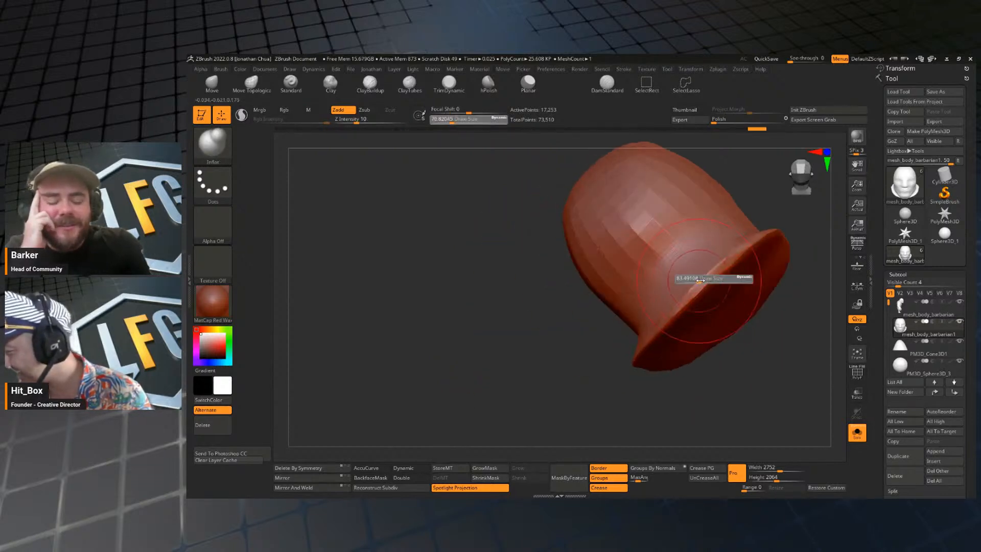
{"action": "key", "text": "shift"}
{"action": "mouse_move", "coordinate": [658, 378]}
{"action": "left_mouse_down"}
{"action": "mouse_move", "coordinate": [646, 390]}
{"action": "mouse_move", "coordinate": [705, 387]}
{"action": "left_mouse_up"}
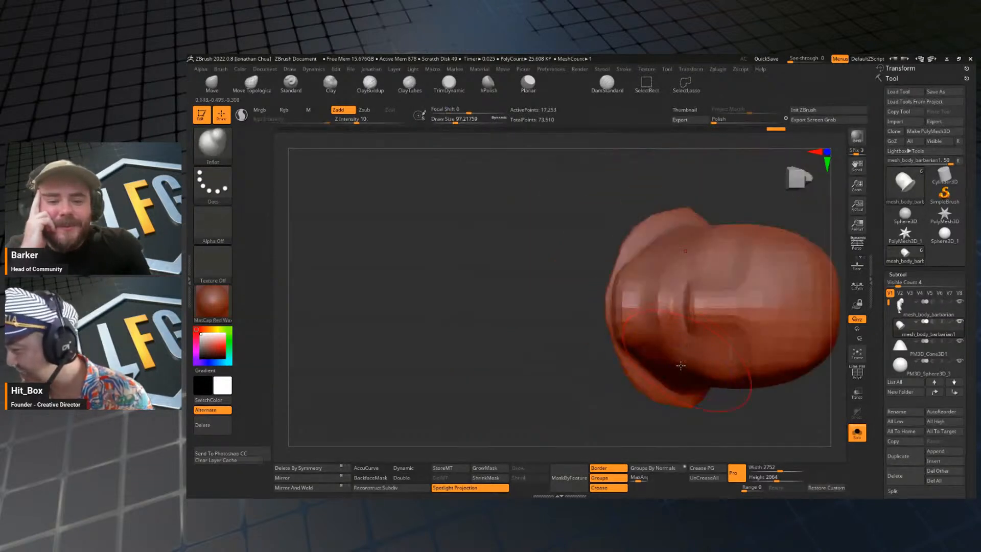
{"action": "mouse_move", "coordinate": [549, 355]}
{"action": "left_mouse_down"}
{"action": "mouse_move", "coordinate": [558, 373]}
{"action": "mouse_move", "coordinate": [543, 328]}
{"action": "mouse_move", "coordinate": [492, 351]}
{"action": "mouse_move", "coordinate": [758, 289]}
{"action": "mouse_move", "coordinate": [728, 346]}
{"action": "left_mouse_up"}
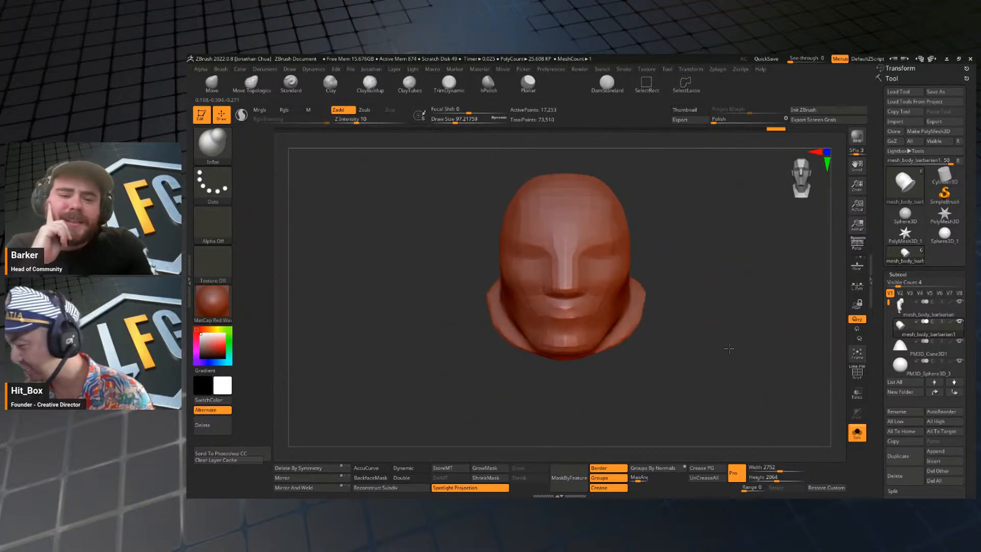
Check the head piece against the full character by briefly leaving Solo mode.
{"action": "left_click", "coordinate": [858, 436]}
{"action": "left_click", "coordinate": [858, 435]}
{"action": "left_click_drag", "start_coordinate": [677, 222], "coordinate": [651, 252], "text": "alt"}
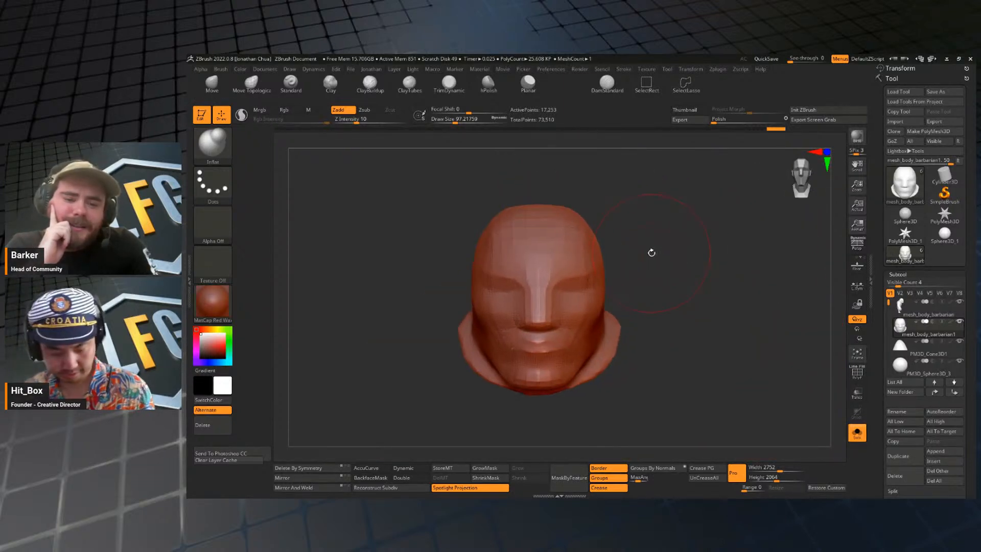
Carve both eye sockets and shape rounded eye forms with the ClayBuildup brush, reducing its draw size to about 41.
{"action": "key", "text": "b"}
{"action": "key", "text": "c"}
{"action": "key", "text": "b"}
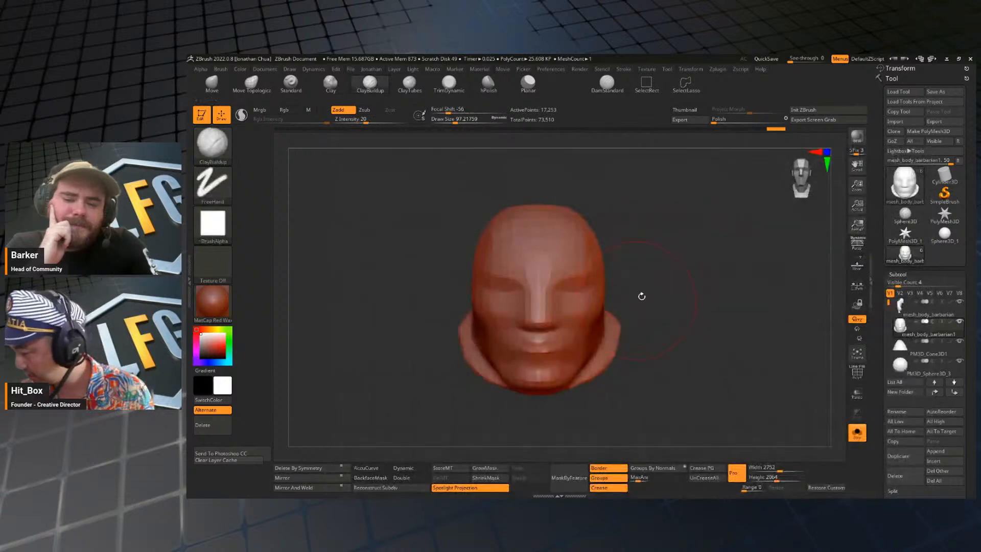
{"action": "key", "text": "s"}
{"action": "key", "text": "s"}
{"action": "mouse_move", "coordinate": [570, 294]}
{"action": "left_mouse_down"}
{"action": "mouse_move", "coordinate": [629, 284]}
{"action": "mouse_move", "coordinate": [575, 293]}
{"action": "mouse_move", "coordinate": [581, 300]}
{"action": "left_mouse_up"}
{"action": "key", "text": "s"}
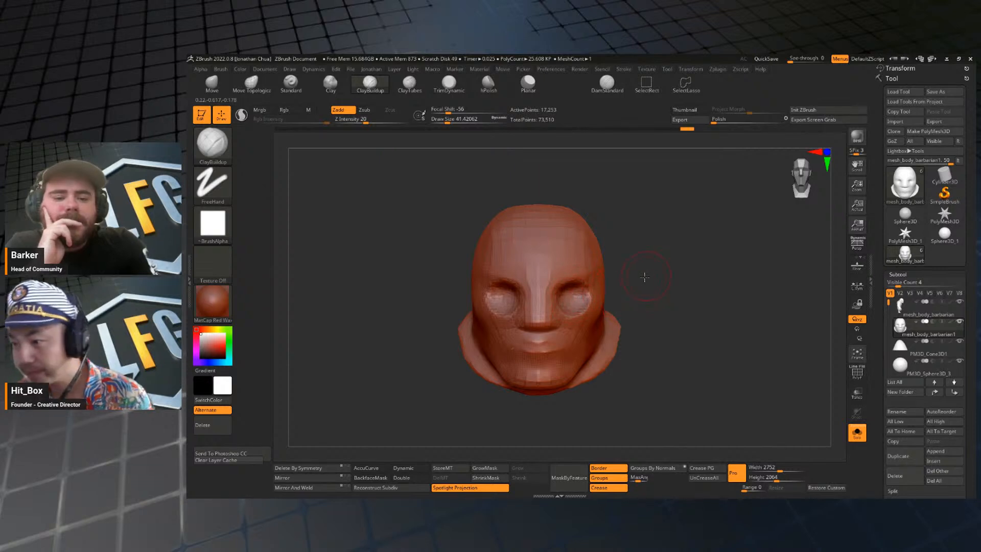
Build up the brow ridges above the eye sockets with the ClayBuildup brush at a draw size of about 33.
{"action": "left_click_drag", "start_coordinate": [643, 278], "coordinate": [642, 290], "text": "alt"}
{"action": "key", "text": "s"}
{"action": "left_click_drag", "start_coordinate": [561, 274], "coordinate": [575, 270]}
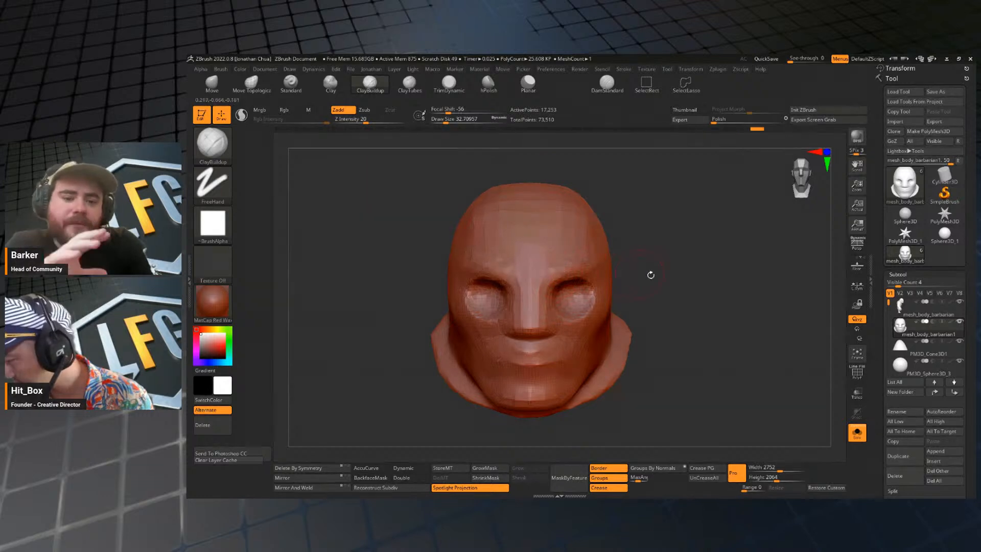
{"action": "mouse_move", "coordinate": [657, 276]}
{"action": "left_mouse_down"}
{"action": "mouse_move", "coordinate": [602, 282]}
{"action": "mouse_move", "coordinate": [579, 271]}
{"action": "mouse_move", "coordinate": [608, 278]}
{"action": "left_mouse_up"}
{"action": "left_click_drag", "start_coordinate": [713, 281], "coordinate": [749, 285], "text": "shift"}
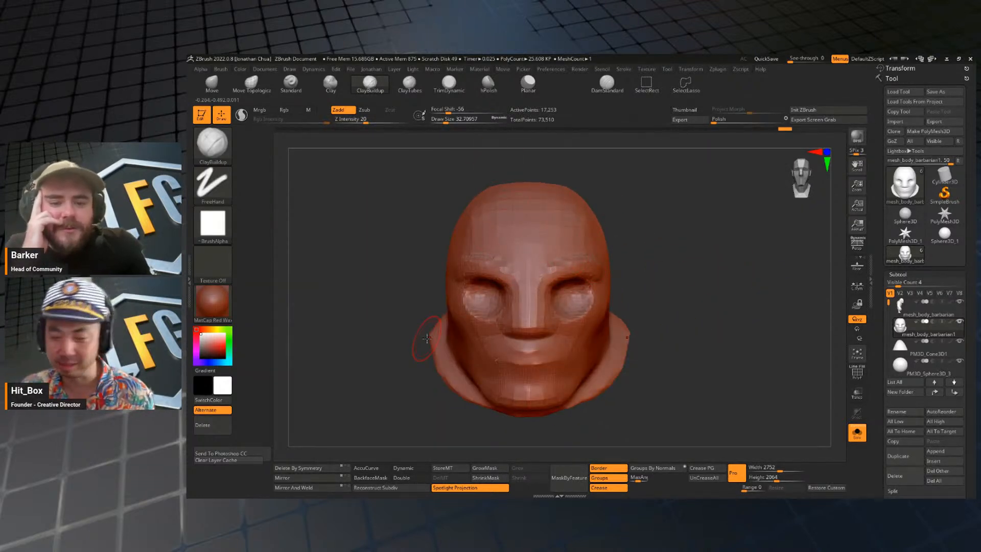
{"action": "left_click_drag", "start_coordinate": [646, 295], "coordinate": [664, 291], "text": "alt"}
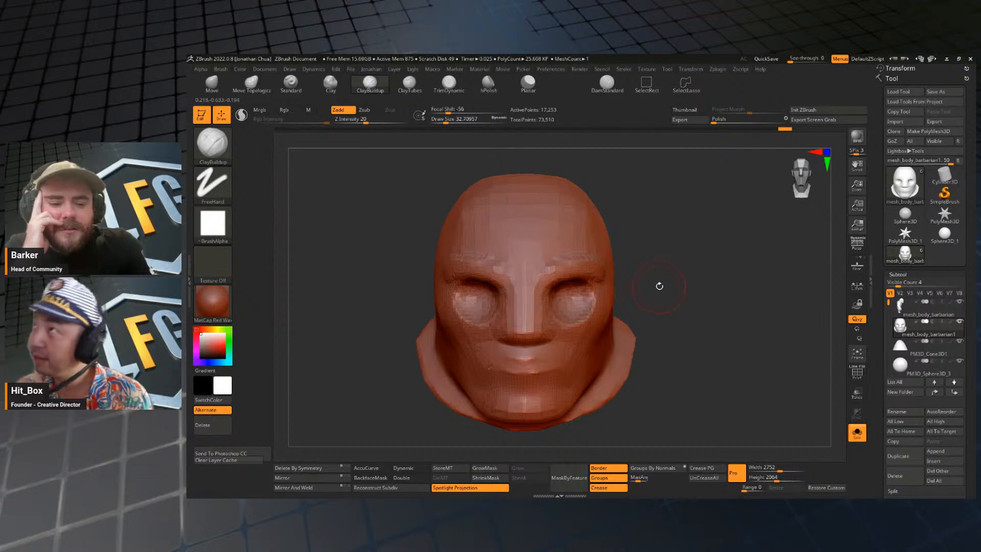
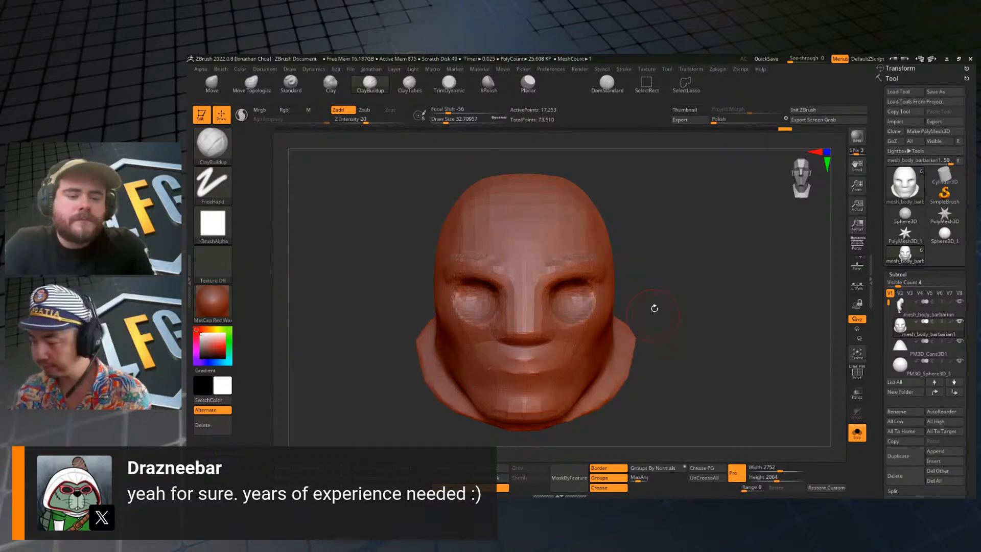
Refine the eye sockets and cheeks of the head piece, smoothing them at a draw size of about 41.
{"action": "mouse_move", "coordinate": [655, 308]}
{"action": "left_mouse_down"}
{"action": "mouse_move", "coordinate": [687, 333]}
{"action": "mouse_move", "coordinate": [684, 274]}
{"action": "mouse_move", "coordinate": [685, 313]}
{"action": "mouse_move", "coordinate": [693, 307]}
{"action": "mouse_move", "coordinate": [659, 304]}
{"action": "mouse_move", "coordinate": [684, 307]}
{"action": "left_mouse_up"}
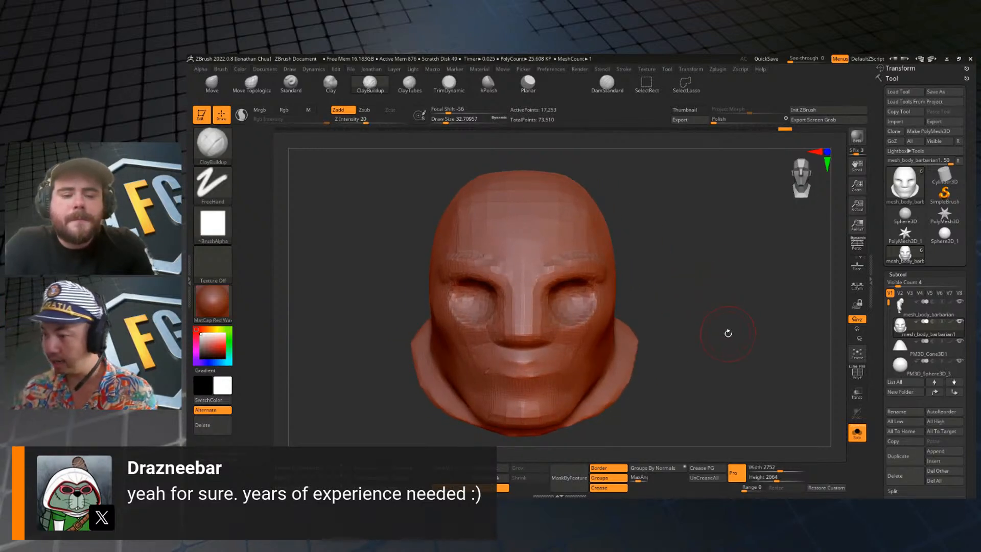
{"action": "left_click_drag", "start_coordinate": [698, 324], "coordinate": [687, 313]}
{"action": "key", "text": "s"}
{"action": "mouse_move", "coordinate": [591, 327]}
{"action": "left_mouse_down"}
{"action": "mouse_move", "coordinate": [605, 316]}
{"action": "mouse_move", "coordinate": [582, 333]}
{"action": "mouse_move", "coordinate": [618, 299]}
{"action": "left_mouse_up"}
{"action": "key", "text": "s"}
{"action": "left_click", "coordinate": [591, 328]}
{"action": "mouse_move", "coordinate": [682, 299]}
{"action": "left_mouse_down", "text": "shift"}
{"action": "mouse_move", "coordinate": [703, 296]}
{"action": "mouse_move", "coordinate": [694, 322]}
{"action": "left_mouse_up", "text": "shift"}
{"action": "key", "text": "shift"}
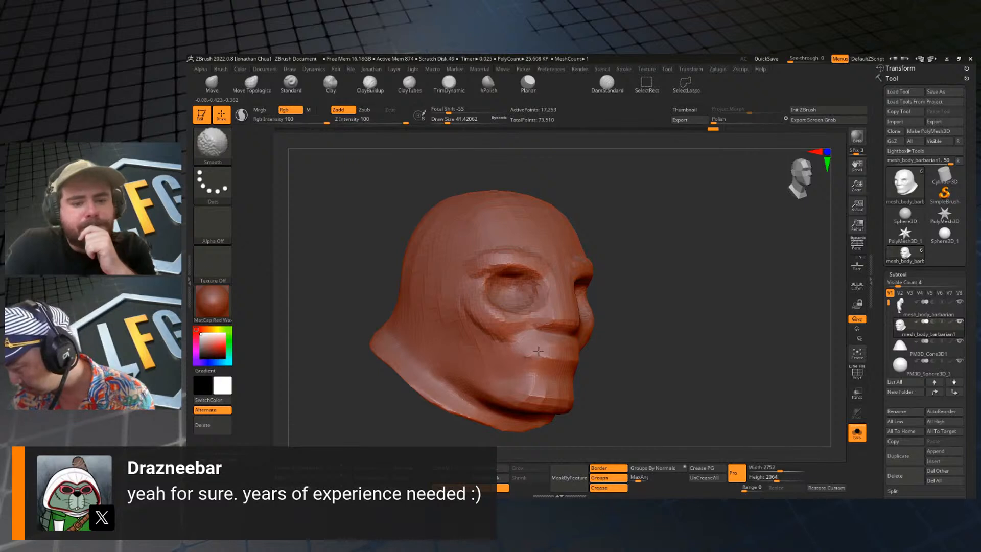
Fill and smooth the mouth and chin area using the ClayBuildup brush at a draw size of about 59.
{"action": "left_click_drag", "start_coordinate": [652, 339], "coordinate": [633, 338], "text": "shift"}
{"action": "key", "text": "]"}
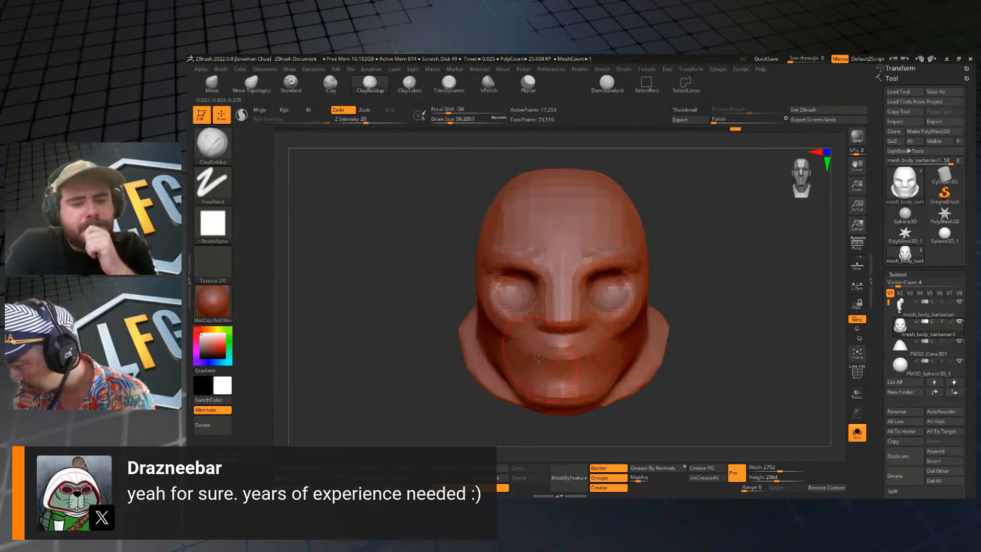
{"action": "mouse_move", "coordinate": [561, 358]}
{"action": "left_mouse_down"}
{"action": "mouse_move", "coordinate": [552, 362]}
{"action": "mouse_move", "coordinate": [568, 369]}
{"action": "left_mouse_up"}
{"action": "mouse_move", "coordinate": [697, 326]}
{"action": "left_mouse_down"}
{"action": "mouse_move", "coordinate": [728, 299]}
{"action": "mouse_move", "coordinate": [655, 286]}
{"action": "mouse_move", "coordinate": [668, 230]}
{"action": "mouse_move", "coordinate": [691, 254]}
{"action": "mouse_move", "coordinate": [700, 286]}
{"action": "mouse_move", "coordinate": [676, 297]}
{"action": "mouse_move", "coordinate": [613, 294]}
{"action": "left_mouse_up"}
Rework the nose area with the ClayBuildup brush, reducing its draw size to about 37 and about 27.
{"action": "key", "text": "["}
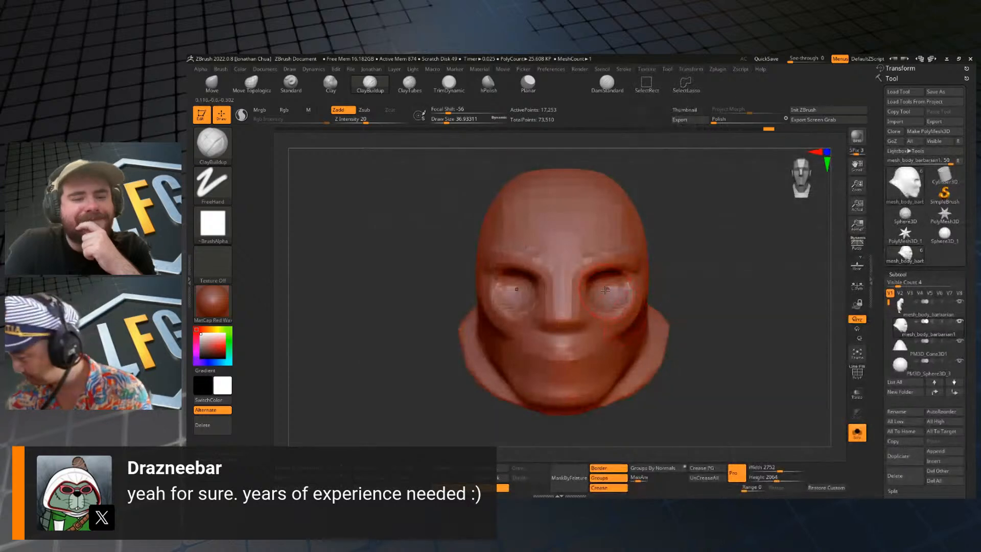
{"action": "key", "text": "["}
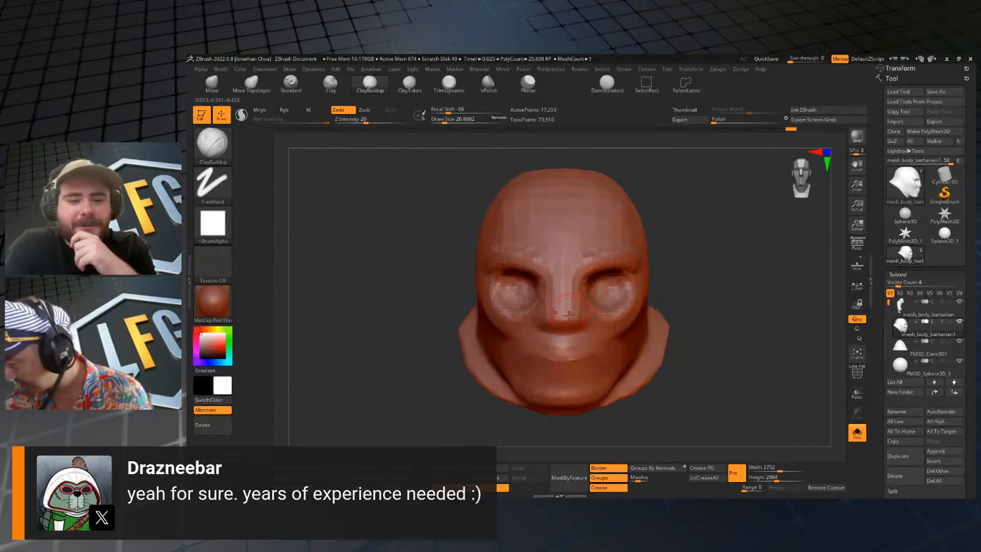
{"action": "key", "text": "s"}
{"action": "left_click_drag", "start_coordinate": [554, 313], "coordinate": [557, 313]}
{"action": "left_click_drag", "start_coordinate": [681, 300], "coordinate": [716, 300]}
{"action": "key", "text": "s"}
{"action": "mouse_move", "coordinate": [641, 329]}
{"action": "left_mouse_down"}
{"action": "mouse_move", "coordinate": [669, 325]}
{"action": "mouse_move", "coordinate": [641, 325]}
{"action": "left_mouse_up"}
{"action": "key", "text": "b"}
{"action": "key", "text": "m"}
{"action": "key", "text": "v"}
{"action": "key", "text": "b"}
{"action": "key", "text": "c"}
{"action": "key", "text": "b"}
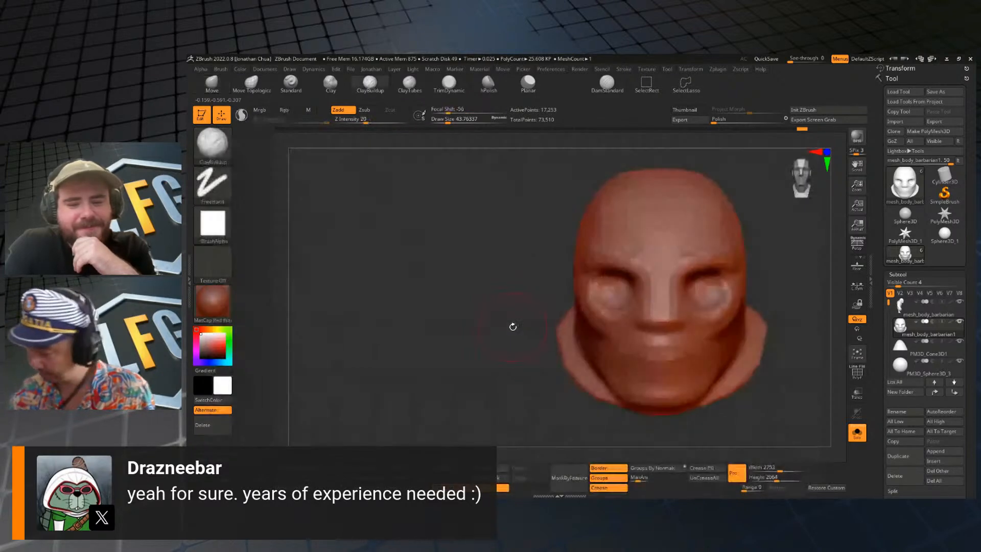
Carve a skull-like triangular nasal cavity into the nose with the ClayBuildup brush at draw sizes of about 13 and 25.
{"action": "left_click_drag", "start_coordinate": [783, 268], "coordinate": [728, 280], "text": "alt"}
{"action": "key", "text": "s"}
{"action": "left_click_drag", "start_coordinate": [607, 308], "coordinate": [603, 309]}
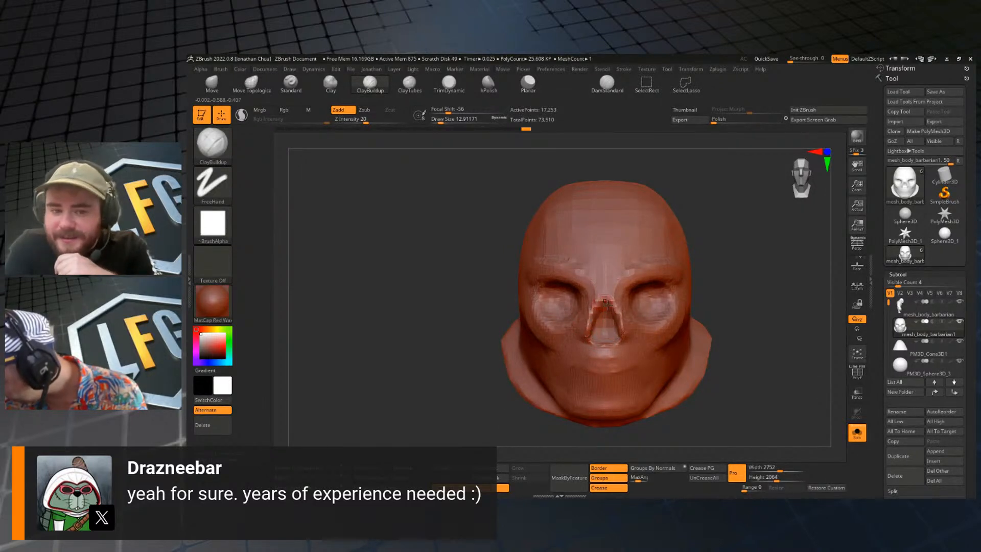
{"action": "left_click_drag", "start_coordinate": [607, 304], "coordinate": [611, 307]}
{"action": "left_click_drag", "start_coordinate": [753, 288], "coordinate": [682, 296]}
{"action": "key", "text": "s"}
{"action": "left_click_drag", "start_coordinate": [617, 326], "coordinate": [621, 326]}
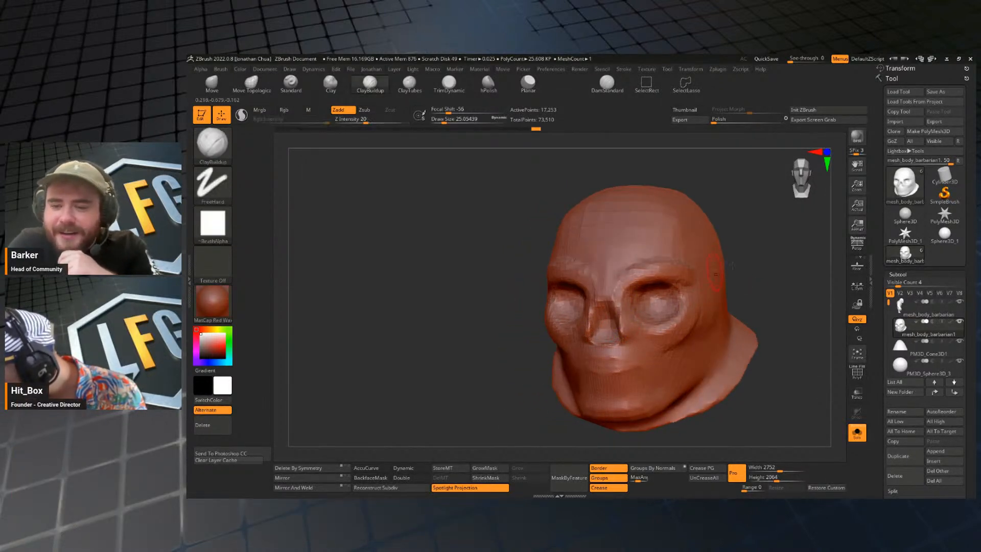
Deepen and clean up the nasal cavity with the ClayBuildup brush at a draw size of about 20.
{"action": "left_click_drag", "start_coordinate": [735, 265], "coordinate": [766, 265], "text": "shift"}
{"action": "key", "text": "s"}
{"action": "mouse_move", "coordinate": [606, 318]}
{"action": "left_mouse_down"}
{"action": "mouse_move", "coordinate": [602, 330]}
{"action": "mouse_move", "coordinate": [602, 312]}
{"action": "left_mouse_up"}
{"action": "key", "text": "s"}
{"action": "key", "text": "shift"}
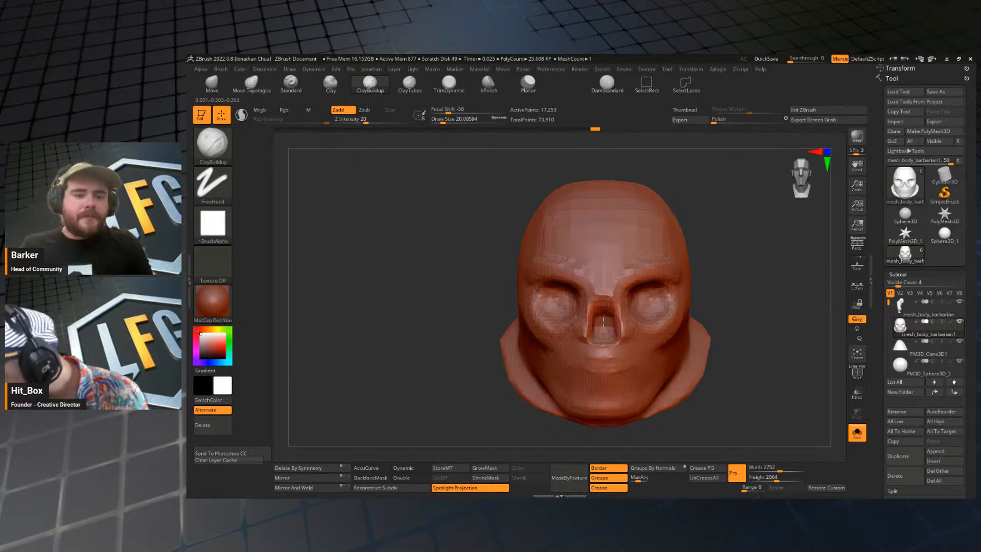
Pinch the upper end of the nasal cavity into a point with the Move brush at draw sizes of about 27 and 49.
{"action": "key", "text": "b"}
{"action": "key", "text": "m"}
{"action": "key", "text": "v"}
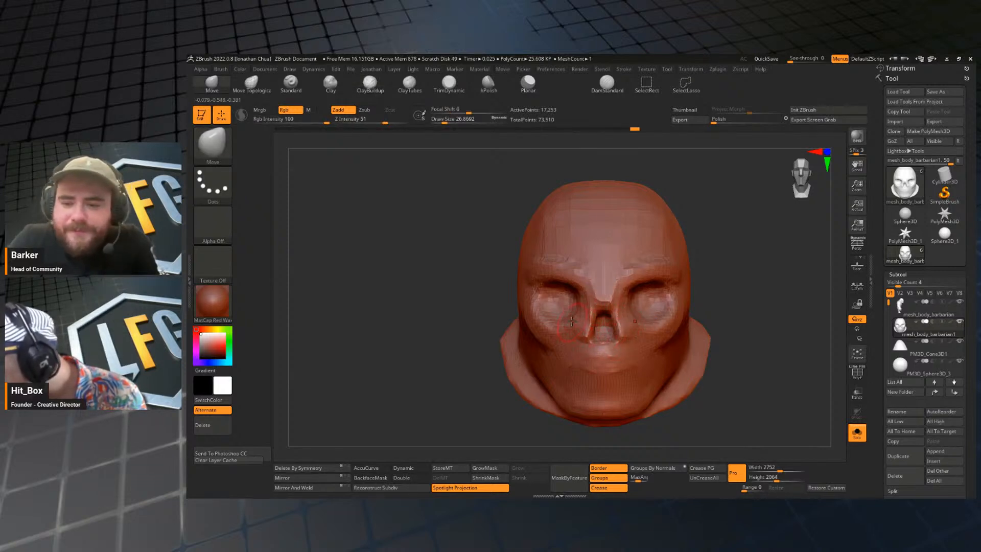
{"action": "key", "text": "s"}
{"action": "left_click", "coordinate": [640, 307]}
{"action": "mouse_move", "coordinate": [634, 301]}
{"action": "left_mouse_down"}
{"action": "mouse_move", "coordinate": [627, 294]}
{"action": "mouse_move", "coordinate": [659, 283]}
{"action": "mouse_move", "coordinate": [638, 290]}
{"action": "left_mouse_up"}
{"action": "key", "text": "s"}
{"action": "left_click", "coordinate": [658, 307]}
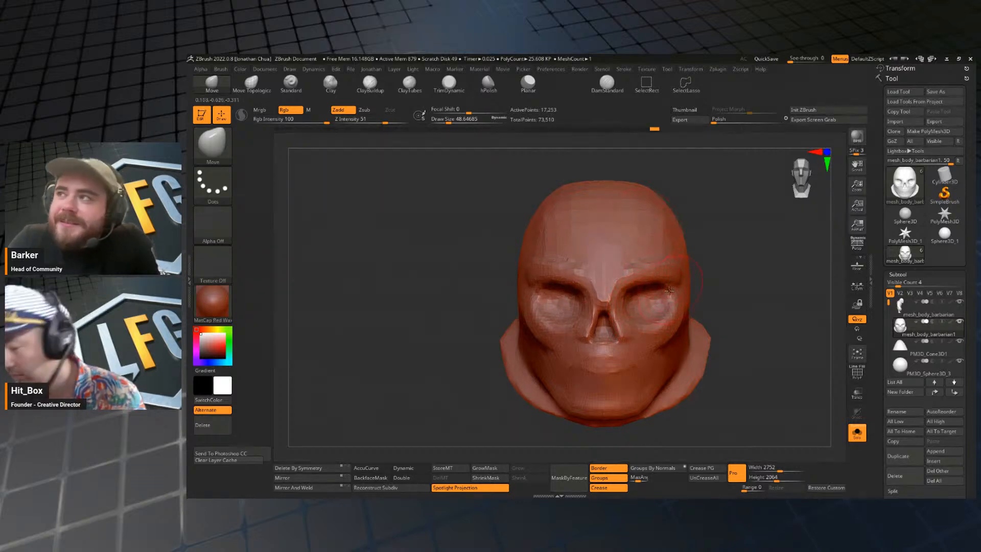
Reshape the eye sockets and their outer edges with the Move brush at a draw size of about 54.
{"action": "key", "text": "s"}
{"action": "left_click", "coordinate": [664, 290]}
{"action": "mouse_move", "coordinate": [615, 323]}
{"action": "left_mouse_down"}
{"action": "mouse_move", "coordinate": [662, 313]}
{"action": "mouse_move", "coordinate": [660, 300]}
{"action": "left_mouse_up"}
{"action": "key", "text": "s"}
{"action": "left_click", "coordinate": [636, 315]}
{"action": "key", "text": "s"}
{"action": "left_click", "coordinate": [657, 308]}
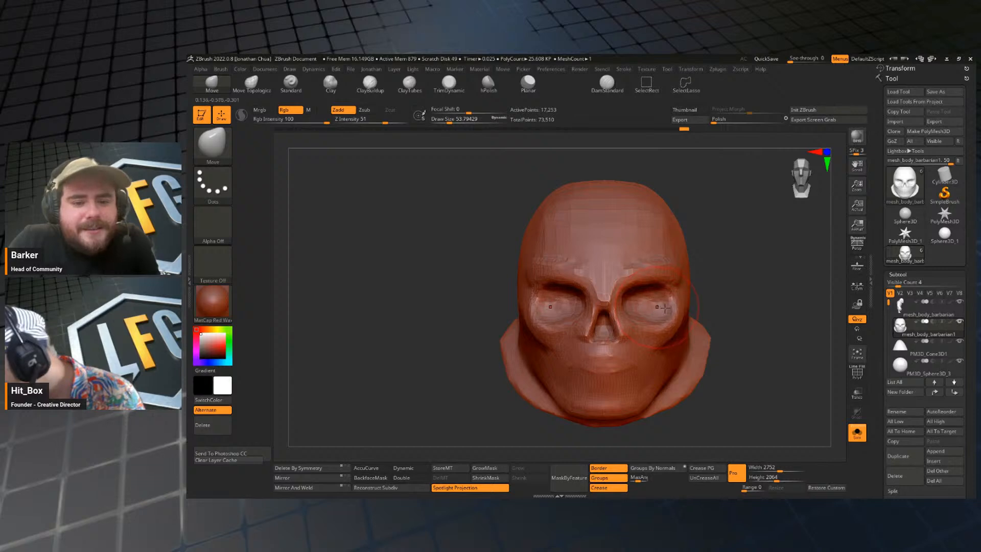
Build up the cheekbones and upper jaw below the nasal cavity with the ClayBuildup brush at a draw size of about 35.
{"action": "left_click_drag", "start_coordinate": [754, 306], "coordinate": [687, 299]}
{"action": "key", "text": "b"}
{"action": "key", "text": "c"}
{"action": "key", "text": "b"}
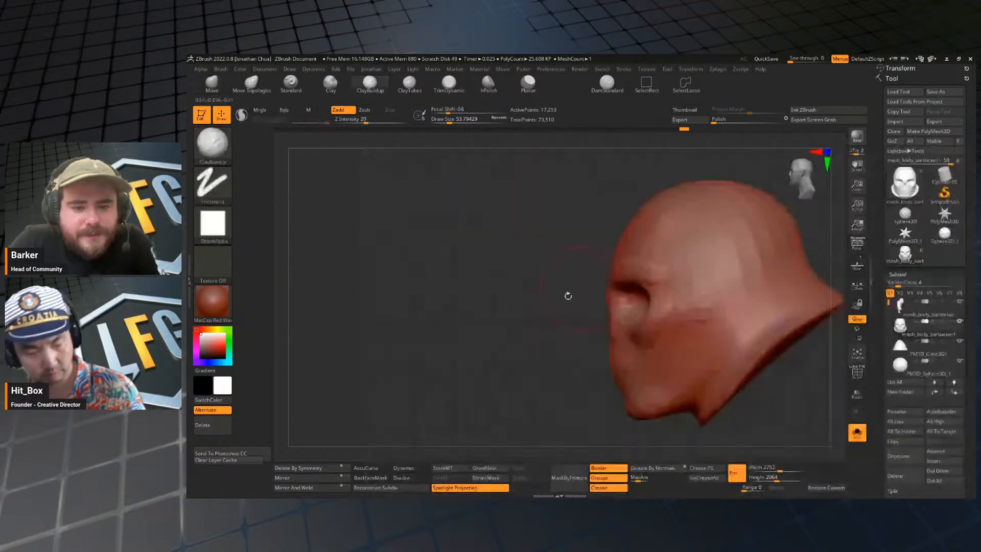
{"action": "mouse_move", "coordinate": [532, 384]}
{"action": "left_mouse_down"}
{"action": "mouse_move", "coordinate": [651, 324]}
{"action": "mouse_move", "coordinate": [662, 336]}
{"action": "left_mouse_up"}
{"action": "key", "text": "s"}
{"action": "left_click", "coordinate": [648, 325]}
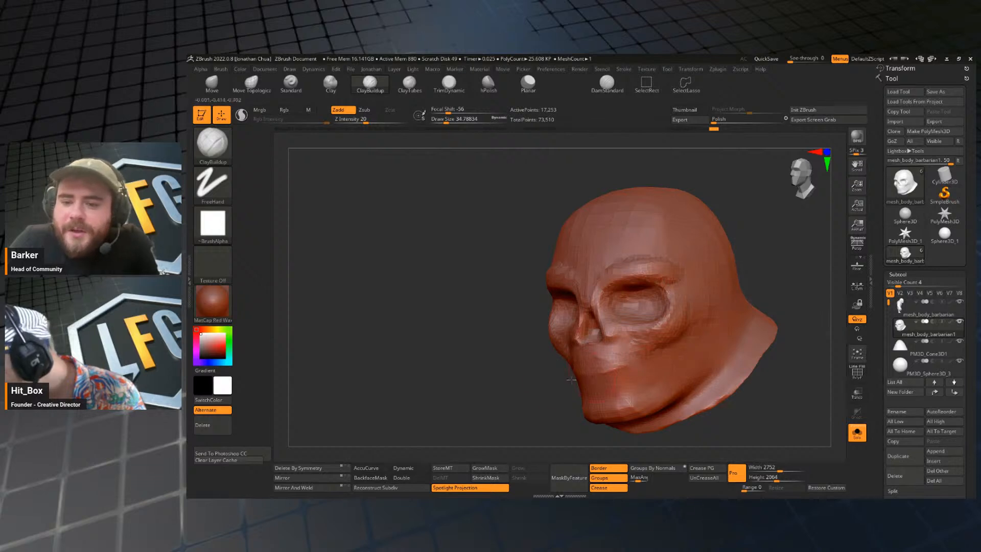
{"action": "mouse_move", "coordinate": [571, 380]}
{"action": "left_mouse_down"}
{"action": "mouse_move", "coordinate": [744, 280]}
{"action": "mouse_move", "coordinate": [694, 286]}
{"action": "left_mouse_up"}
{"action": "key", "text": "s"}
Adjust the nasal opening, eye sockets and cheekbones from the front with the Move brush at a draw size of about 49.
{"action": "key", "text": "s"}
{"action": "left_click_drag", "start_coordinate": [646, 312], "coordinate": [639, 296]}
{"action": "key", "text": "b"}
{"action": "key", "text": "m"}
{"action": "key", "text": "v"}
{"action": "mouse_move", "coordinate": [703, 319]}
{"action": "left_mouse_down"}
{"action": "mouse_move", "coordinate": [737, 302]}
{"action": "mouse_move", "coordinate": [675, 298]}
{"action": "mouse_move", "coordinate": [726, 236]}
{"action": "mouse_move", "coordinate": [729, 248]}
{"action": "mouse_move", "coordinate": [710, 228]}
{"action": "mouse_move", "coordinate": [736, 329]}
{"action": "mouse_move", "coordinate": [771, 350]}
{"action": "mouse_move", "coordinate": [690, 324]}
{"action": "left_mouse_up"}
{"action": "key", "text": "s"}
{"action": "mouse_move", "coordinate": [594, 326]}
{"action": "left_mouse_down"}
{"action": "mouse_move", "coordinate": [584, 327]}
{"action": "mouse_move", "coordinate": [595, 326]}
{"action": "mouse_move", "coordinate": [592, 337]}
{"action": "left_mouse_up"}
{"action": "key", "text": "s"}
{"action": "key", "text": "s"}
{"action": "left_click_drag", "start_coordinate": [591, 332], "coordinate": [633, 335]}
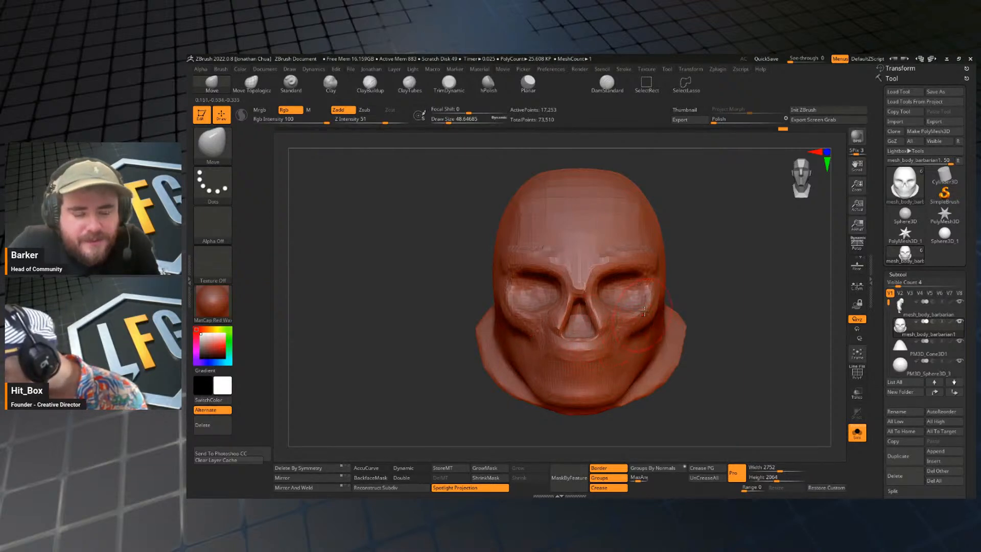
Refine the skull face's cheeks and upper jaw from several angles with the Move brush at a draw size of about 37.
{"action": "key", "text": "bracketright"}
{"action": "mouse_move", "coordinate": [717, 297]}
{"action": "left_mouse_down", "text": "alt"}
{"action": "mouse_move", "coordinate": [709, 272]}
{"action": "mouse_move", "coordinate": [733, 279]}
{"action": "mouse_move", "coordinate": [734, 289]}
{"action": "mouse_move", "coordinate": [676, 278]}
{"action": "mouse_move", "coordinate": [689, 311]}
{"action": "mouse_move", "coordinate": [679, 302]}
{"action": "left_mouse_up", "text": "alt"}
{"action": "key", "text": "s"}
{"action": "left_click_drag", "start_coordinate": [562, 326], "coordinate": [558, 327]}
{"action": "left_click_drag", "start_coordinate": [651, 327], "coordinate": [740, 323]}
{"action": "left_click_drag", "start_coordinate": [740, 323], "coordinate": [725, 310]}
Cut a mouth line across the front of the jaw with the DamStandard brush at a draw size of about 35.
{"action": "key", "text": "b"}
{"action": "key", "text": "d"}
{"action": "key", "text": "s"}
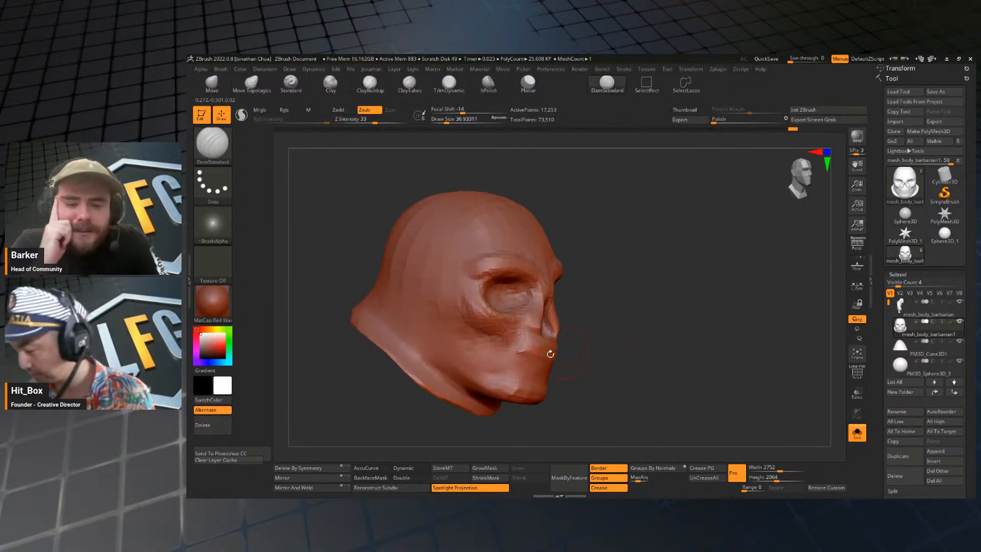
{"action": "key", "text": "s"}
{"action": "mouse_move", "coordinate": [550, 354]}
{"action": "left_mouse_down"}
{"action": "mouse_move", "coordinate": [521, 355]}
{"action": "mouse_move", "coordinate": [555, 365]}
{"action": "left_mouse_up"}
{"action": "key", "text": "s"}
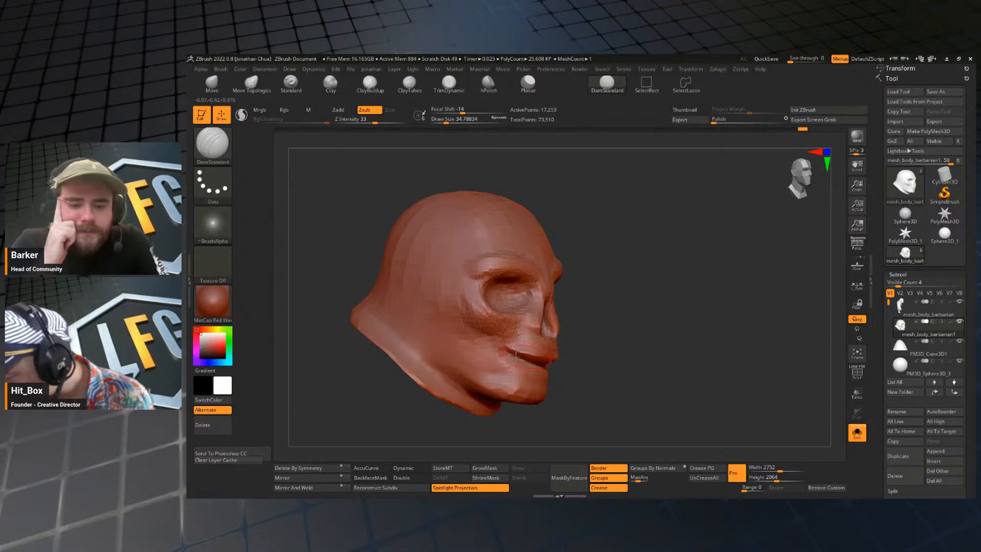
{"action": "left_click_drag", "start_coordinate": [616, 365], "coordinate": [430, 370]}
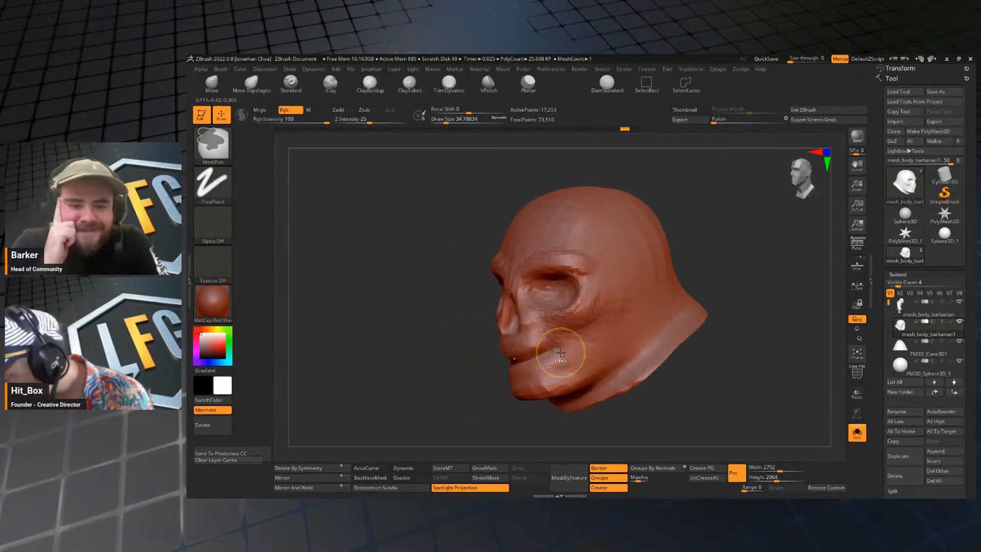
Undo the mouth-line strokes and recarve a wide mouth groove with the DamStandard brush, raising its draw size to about 44.
{"action": "key", "text": "ctrl+z"}
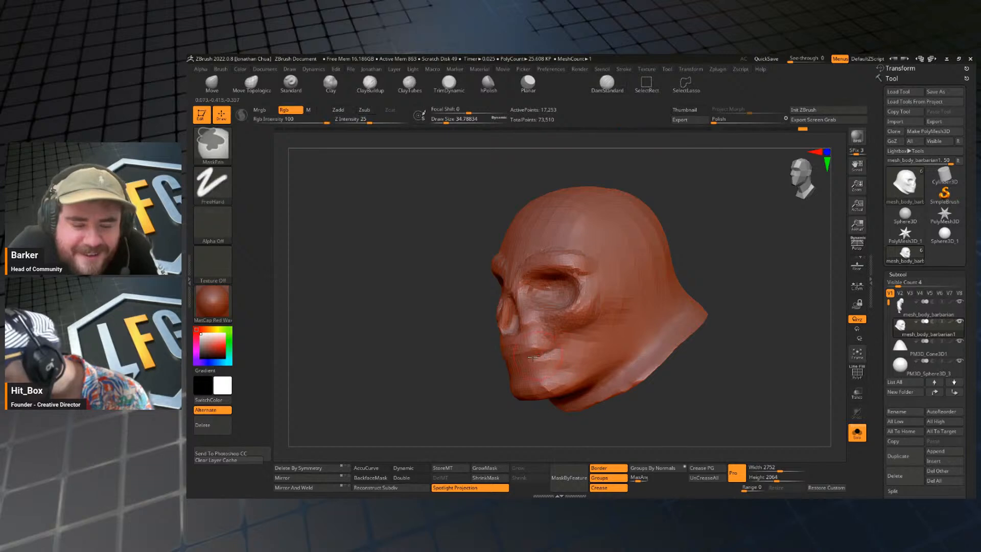
{"action": "left_click_drag", "start_coordinate": [419, 378], "coordinate": [528, 390]}
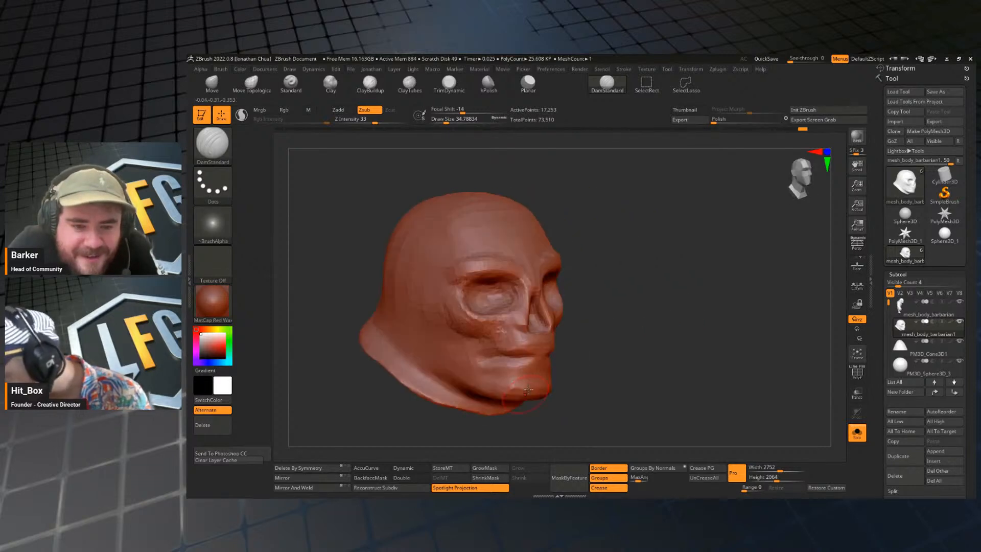
{"action": "key", "text": "ctrl+z"}
{"action": "key", "text": "ctrl+z"}
{"action": "key", "text": "ctrl+z"}
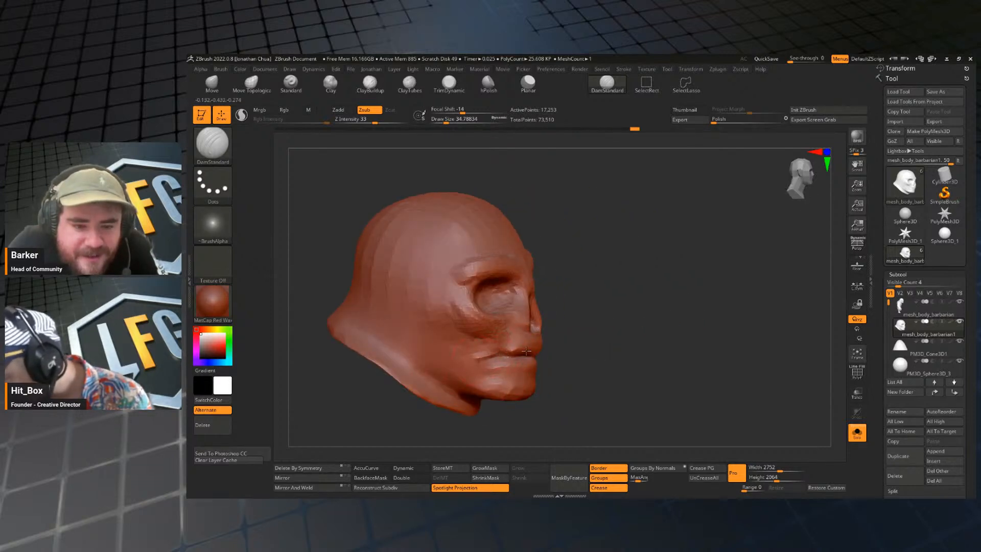
{"action": "key", "text": "ctrl+z"}
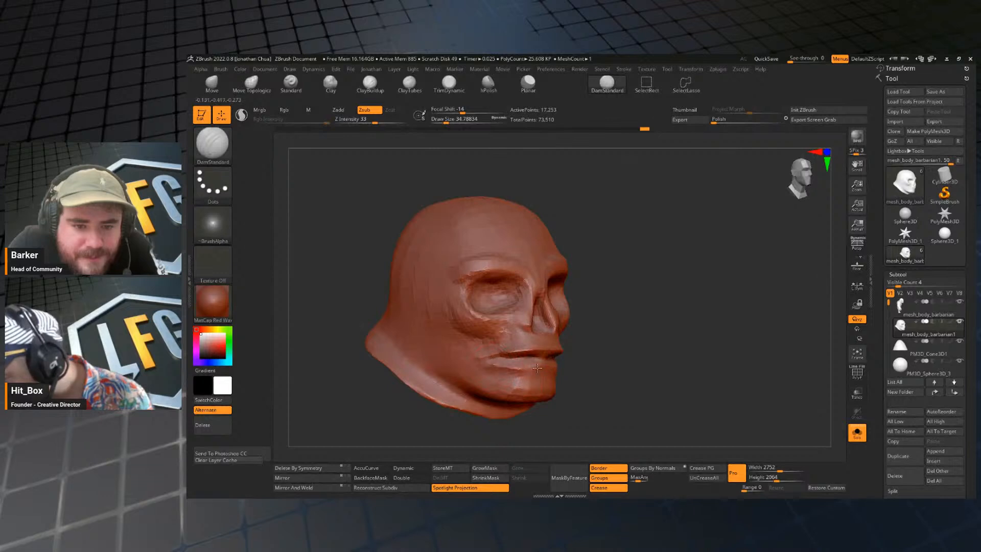
{"action": "left_click_drag", "start_coordinate": [633, 351], "coordinate": [536, 359]}
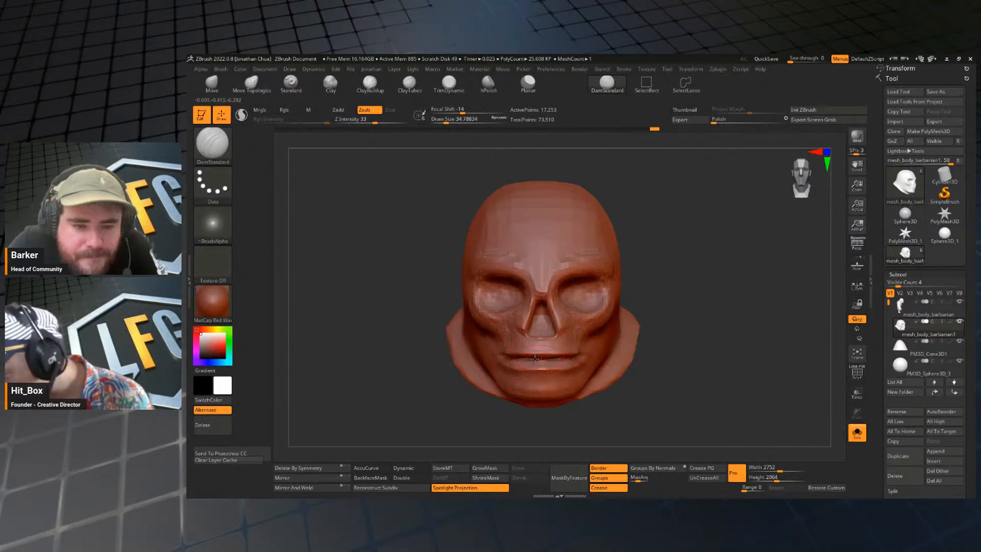
{"action": "left_click_drag", "start_coordinate": [631, 343], "coordinate": [567, 347]}
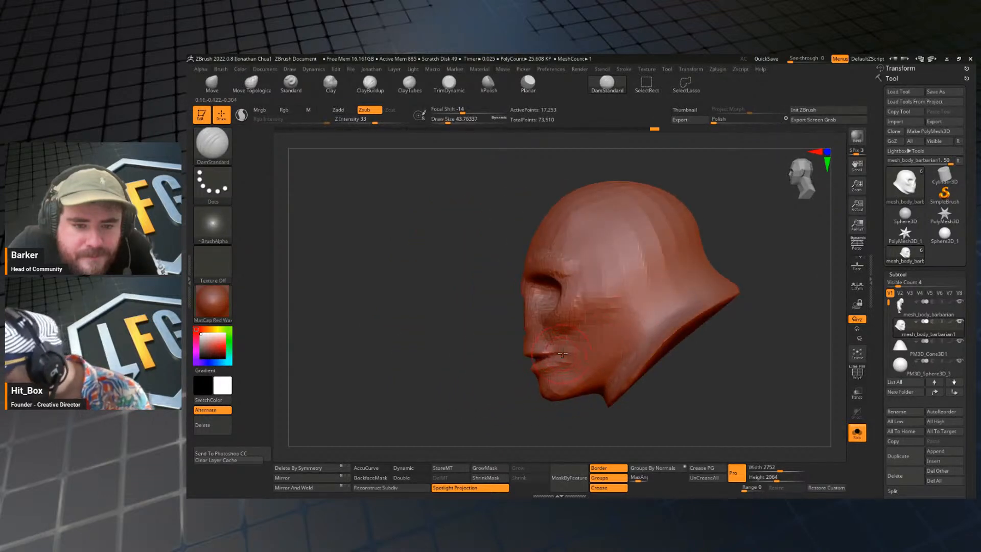
Shape the lips and mouth profile with the Move brush at draw sizes of about 27 and 44.
{"action": "key", "text": "b"}
{"action": "key", "text": "m"}
{"action": "key", "text": "v"}
{"action": "left_click_drag", "start_coordinate": [475, 379], "coordinate": [558, 389]}
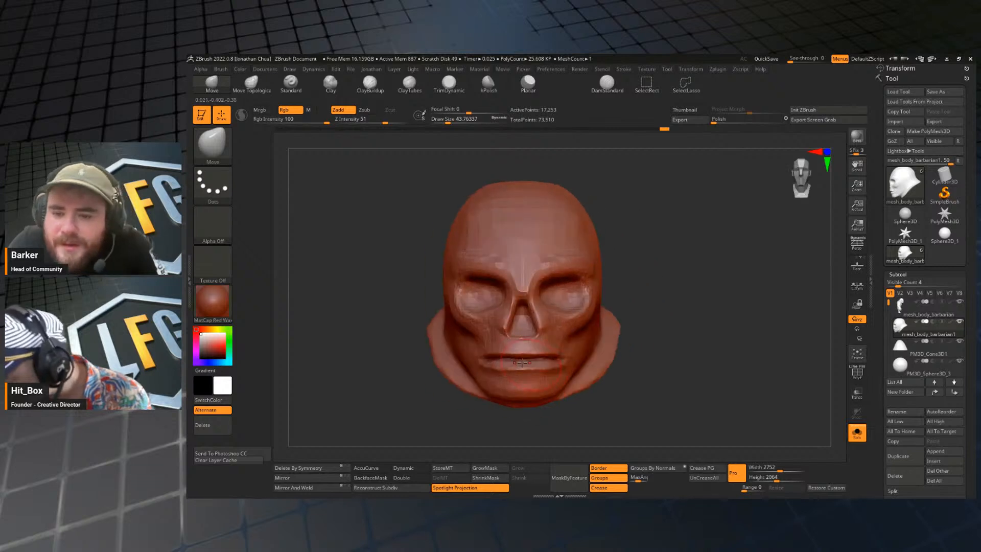
{"action": "left_click_drag", "start_coordinate": [651, 328], "coordinate": [713, 320]}
{"action": "key", "text": "bracketleft"}
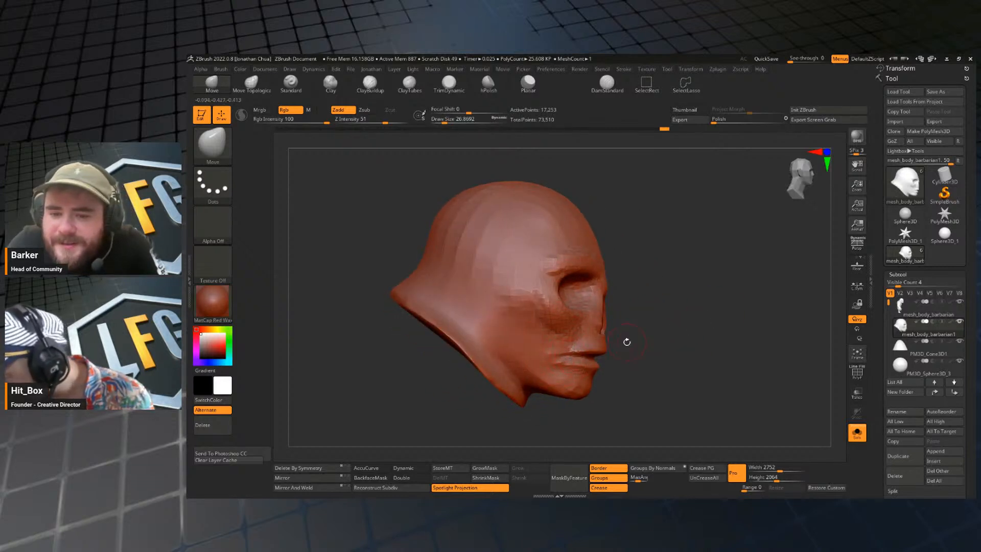
{"action": "left_click_drag", "start_coordinate": [627, 342], "coordinate": [621, 296]}
{"action": "key", "text": "bracketright"}
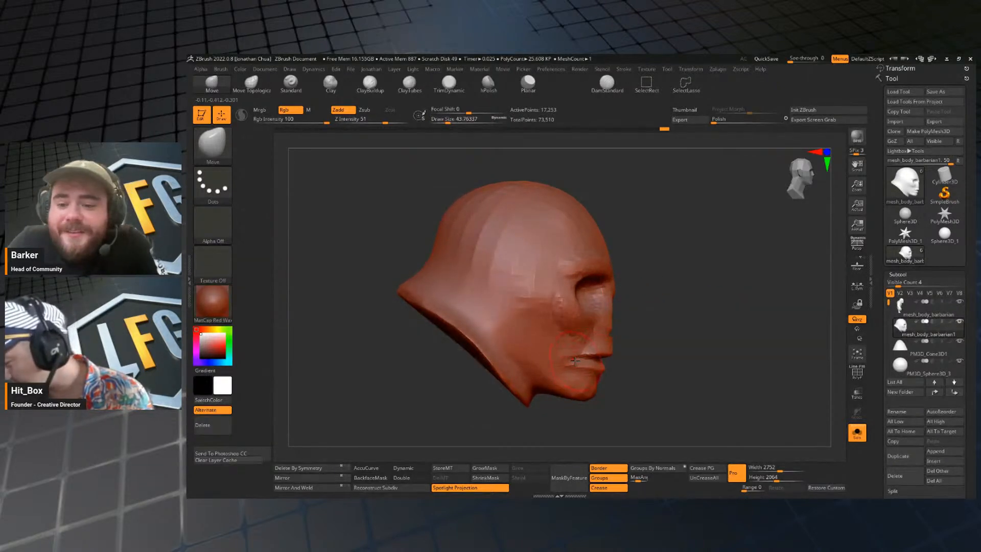
Adjust the corners of the mouth from the side and front with the Move brush at a draw size of about 44.
{"action": "left_click_drag", "start_coordinate": [575, 361], "coordinate": [636, 356]}
{"action": "left_click_drag", "start_coordinate": [571, 364], "coordinate": [576, 362], "text": "shift"}
{"action": "left_click_drag", "start_coordinate": [661, 361], "coordinate": [610, 362], "text": "shift"}
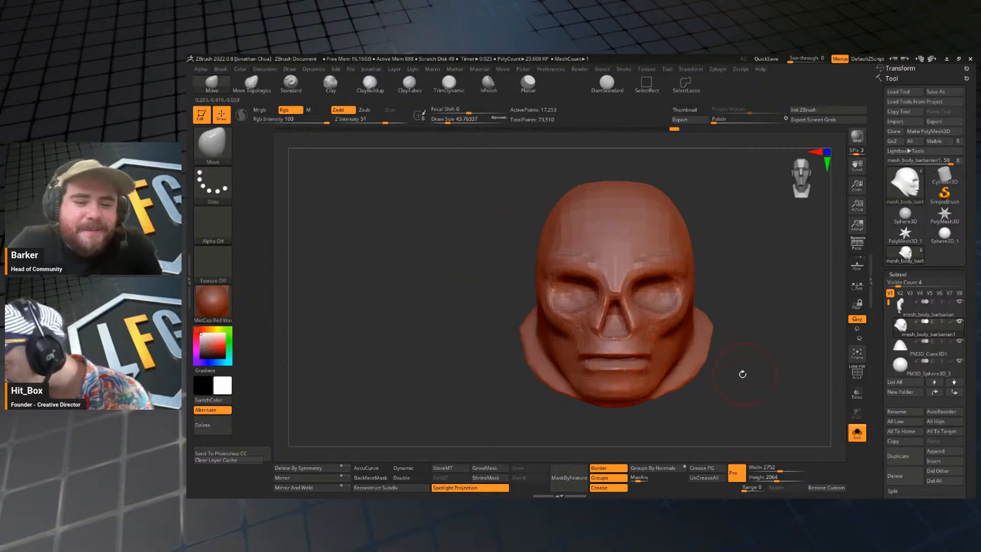
{"action": "left_click_drag", "start_coordinate": [742, 374], "coordinate": [618, 353]}
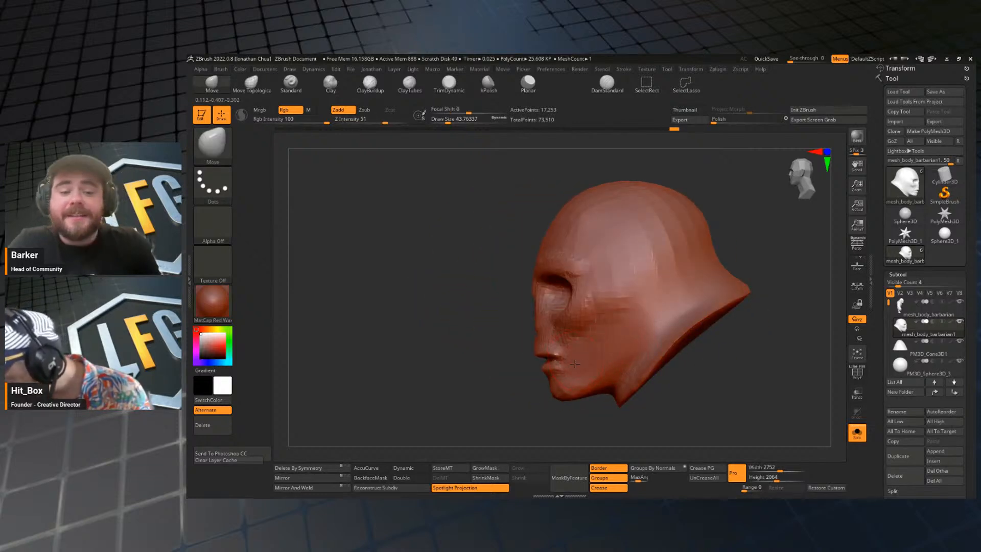
{"action": "left_click_drag", "start_coordinate": [473, 398], "coordinate": [639, 398]}
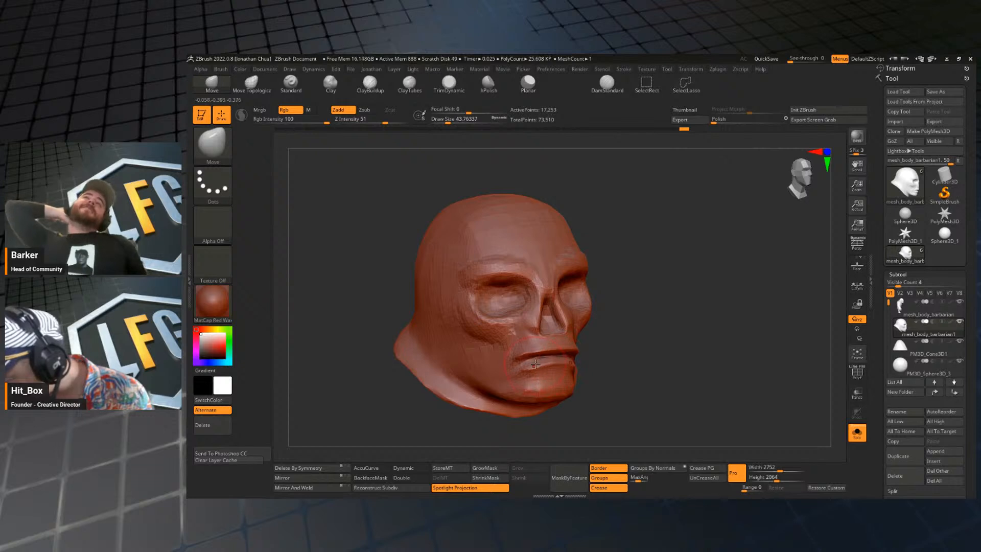
Smooth the jaw and bend the mouth into a downturned curve with the Move brush, reducing its draw size to about 29.
{"action": "left_click_drag", "start_coordinate": [644, 352], "coordinate": [586, 348]}
{"action": "left_click_drag", "start_coordinate": [687, 351], "coordinate": [616, 352], "text": "shift"}
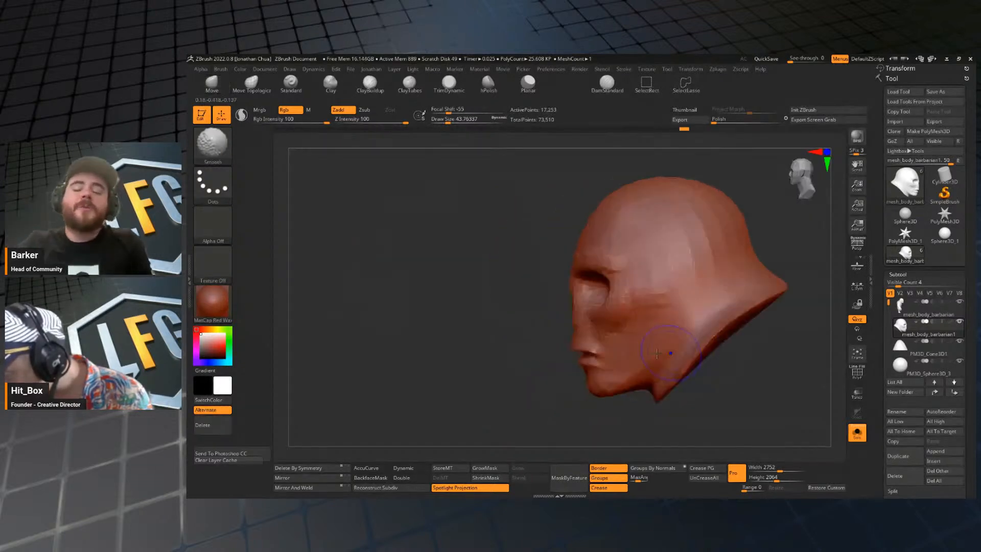
{"action": "left_click_drag", "start_coordinate": [533, 406], "coordinate": [631, 383], "text": "shift"}
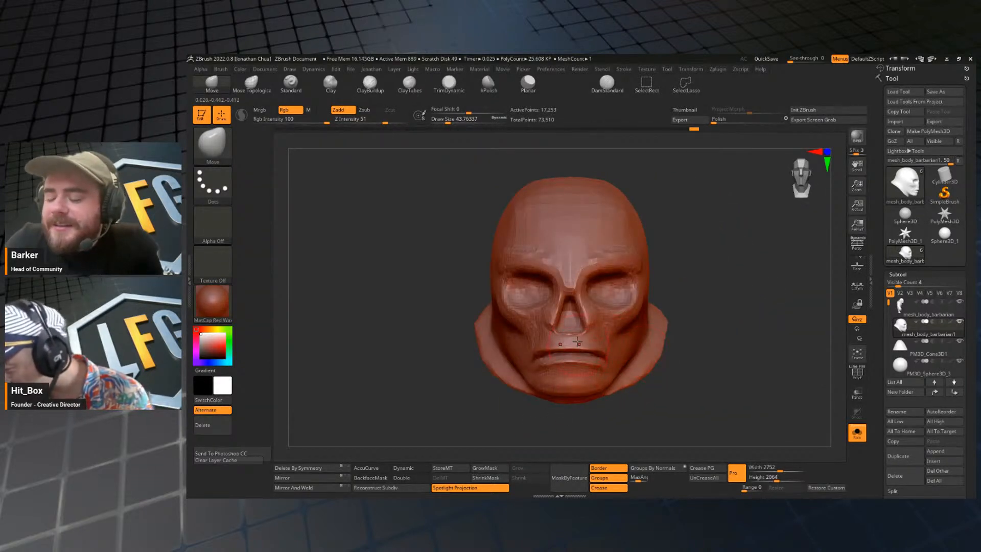
{"action": "key", "text": "s"}
{"action": "left_click_drag", "start_coordinate": [590, 326], "coordinate": [587, 326]}
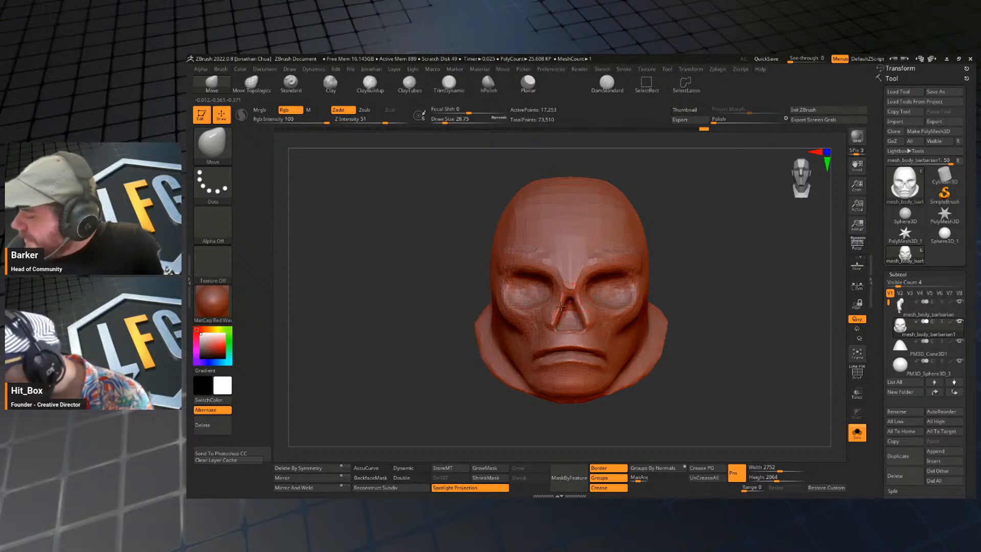
Sharpen the lower edges of the nasal cavity with the DamStandard brush at draw sizes of about 17 and 29.
{"action": "mouse_move", "coordinate": [646, 307]}
{"action": "left_mouse_down"}
{"action": "mouse_move", "coordinate": [721, 291]}
{"action": "mouse_move", "coordinate": [683, 306]}
{"action": "mouse_move", "coordinate": [694, 278]}
{"action": "mouse_move", "coordinate": [661, 317]}
{"action": "mouse_move", "coordinate": [656, 345]}
{"action": "left_mouse_up"}
{"action": "key", "text": "b"}
{"action": "key", "text": "d"}
{"action": "key", "text": "s"}
{"action": "key", "text": "s"}
{"action": "left_click_drag", "start_coordinate": [562, 330], "coordinate": [558, 329]}
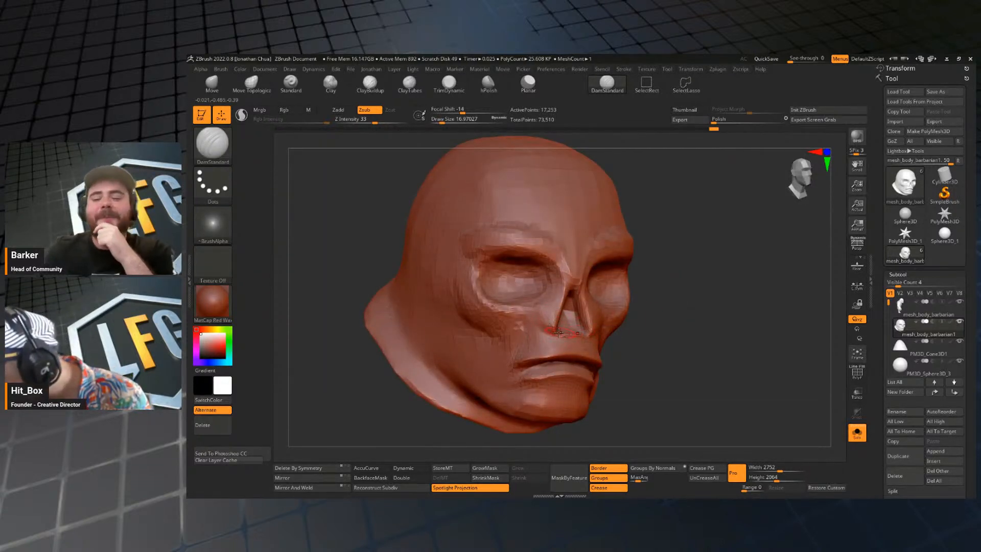
{"action": "left_click_drag", "start_coordinate": [671, 328], "coordinate": [604, 324], "text": "shift"}
{"action": "key", "text": "s"}
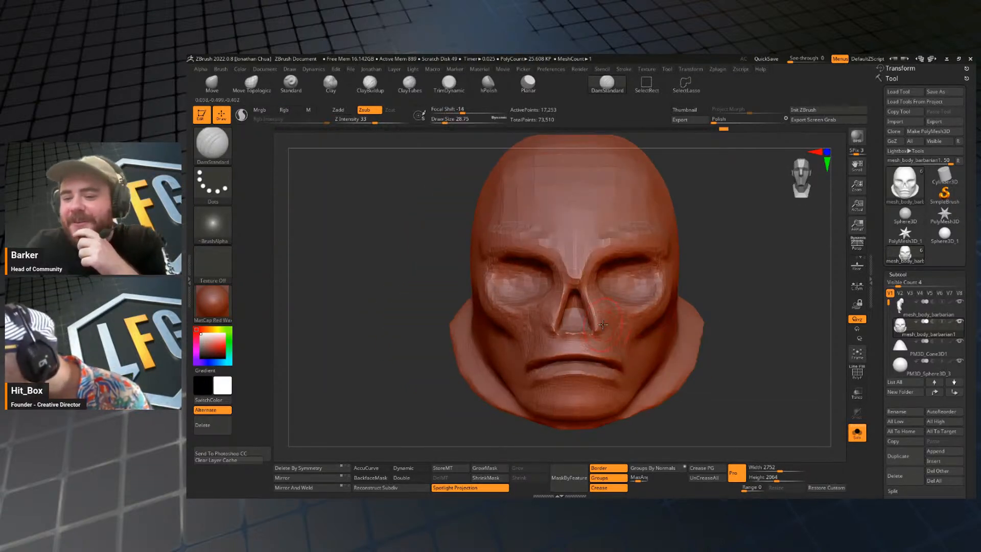
Build up the cheek and brow forms around the eye sockets with the ClayBuildup brush at a draw size of about 29.
{"action": "mouse_move", "coordinate": [733, 326]}
{"action": "left_mouse_down"}
{"action": "mouse_move", "coordinate": [704, 322]}
{"action": "mouse_move", "coordinate": [753, 313]}
{"action": "left_mouse_up"}
{"action": "key", "text": "b"}
{"action": "key", "text": "c"}
{"action": "key", "text": "b"}
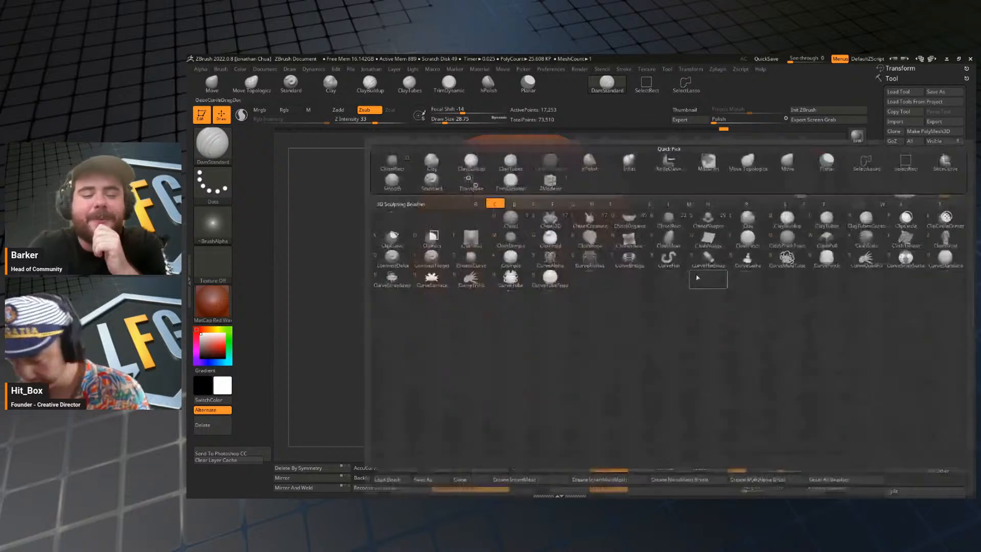
{"action": "left_click_drag", "start_coordinate": [697, 334], "coordinate": [707, 333]}
{"action": "left_click_drag", "start_coordinate": [544, 337], "coordinate": [690, 331]}
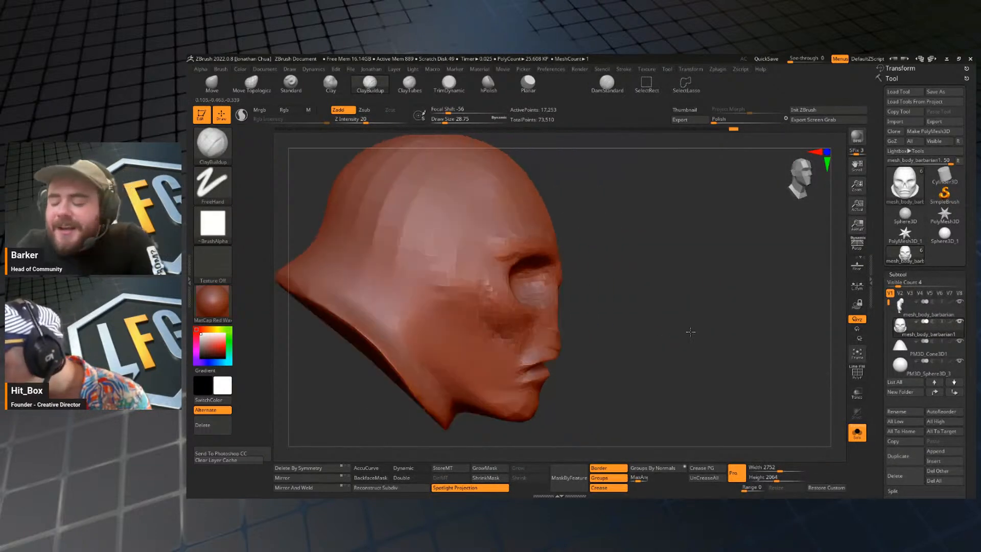
{"action": "key", "text": "s"}
{"action": "mouse_move", "coordinate": [620, 320]}
{"action": "left_mouse_down"}
{"action": "mouse_move", "coordinate": [630, 320]}
{"action": "mouse_move", "coordinate": [620, 298]}
{"action": "left_mouse_up"}
Crease the brow above the eye sockets with the DamStandard brush at draw sizes of about 71 and 17.
{"action": "key", "text": "b"}
{"action": "key", "text": "d"}
{"action": "key", "text": "s"}
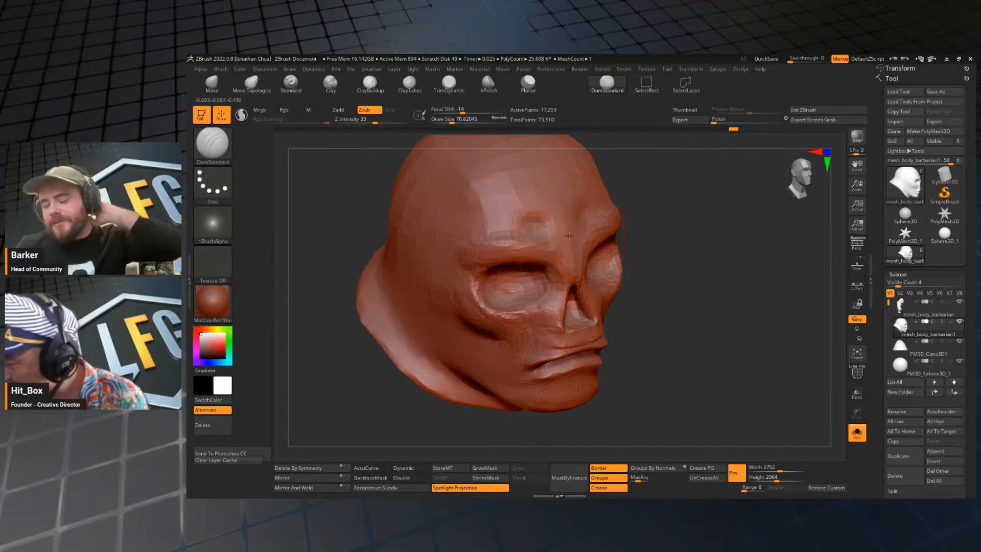
{"action": "key", "text": "s"}
{"action": "left_click_drag", "start_coordinate": [554, 234], "coordinate": [538, 228]}
{"action": "key", "text": "s"}
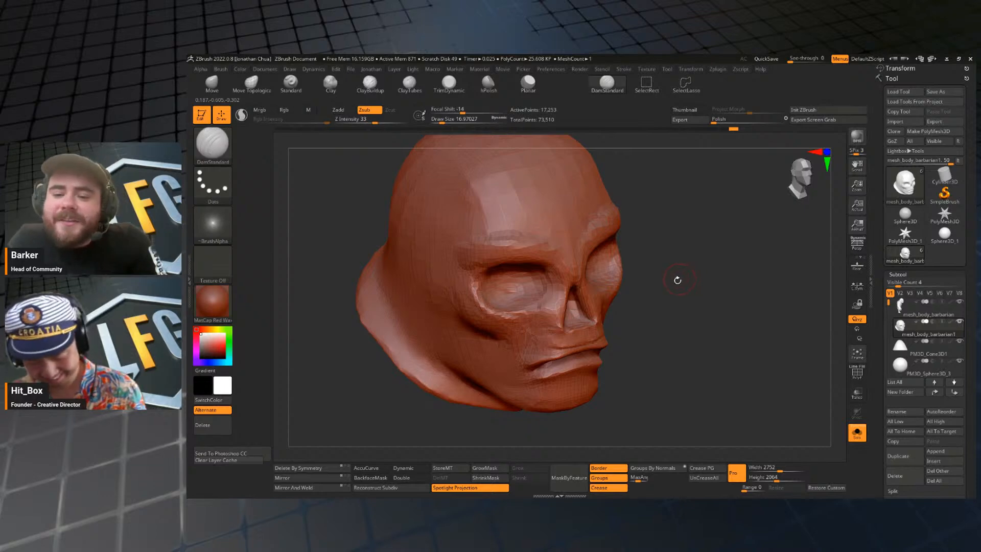
Subdivide the head mesh and build up the brow ridge with the ClayBuildup brush at a draw size of about 37.
{"action": "key", "text": "b"}
{"action": "key", "text": "c"}
{"action": "key", "text": "b"}
{"action": "left_click_drag", "start_coordinate": [728, 304], "coordinate": [682, 301], "text": "shift"}
{"action": "key", "text": "s"}
{"action": "left_click_drag", "start_coordinate": [588, 261], "coordinate": [586, 251]}
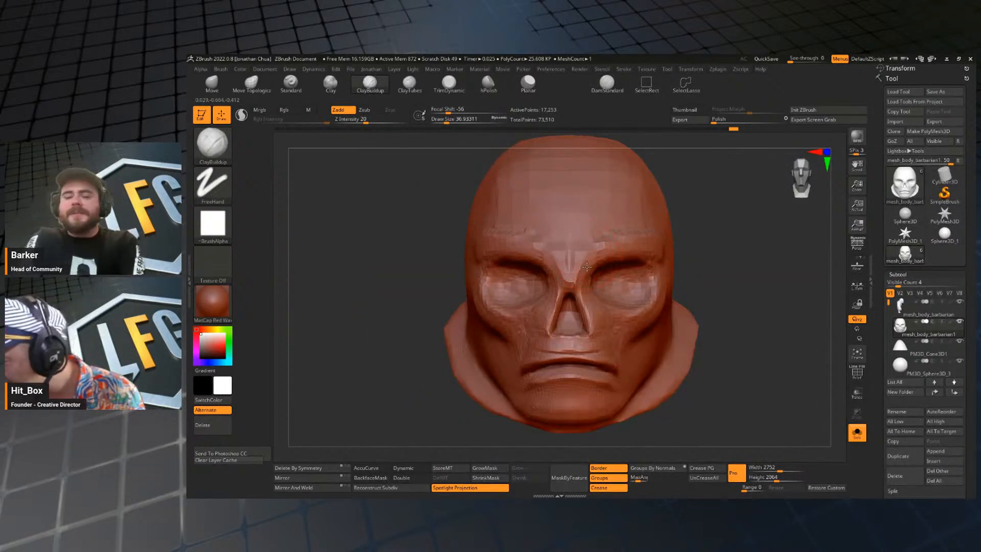
{"action": "left_click_drag", "start_coordinate": [728, 285], "coordinate": [705, 253], "text": "alt"}
{"action": "key", "text": "ctrl+d"}
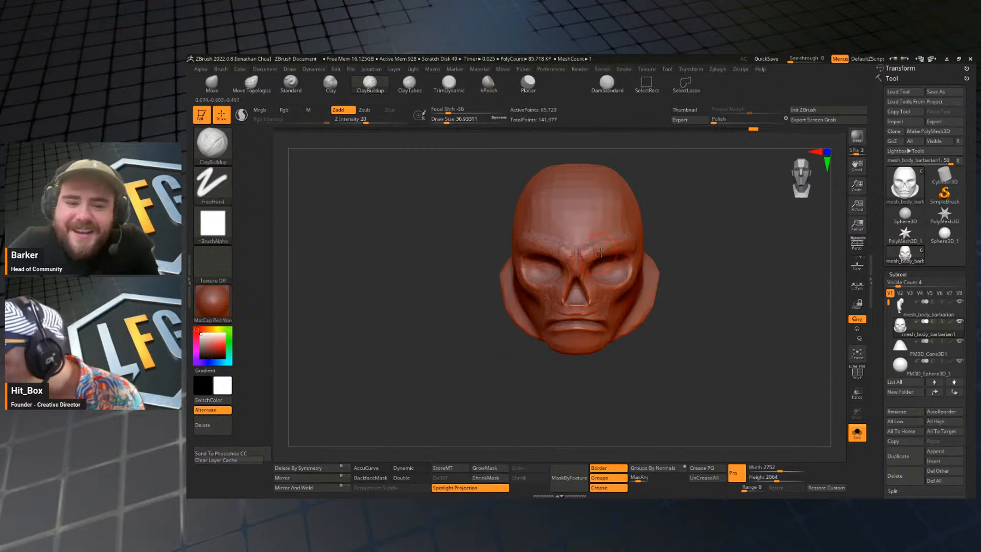
{"action": "mouse_move", "coordinate": [670, 286]}
{"action": "left_mouse_down"}
{"action": "mouse_move", "coordinate": [669, 260]}
{"action": "mouse_move", "coordinate": [590, 266]}
{"action": "mouse_move", "coordinate": [646, 260]}
{"action": "left_mouse_up"}
{"action": "left_click_drag", "start_coordinate": [756, 284], "coordinate": [731, 287]}
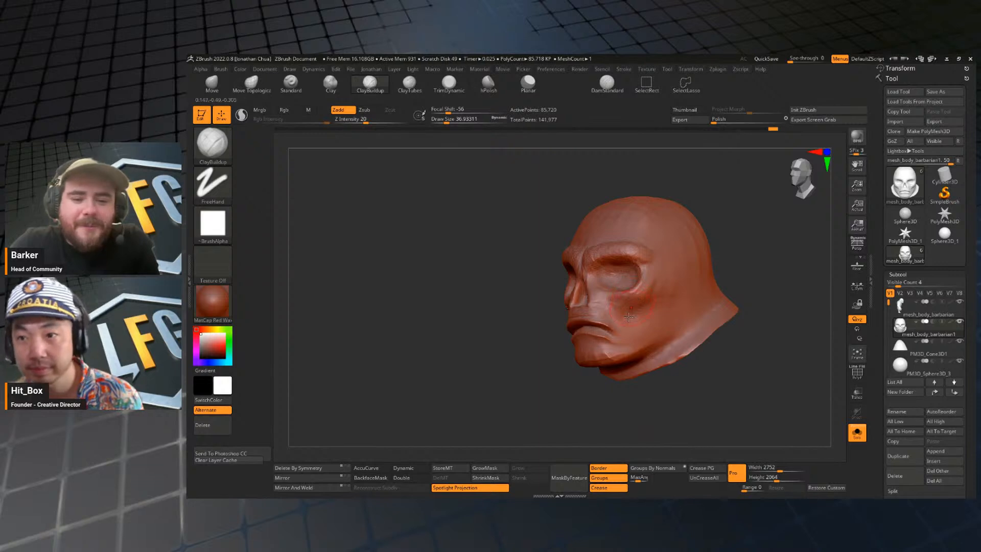
Define the outer eye socket and cheekbone edges with the DamStandard brush at a draw size of about 20.
{"action": "mouse_move", "coordinate": [599, 388]}
{"action": "left_mouse_down", "text": "shift"}
{"action": "mouse_move", "coordinate": [637, 381]}
{"action": "mouse_move", "coordinate": [678, 354]}
{"action": "mouse_move", "coordinate": [671, 327]}
{"action": "mouse_move", "coordinate": [652, 317]}
{"action": "mouse_move", "coordinate": [667, 289]}
{"action": "left_mouse_up", "text": "shift"}
{"action": "key", "text": "b"}
{"action": "key", "text": "d"}
{"action": "key", "text": "s"}
{"action": "key", "text": "s"}
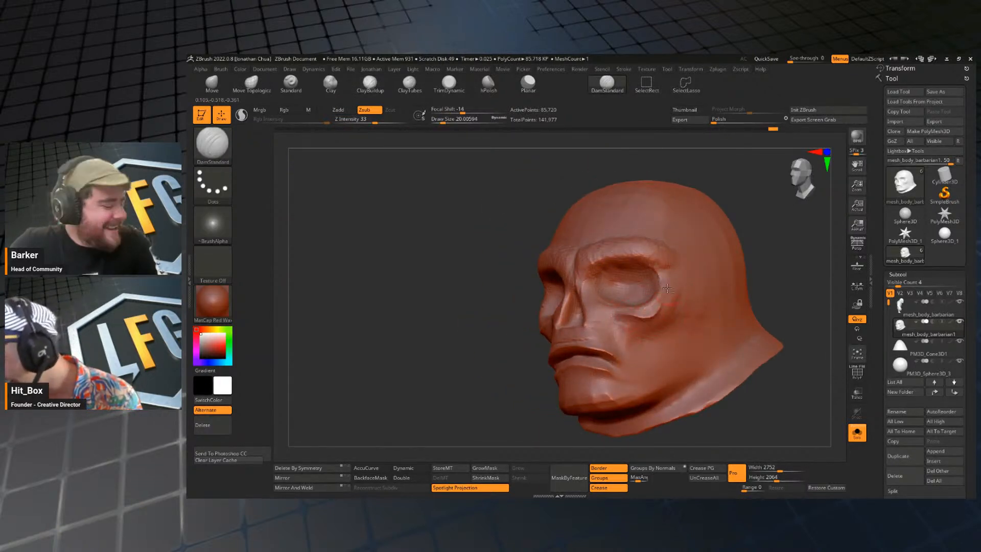
{"action": "left_click_drag", "start_coordinate": [719, 411], "coordinate": [760, 415]}
Adjust the cheekbones with the Move brush, then carve and smooth the hollows beneath them at a draw size of about 37.
{"action": "key", "text": "s"}
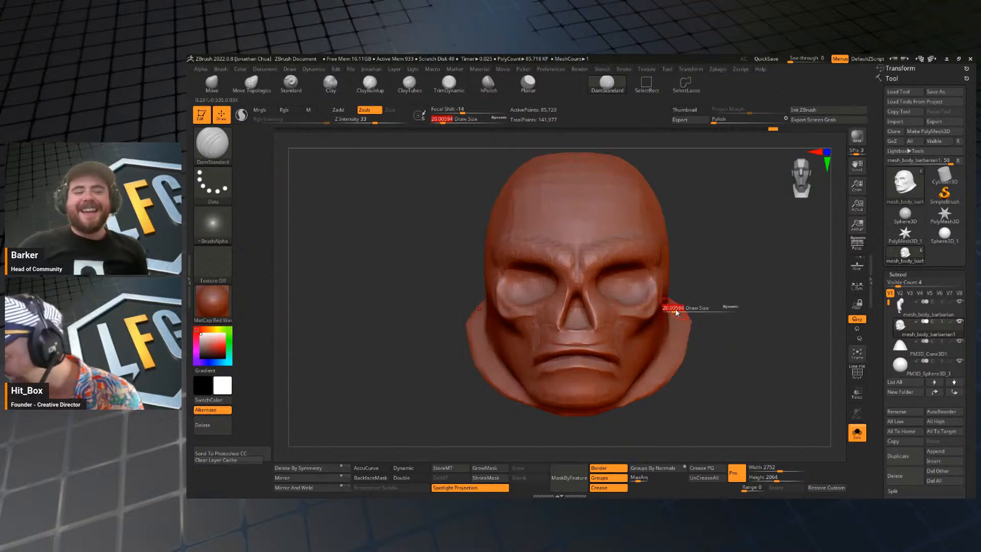
{"action": "mouse_move", "coordinate": [664, 308]}
{"action": "left_mouse_down"}
{"action": "mouse_move", "coordinate": [656, 312]}
{"action": "mouse_move", "coordinate": [677, 305]}
{"action": "mouse_move", "coordinate": [649, 317]}
{"action": "mouse_move", "coordinate": [655, 335]}
{"action": "mouse_move", "coordinate": [684, 318]}
{"action": "left_mouse_up"}
{"action": "key", "text": "b"}
{"action": "key", "text": "m"}
{"action": "key", "text": "v"}
{"action": "key", "text": "s"}
{"action": "key", "text": "b"}
{"action": "key", "text": "d"}
{"action": "key", "text": "s"}
{"action": "key", "text": "s"}
{"action": "right_click_drag", "start_coordinate": [683, 265], "coordinate": [707, 308], "text": "shift"}
{"action": "mouse_move", "coordinate": [691, 346]}
{"action": "right_mouse_down"}
{"action": "mouse_move", "coordinate": [700, 322]}
{"action": "mouse_move", "coordinate": [713, 342]}
{"action": "mouse_move", "coordinate": [697, 316]}
{"action": "mouse_move", "coordinate": [760, 339]}
{"action": "right_mouse_up"}
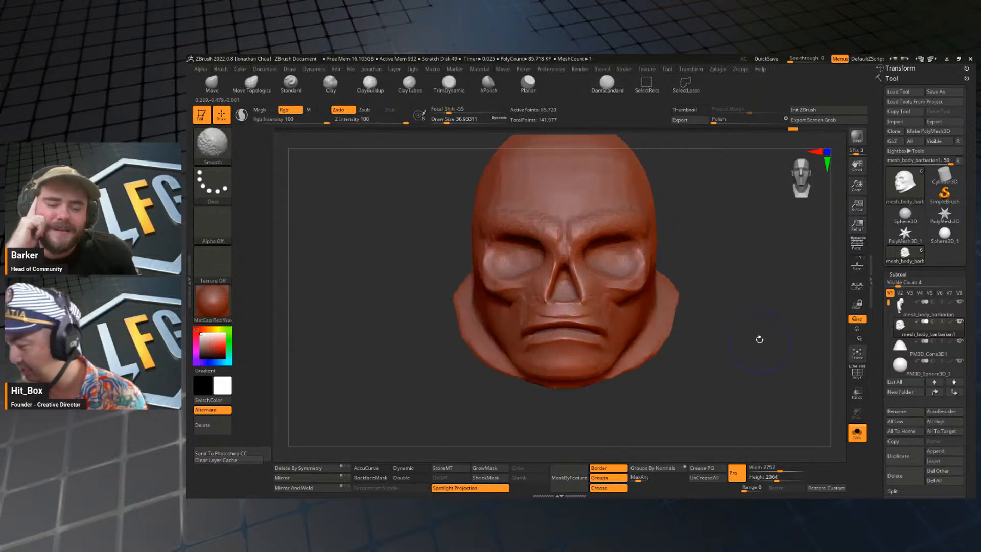
Carve frown creases between the brows with the DamStandard brush at draw sizes of about 37 and 23.
{"action": "right_click_drag", "start_coordinate": [713, 280], "coordinate": [715, 309], "text": "alt"}
{"action": "right_click_drag", "start_coordinate": [657, 176], "coordinate": [664, 201], "text": "alt"}
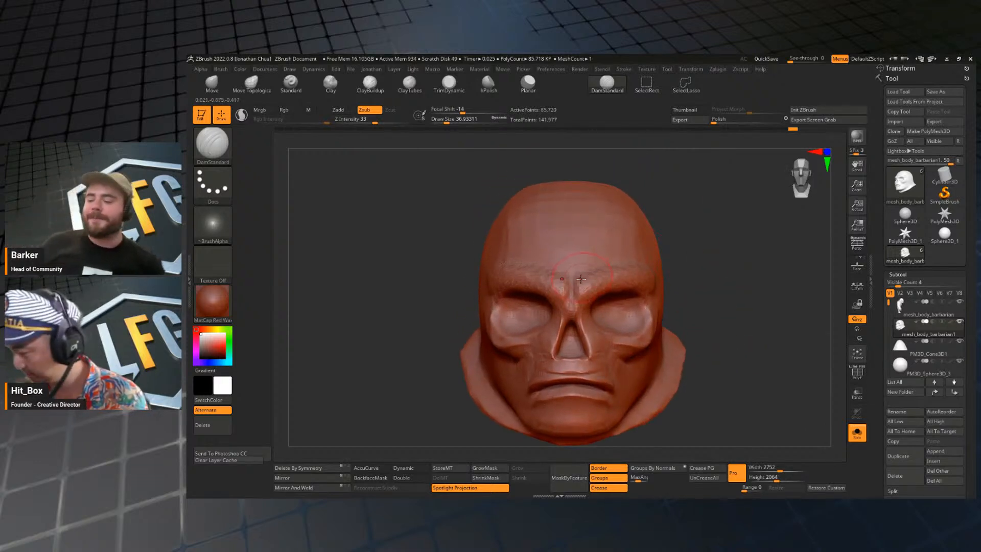
{"action": "key", "text": "s"}
{"action": "left_click_drag", "start_coordinate": [579, 298], "coordinate": [576, 298]}
{"action": "mouse_move", "coordinate": [576, 301]}
{"action": "left_mouse_down"}
{"action": "mouse_move", "coordinate": [576, 281]}
{"action": "mouse_move", "coordinate": [579, 290]}
{"action": "left_mouse_up"}
{"action": "key", "text": "s"}
{"action": "right_click_drag", "start_coordinate": [706, 241], "coordinate": [690, 248]}
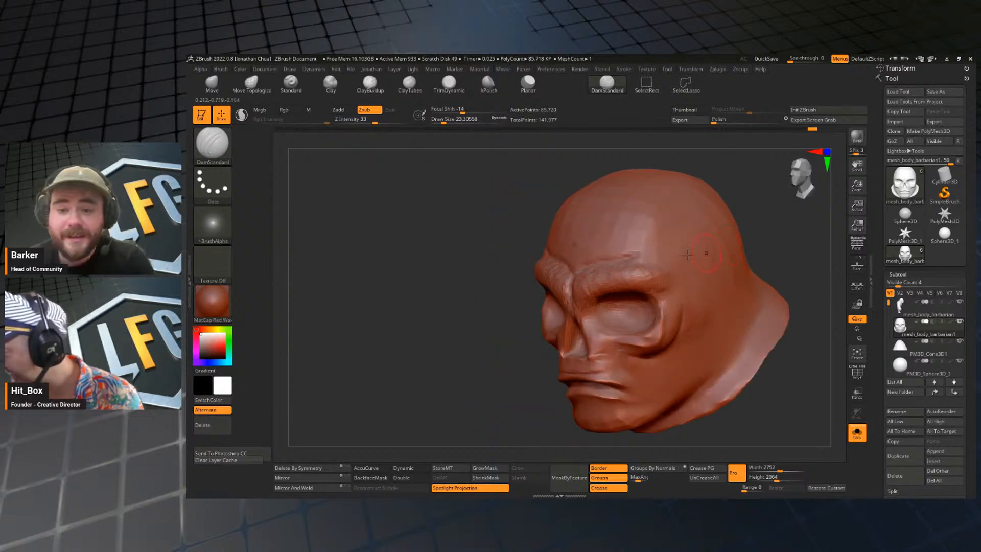
{"action": "left_click_drag", "start_coordinate": [461, 360], "coordinate": [443, 363], "text": "shift"}
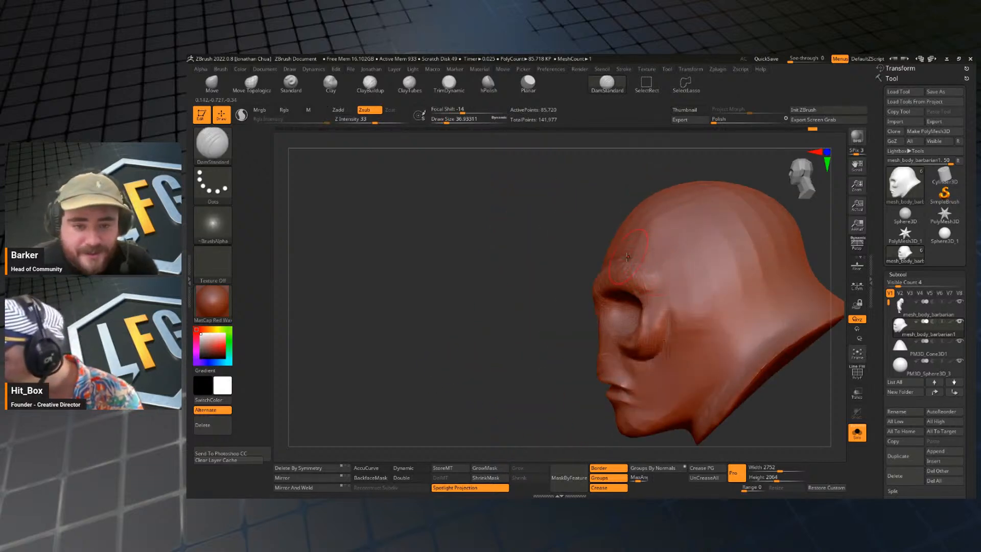
Build up an angry brow ridge sweeping up toward the temples with the ClayBuildup brush at a draw size of about 37.
{"action": "key", "text": "b"}
{"action": "key", "text": "c"}
{"action": "key", "text": "b"}
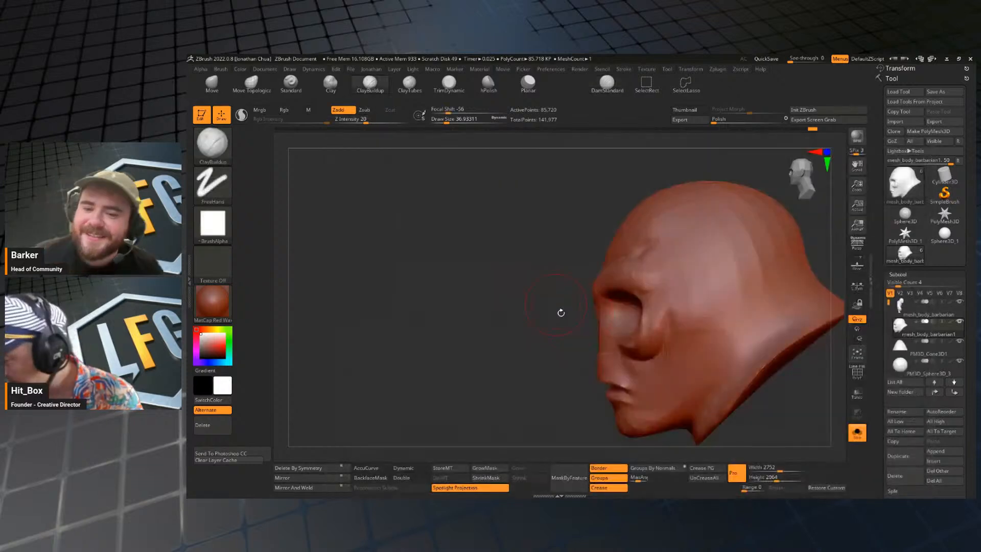
{"action": "key", "text": "s"}
{"action": "left_click_drag", "start_coordinate": [564, 321], "coordinate": [562, 320]}
{"action": "left_click_drag", "start_coordinate": [644, 264], "coordinate": [641, 265]}
{"action": "key", "text": "s"}
{"action": "left_click_drag", "start_coordinate": [641, 266], "coordinate": [668, 262]}
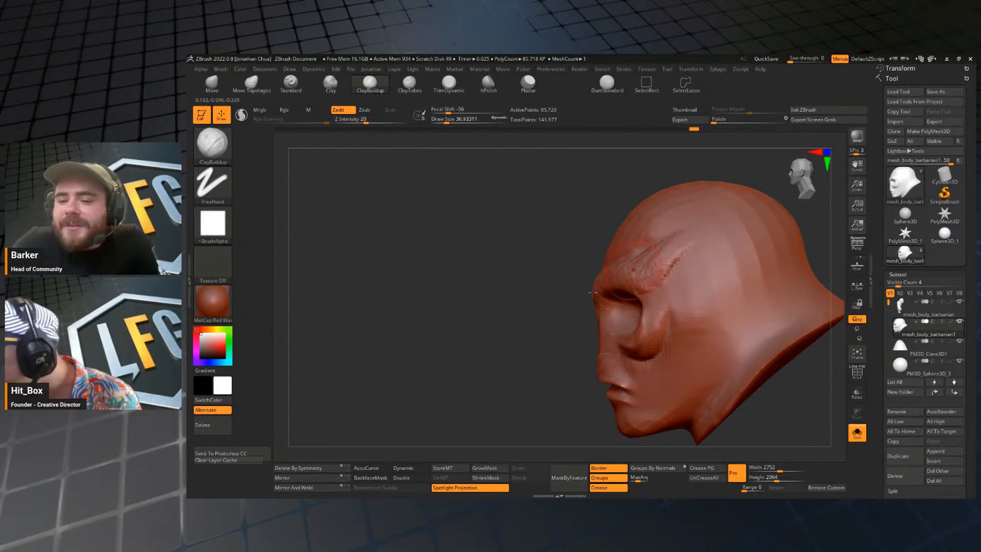
{"action": "left_click_drag", "start_coordinate": [510, 332], "coordinate": [557, 330], "text": "shift"}
{"action": "left_click_drag", "start_coordinate": [638, 256], "coordinate": [655, 246], "text": "shift"}
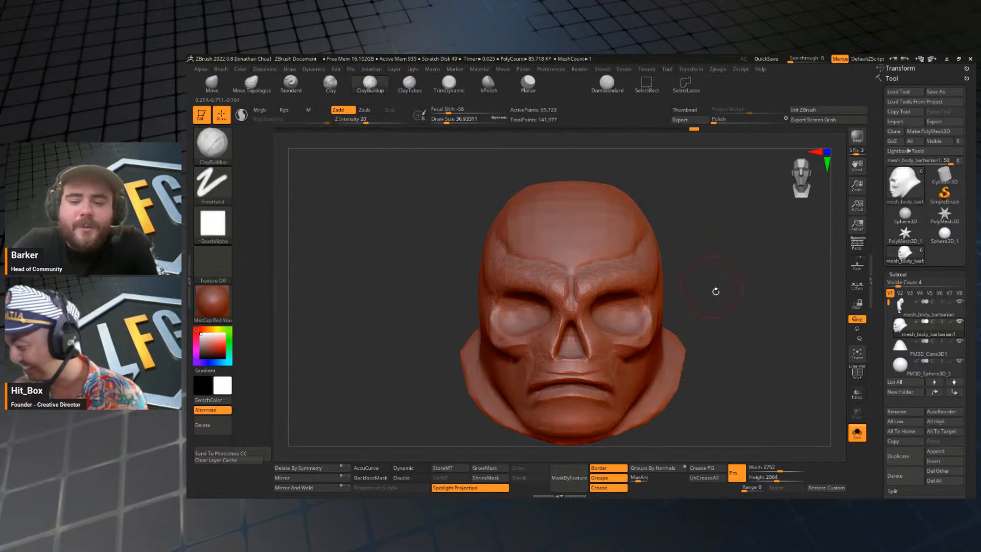
{"action": "left_click_drag", "start_coordinate": [716, 286], "coordinate": [663, 265], "text": "alt"}
{"action": "left_click_drag", "start_coordinate": [716, 284], "coordinate": [720, 270], "text": "ctrl"}
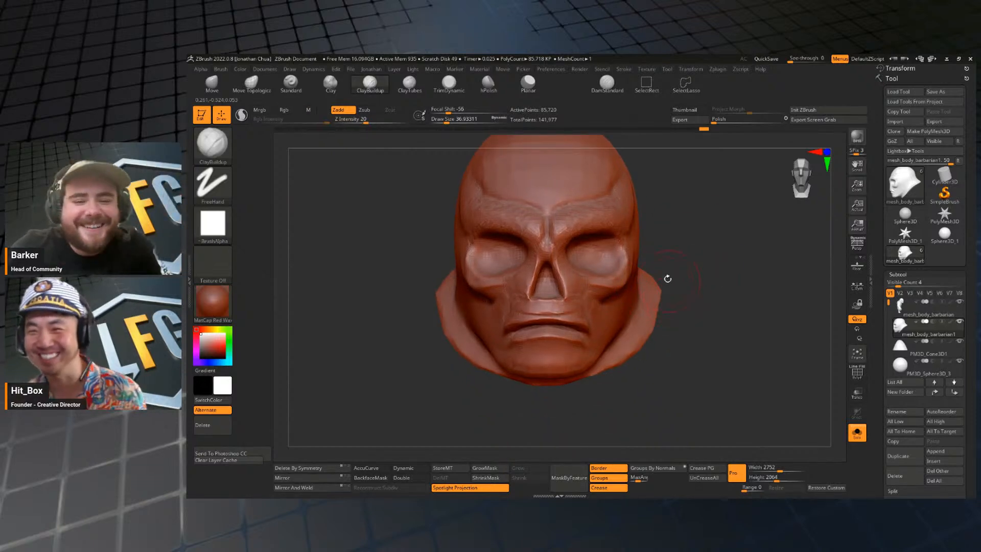
Deepen the hollows under the cheekbones with the DamStandard brush at draw sizes of about 22 and 39.
{"action": "mouse_move", "coordinate": [679, 313]}
{"action": "left_mouse_down"}
{"action": "mouse_move", "coordinate": [620, 318]}
{"action": "mouse_move", "coordinate": [608, 307]}
{"action": "left_mouse_up"}
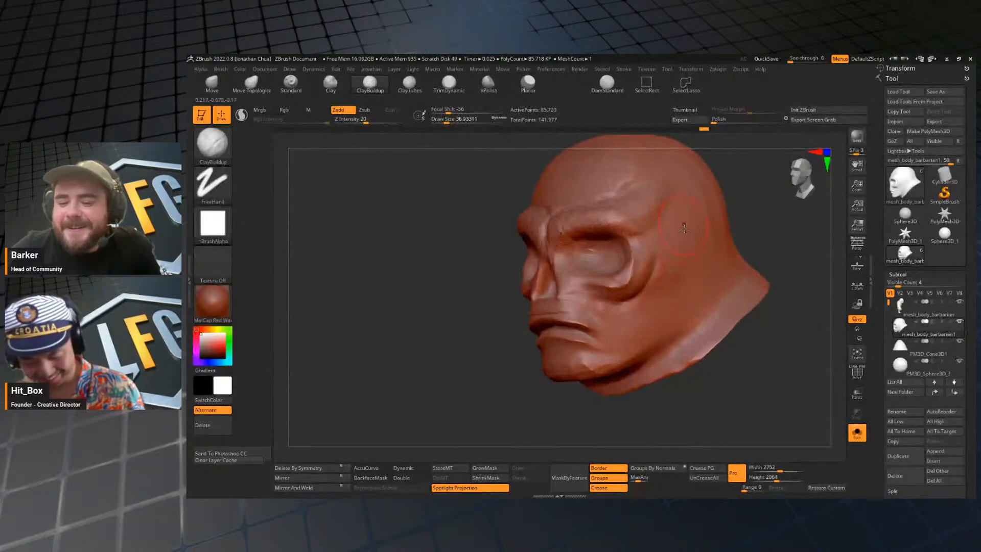
{"action": "key", "text": "b"}
{"action": "key", "text": "d"}
{"action": "key", "text": "s"}
{"action": "key", "text": "s"}
{"action": "left_click", "coordinate": [634, 305]}
{"action": "key", "text": "s"}
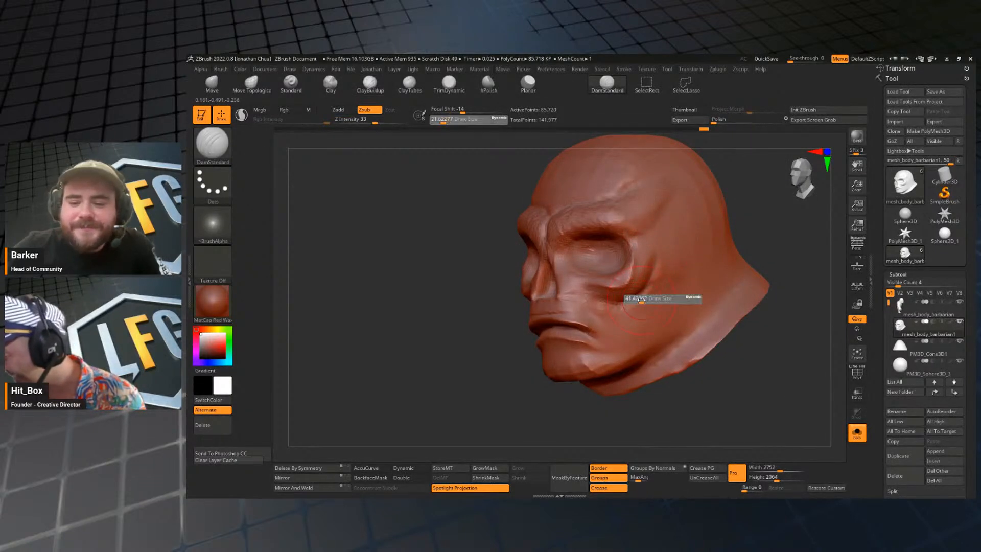
{"action": "left_click", "coordinate": [640, 300]}
{"action": "left_click_drag", "start_coordinate": [641, 293], "coordinate": [630, 319]}
{"action": "left_click_drag", "start_coordinate": [691, 385], "coordinate": [731, 354]}
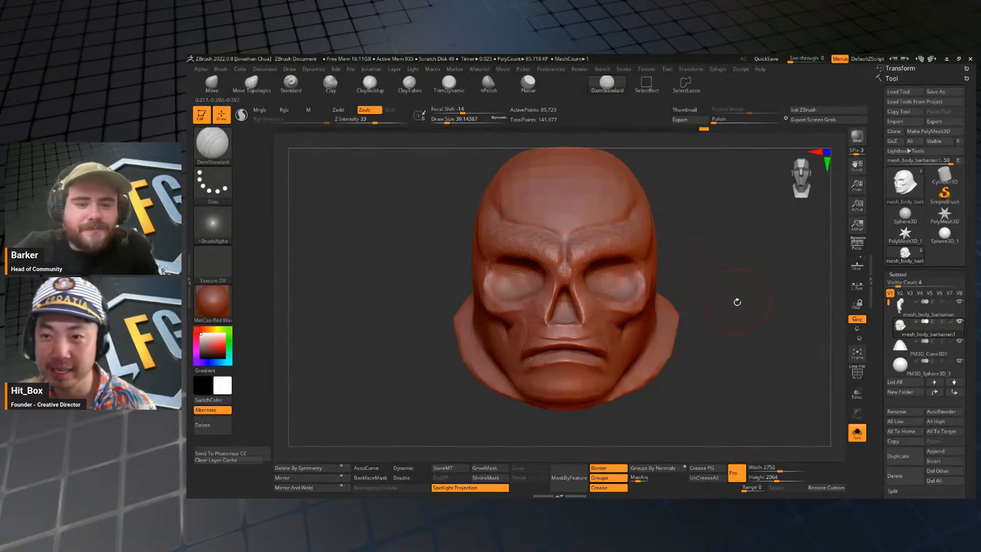
Refine the cheekbone contours with the Move brush at a draw size of about 27, checking them from both sides.
{"action": "key", "text": "s"}
{"action": "left_click_drag", "start_coordinate": [643, 282], "coordinate": [647, 315]}
{"action": "key", "text": "b"}
{"action": "key", "text": "m"}
{"action": "key", "text": "v"}
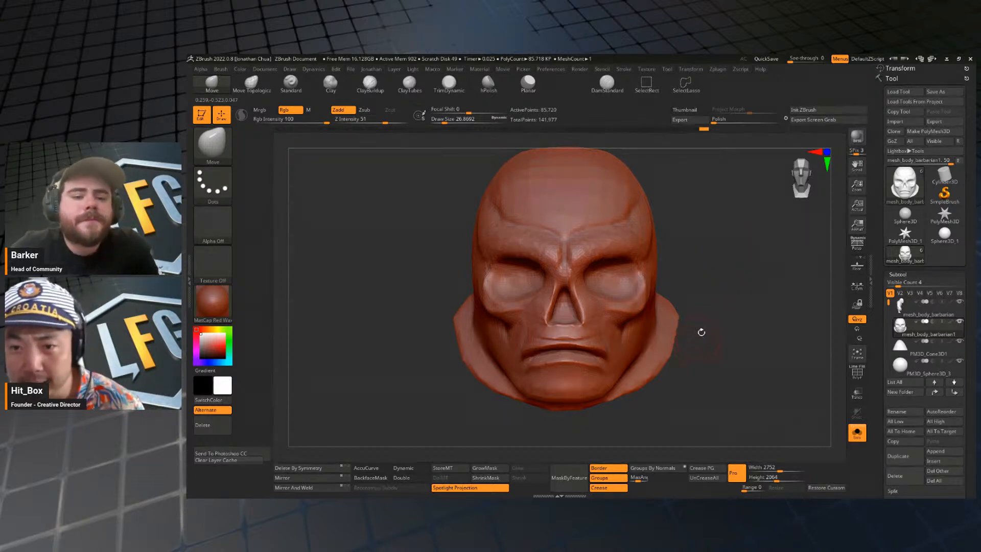
{"action": "mouse_move", "coordinate": [699, 340]}
{"action": "left_mouse_down"}
{"action": "mouse_move", "coordinate": [735, 348]}
{"action": "mouse_move", "coordinate": [711, 373]}
{"action": "mouse_move", "coordinate": [725, 354]}
{"action": "left_mouse_up"}
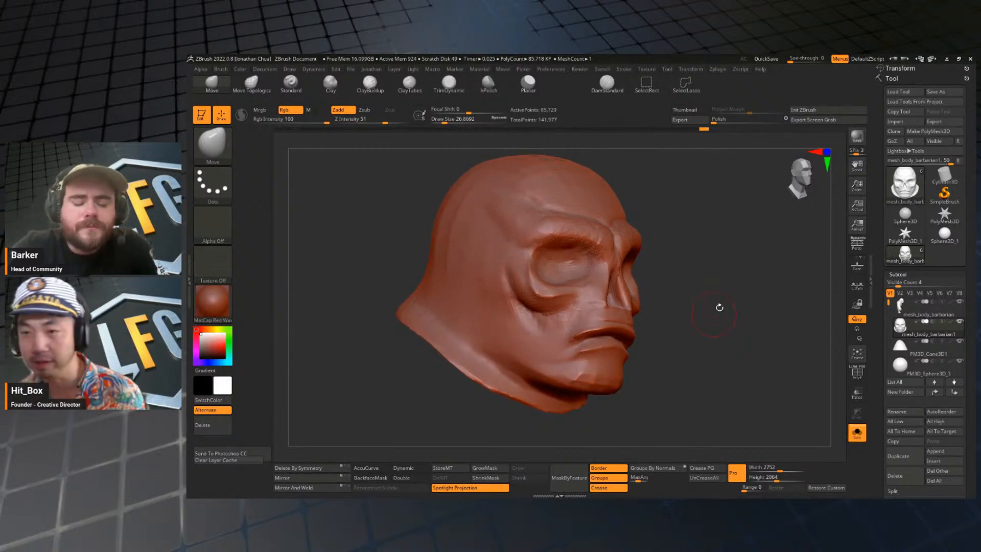
{"action": "mouse_move", "coordinate": [719, 307]}
{"action": "left_mouse_down"}
{"action": "mouse_move", "coordinate": [733, 348]}
{"action": "mouse_move", "coordinate": [736, 332]}
{"action": "mouse_move", "coordinate": [754, 340]}
{"action": "mouse_move", "coordinate": [712, 345]}
{"action": "mouse_move", "coordinate": [750, 328]}
{"action": "mouse_move", "coordinate": [765, 352]}
{"action": "mouse_move", "coordinate": [793, 348]}
{"action": "mouse_move", "coordinate": [716, 344]}
{"action": "mouse_move", "coordinate": [741, 350]}
{"action": "mouse_move", "coordinate": [738, 305]}
{"action": "mouse_move", "coordinate": [725, 357]}
{"action": "mouse_move", "coordinate": [766, 339]}
{"action": "mouse_move", "coordinate": [769, 349]}
{"action": "mouse_move", "coordinate": [737, 335]}
{"action": "mouse_move", "coordinate": [726, 351]}
{"action": "mouse_move", "coordinate": [672, 339]}
{"action": "left_mouse_up"}
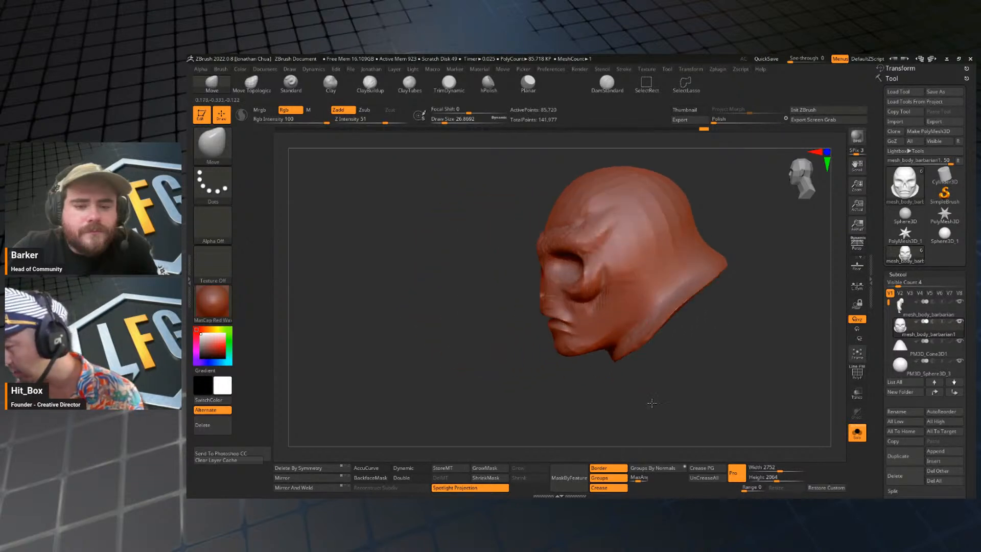
{"action": "left_click_drag", "start_coordinate": [652, 403], "coordinate": [687, 393]}
Show the whole character again and adjust the sides of the face with the Move brush at a draw size of about 128.
{"action": "left_click", "coordinate": [857, 433]}
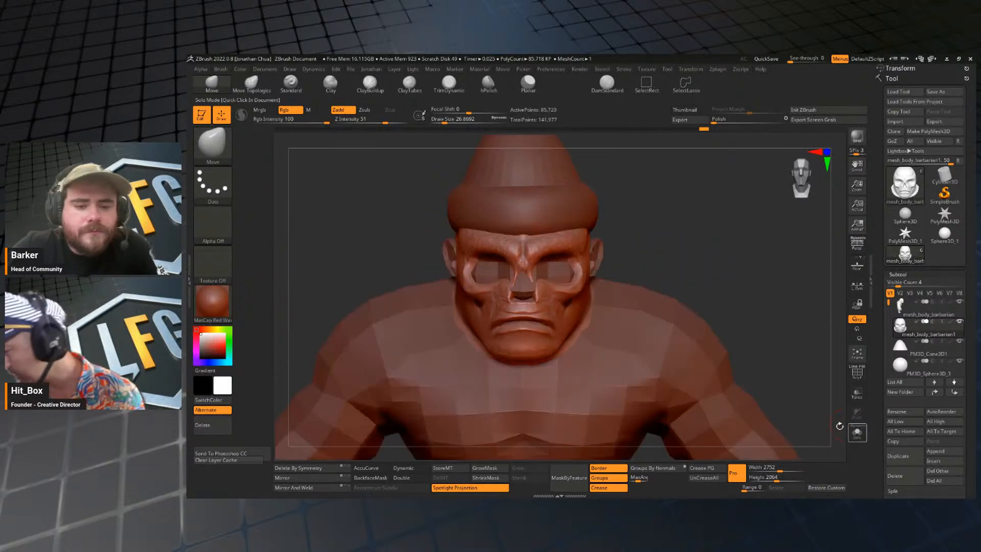
{"action": "left_click_drag", "start_coordinate": [796, 378], "coordinate": [721, 304], "text": "alt"}
{"action": "mouse_move", "coordinate": [700, 224]}
{"action": "left_mouse_down", "text": "alt"}
{"action": "mouse_move", "coordinate": [701, 267]}
{"action": "mouse_move", "coordinate": [660, 246]}
{"action": "left_mouse_up", "text": "alt"}
{"action": "key", "text": "s"}
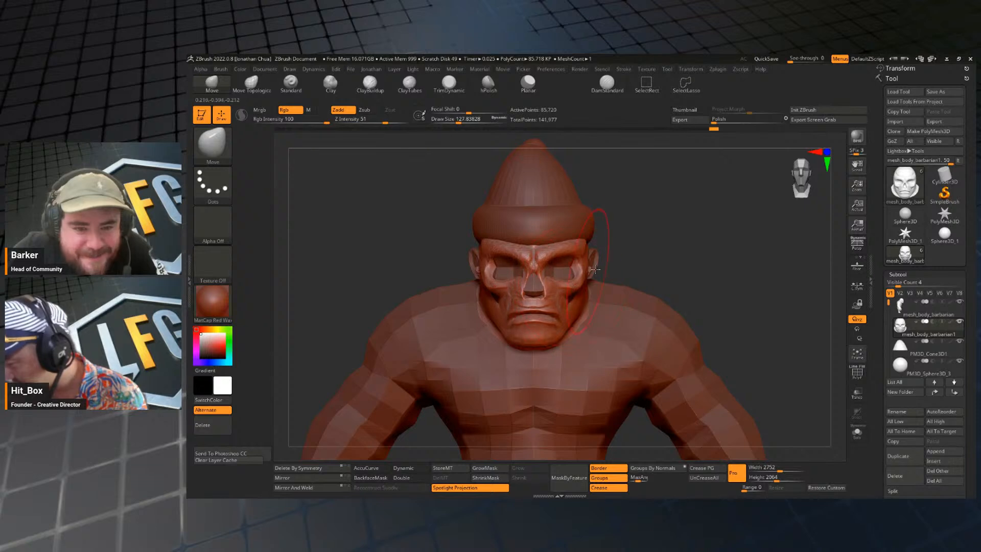
{"action": "mouse_move", "coordinate": [594, 269]}
{"action": "right_mouse_down"}
{"action": "mouse_move", "coordinate": [570, 271]}
{"action": "mouse_move", "coordinate": [652, 274]}
{"action": "mouse_move", "coordinate": [710, 261]}
{"action": "mouse_move", "coordinate": [605, 261]}
{"action": "right_mouse_up"}
{"action": "key", "text": "s"}
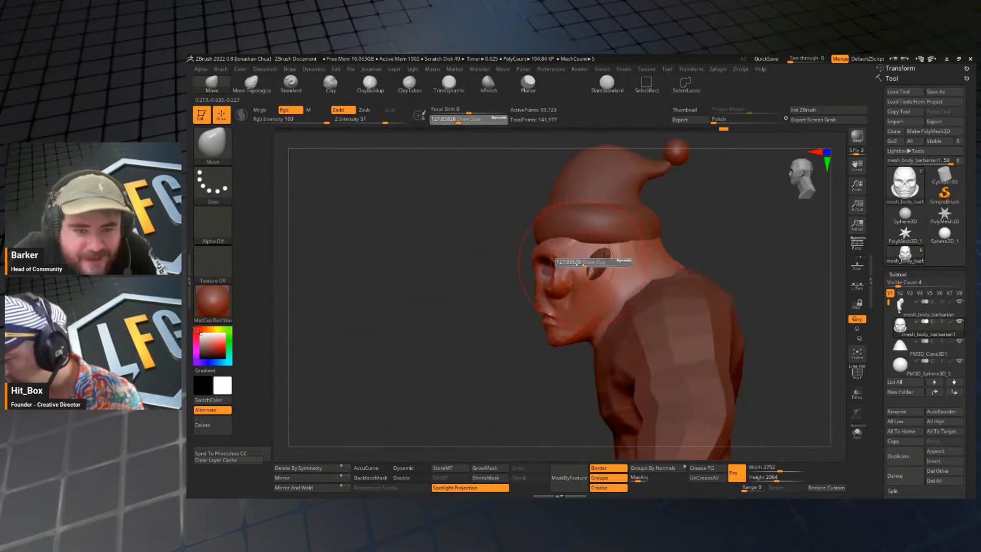
Reshape the face and jaw profile below the hat with the Move brush at draw sizes of about 154 and 182.
{"action": "mouse_move", "coordinate": [583, 264]}
{"action": "left_mouse_down"}
{"action": "mouse_move", "coordinate": [563, 267]}
{"action": "mouse_move", "coordinate": [560, 296]}
{"action": "mouse_move", "coordinate": [540, 302]}
{"action": "left_mouse_up"}
{"action": "key", "text": "s"}
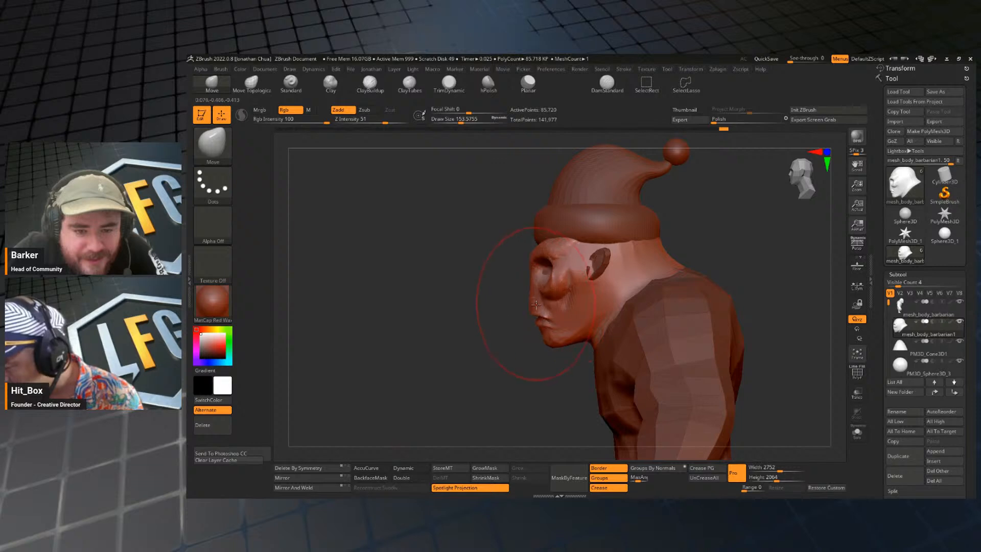
{"action": "right_click_drag", "start_coordinate": [534, 311], "coordinate": [570, 357]}
{"action": "key", "text": "ctrl+z"}
{"action": "right_click_drag", "start_coordinate": [648, 287], "coordinate": [672, 278]}
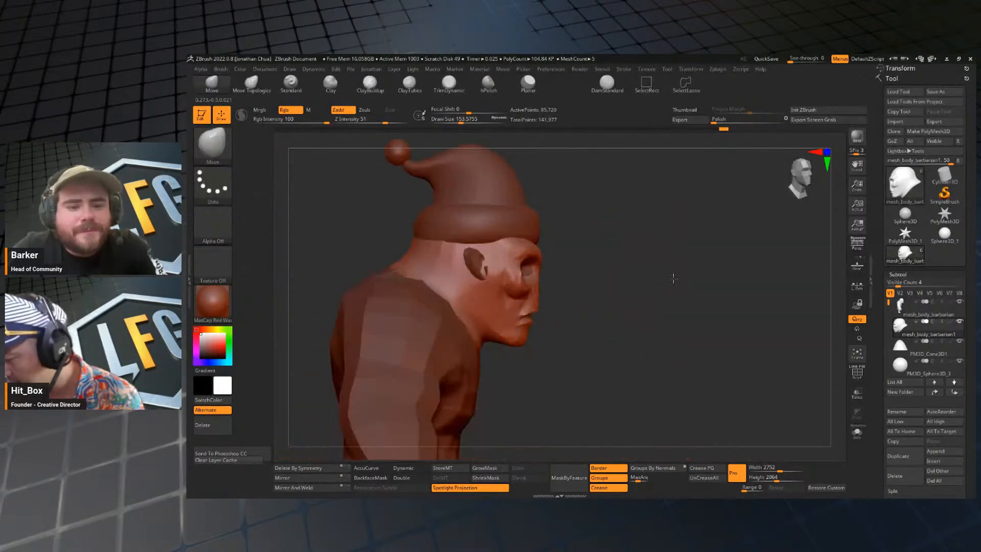
{"action": "key", "text": "s"}
{"action": "left_click_drag", "start_coordinate": [577, 296], "coordinate": [526, 325]}
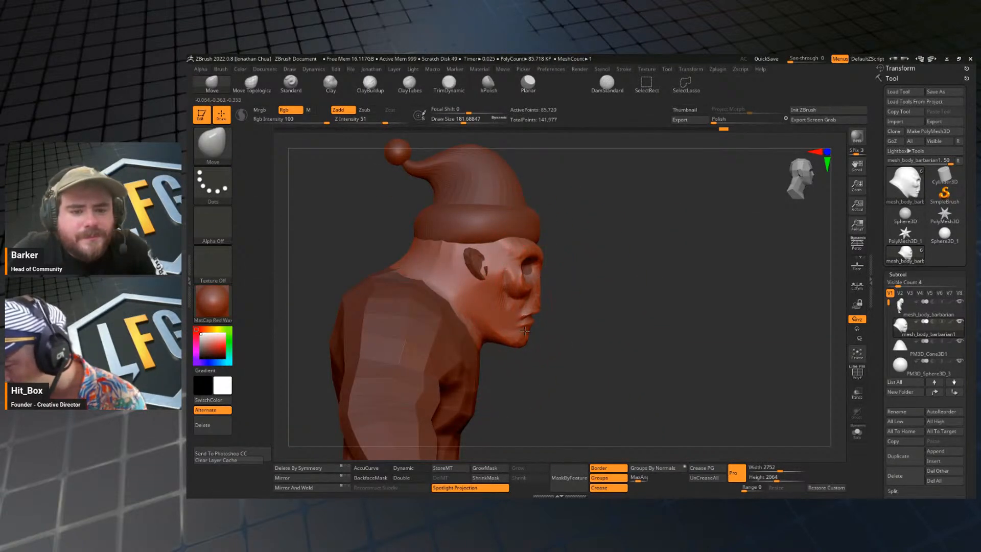
{"action": "right_click_drag", "start_coordinate": [579, 313], "coordinate": [532, 306]}
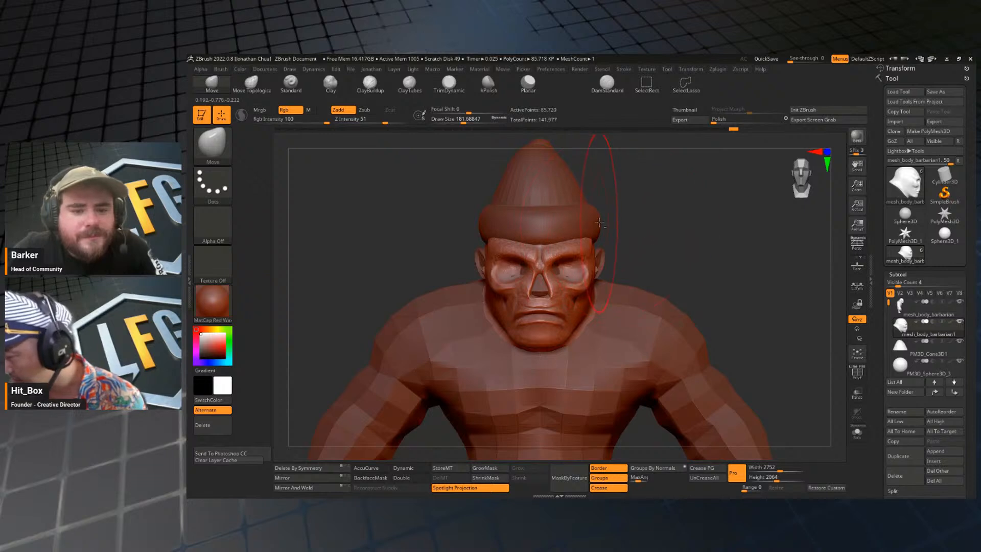
Select the hat's brim and extend its back around the head with the Move brush at draw sizes of about 145 and 172.
{"action": "left_click", "coordinate": [599, 222], "text": "alt"}
{"action": "right_click_drag", "start_coordinate": [605, 227], "coordinate": [685, 236]}
{"action": "key", "text": "s"}
{"action": "left_click_drag", "start_coordinate": [662, 234], "coordinate": [627, 231]}
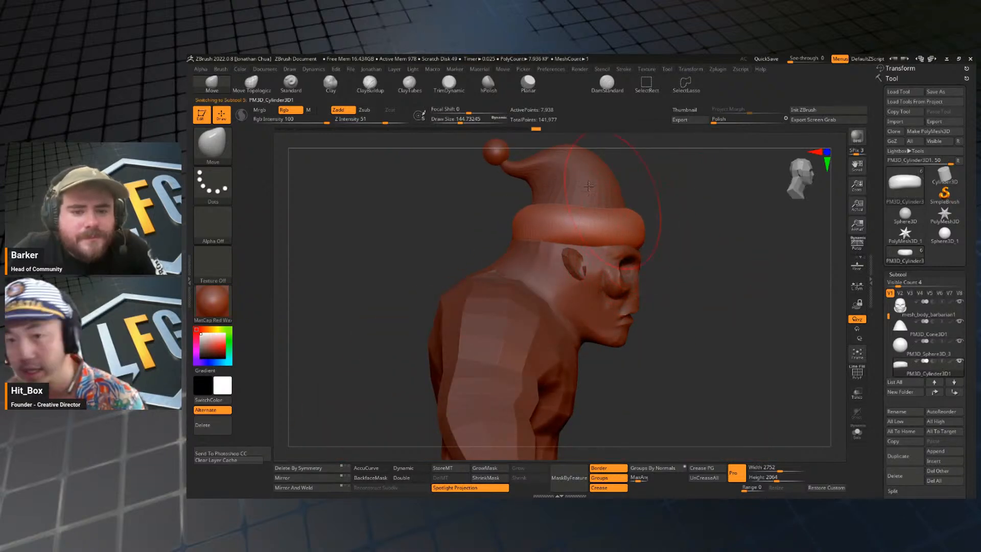
{"action": "left_click_drag", "start_coordinate": [684, 252], "coordinate": [712, 235], "text": "shift"}
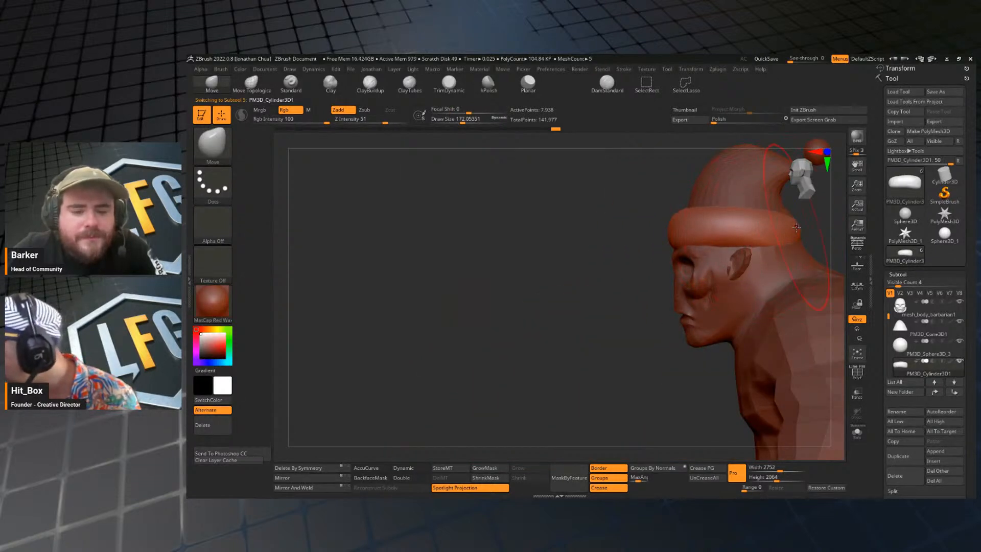
{"action": "left_click_drag", "start_coordinate": [796, 228], "coordinate": [800, 224]}
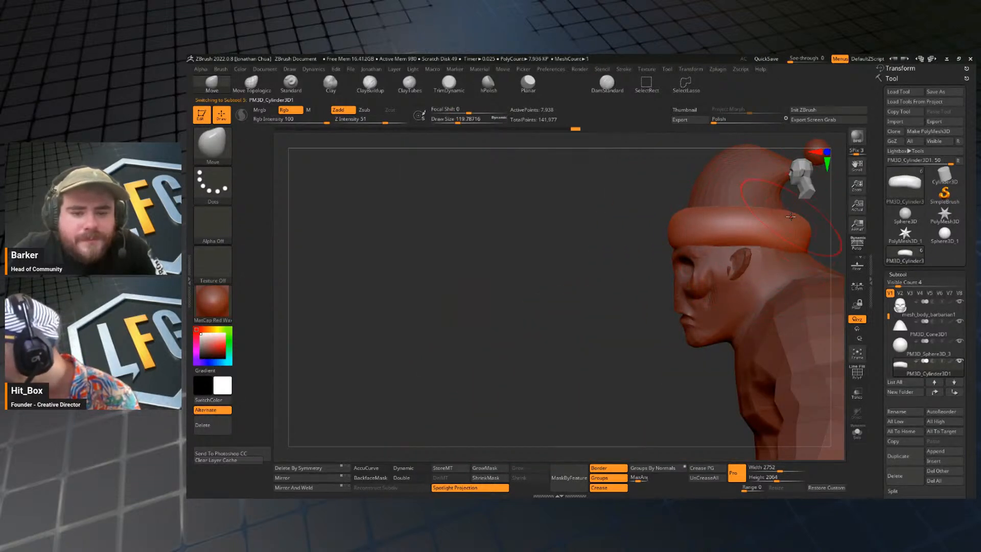
Fit the sides of the hat's brim around the head with the Move brush at draw sizes of about 74, 90 and 65.
{"action": "left_click_drag", "start_coordinate": [577, 324], "coordinate": [664, 317]}
{"action": "left_click_drag", "start_coordinate": [823, 261], "coordinate": [610, 277], "text": "alt"}
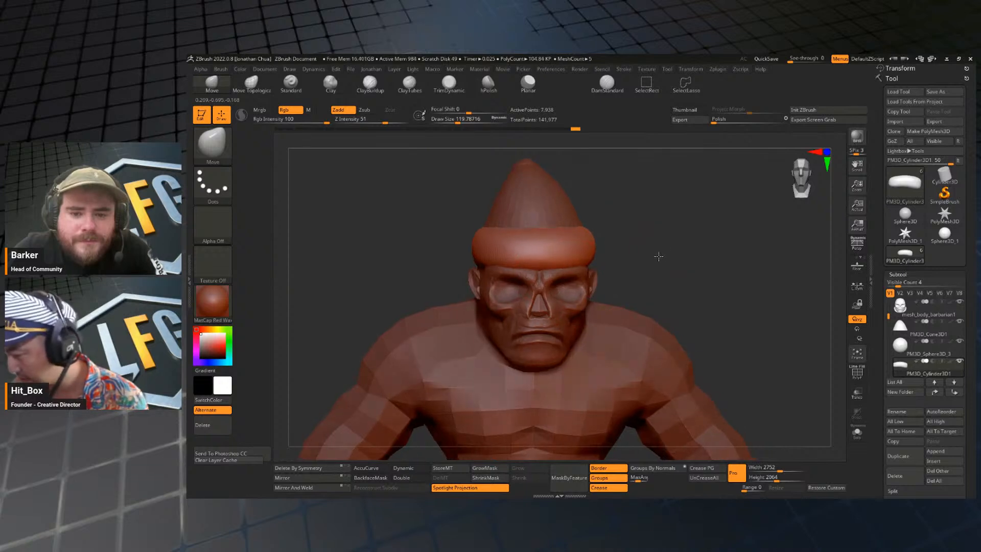
{"action": "left_click_drag", "start_coordinate": [659, 256], "coordinate": [647, 257], "text": "shift"}
{"action": "key", "text": "s"}
{"action": "left_click", "coordinate": [597, 260]}
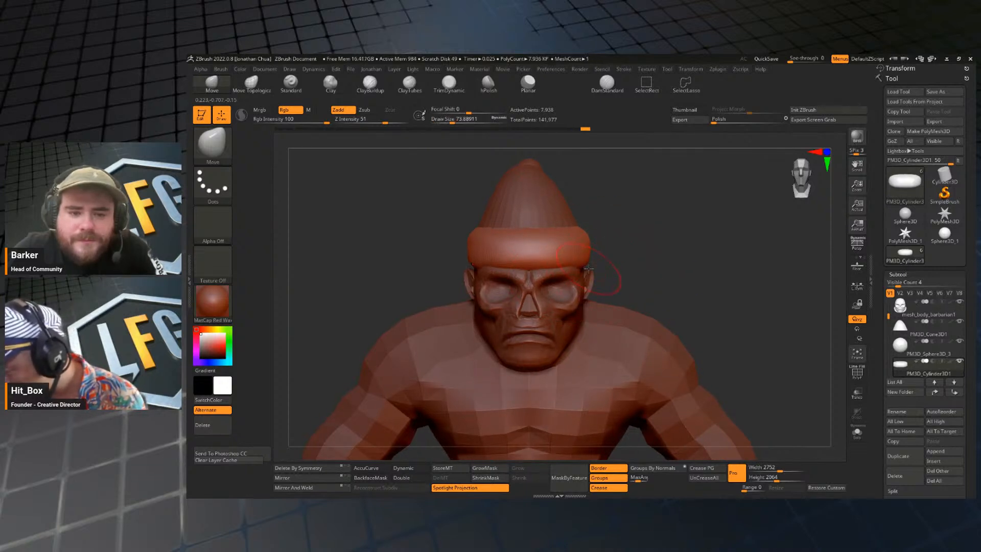
{"action": "key", "text": "s"}
{"action": "left_click", "coordinate": [598, 241]}
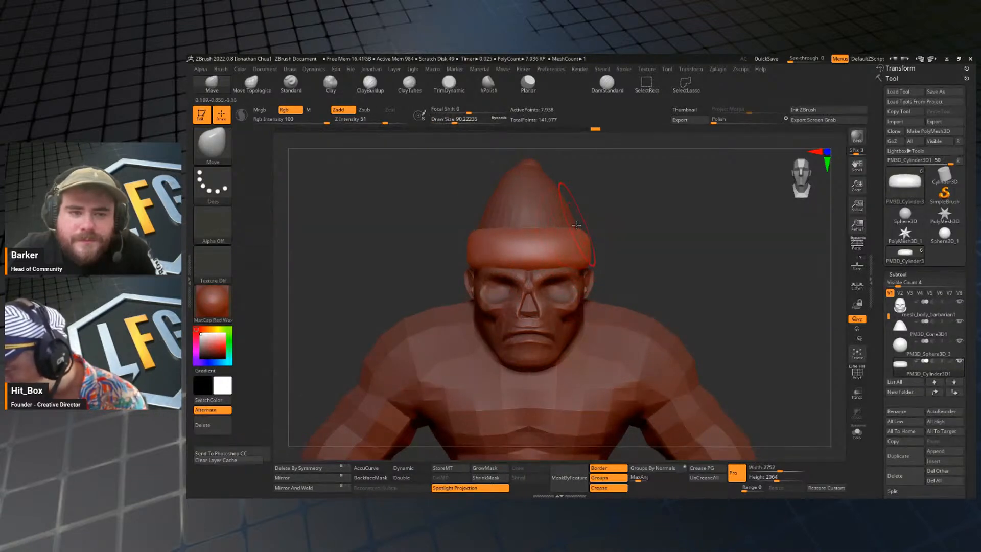
{"action": "left_click_drag", "start_coordinate": [678, 265], "coordinate": [661, 245]}
{"action": "key", "text": "s"}
{"action": "left_click", "coordinate": [590, 249]}
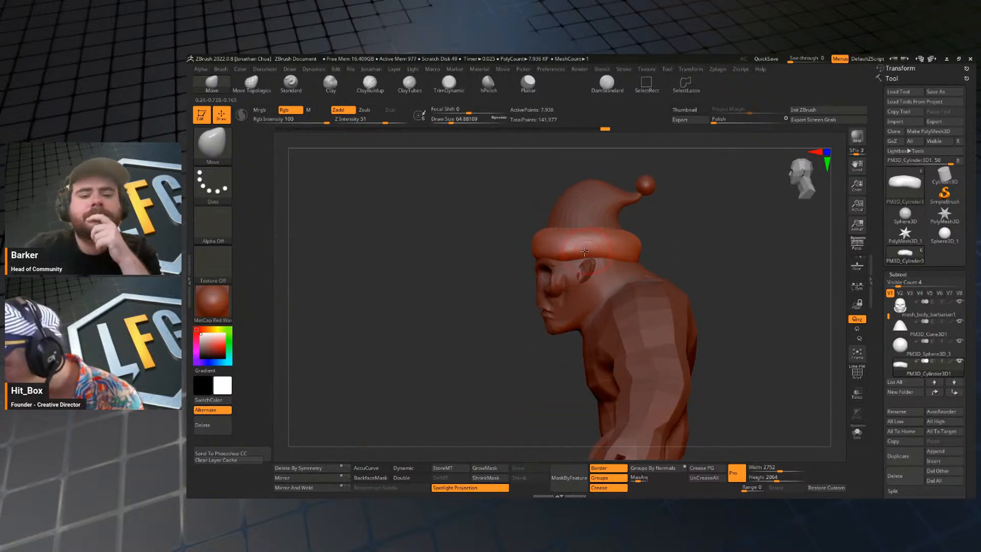
Select the cone of the hat and adjust its rounded profile with the Move brush at a draw size of about 116.
{"action": "left_click", "coordinate": [617, 212], "text": "alt"}
{"action": "key", "text": "s"}
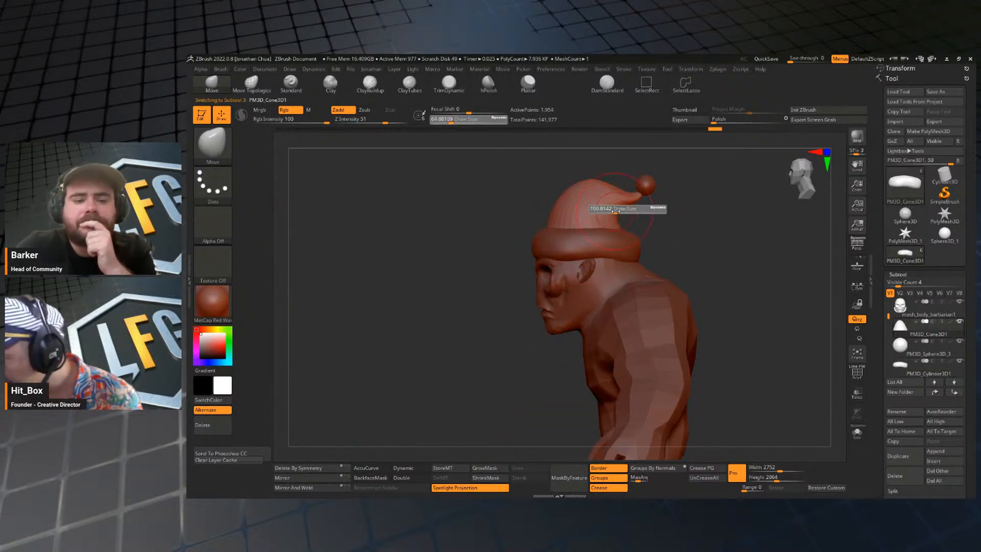
{"action": "left_click", "coordinate": [629, 213]}
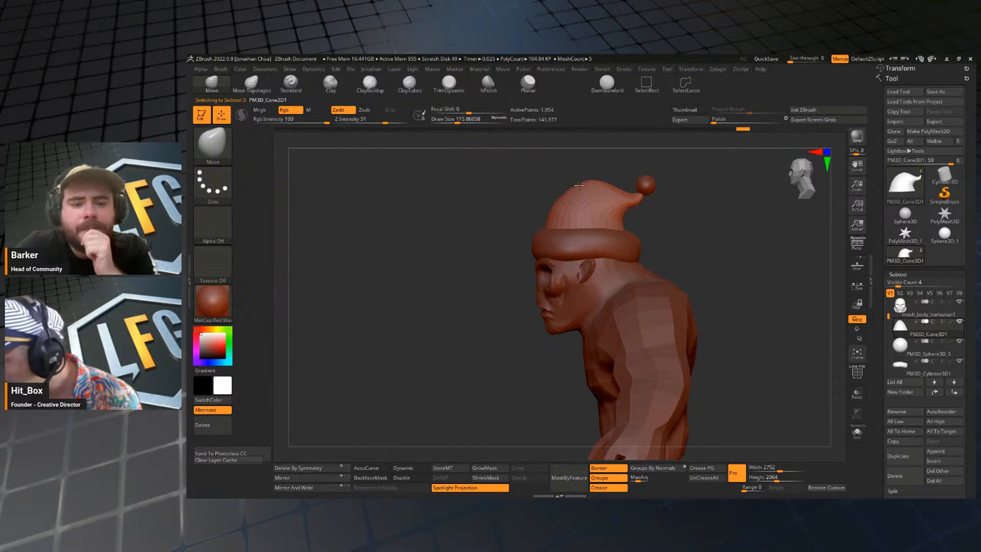
{"action": "mouse_move", "coordinate": [661, 223]}
{"action": "left_mouse_down", "text": "shift"}
{"action": "mouse_move", "coordinate": [724, 233]}
{"action": "mouse_move", "coordinate": [728, 271]}
{"action": "mouse_move", "coordinate": [729, 258]}
{"action": "left_mouse_up", "text": "shift"}
Select the body mesh, adjust the side of the face with the Move brush at a draw size of about 104, and isolate the head.
{"action": "key", "text": "s"}
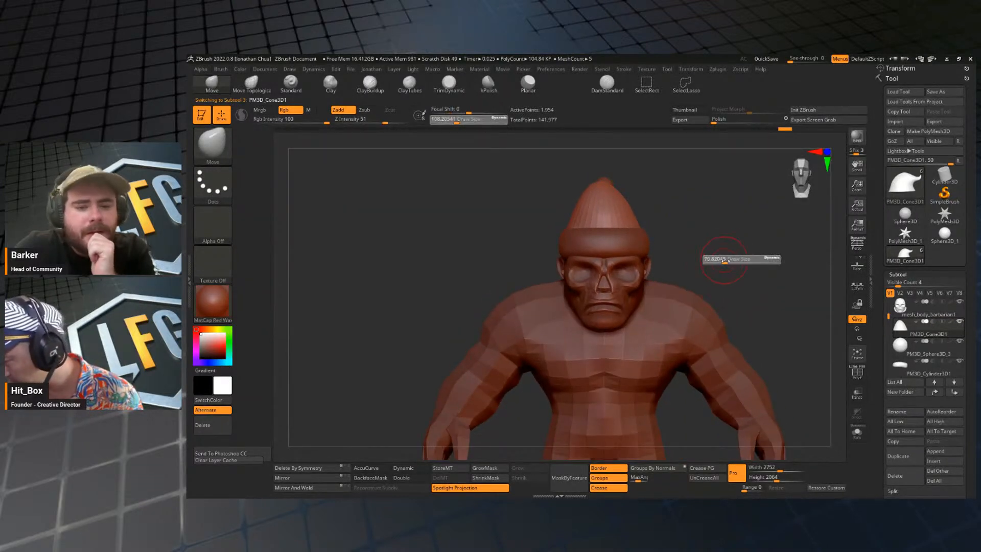
{"action": "left_click", "coordinate": [721, 259]}
{"action": "left_click", "coordinate": [638, 285], "text": "alt"}
{"action": "key", "text": "s"}
{"action": "left_click", "coordinate": [671, 260]}
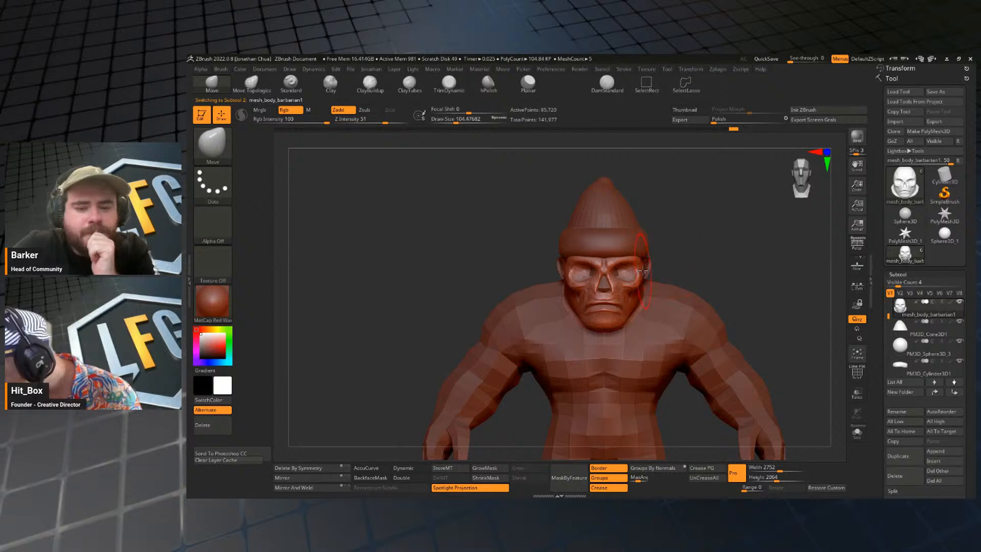
{"action": "left_click_drag", "start_coordinate": [690, 263], "coordinate": [846, 285]}
{"action": "left_click", "coordinate": [858, 433]}
{"action": "left_click_drag", "start_coordinate": [812, 313], "coordinate": [792, 313]}
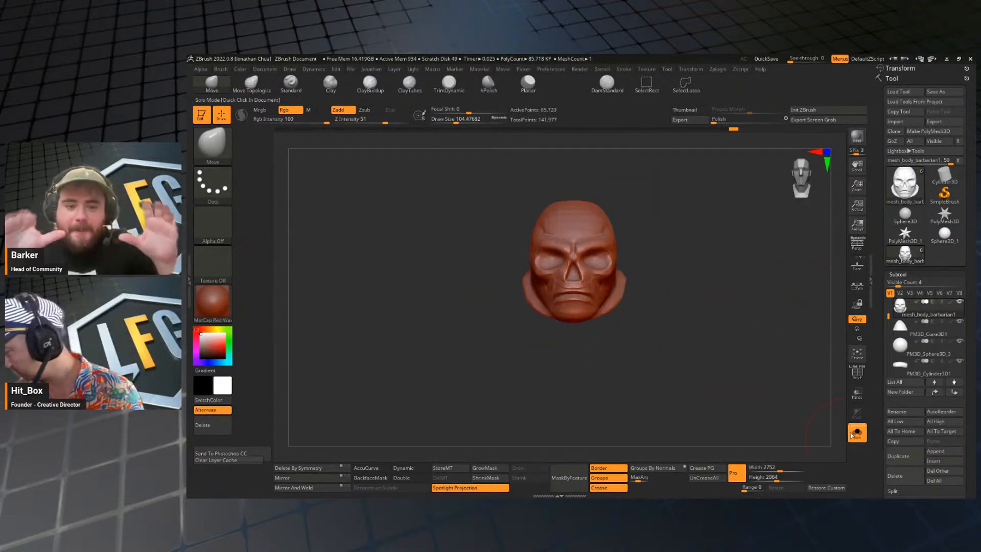
Show the whole character, undo a side-of-face stroke, and set the Move brush's draw size to about 112.
{"action": "left_click", "coordinate": [856, 433]}
{"action": "mouse_move", "coordinate": [719, 289]}
{"action": "left_mouse_down", "text": "alt"}
{"action": "mouse_move", "coordinate": [706, 300]}
{"action": "mouse_move", "coordinate": [707, 327]}
{"action": "left_mouse_up", "text": "alt"}
{"action": "key", "text": "s"}
{"action": "mouse_move", "coordinate": [618, 271]}
{"action": "left_mouse_down"}
{"action": "mouse_move", "coordinate": [609, 279]}
{"action": "mouse_move", "coordinate": [708, 254]}
{"action": "mouse_move", "coordinate": [659, 286]}
{"action": "mouse_move", "coordinate": [653, 280]}
{"action": "mouse_move", "coordinate": [671, 279]}
{"action": "mouse_move", "coordinate": [684, 257]}
{"action": "mouse_move", "coordinate": [653, 286]}
{"action": "left_mouse_up"}
{"action": "key", "text": "s"}
{"action": "key", "text": "s"}
{"action": "key", "text": "ctrl+z"}
{"action": "key", "text": "s"}
{"action": "mouse_move", "coordinate": [799, 270]}
{"action": "left_mouse_down"}
{"action": "mouse_move", "coordinate": [769, 273]}
{"action": "mouse_move", "coordinate": [740, 248]}
{"action": "left_mouse_up"}
Isolate the head and mask its forehead, brow and eye area with the MaskPen at a draw size of about 68.
{"action": "left_click", "coordinate": [856, 431]}
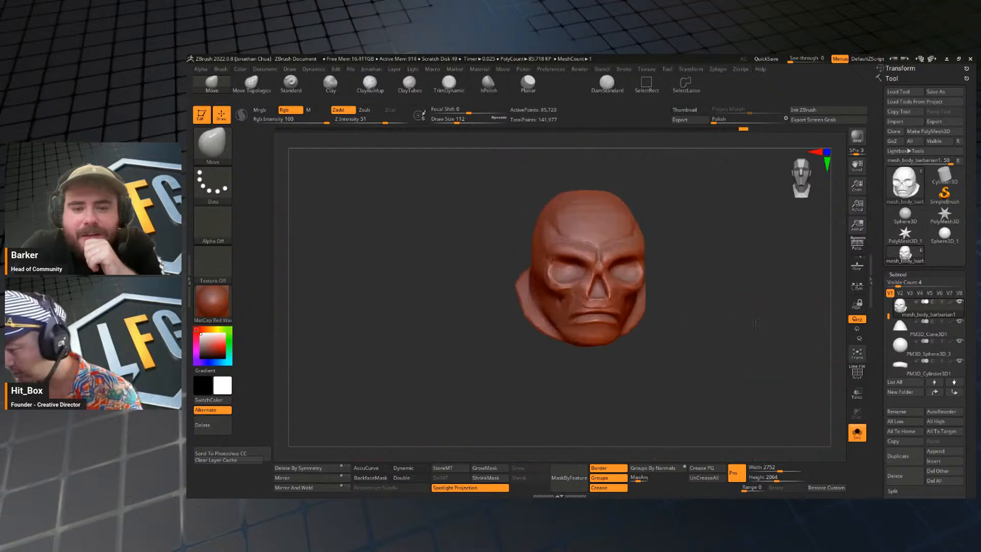
{"action": "mouse_move", "coordinate": [694, 327]}
{"action": "left_mouse_down"}
{"action": "mouse_move", "coordinate": [773, 320]}
{"action": "mouse_move", "coordinate": [685, 330]}
{"action": "mouse_move", "coordinate": [643, 271]}
{"action": "mouse_move", "coordinate": [658, 258]}
{"action": "left_mouse_up"}
{"action": "key", "text": "s"}
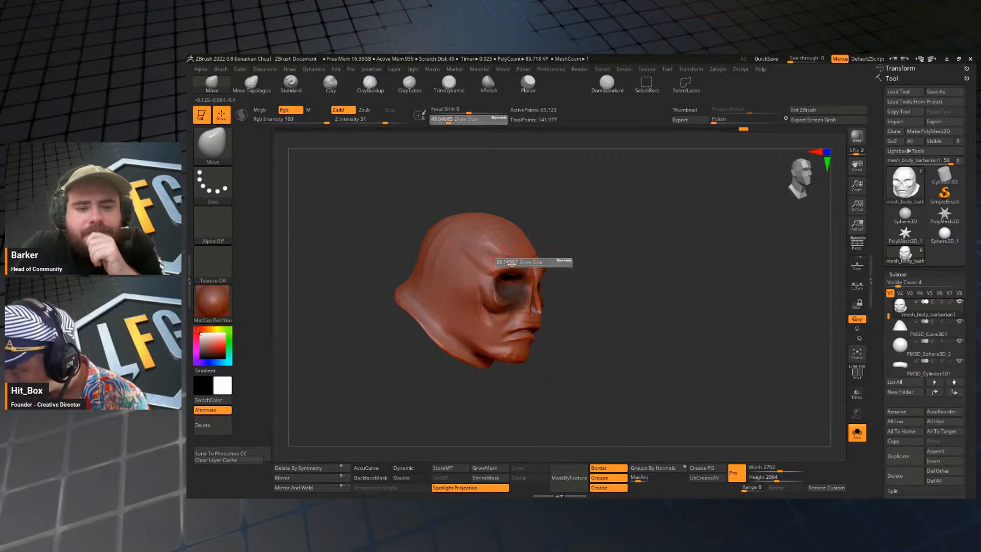
{"action": "left_click_drag", "start_coordinate": [515, 264], "coordinate": [512, 263]}
{"action": "mouse_move", "coordinate": [568, 253]}
{"action": "left_mouse_down"}
{"action": "mouse_move", "coordinate": [553, 247]}
{"action": "mouse_move", "coordinate": [490, 268]}
{"action": "mouse_move", "coordinate": [512, 261]}
{"action": "left_mouse_up"}
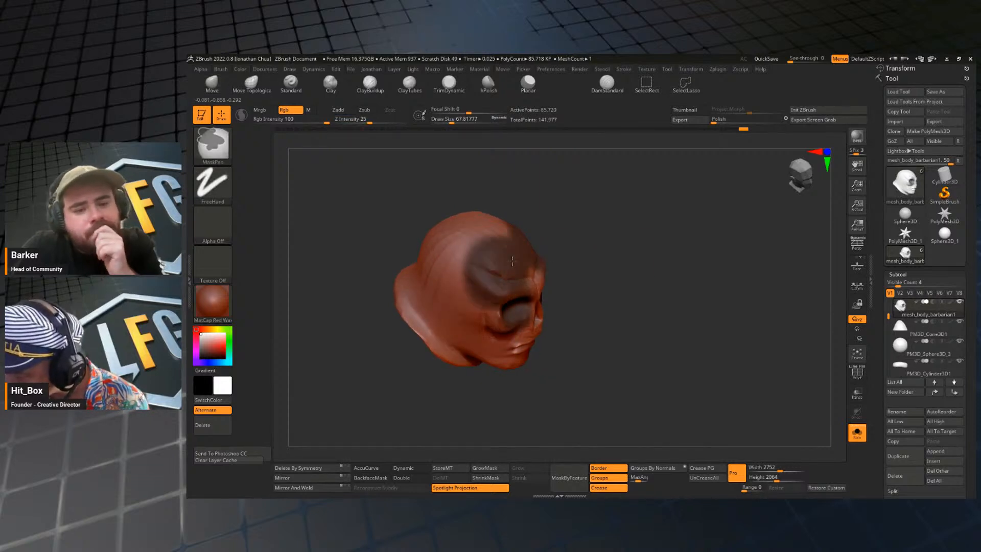
{"action": "left_click_drag", "start_coordinate": [501, 310], "coordinate": [506, 320], "text": "ctrl"}
{"action": "mouse_move", "coordinate": [595, 304]}
{"action": "left_mouse_down"}
{"action": "mouse_move", "coordinate": [575, 276]}
{"action": "mouse_move", "coordinate": [526, 293]}
{"action": "mouse_move", "coordinate": [539, 310]}
{"action": "left_mouse_up"}
Extend the mask over the cheekbones, nose and upper lip with the MaskPen at a draw size of about 22.
{"action": "key", "text": "s"}
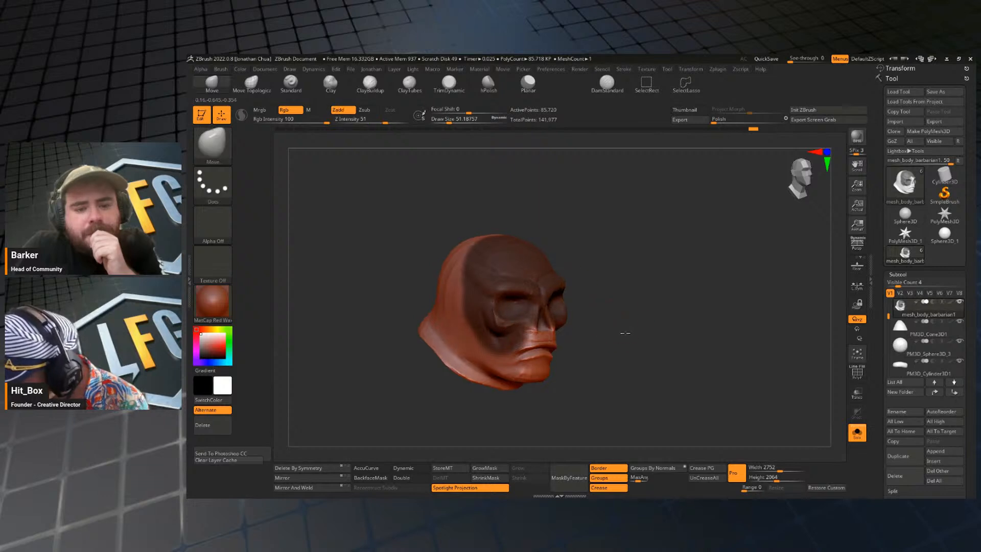
{"action": "left_click_drag", "start_coordinate": [641, 333], "coordinate": [624, 321]}
{"action": "key", "text": "s"}
{"action": "left_click_drag", "start_coordinate": [559, 327], "coordinate": [536, 334]}
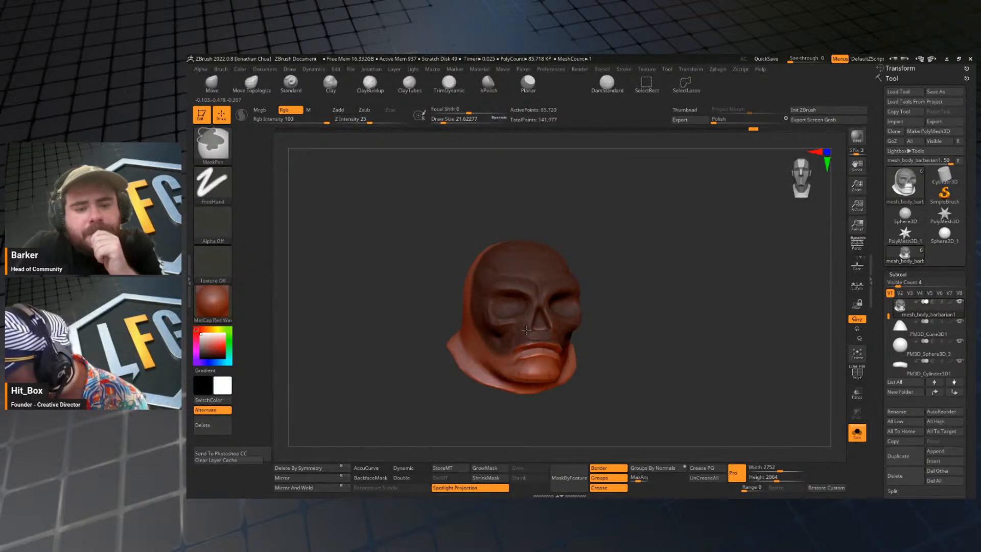
{"action": "mouse_move", "coordinate": [623, 310]}
{"action": "left_mouse_down"}
{"action": "mouse_move", "coordinate": [674, 322]}
{"action": "mouse_move", "coordinate": [653, 301]}
{"action": "left_mouse_up"}
{"action": "left_click_drag", "start_coordinate": [545, 290], "coordinate": [523, 275]}
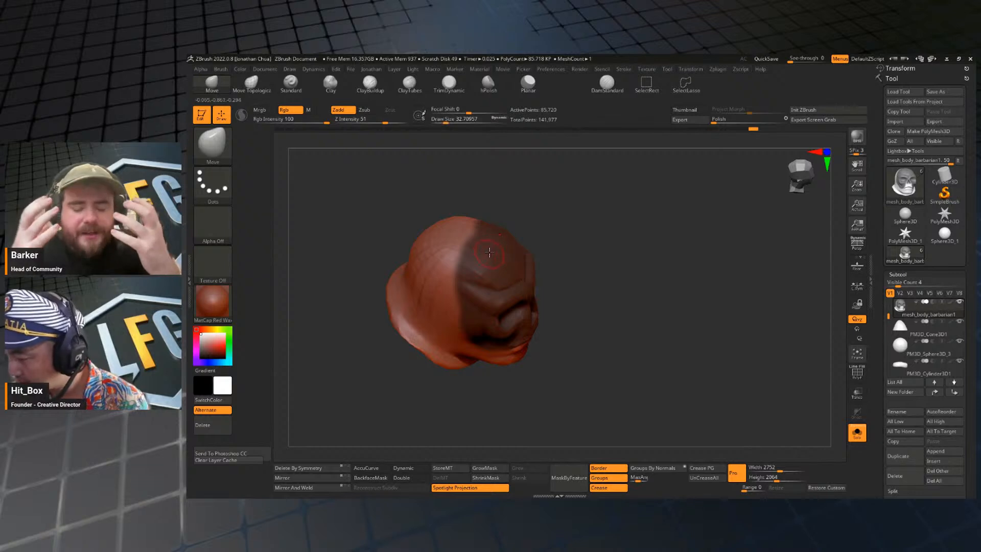
Even out the mask's edge along the temple and cheek with the MaskPen at a draw size of about 33.
{"action": "key", "text": "ctrl"}
{"action": "mouse_move", "coordinate": [582, 286]}
{"action": "left_mouse_down"}
{"action": "mouse_move", "coordinate": [605, 291]}
{"action": "mouse_move", "coordinate": [516, 302]}
{"action": "left_mouse_up"}
{"action": "key", "text": "ctrl"}
{"action": "left_click_drag", "start_coordinate": [657, 280], "coordinate": [712, 279]}
{"action": "mouse_move", "coordinate": [621, 296]}
{"action": "left_mouse_down"}
{"action": "mouse_move", "coordinate": [670, 302]}
{"action": "mouse_move", "coordinate": [534, 307]}
{"action": "left_mouse_up"}
{"action": "key", "text": "ctrl"}
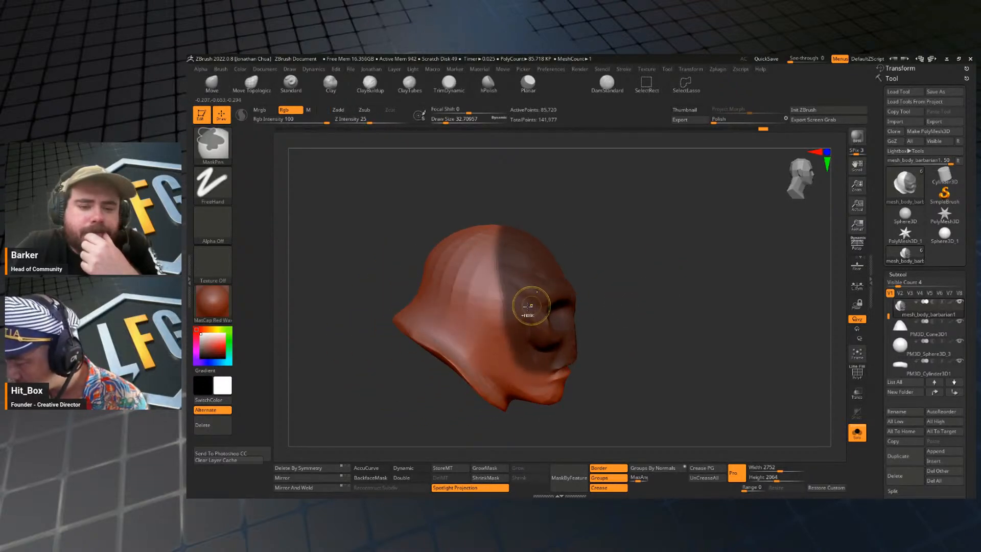
{"action": "left_click", "coordinate": [528, 309], "text": "ctrl+shift"}
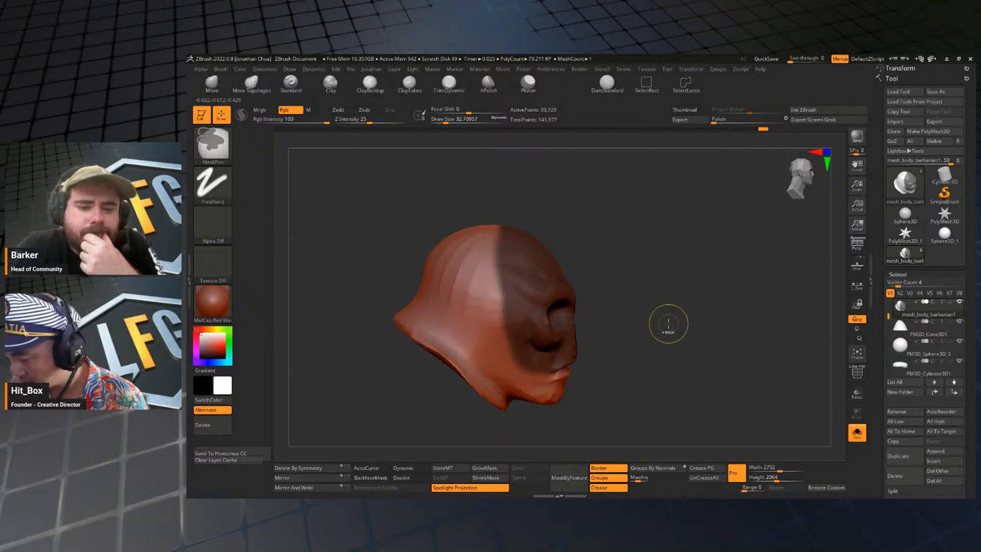
Turn the masked face area into its own polygroup, clear the mask and check the groups with PolyFrame.
{"action": "mouse_move", "coordinate": [668, 323]}
{"action": "left_mouse_down"}
{"action": "mouse_move", "coordinate": [659, 322]}
{"action": "mouse_move", "coordinate": [673, 319]}
{"action": "left_mouse_up"}
{"action": "left_click_drag", "start_coordinate": [673, 319], "coordinate": [714, 301], "text": "alt"}
{"action": "left_click", "coordinate": [698, 301], "text": "ctrl+shift"}
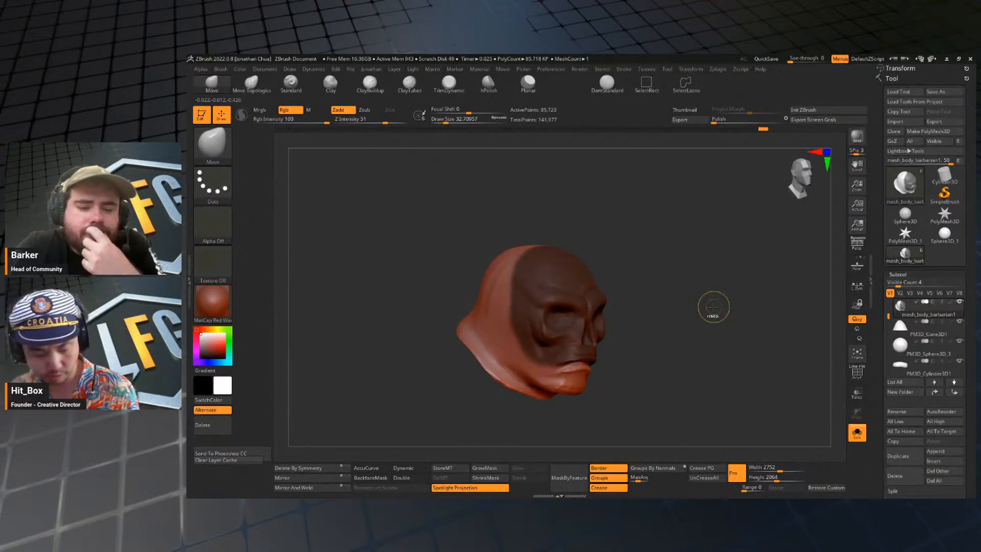
{"action": "key", "text": "ctrl"}
{"action": "left_click_drag", "start_coordinate": [712, 310], "coordinate": [715, 310], "text": "ctrl"}
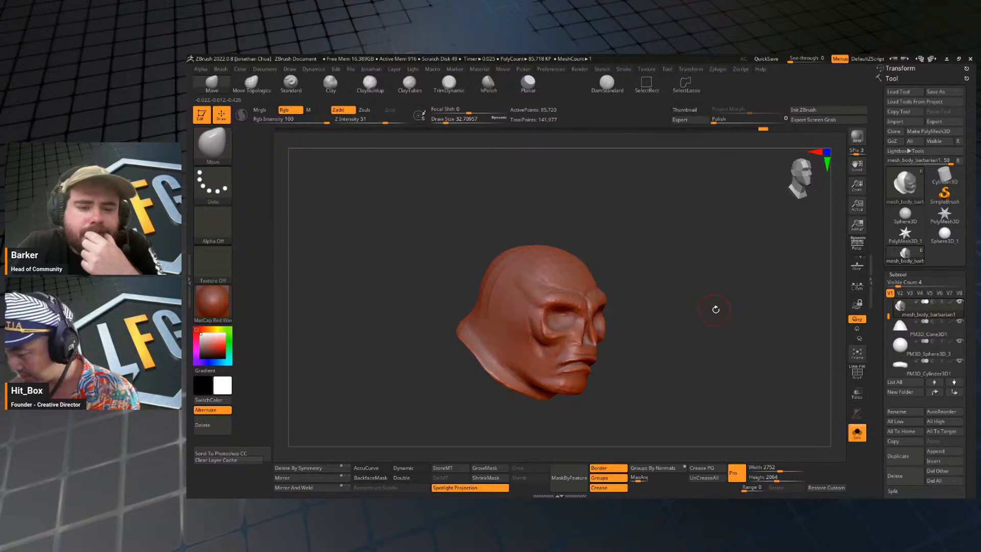
{"action": "key", "text": "shift+f"}
{"action": "key", "text": "shift+f"}
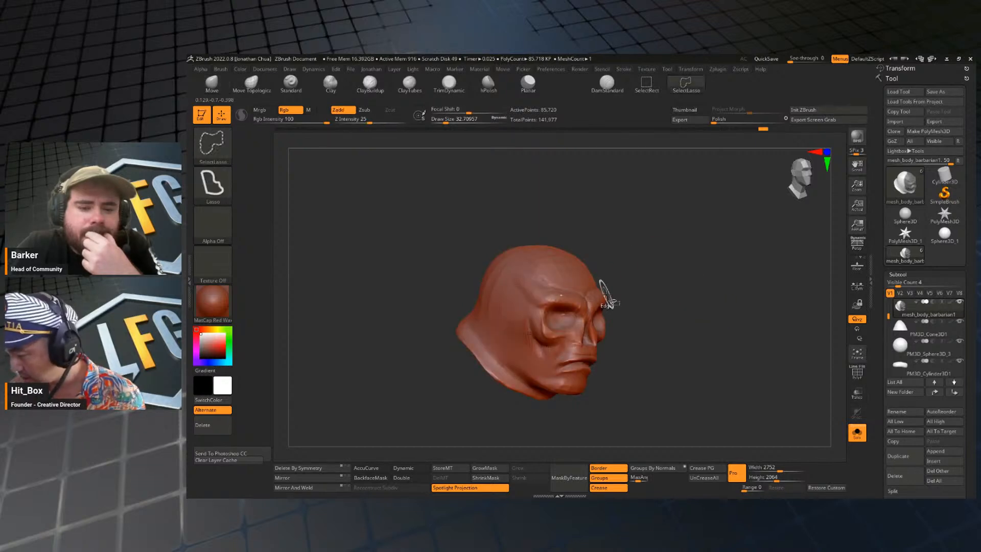
Choose the SelectRect brush, isolate the upper-face polygroup to check it, and restore the full head.
{"action": "left_click", "coordinate": [212, 145]}
{"action": "left_click", "coordinate": [342, 152], "text": "ctrl+shift"}
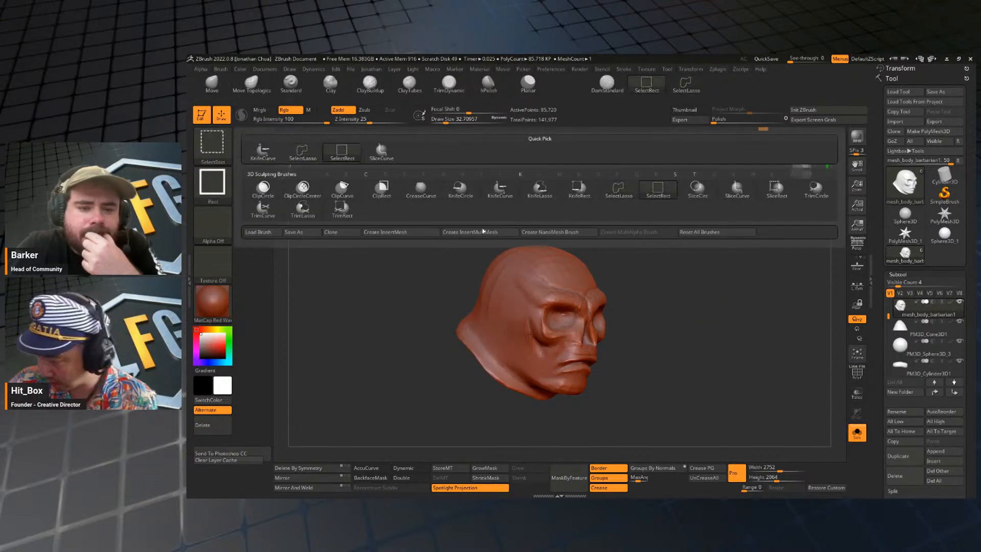
{"action": "left_click", "coordinate": [585, 284], "text": "ctrl+shift"}
{"action": "mouse_move", "coordinate": [709, 335]}
{"action": "left_mouse_down"}
{"action": "mouse_move", "coordinate": [690, 332]}
{"action": "mouse_move", "coordinate": [715, 343]}
{"action": "mouse_move", "coordinate": [657, 398]}
{"action": "mouse_move", "coordinate": [708, 359]}
{"action": "left_mouse_up"}
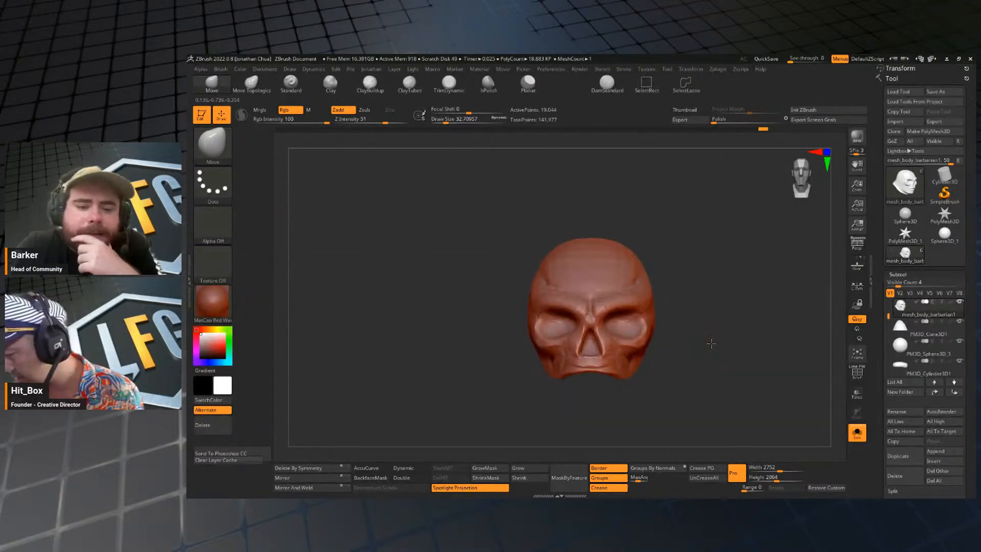
{"action": "left_click", "coordinate": [753, 401], "text": "ctrl+shift"}
{"action": "left_click_drag", "start_coordinate": [754, 401], "coordinate": [724, 365]}
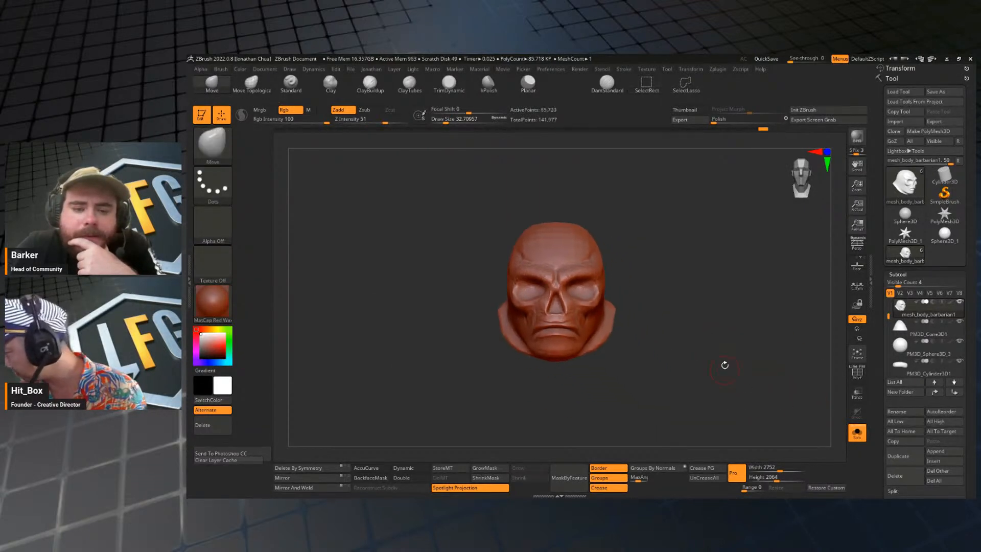
Duplicate the body subtool, isolate the upper-face polygroup in the copy and delete its hidden geometry.
{"action": "left_click", "coordinate": [901, 456]}
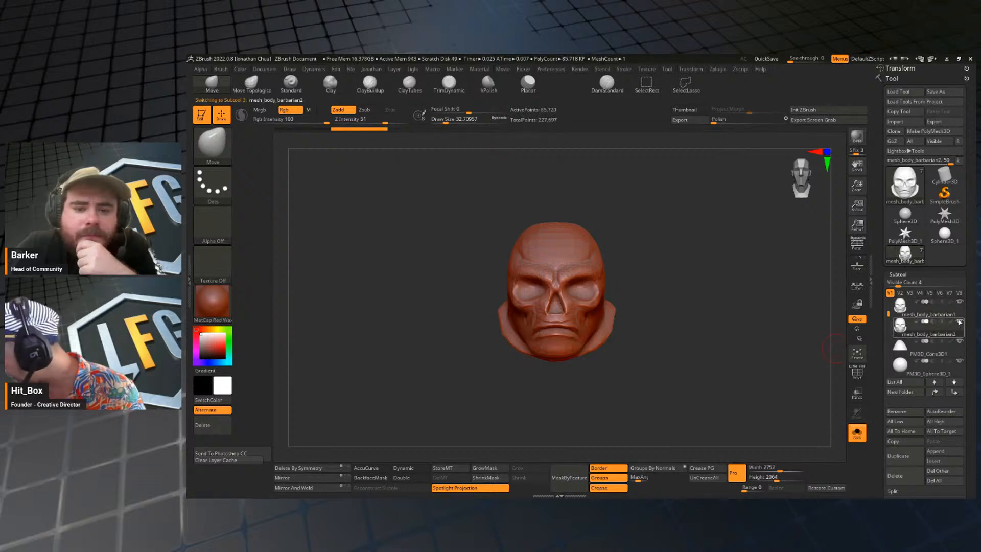
{"action": "mouse_move", "coordinate": [685, 321]}
{"action": "left_mouse_down"}
{"action": "mouse_move", "coordinate": [713, 320]}
{"action": "mouse_move", "coordinate": [645, 269]}
{"action": "mouse_move", "coordinate": [704, 285]}
{"action": "mouse_move", "coordinate": [656, 328]}
{"action": "mouse_move", "coordinate": [679, 329]}
{"action": "left_mouse_up"}
{"action": "left_click", "coordinate": [546, 255], "text": "ctrl+shift"}
{"action": "key", "text": "space"}
{"action": "left_click", "coordinate": [692, 268]}
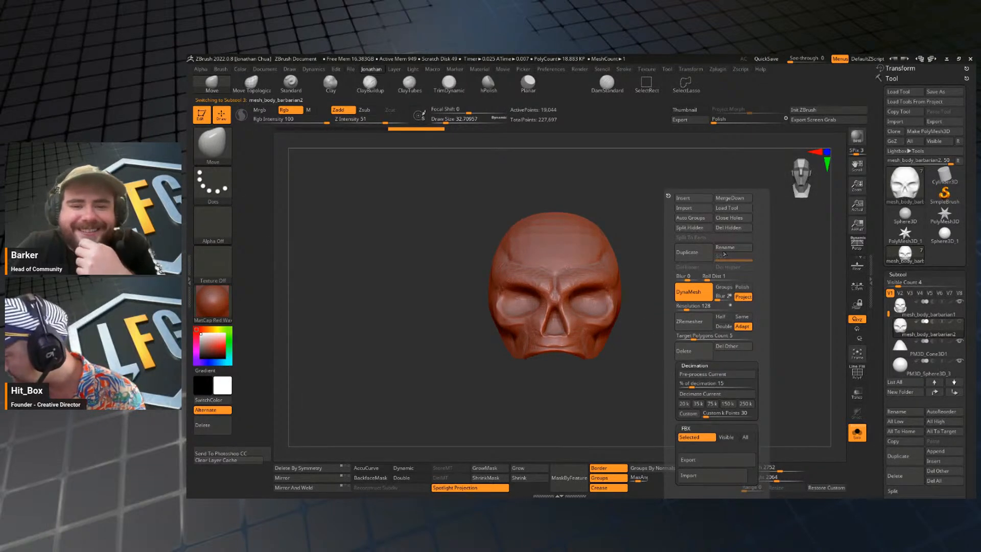
{"action": "key", "text": "shift"}
{"action": "left_click_drag", "start_coordinate": [711, 348], "coordinate": [740, 334]}
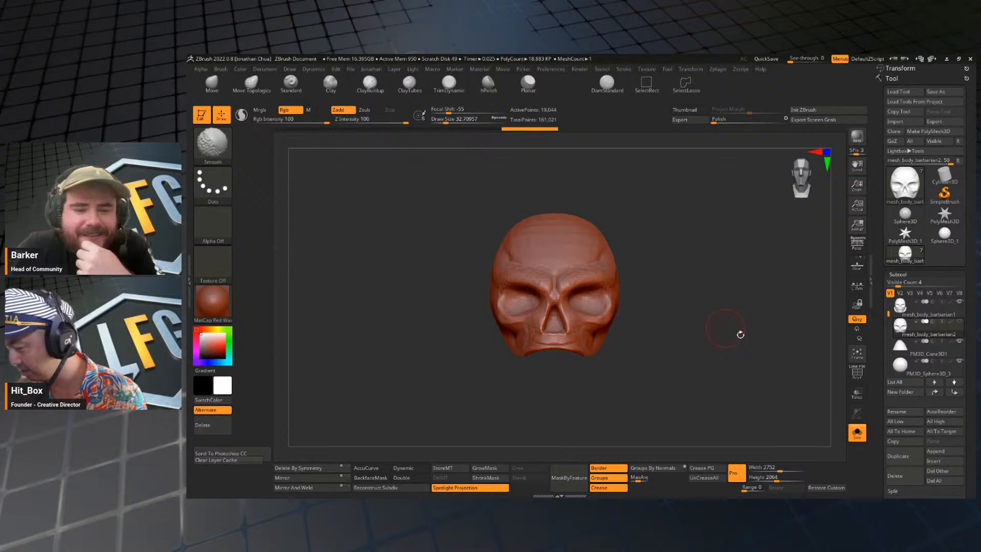
Show the whole character and use the transform gizmo to fit the separate skull face over the head.
{"action": "left_click", "coordinate": [857, 435]}
{"action": "left_click_drag", "start_coordinate": [790, 383], "coordinate": [750, 308], "text": "alt"}
{"action": "left_click_drag", "start_coordinate": [736, 308], "coordinate": [763, 308]}
{"action": "left_click_drag", "start_coordinate": [688, 285], "coordinate": [628, 250], "text": "alt"}
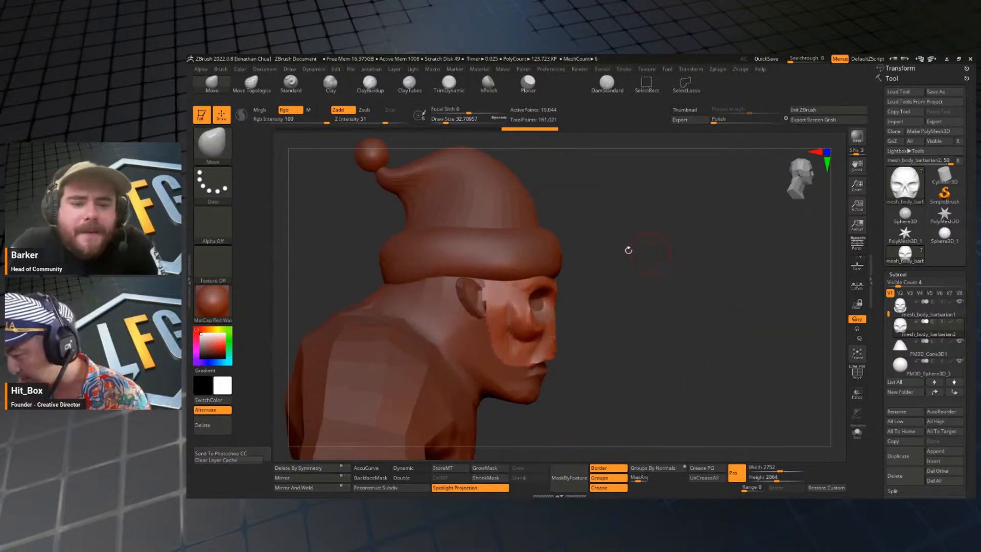
{"action": "key", "text": "w"}
{"action": "mouse_move", "coordinate": [654, 305]}
{"action": "left_mouse_down", "text": "shift"}
{"action": "mouse_move", "coordinate": [700, 230]}
{"action": "mouse_move", "coordinate": [672, 231]}
{"action": "mouse_move", "coordinate": [696, 223]}
{"action": "left_mouse_up", "text": "shift"}
{"action": "key", "text": "q"}
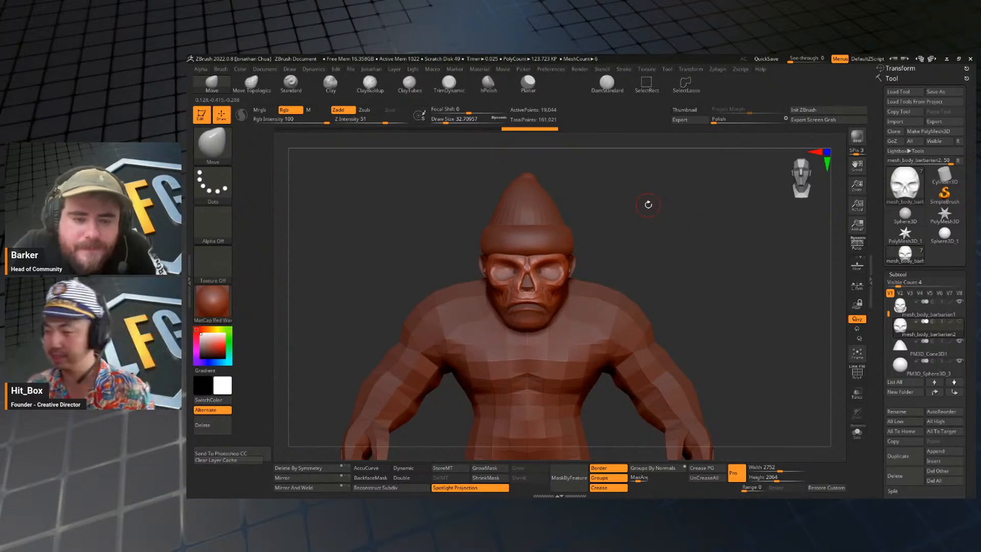
Reshape the cheekbones and lower edge of the separate skull face with the Move brush at a draw size of about 54.
{"action": "left_click_drag", "start_coordinate": [674, 255], "coordinate": [716, 240], "text": "alt"}
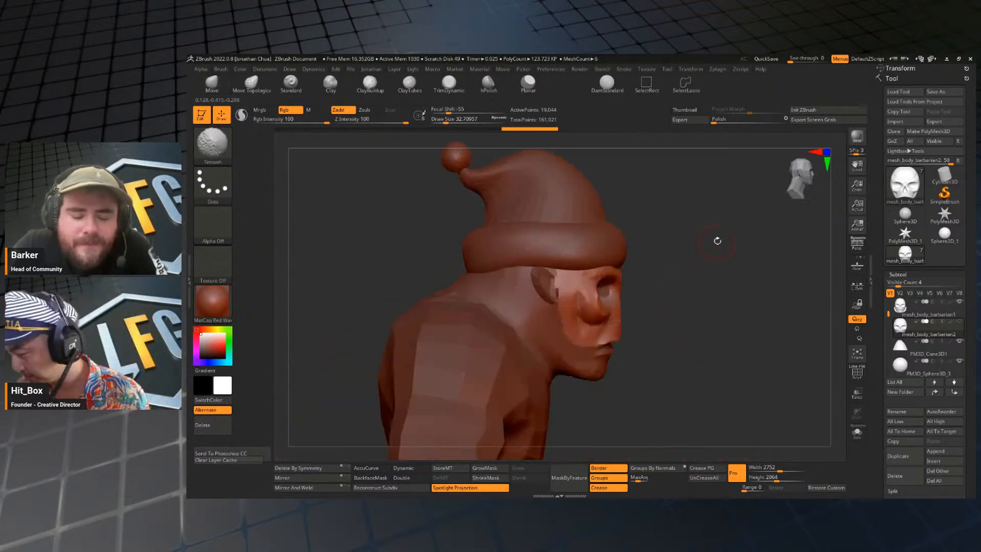
{"action": "key", "text": "w"}
{"action": "left_click", "coordinate": [519, 226]}
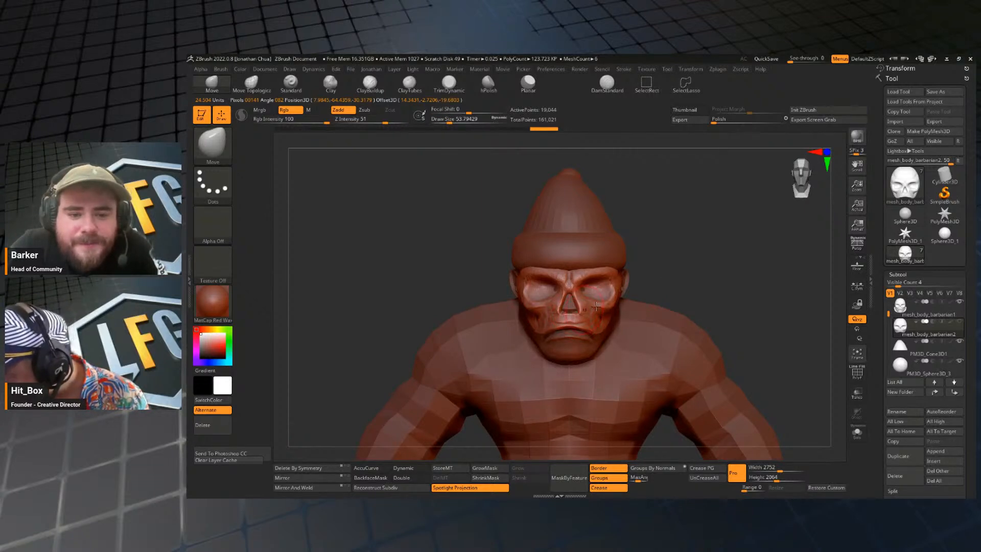
{"action": "mouse_move", "coordinate": [717, 276]}
{"action": "left_mouse_down"}
{"action": "mouse_move", "coordinate": [603, 281]}
{"action": "mouse_move", "coordinate": [700, 281]}
{"action": "mouse_move", "coordinate": [682, 258]}
{"action": "mouse_move", "coordinate": [656, 254]}
{"action": "mouse_move", "coordinate": [724, 250]}
{"action": "left_mouse_up"}
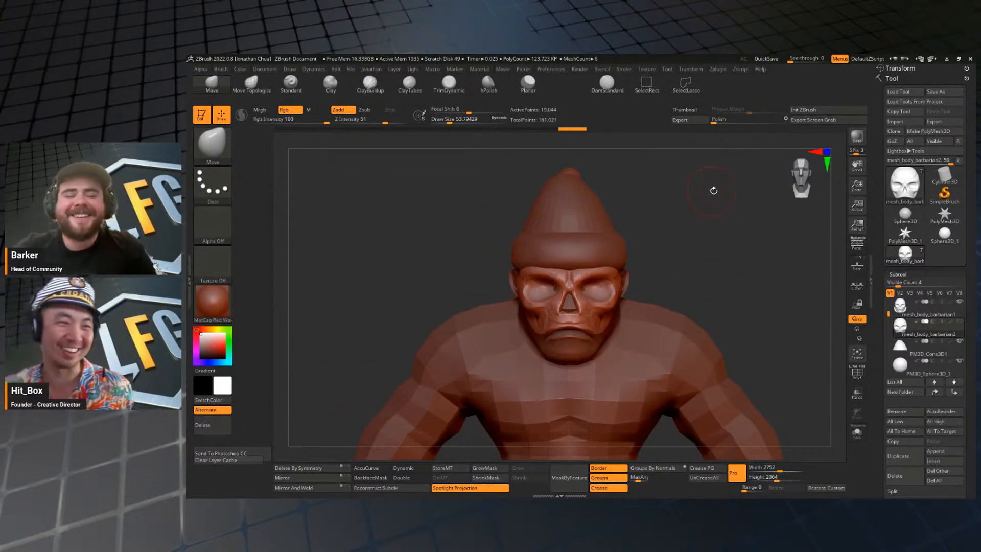
{"action": "mouse_move", "coordinate": [693, 291]}
{"action": "left_mouse_down"}
{"action": "mouse_move", "coordinate": [719, 292]}
{"action": "mouse_move", "coordinate": [696, 299]}
{"action": "mouse_move", "coordinate": [707, 236]}
{"action": "mouse_move", "coordinate": [738, 276]}
{"action": "mouse_move", "coordinate": [708, 287]}
{"action": "mouse_move", "coordinate": [698, 218]}
{"action": "left_mouse_up"}
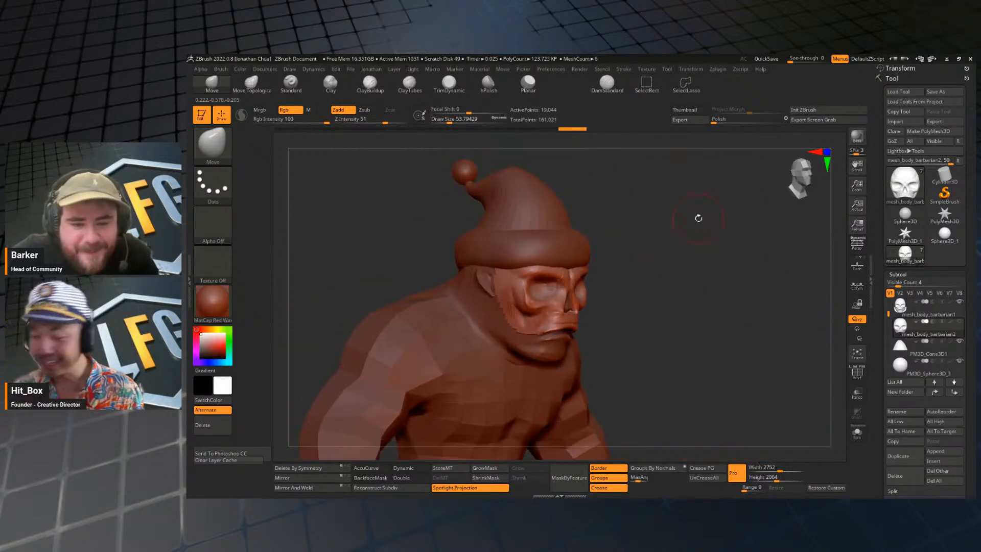
Insert a Sphere3D as a new subtool on the character.
{"action": "mouse_move", "coordinate": [713, 298]}
{"action": "left_mouse_down", "text": "shift"}
{"action": "mouse_move", "coordinate": [707, 285]}
{"action": "mouse_move", "coordinate": [714, 293]}
{"action": "mouse_move", "coordinate": [722, 271]}
{"action": "mouse_move", "coordinate": [707, 259]}
{"action": "mouse_move", "coordinate": [696, 281]}
{"action": "mouse_move", "coordinate": [728, 279]}
{"action": "mouse_move", "coordinate": [714, 268]}
{"action": "mouse_move", "coordinate": [705, 227]}
{"action": "mouse_move", "coordinate": [707, 283]}
{"action": "mouse_move", "coordinate": [700, 269]}
{"action": "mouse_move", "coordinate": [709, 250]}
{"action": "mouse_move", "coordinate": [730, 250]}
{"action": "mouse_move", "coordinate": [713, 239]}
{"action": "left_mouse_up", "text": "shift"}
{"action": "key", "text": "space"}
{"action": "left_click", "coordinate": [683, 197]}
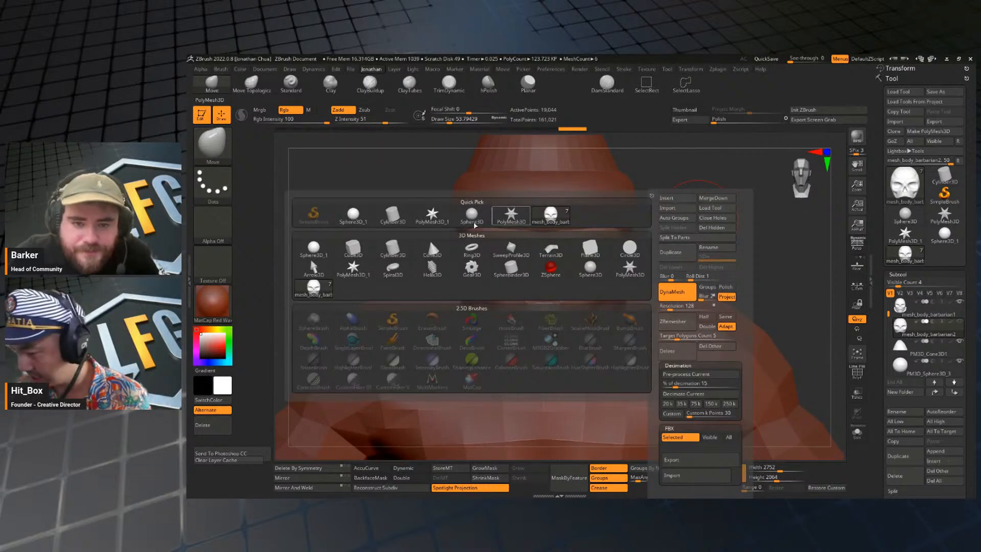
{"action": "left_click", "coordinate": [474, 223]}
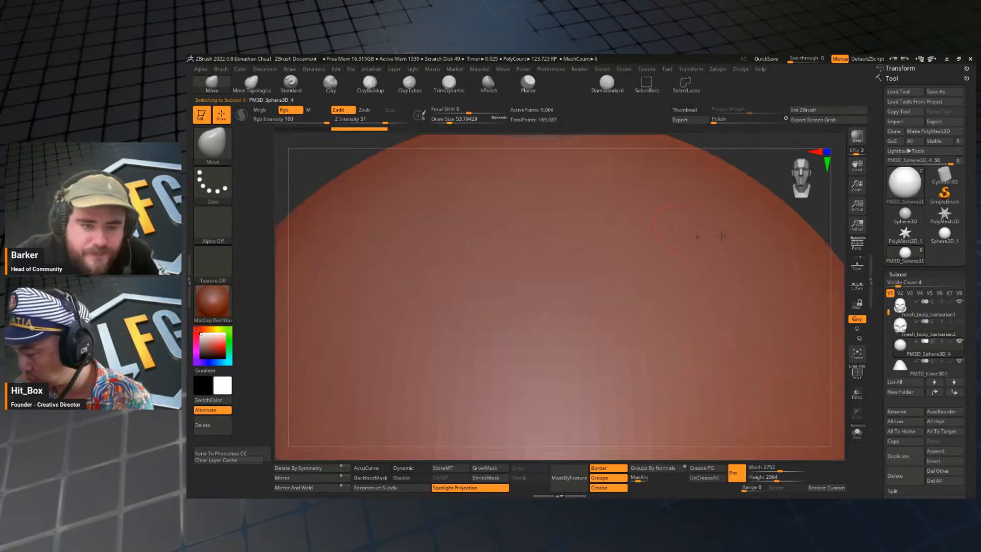
{"action": "left_click_drag", "start_coordinate": [764, 167], "coordinate": [709, 224]}
{"action": "key", "text": "space"}
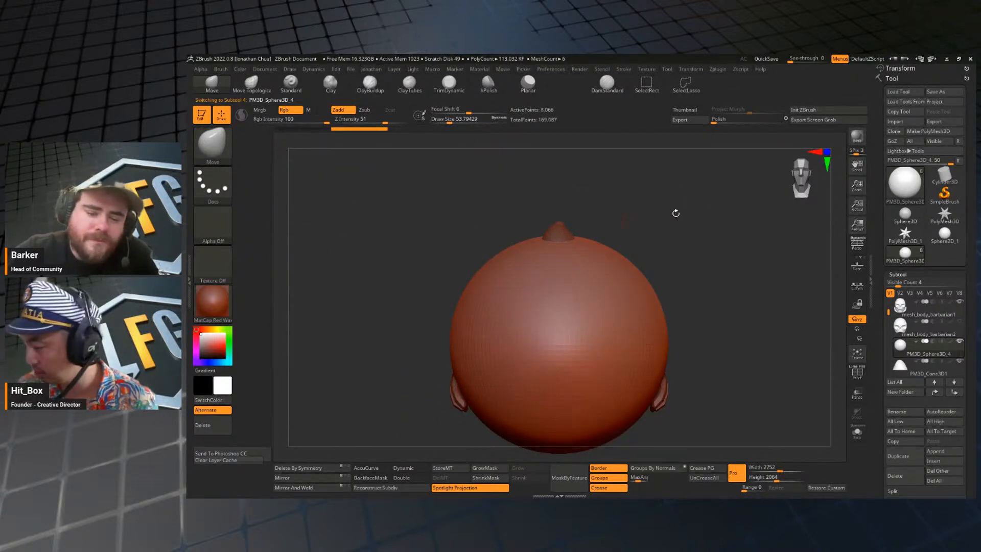
Pre-process the new sphere and decimate it at 15%, followed by a second decimation at 1%.
{"action": "key", "text": "space"}
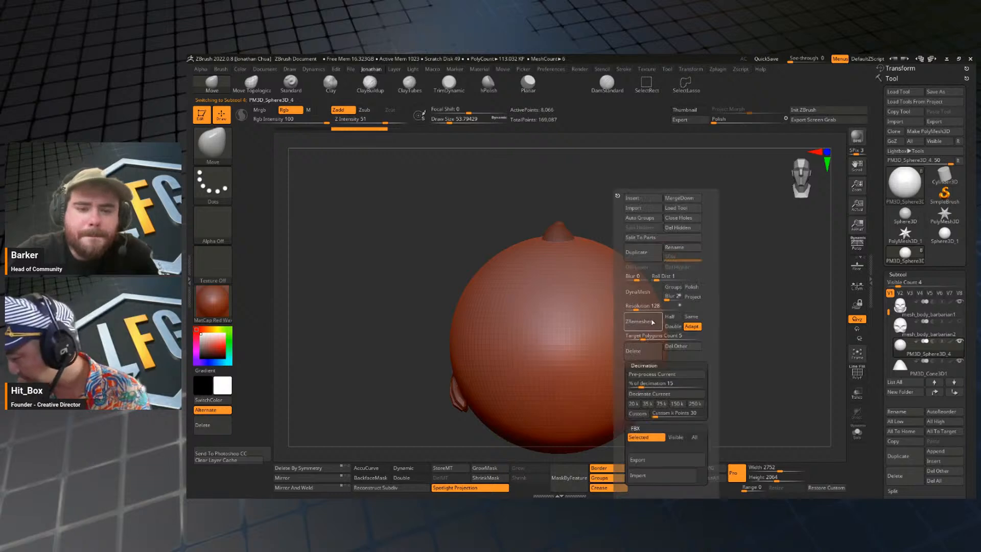
{"action": "left_click", "coordinate": [666, 376]}
{"action": "key", "text": "space"}
{"action": "left_click", "coordinate": [696, 389]}
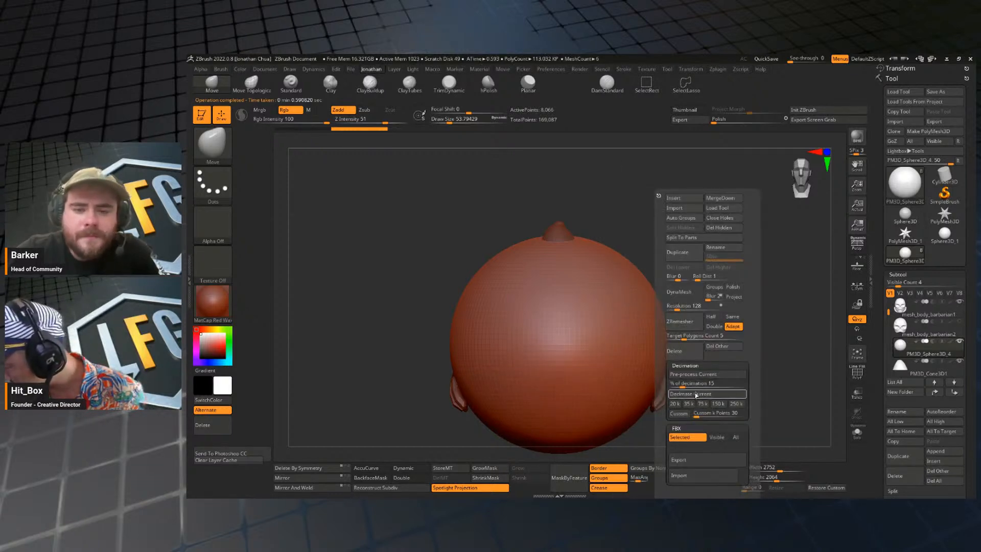
{"action": "key", "text": "space"}
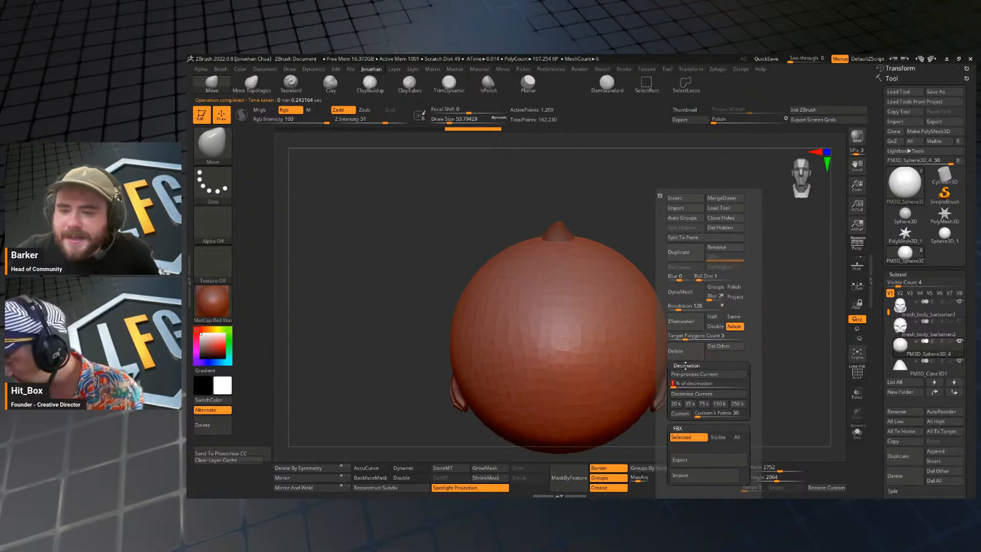
{"action": "left_click", "coordinate": [691, 393]}
Scale the decimated sphere down and move it in front of the character's mouth with the transform gizmo.
{"action": "key", "text": "w"}
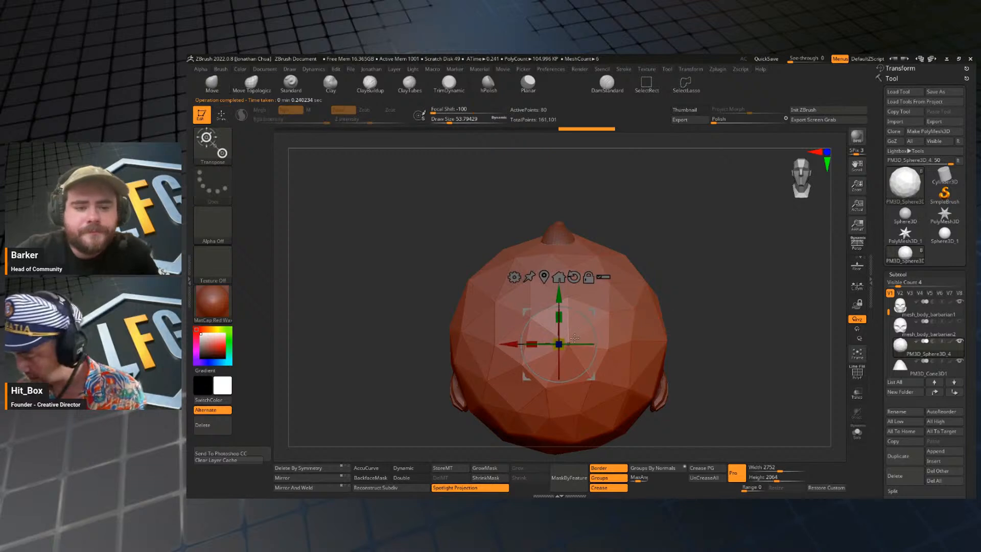
{"action": "left_click_drag", "start_coordinate": [559, 344], "coordinate": [516, 358]}
{"action": "left_click_drag", "start_coordinate": [648, 286], "coordinate": [706, 284], "text": "shift"}
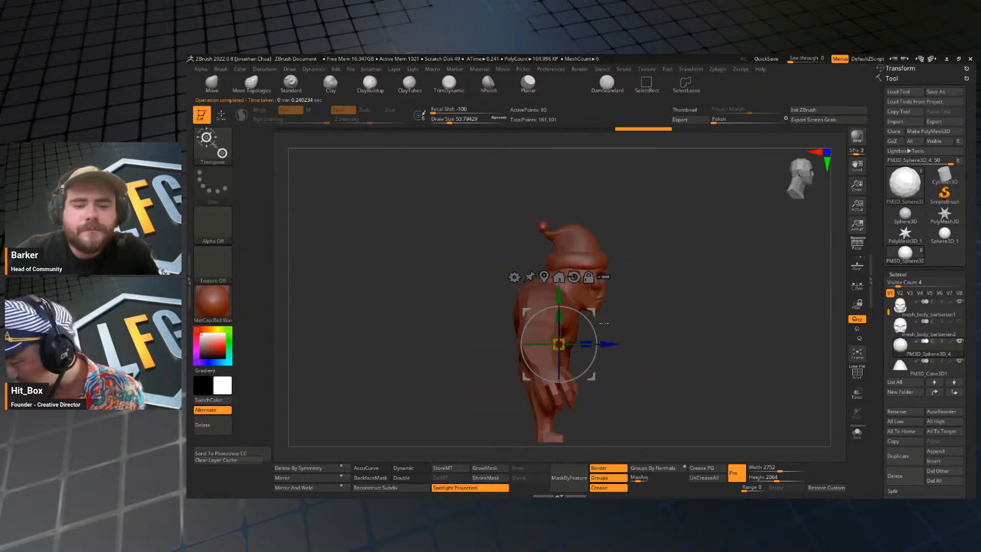
{"action": "left_click_drag", "start_coordinate": [591, 311], "coordinate": [642, 325]}
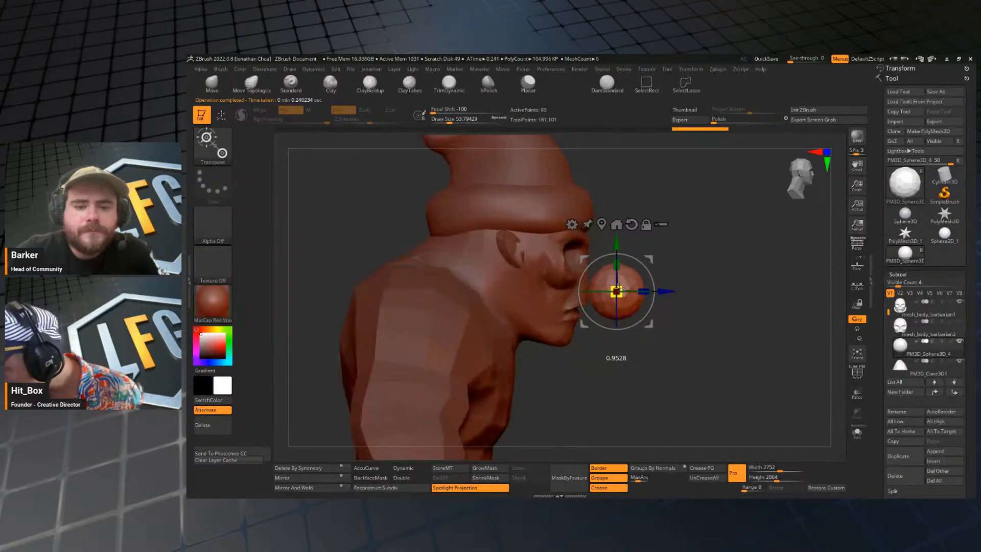
{"action": "left_click_drag", "start_coordinate": [619, 287], "coordinate": [602, 301]}
{"action": "left_click_drag", "start_coordinate": [809, 251], "coordinate": [722, 228], "text": "shift"}
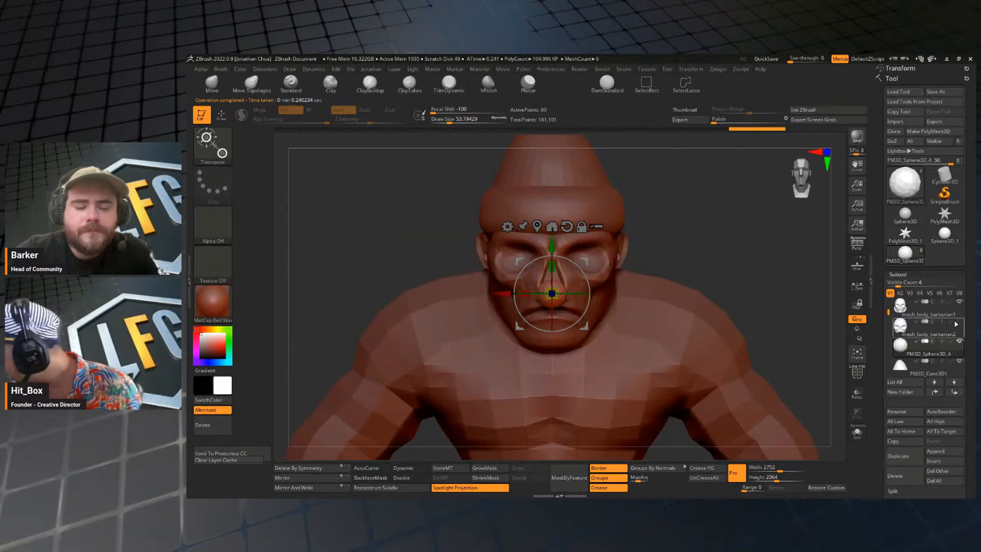
Hide the body and hat parts, leaving only the separate skull face and the small sphere visible.
{"action": "left_click", "coordinate": [959, 342]}
{"action": "left_click", "coordinate": [959, 302]}
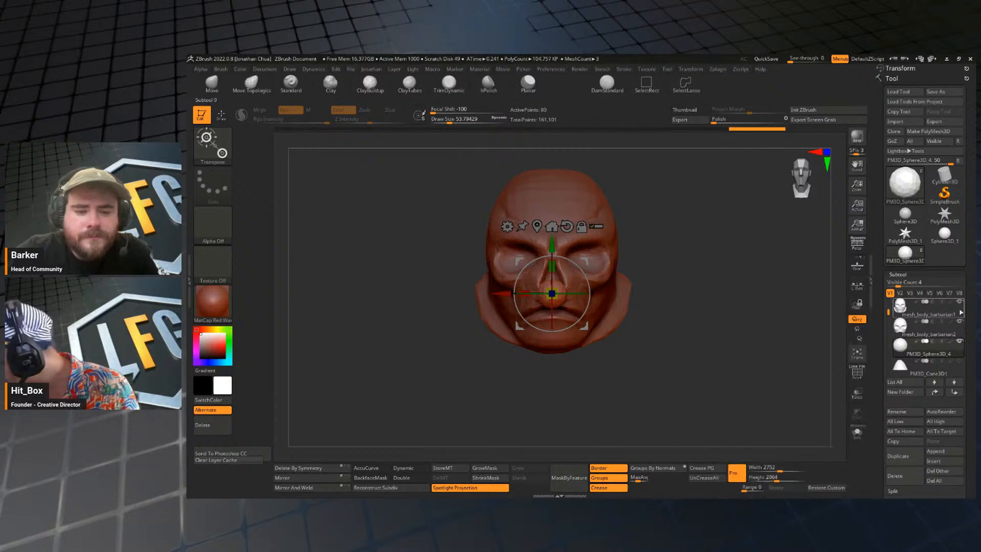
{"action": "left_click", "coordinate": [915, 329]}
Shrink the sphere further and place it at the middle of the skull's upper jaw edge.
{"action": "left_click_drag", "start_coordinate": [700, 312], "coordinate": [735, 305], "text": "alt"}
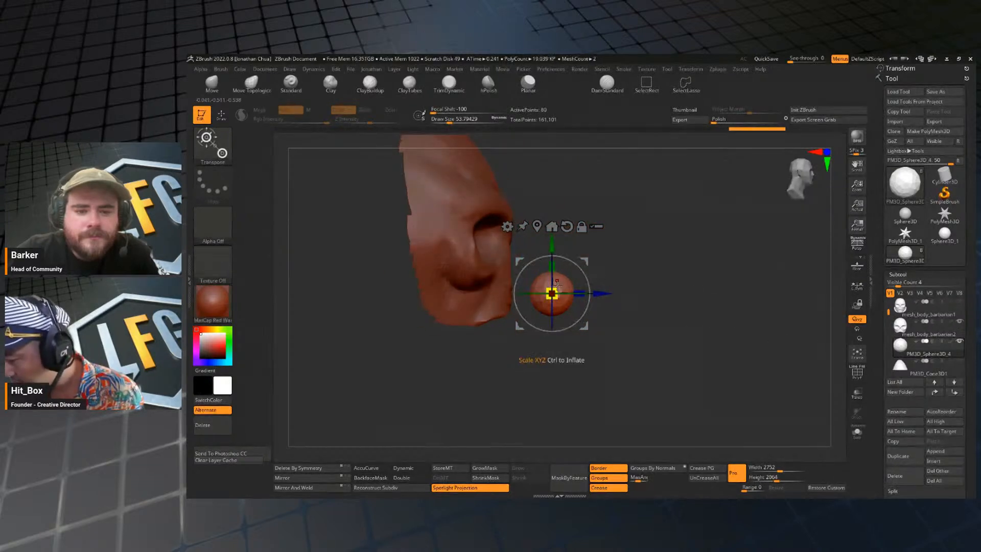
{"action": "left_click_drag", "start_coordinate": [557, 284], "coordinate": [549, 303]}
{"action": "mouse_move", "coordinate": [584, 261]}
{"action": "left_mouse_down"}
{"action": "mouse_move", "coordinate": [542, 288]}
{"action": "mouse_move", "coordinate": [651, 276]}
{"action": "mouse_move", "coordinate": [648, 300]}
{"action": "left_mouse_up"}
{"action": "key", "text": "q"}
{"action": "key", "text": "w"}
{"action": "key", "text": "q"}
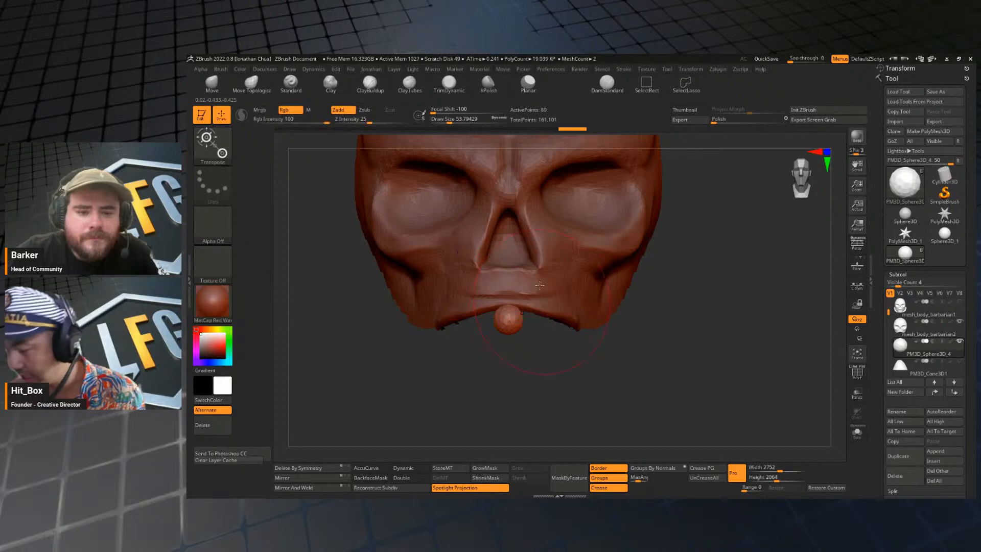
Flatten the small sphere along its depth axis to start a tooth shape.
{"action": "left_click_drag", "start_coordinate": [342, 274], "coordinate": [630, 374]}
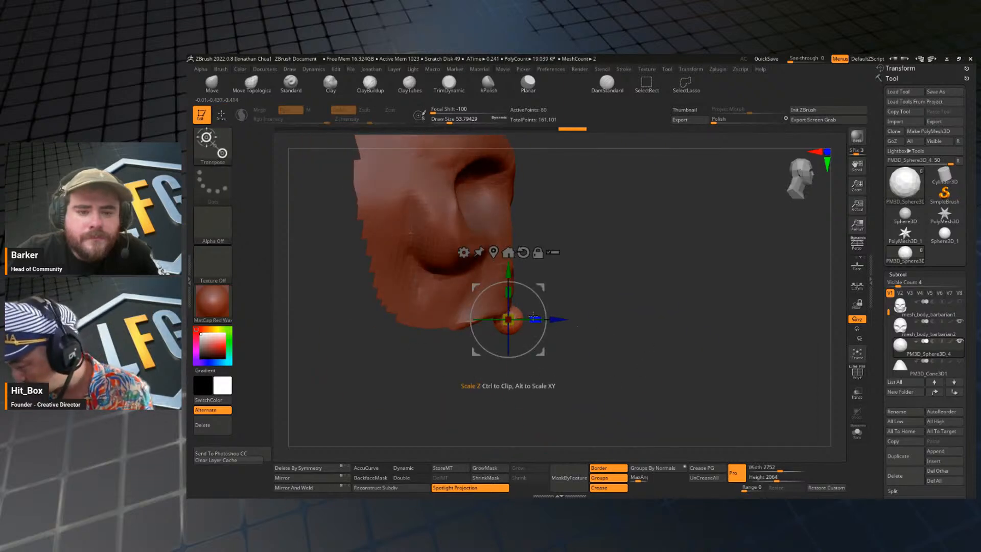
{"action": "left_click_drag", "start_coordinate": [533, 317], "coordinate": [516, 317]}
{"action": "left_click_drag", "start_coordinate": [625, 322], "coordinate": [587, 320], "text": "shift"}
{"action": "key", "text": "q"}
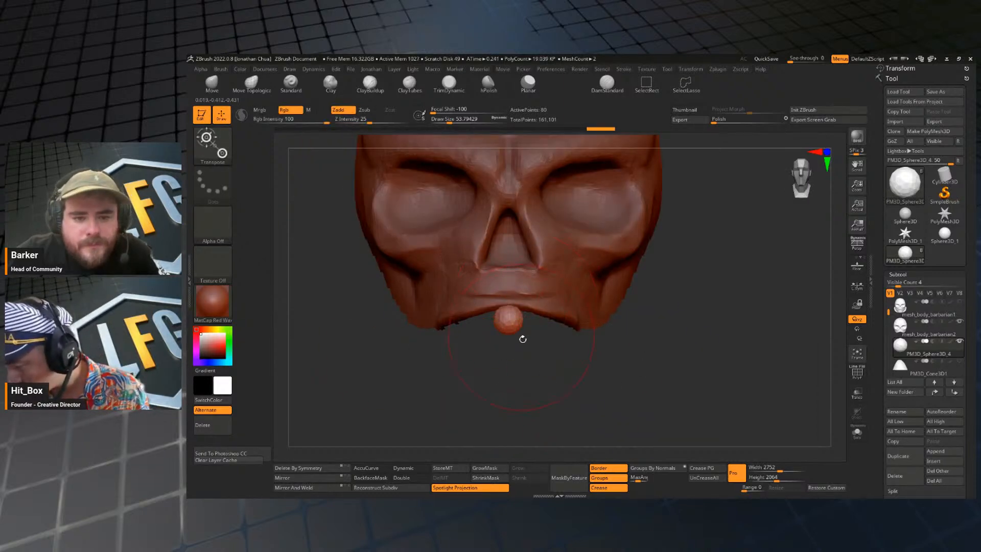
Shape the tooth with the Move brush, using draw sizes of about 14 and 29.
{"action": "key", "text": "s"}
{"action": "left_click_drag", "start_coordinate": [530, 349], "coordinate": [520, 350]}
{"action": "key", "text": "b"}
{"action": "key", "text": "m"}
{"action": "key", "text": "v"}
{"action": "key", "text": "s"}
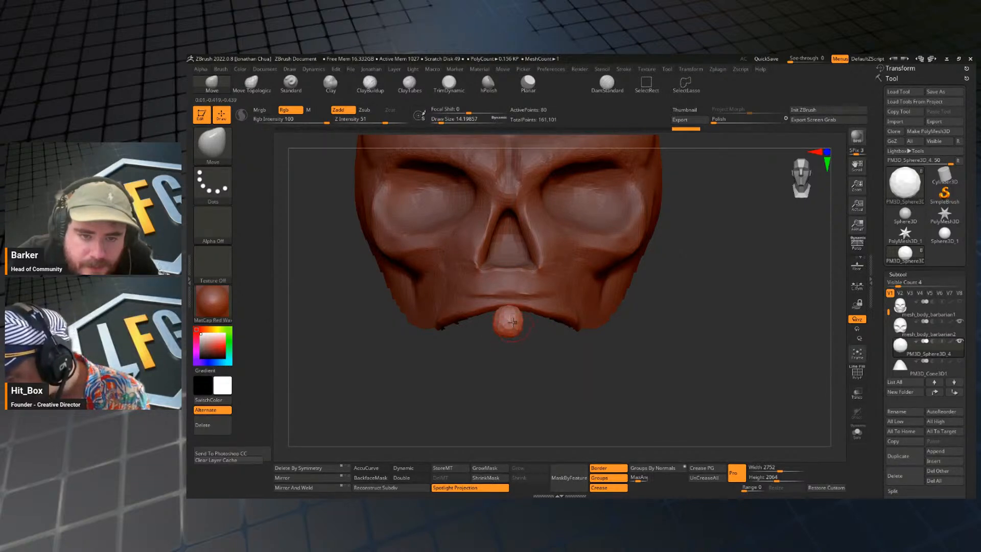
{"action": "left_click_drag", "start_coordinate": [514, 375], "coordinate": [574, 376]}
{"action": "key", "text": "s"}
{"action": "left_click_drag", "start_coordinate": [552, 327], "coordinate": [556, 328]}
Narrow the tooth's width, offset it beside the skull's centerline and refine its outline with the Move brush.
{"action": "key", "text": "w"}
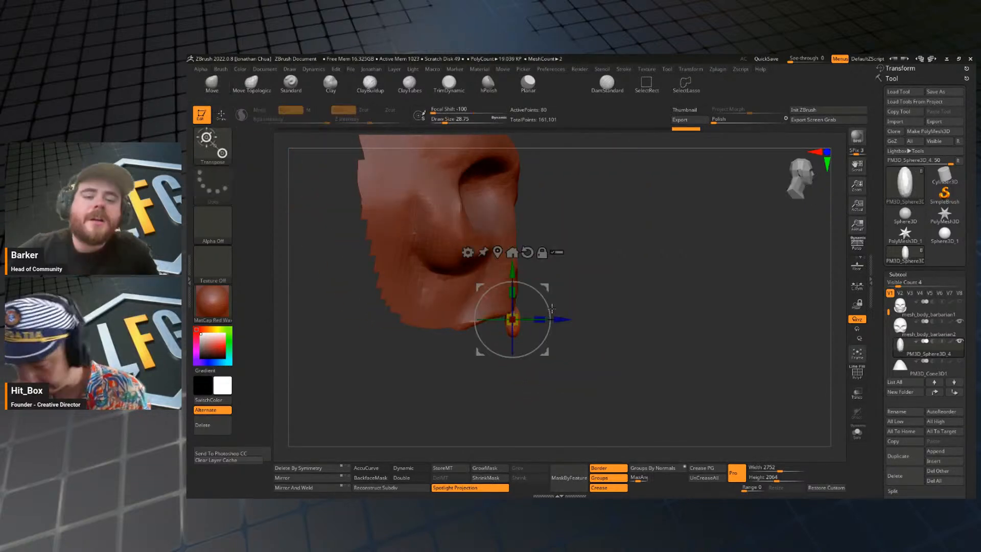
{"action": "left_click_drag", "start_coordinate": [613, 301], "coordinate": [562, 309], "text": "shift"}
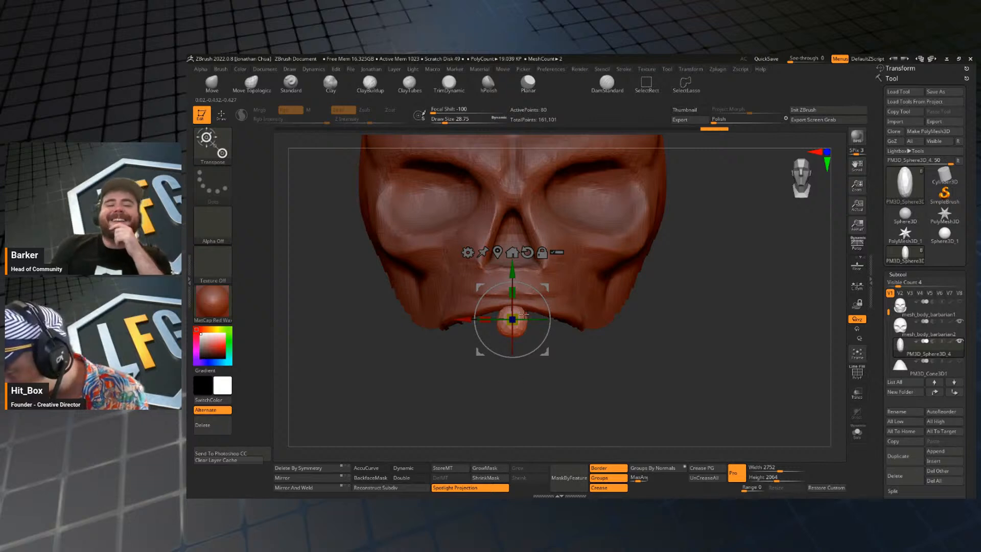
{"action": "key", "text": "q"}
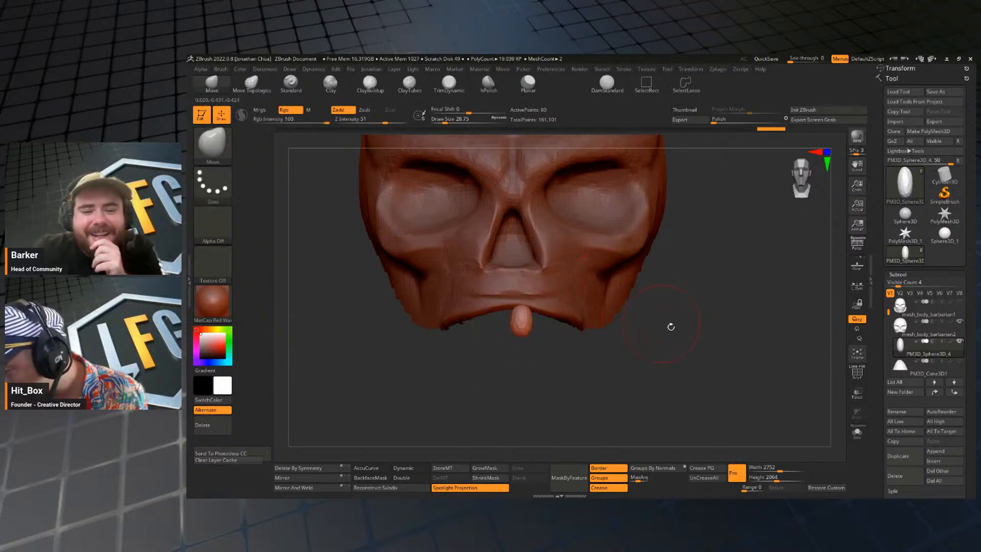
{"action": "mouse_move", "coordinate": [668, 324]}
{"action": "left_mouse_down"}
{"action": "mouse_move", "coordinate": [689, 254]}
{"action": "mouse_move", "coordinate": [561, 289]}
{"action": "left_mouse_up"}
{"action": "key", "text": "w"}
{"action": "key", "text": "q"}
{"action": "mouse_move", "coordinate": [625, 301]}
{"action": "left_mouse_down"}
{"action": "mouse_move", "coordinate": [665, 290]}
{"action": "mouse_move", "coordinate": [689, 346]}
{"action": "mouse_move", "coordinate": [649, 366]}
{"action": "mouse_move", "coordinate": [616, 351]}
{"action": "left_mouse_up"}
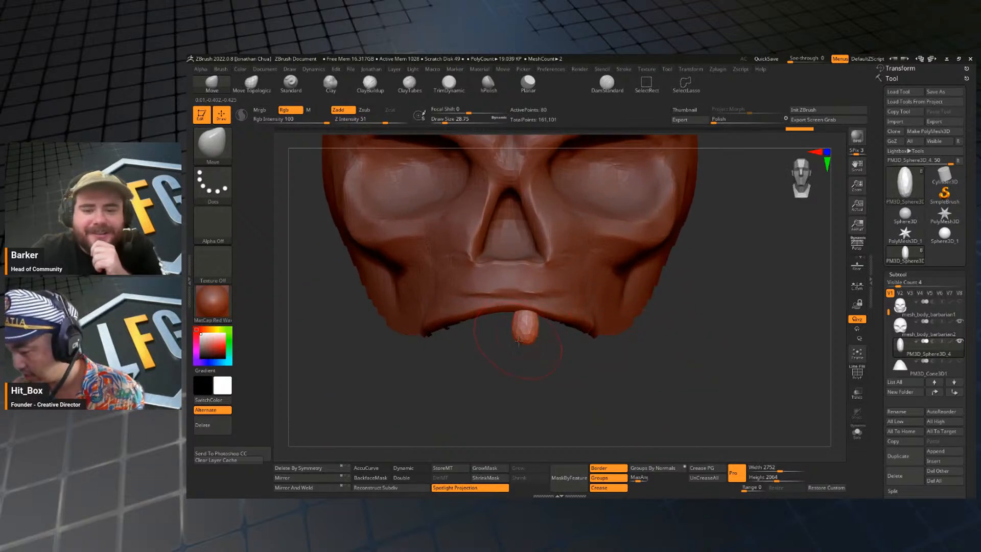
{"action": "left_click_drag", "start_coordinate": [540, 345], "coordinate": [546, 331]}
Duplicate the tooth, then move and rotate the copy beside the first one along the jaw curve.
{"action": "left_click", "coordinate": [904, 456]}
{"action": "key", "text": "w"}
{"action": "left_click_drag", "start_coordinate": [714, 327], "coordinate": [668, 331], "text": "shift"}
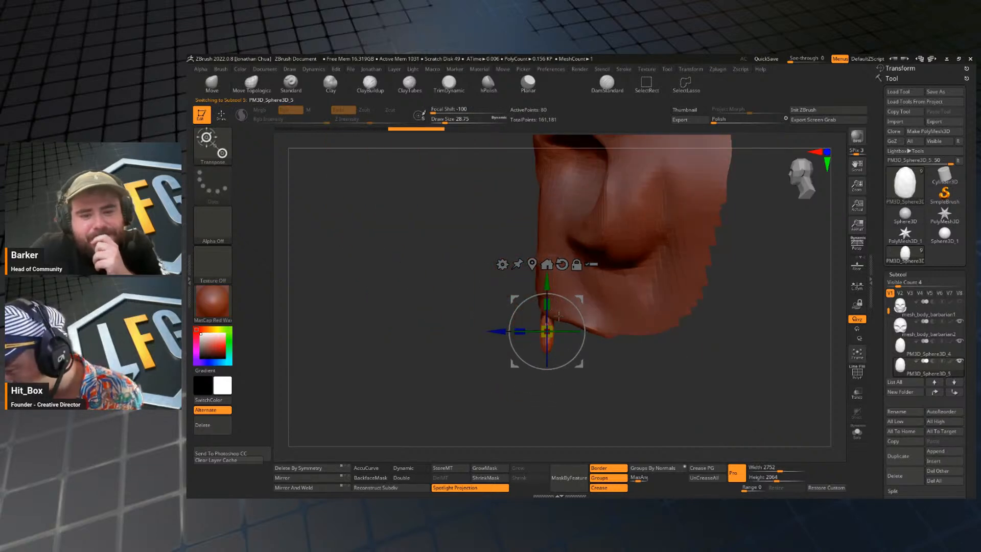
{"action": "left_click_drag", "start_coordinate": [575, 331], "coordinate": [577, 331]}
{"action": "left_click_drag", "start_coordinate": [516, 404], "coordinate": [582, 398], "text": "shift"}
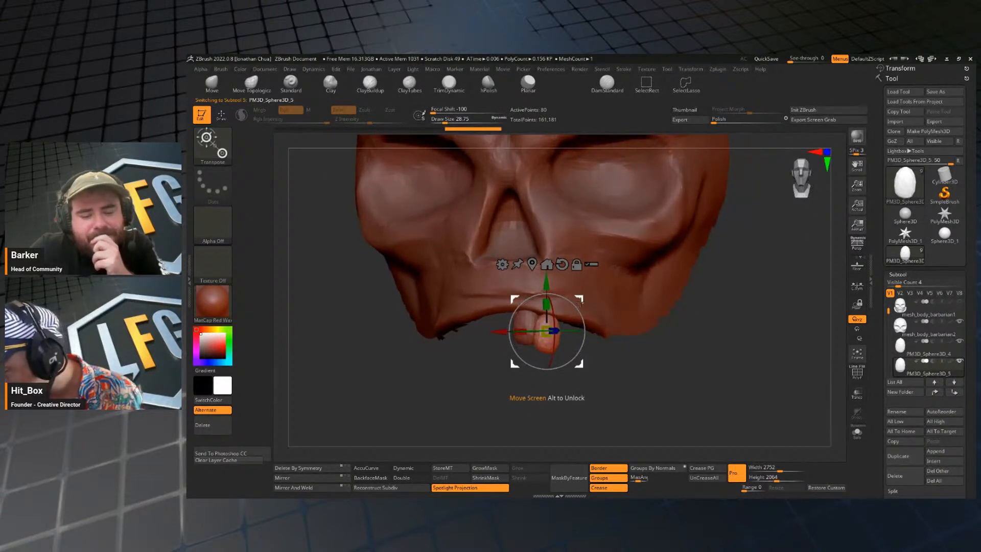
{"action": "left_click_drag", "start_coordinate": [579, 299], "coordinate": [586, 300]}
{"action": "left_click_drag", "start_coordinate": [597, 353], "coordinate": [582, 315]}
Refine the second tooth's shape and placement with the transform gizmo and the Move brush at a draw size of about 22.
{"action": "key", "text": "q"}
{"action": "left_click_drag", "start_coordinate": [689, 260], "coordinate": [674, 332]}
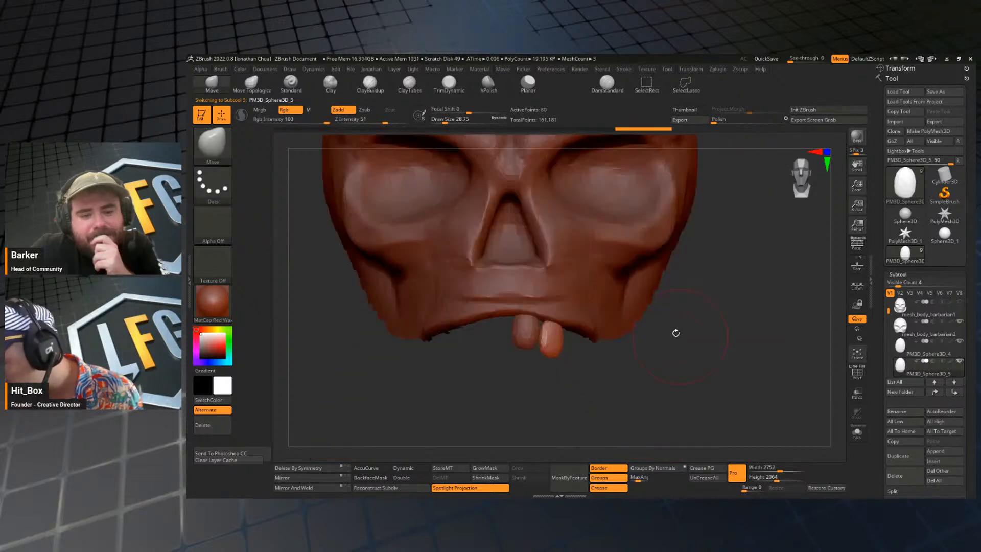
{"action": "key", "text": "w"}
{"action": "key", "text": "q"}
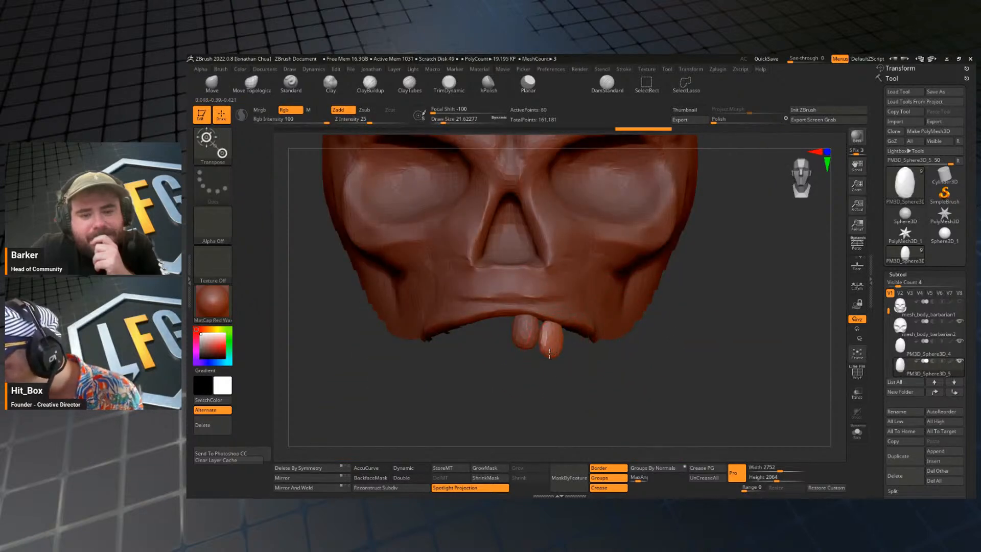
{"action": "key", "text": "w"}
{"action": "key", "text": "q"}
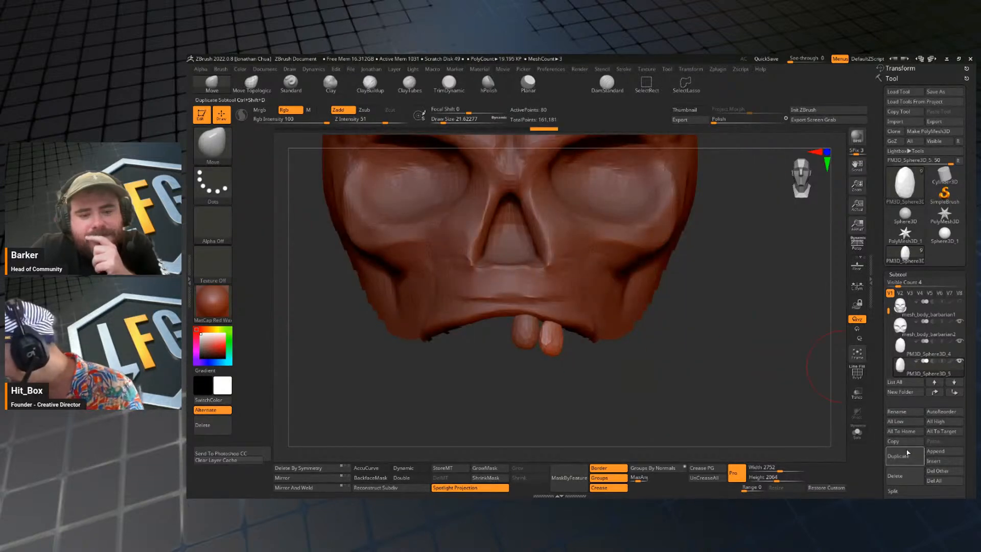
Duplicate the second tooth and position the copy as a third tooth, rotated to follow the jaw curve.
{"action": "left_click", "coordinate": [907, 453]}
{"action": "left_click_drag", "start_coordinate": [738, 420], "coordinate": [665, 394]}
{"action": "key", "text": "w"}
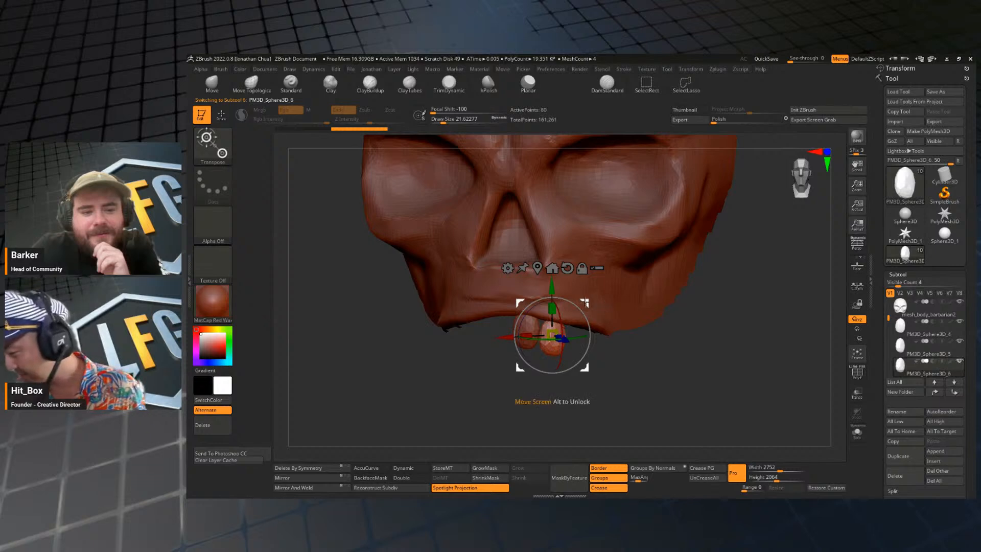
{"action": "left_click_drag", "start_coordinate": [675, 372], "coordinate": [692, 294]}
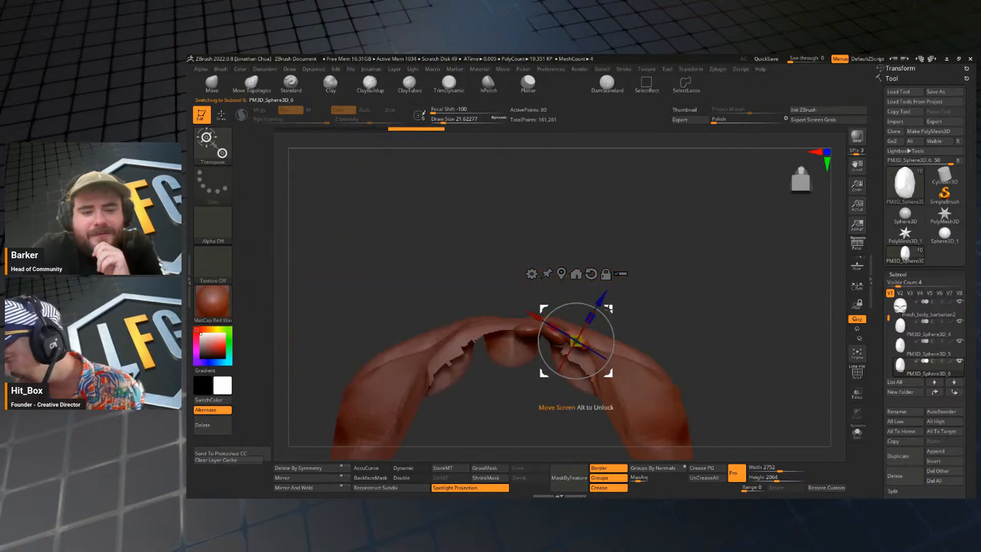
{"action": "mouse_move", "coordinate": [605, 316]}
{"action": "left_mouse_down"}
{"action": "mouse_move", "coordinate": [613, 331]}
{"action": "mouse_move", "coordinate": [608, 320]}
{"action": "mouse_move", "coordinate": [737, 295]}
{"action": "mouse_move", "coordinate": [727, 354]}
{"action": "left_mouse_up"}
{"action": "key", "text": "q"}
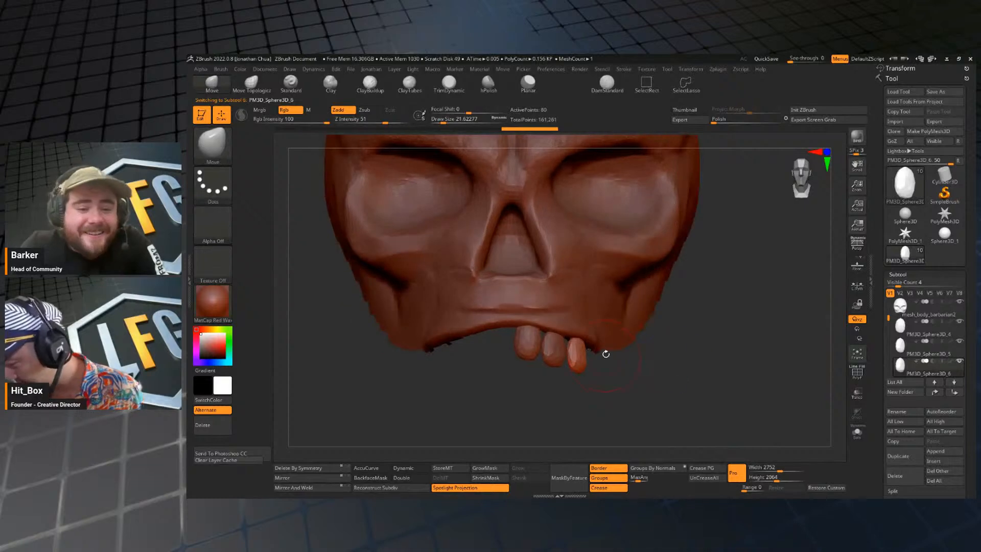
Fine-tune the third tooth's position and angle against the jaw edge from front and side.
{"action": "key", "text": "w"}
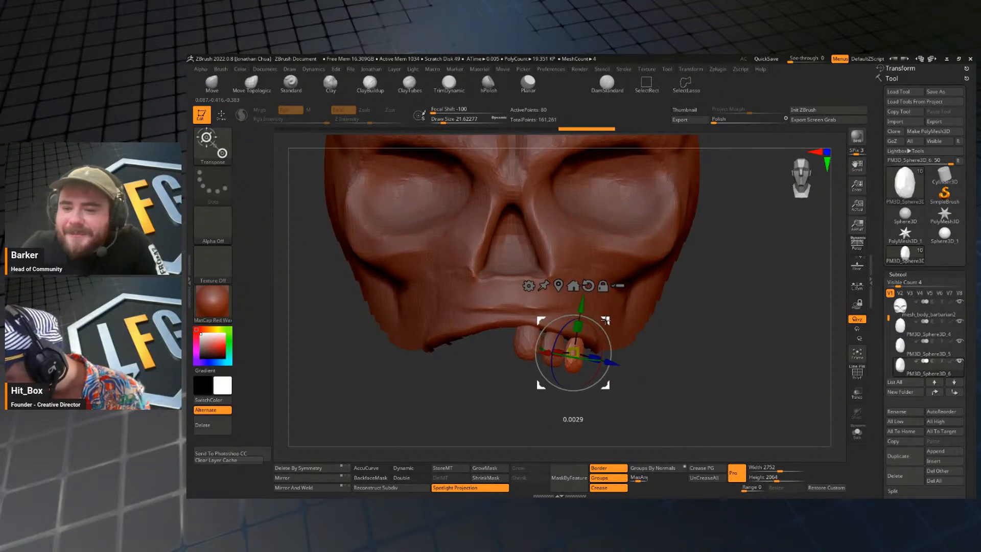
{"action": "key", "text": "q"}
{"action": "left_click_drag", "start_coordinate": [674, 346], "coordinate": [685, 357]}
{"action": "key", "text": "w"}
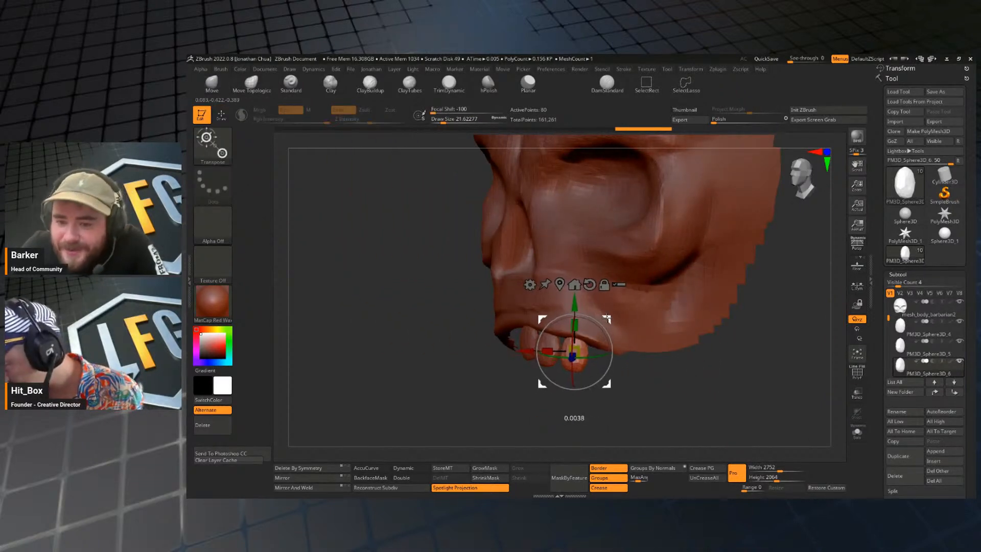
{"action": "key", "text": "q"}
{"action": "left_click_drag", "start_coordinate": [629, 403], "coordinate": [656, 399], "text": "shift"}
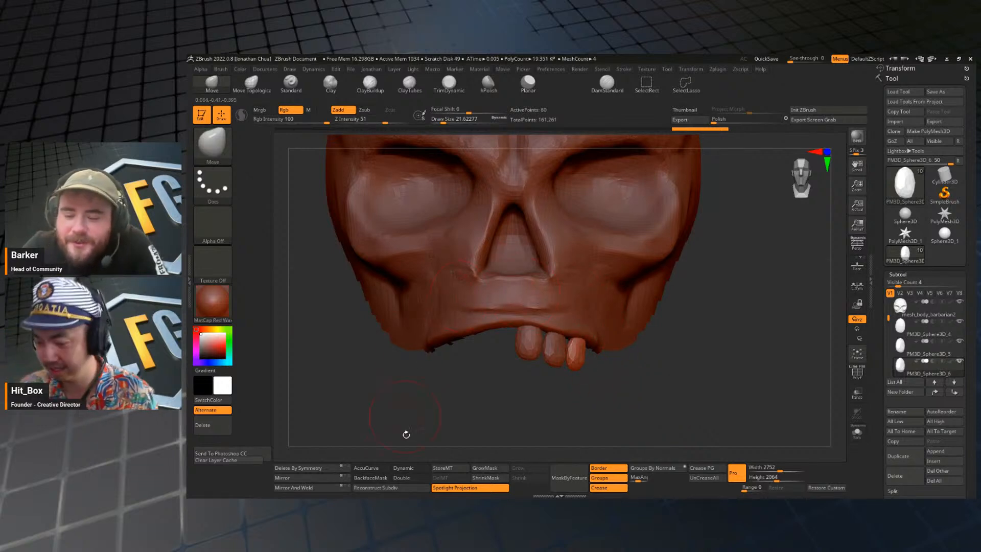
Enable AccuCurve and pull the third tooth's lower tip into a point at a draw size of about 16.
{"action": "left_click", "coordinate": [375, 469]}
{"action": "key", "text": "s"}
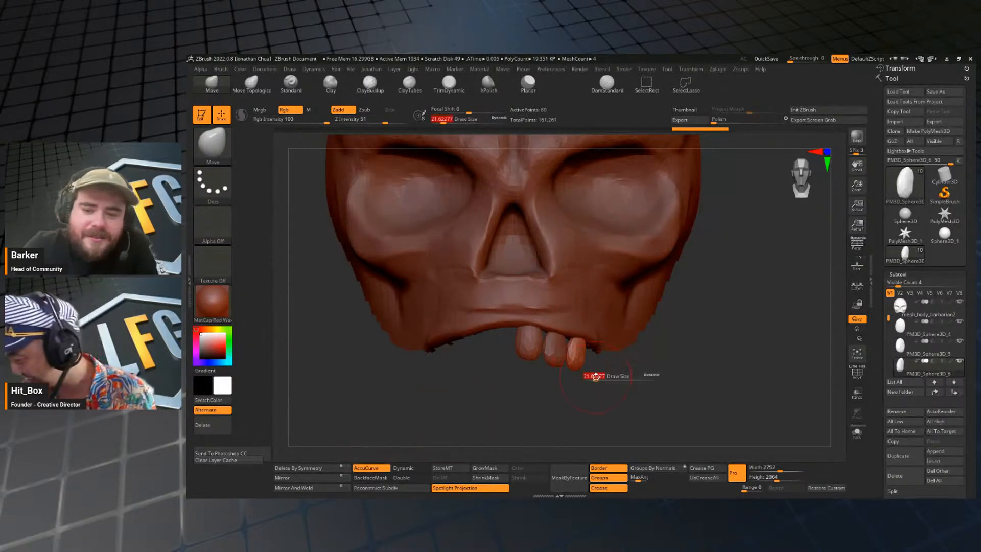
{"action": "left_click_drag", "start_coordinate": [593, 377], "coordinate": [580, 374]}
{"action": "key", "text": "s"}
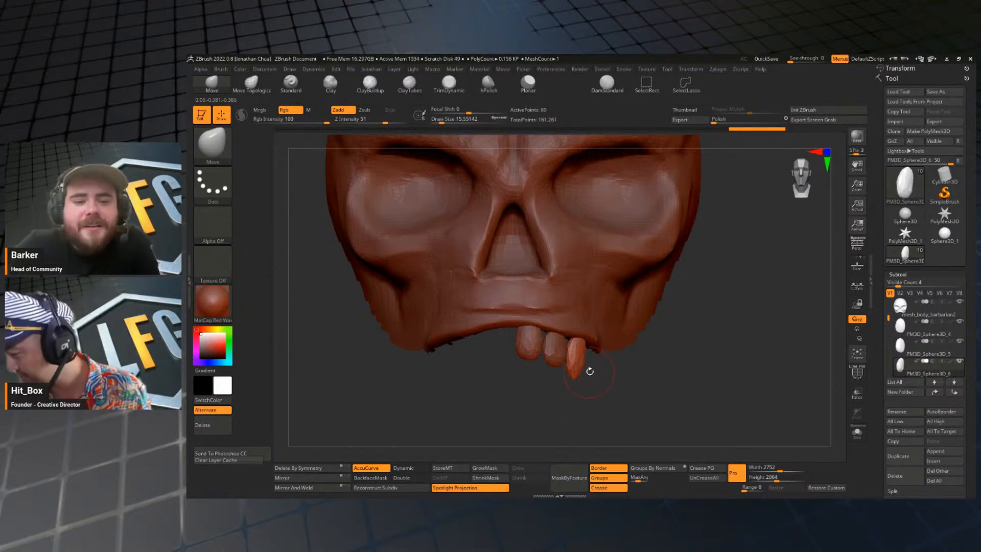
Reshape the pointed third tooth's body and depth with the Move brush at a draw size of about 35.
{"action": "key", "text": "s"}
{"action": "mouse_move", "coordinate": [587, 372]}
{"action": "left_mouse_down"}
{"action": "mouse_move", "coordinate": [599, 372]}
{"action": "mouse_move", "coordinate": [579, 351]}
{"action": "left_mouse_up"}
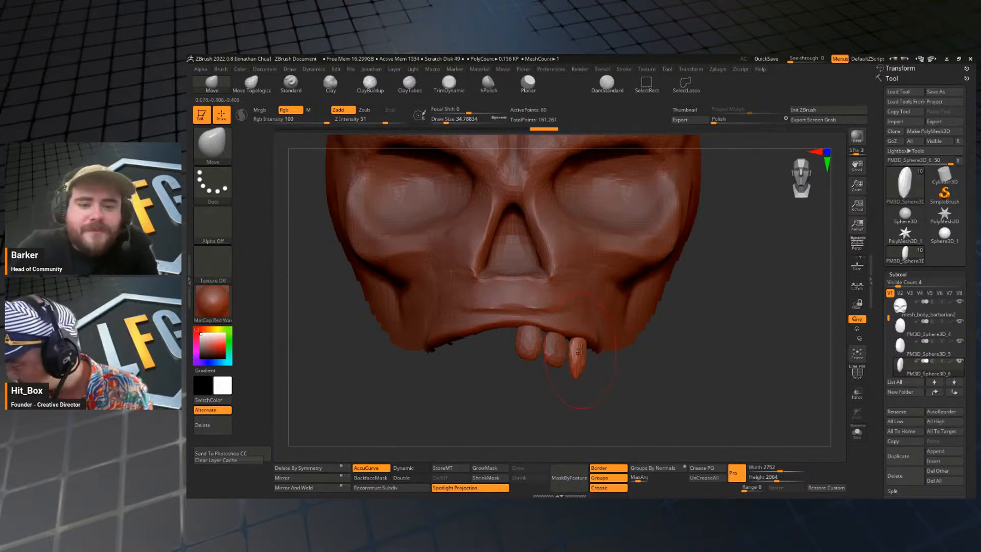
{"action": "left_click_drag", "start_coordinate": [651, 364], "coordinate": [655, 311]}
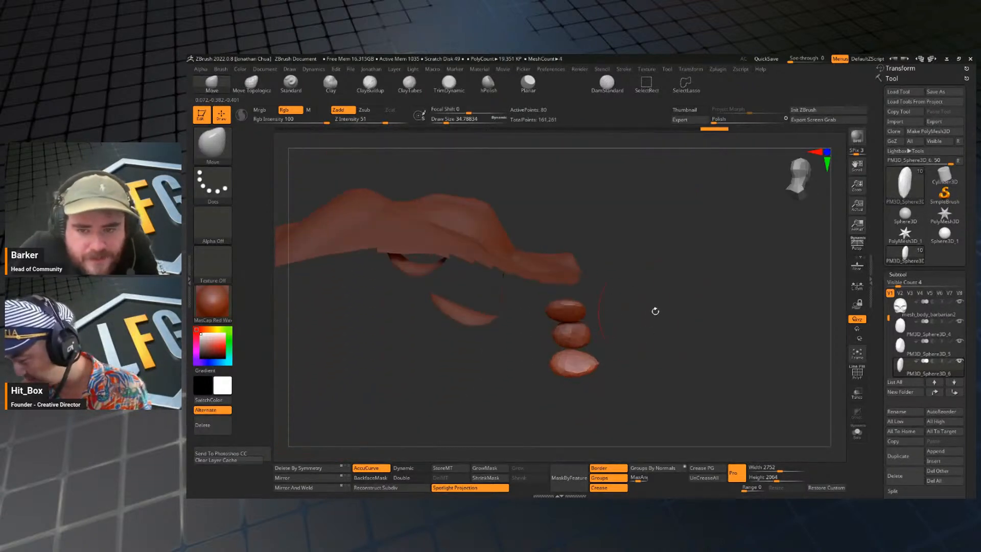
{"action": "mouse_move", "coordinate": [553, 363]}
{"action": "left_mouse_down", "text": "shift"}
{"action": "mouse_move", "coordinate": [623, 396]}
{"action": "mouse_move", "coordinate": [565, 397]}
{"action": "mouse_move", "coordinate": [690, 377]}
{"action": "mouse_move", "coordinate": [656, 346]}
{"action": "mouse_move", "coordinate": [634, 400]}
{"action": "mouse_move", "coordinate": [619, 376]}
{"action": "left_mouse_up", "text": "shift"}
Select the second tooth and reshape its lower edge with the Move brush at a draw size of about 13.
{"action": "left_click", "coordinate": [544, 362], "text": "alt"}
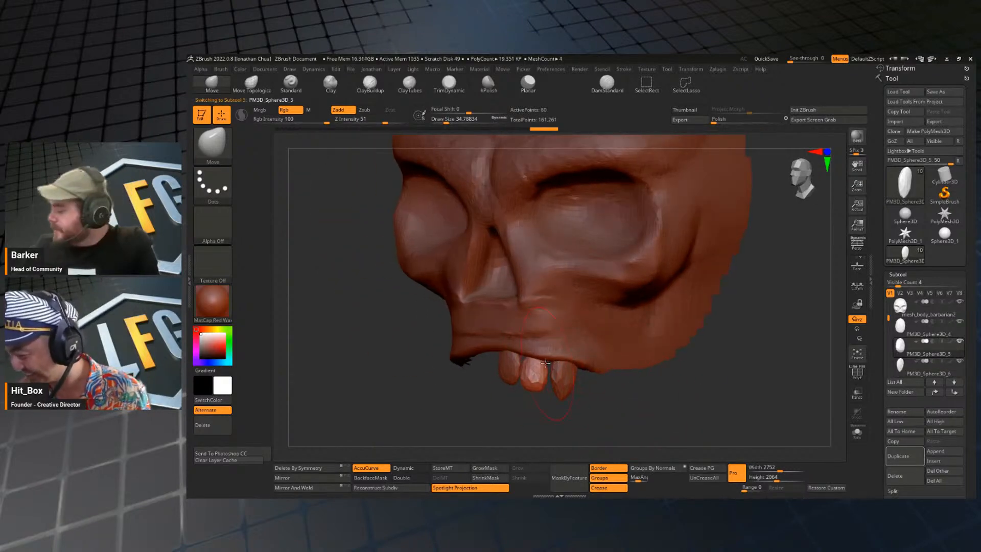
{"action": "key", "text": "bracketleft"}
{"action": "key", "text": "bracketleft"}
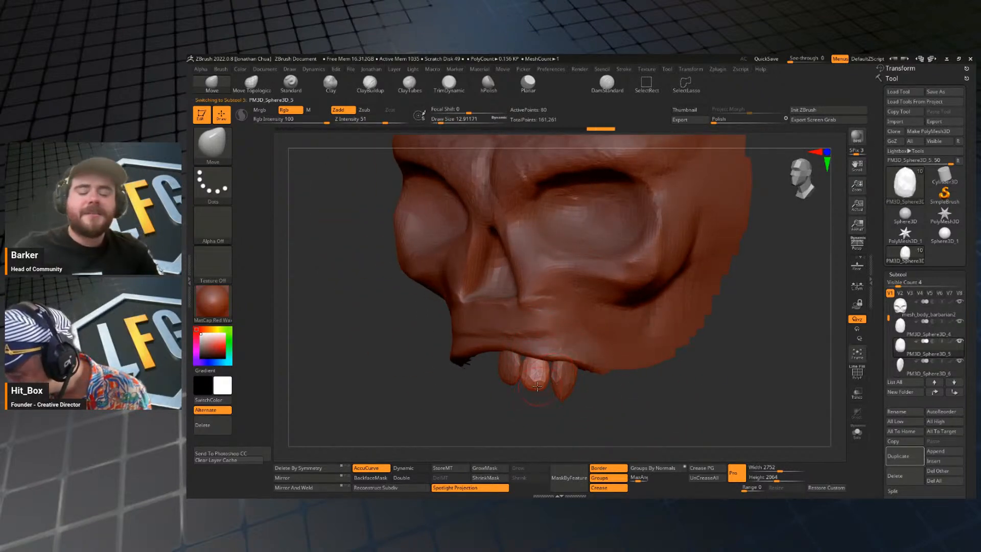
{"action": "mouse_move", "coordinate": [535, 387]}
{"action": "left_mouse_down"}
{"action": "mouse_move", "coordinate": [697, 298]}
{"action": "mouse_move", "coordinate": [696, 383]}
{"action": "mouse_move", "coordinate": [721, 355]}
{"action": "mouse_move", "coordinate": [700, 372]}
{"action": "mouse_move", "coordinate": [698, 396]}
{"action": "left_mouse_up"}
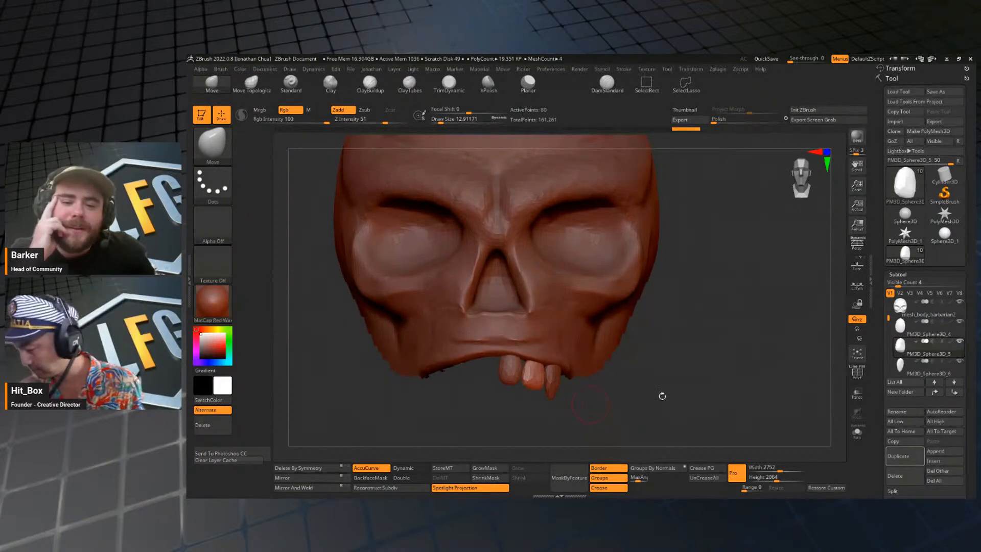
Merge the three separate tooth subtools into a single subtool.
{"action": "left_click", "coordinate": [903, 332]}
{"action": "key", "text": "space"}
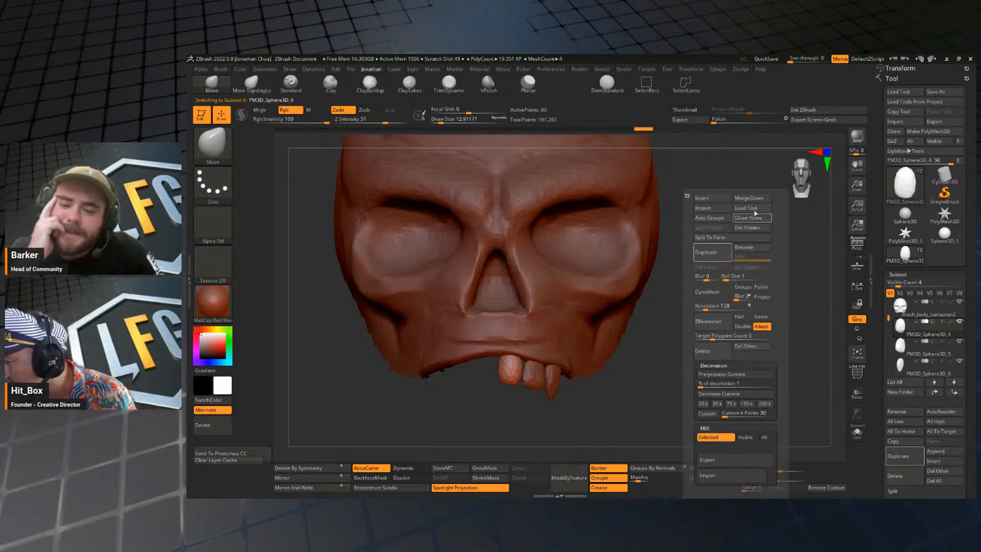
{"action": "left_click", "coordinate": [755, 200]}
{"action": "left_click", "coordinate": [726, 214]}
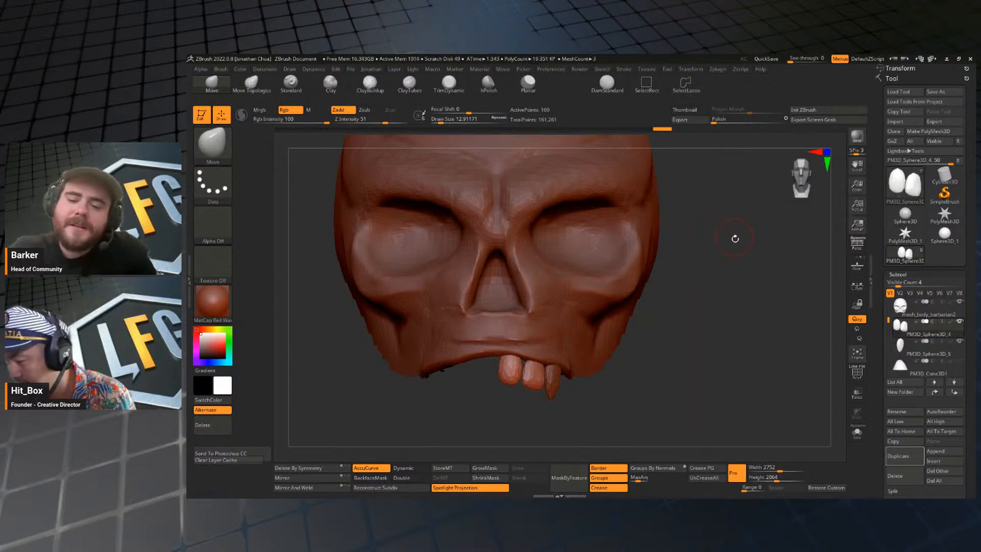
{"action": "key", "text": "space"}
{"action": "left_click", "coordinate": [693, 338]}
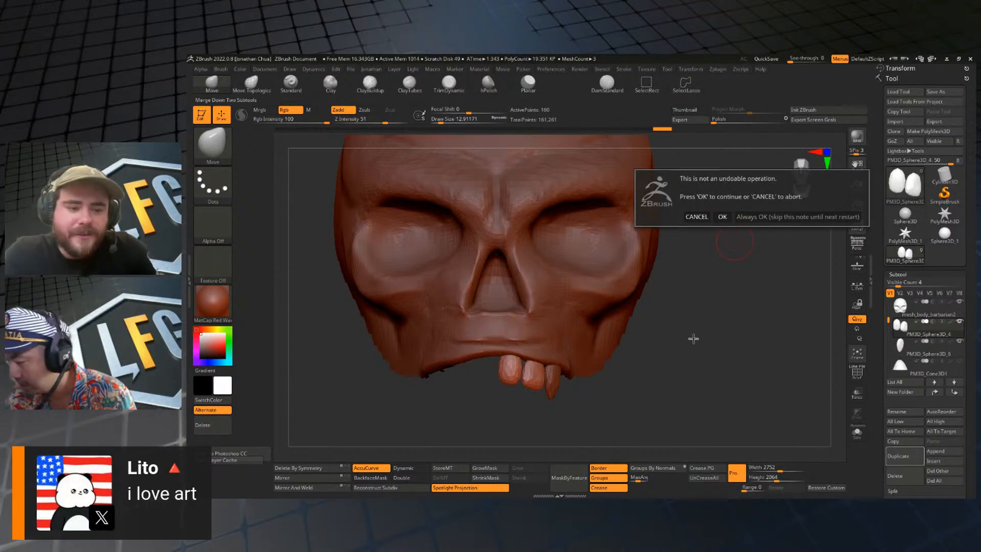
{"action": "left_click", "coordinate": [719, 217]}
{"action": "key", "text": "w"}
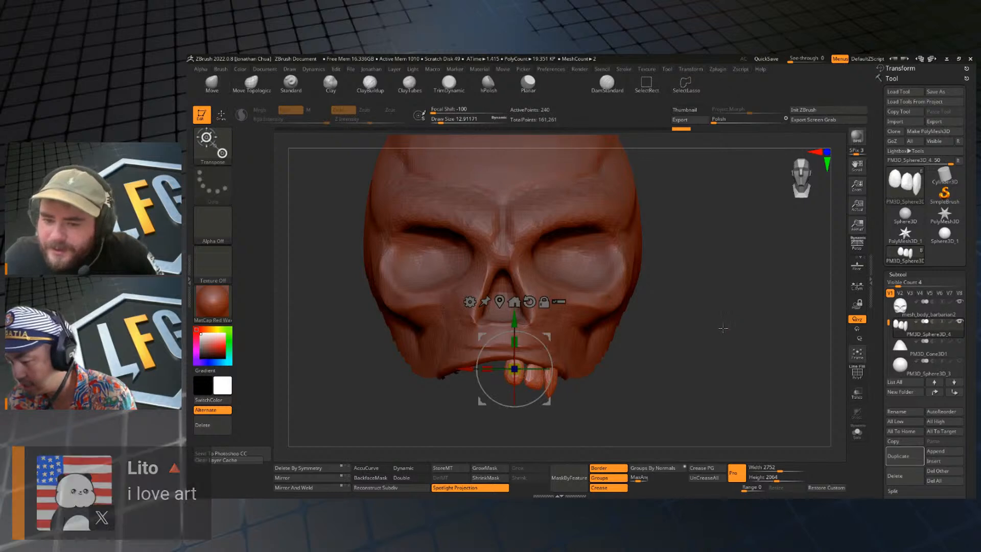
{"action": "left_click", "coordinate": [898, 455]}
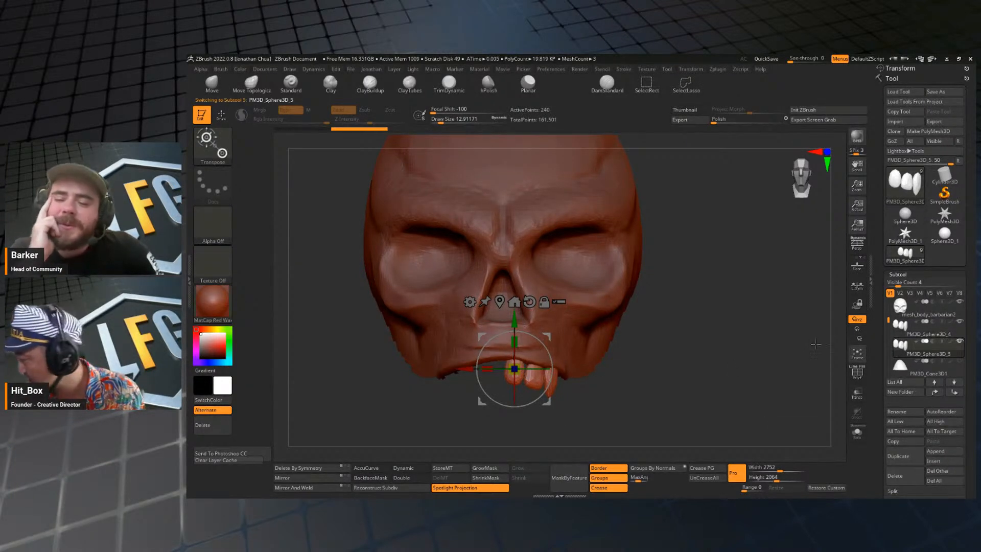
{"action": "left_click", "coordinate": [891, 474]}
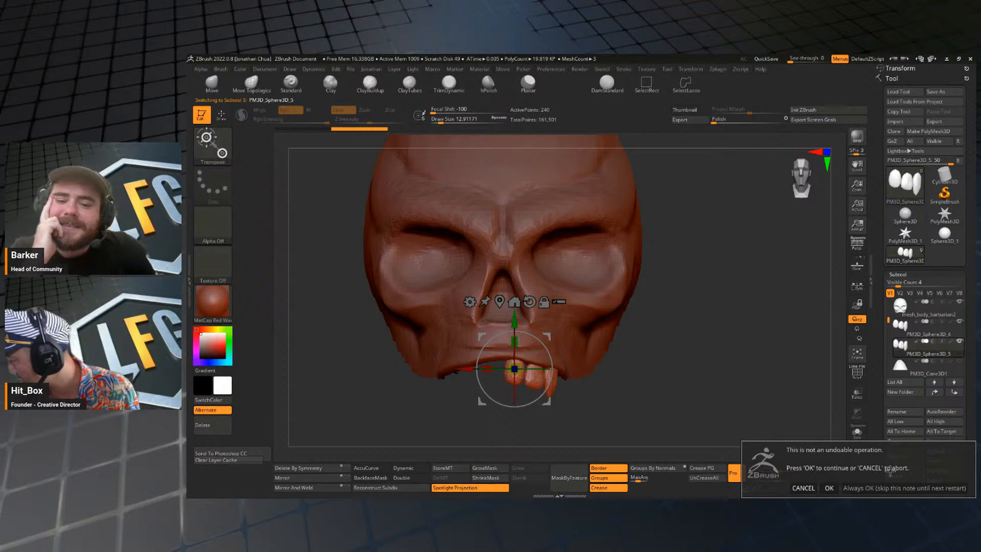
{"action": "left_click", "coordinate": [826, 488]}
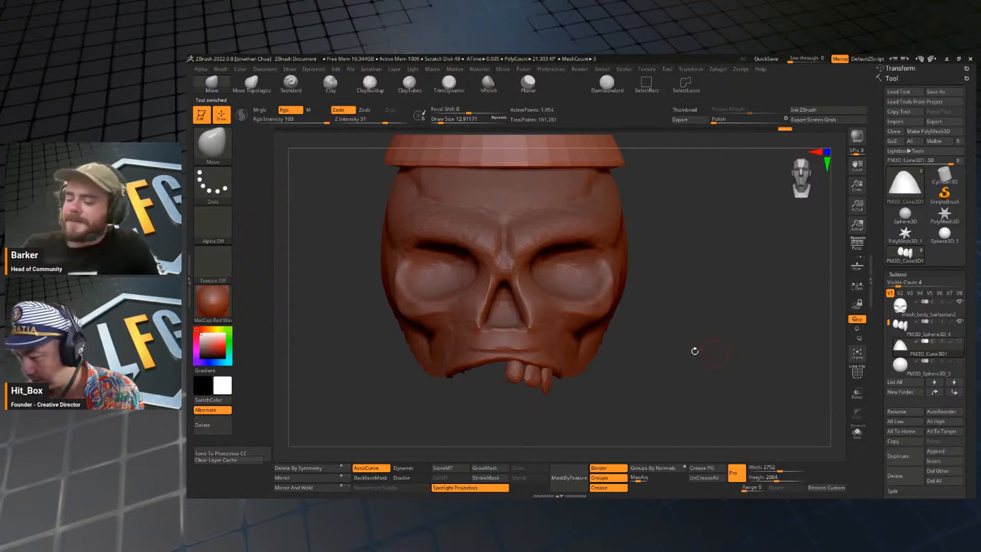
{"action": "left_click_drag", "start_coordinate": [647, 358], "coordinate": [664, 364], "text": "alt"}
{"action": "key", "text": "w"}
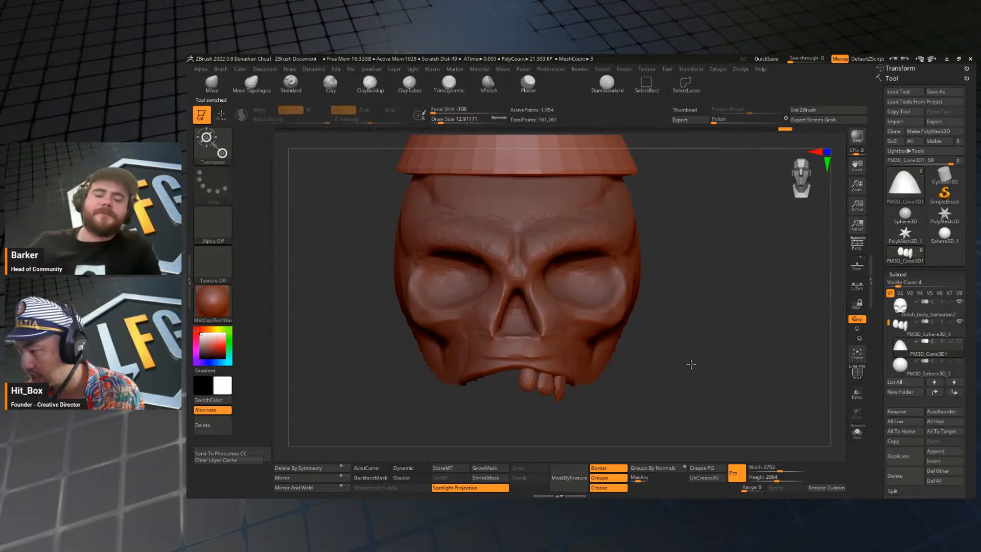
Duplicate the merged teeth, mirror the copy to the opposite side and move it sideways to close the central gap.
{"action": "left_click", "coordinate": [902, 331]}
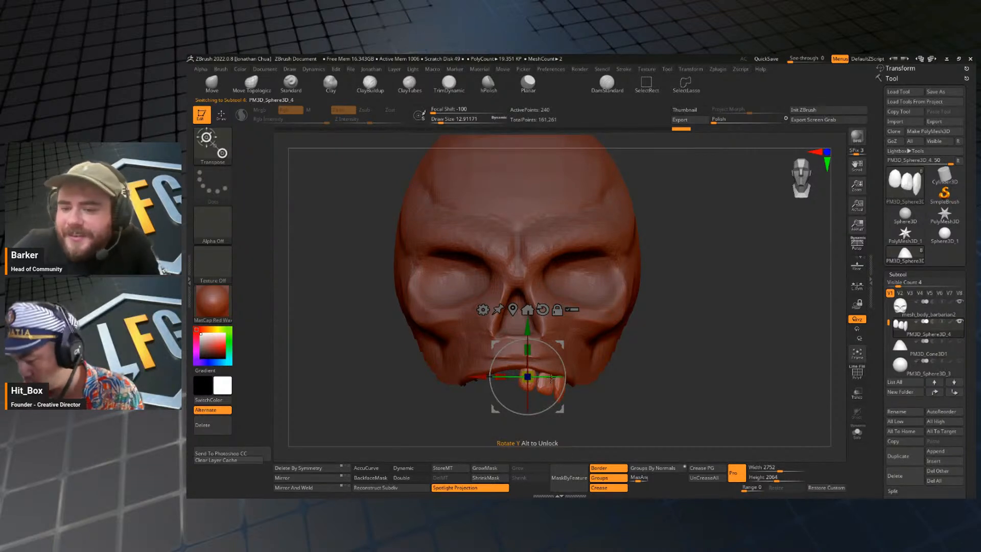
{"action": "left_click", "coordinate": [898, 456]}
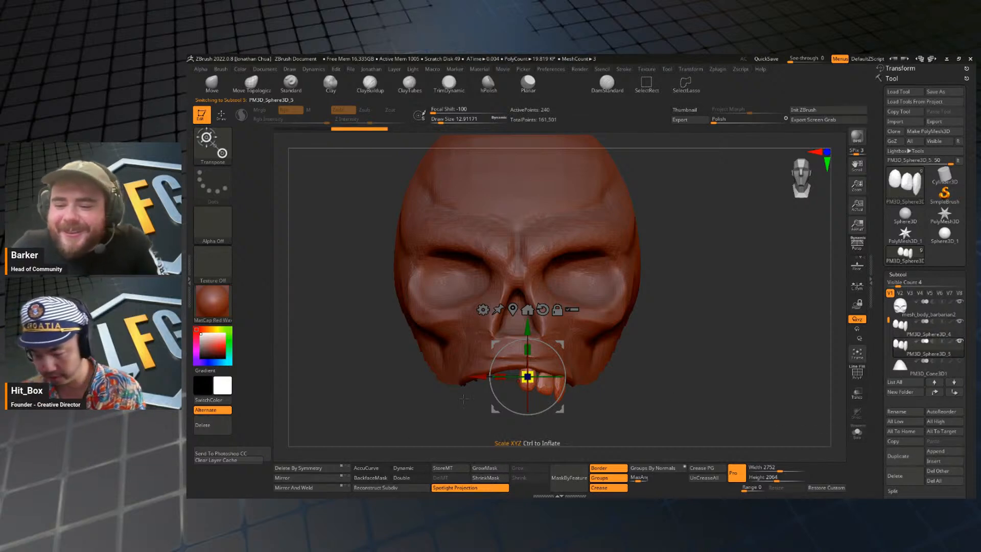
{"action": "left_click", "coordinate": [287, 480]}
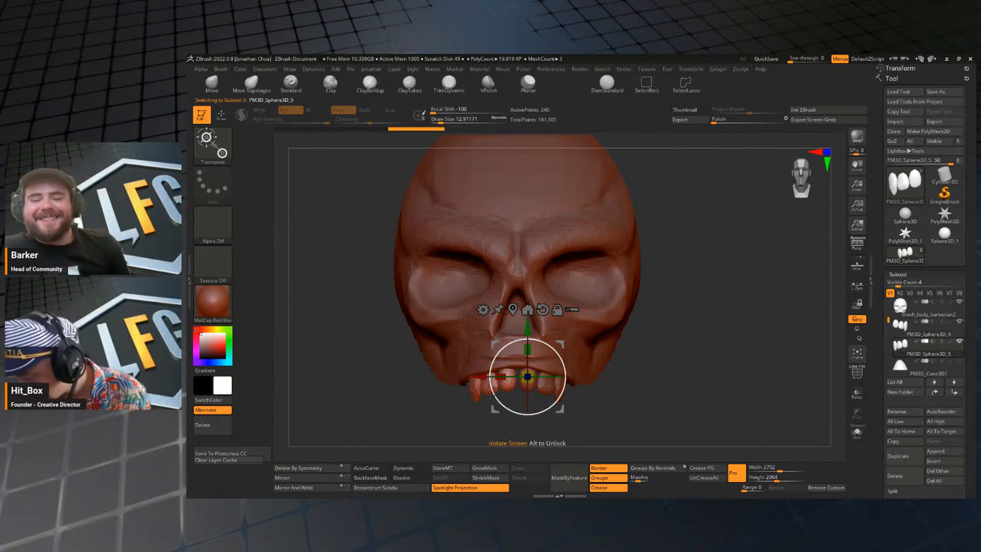
{"action": "key", "text": "q"}
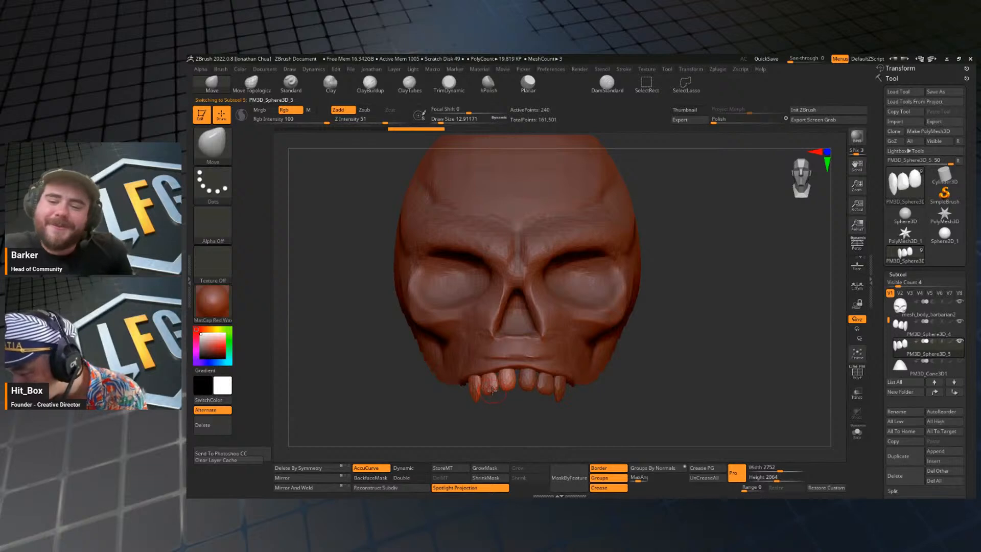
{"action": "key", "text": "w"}
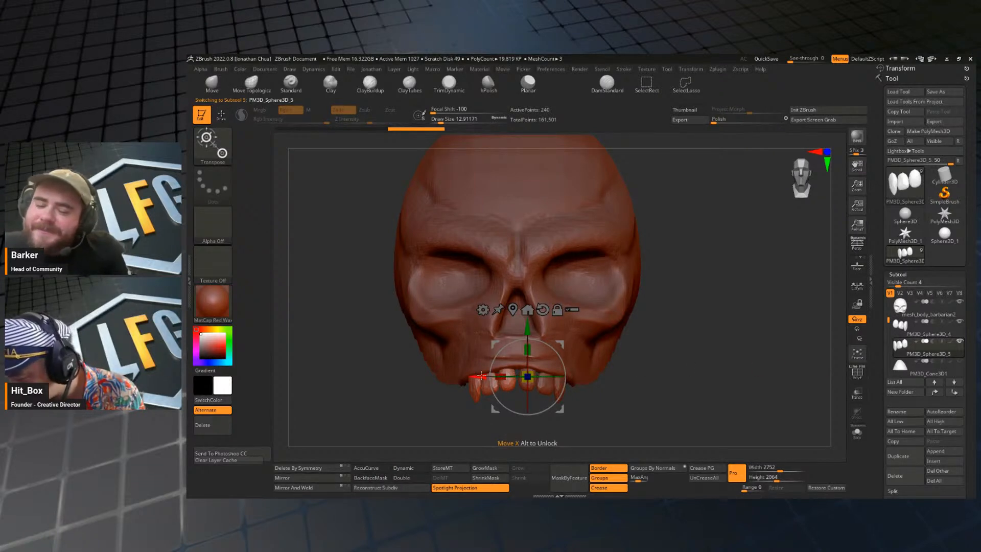
{"action": "key", "text": "q"}
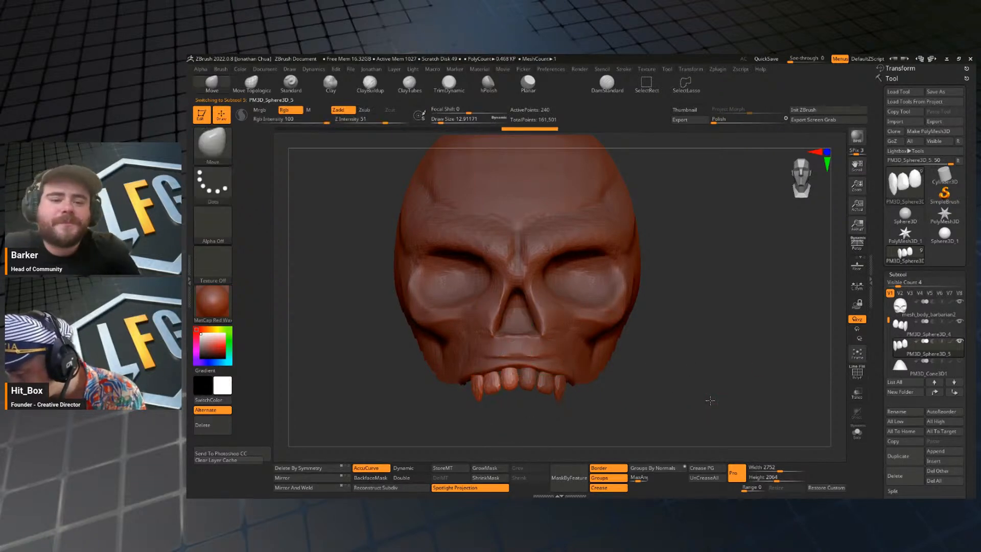
Merge the original teeth with the mirrored copy into one upper row.
{"action": "left_click_drag", "start_coordinate": [710, 401], "coordinate": [611, 442], "text": "alt"}
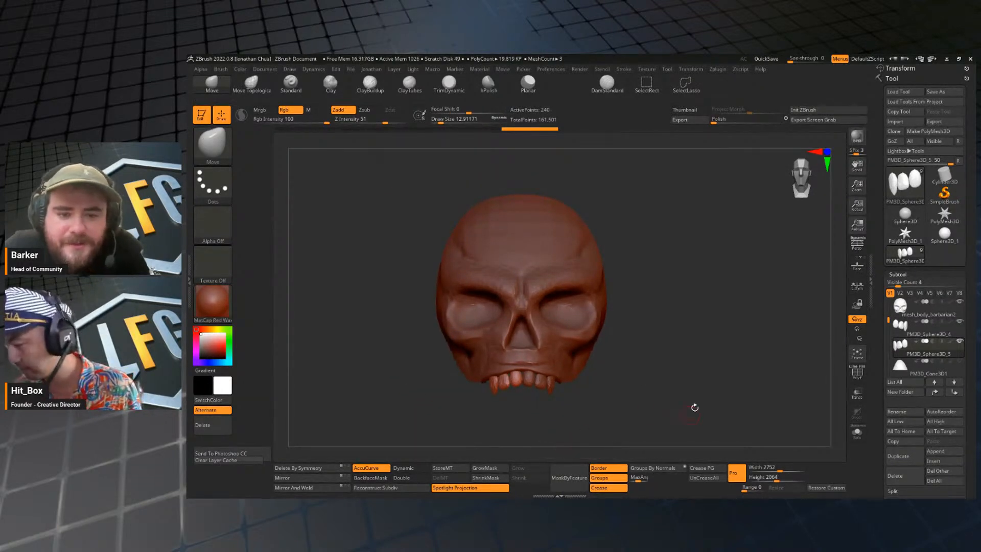
{"action": "left_click_drag", "start_coordinate": [691, 386], "coordinate": [699, 338], "text": "alt"}
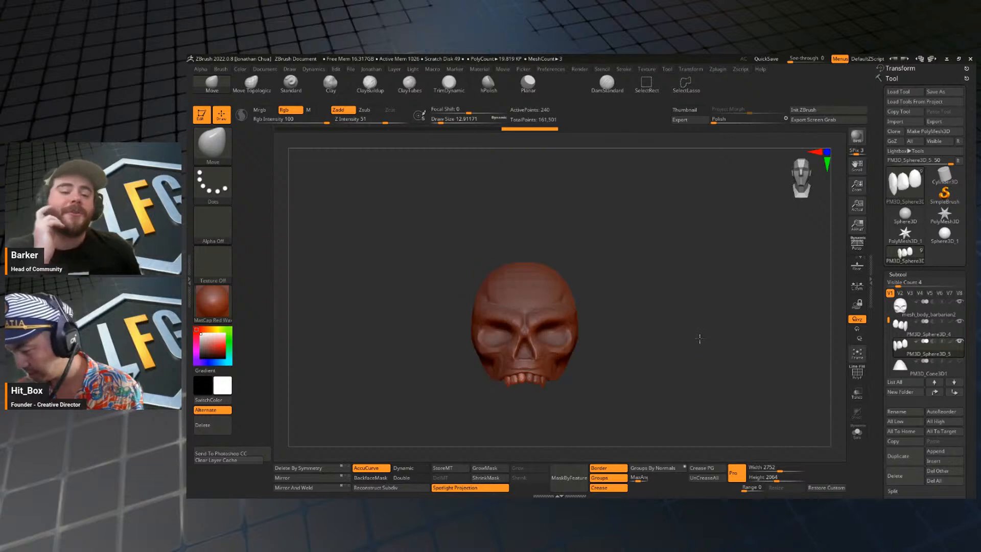
{"action": "left_click", "coordinate": [907, 329]}
{"action": "key", "text": "1"}
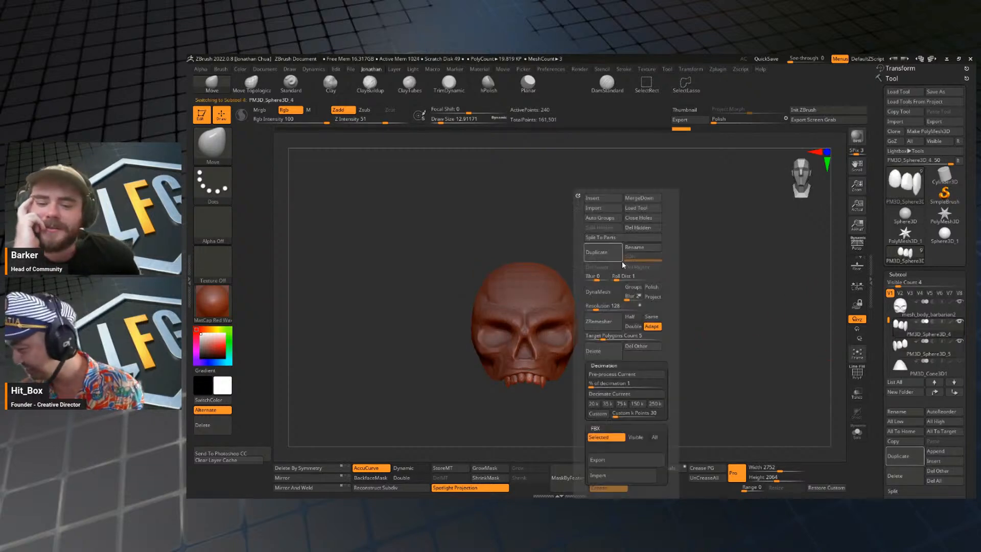
{"action": "left_click", "coordinate": [656, 200]}
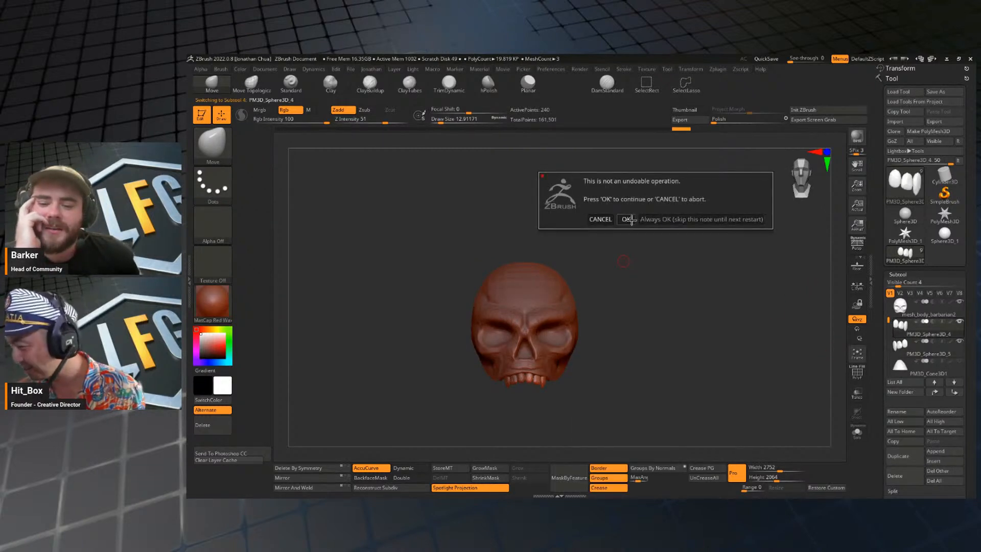
{"action": "left_click", "coordinate": [628, 219]}
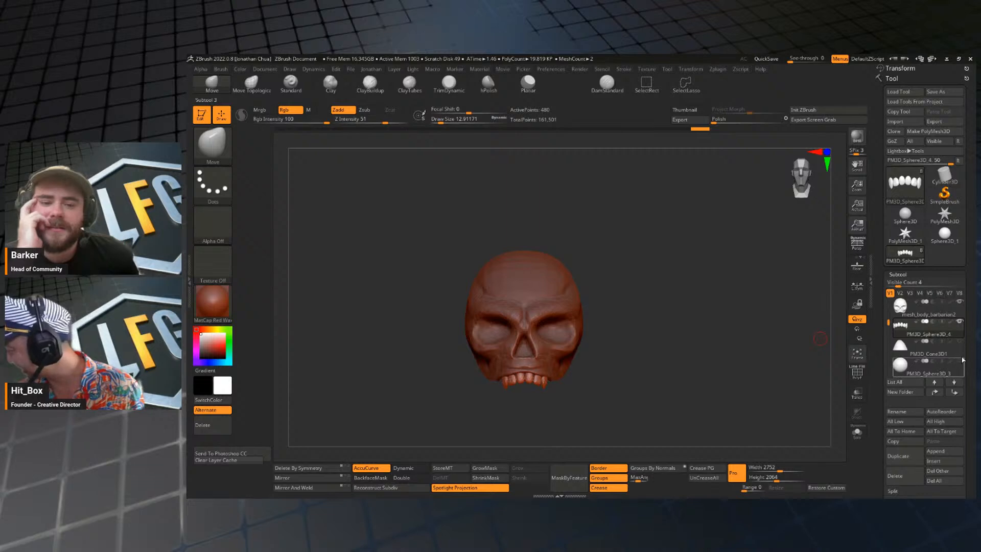
Unhide the barbarian body subtool beneath the skull face.
{"action": "left_click_drag", "start_coordinate": [887, 325], "coordinate": [888, 302]}
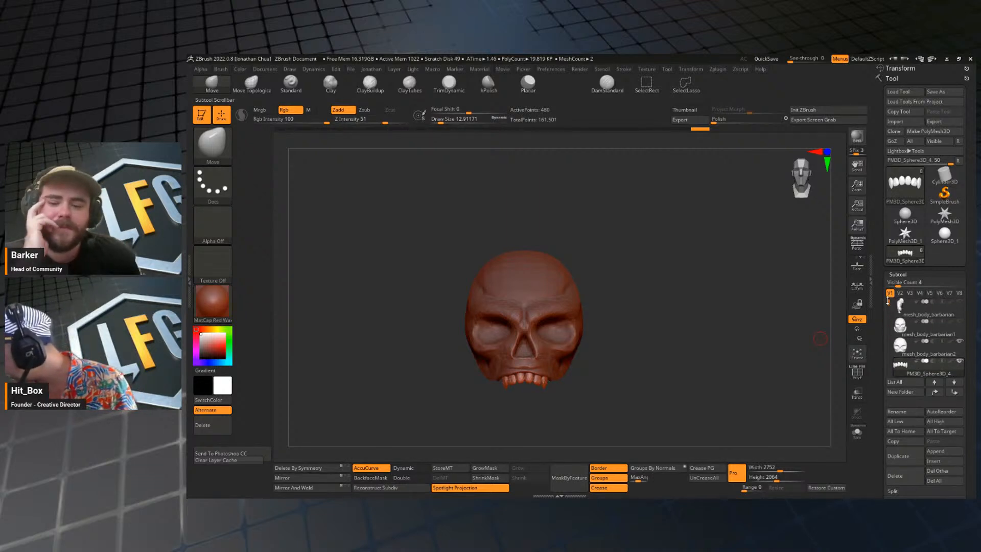
{"action": "left_click", "coordinate": [960, 302]}
{"action": "left_click_drag", "start_coordinate": [725, 327], "coordinate": [711, 292], "text": "alt"}
{"action": "mouse_move", "coordinate": [712, 293]}
{"action": "left_mouse_down"}
{"action": "mouse_move", "coordinate": [741, 302]}
{"action": "mouse_move", "coordinate": [732, 292]}
{"action": "mouse_move", "coordinate": [710, 301]}
{"action": "left_mouse_up"}
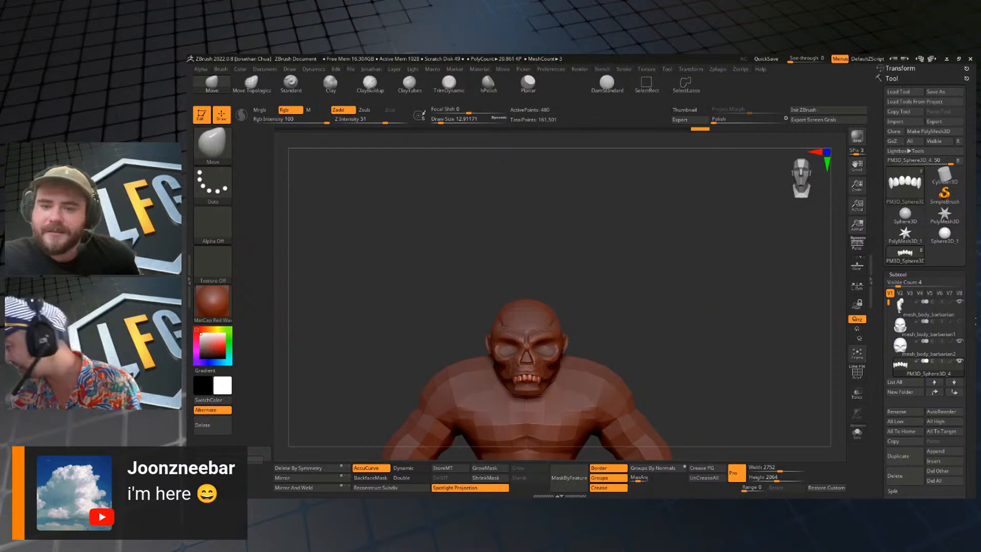
{"action": "left_click_drag", "start_coordinate": [720, 340], "coordinate": [748, 323]}
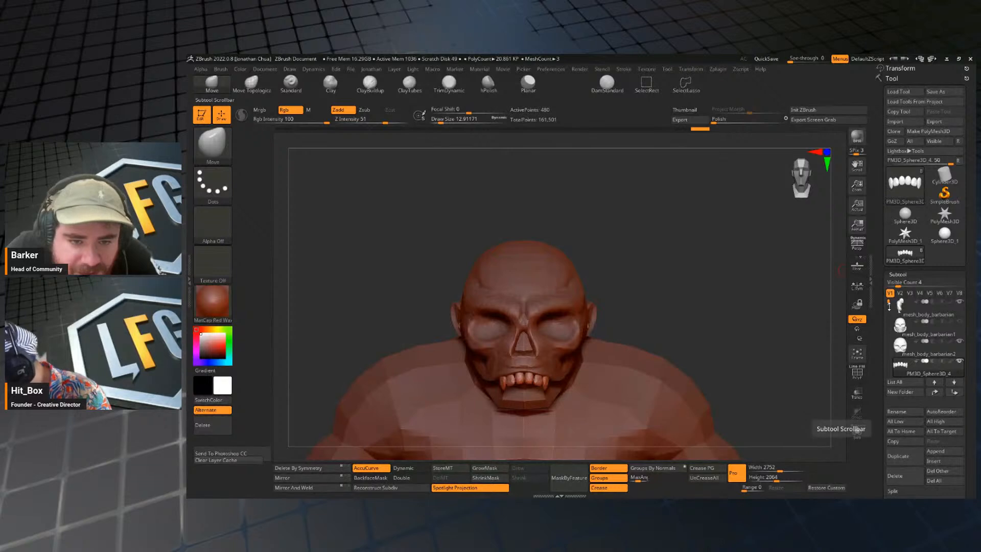
Unhide the hat's cone, pom-pom and brim, and select the pom-pom sphere subtool.
{"action": "left_click_drag", "start_coordinate": [884, 304], "coordinate": [888, 327]}
{"action": "left_click", "coordinate": [963, 328]}
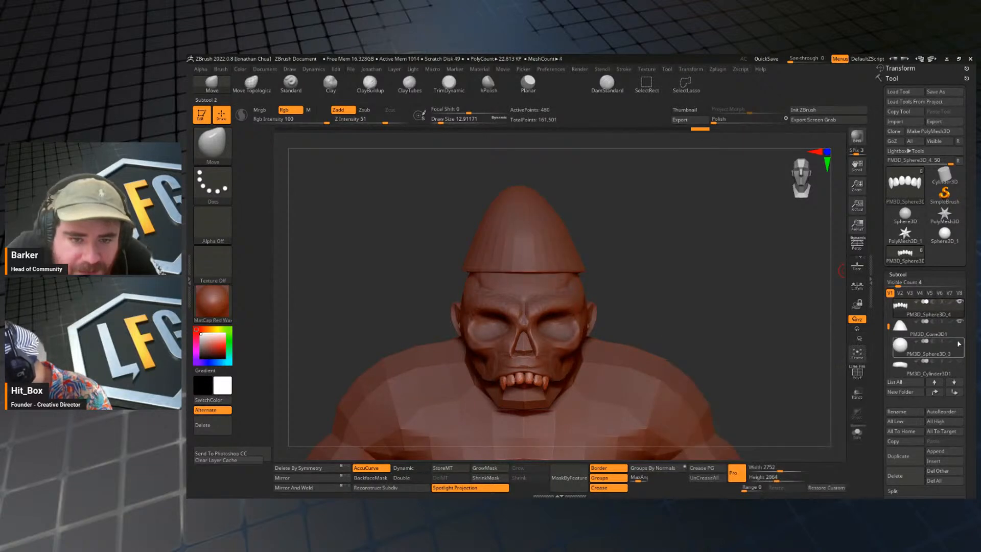
{"action": "left_click", "coordinate": [927, 348]}
{"action": "left_click_drag", "start_coordinate": [706, 310], "coordinate": [737, 306]}
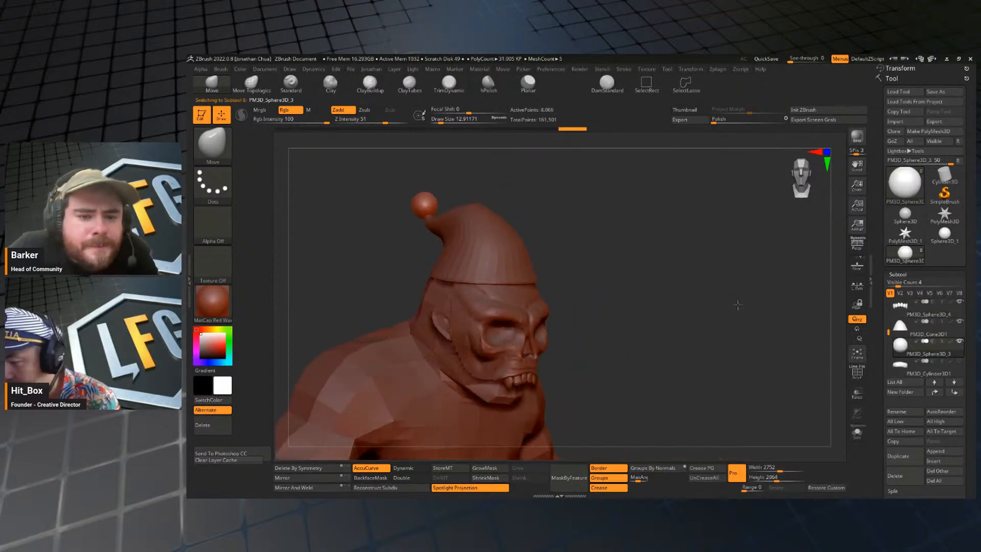
{"action": "left_click", "coordinate": [960, 362]}
{"action": "left_click_drag", "start_coordinate": [805, 335], "coordinate": [715, 306], "text": "alt"}
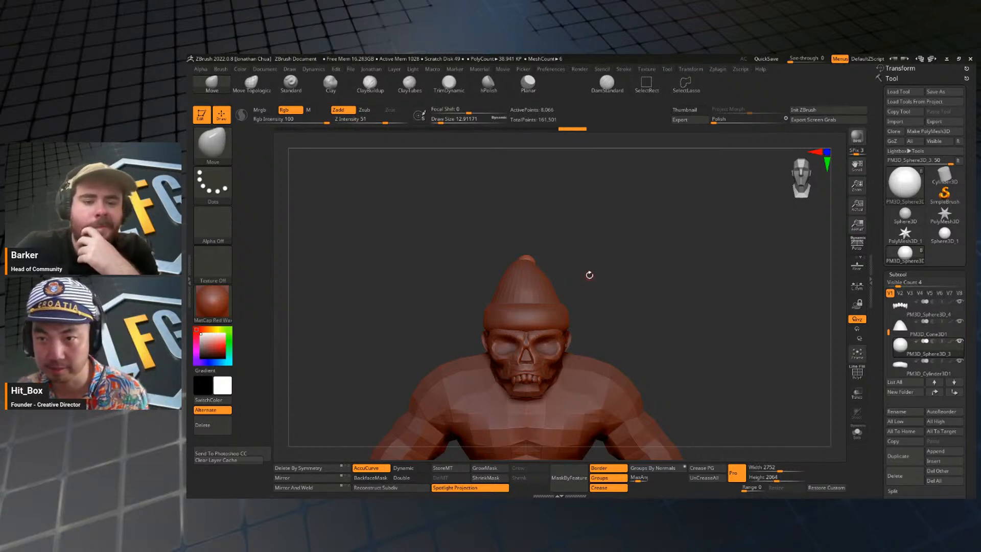
{"action": "left_click_drag", "start_coordinate": [663, 351], "coordinate": [696, 280]}
Insert a sphere subtool, flatten it across the character's width into a thin disc and scale it down evenly.
{"action": "key", "text": "space"}
{"action": "key", "text": "space"}
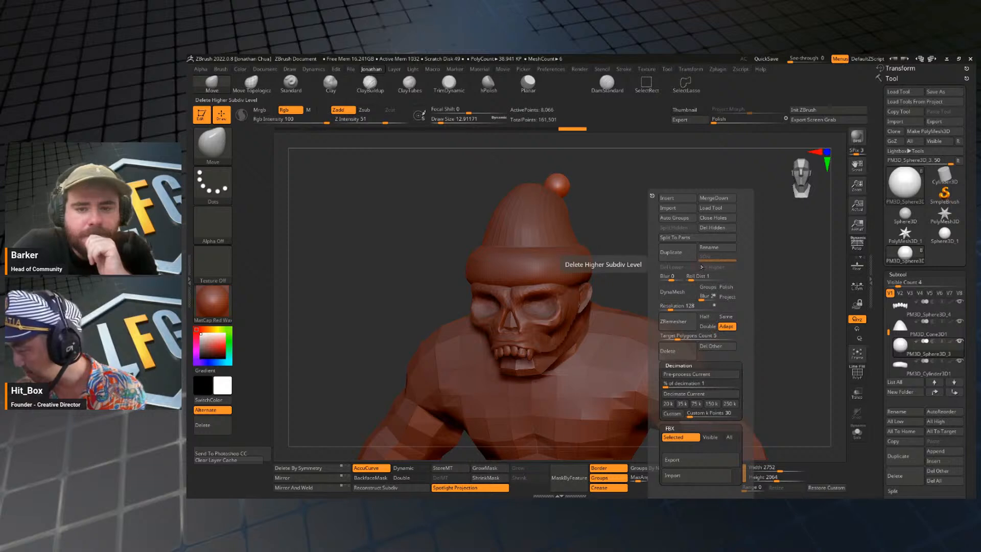
{"action": "left_click", "coordinate": [666, 197]}
{"action": "left_click", "coordinate": [418, 253]}
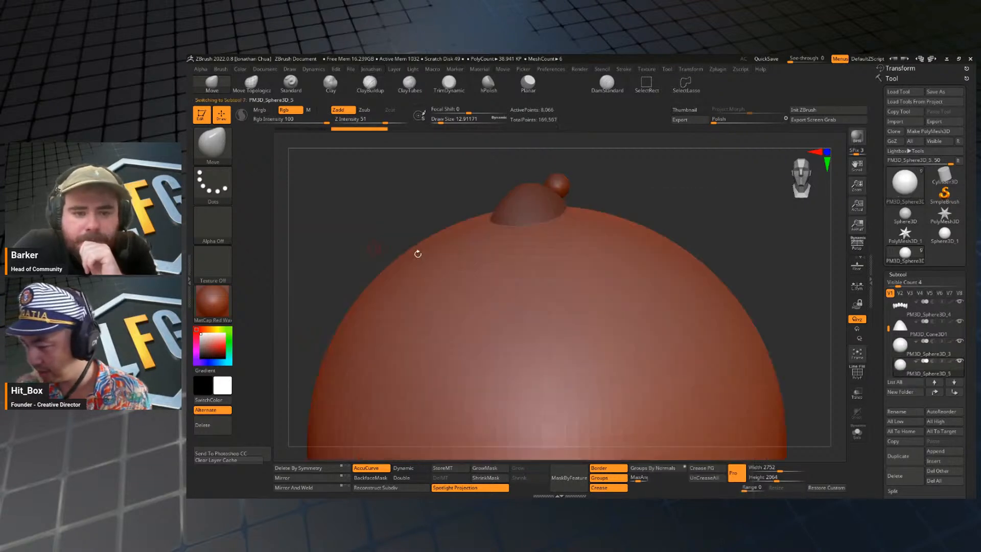
{"action": "mouse_move", "coordinate": [762, 238]}
{"action": "left_mouse_down"}
{"action": "mouse_move", "coordinate": [718, 213]}
{"action": "mouse_move", "coordinate": [694, 254]}
{"action": "left_mouse_up"}
{"action": "key", "text": "w"}
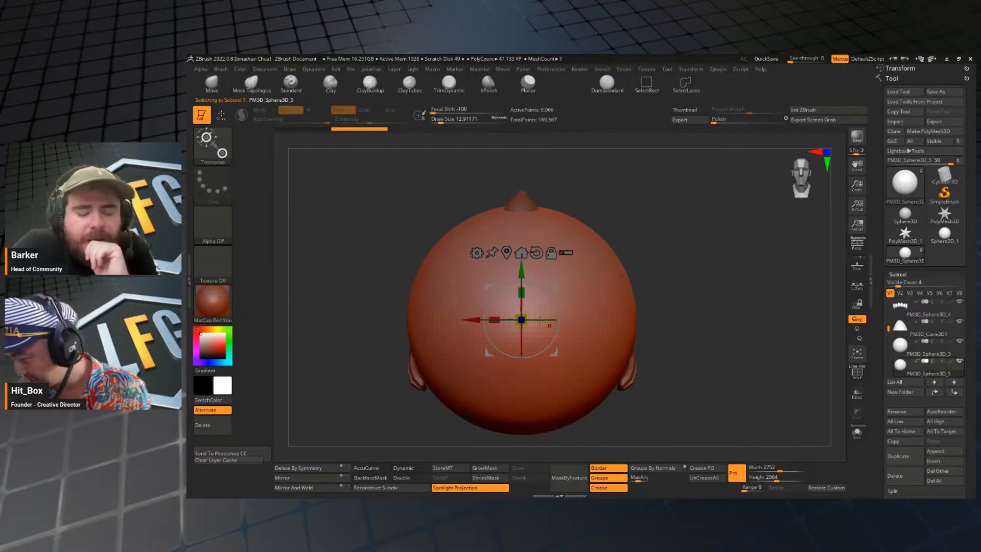
{"action": "left_click_drag", "start_coordinate": [545, 295], "coordinate": [449, 324]}
{"action": "left_click_drag", "start_coordinate": [672, 286], "coordinate": [627, 284], "text": "shift"}
{"action": "left_click_drag", "start_coordinate": [521, 320], "coordinate": [505, 354]}
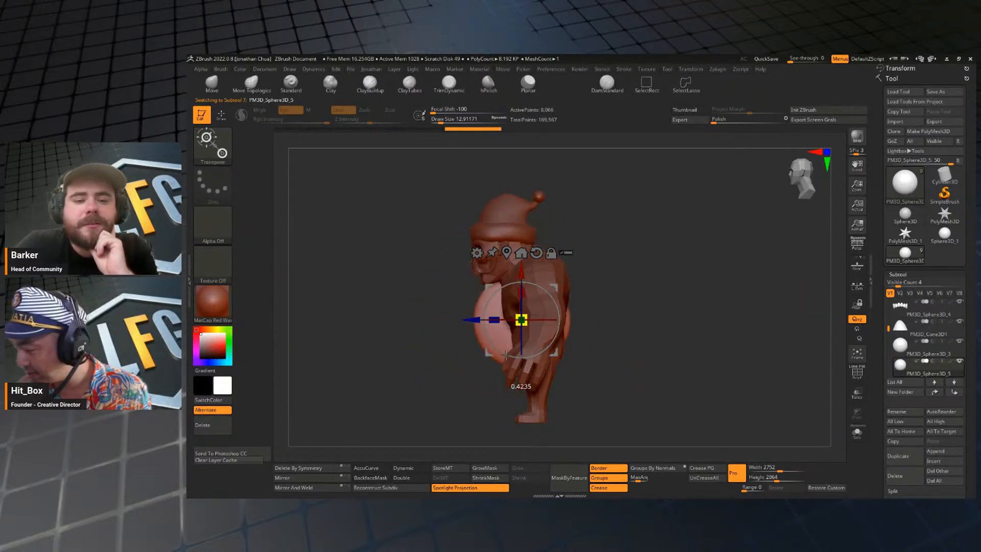
Move the flattened disc up from the torso and outward until it sits clear of the character's shoulder.
{"action": "key", "text": "q"}
{"action": "left_click_drag", "start_coordinate": [667, 279], "coordinate": [715, 276]}
{"action": "key", "text": "w"}
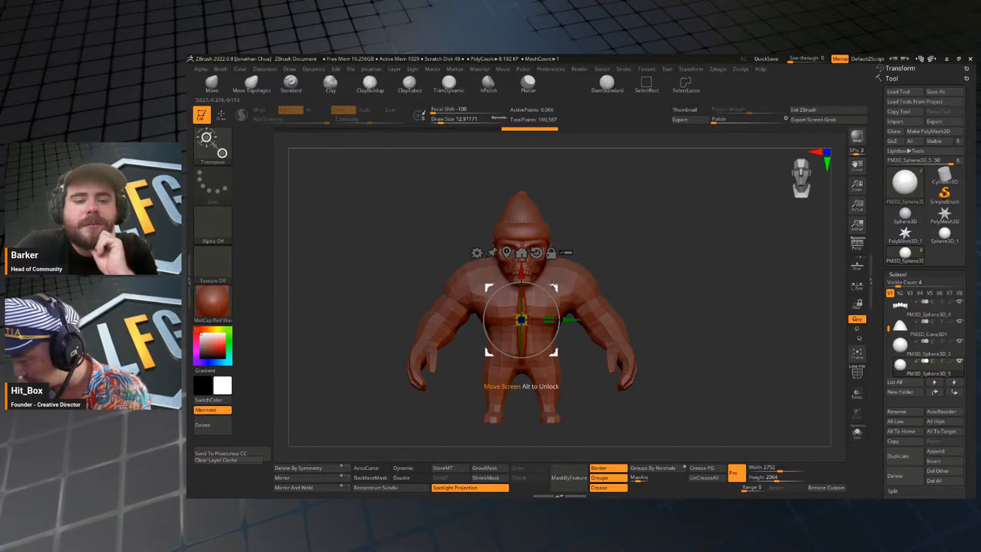
{"action": "key", "text": "q"}
{"action": "mouse_move", "coordinate": [611, 214]}
{"action": "left_mouse_down"}
{"action": "mouse_move", "coordinate": [659, 271]}
{"action": "mouse_move", "coordinate": [677, 241]}
{"action": "mouse_move", "coordinate": [661, 249]}
{"action": "left_mouse_up"}
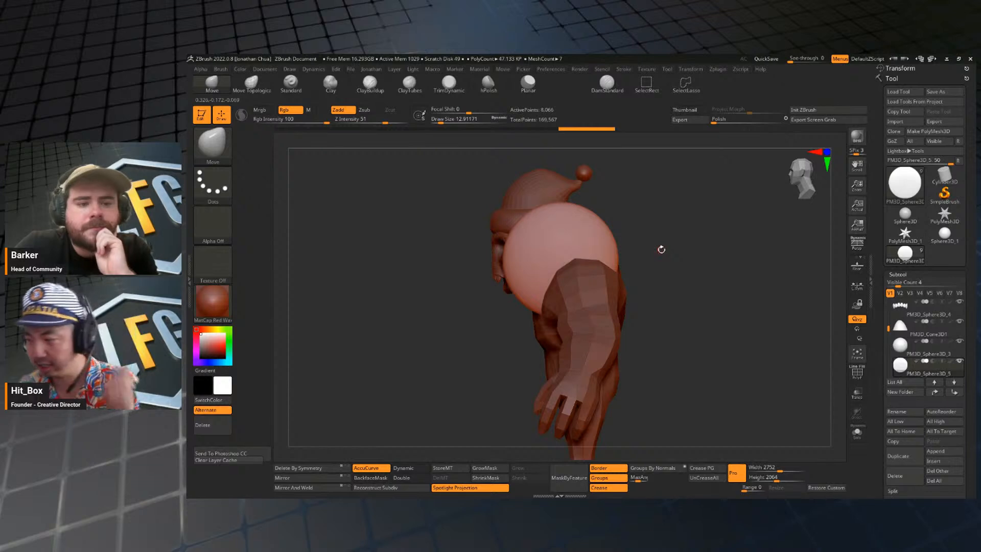
{"action": "left_click_drag", "start_coordinate": [637, 274], "coordinate": [667, 260]}
{"action": "key", "text": "w"}
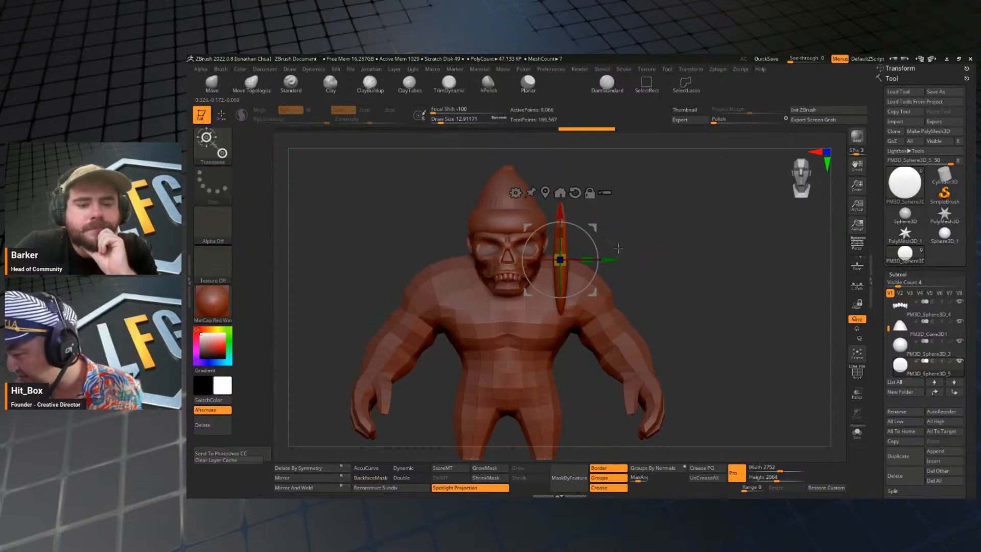
{"action": "left_click_drag", "start_coordinate": [591, 226], "coordinate": [690, 225]}
{"action": "mouse_move", "coordinate": [802, 246]}
{"action": "left_mouse_down"}
{"action": "mouse_move", "coordinate": [719, 255]}
{"action": "mouse_move", "coordinate": [695, 295]}
{"action": "left_mouse_up"}
{"action": "key", "text": "q"}
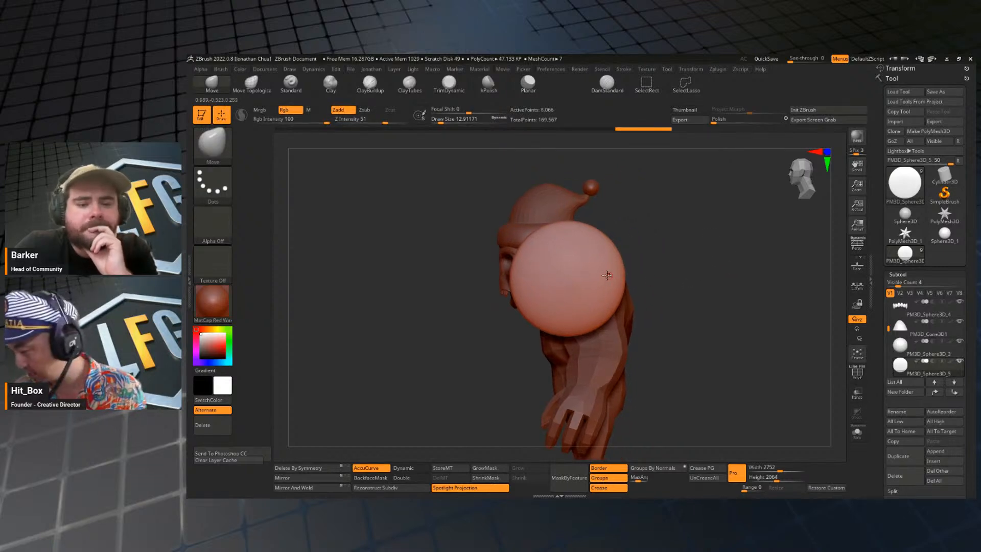
Scale the disc down in side view and move it forward level with the face, just below the hat brim.
{"action": "key", "text": "w"}
{"action": "left_click_drag", "start_coordinate": [566, 278], "coordinate": [564, 291]}
{"action": "left_click_drag", "start_coordinate": [592, 241], "coordinate": [553, 235]}
{"action": "key", "text": "q"}
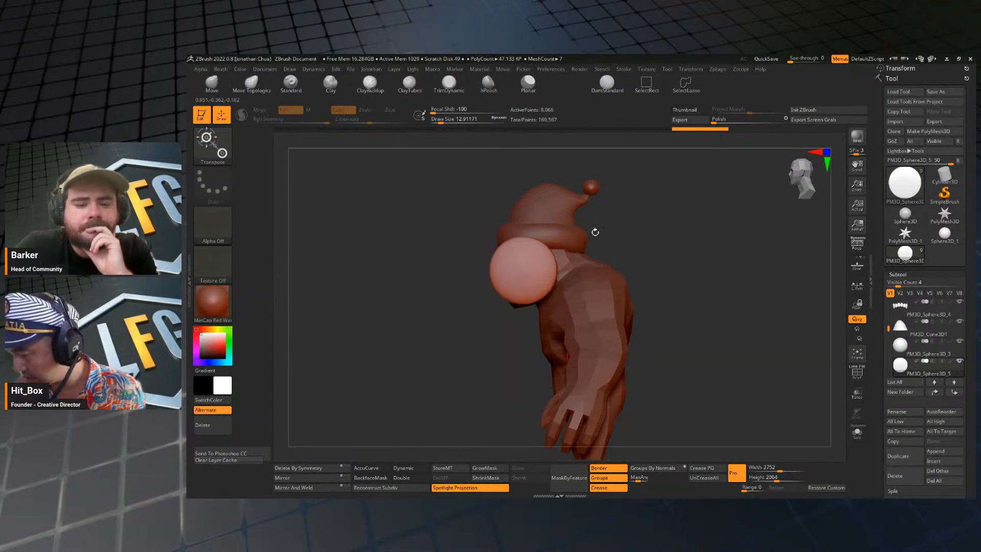
Hide the disc's upper half and delete the hidden geometry to leave a half disc.
{"action": "left_click_drag", "start_coordinate": [423, 210], "coordinate": [658, 274], "text": "ctrl+shift"}
{"action": "key", "text": "space"}
{"action": "left_click", "coordinate": [707, 228]}
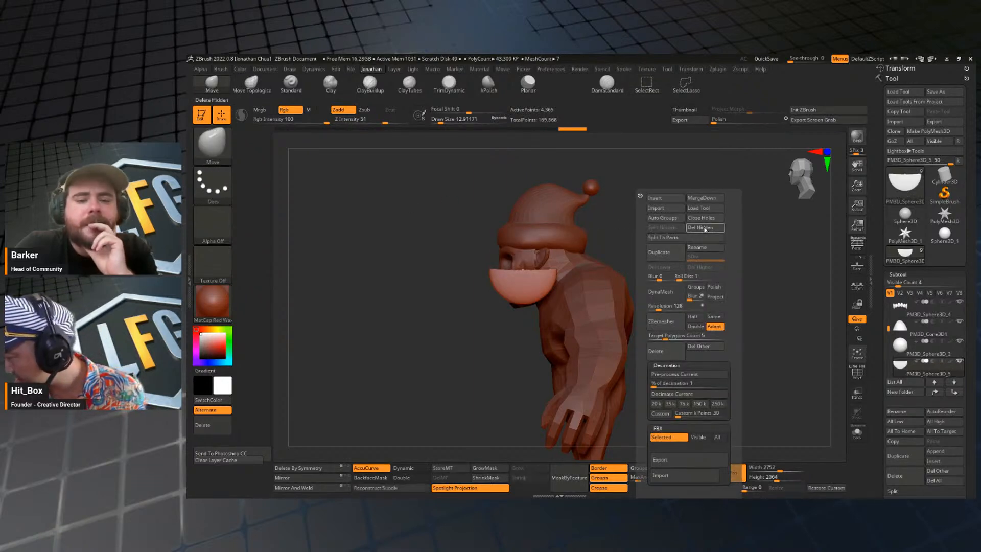
Close the open cut of the half disc with Close Holes.
{"action": "left_click", "coordinate": [707, 218]}
{"action": "left_click_drag", "start_coordinate": [749, 225], "coordinate": [665, 242]}
{"action": "key", "text": "space"}
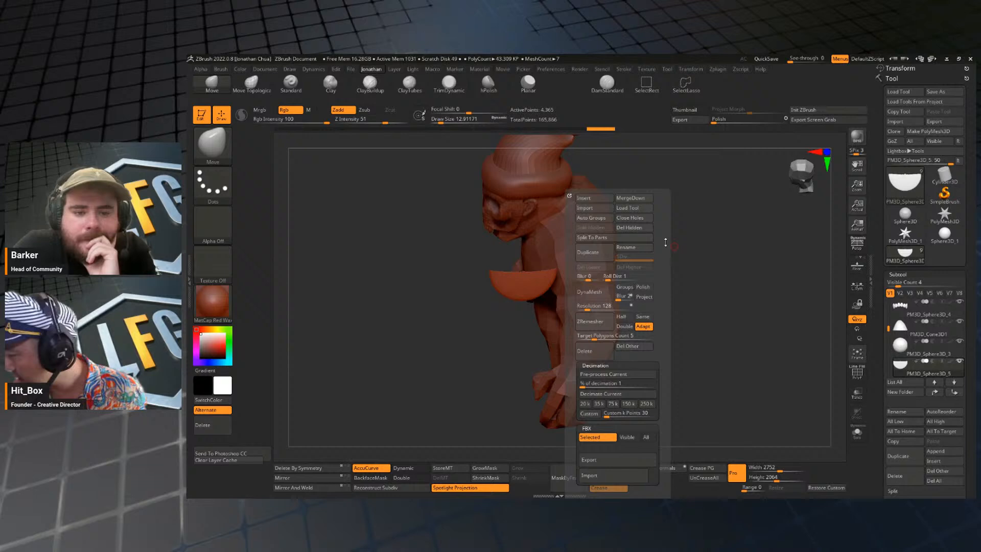
{"action": "left_click", "coordinate": [629, 217]}
Narrow the half disc front to back and position it as an ear flap against the head, just below the hat brim.
{"action": "key", "text": "w"}
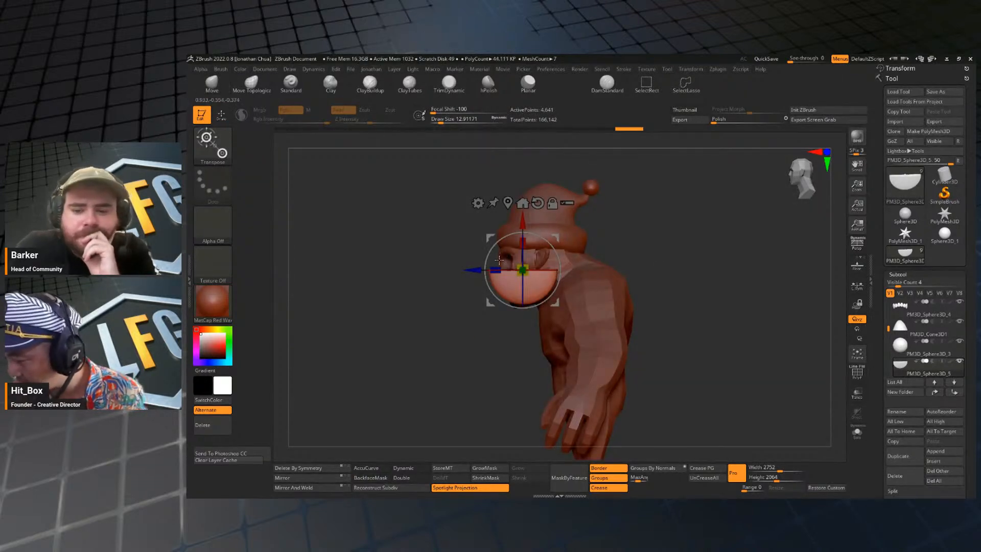
{"action": "mouse_move", "coordinate": [496, 270]}
{"action": "left_mouse_down"}
{"action": "mouse_move", "coordinate": [512, 270]}
{"action": "mouse_move", "coordinate": [479, 270]}
{"action": "left_mouse_up"}
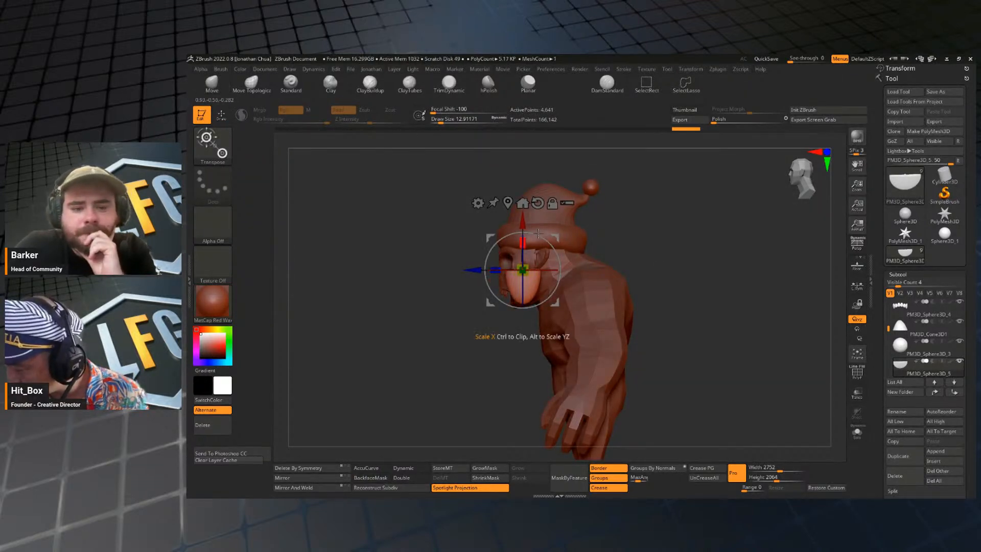
{"action": "left_click_drag", "start_coordinate": [636, 234], "coordinate": [712, 236], "text": "shift"}
{"action": "left_click_drag", "start_coordinate": [552, 233], "coordinate": [434, 212]}
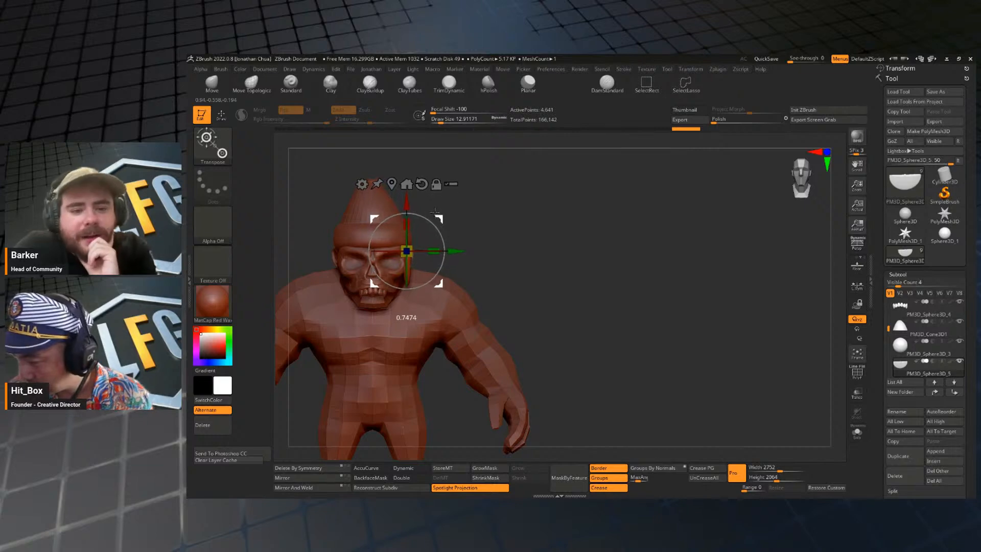
{"action": "left_click_drag", "start_coordinate": [582, 245], "coordinate": [507, 317]}
{"action": "left_click_drag", "start_coordinate": [435, 213], "coordinate": [462, 206]}
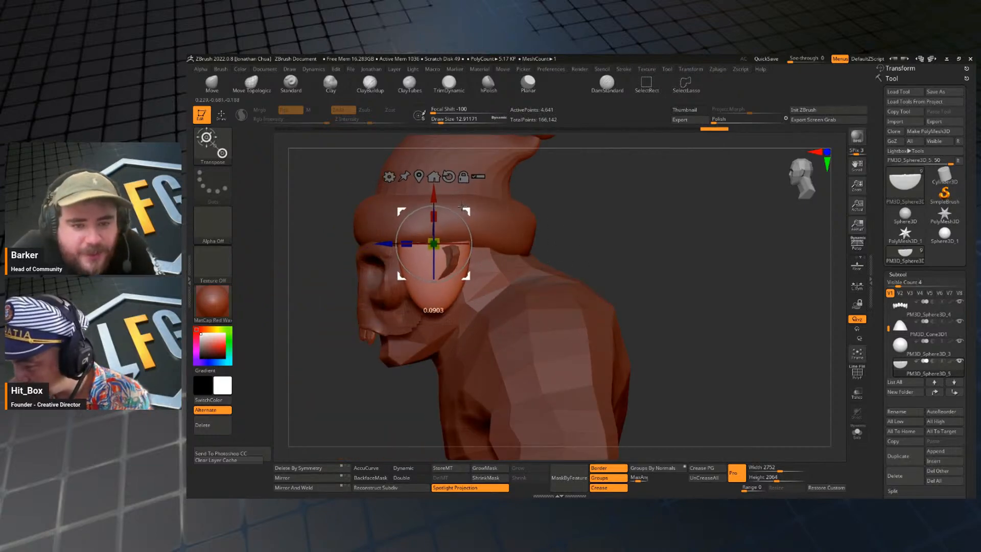
Move the ear flap outward until it is clear of the head and retopologize it with ZRemesher.
{"action": "key", "text": "q"}
{"action": "left_click_drag", "start_coordinate": [611, 252], "coordinate": [676, 263]}
{"action": "mouse_move", "coordinate": [567, 245]}
{"action": "left_mouse_down", "text": "alt"}
{"action": "mouse_move", "coordinate": [640, 233]}
{"action": "mouse_move", "coordinate": [611, 233]}
{"action": "left_mouse_up", "text": "alt"}
{"action": "key", "text": "space"}
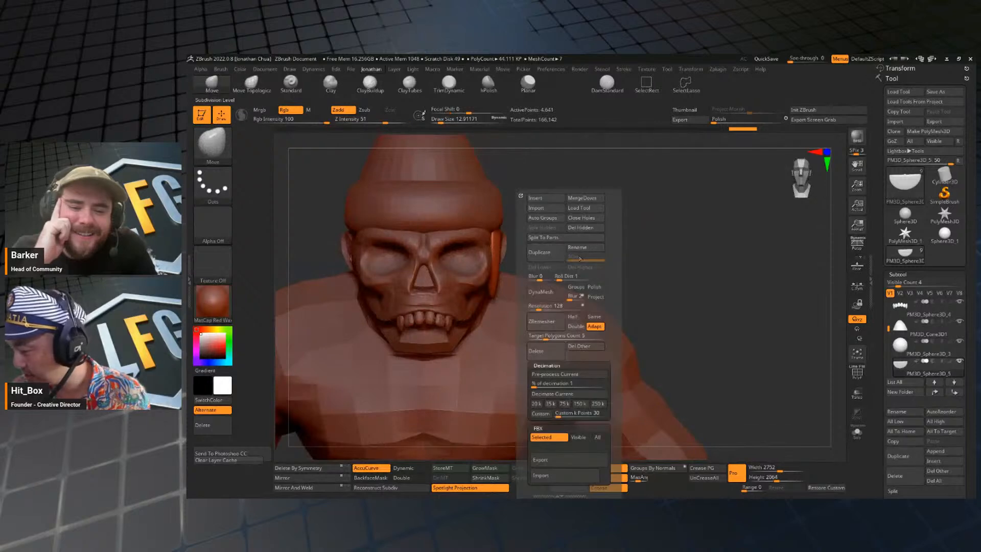
{"action": "key", "text": "w"}
{"action": "left_click_drag", "start_coordinate": [542, 228], "coordinate": [722, 281]}
{"action": "key", "text": "space"}
{"action": "left_click", "coordinate": [687, 316]}
{"action": "key", "text": "shift+f"}
Display the flap's polyframe and move the flap back against the side of the head.
{"action": "key", "text": "shift+f"}
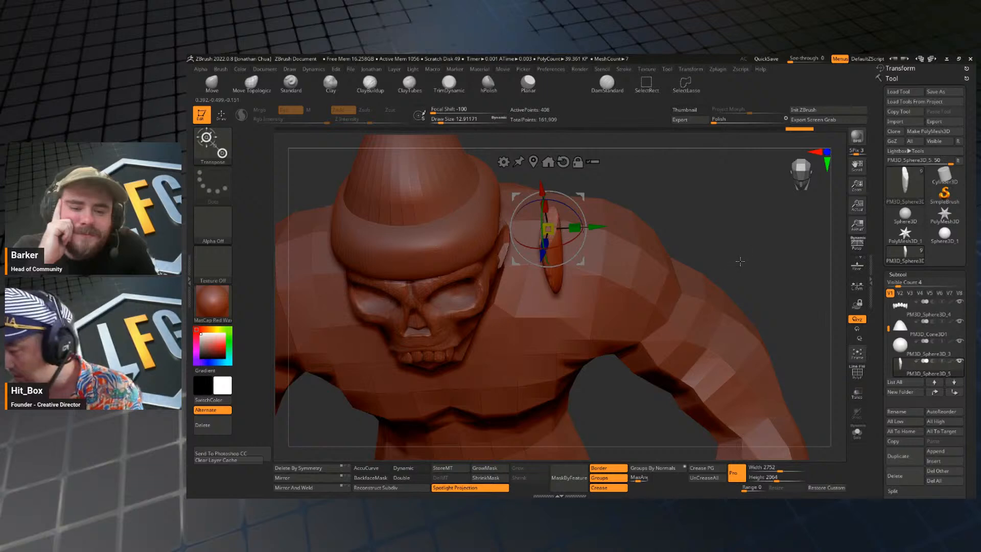
{"action": "key", "text": "q"}
{"action": "key", "text": "ctrl"}
{"action": "key", "text": "shift+f"}
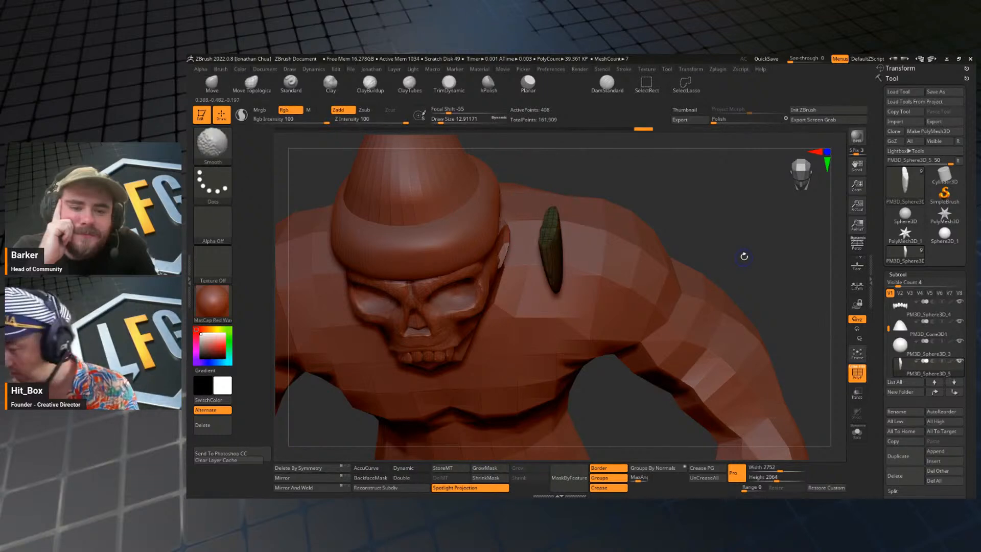
{"action": "left_click_drag", "start_coordinate": [740, 253], "coordinate": [758, 218]}
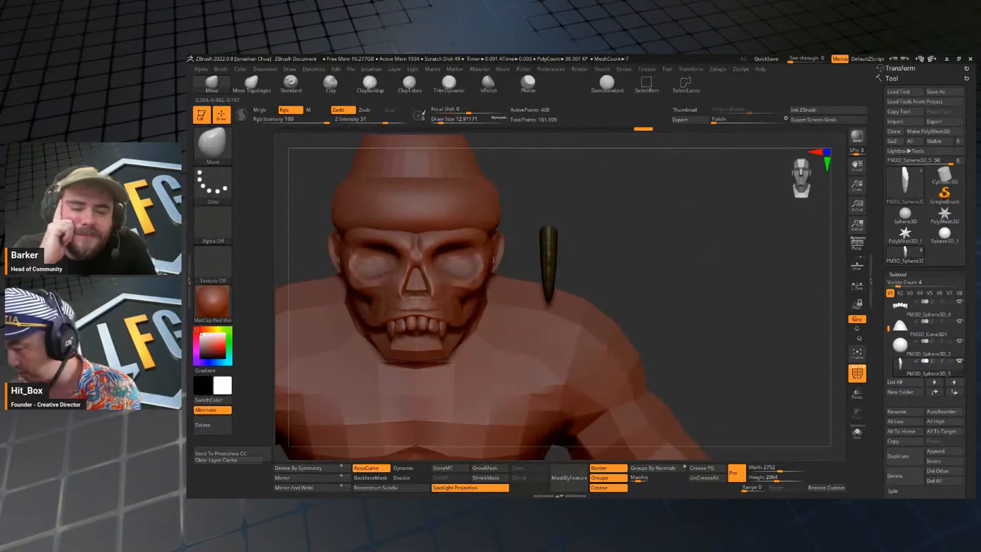
{"action": "key", "text": "w"}
{"action": "key", "text": "q"}
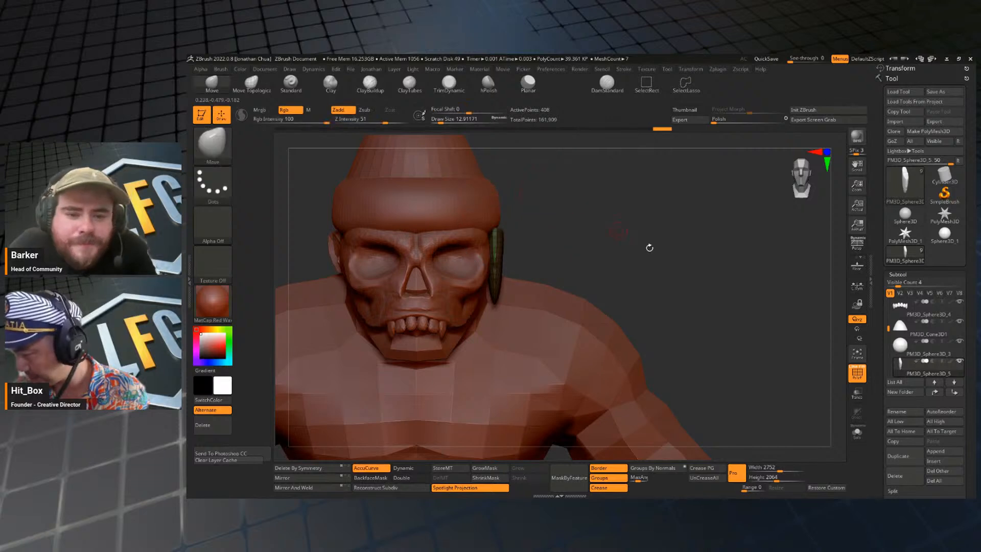
Shift the ear flap toward the back of the head and tilt its lower end outward.
{"action": "mouse_move", "coordinate": [648, 247]}
{"action": "left_mouse_down"}
{"action": "mouse_move", "coordinate": [621, 225]}
{"action": "mouse_move", "coordinate": [681, 219]}
{"action": "left_mouse_up"}
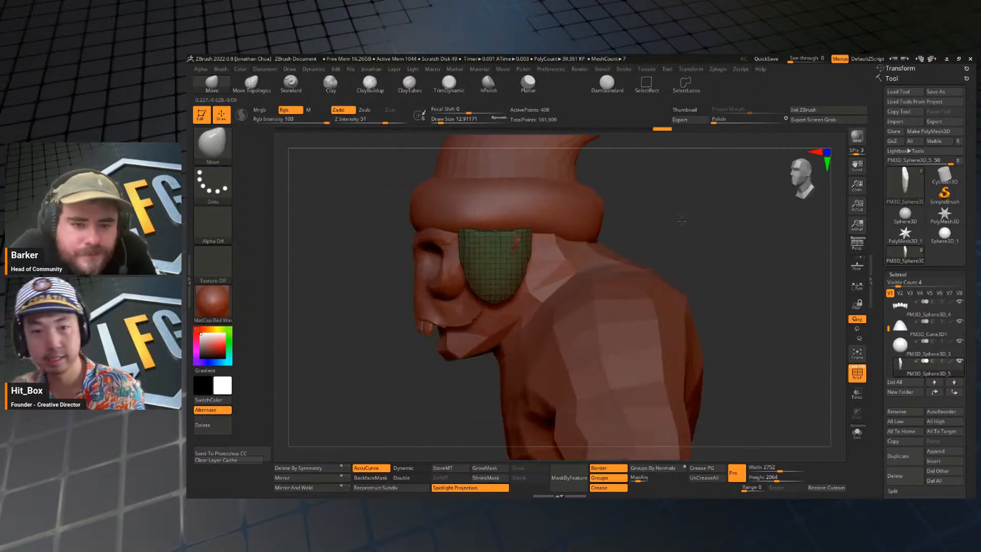
{"action": "key", "text": "w"}
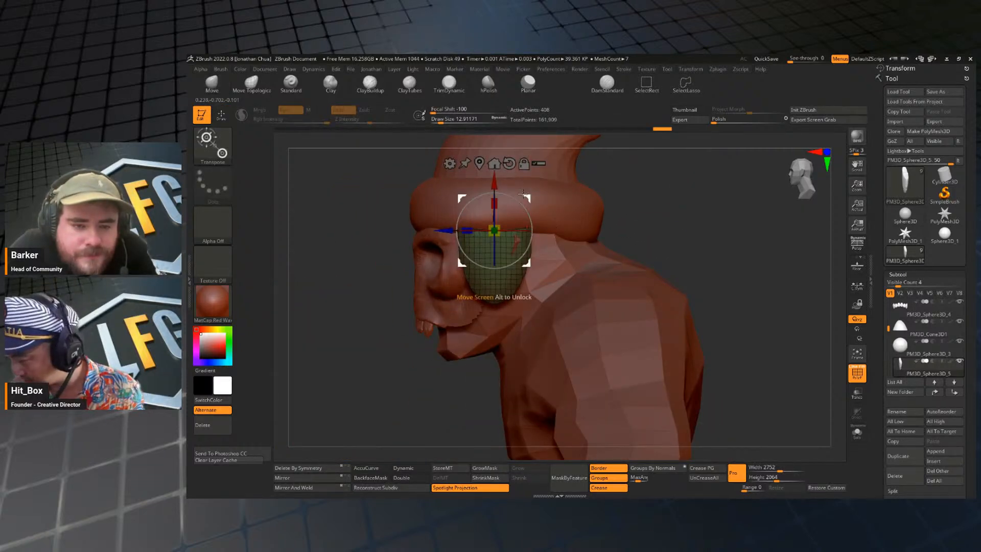
{"action": "left_click_drag", "start_coordinate": [530, 199], "coordinate": [549, 199]}
{"action": "key", "text": "q"}
{"action": "left_click_drag", "start_coordinate": [623, 205], "coordinate": [740, 248], "text": "shift"}
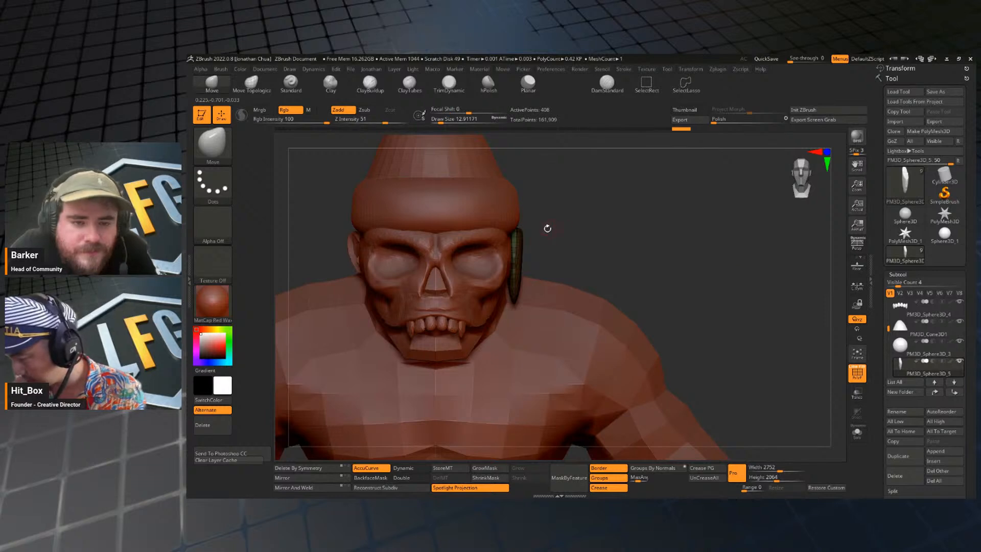
{"action": "key", "text": "w"}
{"action": "mouse_move", "coordinate": [548, 214]}
{"action": "left_mouse_down"}
{"action": "mouse_move", "coordinate": [542, 206]}
{"action": "mouse_move", "coordinate": [591, 229]}
{"action": "mouse_move", "coordinate": [566, 233]}
{"action": "left_mouse_up"}
{"action": "key", "text": "q"}
Turn off the polyframe display and push the flap's lower part into shape with a larger Move brush.
{"action": "key", "text": "s"}
{"action": "key", "text": "shift+f"}
{"action": "key", "text": "s"}
{"action": "left_click_drag", "start_coordinate": [552, 231], "coordinate": [602, 223]}
{"action": "key", "text": "s"}
{"action": "left_click_drag", "start_coordinate": [529, 266], "coordinate": [518, 279]}
{"action": "left_click_drag", "start_coordinate": [609, 233], "coordinate": [581, 237]}
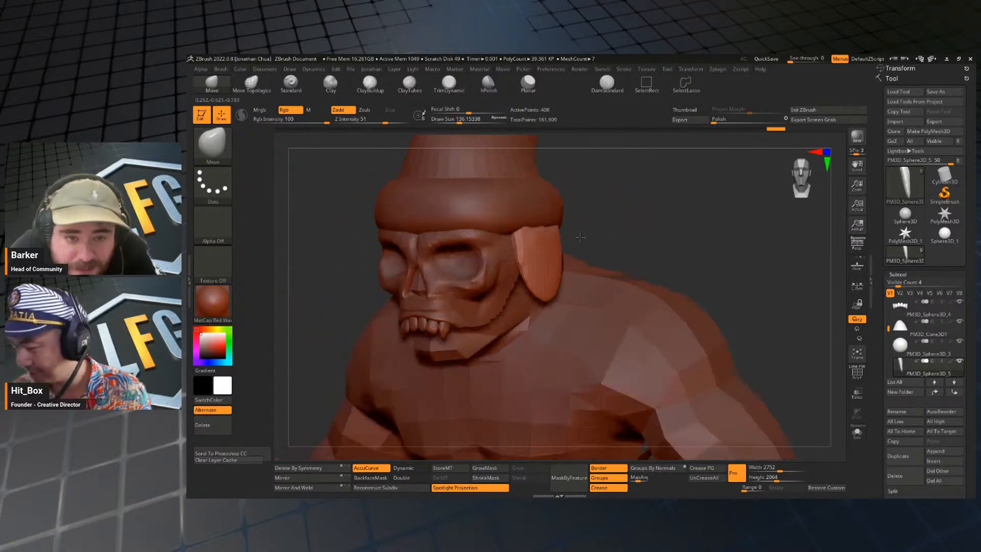
Pull the flap's upper edge toward the hat brim with the Move brush, adjusting the brush size as needed.
{"action": "left_click_drag", "start_coordinate": [714, 226], "coordinate": [668, 228]}
{"action": "key", "text": "s"}
{"action": "mouse_move", "coordinate": [566, 237]}
{"action": "left_mouse_down"}
{"action": "mouse_move", "coordinate": [623, 224]}
{"action": "mouse_move", "coordinate": [547, 224]}
{"action": "mouse_move", "coordinate": [548, 216]}
{"action": "left_mouse_up"}
{"action": "key", "text": "s"}
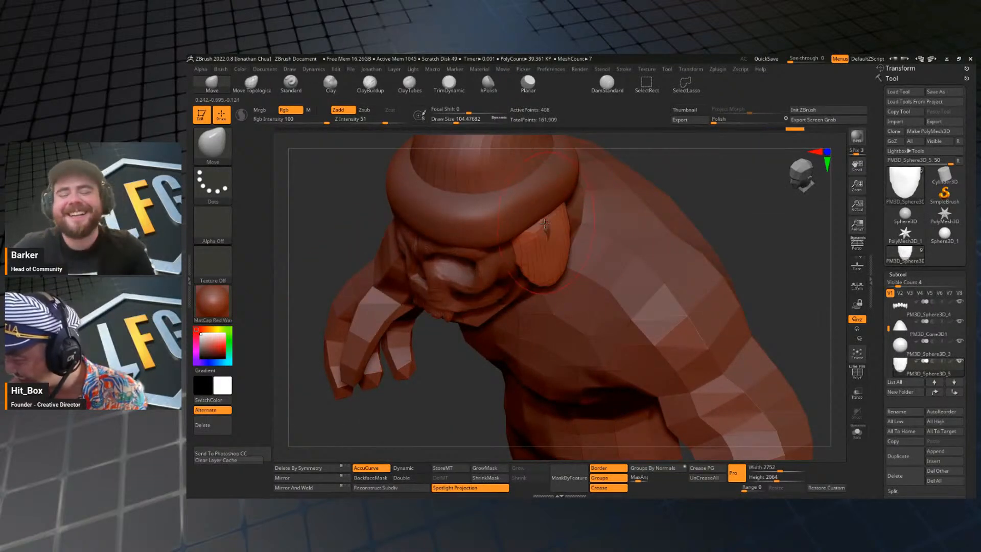
{"action": "left_click_drag", "start_coordinate": [720, 204], "coordinate": [685, 227], "text": "shift"}
{"action": "key", "text": "s"}
{"action": "left_click_drag", "start_coordinate": [585, 264], "coordinate": [580, 265]}
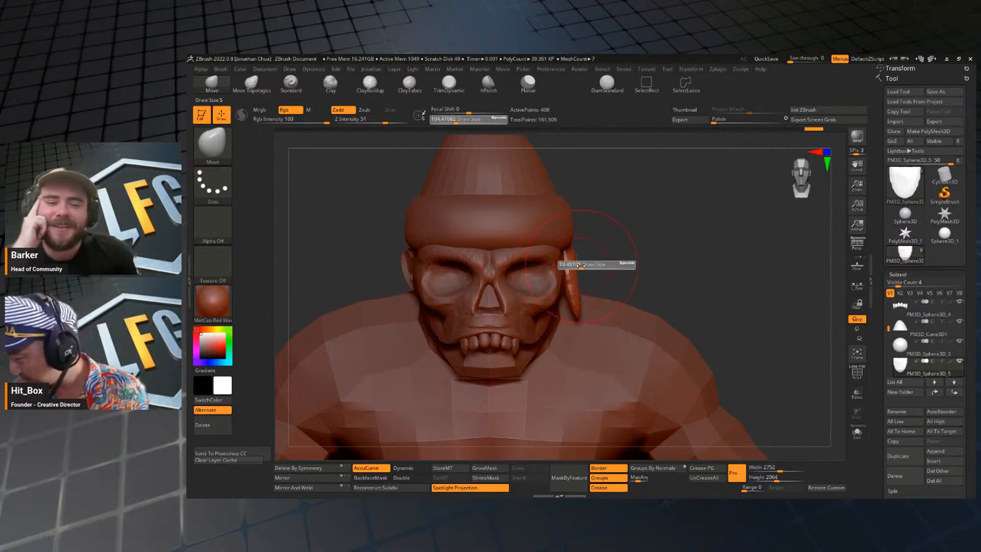
Refine the flap's side outline into a smooth, rounded shape with the Move and Smooth brushes.
{"action": "mouse_move", "coordinate": [715, 210]}
{"action": "left_mouse_down"}
{"action": "mouse_move", "coordinate": [658, 206]}
{"action": "mouse_move", "coordinate": [664, 192]}
{"action": "left_mouse_up"}
{"action": "key", "text": "s"}
{"action": "left_click_drag", "start_coordinate": [556, 264], "coordinate": [559, 264]}
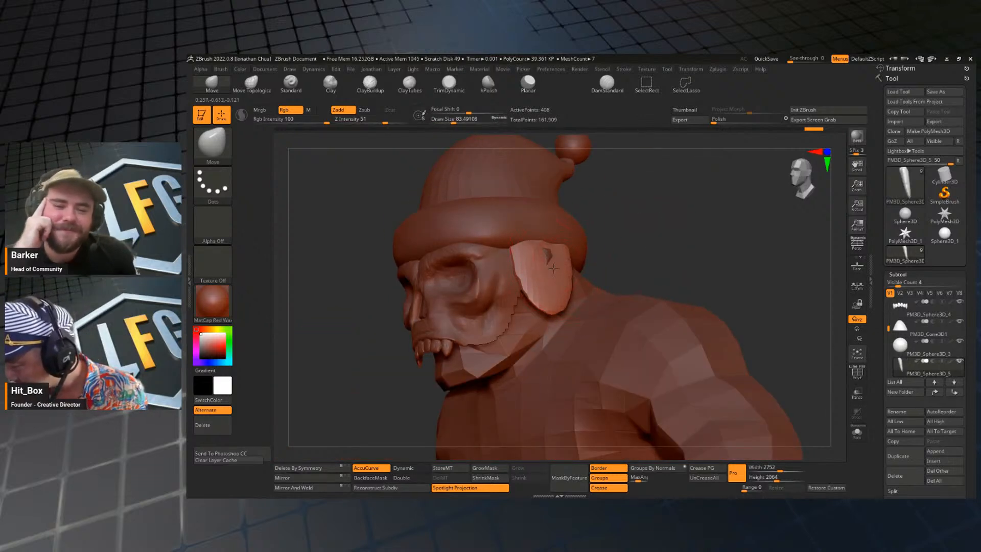
{"action": "mouse_move", "coordinate": [651, 229]}
{"action": "left_mouse_down"}
{"action": "mouse_move", "coordinate": [592, 236]}
{"action": "mouse_move", "coordinate": [573, 258]}
{"action": "left_mouse_up"}
{"action": "key", "text": "s"}
{"action": "left_click_drag", "start_coordinate": [667, 237], "coordinate": [678, 274]}
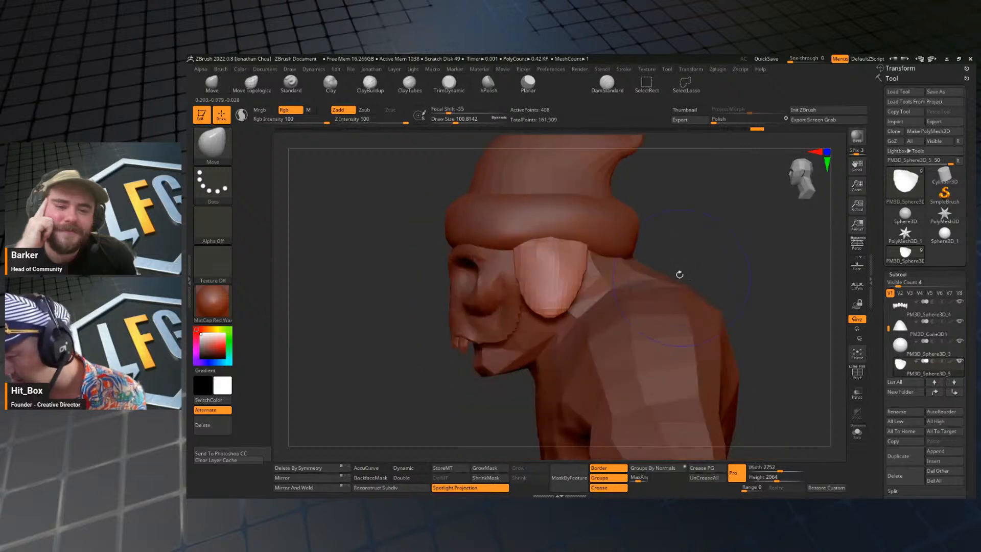
{"action": "key", "text": "s"}
{"action": "left_click_drag", "start_coordinate": [570, 297], "coordinate": [567, 297]}
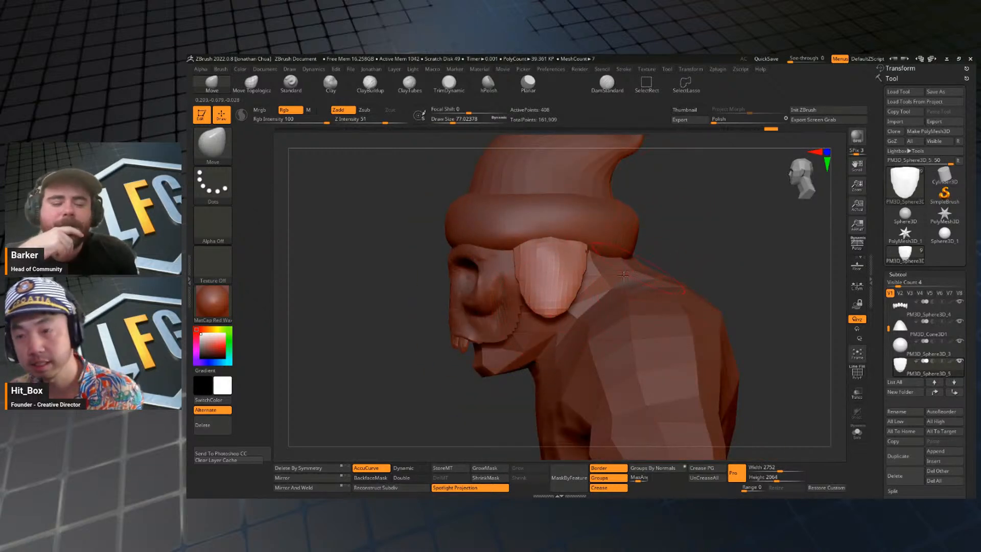
Pull the flap's lower end down into a longer, tapered tip with the Move brush.
{"action": "key", "text": "s"}
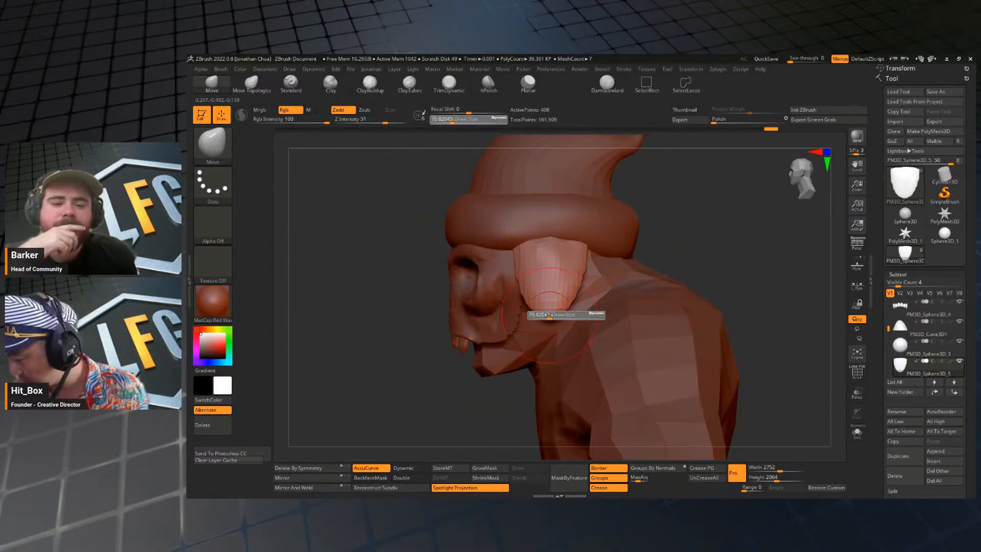
{"action": "left_click_drag", "start_coordinate": [552, 315], "coordinate": [535, 298]}
{"action": "key", "text": "s"}
{"action": "left_click_drag", "start_coordinate": [585, 275], "coordinate": [576, 277]}
{"action": "left_click_drag", "start_coordinate": [714, 226], "coordinate": [747, 225], "text": "shift"}
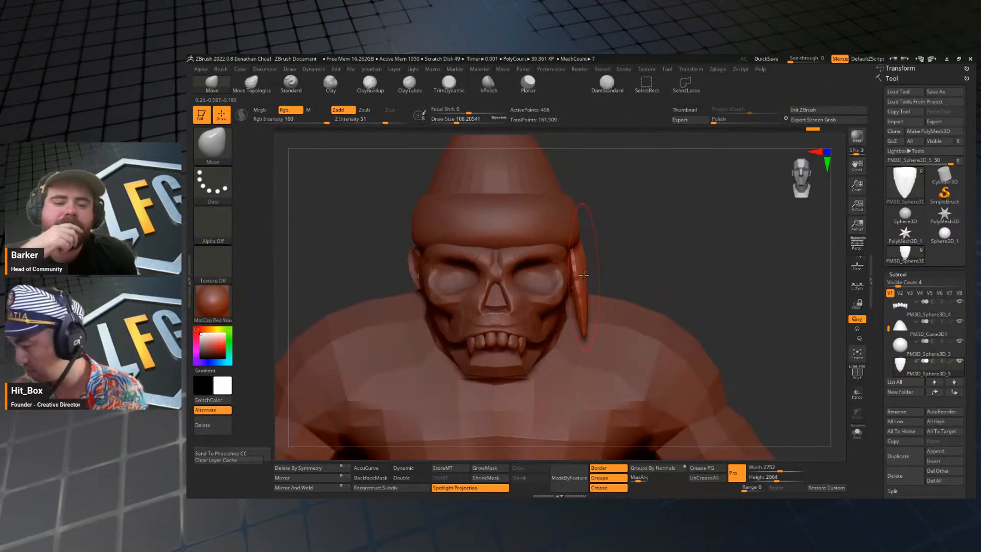
{"action": "key", "text": "s"}
{"action": "left_click_drag", "start_coordinate": [586, 270], "coordinate": [581, 270]}
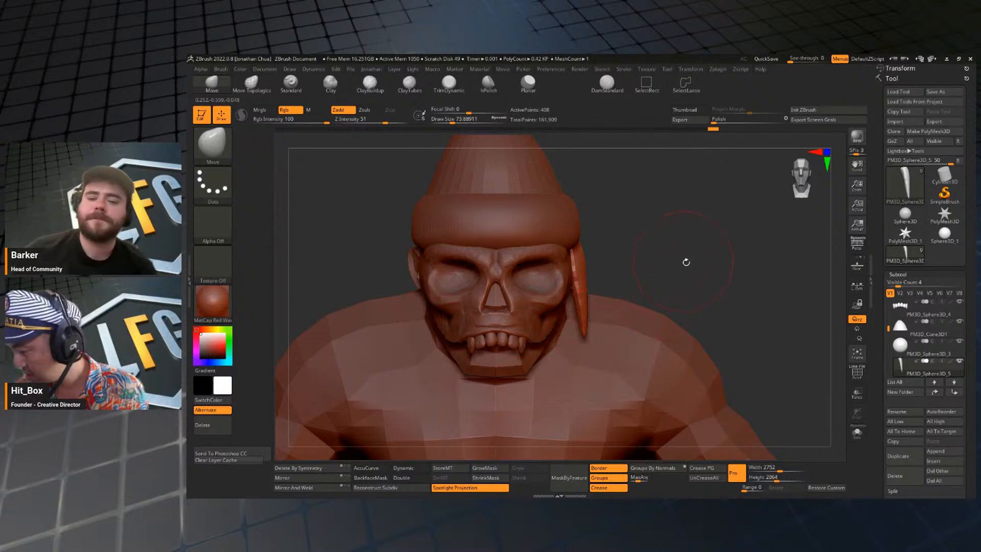
Bend the flap's lower tip outward over the shoulder in front view with a larger Move brush.
{"action": "left_click_drag", "start_coordinate": [686, 262], "coordinate": [694, 209]}
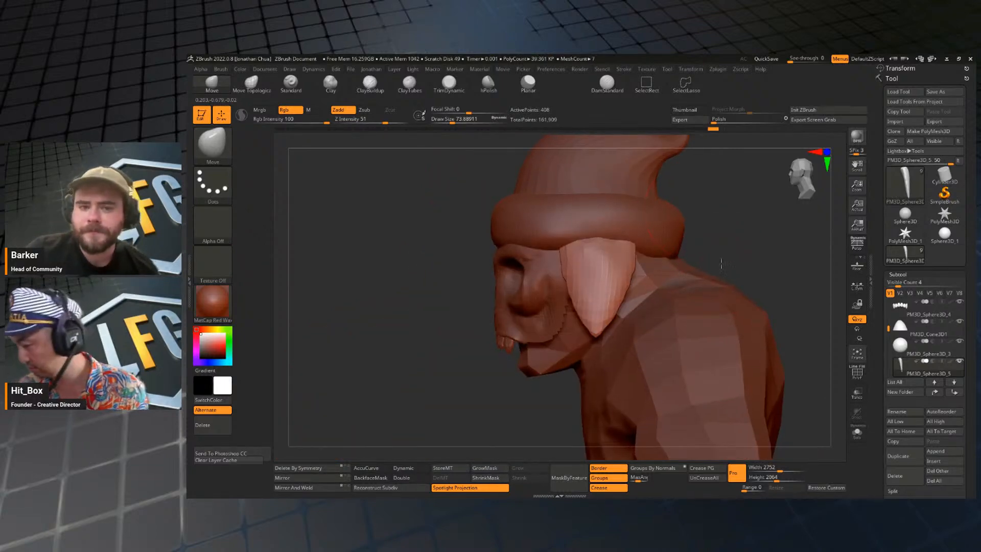
{"action": "mouse_move", "coordinate": [720, 263]}
{"action": "left_mouse_down", "text": "shift"}
{"action": "mouse_move", "coordinate": [748, 259]}
{"action": "mouse_move", "coordinate": [672, 199]}
{"action": "mouse_move", "coordinate": [613, 217]}
{"action": "mouse_move", "coordinate": [671, 227]}
{"action": "mouse_move", "coordinate": [634, 296]}
{"action": "left_mouse_up", "text": "shift"}
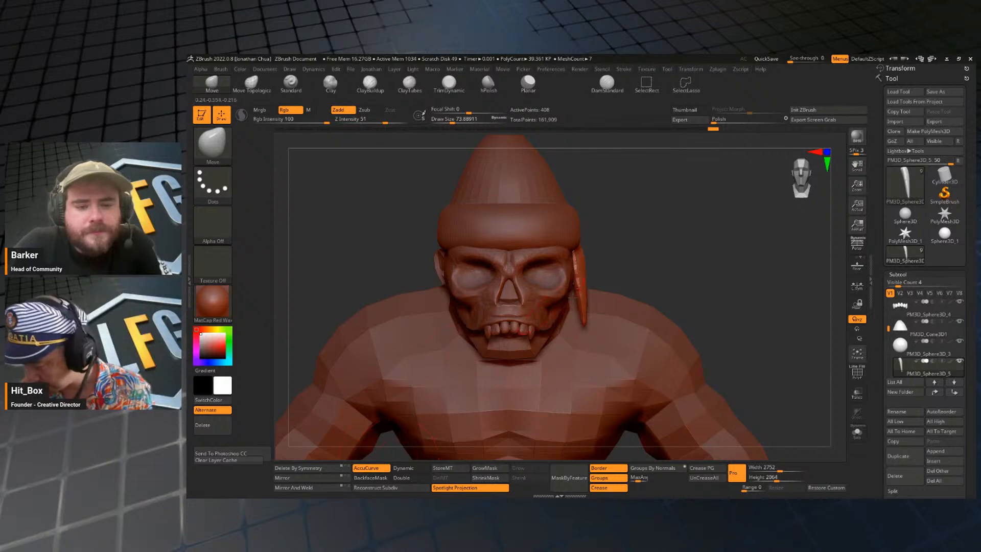
{"action": "key", "text": "s"}
{"action": "mouse_move", "coordinate": [587, 318]}
{"action": "left_mouse_down"}
{"action": "mouse_move", "coordinate": [614, 321]}
{"action": "mouse_move", "coordinate": [665, 270]}
{"action": "left_mouse_up"}
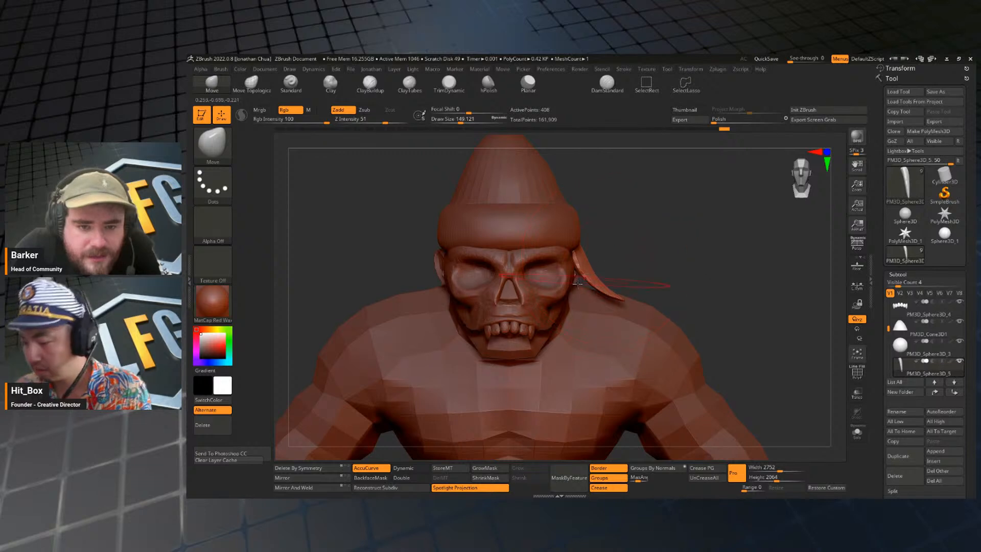
Turn off AccuCurve for the Move brush and rework the flap's outward curl and rounded lower edge.
{"action": "left_click", "coordinate": [377, 468]}
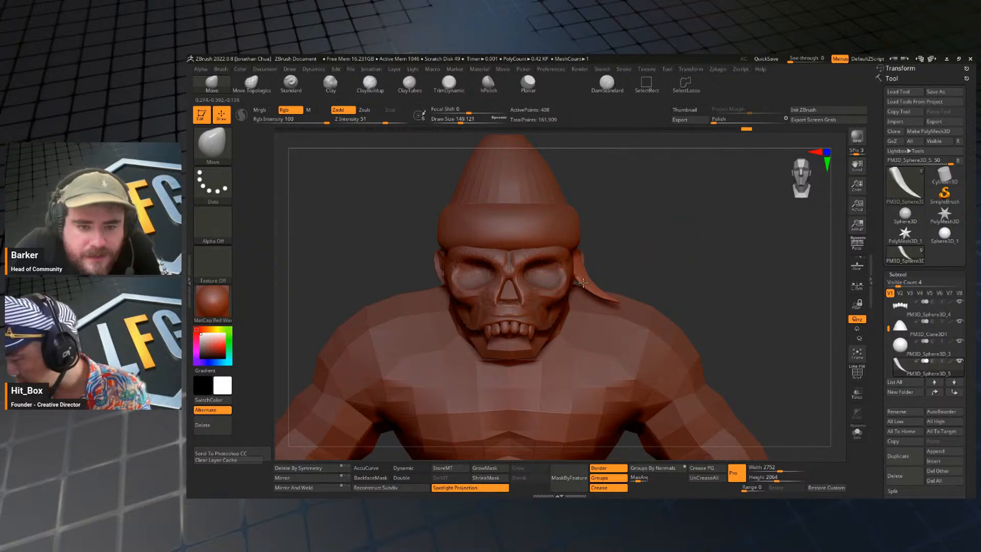
{"action": "left_click_drag", "start_coordinate": [644, 228], "coordinate": [582, 245]}
{"action": "mouse_move", "coordinate": [521, 247]}
{"action": "left_mouse_down"}
{"action": "mouse_move", "coordinate": [577, 249]}
{"action": "mouse_move", "coordinate": [569, 250]}
{"action": "left_mouse_up"}
{"action": "key", "text": "s"}
{"action": "mouse_move", "coordinate": [568, 250]}
{"action": "left_mouse_down"}
{"action": "mouse_move", "coordinate": [624, 253]}
{"action": "mouse_move", "coordinate": [646, 233]}
{"action": "mouse_move", "coordinate": [615, 227]}
{"action": "mouse_move", "coordinate": [618, 253]}
{"action": "left_mouse_up"}
{"action": "key", "text": "s"}
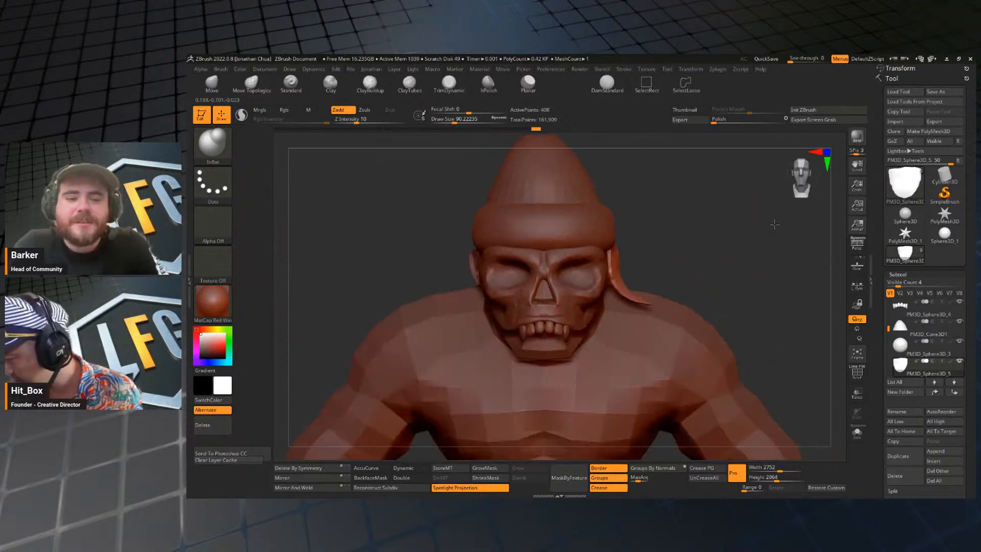
{"action": "key", "text": "s"}
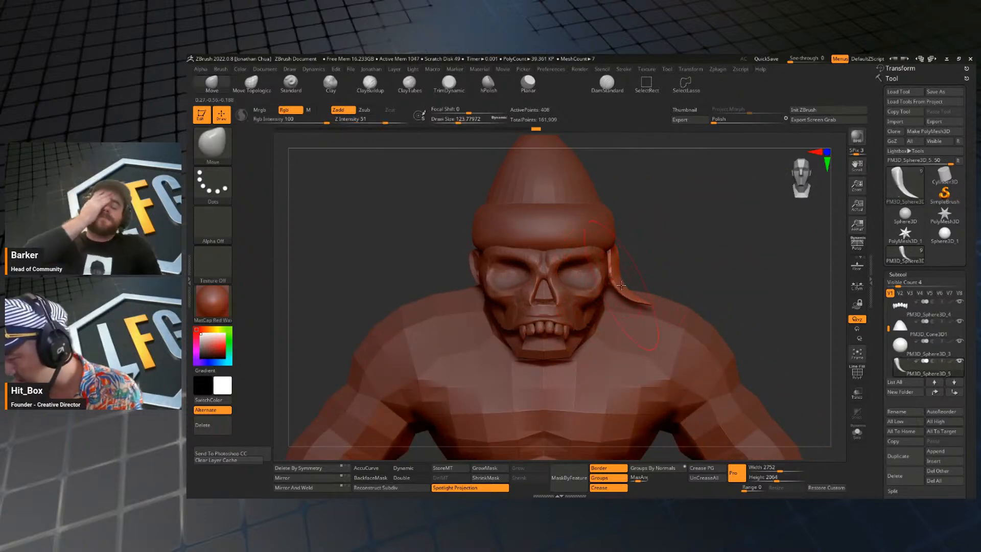
Switch to the Inflat brush, reduce its size and add thickness to the ear flap.
{"action": "key", "text": "b"}
{"action": "key", "text": "i"}
{"action": "key", "text": "n"}
{"action": "left_click_drag", "start_coordinate": [739, 194], "coordinate": [644, 262]}
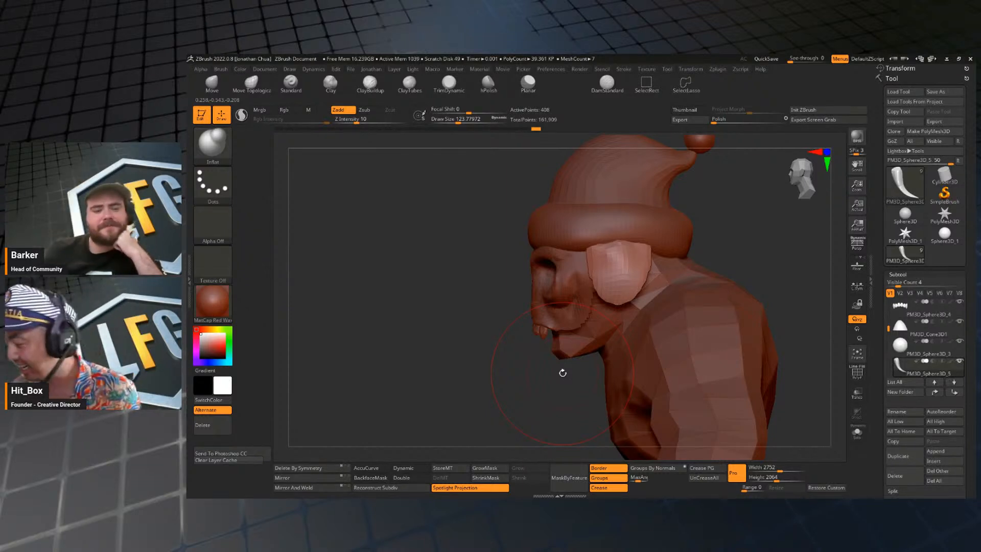
{"action": "right_click_drag", "start_coordinate": [741, 239], "coordinate": [739, 235], "text": "ctrl"}
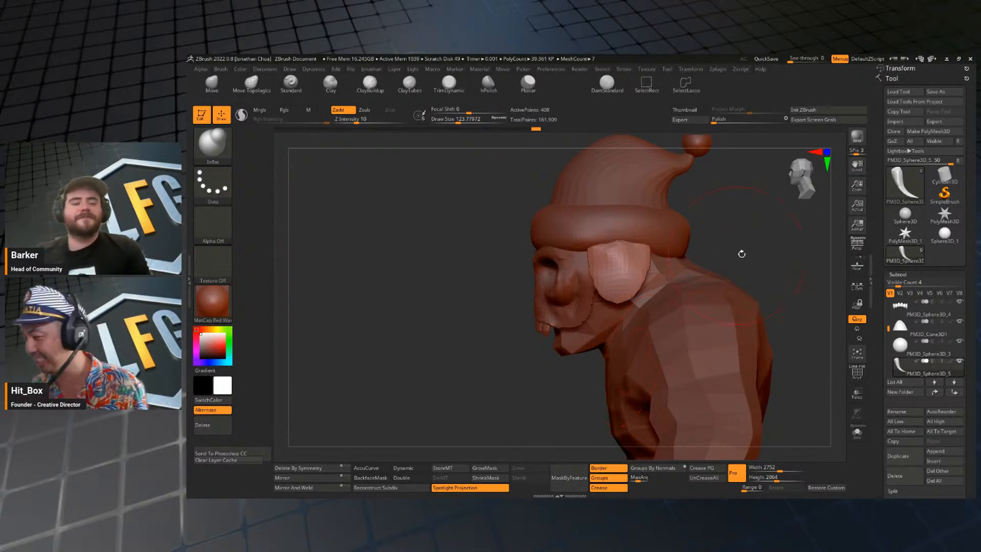
{"action": "mouse_move", "coordinate": [742, 254]}
{"action": "left_mouse_down"}
{"action": "mouse_move", "coordinate": [752, 246]}
{"action": "mouse_move", "coordinate": [735, 246]}
{"action": "mouse_move", "coordinate": [771, 222]}
{"action": "left_mouse_up"}
{"action": "key", "text": "s"}
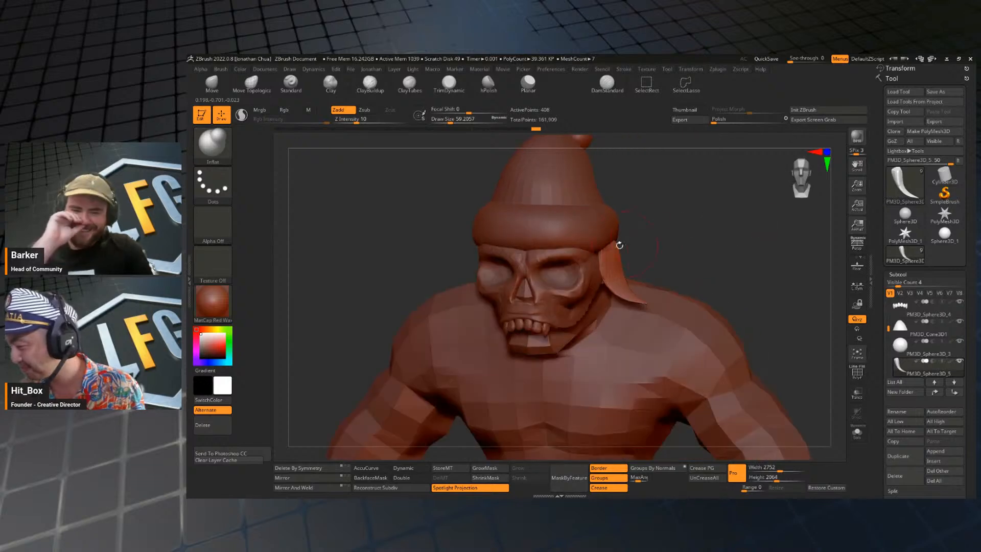
{"action": "left_click_drag", "start_coordinate": [638, 242], "coordinate": [572, 244], "text": "shift"}
{"action": "key", "text": "s"}
Adjust the flap's bottom edge in side view with the Move brush.
{"action": "key", "text": "b"}
{"action": "key", "text": "m"}
{"action": "key", "text": "v"}
{"action": "mouse_move", "coordinate": [647, 248]}
{"action": "left_mouse_down"}
{"action": "mouse_move", "coordinate": [709, 228]}
{"action": "mouse_move", "coordinate": [700, 244]}
{"action": "left_mouse_up"}
{"action": "left_click_drag", "start_coordinate": [633, 292], "coordinate": [636, 303]}
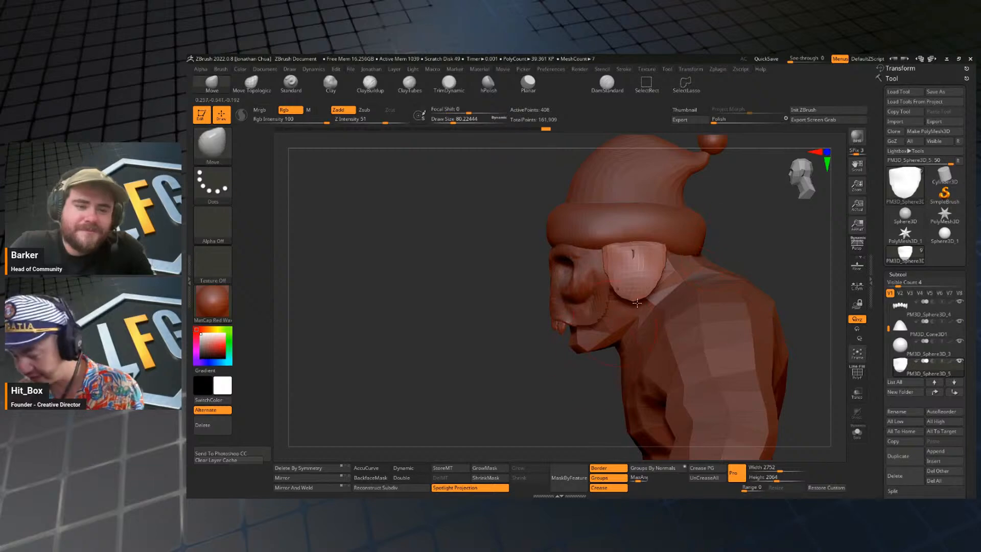
{"action": "mouse_move", "coordinate": [755, 230]}
{"action": "left_mouse_down"}
{"action": "mouse_move", "coordinate": [782, 237]}
{"action": "mouse_move", "coordinate": [725, 225]}
{"action": "left_mouse_up"}
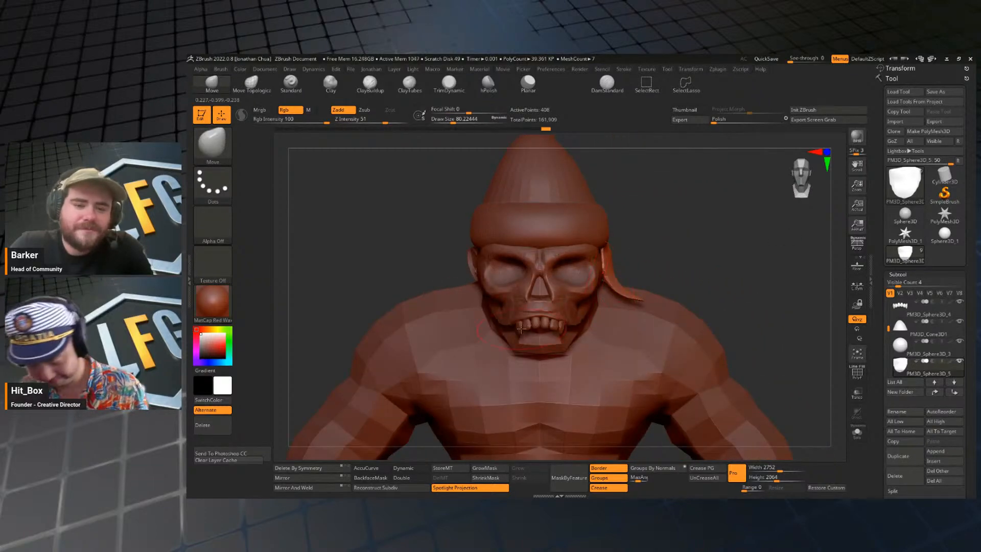
Inflate the upper side areas of the ear flap beneath the hat brim with the Inflat brush.
{"action": "key", "text": "b"}
{"action": "key", "text": "i"}
{"action": "key", "text": "n"}
{"action": "left_click_drag", "start_coordinate": [661, 259], "coordinate": [612, 259]}
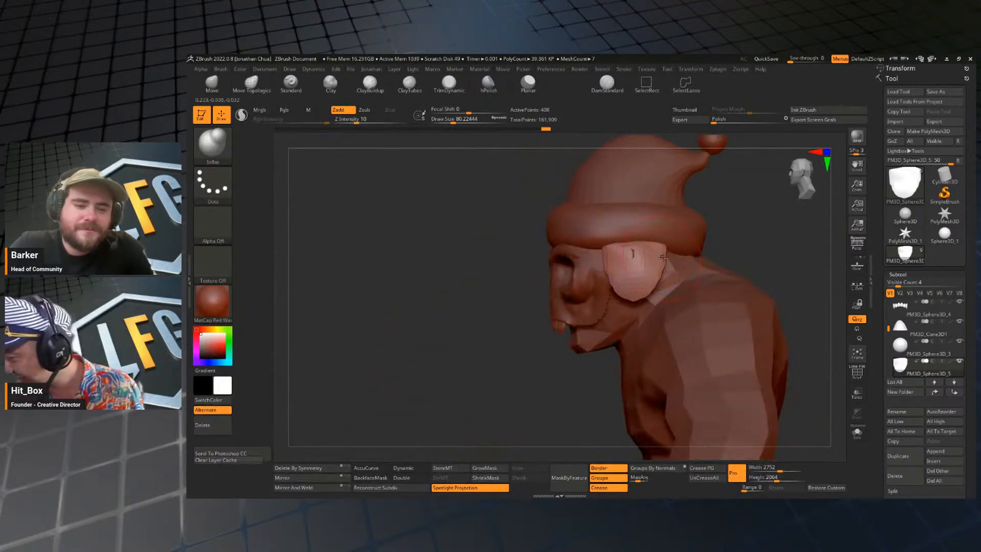
{"action": "left_click_drag", "start_coordinate": [717, 244], "coordinate": [779, 221]}
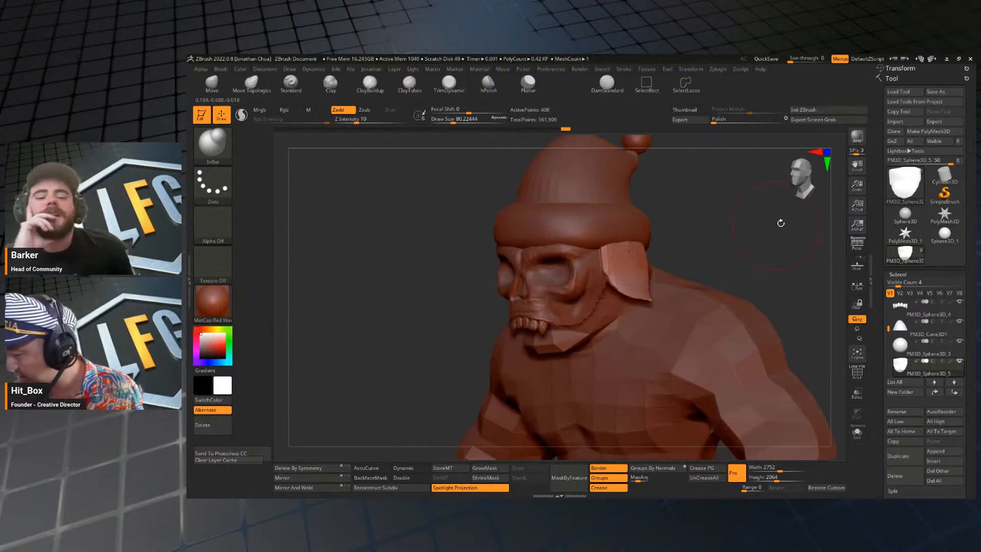
Subdivide the ear flap once and refine its surface with the Smooth and Inflat brushes.
{"action": "left_click_drag", "start_coordinate": [696, 247], "coordinate": [632, 246]}
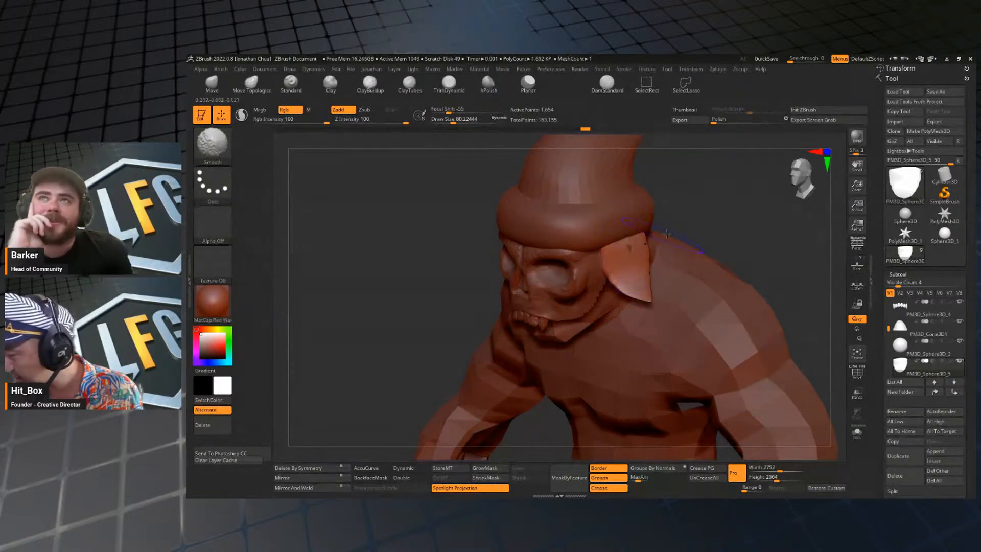
{"action": "left_click_drag", "start_coordinate": [682, 217], "coordinate": [700, 210], "text": "shift"}
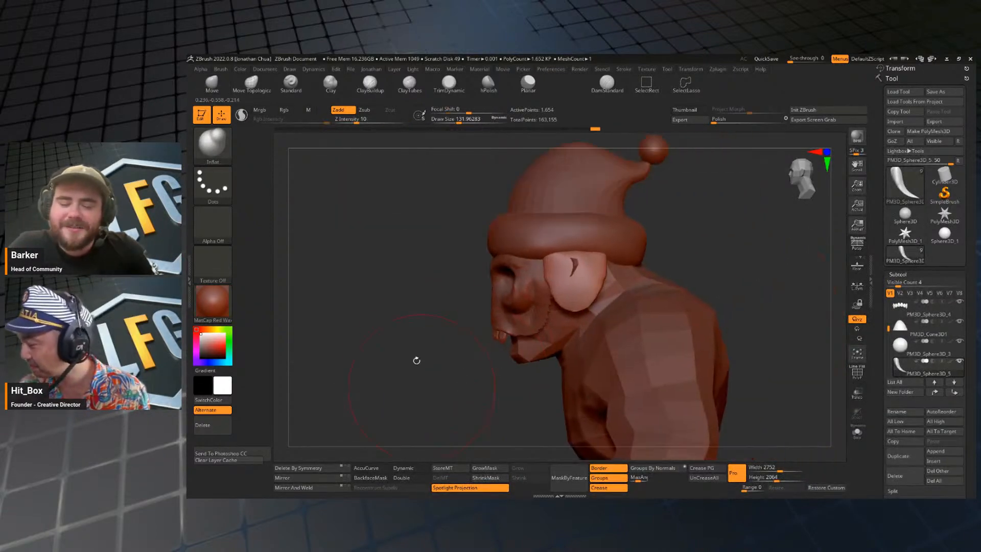
{"action": "right_click_drag", "start_coordinate": [585, 248], "coordinate": [596, 264]}
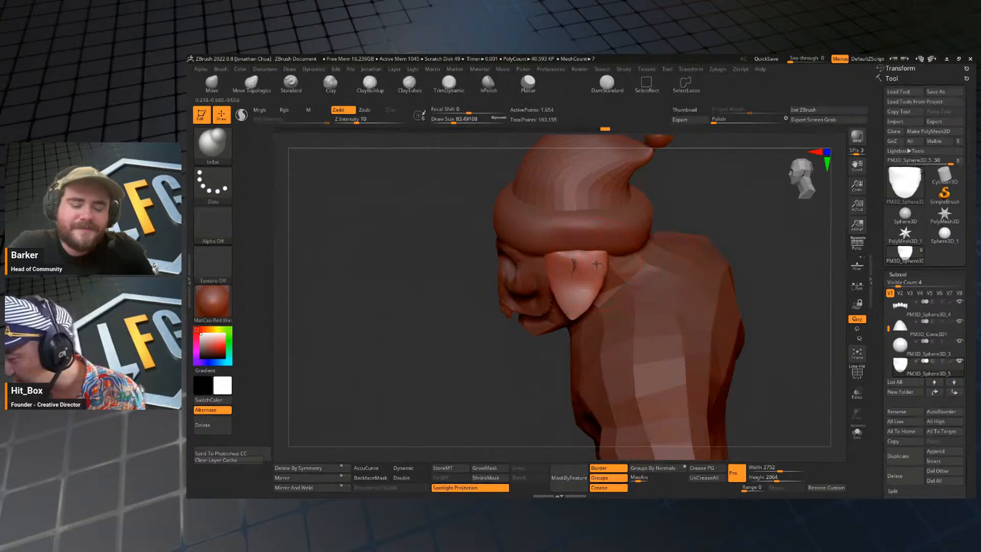
{"action": "right_click_drag", "start_coordinate": [727, 244], "coordinate": [739, 237]}
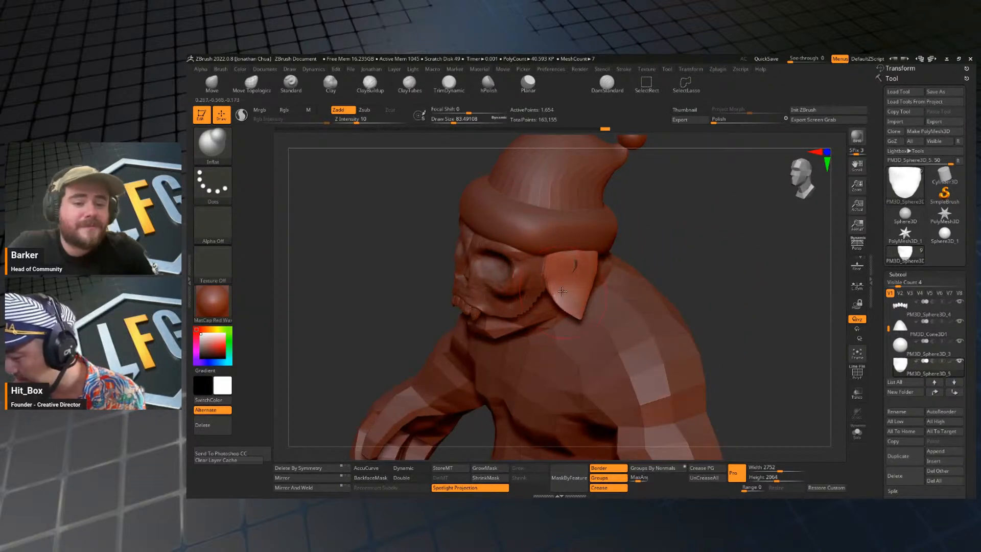
{"action": "right_click_drag", "start_coordinate": [714, 268], "coordinate": [637, 282], "text": "shift"}
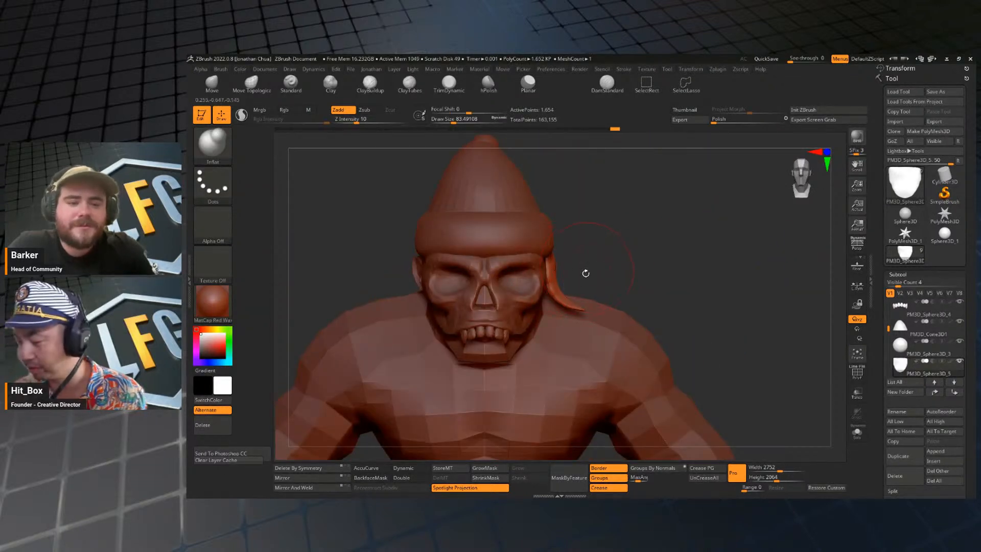
Switch to the Move brush, enlarge it and pull the ear flap's outward-curling tip slightly down in front view.
{"action": "key", "text": "s"}
{"action": "key", "text": "b"}
{"action": "key", "text": "m"}
{"action": "key", "text": "v"}
{"action": "left_click_drag", "start_coordinate": [585, 295], "coordinate": [575, 317]}
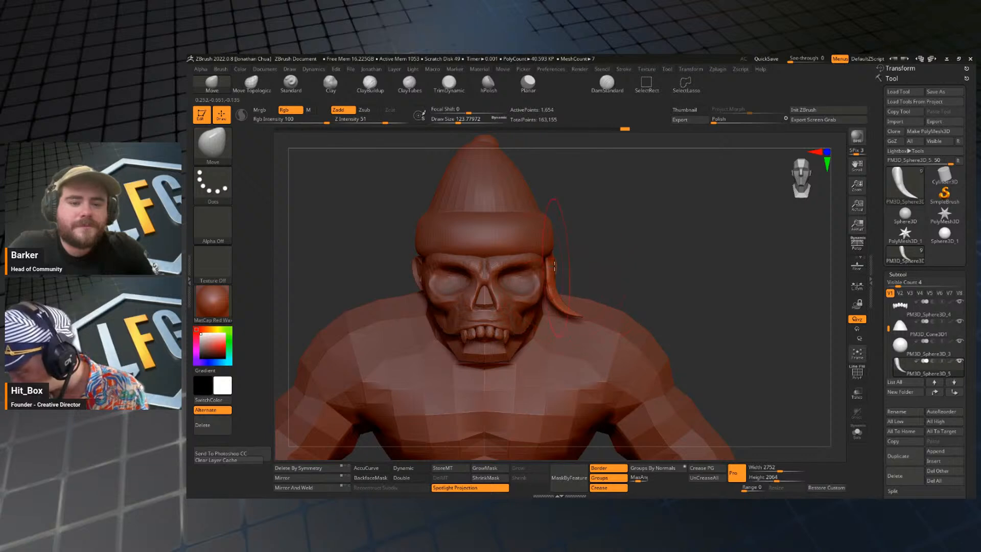
Reduce the Move brush size and reshape the ear flap's side and lower outline in side view.
{"action": "right_click_drag", "start_coordinate": [578, 248], "coordinate": [628, 237]}
{"action": "key", "text": "s"}
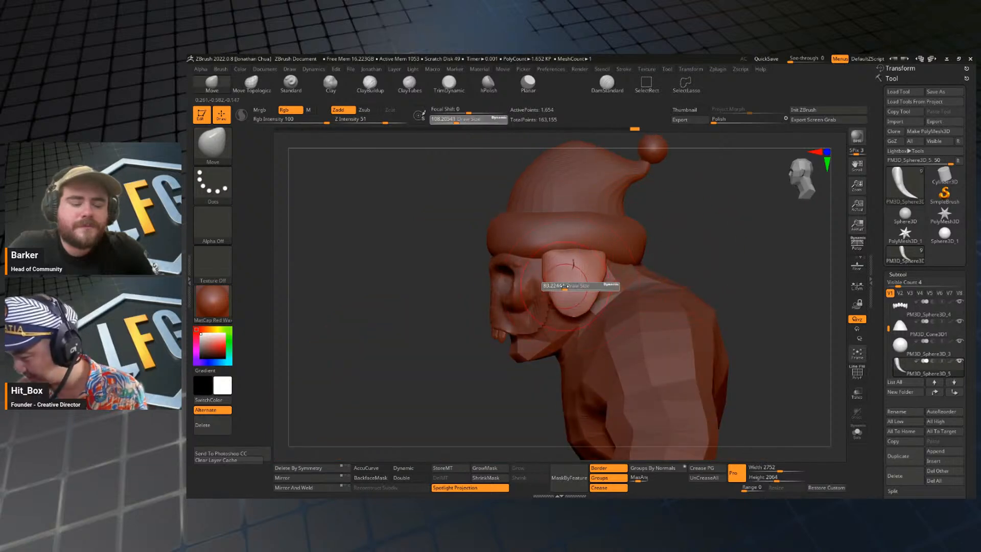
{"action": "mouse_move", "coordinate": [569, 286]}
{"action": "left_mouse_down"}
{"action": "mouse_move", "coordinate": [550, 286]}
{"action": "mouse_move", "coordinate": [571, 269]}
{"action": "mouse_move", "coordinate": [602, 281]}
{"action": "left_mouse_up"}
{"action": "key", "text": "s"}
{"action": "key", "text": "s"}
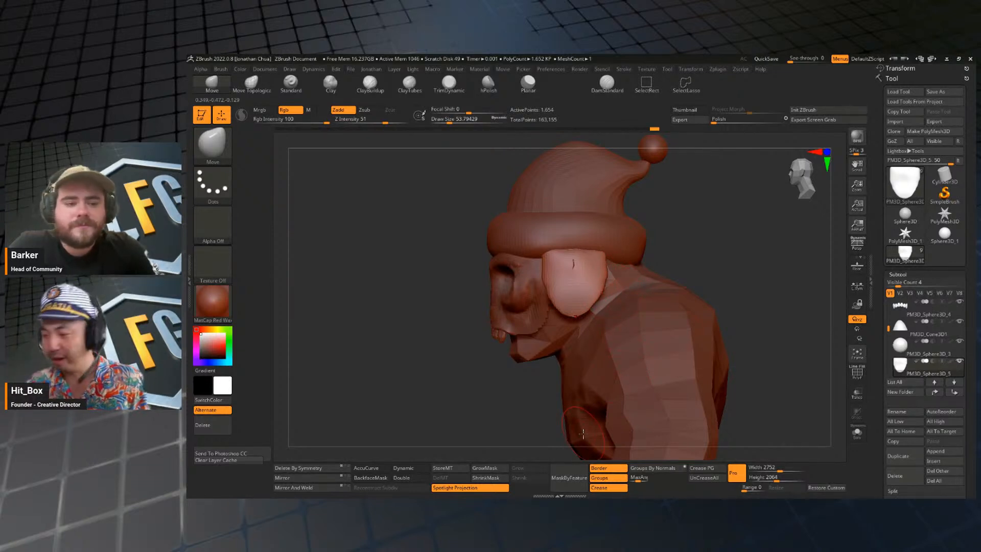
Adjust the ear flap's curled tip from the front and lengthen its lower end in side view.
{"action": "mouse_move", "coordinate": [705, 257]}
{"action": "left_mouse_down"}
{"action": "mouse_move", "coordinate": [740, 254]}
{"action": "mouse_move", "coordinate": [691, 236]}
{"action": "mouse_move", "coordinate": [652, 238]}
{"action": "mouse_move", "coordinate": [689, 240]}
{"action": "mouse_move", "coordinate": [640, 273]}
{"action": "left_mouse_up"}
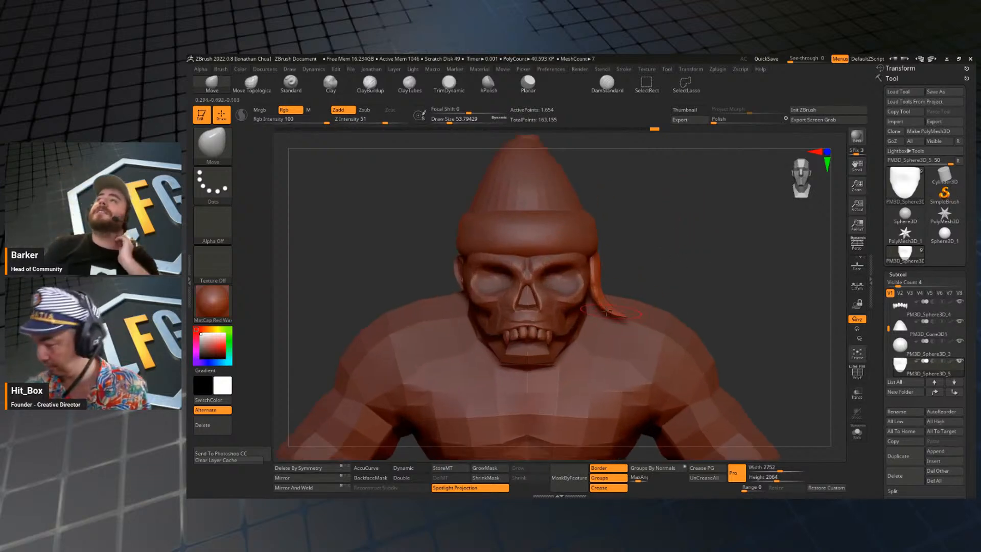
{"action": "key", "text": "s"}
{"action": "left_click_drag", "start_coordinate": [608, 313], "coordinate": [612, 312]}
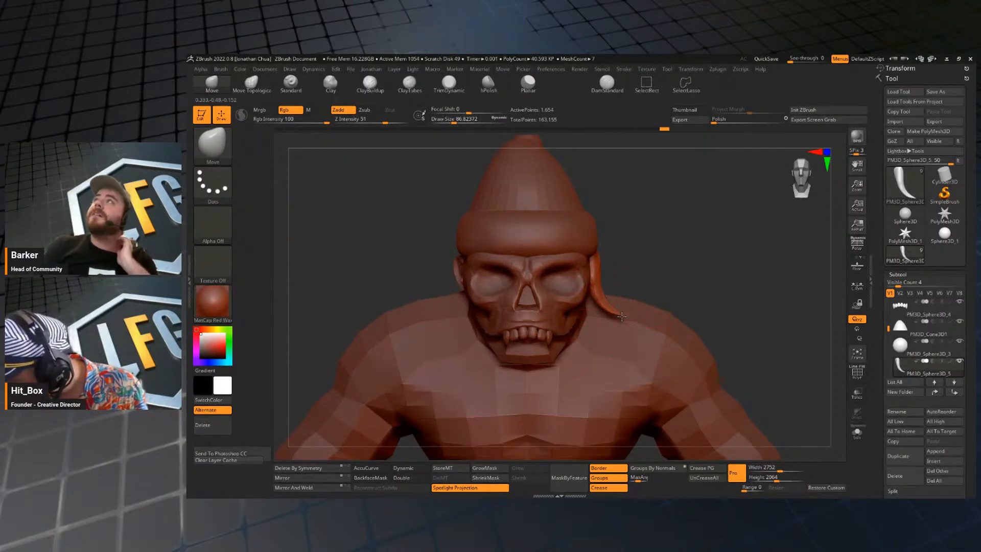
{"action": "mouse_move", "coordinate": [720, 245]}
{"action": "left_mouse_down"}
{"action": "mouse_move", "coordinate": [623, 256]}
{"action": "mouse_move", "coordinate": [645, 284]}
{"action": "left_mouse_up"}
{"action": "key", "text": "s"}
Remesh the ear flap with ZRemesher, lowering the target polygon count from its default to about 1.05.
{"action": "key", "text": "j"}
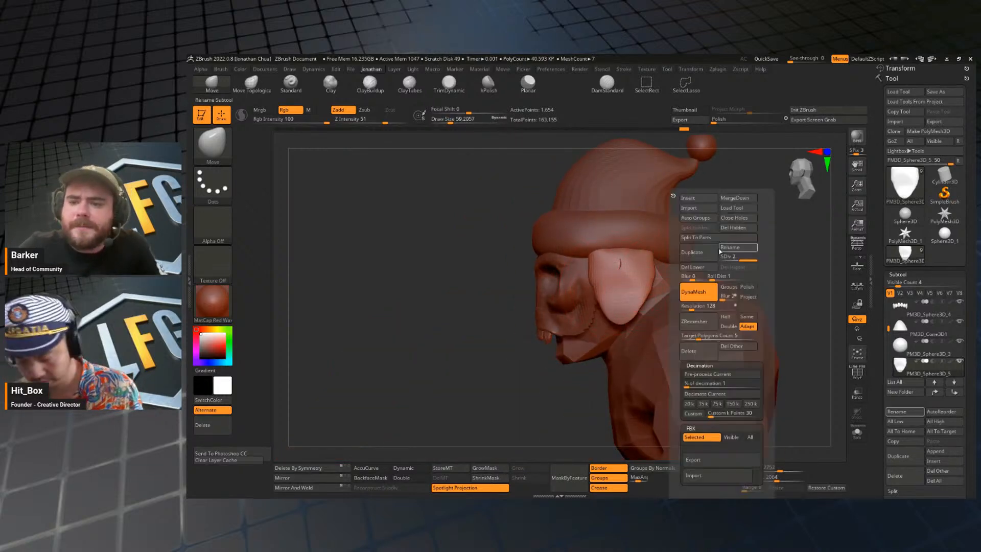
{"action": "left_click", "coordinate": [714, 322]}
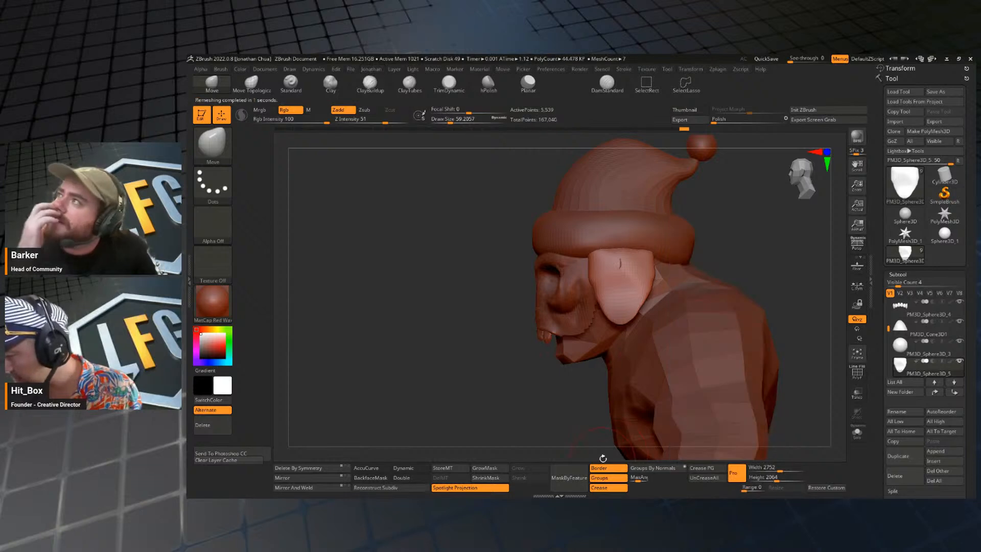
{"action": "key", "text": "j"}
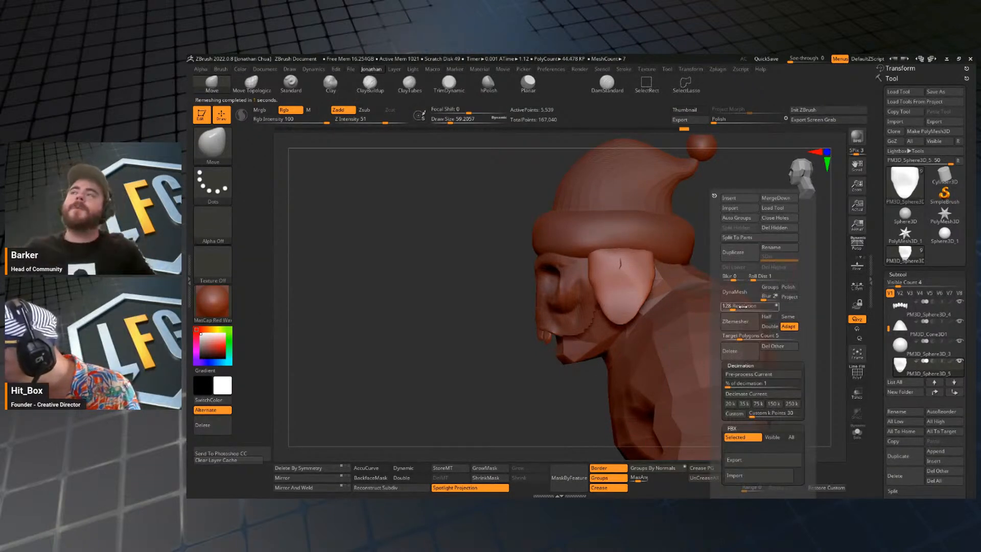
{"action": "left_click_drag", "start_coordinate": [738, 336], "coordinate": [726, 336]}
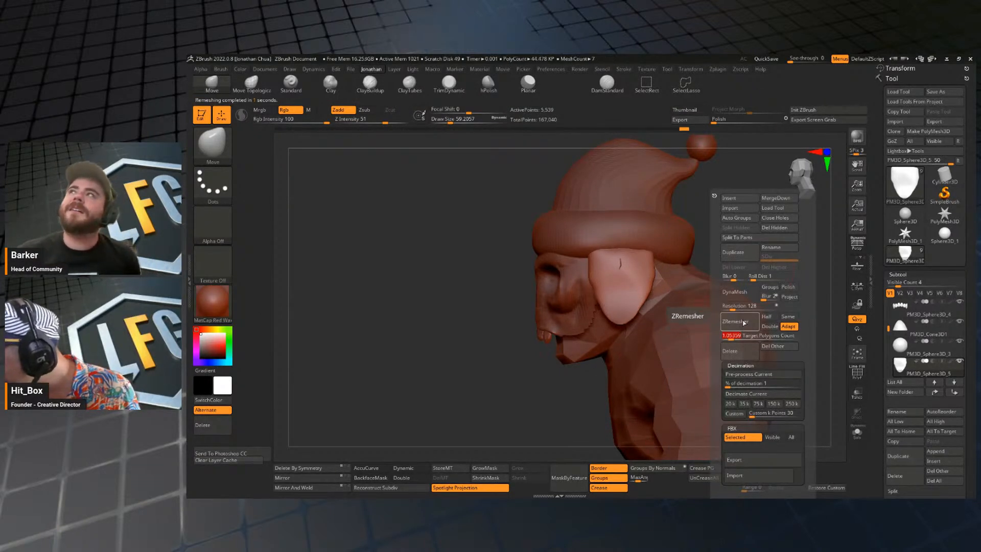
{"action": "left_click", "coordinate": [735, 321]}
Touch up the remeshed ear flap's lower area with the Move brush and check it from the front.
{"action": "mouse_move", "coordinate": [639, 283]}
{"action": "left_mouse_down", "text": "shift"}
{"action": "mouse_move", "coordinate": [642, 274]}
{"action": "mouse_move", "coordinate": [601, 308]}
{"action": "left_mouse_up", "text": "shift"}
{"action": "left_click_drag", "start_coordinate": [710, 245], "coordinate": [800, 242]}
{"action": "mouse_move", "coordinate": [671, 247]}
{"action": "left_mouse_down"}
{"action": "mouse_move", "coordinate": [661, 250]}
{"action": "mouse_move", "coordinate": [653, 201]}
{"action": "left_mouse_up"}
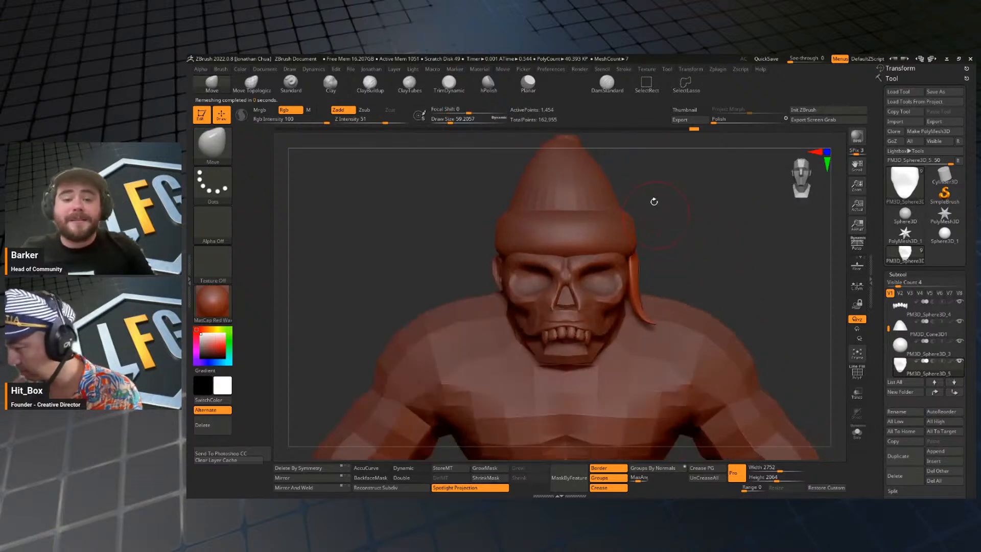
Center the transform gizmo on the ear flap with its orientation reset, and return to Draw mode.
{"action": "key", "text": "w"}
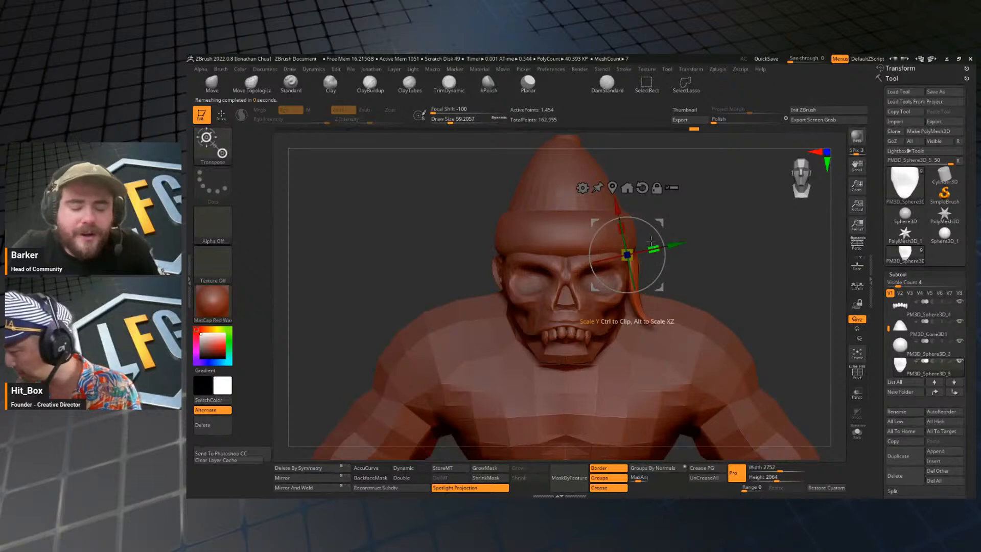
{"action": "left_click", "coordinate": [652, 219]}
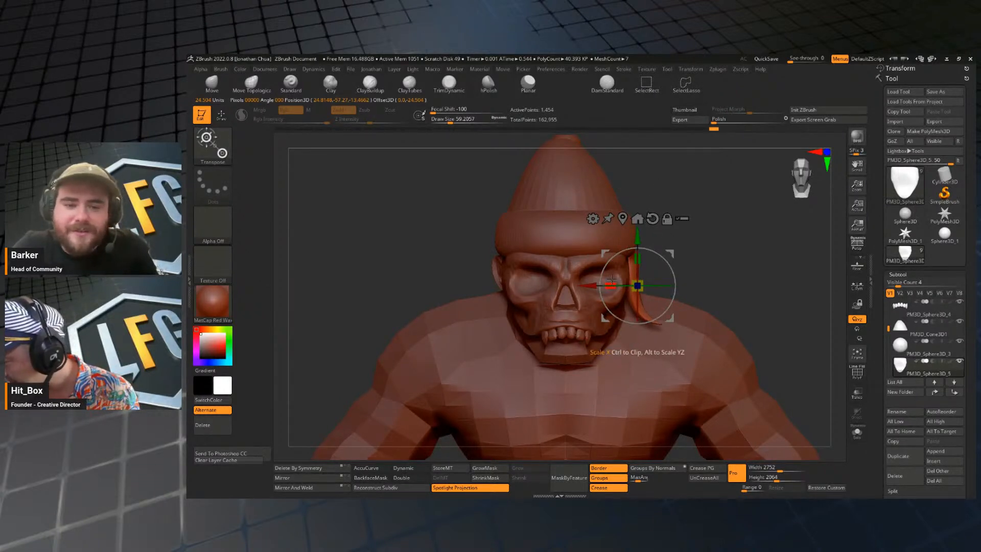
{"action": "mouse_move", "coordinate": [716, 260]}
{"action": "left_mouse_down"}
{"action": "mouse_move", "coordinate": [685, 263]}
{"action": "mouse_move", "coordinate": [729, 267]}
{"action": "mouse_move", "coordinate": [738, 219]}
{"action": "left_mouse_up"}
{"action": "mouse_move", "coordinate": [751, 270]}
{"action": "left_mouse_down"}
{"action": "mouse_move", "coordinate": [768, 265]}
{"action": "mouse_move", "coordinate": [708, 252]}
{"action": "mouse_move", "coordinate": [742, 276]}
{"action": "mouse_move", "coordinate": [741, 257]}
{"action": "left_mouse_up"}
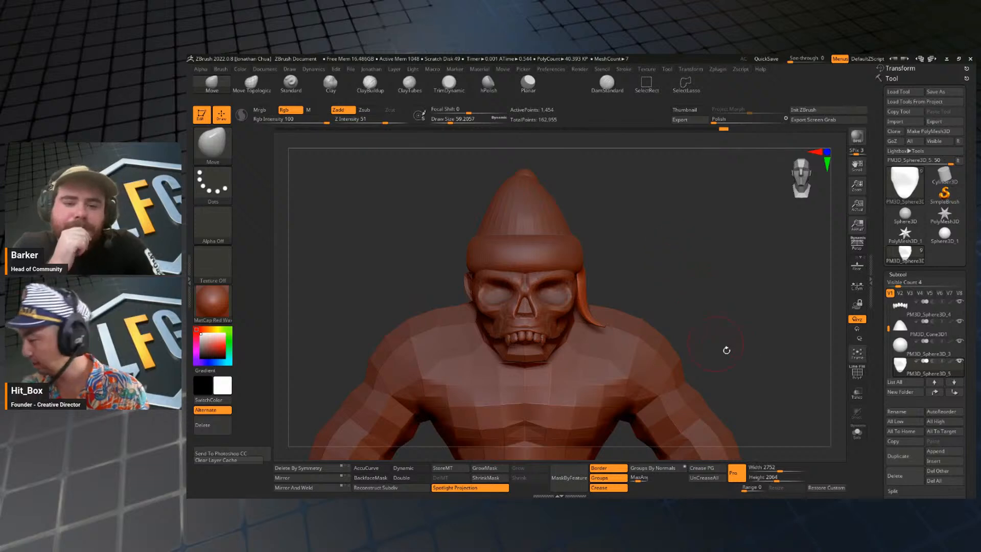
Insert a new sphere subtool for the ear flap's pom-pom.
{"action": "key", "text": "space"}
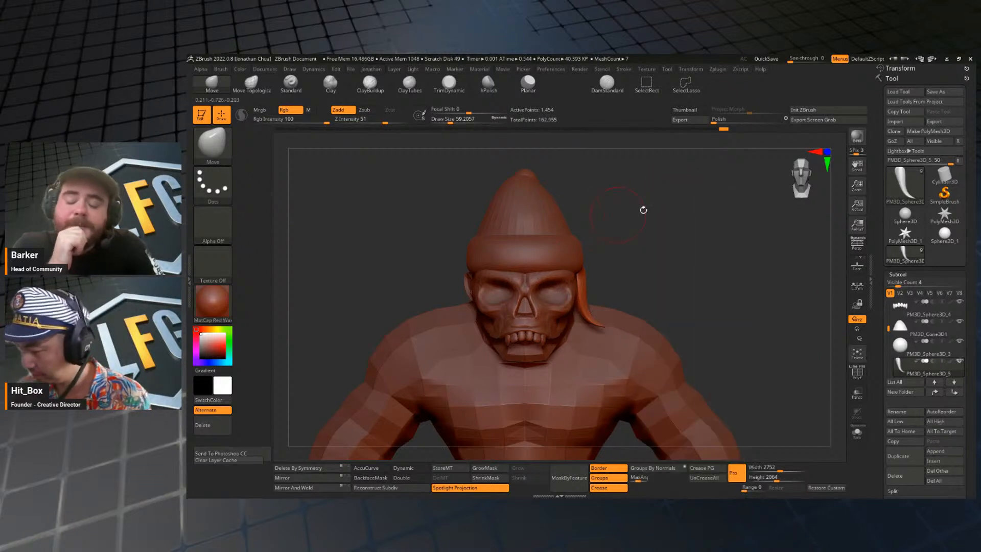
{"action": "key", "text": "space"}
{"action": "left_click", "coordinate": [624, 202]}
{"action": "key", "text": "space"}
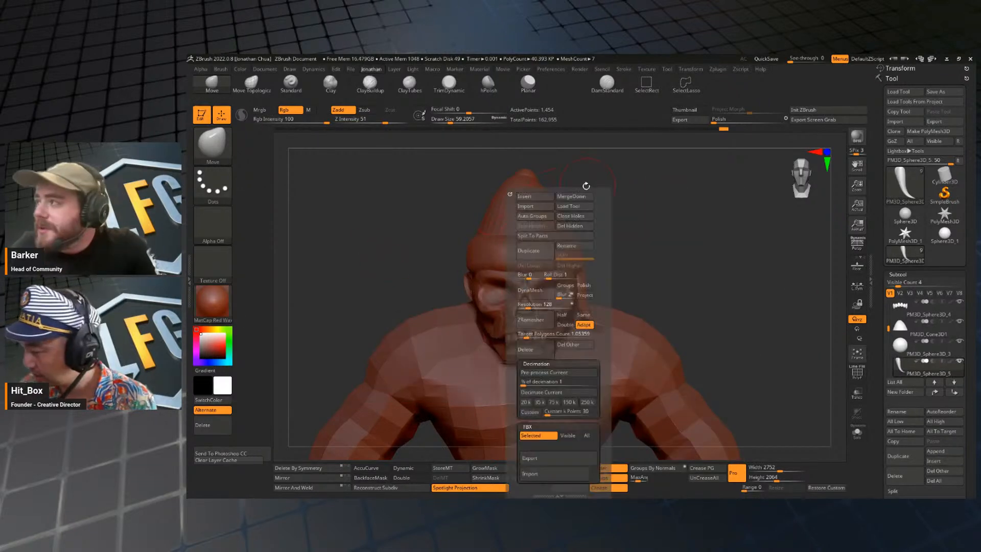
{"action": "left_click", "coordinate": [537, 198]}
{"action": "left_click", "coordinate": [541, 250]}
{"action": "left_click_drag", "start_coordinate": [746, 280], "coordinate": [672, 171], "text": "alt"}
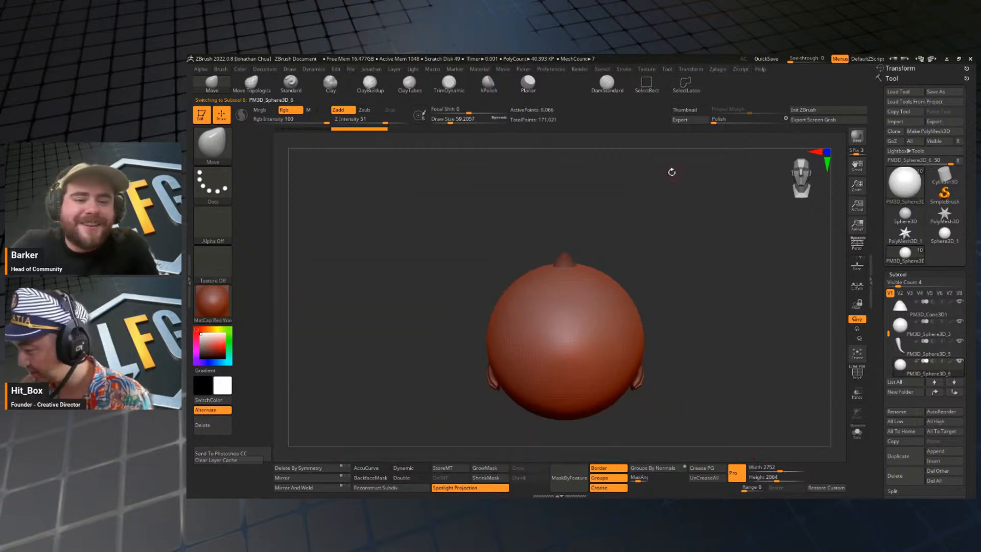
{"action": "left_click_drag", "start_coordinate": [707, 268], "coordinate": [707, 242], "text": "alt"}
Lower the DynaMesh resolution and remesh the inserted sphere with ZRemesher.
{"action": "key", "text": "space"}
{"action": "key", "text": "w"}
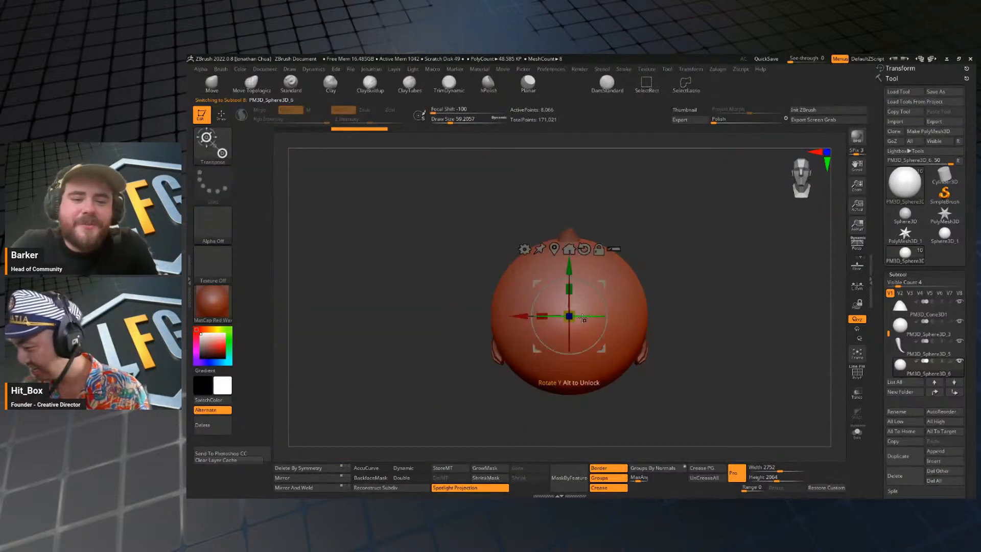
{"action": "key", "text": "space"}
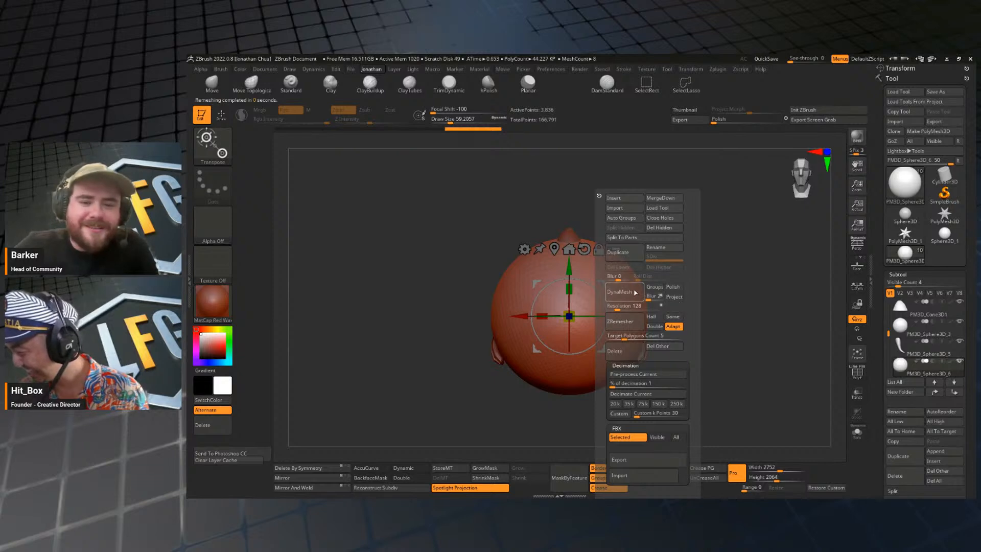
{"action": "left_click", "coordinate": [612, 307]}
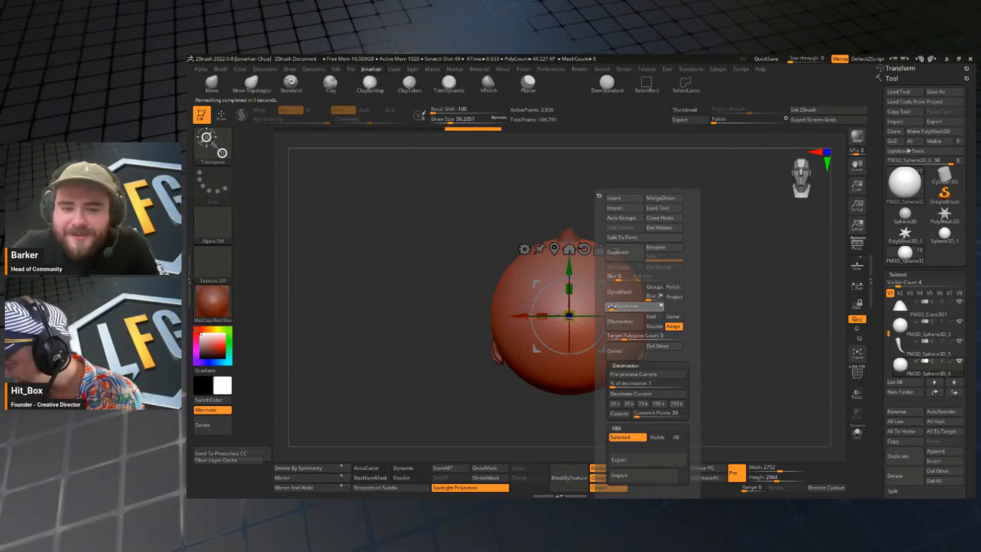
{"action": "left_click", "coordinate": [629, 322]}
Pre-process the sphere for decimation and decimate it at 1 percent into a coarse faceted ball.
{"action": "key", "text": "space"}
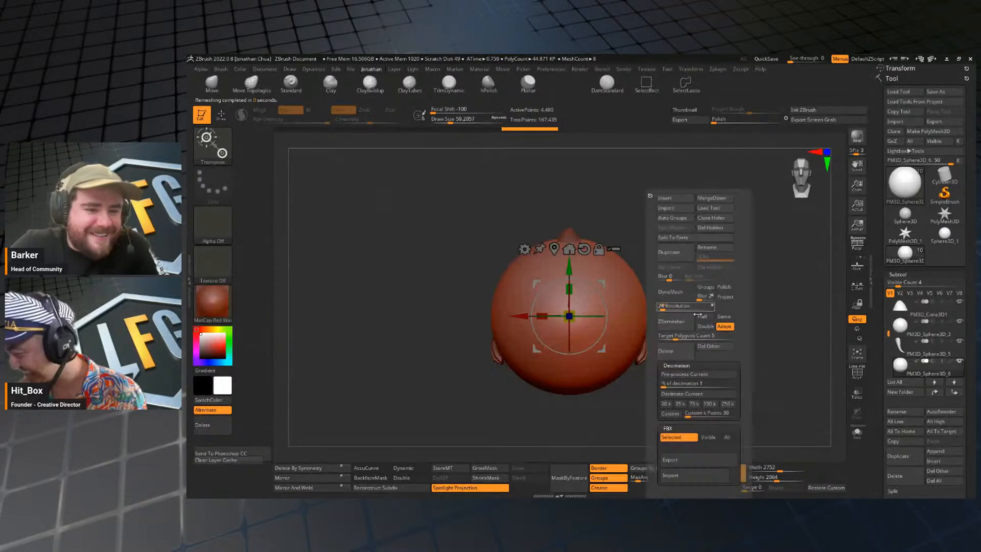
{"action": "left_click", "coordinate": [682, 396]}
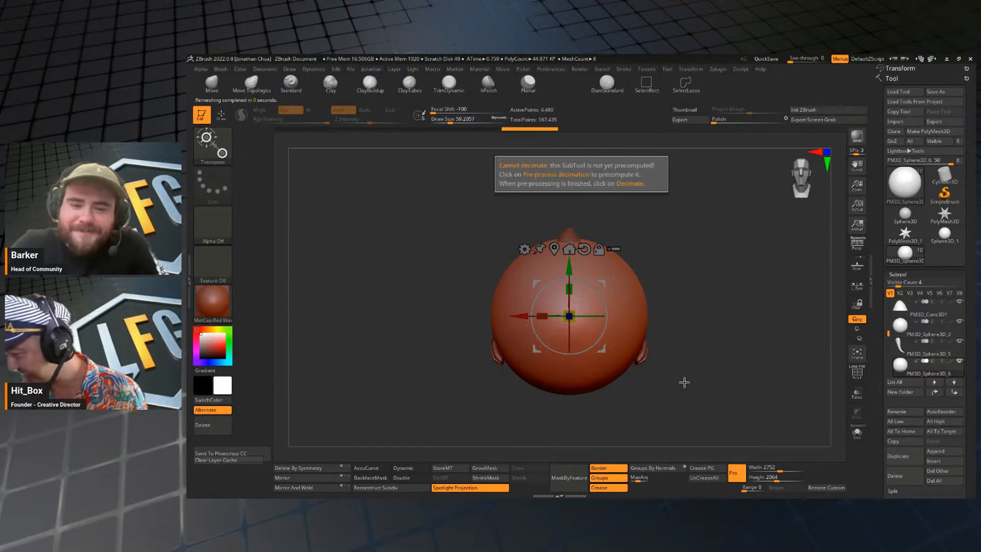
{"action": "key", "text": "space"}
{"action": "left_click", "coordinate": [714, 379]}
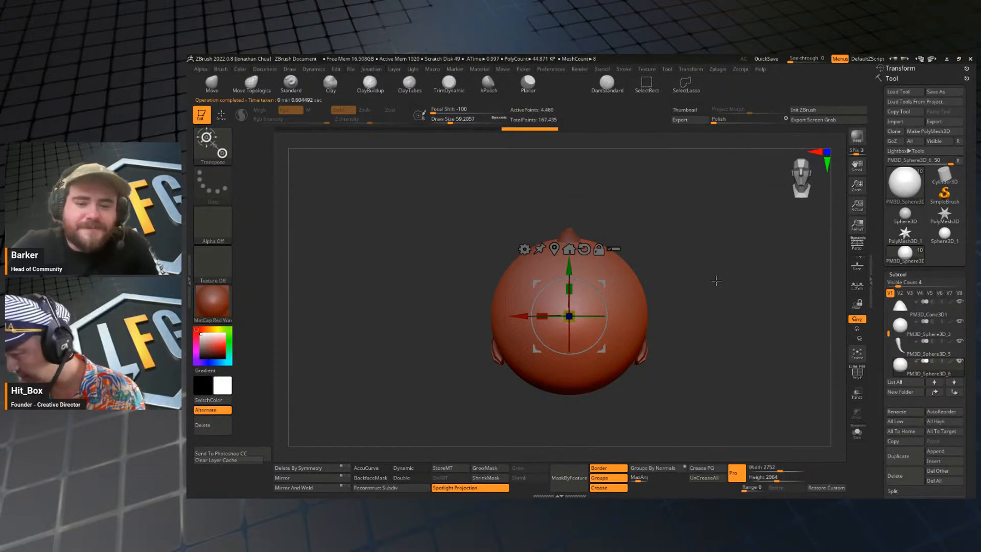
{"action": "key", "text": "space"}
{"action": "left_click", "coordinate": [718, 394]}
Scale the faceted ball down uniformly and move it up beside the ear flap.
{"action": "key", "text": "w"}
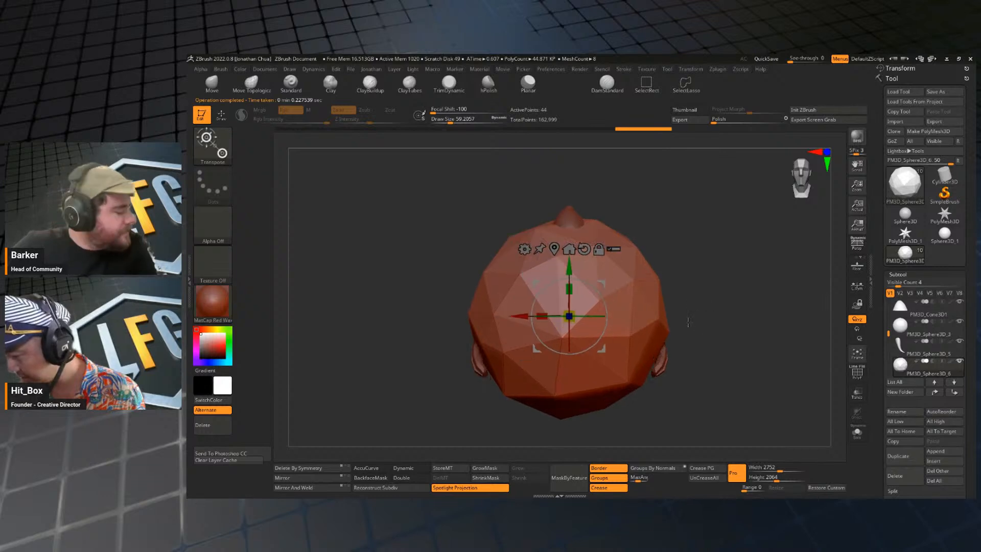
{"action": "left_click_drag", "start_coordinate": [576, 311], "coordinate": [522, 387]}
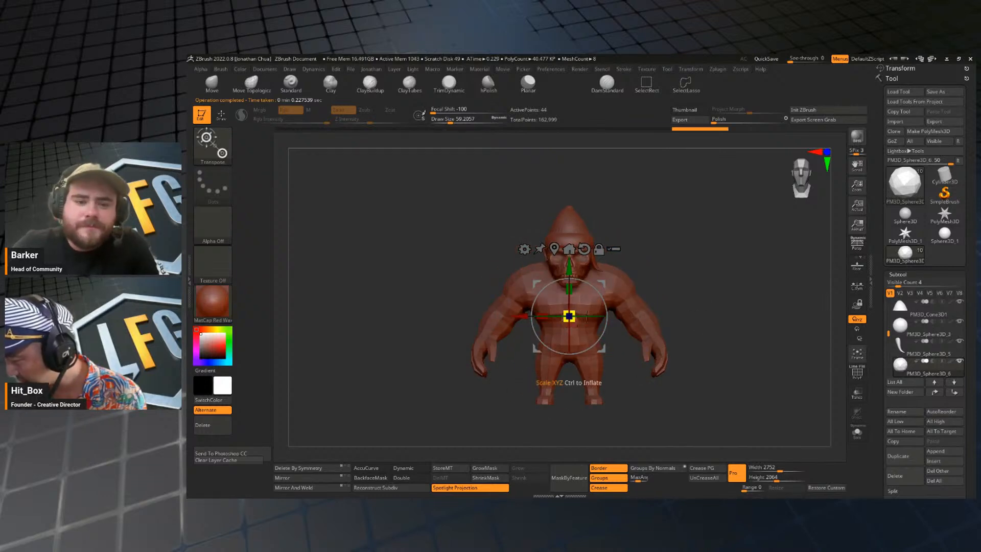
{"action": "mouse_move", "coordinate": [601, 283]}
{"action": "left_mouse_down"}
{"action": "mouse_move", "coordinate": [640, 244]}
{"action": "mouse_move", "coordinate": [711, 280]}
{"action": "left_mouse_up"}
{"action": "key", "text": "q"}
{"action": "left_click_drag", "start_coordinate": [711, 281], "coordinate": [691, 273], "text": "shift"}
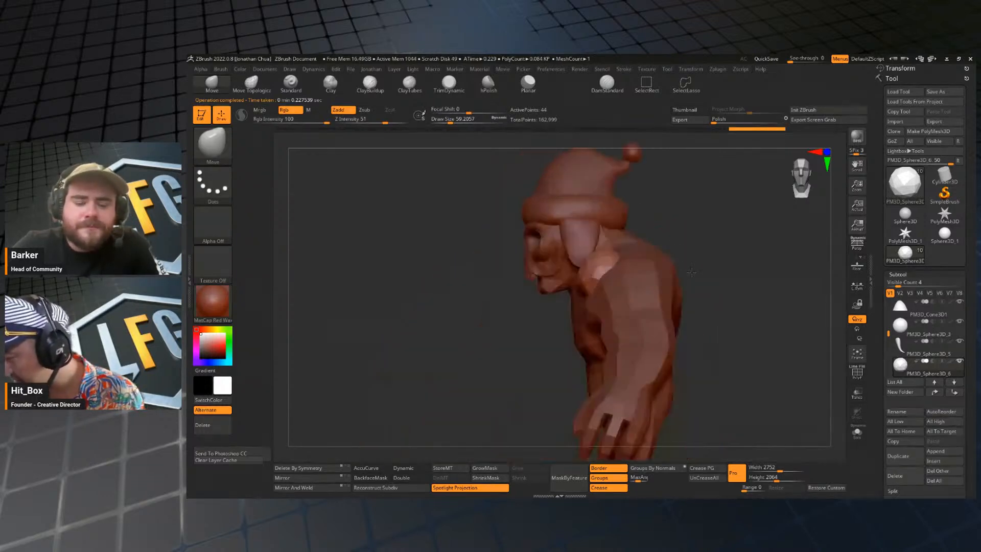
Position the ball at the ear flap's lower tip and shrink it slightly to form a pom-pom.
{"action": "key", "text": "w"}
{"action": "mouse_move", "coordinate": [605, 279]}
{"action": "left_mouse_down"}
{"action": "mouse_move", "coordinate": [586, 302]}
{"action": "mouse_move", "coordinate": [548, 301]}
{"action": "left_mouse_up"}
{"action": "key", "text": "q"}
{"action": "mouse_move", "coordinate": [667, 227]}
{"action": "left_mouse_down"}
{"action": "mouse_move", "coordinate": [722, 224]}
{"action": "mouse_move", "coordinate": [707, 247]}
{"action": "mouse_move", "coordinate": [714, 273]}
{"action": "left_mouse_up"}
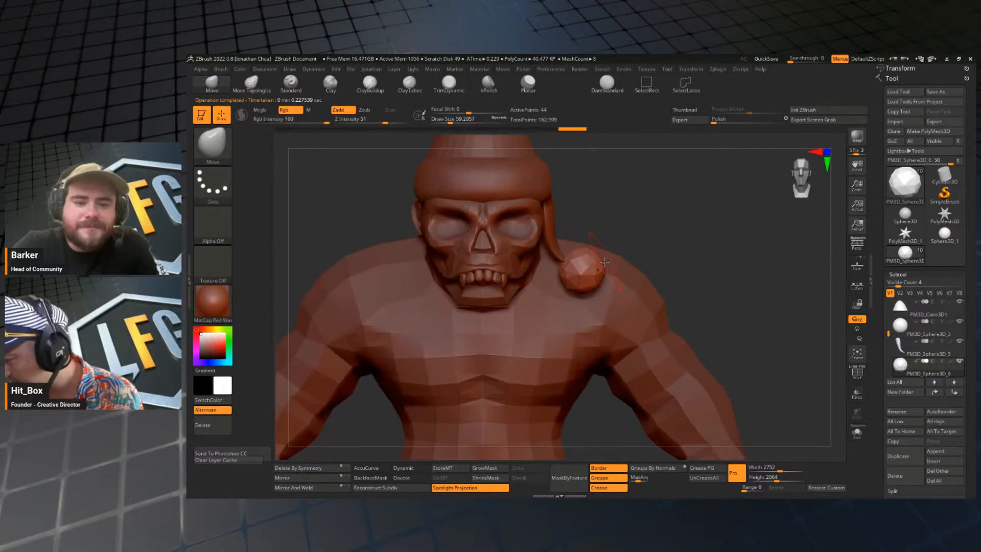
{"action": "key", "text": "w"}
{"action": "left_click_drag", "start_coordinate": [551, 301], "coordinate": [543, 301]}
{"action": "key", "text": "q"}
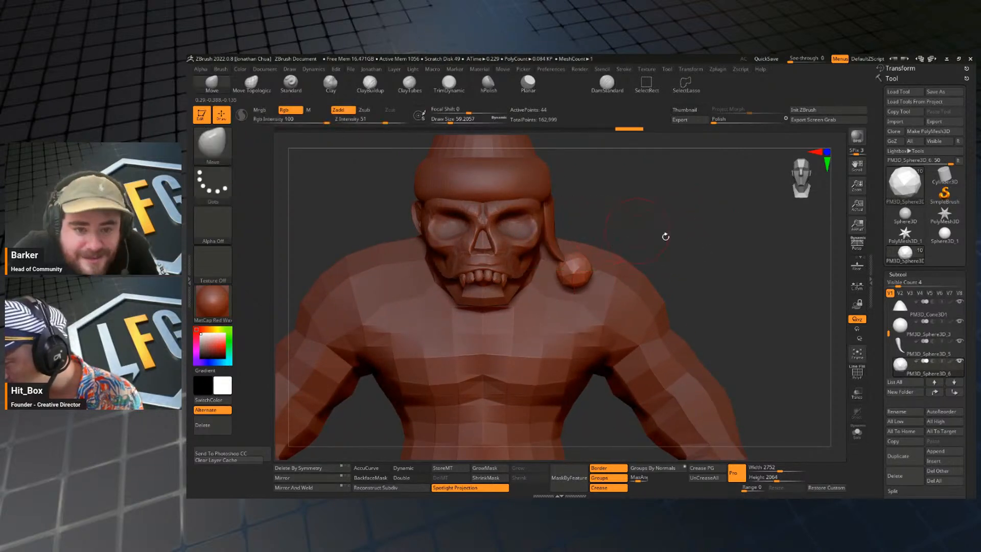
Merge the faceted pom-pom into the ear flap above it with a merge-down of the ear flap subtool.
{"action": "left_click_drag", "start_coordinate": [666, 237], "coordinate": [622, 243], "text": "shift"}
{"action": "left_click_drag", "start_coordinate": [699, 238], "coordinate": [714, 281], "text": "shift"}
{"action": "left_click_drag", "start_coordinate": [714, 281], "coordinate": [712, 341], "text": "alt"}
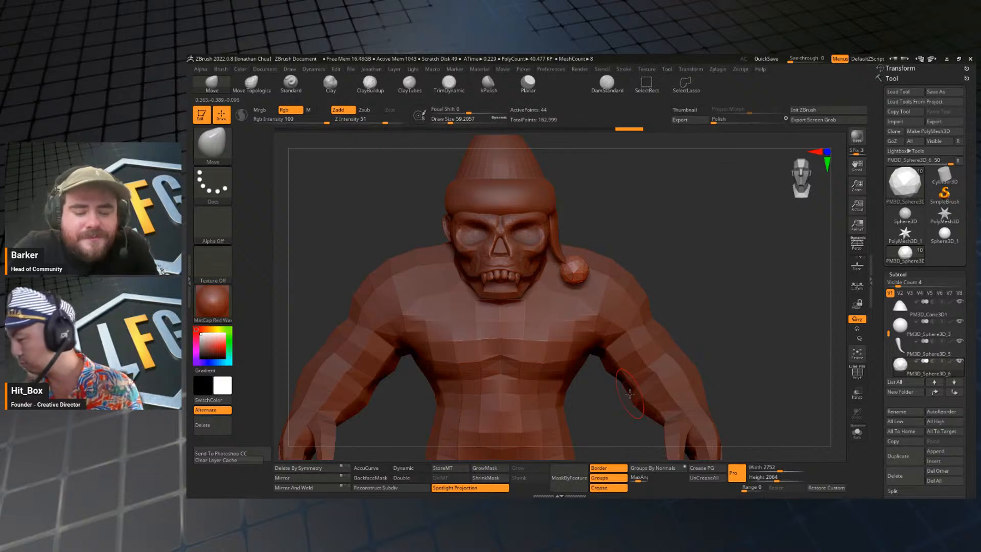
{"action": "left_click", "coordinate": [903, 343]}
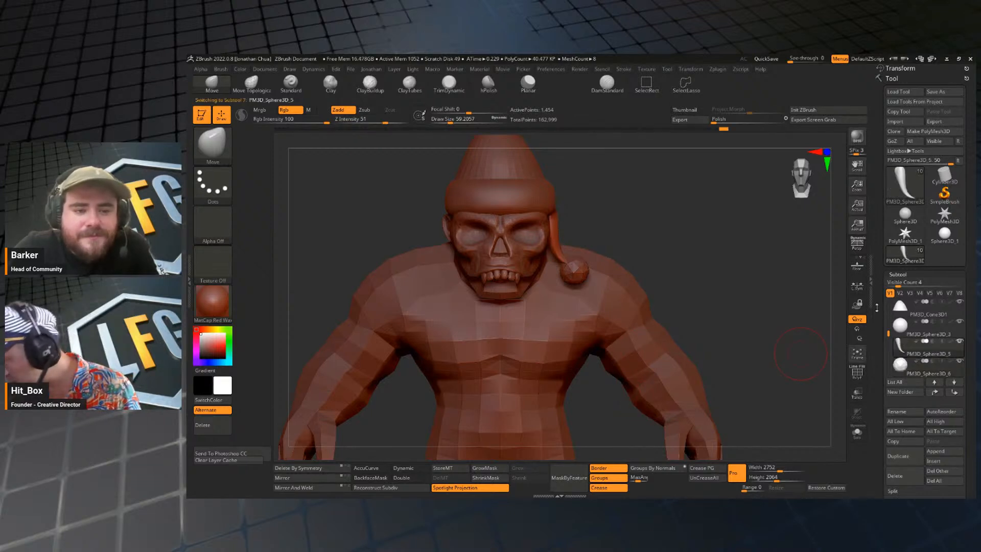
{"action": "key", "text": "space"}
{"action": "left_click", "coordinate": [784, 208]}
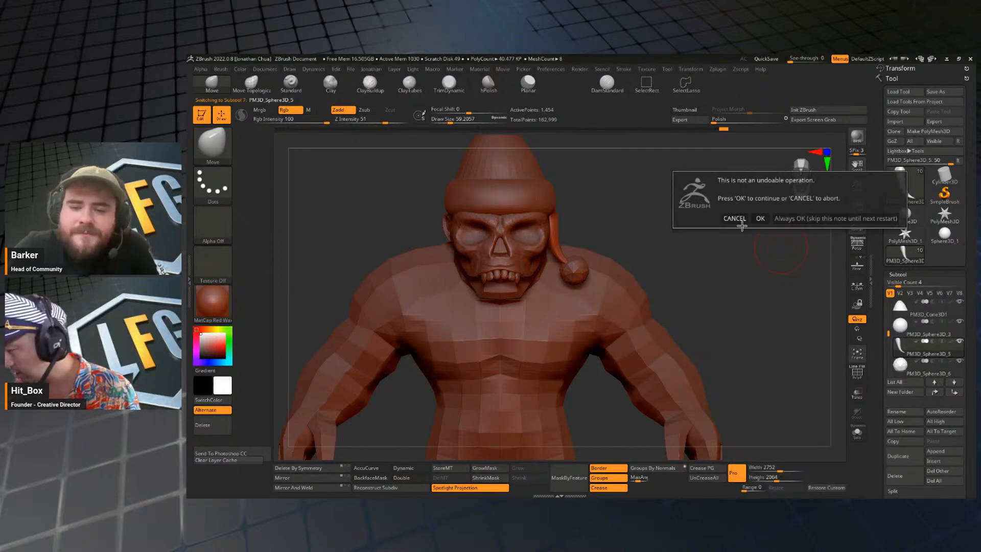
{"action": "left_click", "coordinate": [757, 218]}
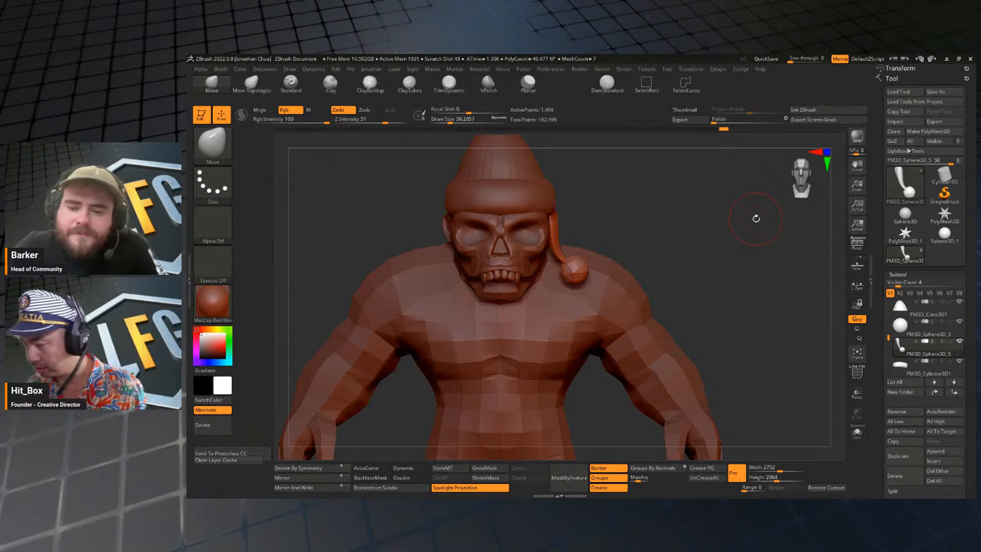
Mirror the combined ear flap and pom-pom, and weld a matching copy onto the opposite side of the head.
{"action": "left_click", "coordinate": [307, 480]}
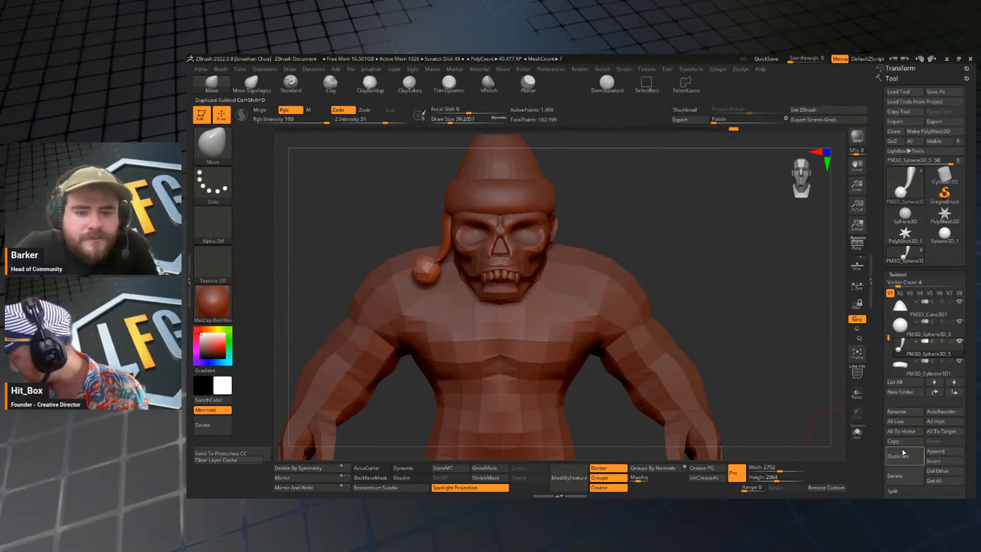
{"action": "left_click", "coordinate": [313, 490]}
{"action": "mouse_move", "coordinate": [684, 314]}
{"action": "left_mouse_down", "text": "alt"}
{"action": "mouse_move", "coordinate": [720, 263]}
{"action": "mouse_move", "coordinate": [696, 254]}
{"action": "mouse_move", "coordinate": [681, 263]}
{"action": "mouse_move", "coordinate": [701, 247]}
{"action": "mouse_move", "coordinate": [699, 288]}
{"action": "left_mouse_up", "text": "alt"}
Select the hat brim and reshape its sides with an enlarged Move brush.
{"action": "key", "text": "s"}
{"action": "left_click_drag", "start_coordinate": [592, 237], "coordinate": [588, 237]}
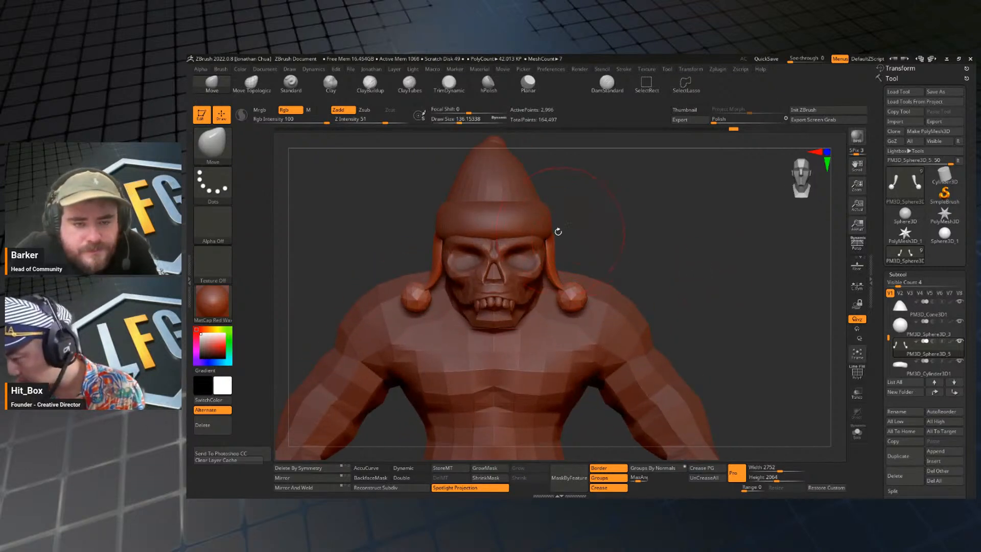
{"action": "left_click_drag", "start_coordinate": [697, 232], "coordinate": [625, 231]}
{"action": "left_click", "coordinate": [568, 210], "text": "alt"}
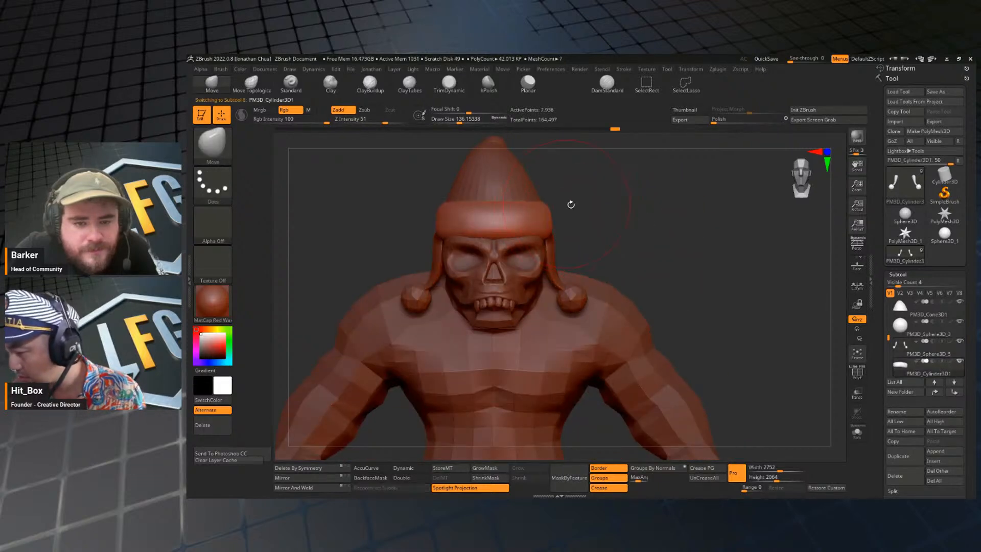
{"action": "left_click_drag", "start_coordinate": [569, 204], "coordinate": [561, 232]}
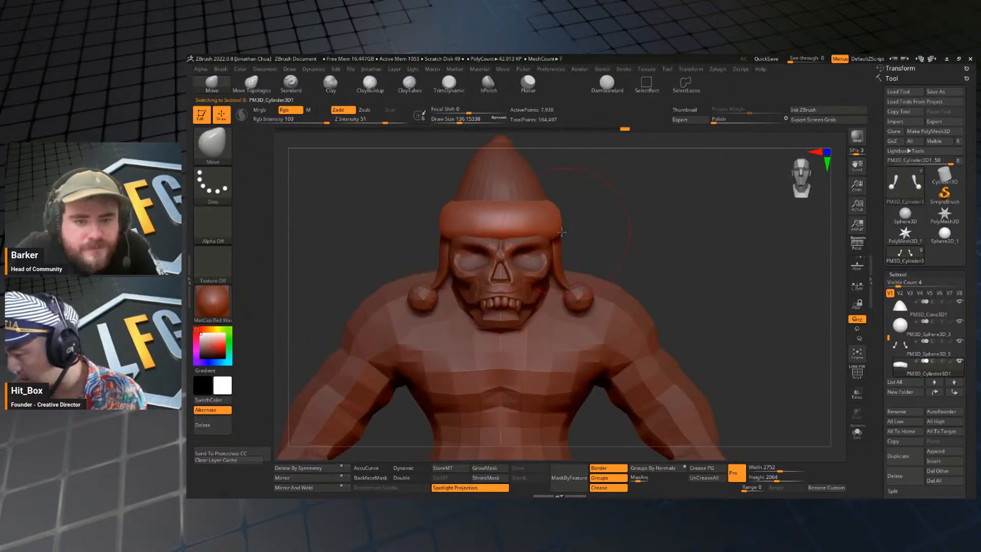
{"action": "mouse_move", "coordinate": [643, 223]}
{"action": "left_mouse_down"}
{"action": "mouse_move", "coordinate": [620, 219]}
{"action": "mouse_move", "coordinate": [615, 233]}
{"action": "left_mouse_up"}
Refine the hat brim all around from front and back, adjusting the brush size and smoothing its surface.
{"action": "key", "text": "s"}
{"action": "mouse_move", "coordinate": [683, 204]}
{"action": "left_mouse_down"}
{"action": "mouse_move", "coordinate": [697, 225]}
{"action": "mouse_move", "coordinate": [670, 217]}
{"action": "mouse_move", "coordinate": [670, 206]}
{"action": "mouse_move", "coordinate": [599, 226]}
{"action": "mouse_move", "coordinate": [700, 218]}
{"action": "mouse_move", "coordinate": [682, 204]}
{"action": "mouse_move", "coordinate": [648, 223]}
{"action": "mouse_move", "coordinate": [705, 225]}
{"action": "left_mouse_up"}
{"action": "key", "text": "s"}
{"action": "key", "text": "s"}
{"action": "left_click_drag", "start_coordinate": [756, 204], "coordinate": [759, 203], "text": "shift"}
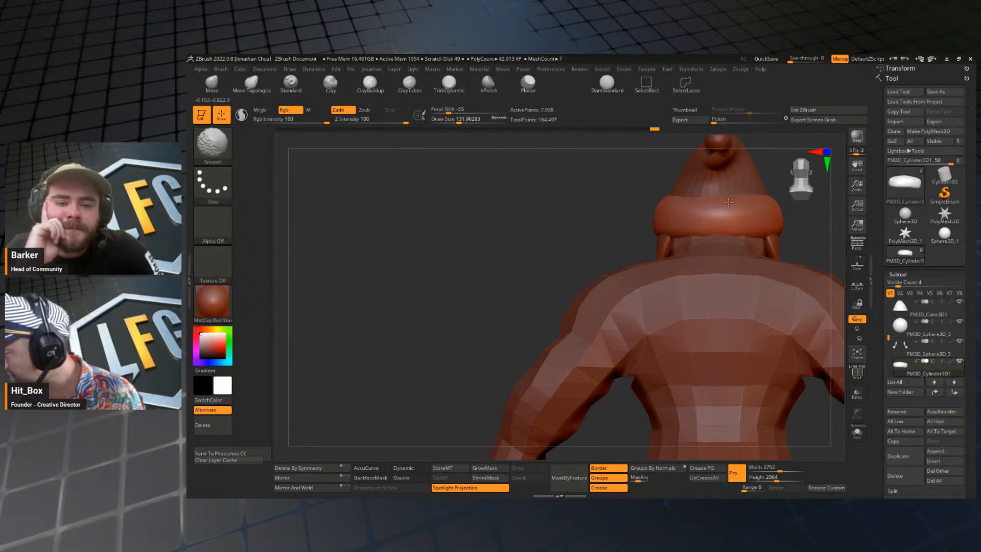
{"action": "mouse_move", "coordinate": [468, 308]}
{"action": "left_mouse_down"}
{"action": "mouse_move", "coordinate": [598, 293]}
{"action": "mouse_move", "coordinate": [268, 368]}
{"action": "left_mouse_up"}
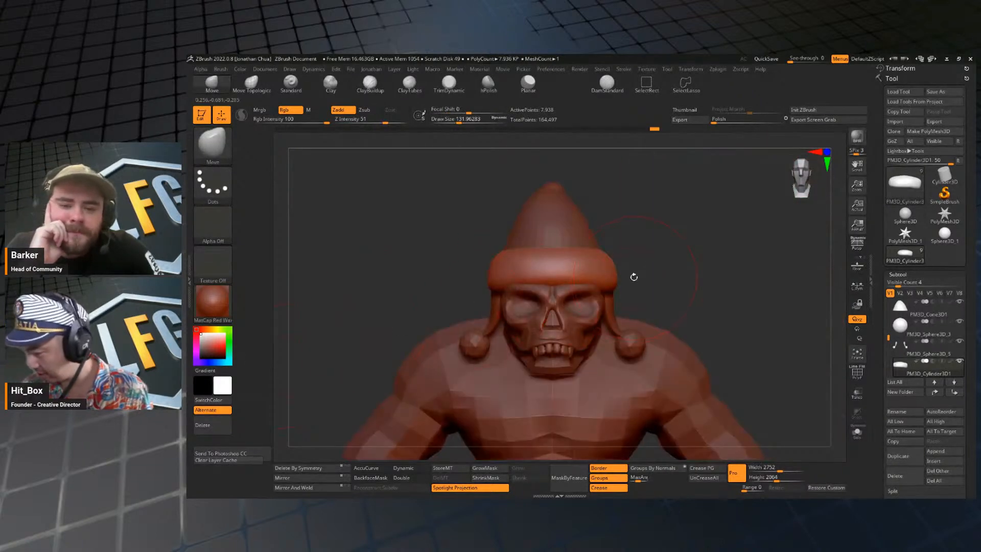
{"action": "key", "text": "s"}
{"action": "mouse_move", "coordinate": [633, 285]}
{"action": "left_mouse_down"}
{"action": "mouse_move", "coordinate": [717, 263]}
{"action": "mouse_move", "coordinate": [669, 268]}
{"action": "mouse_move", "coordinate": [682, 263]}
{"action": "mouse_move", "coordinate": [657, 271]}
{"action": "mouse_move", "coordinate": [718, 283]}
{"action": "mouse_move", "coordinate": [710, 237]}
{"action": "mouse_move", "coordinate": [731, 232]}
{"action": "mouse_move", "coordinate": [692, 236]}
{"action": "mouse_move", "coordinate": [696, 328]}
{"action": "mouse_move", "coordinate": [656, 333]}
{"action": "mouse_move", "coordinate": [620, 314]}
{"action": "mouse_move", "coordinate": [659, 286]}
{"action": "mouse_move", "coordinate": [665, 267]}
{"action": "mouse_move", "coordinate": [720, 281]}
{"action": "mouse_move", "coordinate": [697, 259]}
{"action": "mouse_move", "coordinate": [648, 287]}
{"action": "mouse_move", "coordinate": [623, 282]}
{"action": "mouse_move", "coordinate": [635, 269]}
{"action": "mouse_move", "coordinate": [689, 267]}
{"action": "mouse_move", "coordinate": [634, 206]}
{"action": "left_mouse_up"}
{"action": "key", "text": "s"}
{"action": "key", "text": "s"}
{"action": "key", "text": "s"}
Switch the hat cone to its highest subdivision level for a smooth surface.
{"action": "left_click", "coordinate": [536, 224], "text": "alt"}
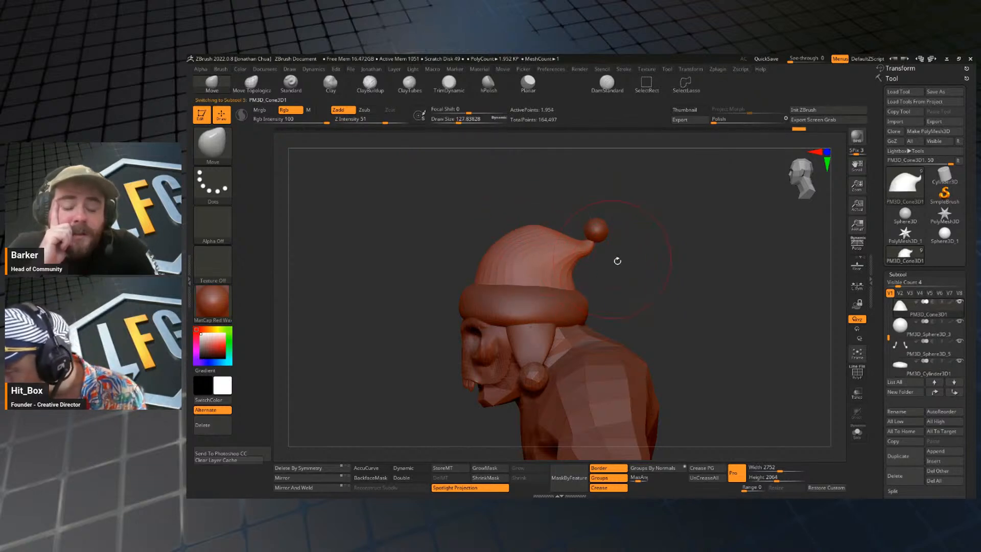
{"action": "key", "text": "ctrl+d"}
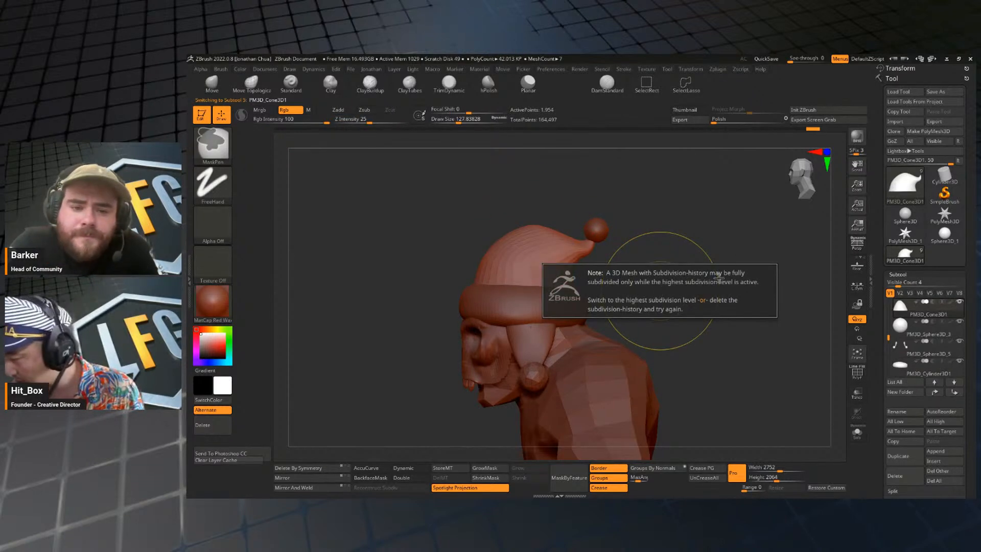
{"action": "key", "text": "space"}
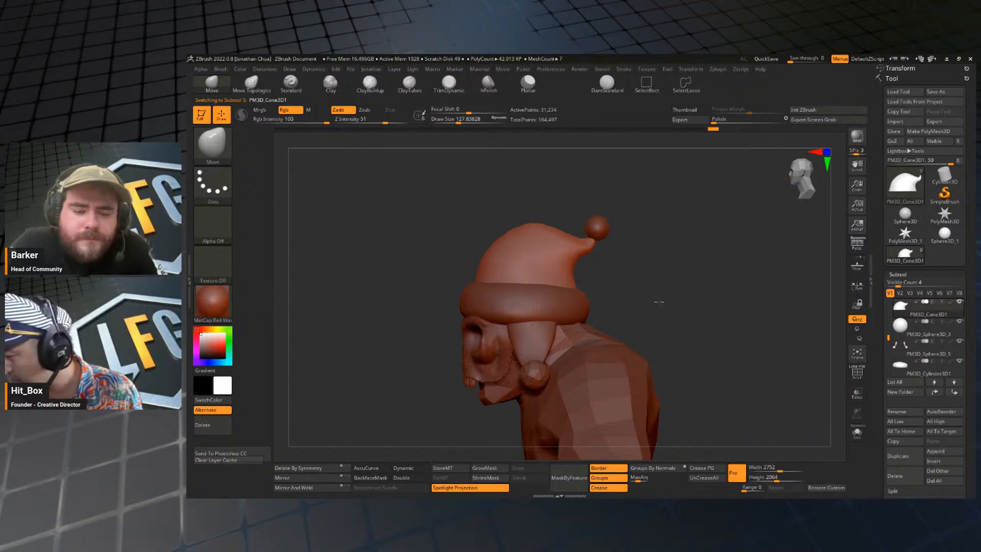
{"action": "left_click_drag", "start_coordinate": [657, 299], "coordinate": [705, 234]}
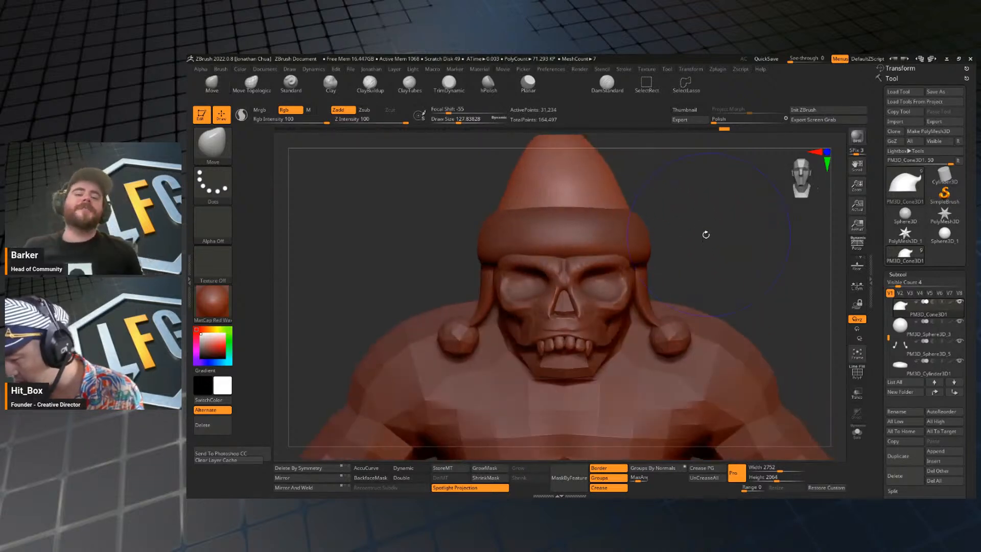
Select the skull face and examine the head, hat and full figure from several angles.
{"action": "left_click_drag", "start_coordinate": [577, 309], "coordinate": [576, 308]}
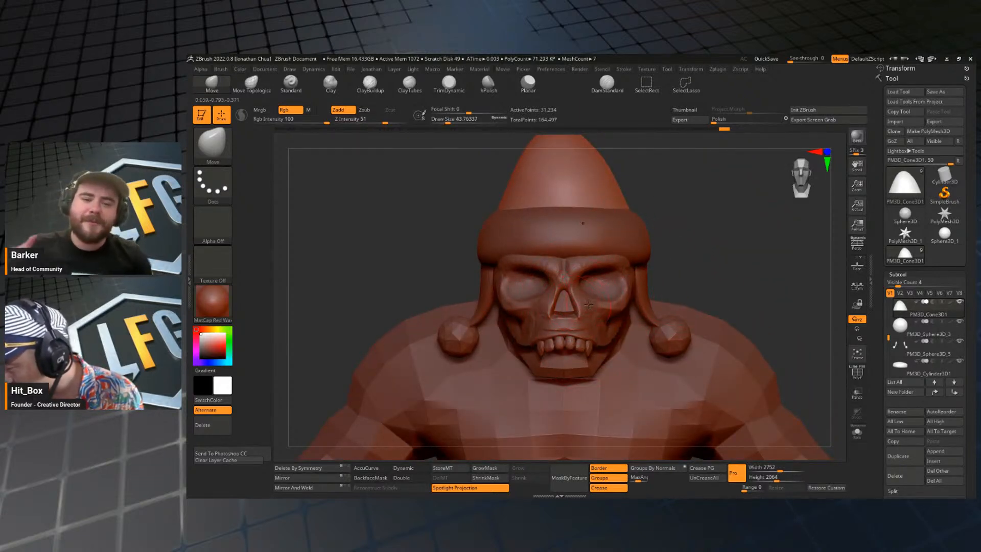
{"action": "left_click", "coordinate": [609, 292], "text": "alt"}
{"action": "mouse_move", "coordinate": [727, 237]}
{"action": "left_mouse_down"}
{"action": "mouse_move", "coordinate": [716, 252]}
{"action": "mouse_move", "coordinate": [716, 235]}
{"action": "mouse_move", "coordinate": [684, 276]}
{"action": "mouse_move", "coordinate": [659, 250]}
{"action": "mouse_move", "coordinate": [606, 286]}
{"action": "mouse_move", "coordinate": [547, 290]}
{"action": "left_mouse_up"}
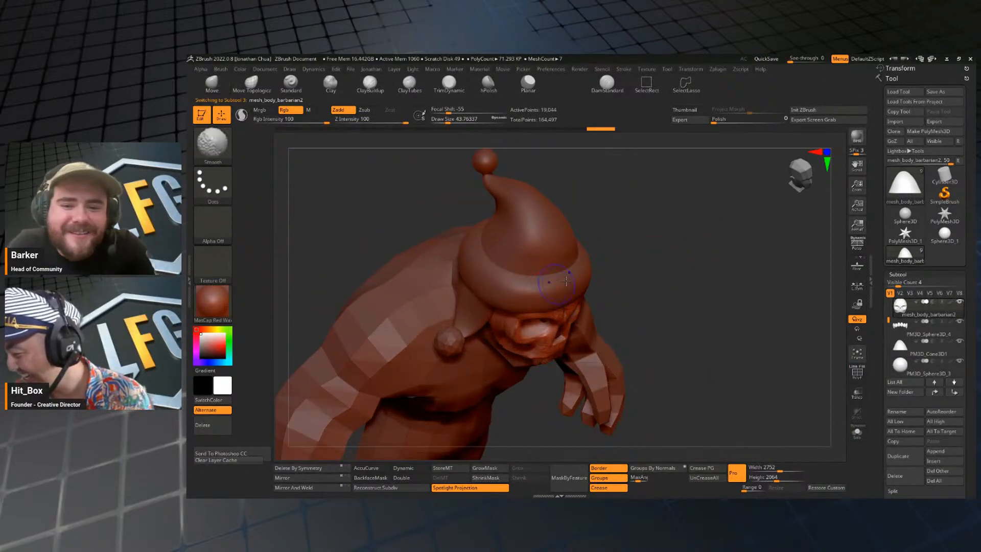
{"action": "left_click_drag", "start_coordinate": [682, 243], "coordinate": [685, 240], "text": "shift"}
{"action": "mouse_move", "coordinate": [724, 306]}
{"action": "left_mouse_down"}
{"action": "mouse_move", "coordinate": [716, 219]}
{"action": "mouse_move", "coordinate": [716, 257]}
{"action": "mouse_move", "coordinate": [700, 256]}
{"action": "mouse_move", "coordinate": [685, 232]}
{"action": "mouse_move", "coordinate": [677, 321]}
{"action": "mouse_move", "coordinate": [832, 313]}
{"action": "mouse_move", "coordinate": [886, 345]}
{"action": "mouse_move", "coordinate": [889, 284]}
{"action": "left_mouse_up"}
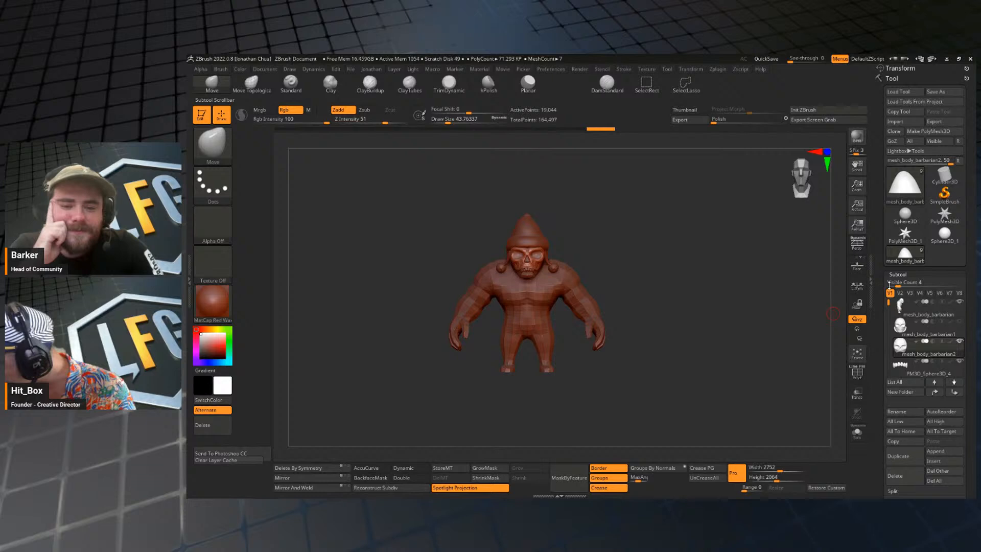
Hide the body to examine the skull and hat on their own, and show the body again.
{"action": "left_click", "coordinate": [960, 303]}
{"action": "left_click_drag", "start_coordinate": [689, 341], "coordinate": [670, 311]}
{"action": "key", "text": "f"}
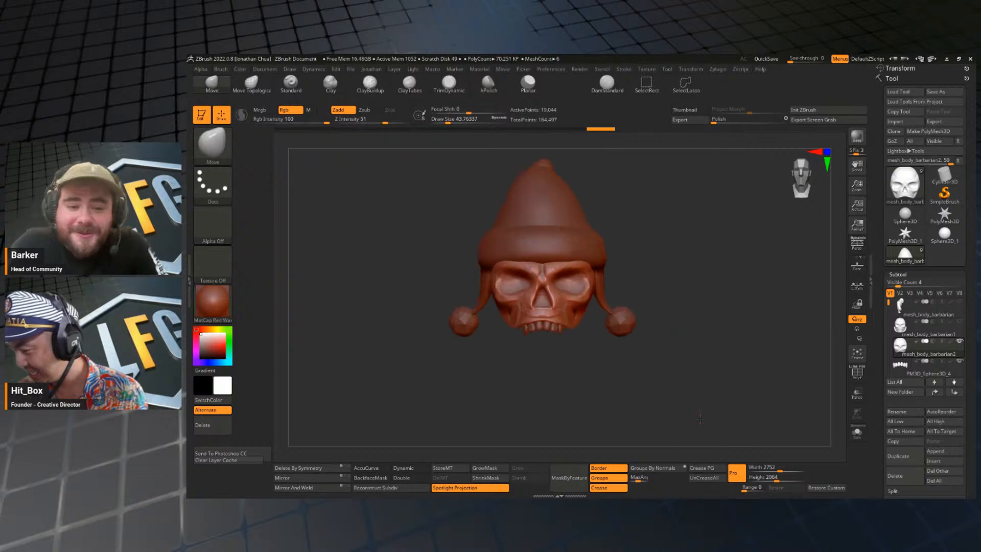
{"action": "left_click_drag", "start_coordinate": [724, 401], "coordinate": [728, 373], "text": "alt"}
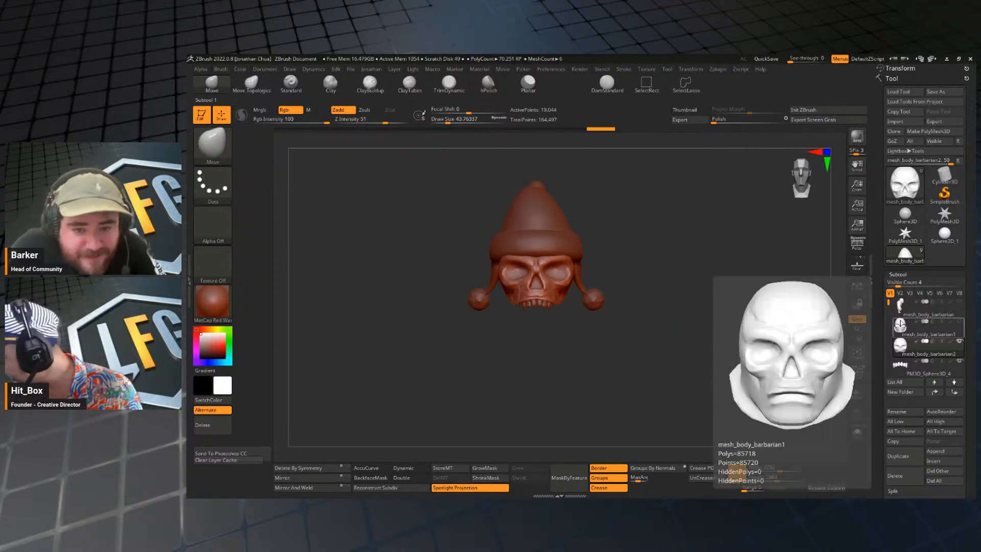
{"action": "left_click", "coordinate": [958, 303]}
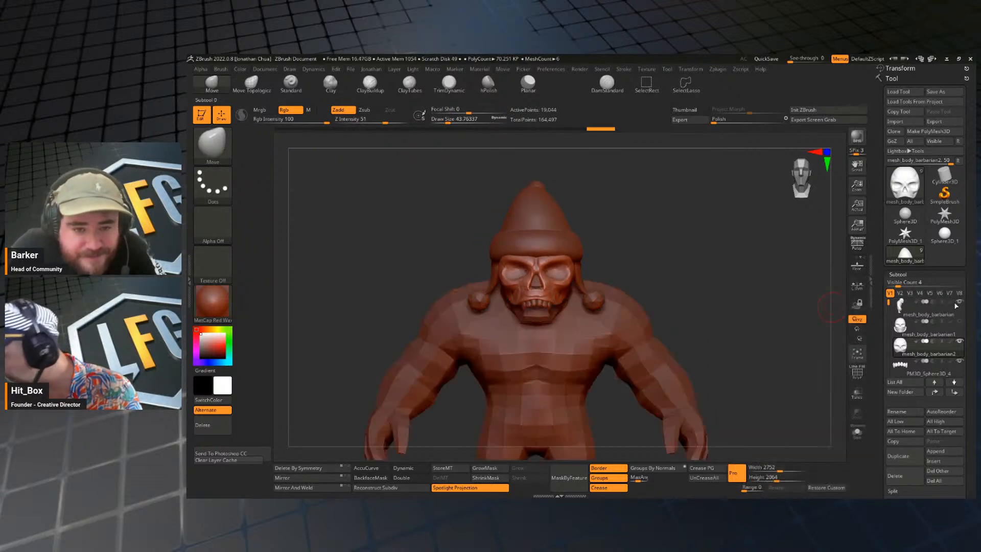
{"action": "left_click_drag", "start_coordinate": [736, 352], "coordinate": [736, 335], "text": "alt"}
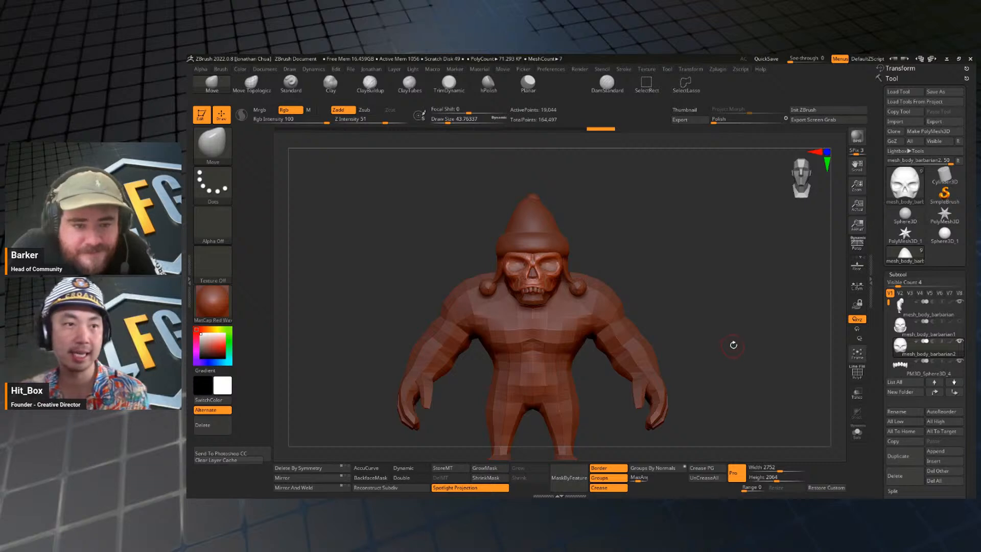
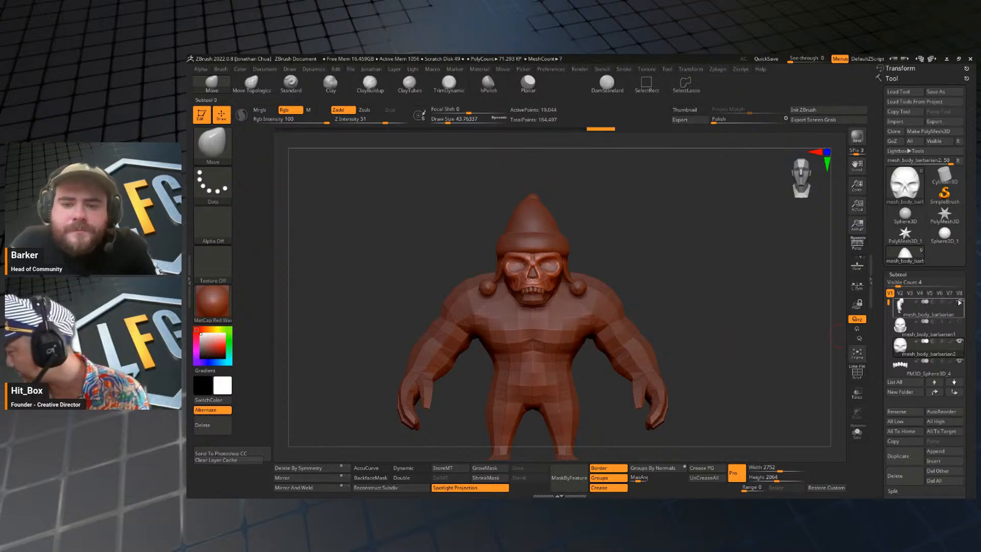
Hide the body and examine the skull and hat on their own from front, side and angled views.
{"action": "left_click", "coordinate": [959, 302]}
{"action": "mouse_move", "coordinate": [715, 320]}
{"action": "left_mouse_down"}
{"action": "mouse_move", "coordinate": [689, 321]}
{"action": "mouse_move", "coordinate": [657, 345]}
{"action": "mouse_move", "coordinate": [679, 350]}
{"action": "mouse_move", "coordinate": [652, 256]}
{"action": "left_mouse_up"}
{"action": "key", "text": "s"}
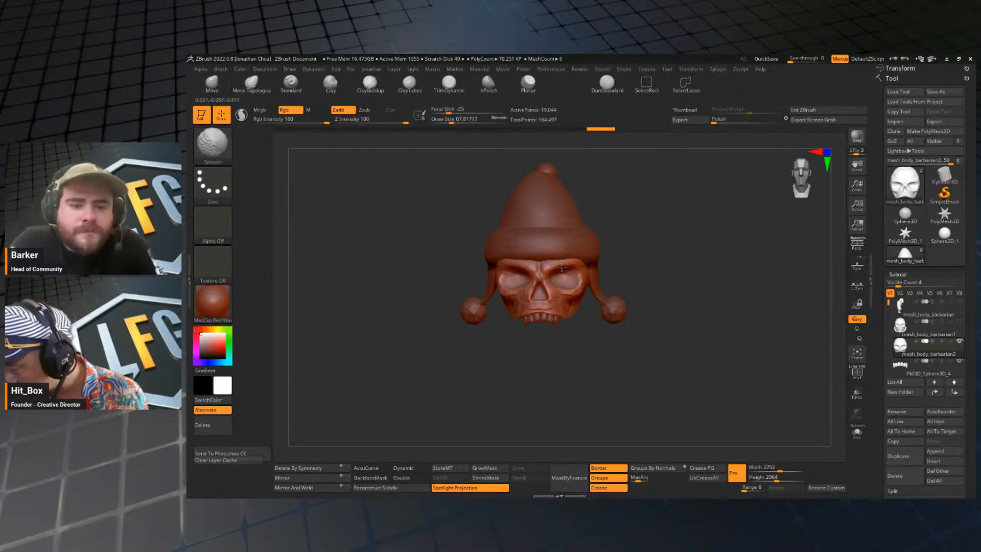
{"action": "mouse_move", "coordinate": [702, 286]}
{"action": "left_mouse_down"}
{"action": "mouse_move", "coordinate": [691, 267]}
{"action": "mouse_move", "coordinate": [705, 291]}
{"action": "mouse_move", "coordinate": [710, 273]}
{"action": "mouse_move", "coordinate": [590, 295]}
{"action": "left_mouse_up"}
{"action": "key", "text": "s"}
{"action": "key", "text": "shift"}
{"action": "mouse_move", "coordinate": [682, 288]}
{"action": "left_mouse_down"}
{"action": "mouse_move", "coordinate": [731, 289]}
{"action": "mouse_move", "coordinate": [712, 291]}
{"action": "mouse_move", "coordinate": [642, 420]}
{"action": "mouse_move", "coordinate": [707, 328]}
{"action": "mouse_move", "coordinate": [741, 326]}
{"action": "left_mouse_up"}
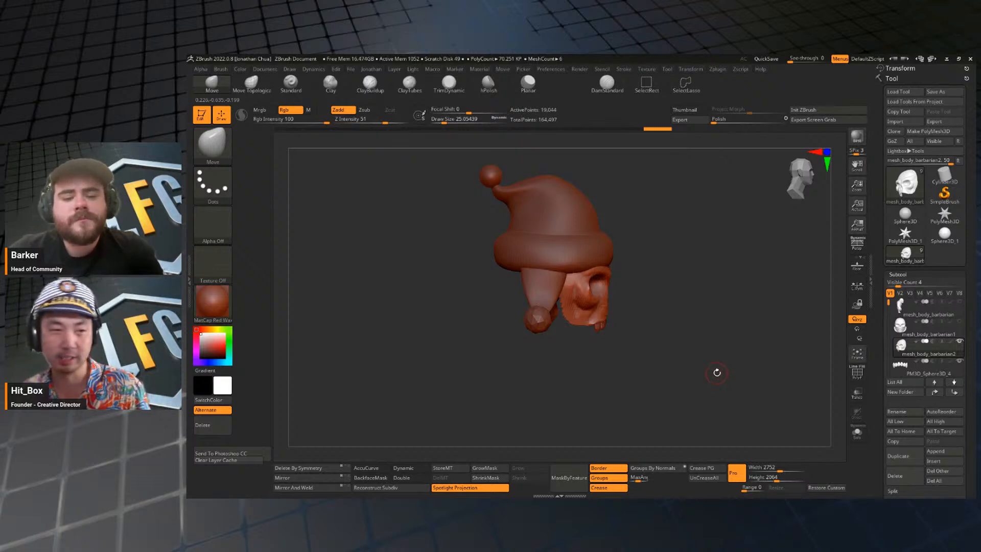
{"action": "mouse_move", "coordinate": [711, 356]}
{"action": "left_mouse_down"}
{"action": "mouse_move", "coordinate": [692, 333]}
{"action": "mouse_move", "coordinate": [733, 350]}
{"action": "mouse_move", "coordinate": [730, 319]}
{"action": "mouse_move", "coordinate": [700, 341]}
{"action": "mouse_move", "coordinate": [735, 350]}
{"action": "mouse_move", "coordinate": [704, 307]}
{"action": "mouse_move", "coordinate": [729, 328]}
{"action": "mouse_move", "coordinate": [691, 314]}
{"action": "left_mouse_up"}
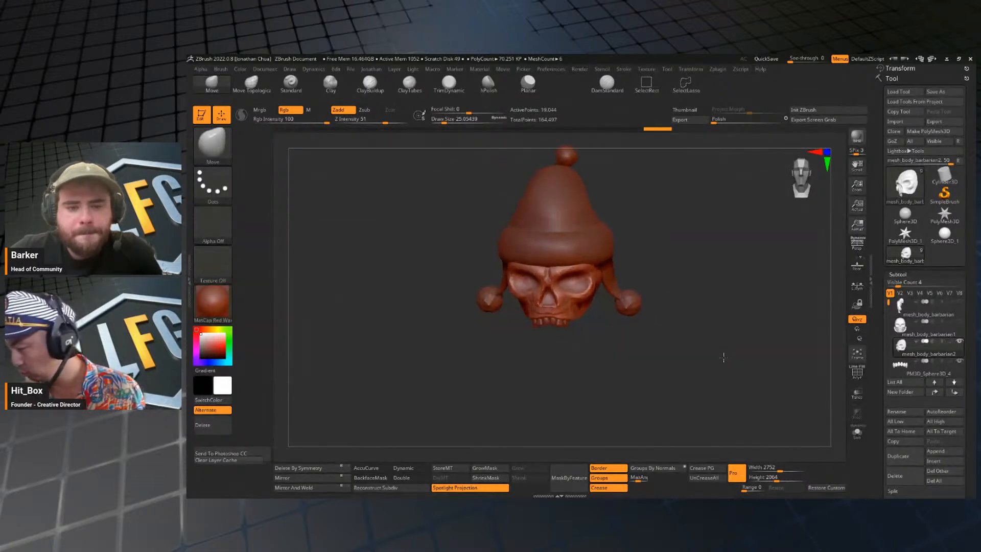
{"action": "left_click_drag", "start_coordinate": [723, 357], "coordinate": [733, 312]}
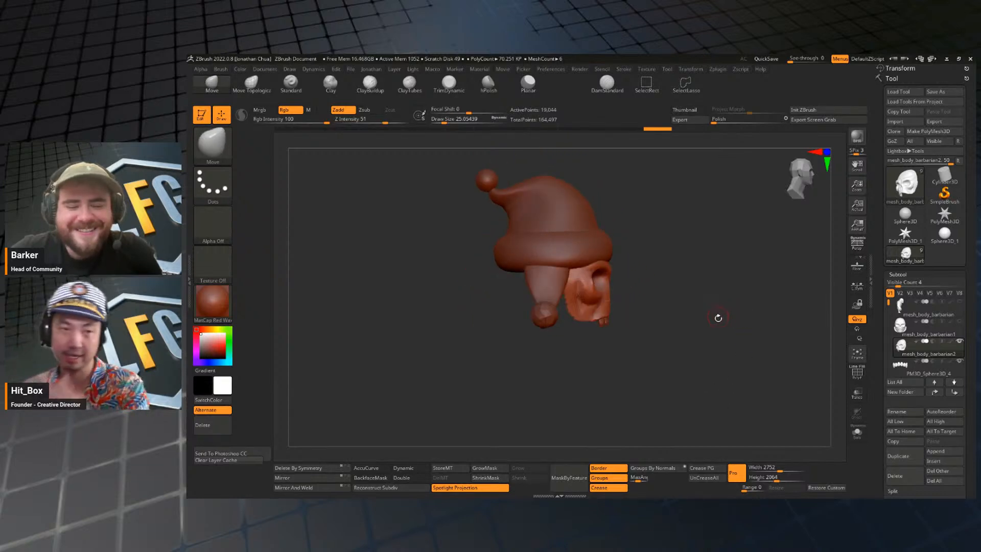
{"action": "left_click_drag", "start_coordinate": [665, 275], "coordinate": [646, 334]}
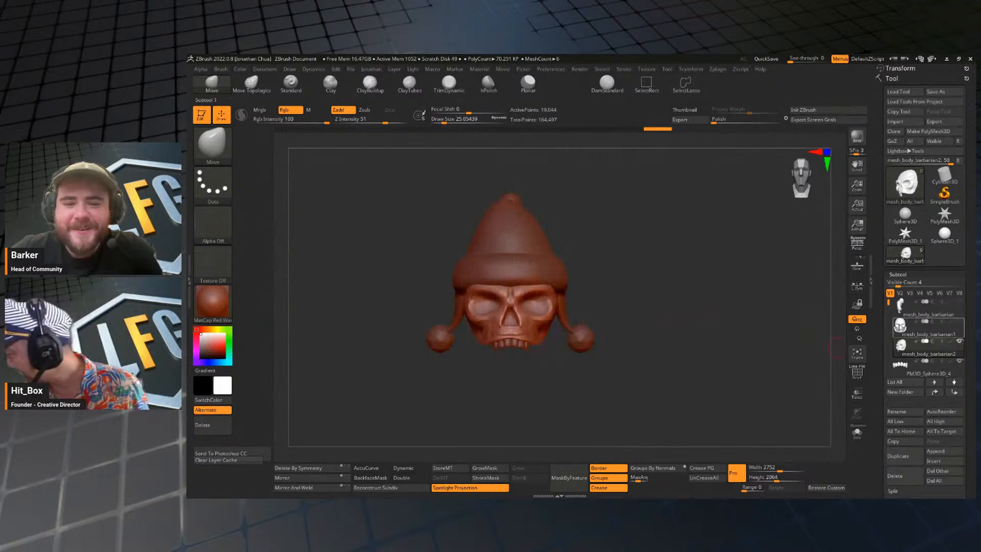
{"action": "left_click_drag", "start_coordinate": [889, 305], "coordinate": [889, 326]}
{"action": "mouse_move", "coordinate": [715, 356]}
{"action": "left_mouse_down"}
{"action": "mouse_move", "coordinate": [746, 360]}
{"action": "mouse_move", "coordinate": [736, 414]}
{"action": "mouse_move", "coordinate": [729, 342]}
{"action": "mouse_move", "coordinate": [722, 347]}
{"action": "left_mouse_up"}
{"action": "left_click_drag", "start_coordinate": [589, 276], "coordinate": [598, 301], "text": "alt"}
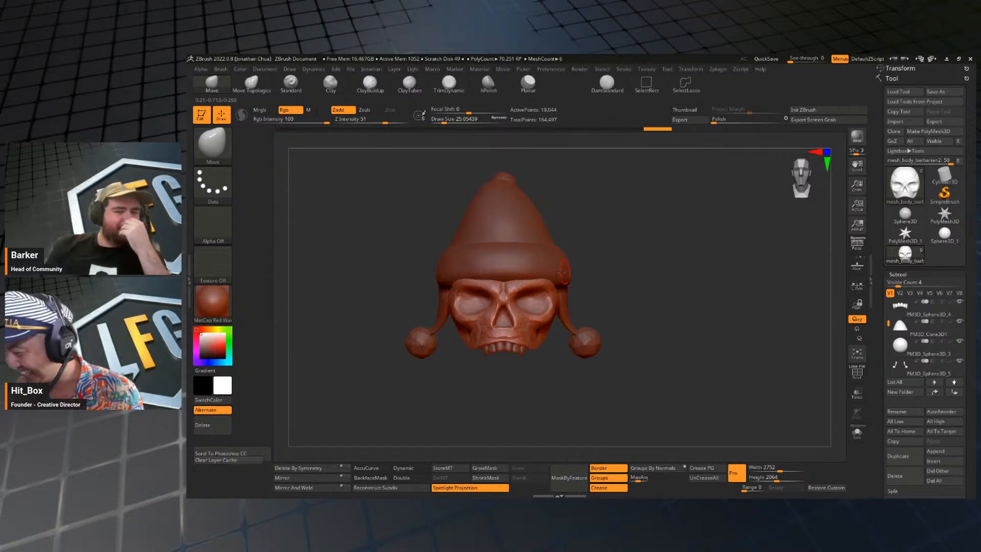
Select the hat brim and display its wireframe.
{"action": "key", "text": "shift+f"}
{"action": "key", "text": "shift+f"}
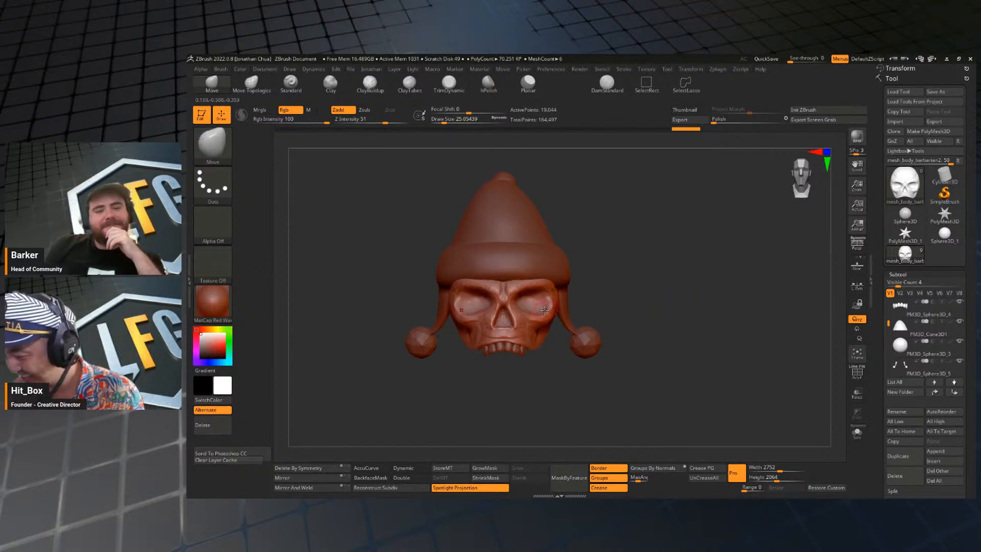
{"action": "left_click", "coordinate": [547, 269], "text": "alt"}
{"action": "key", "text": "shift+f"}
{"action": "key", "text": "shift+f"}
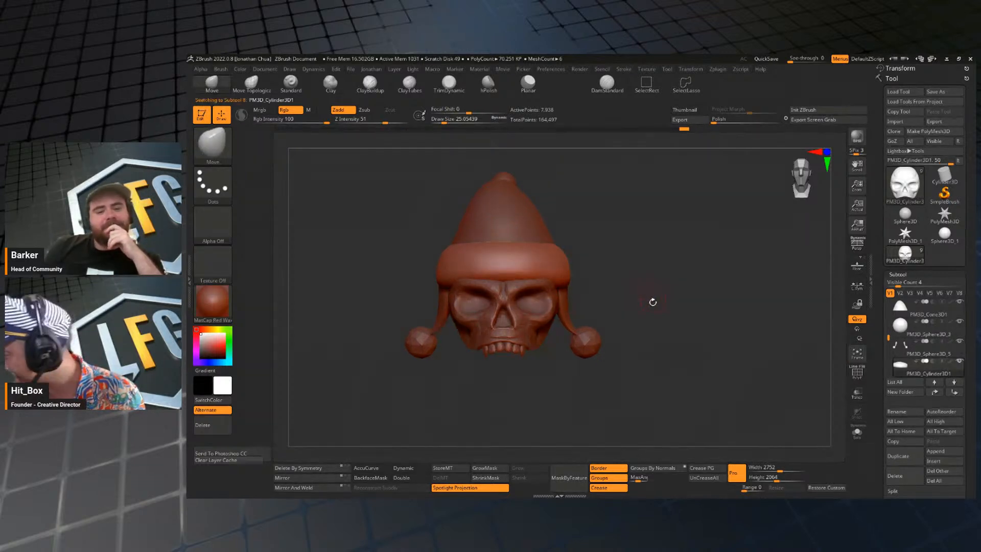
{"action": "key", "text": "shift+f"}
Pre-process the hat brim for decimation and decimate it at 10%.
{"action": "key", "text": "2"}
{"action": "left_click", "coordinate": [666, 267]}
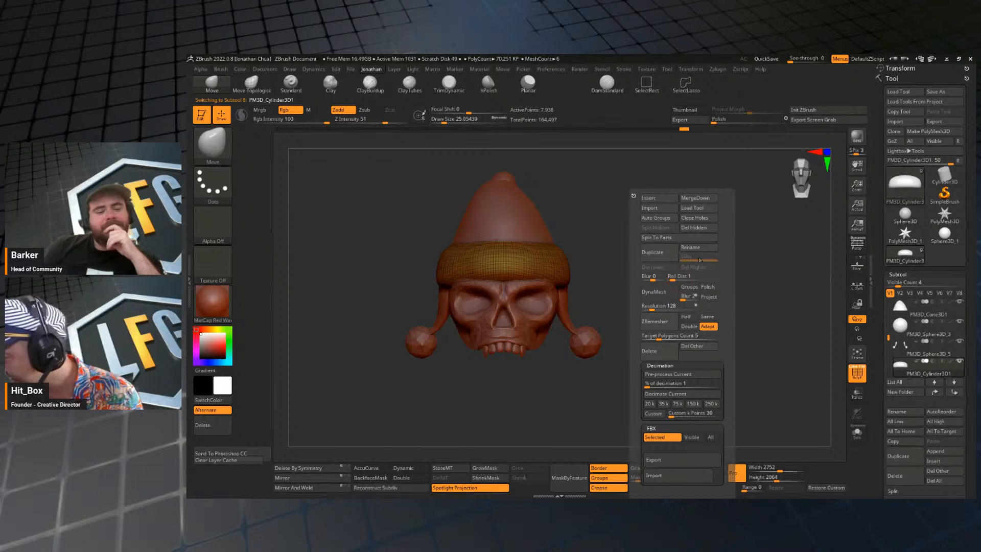
{"action": "left_click", "coordinate": [669, 375]}
{"action": "key", "text": "2"}
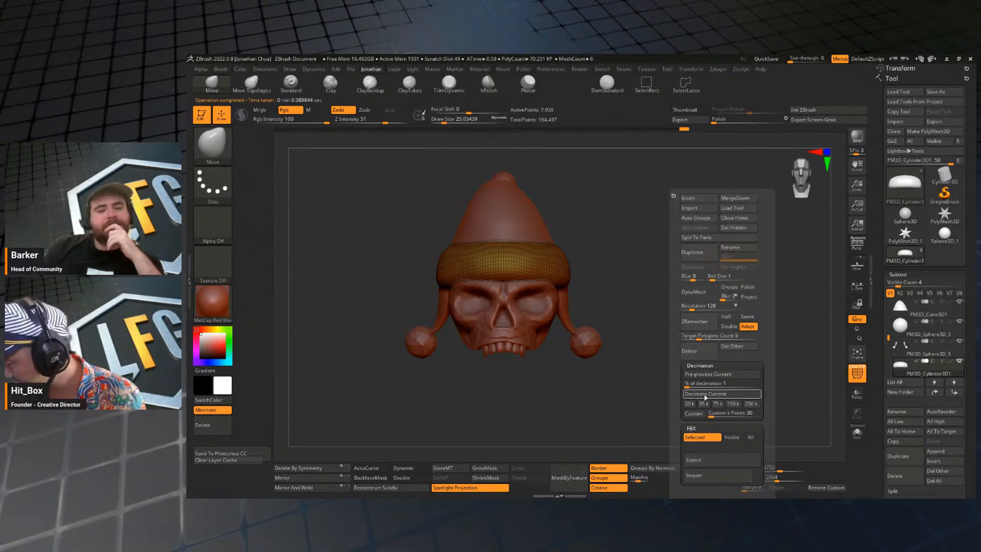
{"action": "left_click", "coordinate": [693, 383]}
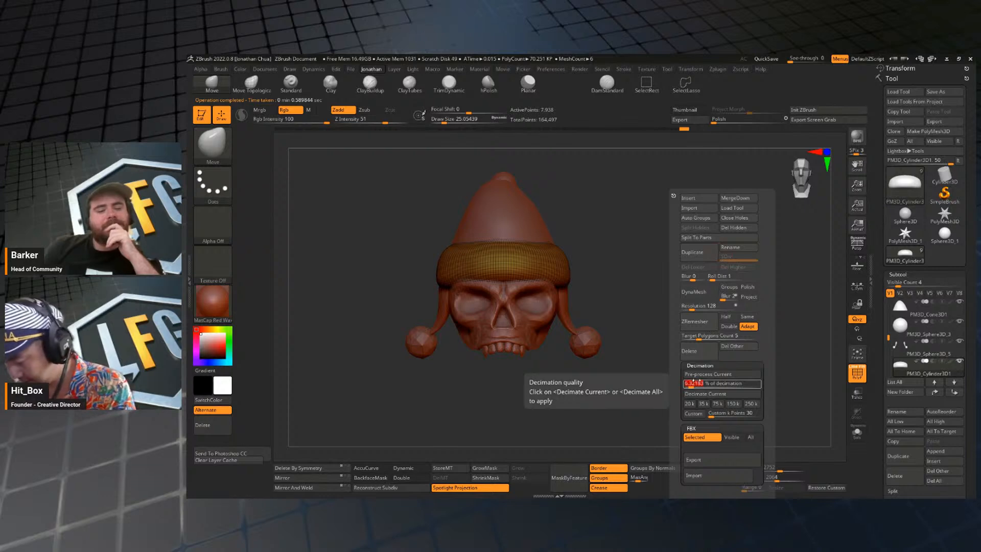
{"action": "type", "text": "10"}
{"action": "key", "text": "Return"}
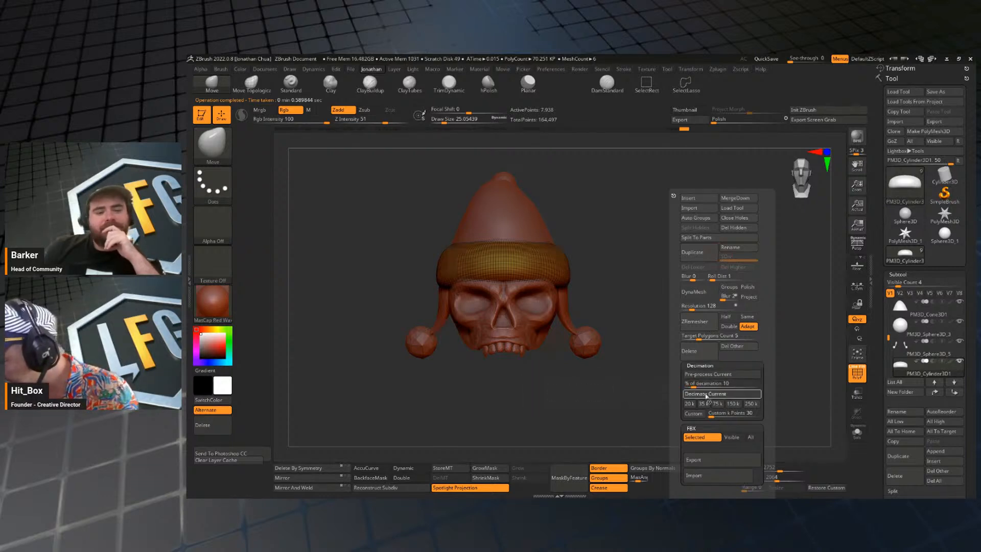
{"action": "left_click", "coordinate": [705, 394]}
Try decimating the hat brim at 50% and at 5%.
{"action": "left_click_drag", "start_coordinate": [677, 341], "coordinate": [715, 342], "text": "shift"}
{"action": "key", "text": "j"}
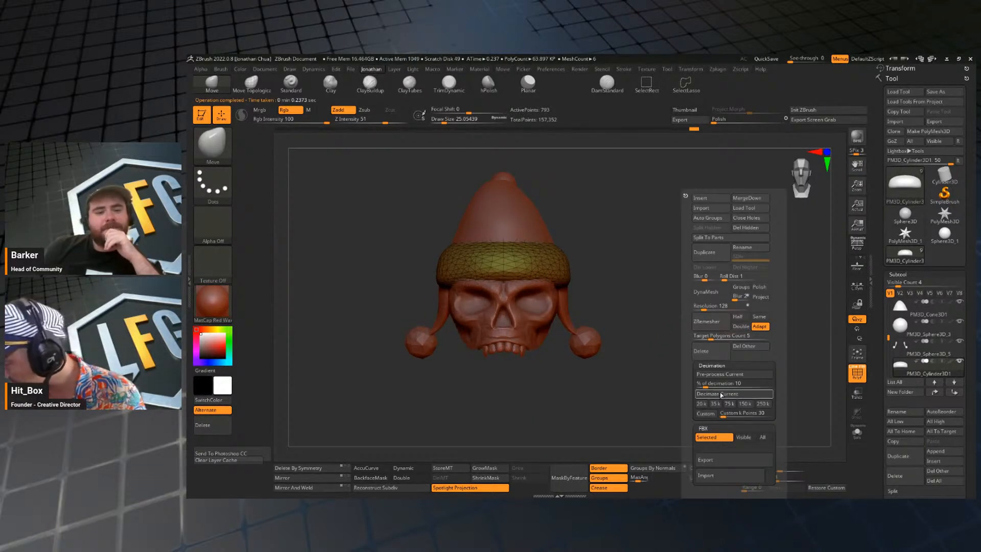
{"action": "left_click", "coordinate": [719, 383]}
{"action": "type", "text": "50"}
{"action": "key", "text": "Return"}
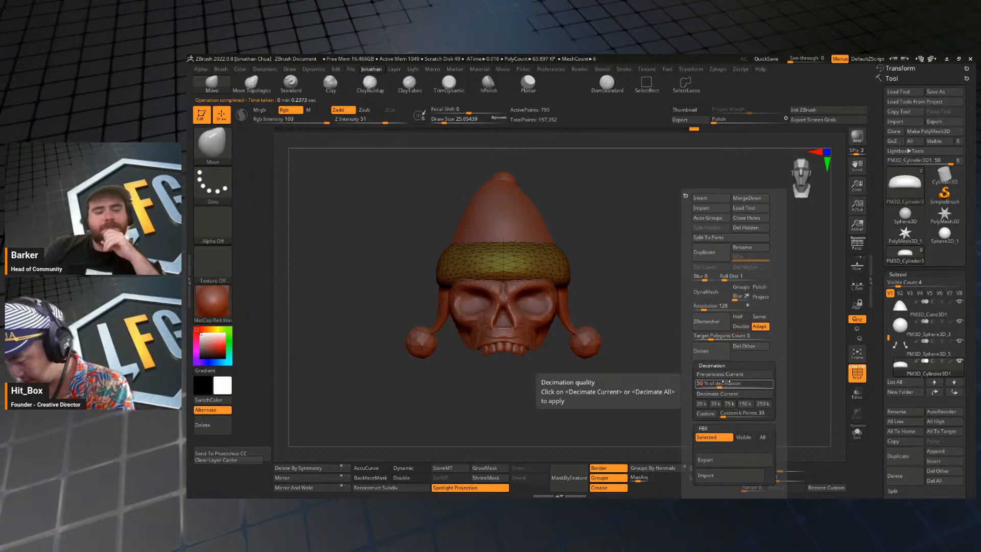
{"action": "left_click", "coordinate": [726, 394]}
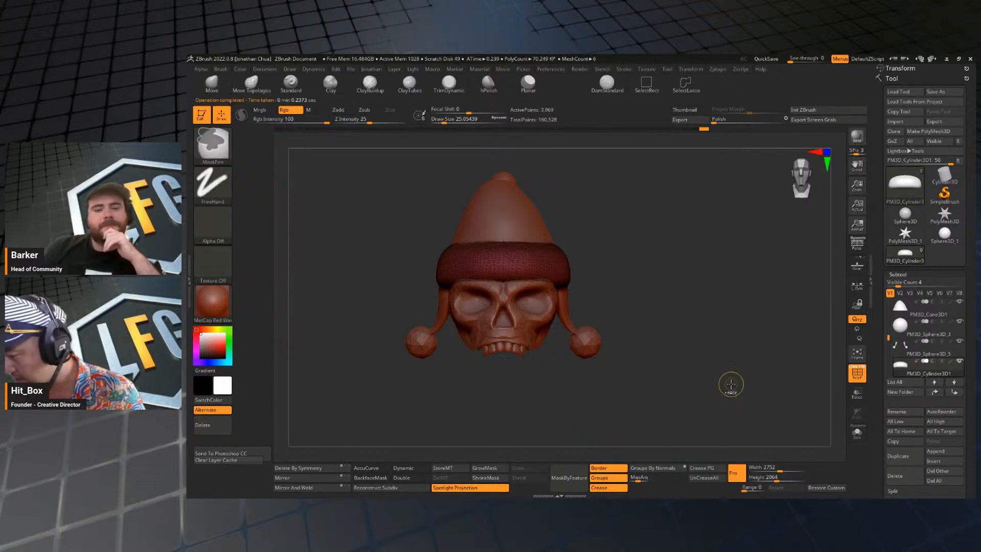
{"action": "key", "text": "shift+f"}
{"action": "key", "text": "j"}
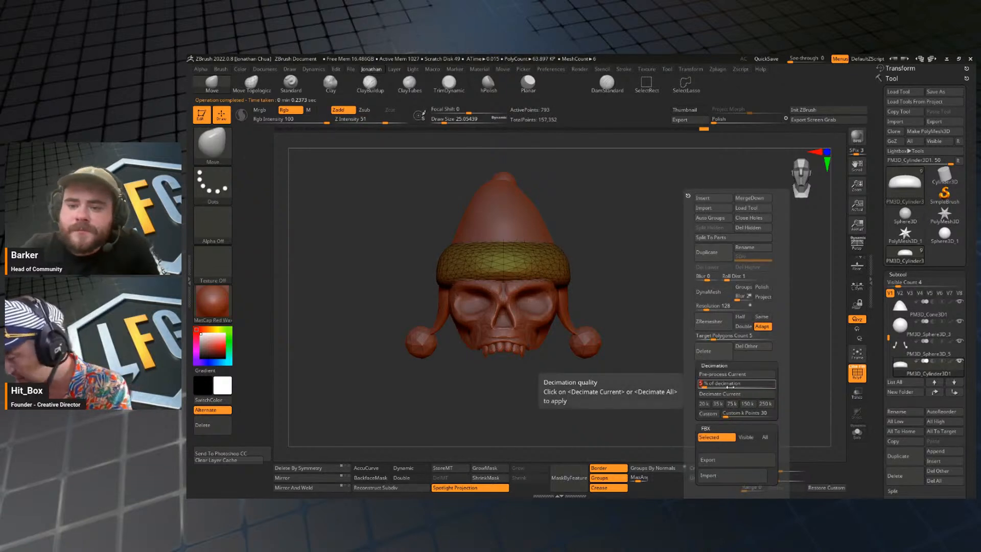
{"action": "left_click", "coordinate": [731, 393]}
Decimate the hat brim at 1% and turn off the wireframe display.
{"action": "key", "text": "j"}
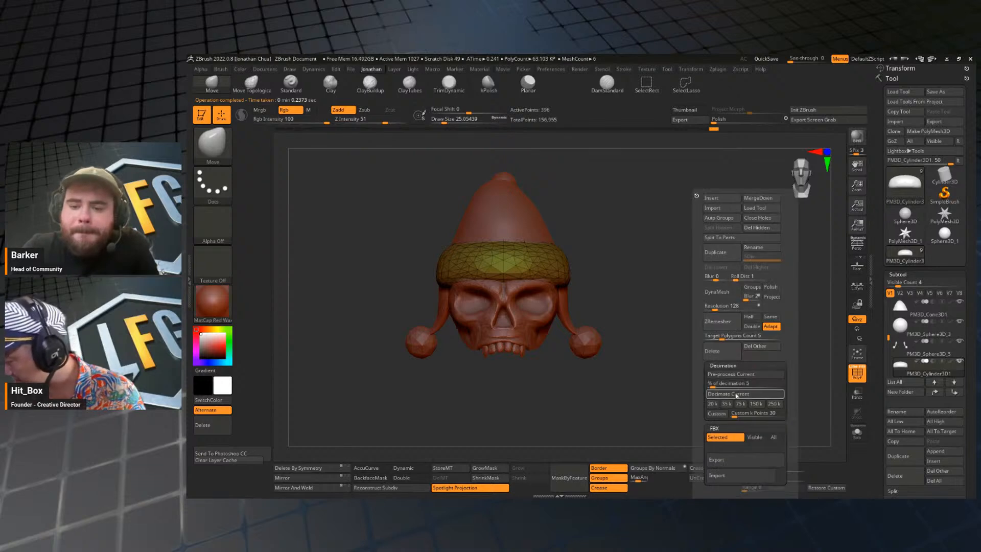
{"action": "left_click", "coordinate": [735, 383]}
{"action": "type", "text": "20"}
{"action": "key", "text": "Return"}
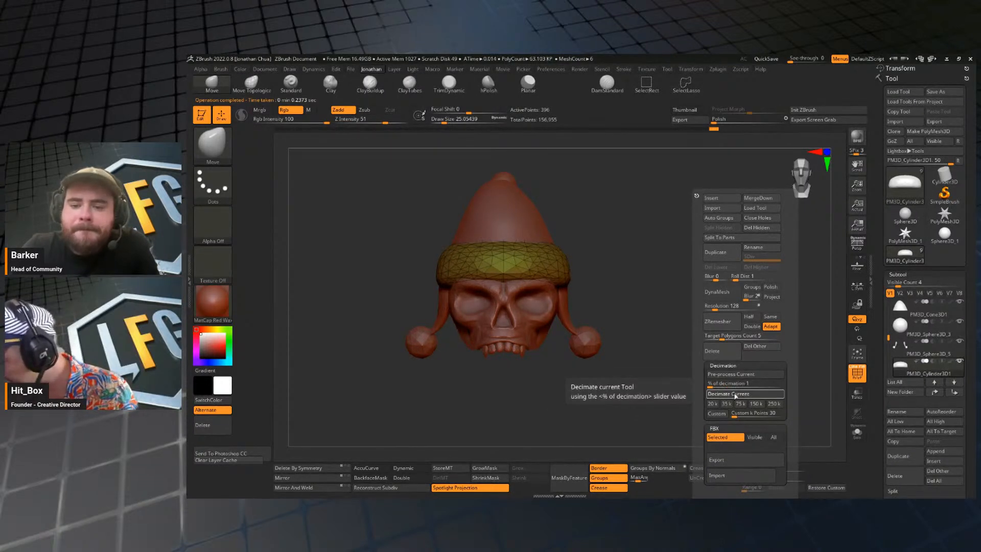
{"action": "left_click", "coordinate": [734, 394]}
{"action": "left_click_drag", "start_coordinate": [690, 381], "coordinate": [700, 319]}
{"action": "key", "text": "shift+f"}
{"action": "left_click_drag", "start_coordinate": [700, 319], "coordinate": [716, 338]}
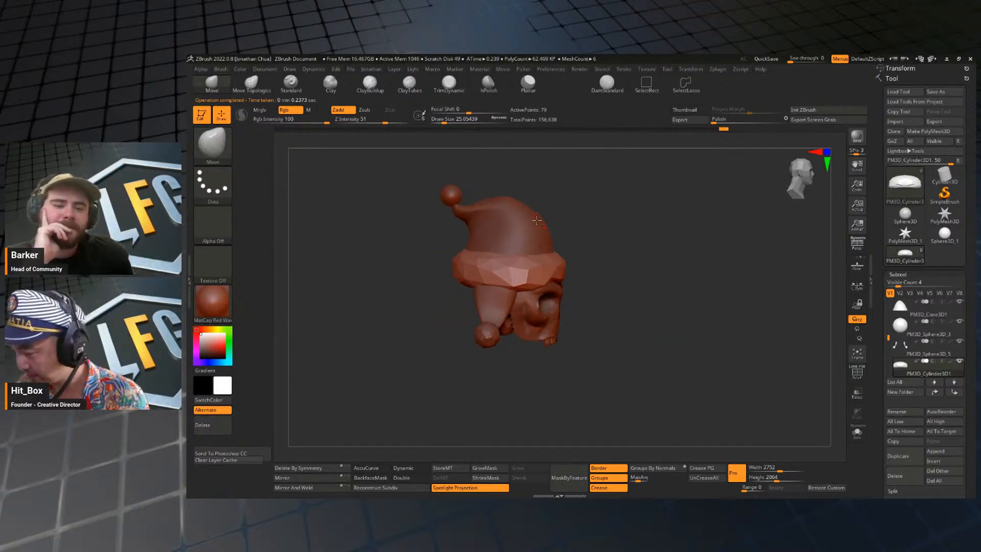
Select the hat cone, pre-process it for decimation and decimate it at 1%.
{"action": "left_click", "coordinate": [526, 228], "text": "alt"}
{"action": "key", "text": "j"}
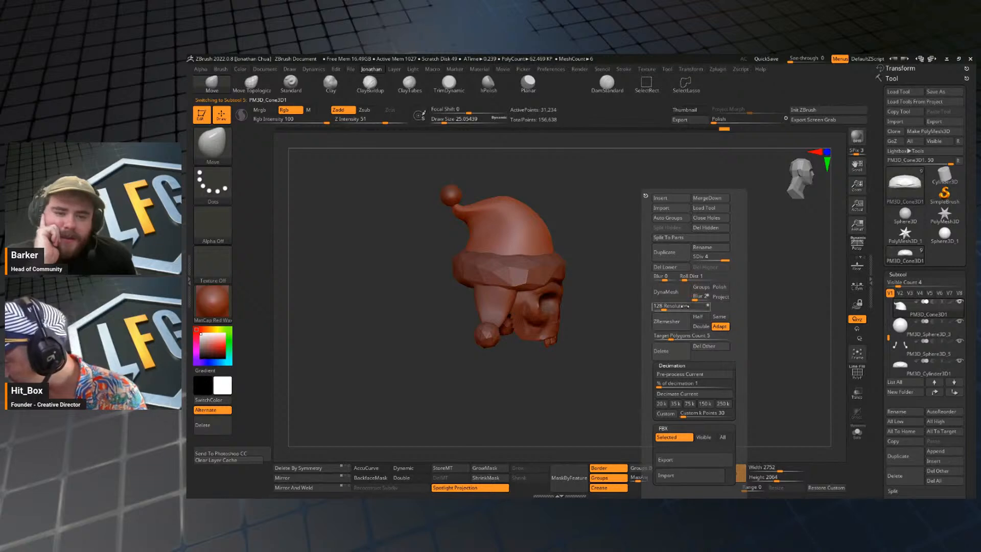
{"action": "left_click", "coordinate": [680, 375]}
{"action": "mouse_move", "coordinate": [700, 293]}
{"action": "left_mouse_down", "text": "shift"}
{"action": "mouse_move", "coordinate": [692, 270]}
{"action": "mouse_move", "coordinate": [701, 290]}
{"action": "mouse_move", "coordinate": [691, 291]}
{"action": "left_mouse_up", "text": "shift"}
{"action": "mouse_move", "coordinate": [691, 291]}
{"action": "left_mouse_down"}
{"action": "mouse_move", "coordinate": [692, 323]}
{"action": "mouse_move", "coordinate": [709, 288]}
{"action": "mouse_move", "coordinate": [691, 289]}
{"action": "mouse_move", "coordinate": [695, 306]}
{"action": "left_mouse_up"}
{"action": "key", "text": "j"}
{"action": "left_click", "coordinate": [684, 392]}
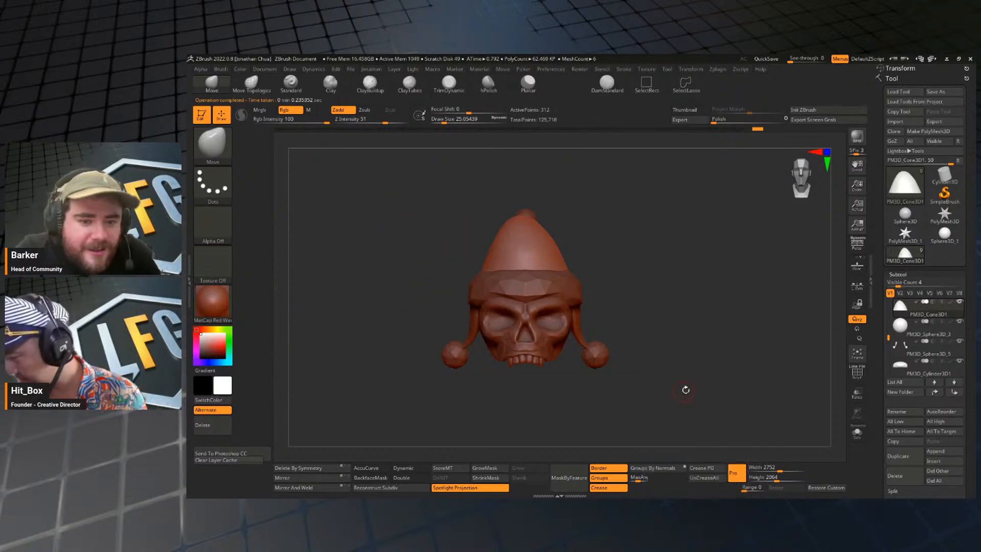
Check the hat cone's wireframe and pre-process the reduced cone again for another decimation.
{"action": "key", "text": "j"}
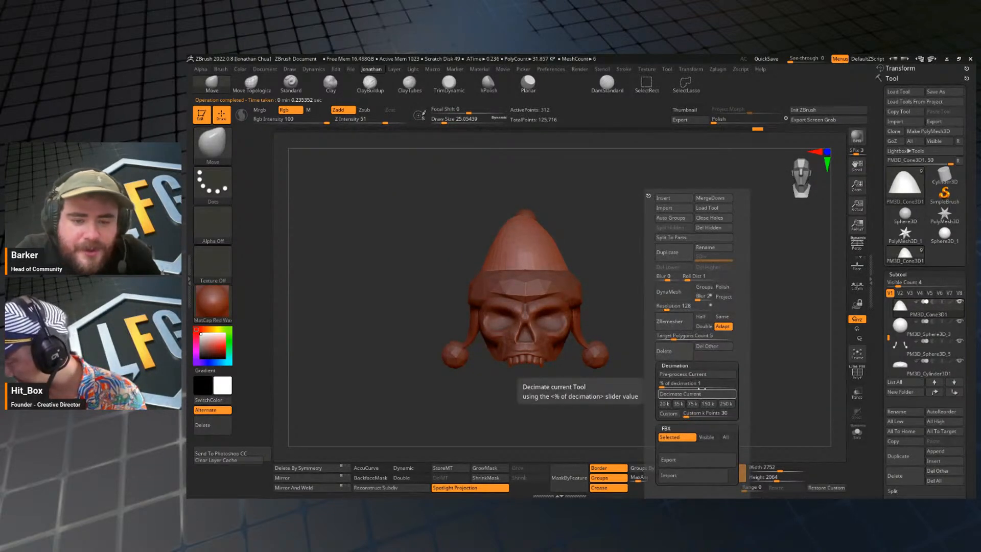
{"action": "left_click_drag", "start_coordinate": [666, 332], "coordinate": [709, 358]}
{"action": "key", "text": "shift+f"}
{"action": "key", "text": "shift+f"}
{"action": "key", "text": "j"}
Decimate the hat cone at 50%, and reduce it further at 20%.
{"action": "key", "text": "j"}
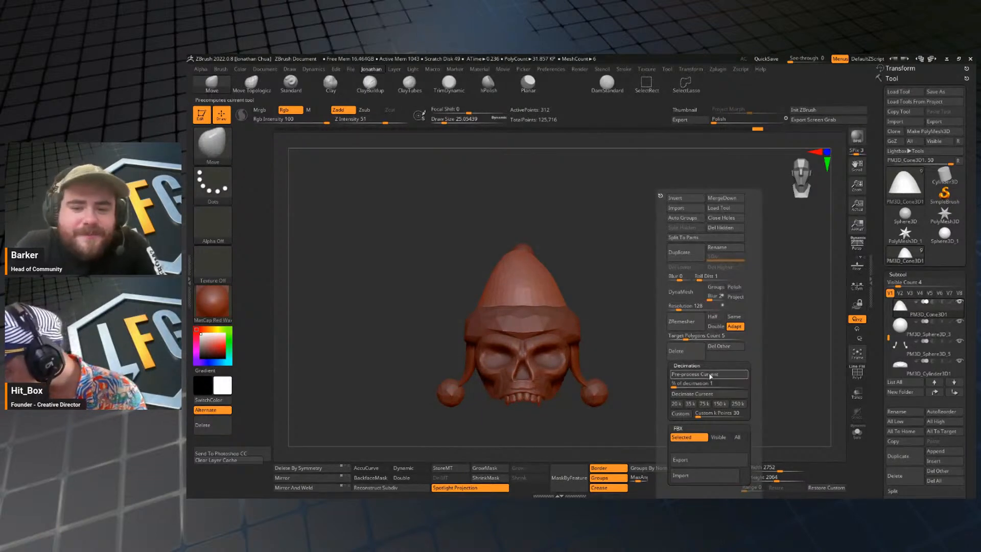
{"action": "left_click", "coordinate": [710, 374]}
{"action": "key", "text": "j"}
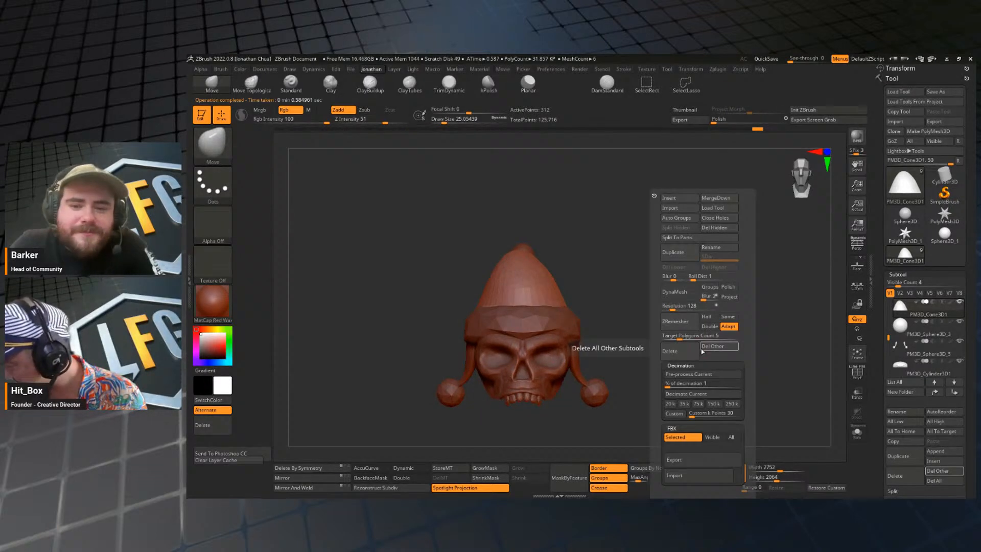
{"action": "left_click", "coordinate": [702, 384]}
{"action": "type", "text": "50"}
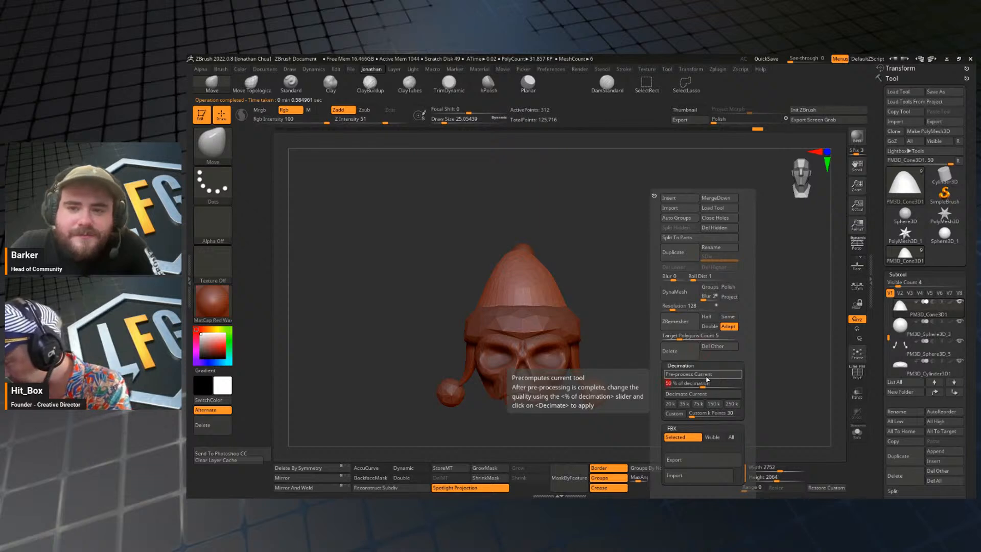
{"action": "left_click", "coordinate": [686, 393]}
{"action": "key", "text": "j"}
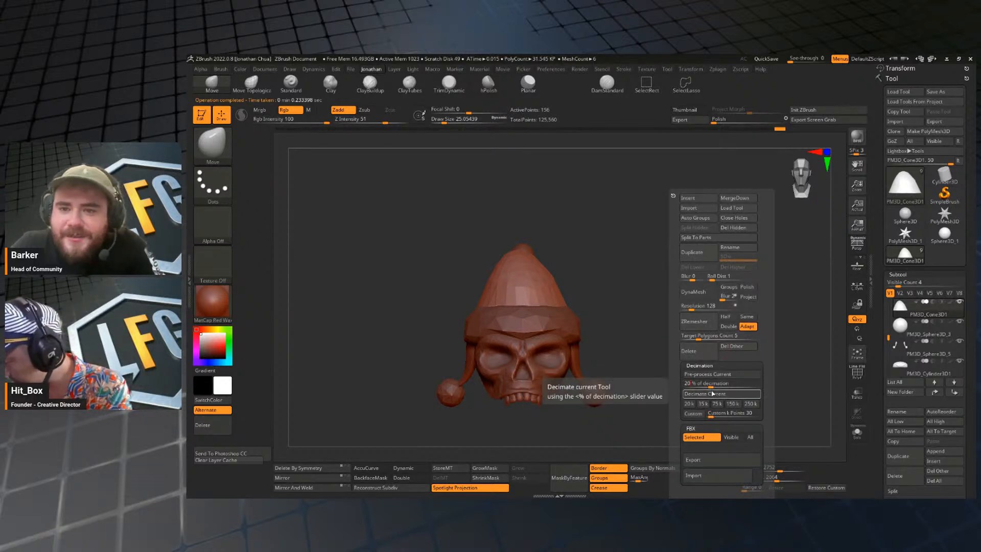
{"action": "left_click", "coordinate": [711, 393]}
Select the pom-pom at the hat's tip and check its wireframe and shape up close.
{"action": "left_click_drag", "start_coordinate": [685, 379], "coordinate": [668, 334]}
{"action": "left_click", "coordinate": [597, 243], "text": "alt"}
{"action": "key", "text": "shift+f"}
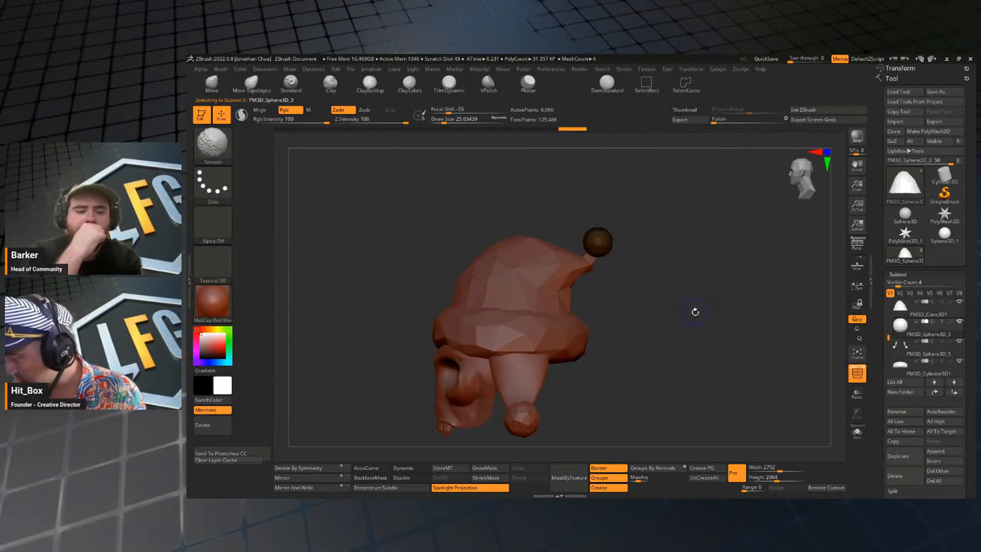
{"action": "key", "text": "shift+f"}
{"action": "key", "text": "j"}
{"action": "left_click_drag", "start_coordinate": [609, 394], "coordinate": [688, 293]}
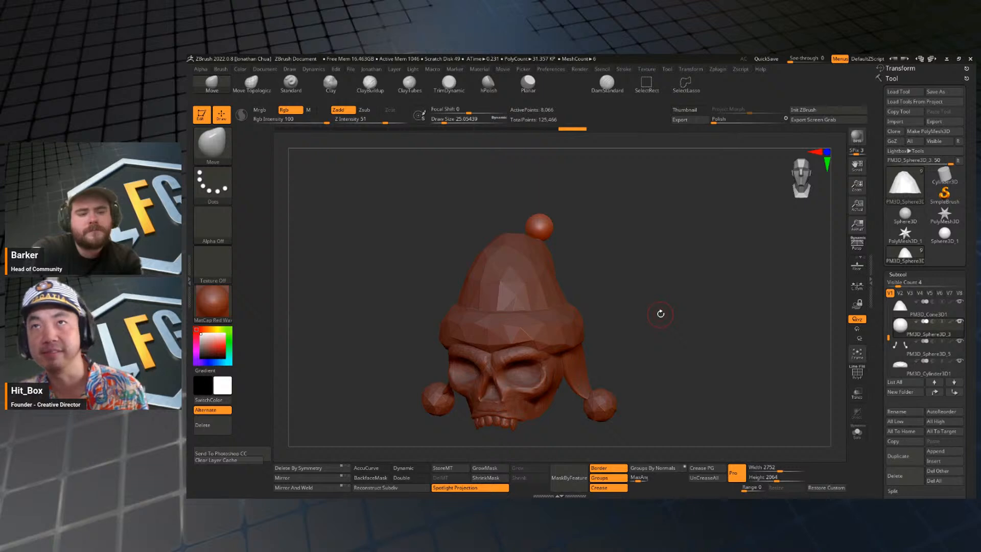
{"action": "mouse_move", "coordinate": [651, 251]}
{"action": "left_mouse_down"}
{"action": "mouse_move", "coordinate": [659, 308]}
{"action": "mouse_move", "coordinate": [682, 304]}
{"action": "mouse_move", "coordinate": [623, 296]}
{"action": "mouse_move", "coordinate": [611, 258]}
{"action": "mouse_move", "coordinate": [587, 245]}
{"action": "left_mouse_up"}
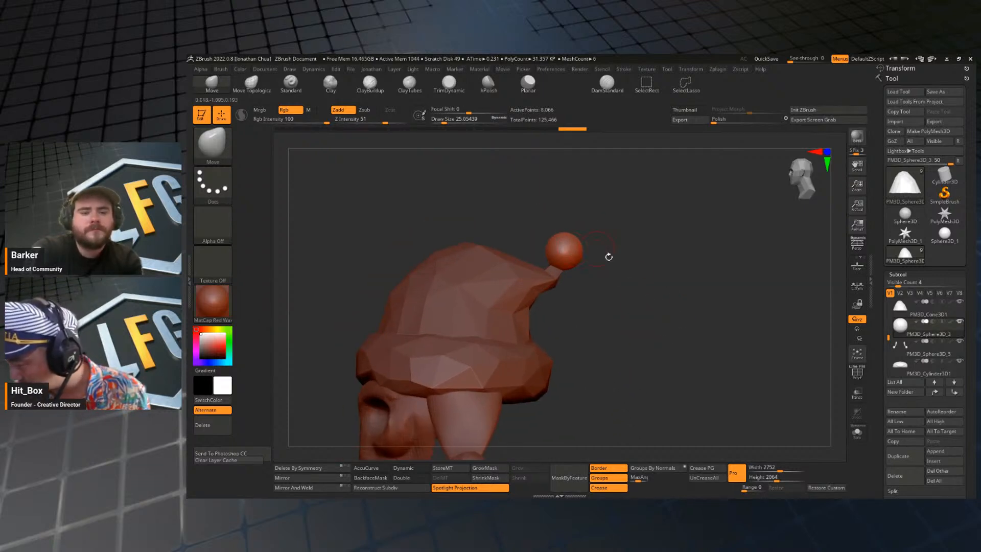
{"action": "left_click_drag", "start_coordinate": [687, 328], "coordinate": [689, 346]}
Pre-process the pom-pom for decimation and decimate it at 20% and at 10%.
{"action": "key", "text": "space"}
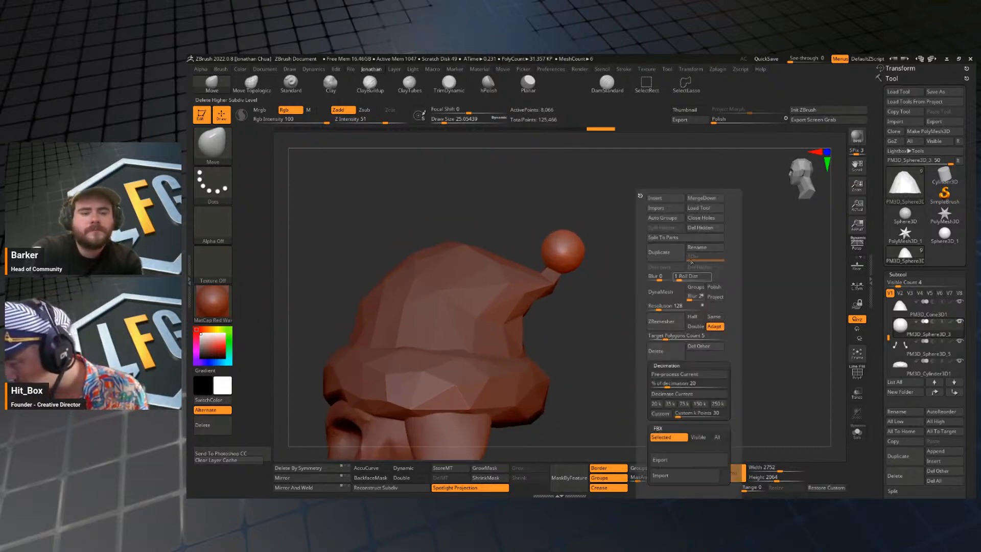
{"action": "left_click", "coordinate": [696, 377]}
{"action": "key", "text": "space"}
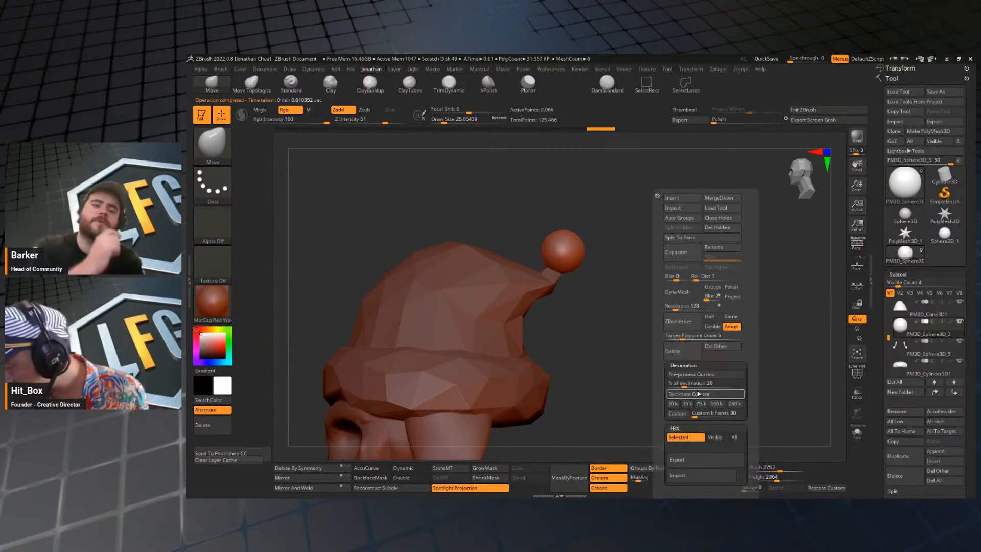
{"action": "key", "text": "space"}
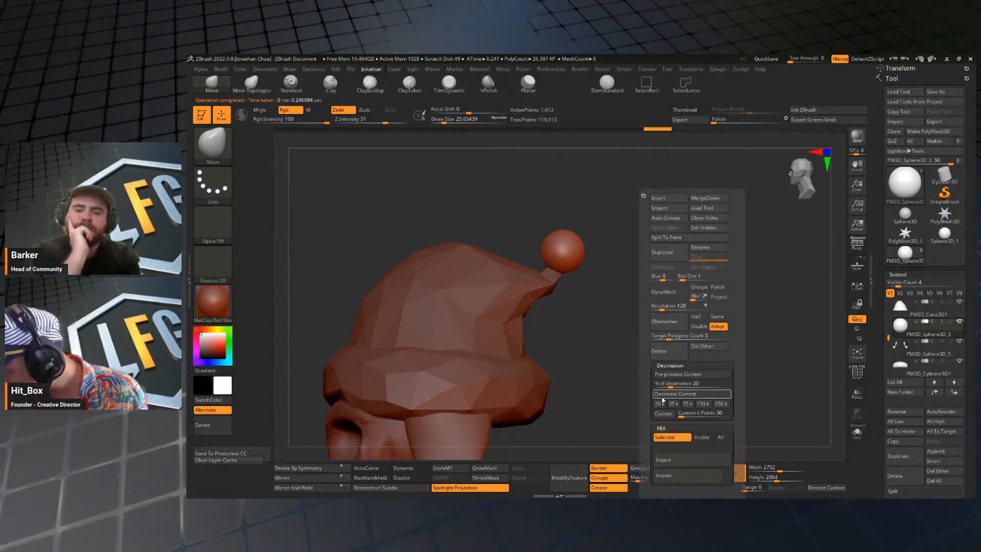
{"action": "left_click", "coordinate": [673, 386]}
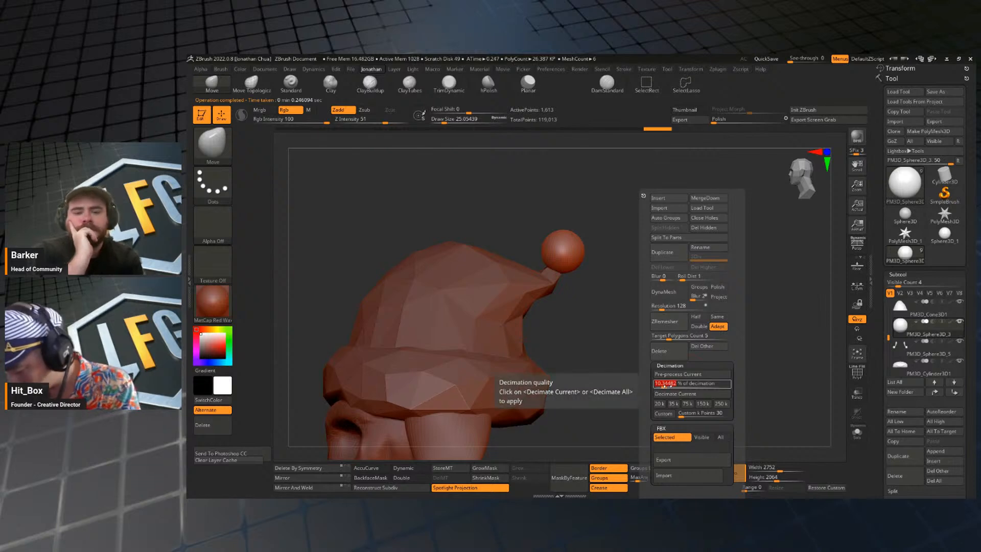
{"action": "type", "text": "10"}
{"action": "key", "text": "Return"}
{"action": "left_click", "coordinate": [676, 394]}
Decimate the pom-pom again at an even lower percentage for a coarse, faceted ball.
{"action": "key", "text": "space"}
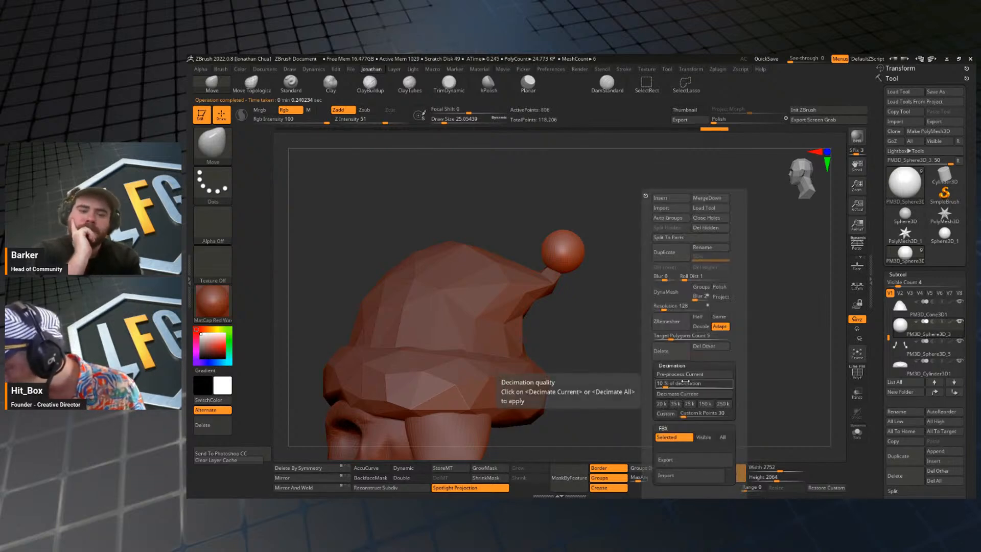
{"action": "left_click", "coordinate": [682, 383]}
{"action": "type", "text": "10"}
{"action": "key", "text": "Return"}
{"action": "left_click", "coordinate": [683, 393]}
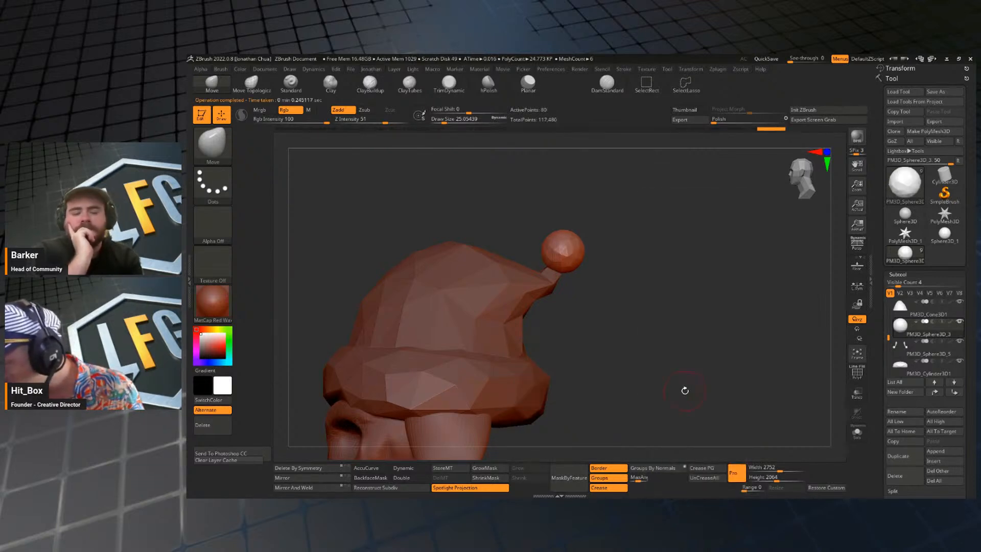
Decimate the pom-pom at the hat's tip at 0.5%.
{"action": "key", "text": "space"}
{"action": "left_click", "coordinate": [683, 383]}
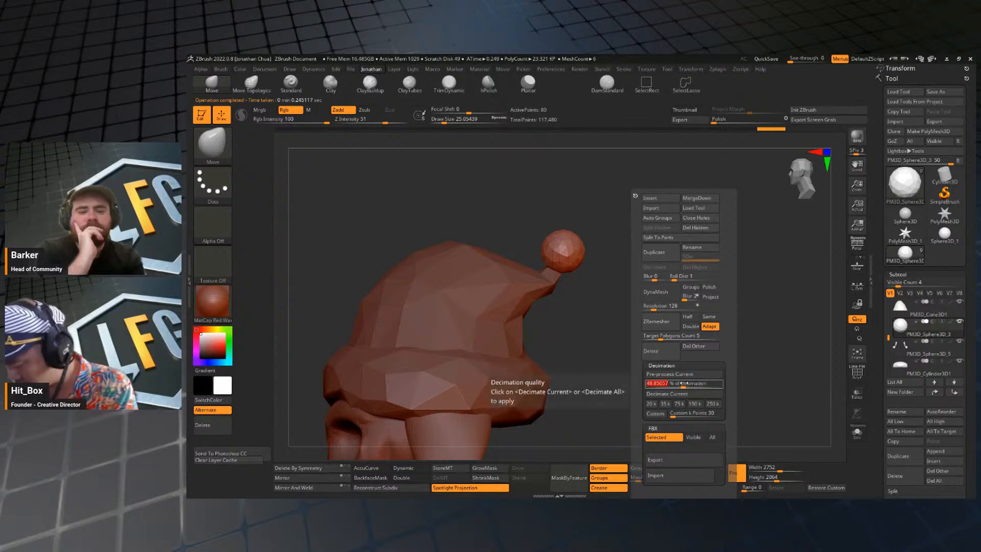
{"action": "type", "text": "0.5"}
{"action": "key", "text": "Return"}
{"action": "left_click", "coordinate": [654, 393]}
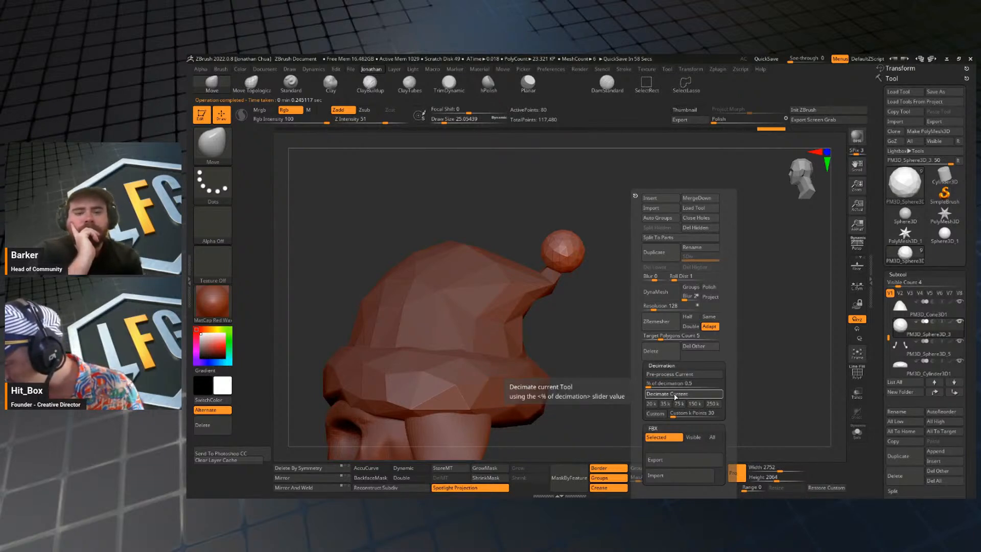
{"action": "left_click_drag", "start_coordinate": [655, 387], "coordinate": [696, 339]}
{"action": "left_click_drag", "start_coordinate": [629, 368], "coordinate": [633, 296], "text": "alt"}
Select the skull, check its wireframe from the front, and pre-process it for decimation.
{"action": "left_click", "coordinate": [577, 306], "text": "alt"}
{"action": "key", "text": "shift+f"}
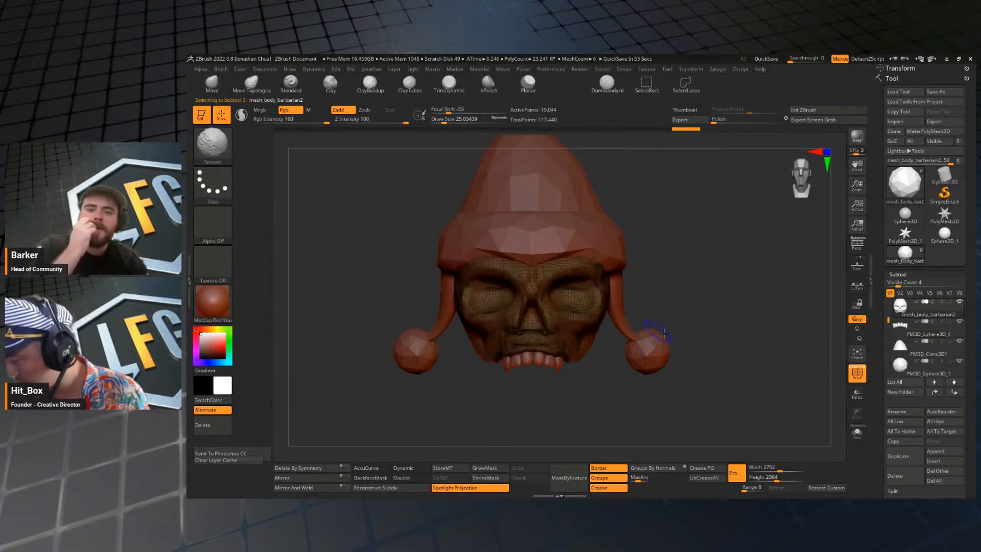
{"action": "key", "text": "shift+f"}
{"action": "mouse_move", "coordinate": [699, 345]}
{"action": "left_mouse_down"}
{"action": "mouse_move", "coordinate": [672, 308]}
{"action": "mouse_move", "coordinate": [687, 335]}
{"action": "mouse_move", "coordinate": [707, 320]}
{"action": "mouse_move", "coordinate": [685, 288]}
{"action": "mouse_move", "coordinate": [695, 314]}
{"action": "mouse_move", "coordinate": [699, 299]}
{"action": "left_mouse_up"}
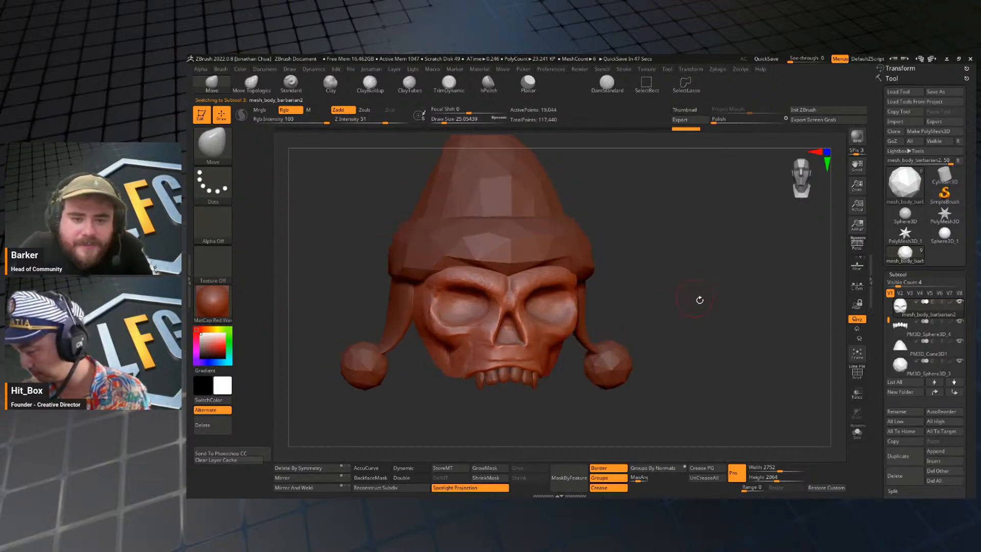
{"action": "key", "text": "space"}
{"action": "left_click", "coordinate": [698, 377]}
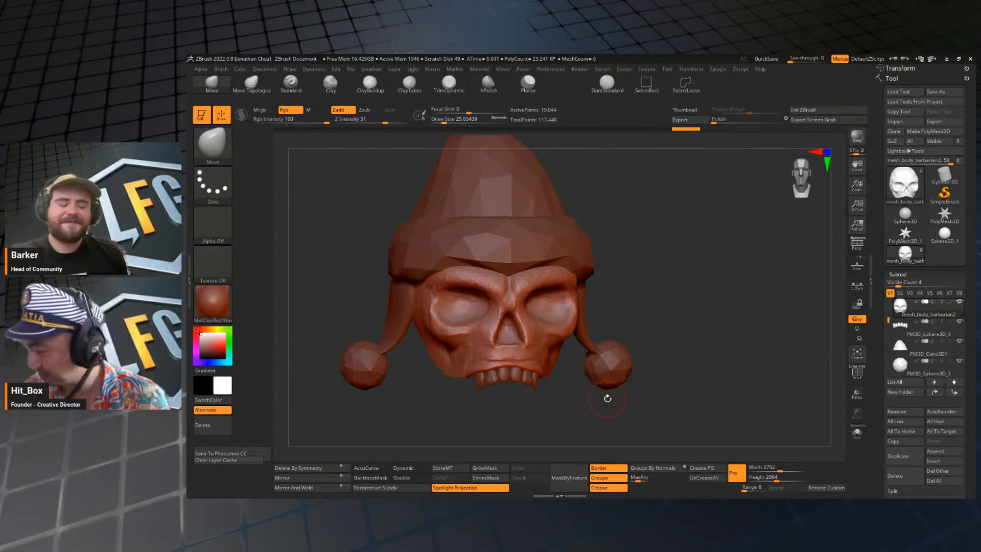
Enlarge the brush to about 128, recheck the skull's wireframe, and run the decimation pre-process on the skull again.
{"action": "left_click_drag", "start_coordinate": [648, 308], "coordinate": [683, 296]}
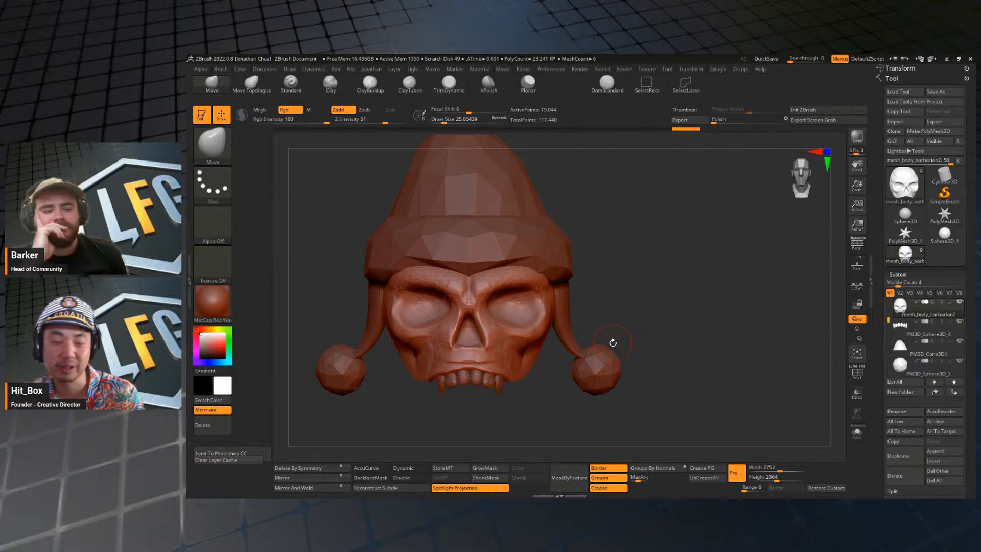
{"action": "mouse_move", "coordinate": [612, 342]}
{"action": "left_mouse_down"}
{"action": "mouse_move", "coordinate": [710, 301]}
{"action": "mouse_move", "coordinate": [735, 231]}
{"action": "mouse_move", "coordinate": [667, 282]}
{"action": "mouse_move", "coordinate": [689, 286]}
{"action": "mouse_move", "coordinate": [648, 295]}
{"action": "mouse_move", "coordinate": [639, 286]}
{"action": "left_mouse_up"}
{"action": "key", "text": "s"}
{"action": "left_click_drag", "start_coordinate": [638, 286], "coordinate": [599, 281]}
{"action": "left_click_drag", "start_coordinate": [598, 281], "coordinate": [716, 283], "text": "alt"}
{"action": "key", "text": "shift+f"}
{"action": "key", "text": "shift+f"}
{"action": "key", "text": "space"}
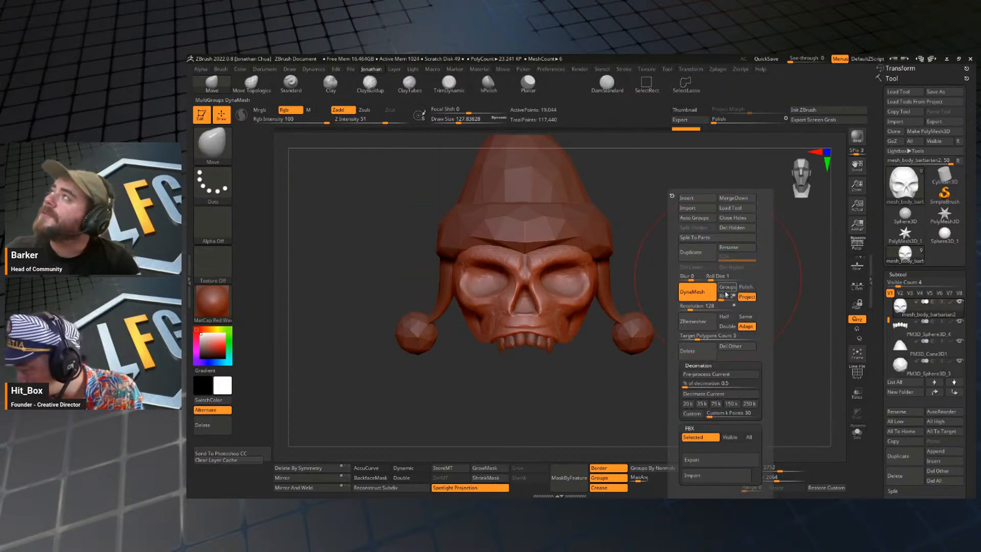
{"action": "left_click", "coordinate": [713, 375]}
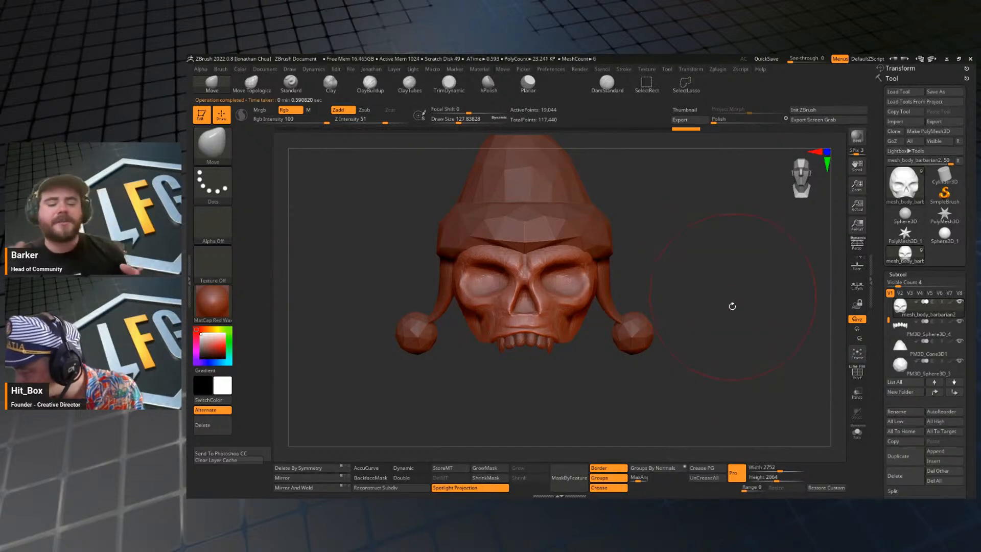
Try decimating the skull at 0.5%, and undo the decimation.
{"action": "key", "text": "space"}
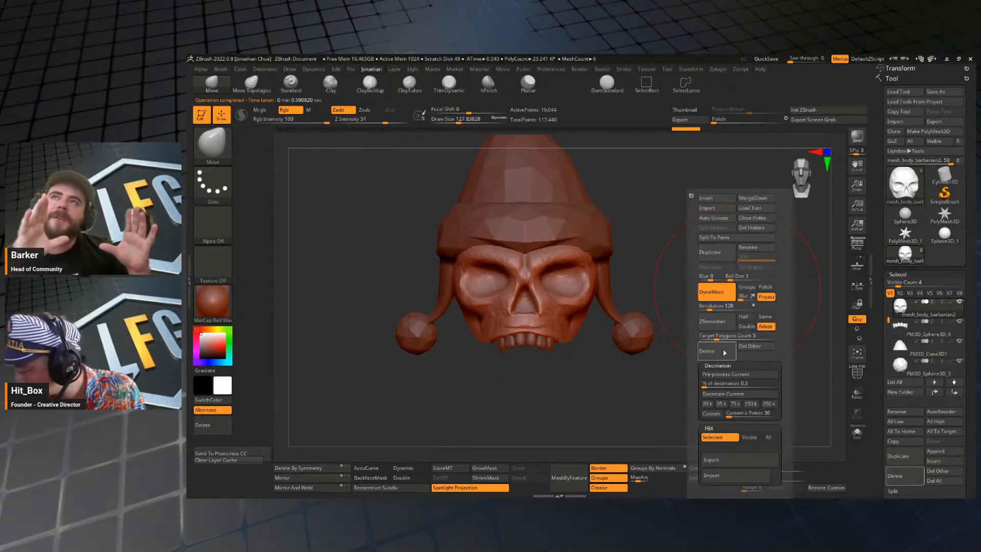
{"action": "left_click", "coordinate": [721, 393]}
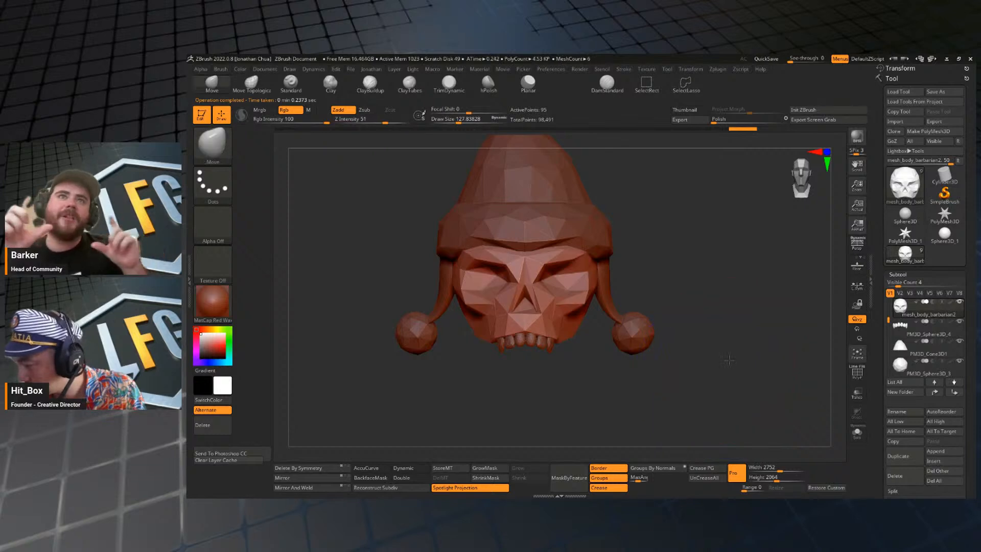
{"action": "left_click_drag", "start_coordinate": [718, 373], "coordinate": [730, 326]}
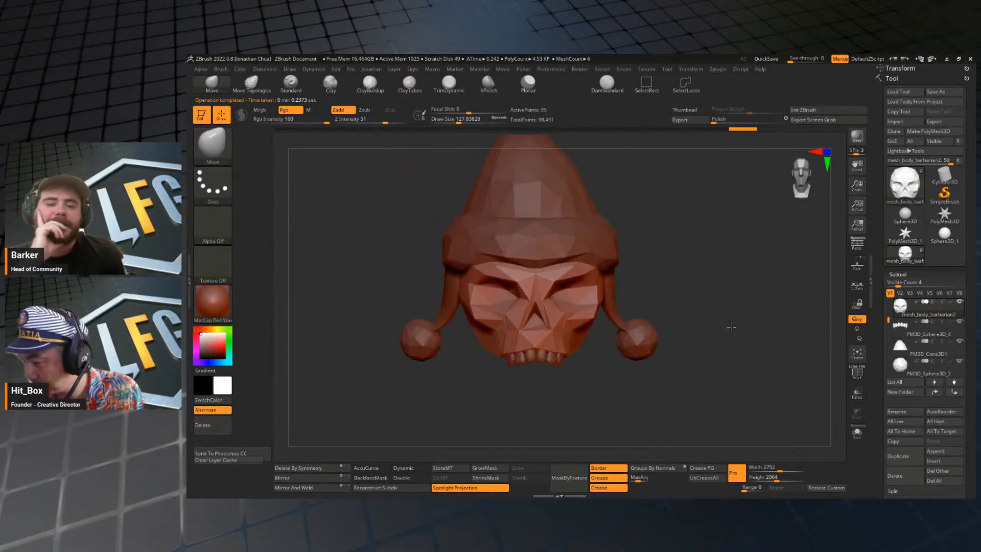
{"action": "key", "text": "ctrl+z"}
Decimate the skull at 10%, and keep lowering the percentage with repeated decimations down to 1%.
{"action": "key", "text": "space"}
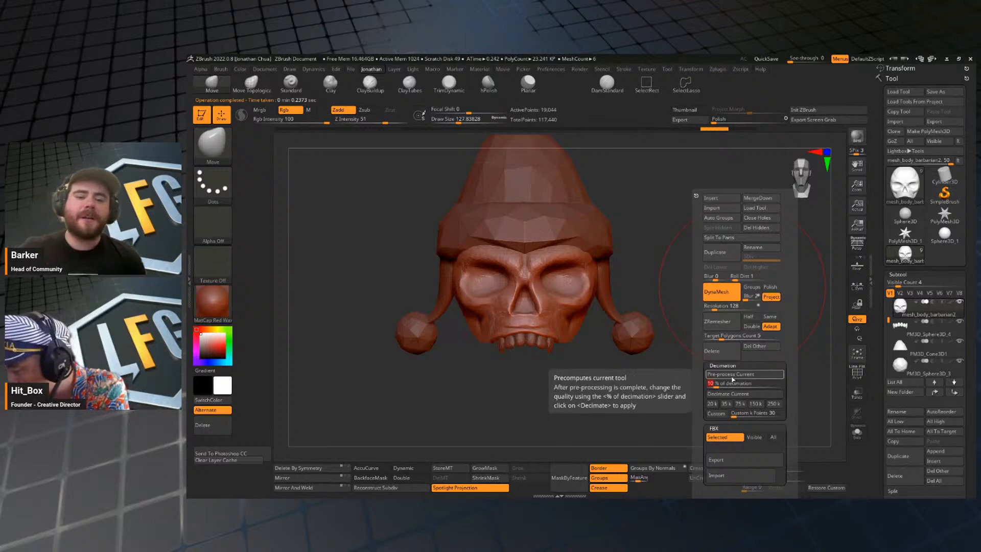
{"action": "left_click", "coordinate": [727, 394]}
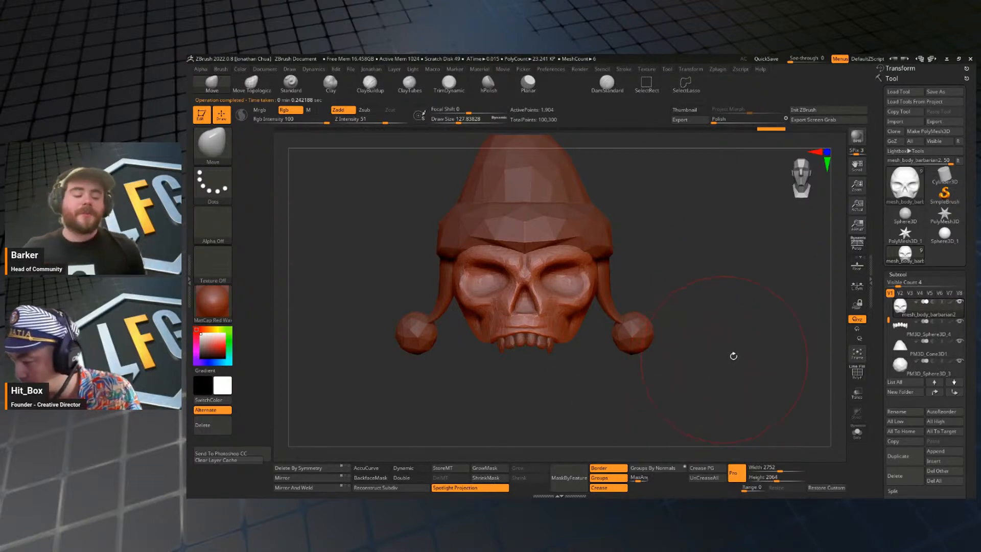
{"action": "key", "text": "space"}
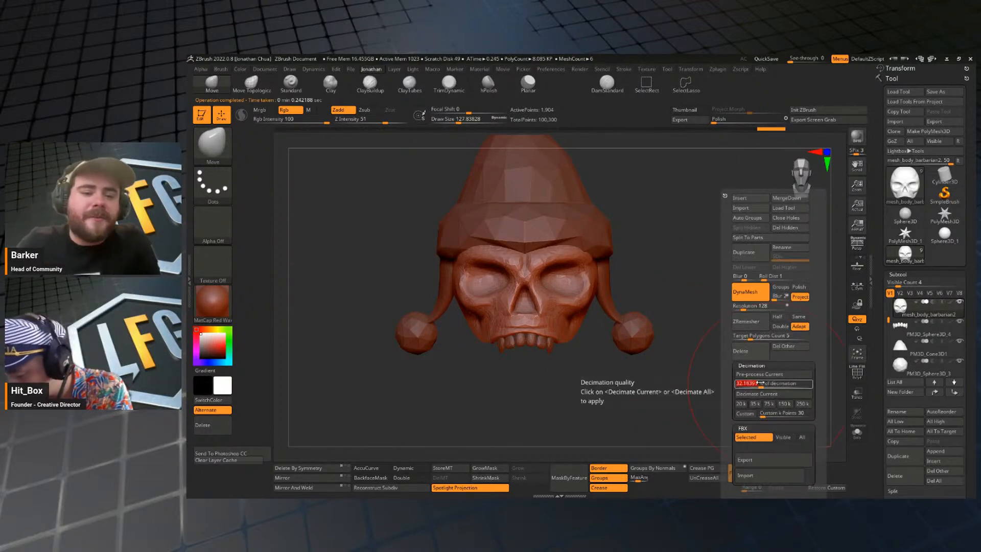
{"action": "left_click", "coordinate": [759, 393]}
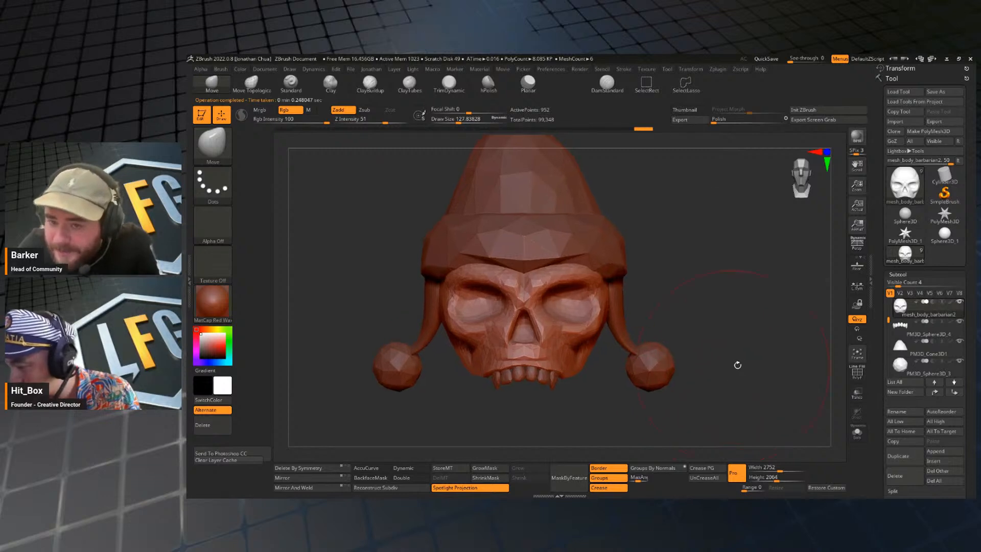
{"action": "key", "text": "space"}
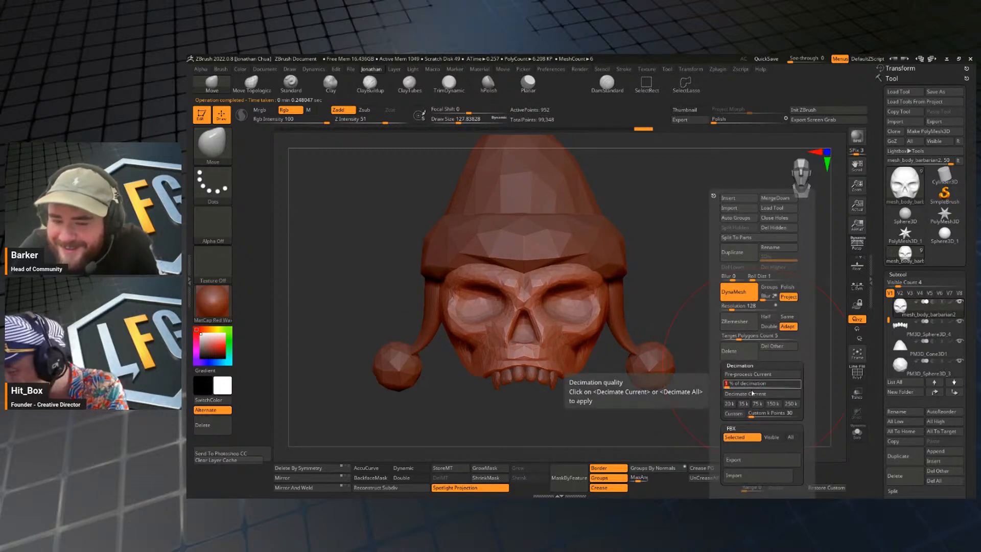
{"action": "left_click", "coordinate": [759, 394]}
{"action": "mouse_move", "coordinate": [725, 392]}
{"action": "left_mouse_down", "text": "alt"}
{"action": "mouse_move", "coordinate": [716, 361]}
{"action": "mouse_move", "coordinate": [732, 391]}
{"action": "left_mouse_up", "text": "alt"}
Isolate the skull and examine its facets with and without the wireframe.
{"action": "left_click", "coordinate": [856, 433]}
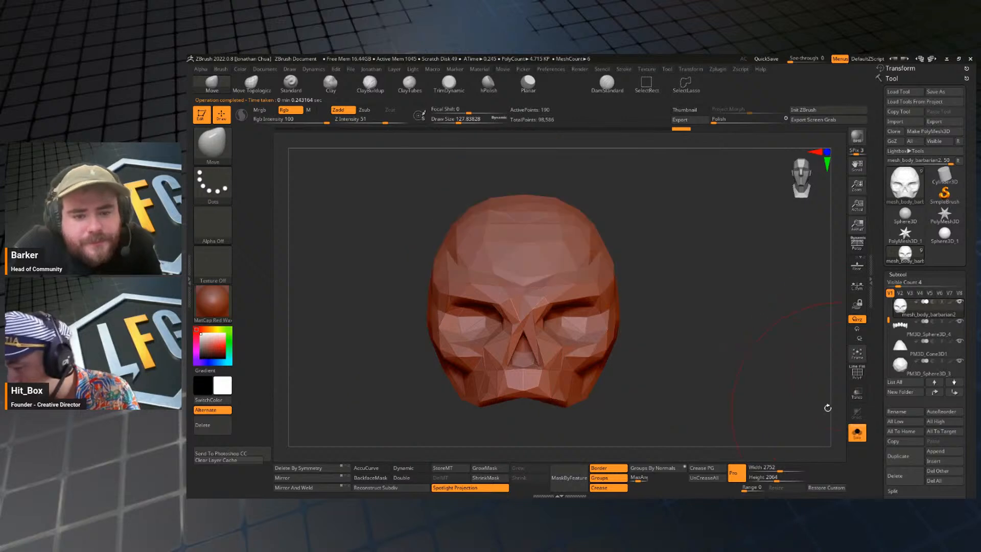
{"action": "key", "text": "f"}
{"action": "mouse_move", "coordinate": [701, 314]}
{"action": "left_mouse_down"}
{"action": "mouse_move", "coordinate": [740, 344]}
{"action": "mouse_move", "coordinate": [771, 335]}
{"action": "mouse_move", "coordinate": [712, 317]}
{"action": "left_mouse_up"}
{"action": "key", "text": "f"}
{"action": "key", "text": "shift+f"}
{"action": "key", "text": "shift+f"}
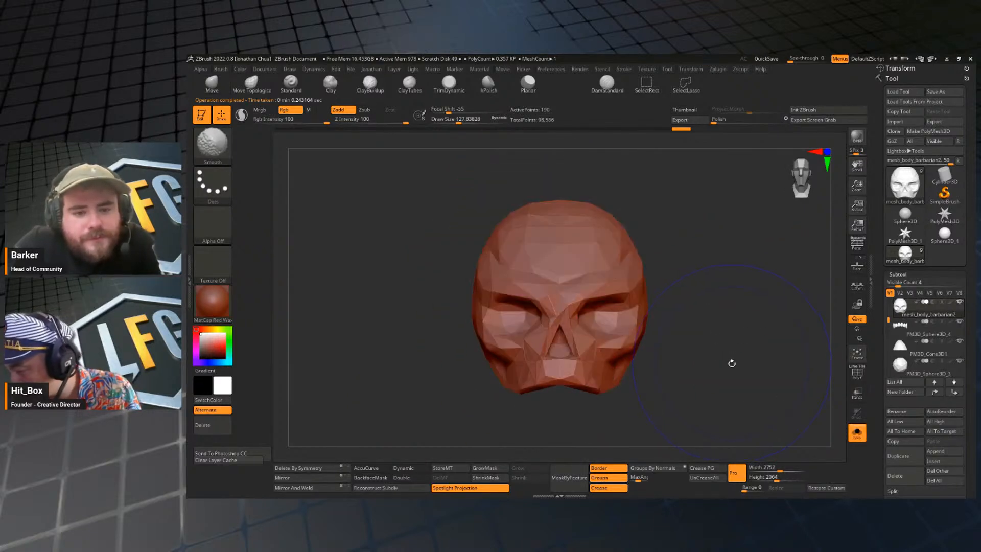
{"action": "key", "text": "shift+f"}
{"action": "mouse_move", "coordinate": [731, 357]}
{"action": "left_mouse_down"}
{"action": "mouse_move", "coordinate": [724, 255]}
{"action": "mouse_move", "coordinate": [736, 372]}
{"action": "mouse_move", "coordinate": [738, 354]}
{"action": "left_mouse_up"}
{"action": "key", "text": "shift+f"}
{"action": "key", "text": "shift+f"}
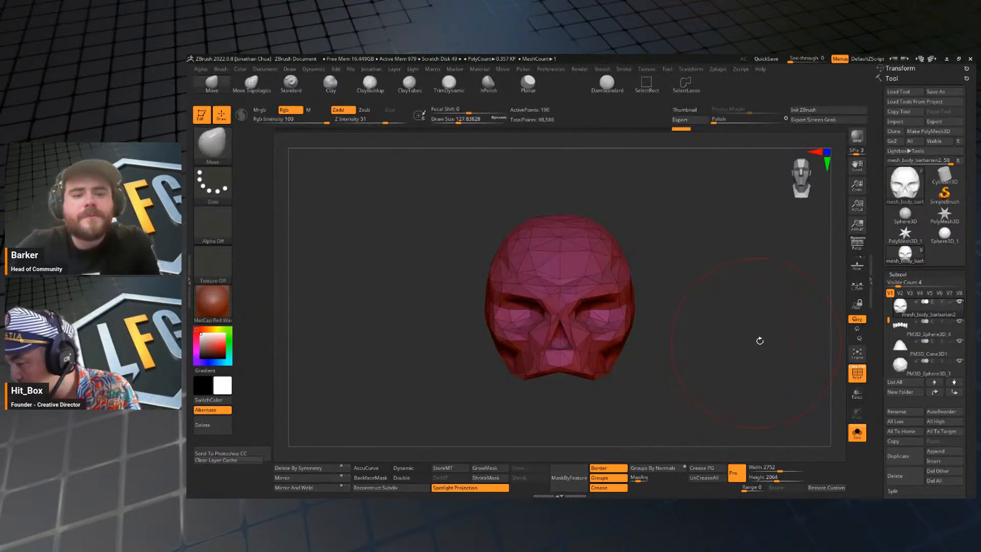
Pre-process the already reduced skull and decimate it at 50%.
{"action": "key", "text": "space"}
{"action": "left_click", "coordinate": [767, 375]}
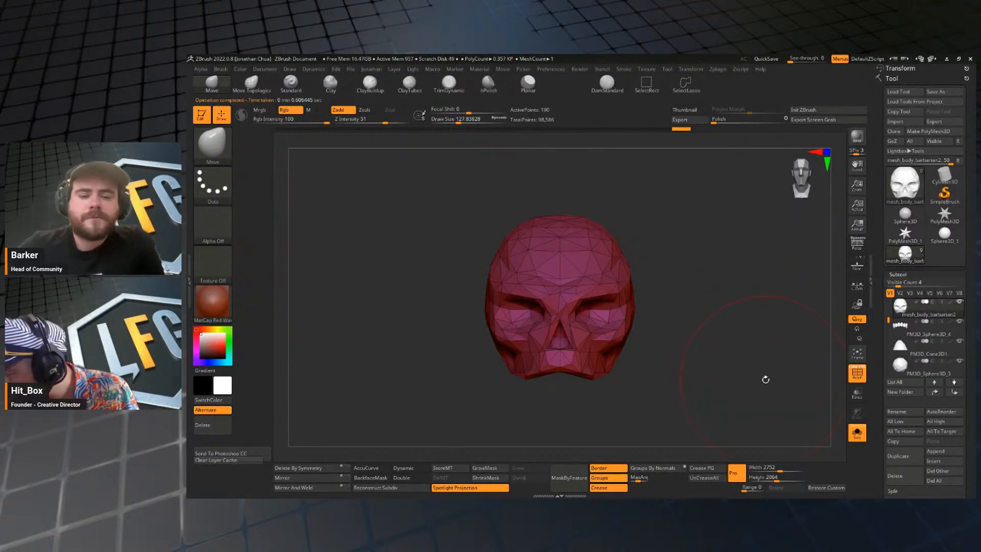
{"action": "key", "text": "space"}
{"action": "left_click", "coordinate": [764, 384]}
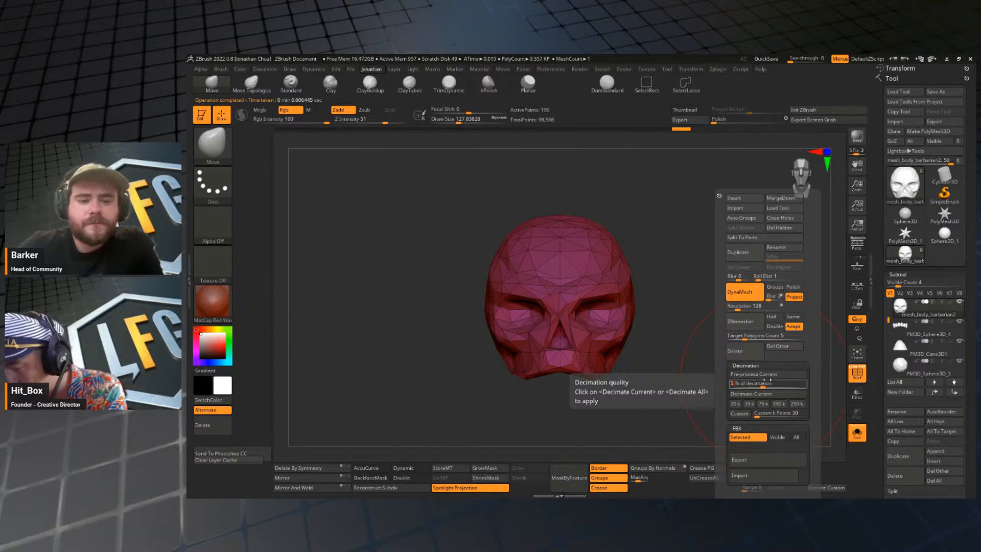
{"action": "key", "text": "Return"}
{"action": "left_click", "coordinate": [760, 394]}
{"action": "mouse_move", "coordinate": [725, 395]}
{"action": "left_mouse_down"}
{"action": "mouse_move", "coordinate": [727, 334]}
{"action": "mouse_move", "coordinate": [716, 308]}
{"action": "left_mouse_up"}
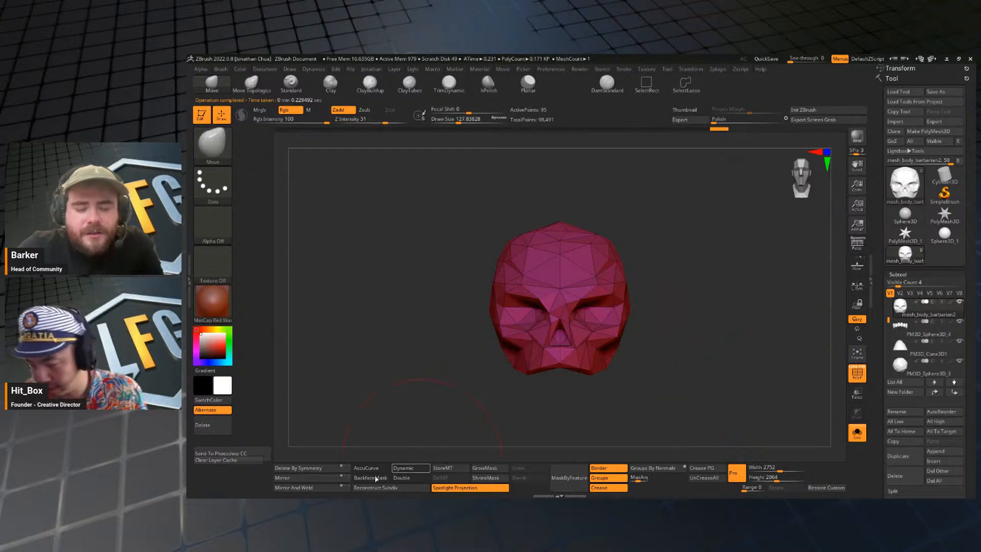
Inspect the decimated skull from below and the side, set the brush size to about 41, and restore the full model without wireframe.
{"action": "mouse_move", "coordinate": [733, 381]}
{"action": "left_mouse_down"}
{"action": "mouse_move", "coordinate": [741, 422]}
{"action": "mouse_move", "coordinate": [738, 404]}
{"action": "left_mouse_up"}
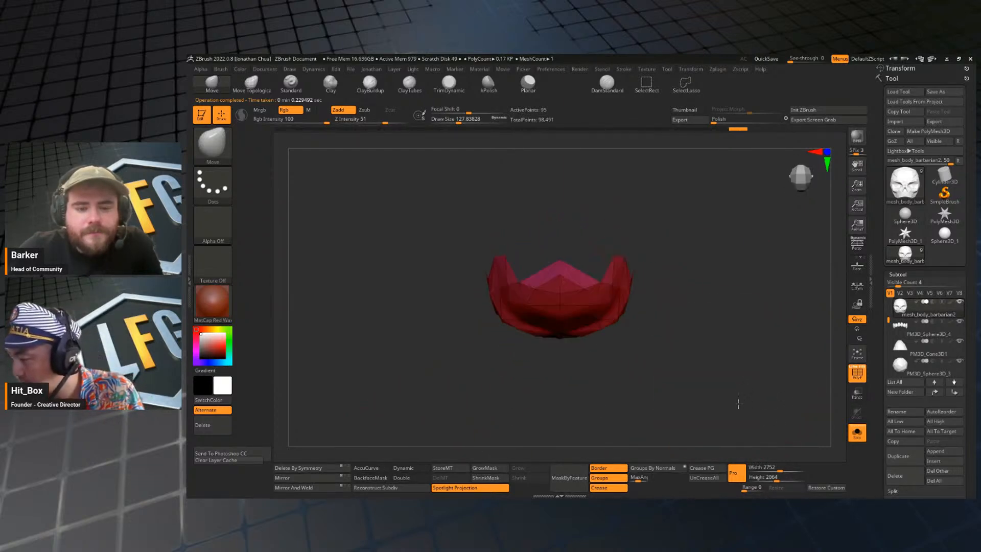
{"action": "key", "text": "s"}
{"action": "mouse_move", "coordinate": [681, 285]}
{"action": "left_mouse_down"}
{"action": "mouse_move", "coordinate": [661, 283]}
{"action": "mouse_move", "coordinate": [674, 271]}
{"action": "left_mouse_up"}
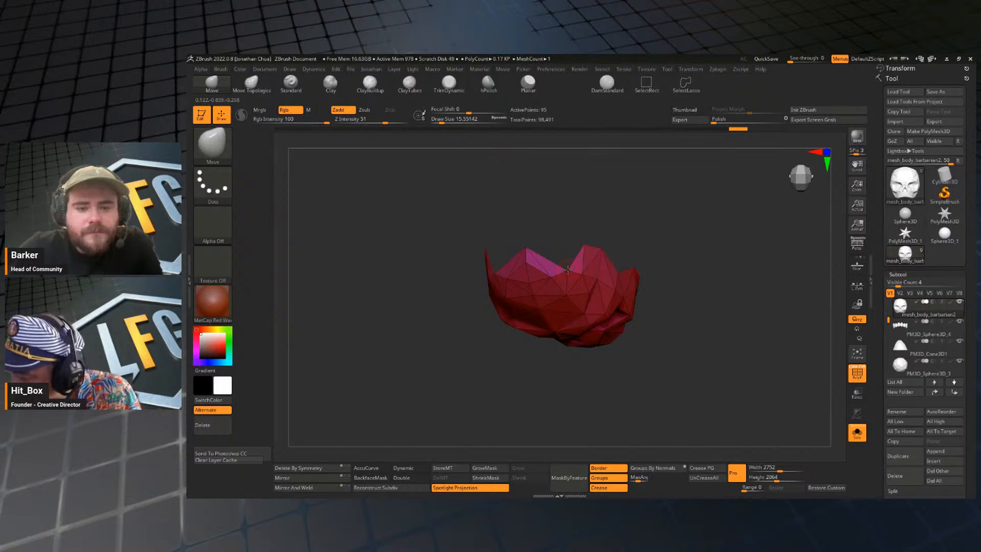
{"action": "left_click_drag", "start_coordinate": [563, 225], "coordinate": [624, 264]}
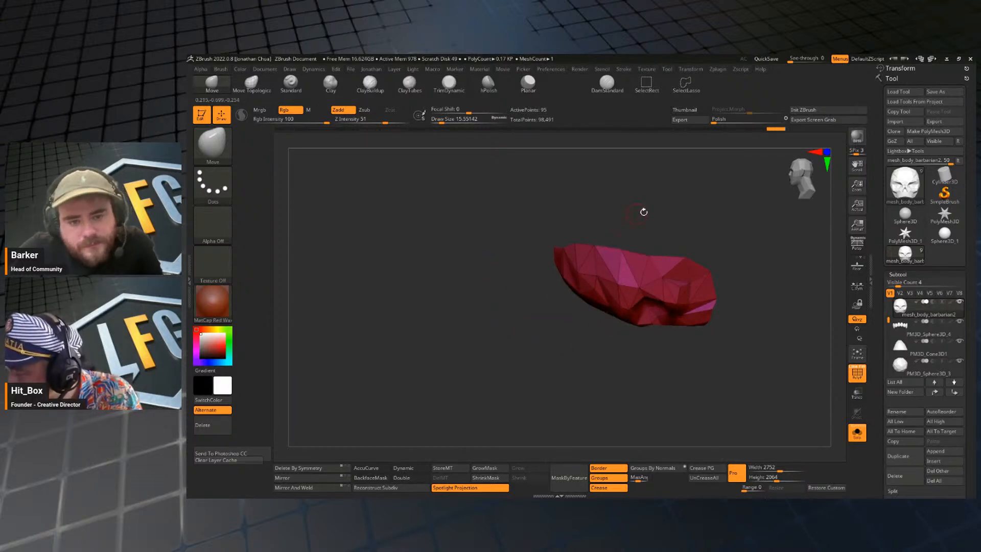
{"action": "key", "text": "s"}
{"action": "mouse_move", "coordinate": [705, 242]}
{"action": "left_mouse_down"}
{"action": "mouse_move", "coordinate": [738, 328]}
{"action": "mouse_move", "coordinate": [755, 323]}
{"action": "mouse_move", "coordinate": [722, 382]}
{"action": "mouse_move", "coordinate": [755, 415]}
{"action": "mouse_move", "coordinate": [690, 417]}
{"action": "mouse_move", "coordinate": [727, 416]}
{"action": "mouse_move", "coordinate": [698, 412]}
{"action": "left_mouse_up"}
{"action": "left_click", "coordinate": [858, 433]}
{"action": "key", "text": "shift+f"}
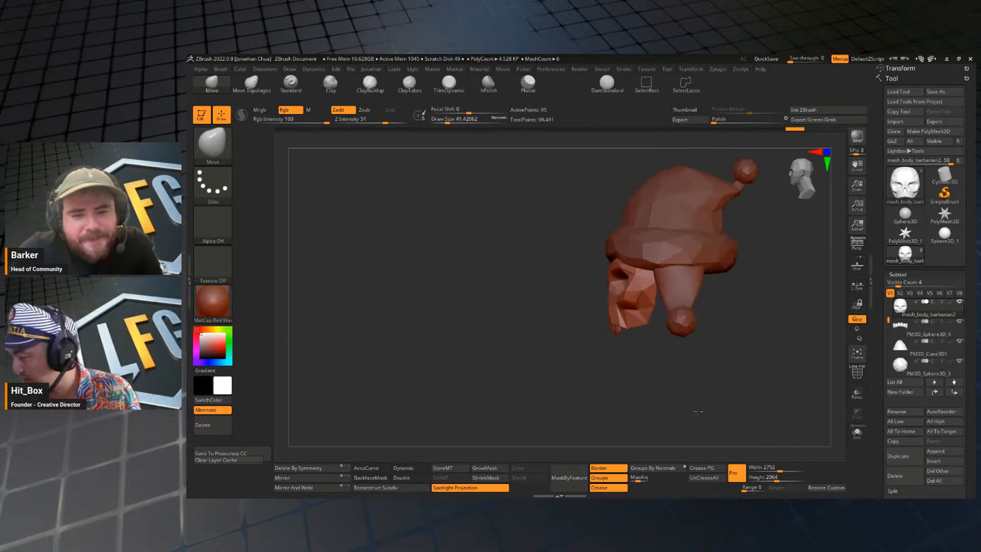
Select the hat's hanging side flaps, view them in isolation, and bring back the whole model for comparison.
{"action": "left_click_drag", "start_coordinate": [728, 286], "coordinate": [731, 322], "text": "alt"}
{"action": "left_click", "coordinate": [699, 292], "text": "alt"}
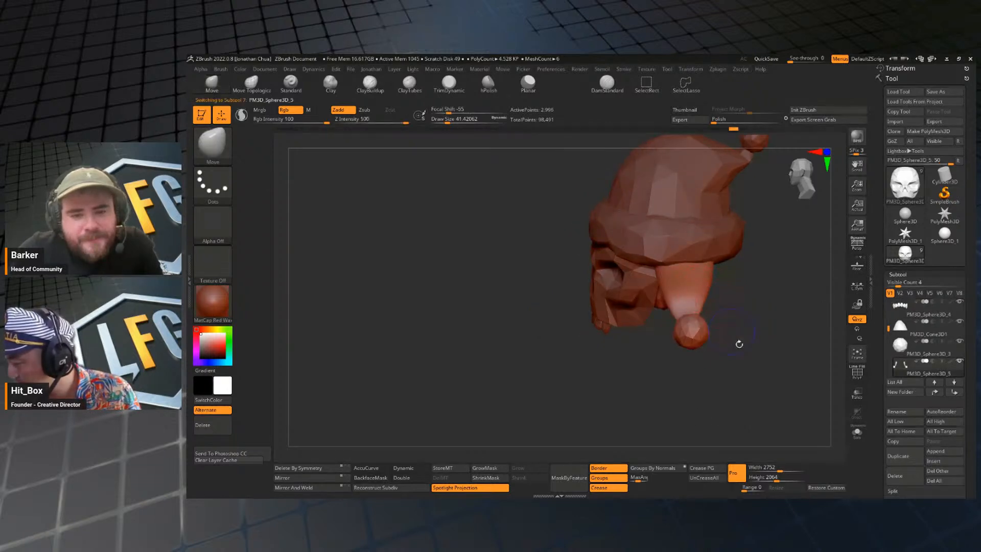
{"action": "left_click", "coordinate": [857, 431]}
{"action": "mouse_move", "coordinate": [733, 409]}
{"action": "left_mouse_down"}
{"action": "mouse_move", "coordinate": [754, 400]}
{"action": "mouse_move", "coordinate": [759, 379]}
{"action": "left_mouse_up"}
{"action": "left_click_drag", "start_coordinate": [759, 379], "coordinate": [764, 354]}
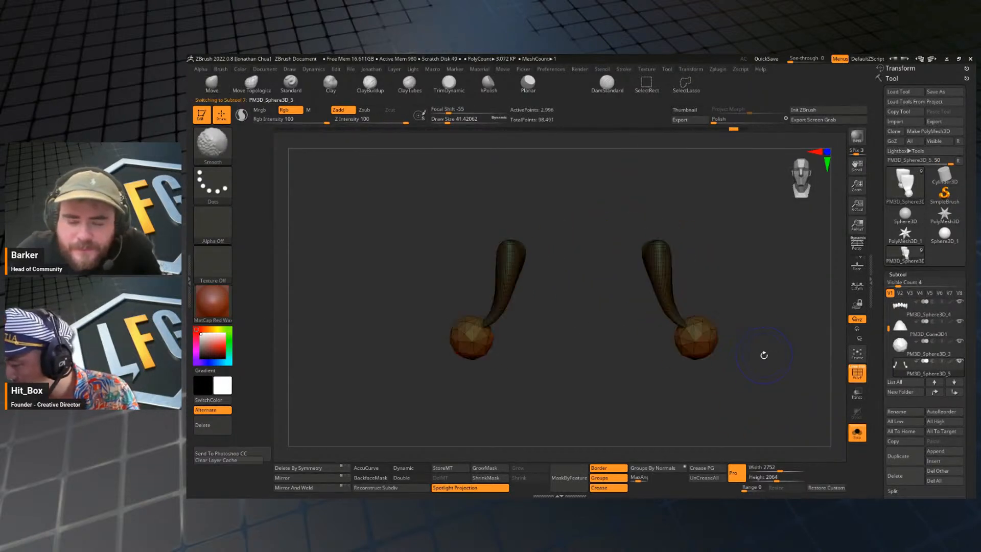
{"action": "left_click", "coordinate": [857, 433]}
{"action": "left_click_drag", "start_coordinate": [776, 404], "coordinate": [773, 367], "text": "alt"}
{"action": "left_click_drag", "start_coordinate": [773, 366], "coordinate": [679, 352], "text": "alt"}
{"action": "left_click_drag", "start_coordinate": [680, 352], "coordinate": [723, 348]}
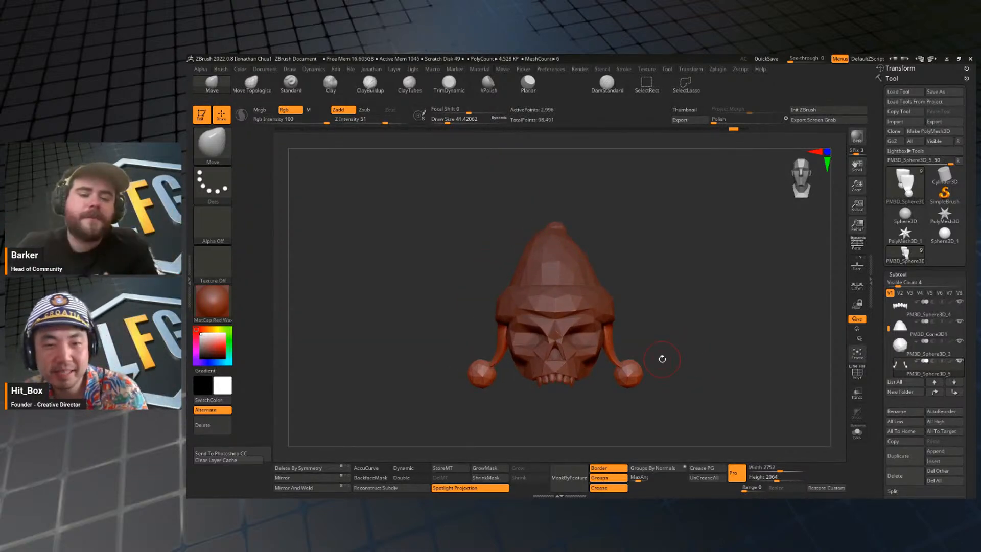
Select the hat cone and examine the faceted hat and head from the front and side.
{"action": "left_click_drag", "start_coordinate": [722, 352], "coordinate": [688, 285]}
{"action": "left_click", "coordinate": [636, 298], "text": "alt"}
{"action": "left_click", "coordinate": [595, 243], "text": "alt"}
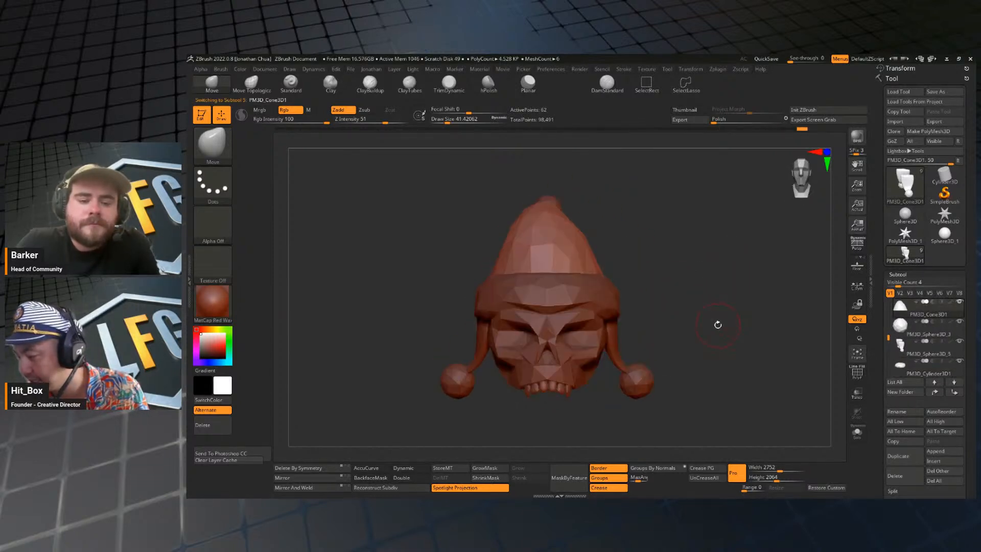
{"action": "mouse_move", "coordinate": [725, 313]}
{"action": "left_mouse_down"}
{"action": "mouse_move", "coordinate": [714, 335]}
{"action": "mouse_move", "coordinate": [698, 313]}
{"action": "mouse_move", "coordinate": [710, 349]}
{"action": "left_mouse_up"}
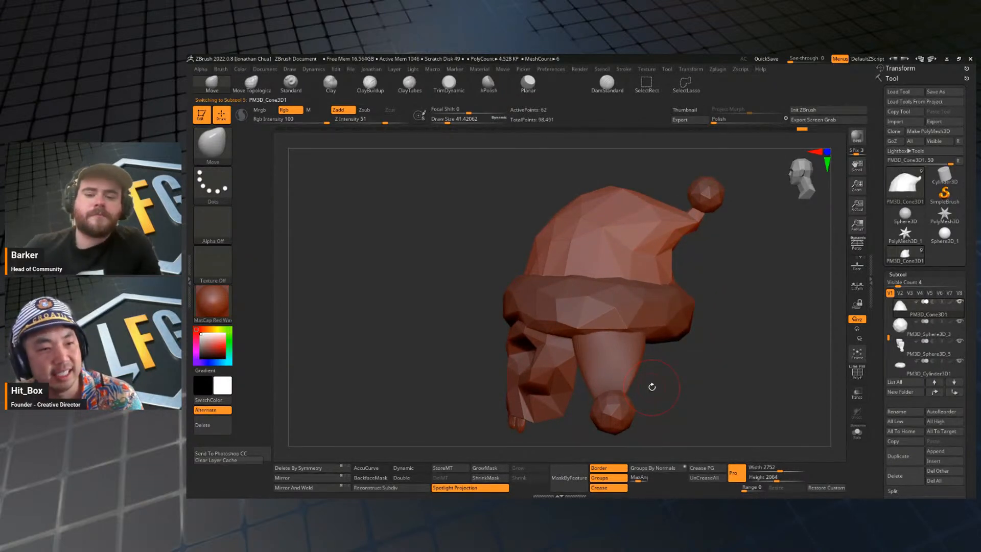
{"action": "left_click_drag", "start_coordinate": [728, 369], "coordinate": [647, 269]}
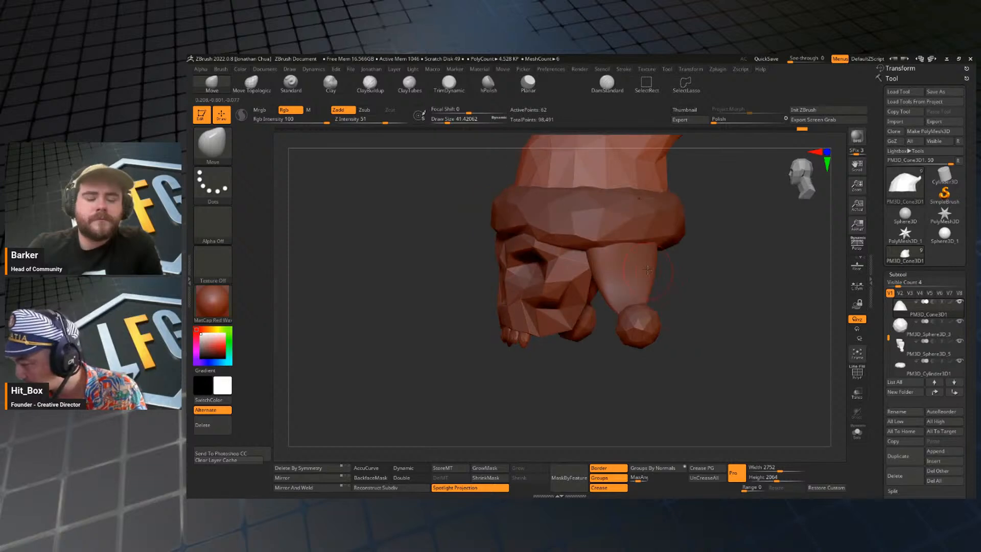
Select the hat's hanging side flaps, pre-process them, and decimate them at 50%.
{"action": "left_click", "coordinate": [647, 269], "text": "alt"}
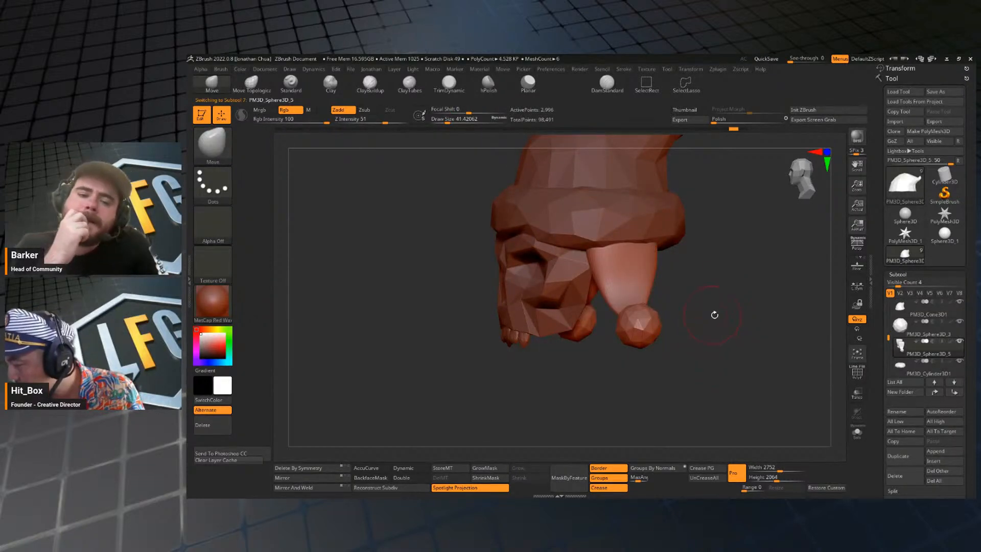
{"action": "left_click_drag", "start_coordinate": [715, 314], "coordinate": [718, 322]}
{"action": "key", "text": "1"}
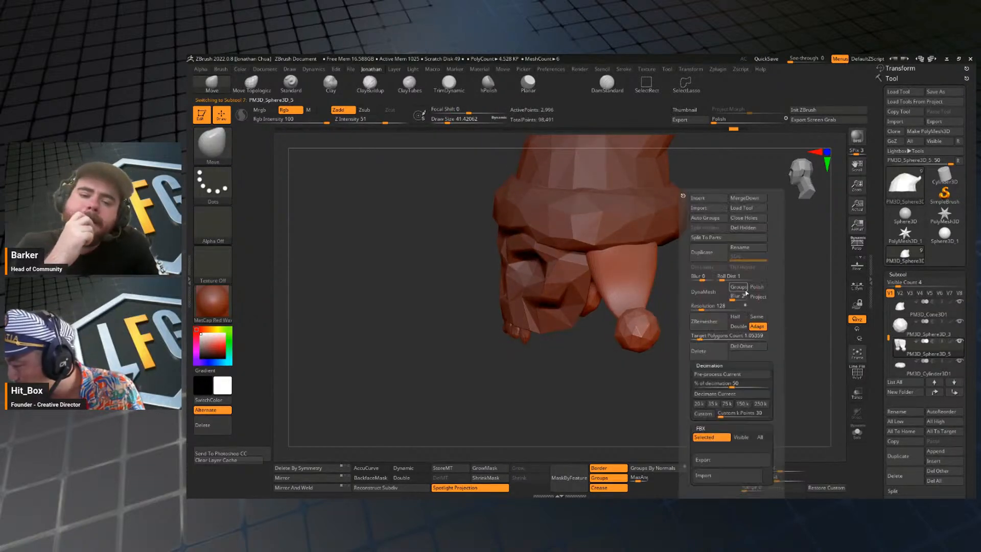
{"action": "left_click", "coordinate": [727, 375]}
{"action": "key", "text": "1"}
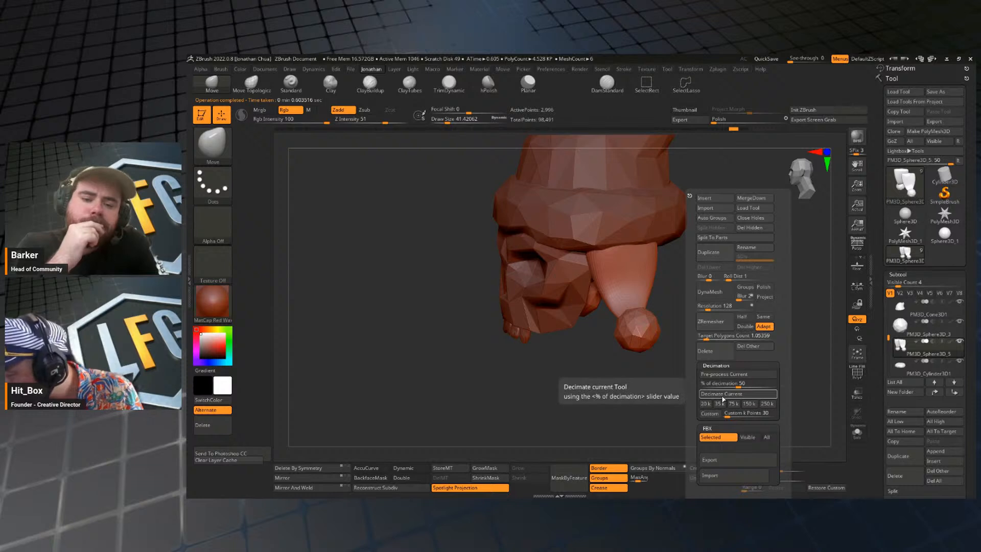
{"action": "left_click", "coordinate": [721, 396]}
{"action": "key", "text": "1"}
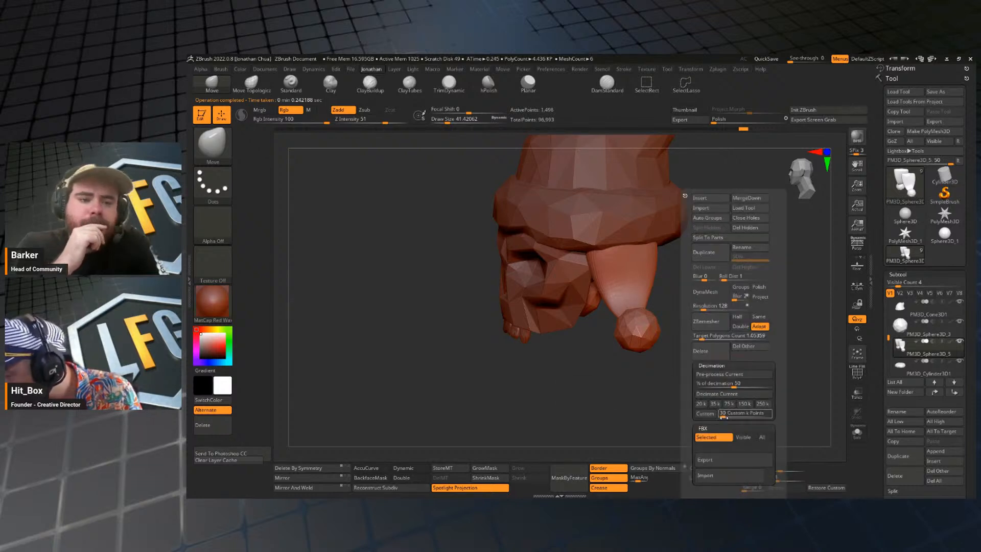
Set the decimation to 10%, try it on the side flaps, and undo that decimation.
{"action": "left_click", "coordinate": [722, 384]}
{"action": "type", "text": "10"}
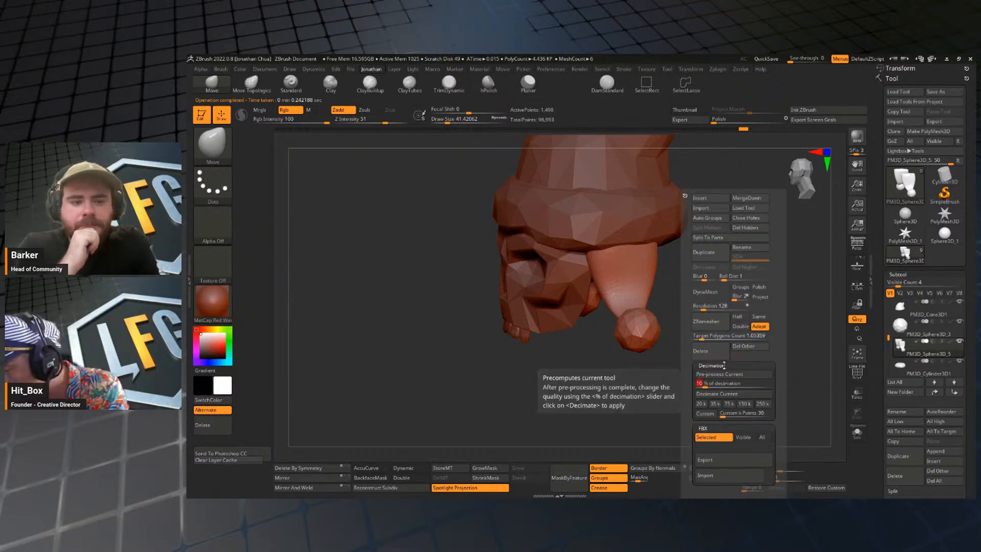
{"action": "left_click", "coordinate": [724, 394]}
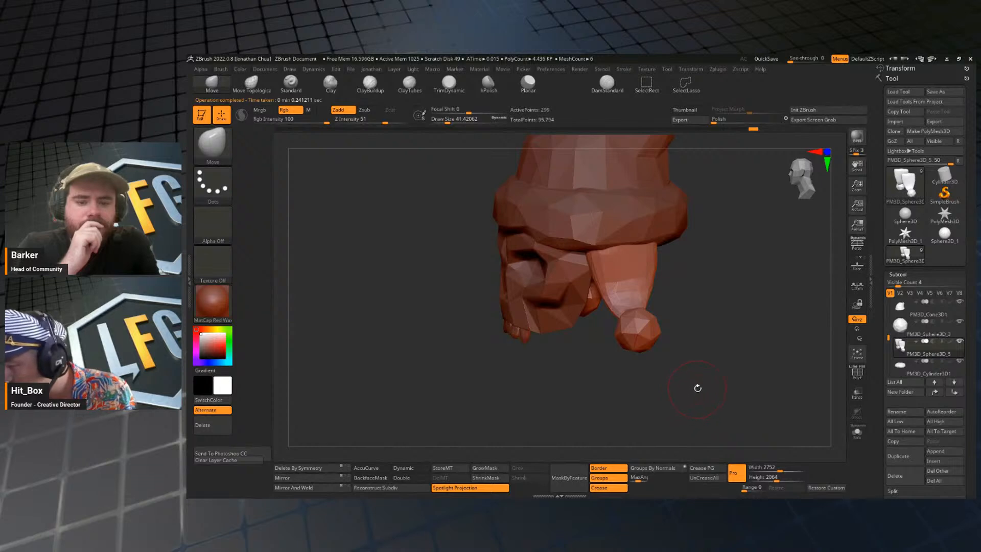
{"action": "mouse_move", "coordinate": [697, 388]}
{"action": "left_mouse_down"}
{"action": "mouse_move", "coordinate": [746, 345]}
{"action": "mouse_move", "coordinate": [714, 389]}
{"action": "mouse_move", "coordinate": [726, 389]}
{"action": "left_mouse_up"}
{"action": "key", "text": "ctrl+z"}
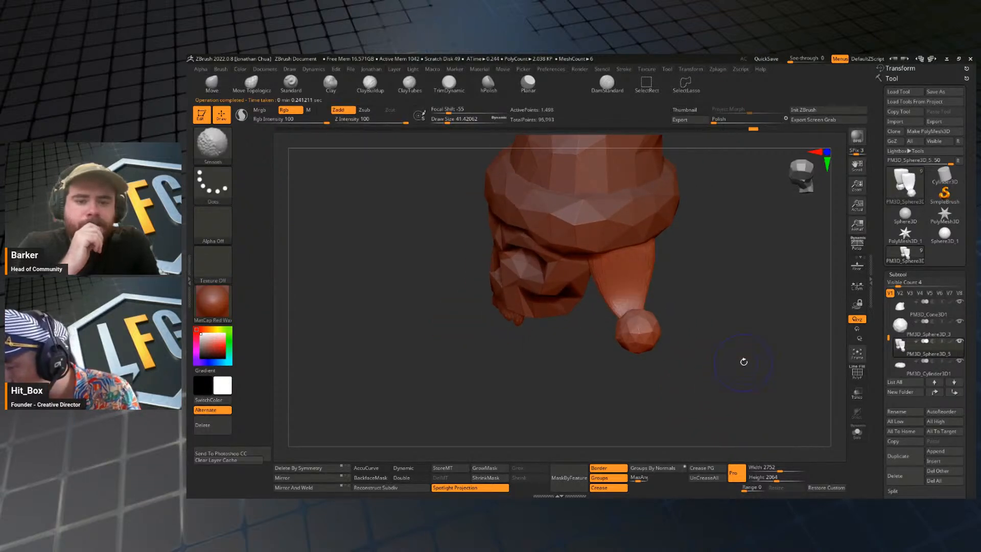
Show the wireframe on the side flaps and auto-group their separate parts.
{"action": "key", "text": "shift+f"}
{"action": "key", "text": "space"}
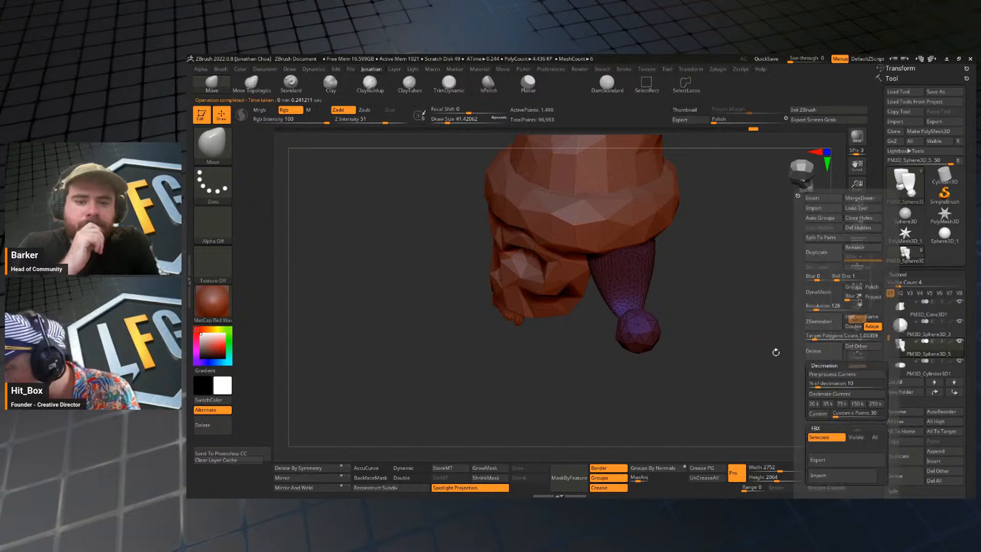
{"action": "key", "text": "space"}
{"action": "left_click", "coordinate": [787, 219]}
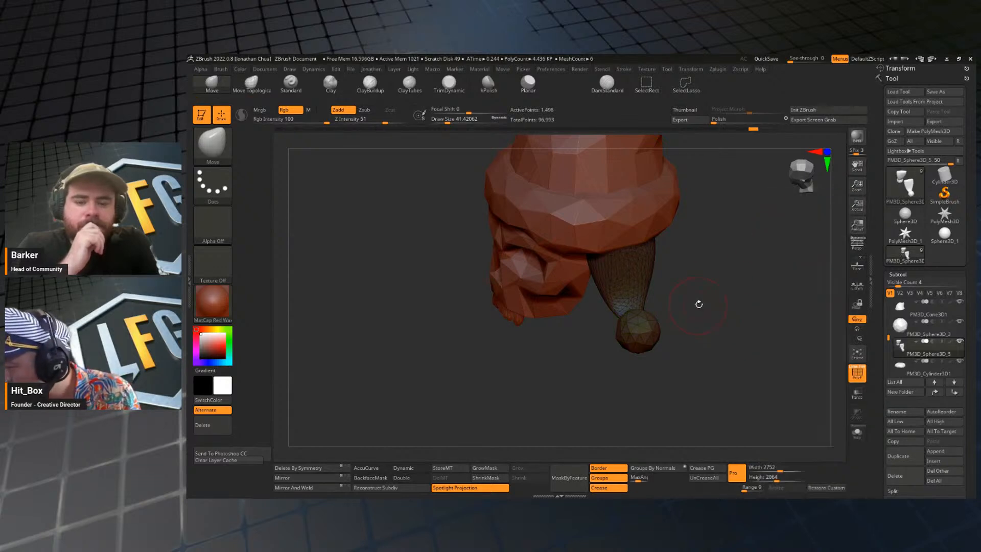
Isolate one hanging flap without its pompom and split the hidden flap and pompoms into a separate subtool.
{"action": "mouse_move", "coordinate": [698, 304]}
{"action": "left_mouse_down"}
{"action": "mouse_move", "coordinate": [737, 291]}
{"action": "mouse_move", "coordinate": [739, 317]}
{"action": "left_mouse_up"}
{"action": "left_click", "coordinate": [673, 302], "text": "ctrl+shift"}
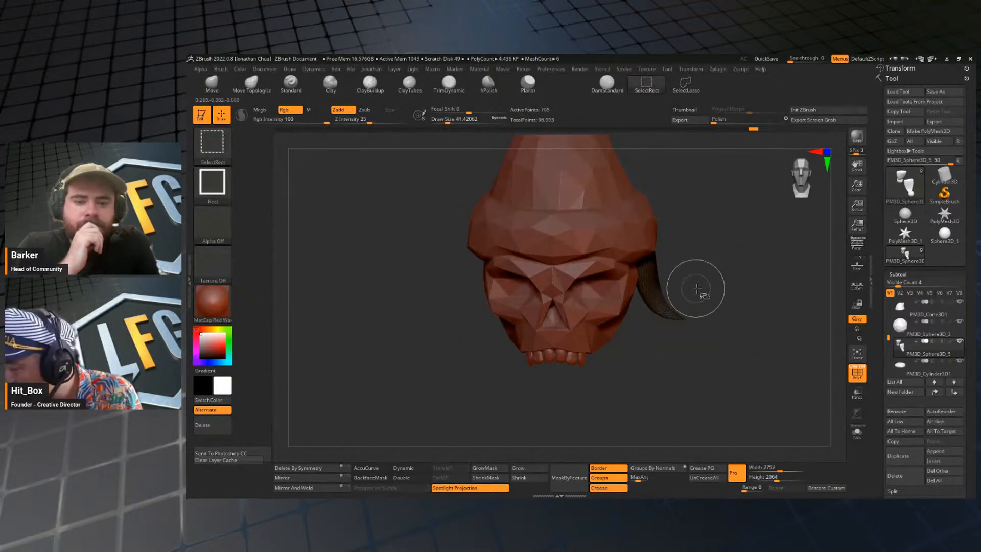
{"action": "left_click", "coordinate": [786, 386], "text": "ctrl+shift"}
{"action": "left_click", "coordinate": [857, 431]}
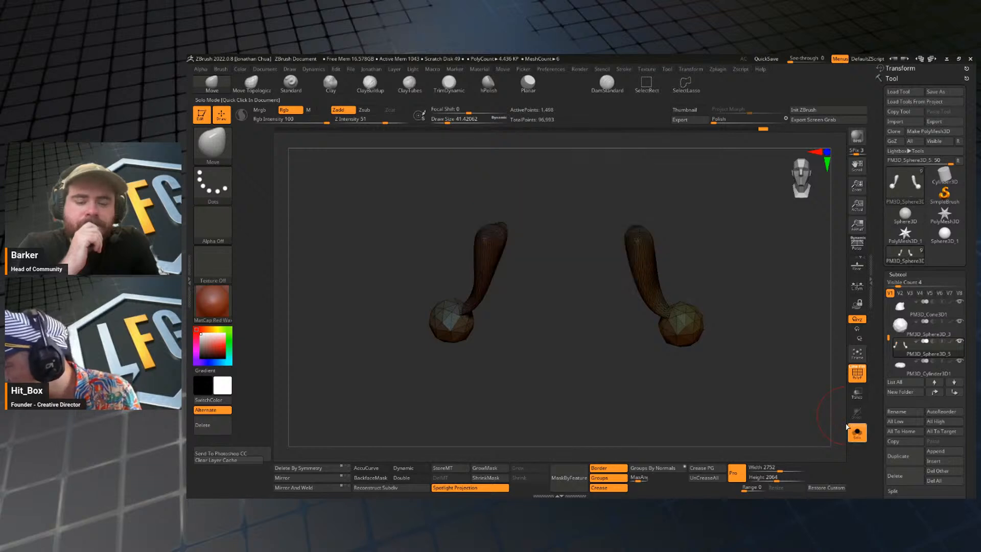
{"action": "left_click", "coordinate": [664, 266], "text": "ctrl+shift"}
{"action": "left_click_drag", "start_coordinate": [699, 287], "coordinate": [754, 286], "text": "ctrl+shift"}
{"action": "key", "text": "j"}
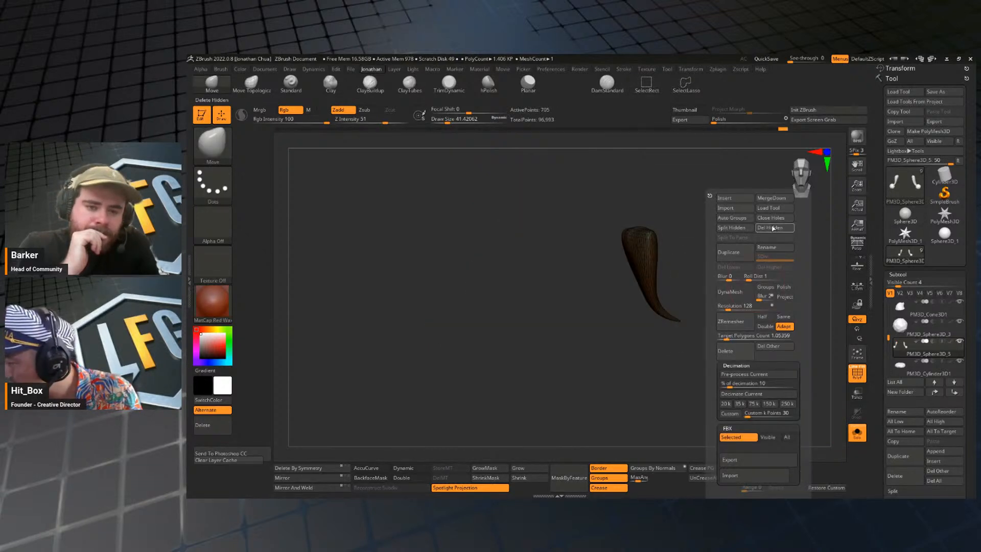
{"action": "left_click", "coordinate": [731, 227]}
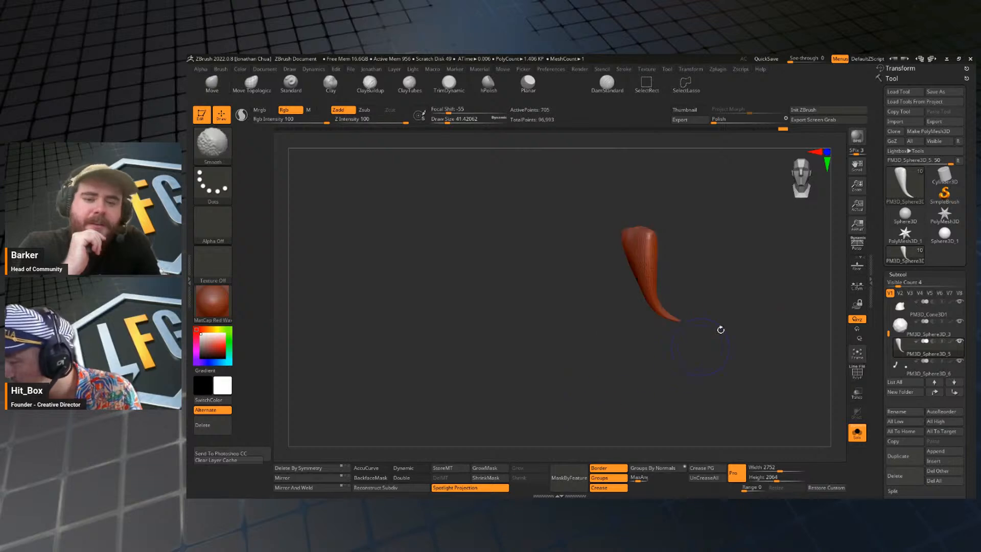
Bring back the whole model without wireframe, then pre-process and decimate the separated flap at 10%.
{"action": "left_click_drag", "start_coordinate": [720, 330], "coordinate": [659, 332]}
{"action": "left_click_drag", "start_coordinate": [759, 350], "coordinate": [756, 380], "text": "alt"}
{"action": "left_click", "coordinate": [857, 433]}
{"action": "key", "text": "j"}
{"action": "key", "text": "j"}
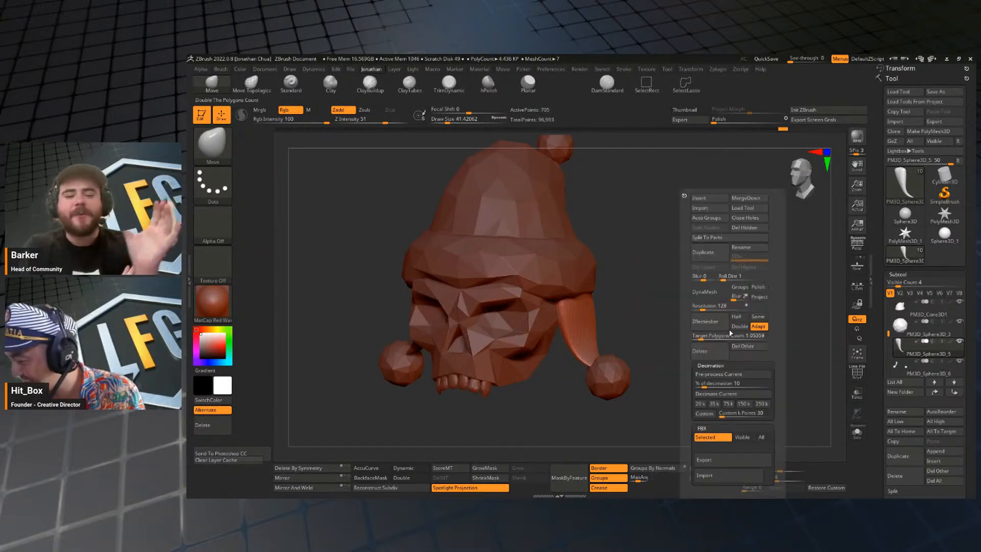
{"action": "left_click_drag", "start_coordinate": [647, 394], "coordinate": [707, 327], "text": "alt"}
{"action": "mouse_move", "coordinate": [707, 306]}
{"action": "left_mouse_down", "text": "alt"}
{"action": "mouse_move", "coordinate": [690, 325]}
{"action": "mouse_move", "coordinate": [694, 307]}
{"action": "left_mouse_up", "text": "alt"}
{"action": "key", "text": "j"}
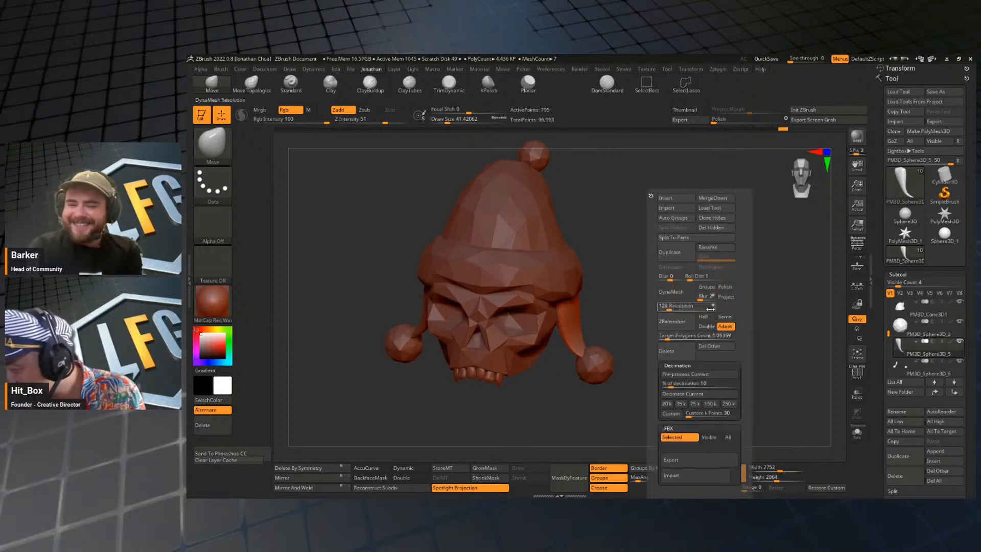
{"action": "left_click", "coordinate": [703, 377]}
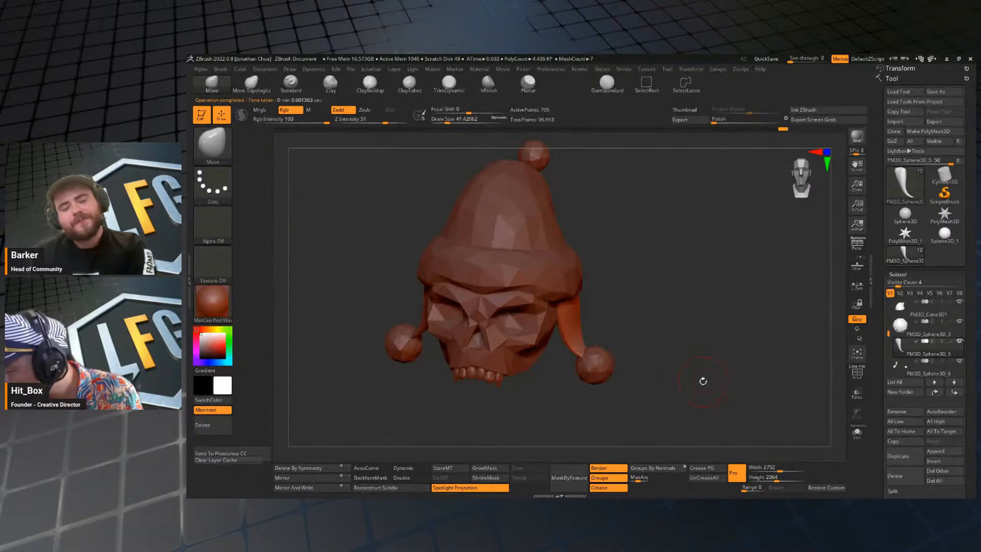
{"action": "left_click", "coordinate": [702, 394]}
{"action": "left_click_drag", "start_coordinate": [700, 396], "coordinate": [723, 389]}
Decimate the separated flap further at 50%.
{"action": "key", "text": "j"}
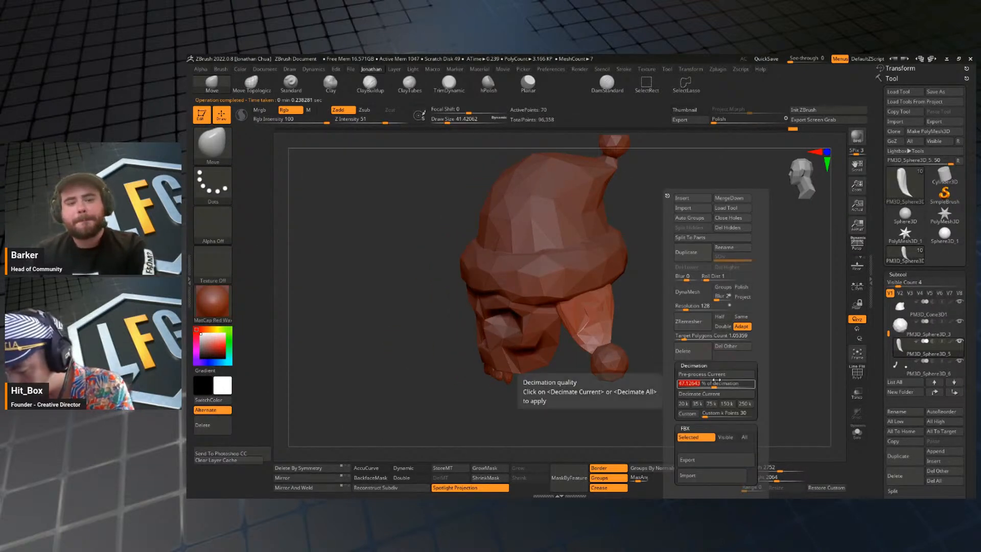
{"action": "left_click", "coordinate": [698, 393]}
{"action": "mouse_move", "coordinate": [697, 391]}
{"action": "left_mouse_down"}
{"action": "mouse_move", "coordinate": [729, 341]}
{"action": "mouse_move", "coordinate": [746, 271]}
{"action": "mouse_move", "coordinate": [723, 278]}
{"action": "mouse_move", "coordinate": [701, 382]}
{"action": "mouse_move", "coordinate": [732, 362]}
{"action": "mouse_move", "coordinate": [716, 361]}
{"action": "mouse_move", "coordinate": [716, 381]}
{"action": "left_mouse_up"}
Show the flap alone with its wireframe, set the brush size to about 29, and examine its facets.
{"action": "key", "text": "shift+f"}
{"action": "key", "text": "shift+f"}
{"action": "key", "text": "shift+f"}
{"action": "left_click", "coordinate": [856, 433]}
{"action": "key", "text": "s"}
{"action": "left_click_drag", "start_coordinate": [621, 325], "coordinate": [614, 327]}
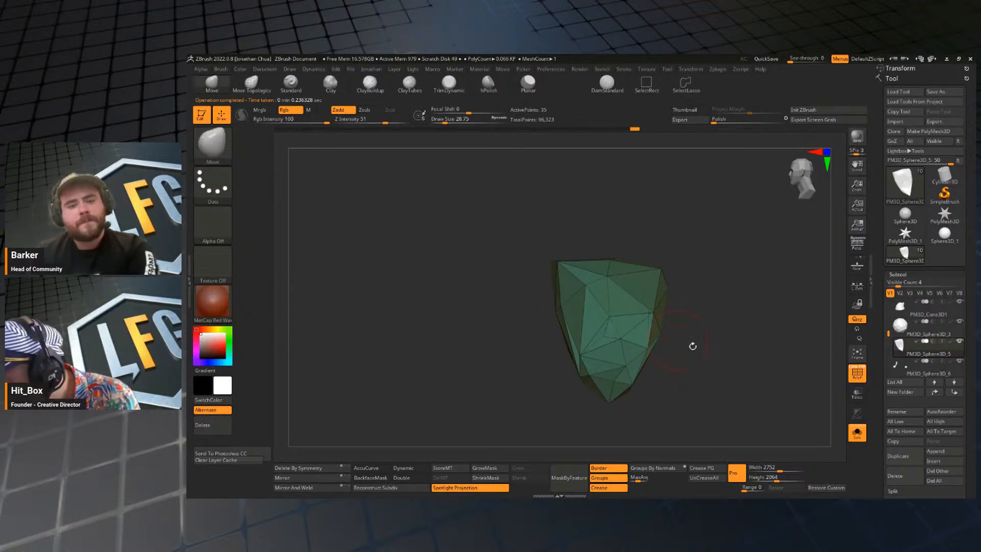
{"action": "mouse_move", "coordinate": [691, 343]}
{"action": "left_mouse_down"}
{"action": "mouse_move", "coordinate": [670, 344]}
{"action": "mouse_move", "coordinate": [702, 373]}
{"action": "mouse_move", "coordinate": [761, 344]}
{"action": "mouse_move", "coordinate": [788, 357]}
{"action": "mouse_move", "coordinate": [788, 337]}
{"action": "mouse_move", "coordinate": [776, 341]}
{"action": "left_mouse_up"}
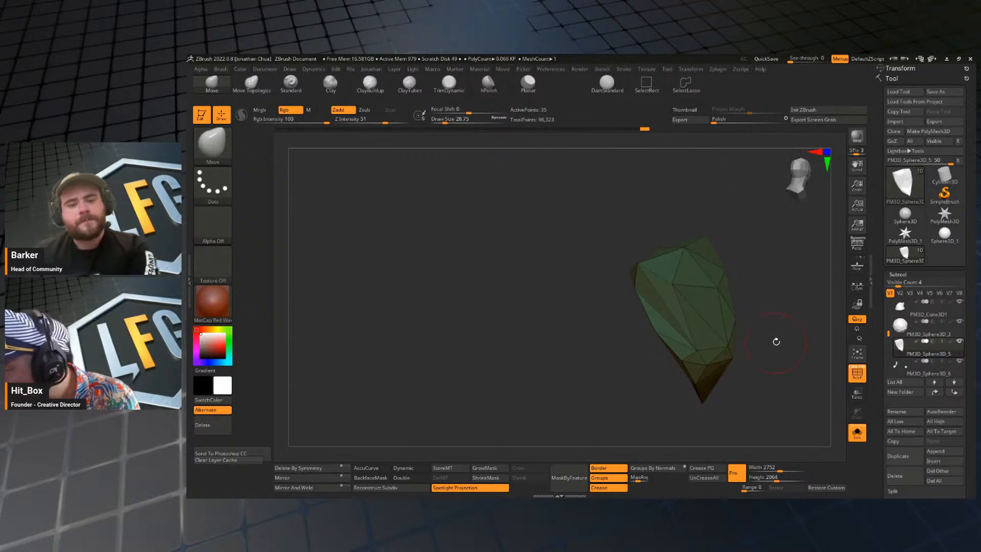
Try pre-processing and decimating the flap once more at 50%, compare it on the whole model, and undo it.
{"action": "key", "text": "space"}
{"action": "left_click", "coordinate": [770, 374]}
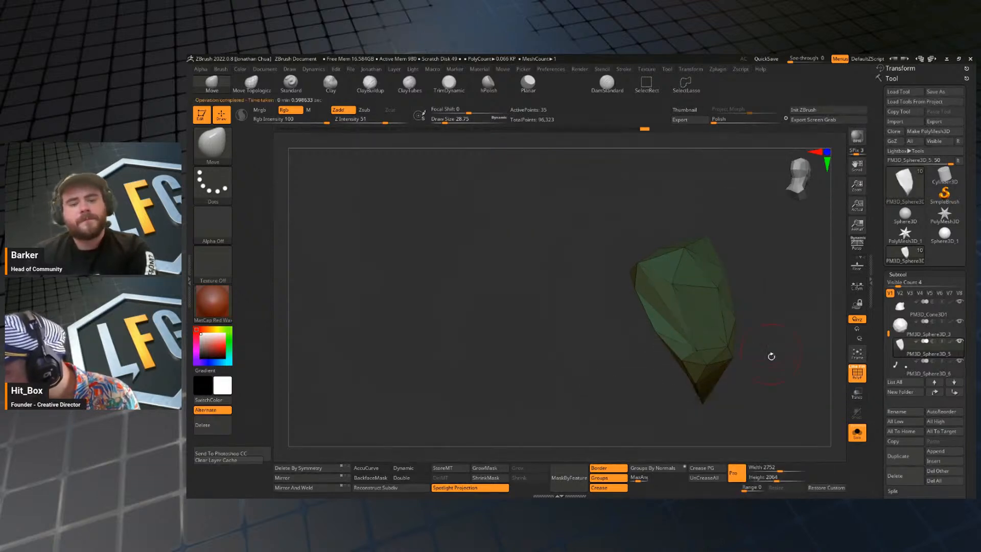
{"action": "key", "text": "space"}
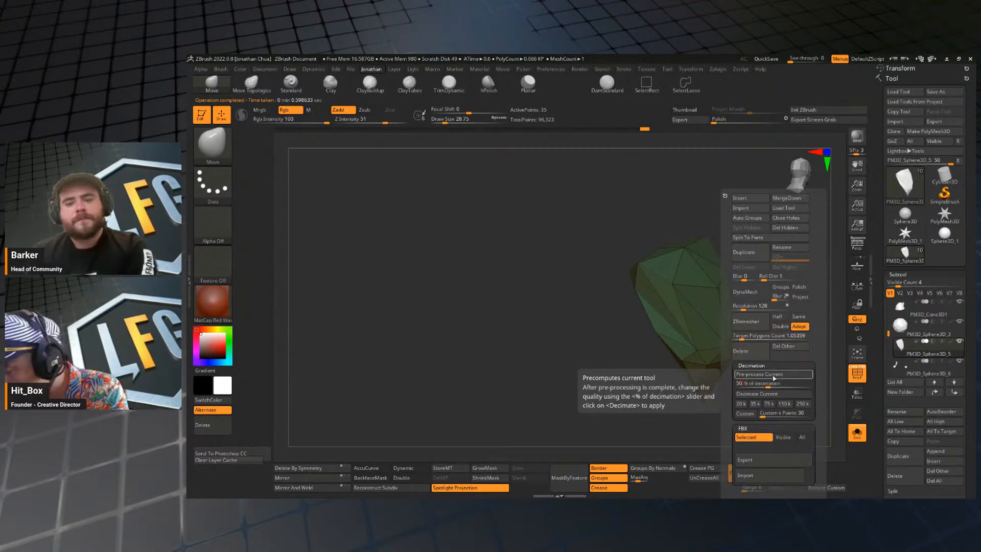
{"action": "left_click", "coordinate": [766, 393]}
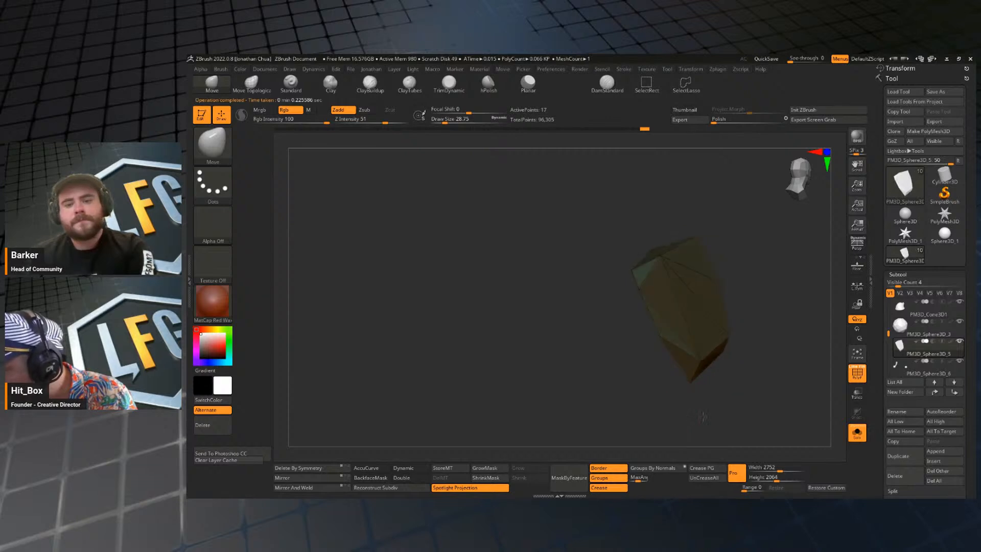
{"action": "left_click_drag", "start_coordinate": [704, 414], "coordinate": [755, 387]}
{"action": "left_click", "coordinate": [857, 432]}
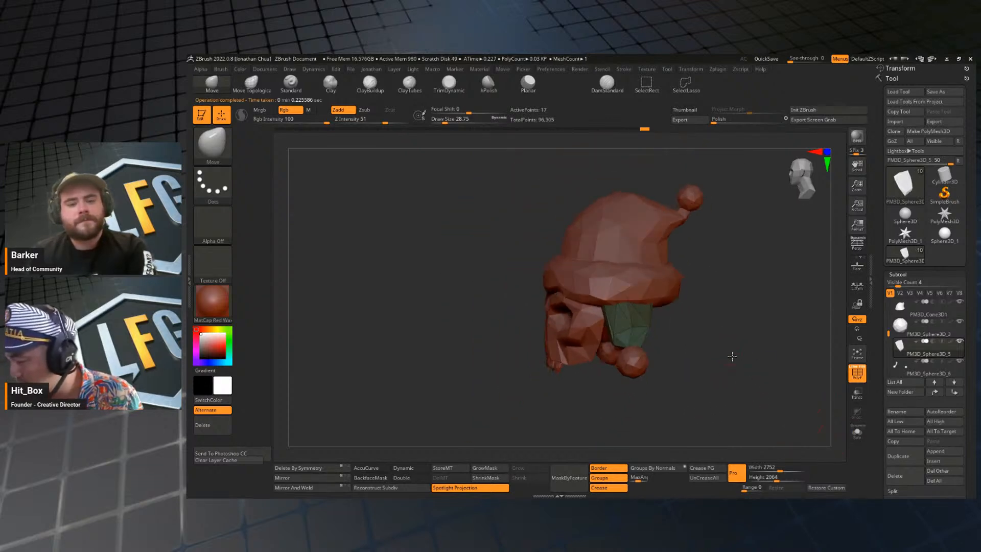
{"action": "left_click_drag", "start_coordinate": [762, 343], "coordinate": [754, 395]}
{"action": "key", "text": "ctrl+z"}
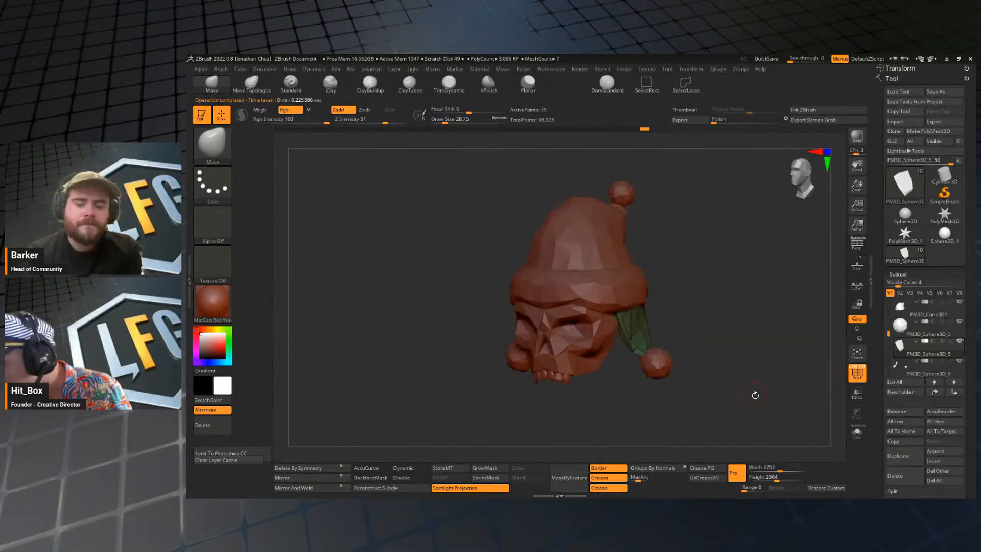
Select the pompom at the hat's tip, view it in isolation, and bring back the whole model.
{"action": "left_click", "coordinate": [903, 333]}
{"action": "left_click_drag", "start_coordinate": [852, 414], "coordinate": [842, 424]}
{"action": "left_click", "coordinate": [859, 433]}
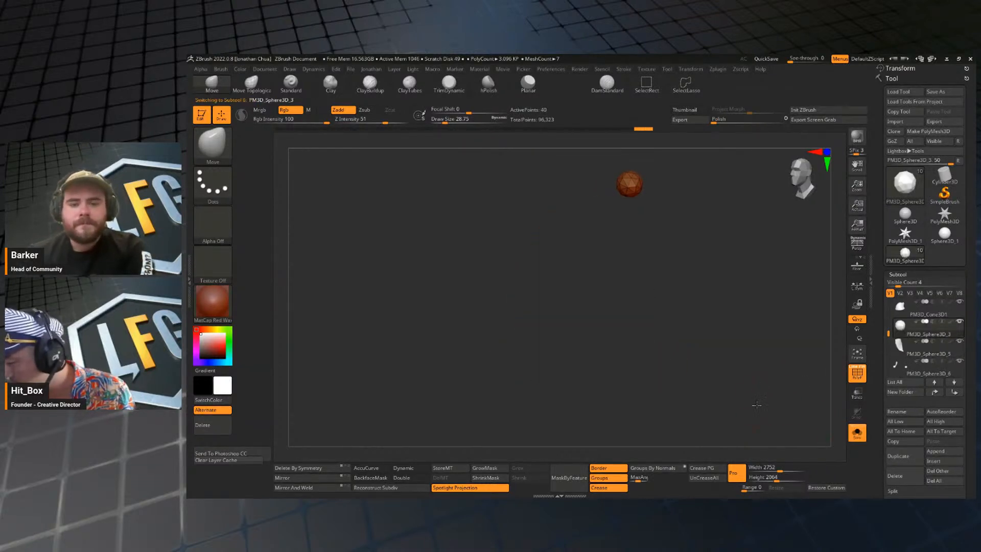
{"action": "left_click_drag", "start_coordinate": [755, 404], "coordinate": [835, 424], "text": "alt"}
{"action": "left_click", "coordinate": [855, 437]}
{"action": "left_click_drag", "start_coordinate": [781, 404], "coordinate": [803, 390], "text": "alt"}
{"action": "left_click", "coordinate": [900, 348]}
{"action": "left_click", "coordinate": [901, 332]}
Select the subtool holding the other flap and both side pompoms, isolate it, and auto-group its parts.
{"action": "left_click", "coordinate": [566, 349], "text": "alt"}
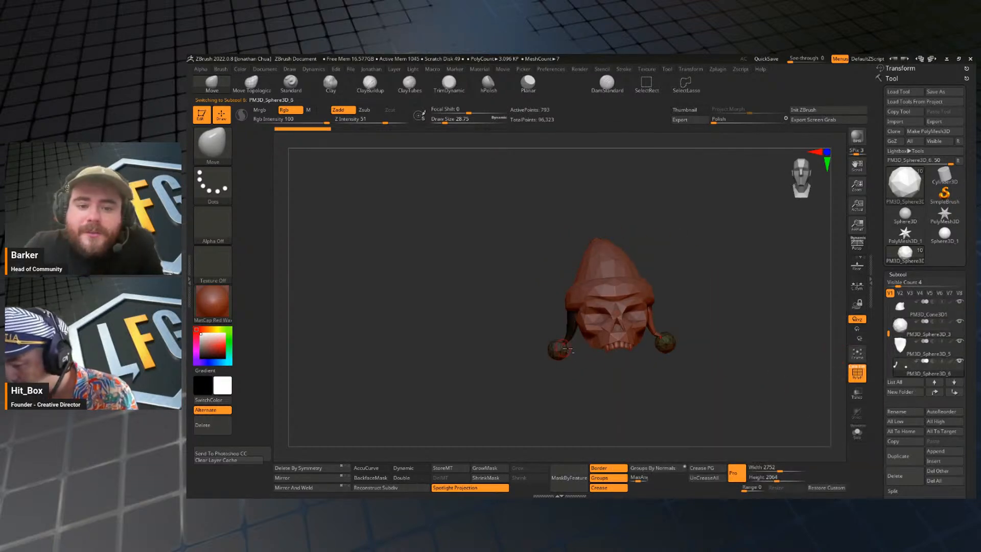
{"action": "left_click", "coordinate": [856, 432]}
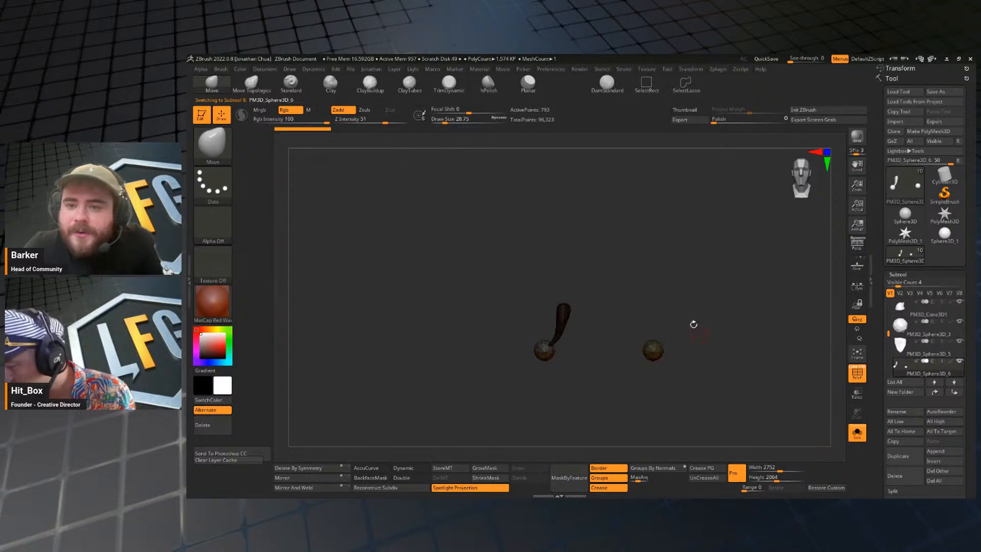
{"action": "left_click_drag", "start_coordinate": [695, 309], "coordinate": [611, 402], "text": "ctrl+shift"}
{"action": "left_click", "coordinate": [715, 383], "text": "ctrl+shift"}
{"action": "key", "text": "space"}
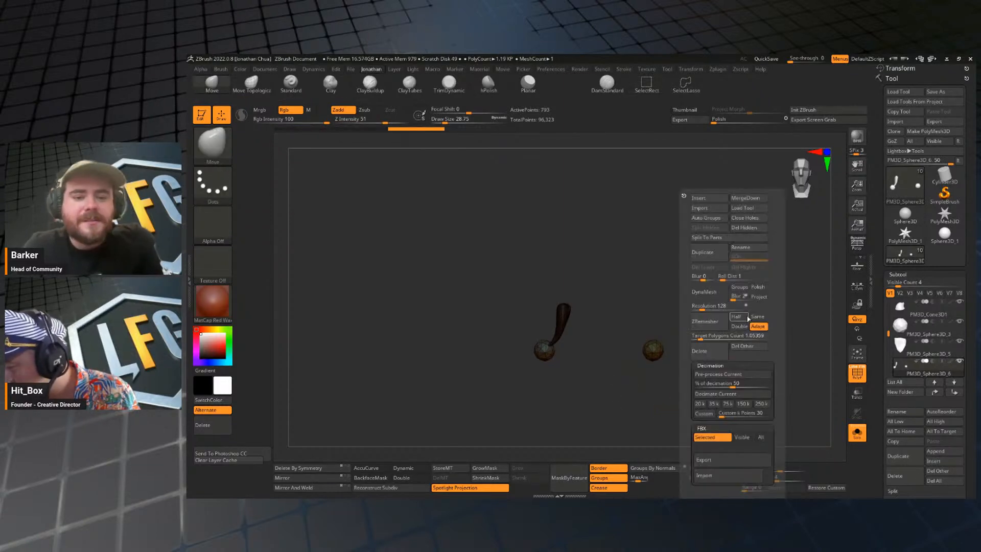
{"action": "left_click", "coordinate": [711, 218]}
{"action": "left_click_drag", "start_coordinate": [702, 298], "coordinate": [644, 392], "text": "ctrl+shift"}
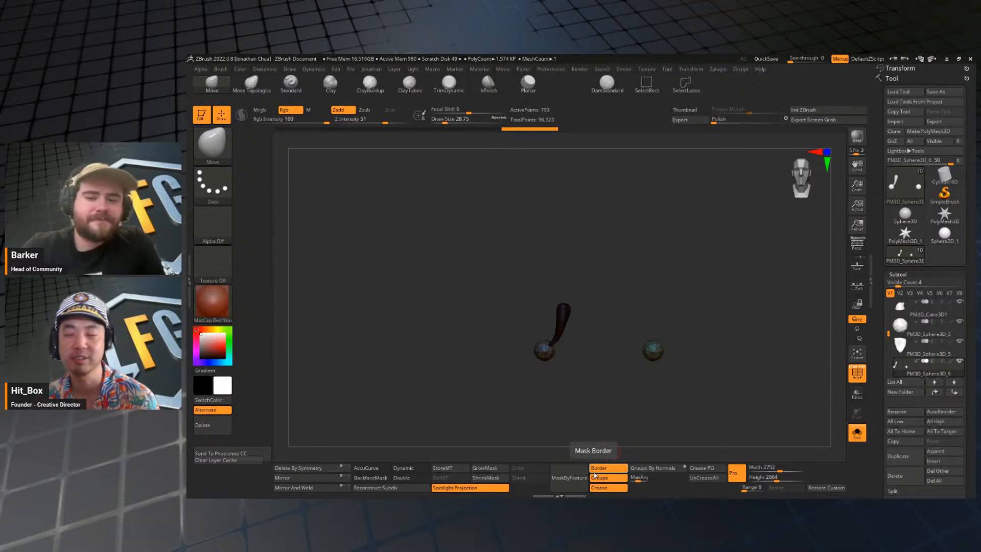
Regenerate the polygroups of the isolated flap and side pompoms, keeping the wireframe shown.
{"action": "left_click_drag", "start_coordinate": [750, 382], "coordinate": [727, 420]}
{"action": "left_click", "coordinate": [858, 435]}
{"action": "left_click", "coordinate": [859, 434]}
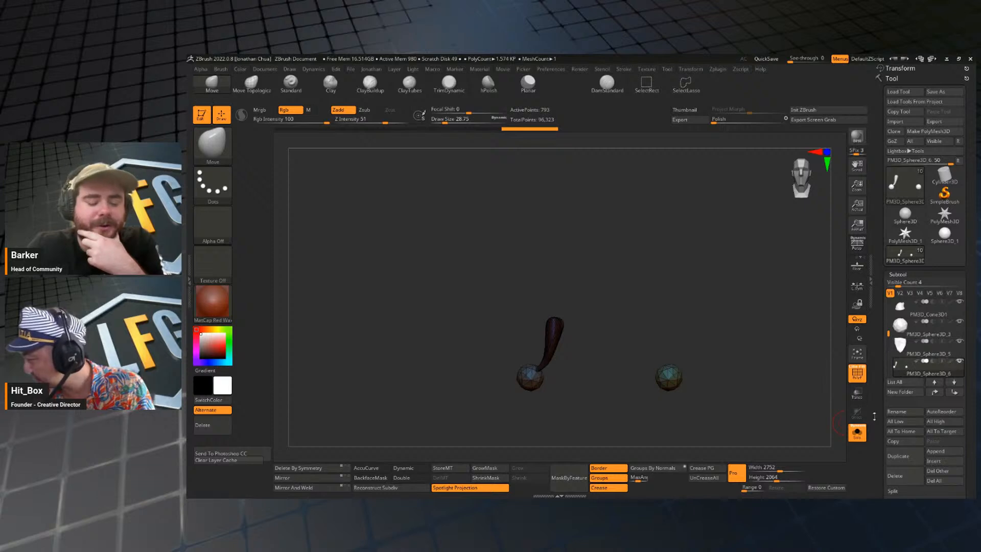
{"action": "left_click_drag", "start_coordinate": [713, 337], "coordinate": [503, 406], "text": "ctrl+shift"}
{"action": "left_click", "coordinate": [740, 398], "text": "ctrl+shift"}
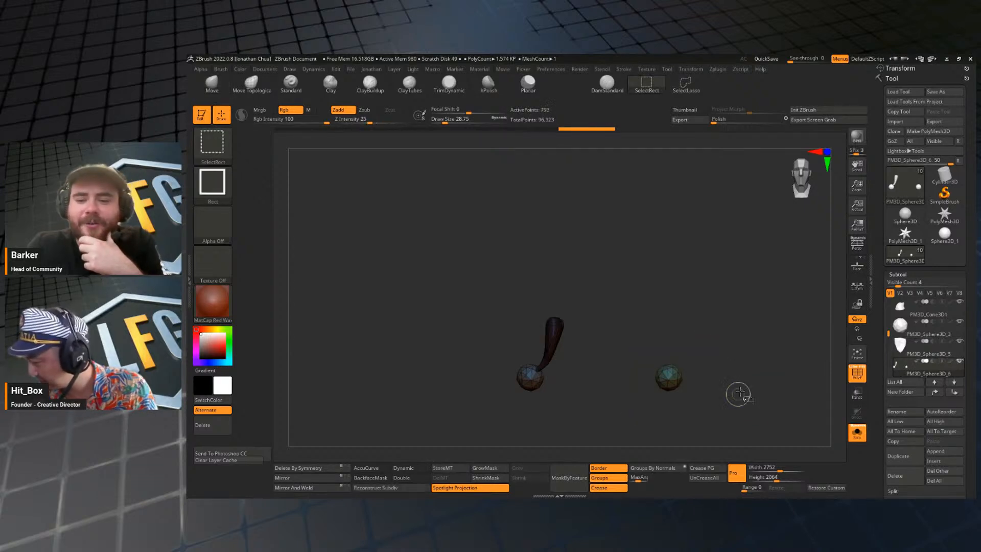
{"action": "key", "text": "j"}
{"action": "key", "text": "shift+f"}
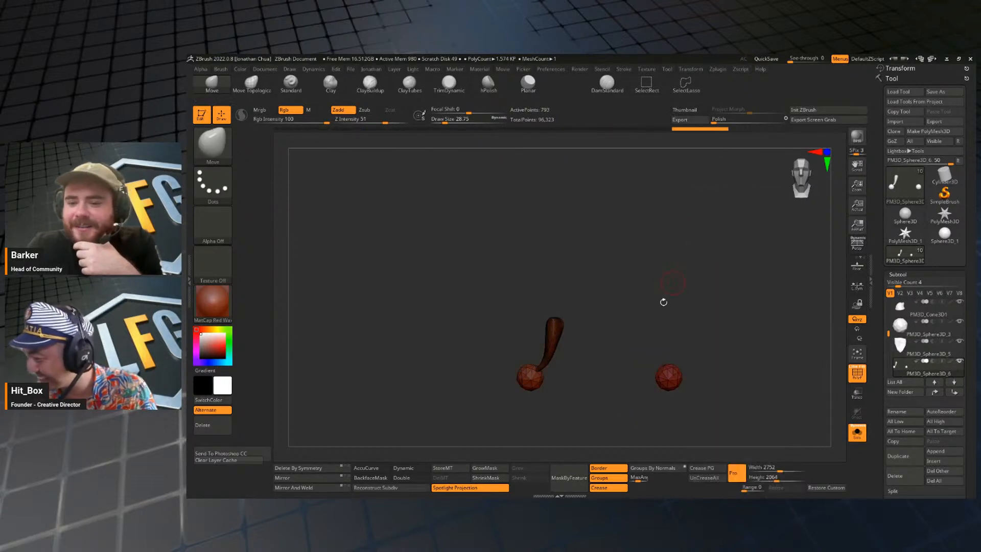
{"action": "key", "text": "shift+f"}
Try to isolate the side pompoms from the flap with a selection box, then show all parts again.
{"action": "left_click_drag", "start_coordinate": [726, 329], "coordinate": [506, 409], "text": "ctrl+shift"}
{"action": "left_click_drag", "start_coordinate": [735, 399], "coordinate": [748, 416], "text": "alt"}
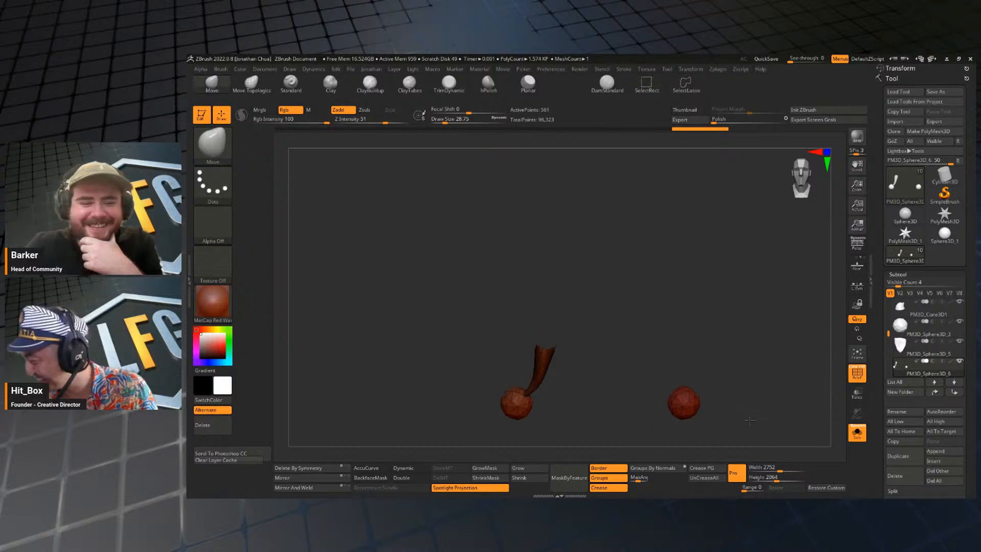
{"action": "mouse_move", "coordinate": [750, 380]}
{"action": "left_mouse_down", "text": "ctrl+shift"}
{"action": "mouse_move", "coordinate": [755, 387]}
{"action": "mouse_move", "coordinate": [708, 343]}
{"action": "left_mouse_up", "text": "ctrl+shift"}
{"action": "left_click", "coordinate": [755, 388], "text": "ctrl+shift"}
{"action": "mouse_move", "coordinate": [708, 344]}
{"action": "left_mouse_down"}
{"action": "mouse_move", "coordinate": [714, 363]}
{"action": "mouse_move", "coordinate": [711, 348]}
{"action": "left_mouse_up"}
{"action": "mouse_move", "coordinate": [711, 348]}
{"action": "left_mouse_down", "text": "alt"}
{"action": "mouse_move", "coordinate": [724, 356]}
{"action": "mouse_move", "coordinate": [715, 375]}
{"action": "mouse_move", "coordinate": [757, 383]}
{"action": "mouse_move", "coordinate": [730, 274]}
{"action": "left_mouse_up", "text": "alt"}
{"action": "mouse_move", "coordinate": [769, 391]}
{"action": "left_mouse_down"}
{"action": "mouse_move", "coordinate": [755, 415]}
{"action": "mouse_move", "coordinate": [804, 420]}
{"action": "mouse_move", "coordinate": [775, 381]}
{"action": "left_mouse_up"}
{"action": "left_click", "coordinate": [857, 432]}
{"action": "left_click", "coordinate": [857, 432]}
{"action": "left_click", "coordinate": [857, 432]}
{"action": "left_click", "coordinate": [856, 434]}
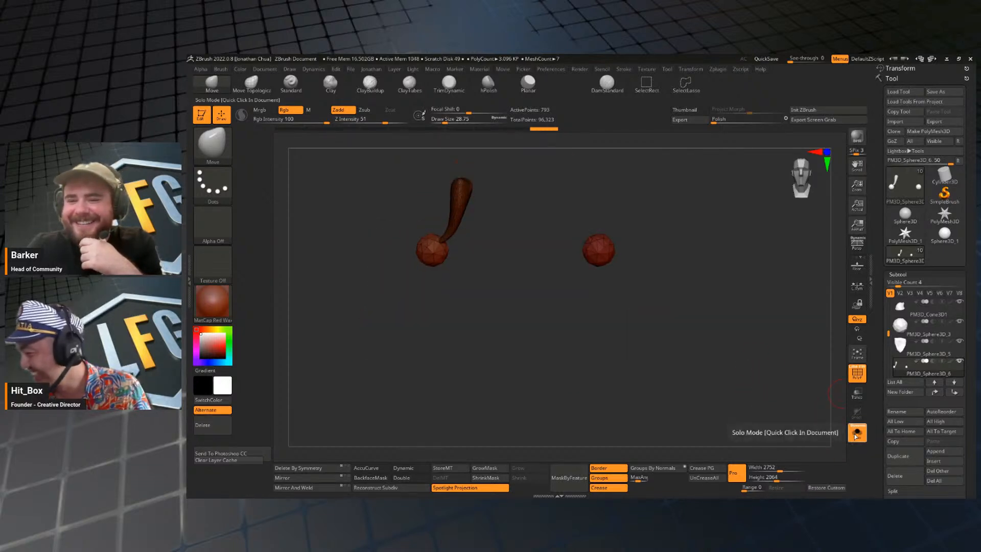
{"action": "left_click", "coordinate": [855, 436]}
{"action": "left_click", "coordinate": [855, 435]}
{"action": "left_click_drag", "start_coordinate": [700, 323], "coordinate": [704, 374], "text": "alt"}
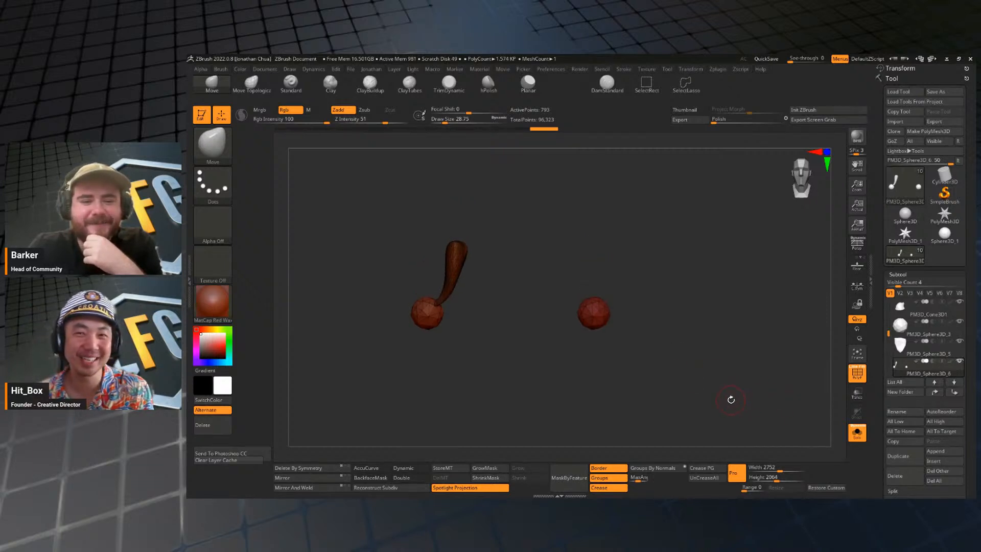
Bring back the whole model to examine the hat and side pompoms, and select the low-poly flap.
{"action": "left_click", "coordinate": [857, 433]}
{"action": "left_click_drag", "start_coordinate": [789, 409], "coordinate": [764, 367], "text": "alt"}
{"action": "left_click_drag", "start_coordinate": [724, 321], "coordinate": [734, 373], "text": "alt"}
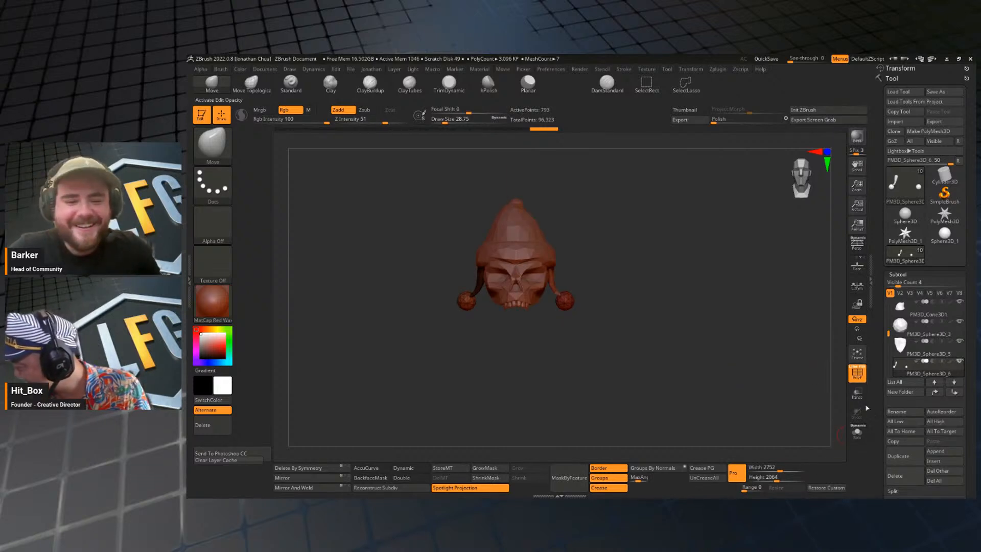
{"action": "left_click", "coordinate": [859, 426]}
{"action": "left_click_drag", "start_coordinate": [756, 367], "coordinate": [652, 351]}
{"action": "left_click", "coordinate": [584, 331], "text": "alt"}
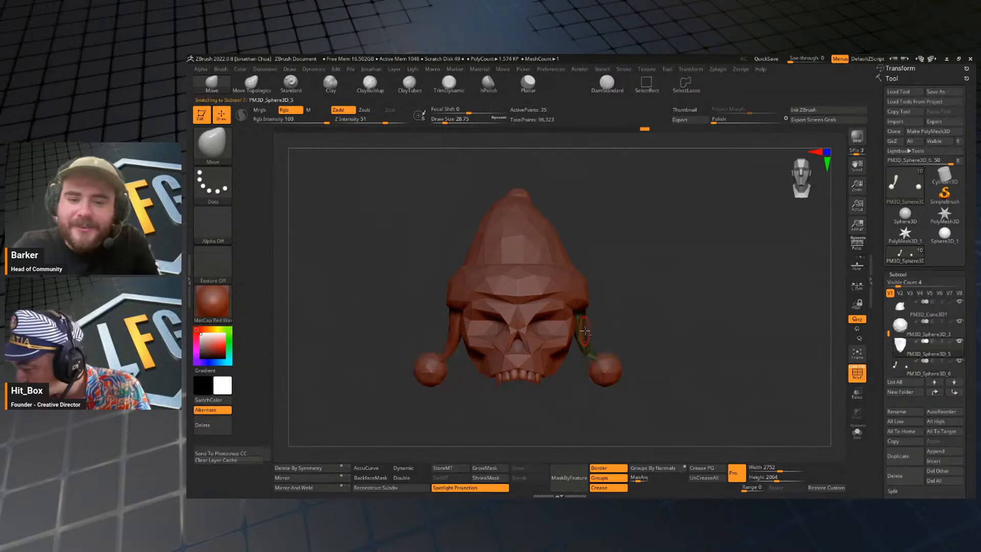
Isolate the subtool holding the other flap and both side pompoms, and split it into separate part subtools.
{"action": "left_click", "coordinate": [914, 370]}
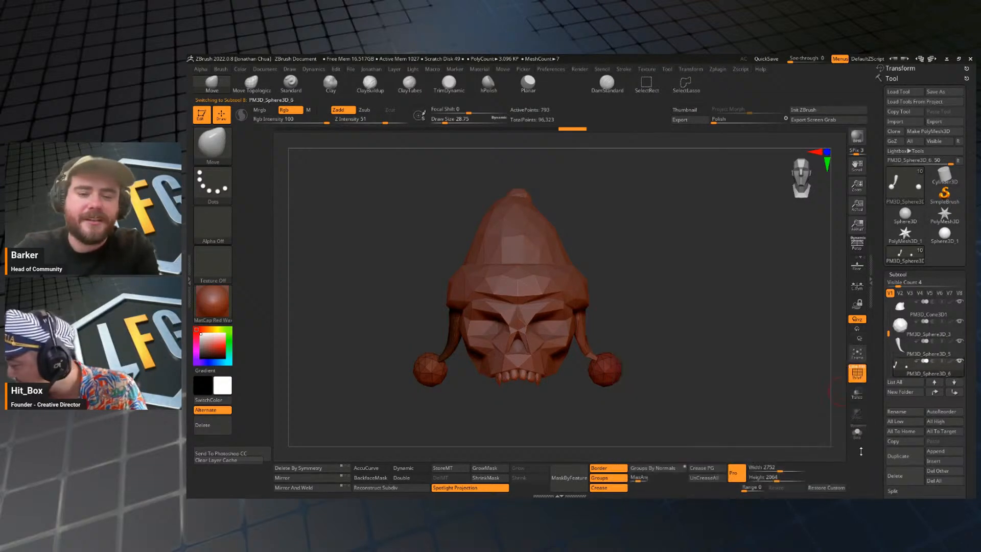
{"action": "left_click", "coordinate": [857, 432]}
{"action": "left_click_drag", "start_coordinate": [653, 315], "coordinate": [551, 421], "text": "ctrl+shift"}
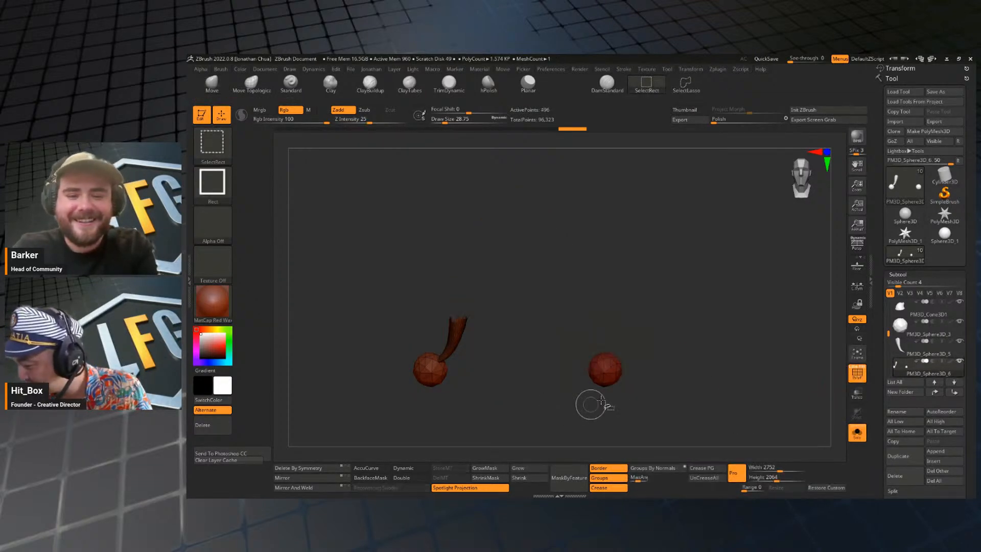
{"action": "left_click", "coordinate": [675, 367], "text": "ctrl+shift"}
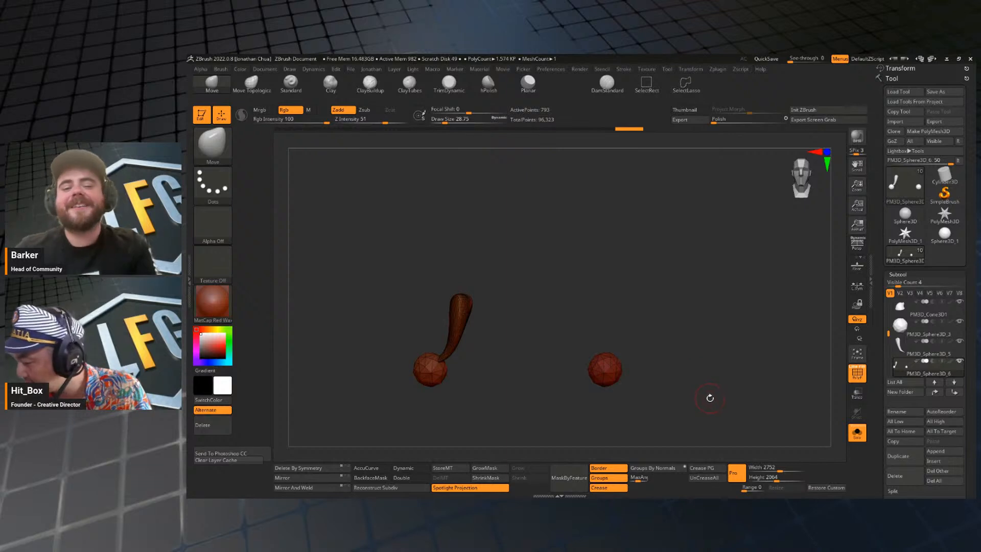
{"action": "left_click_drag", "start_coordinate": [714, 400], "coordinate": [784, 401]}
{"action": "key", "text": "space"}
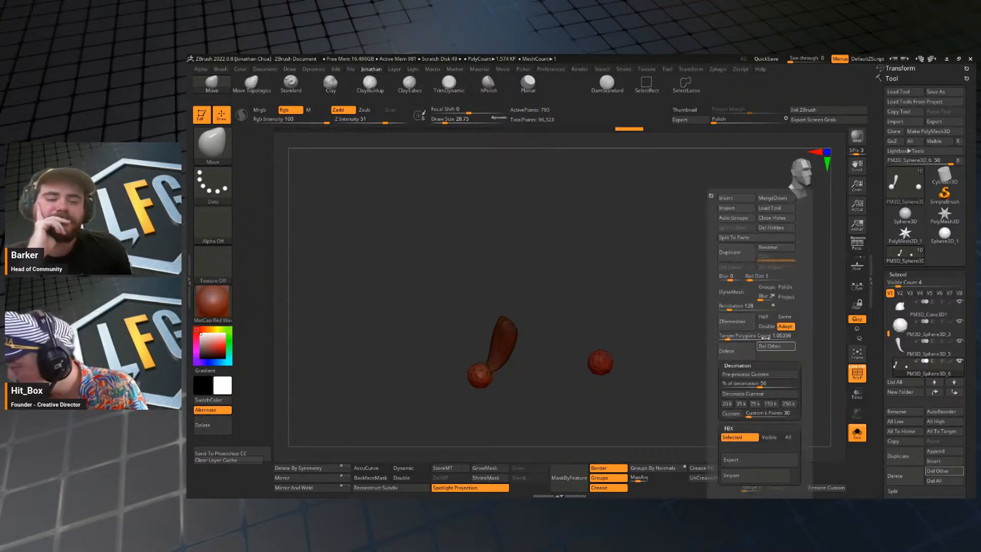
{"action": "left_click", "coordinate": [739, 238]}
{"action": "left_click", "coordinate": [711, 256]}
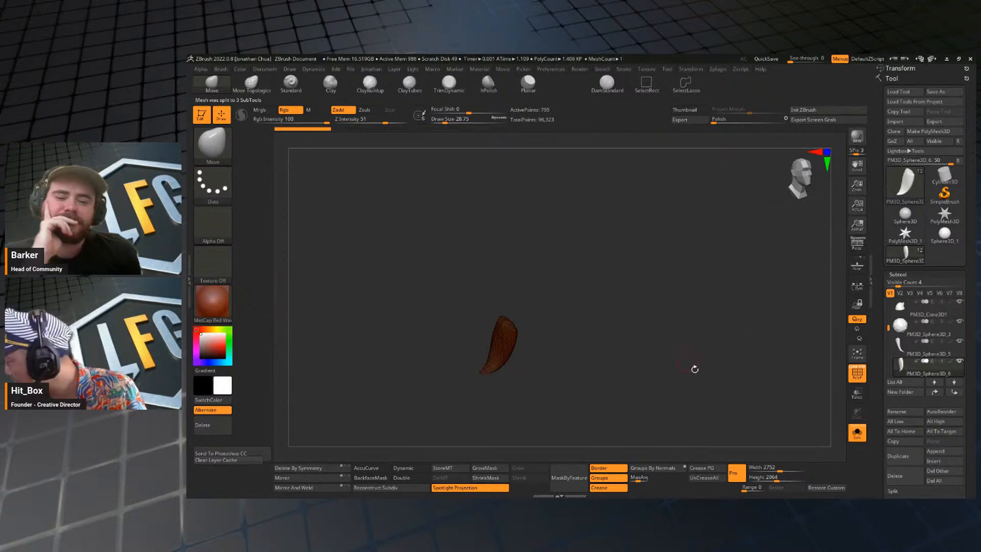
Delete the dense flap, and merge the low-poly flap down with the side pompom listed below it.
{"action": "left_click", "coordinate": [895, 476]}
{"action": "left_click", "coordinate": [832, 482]}
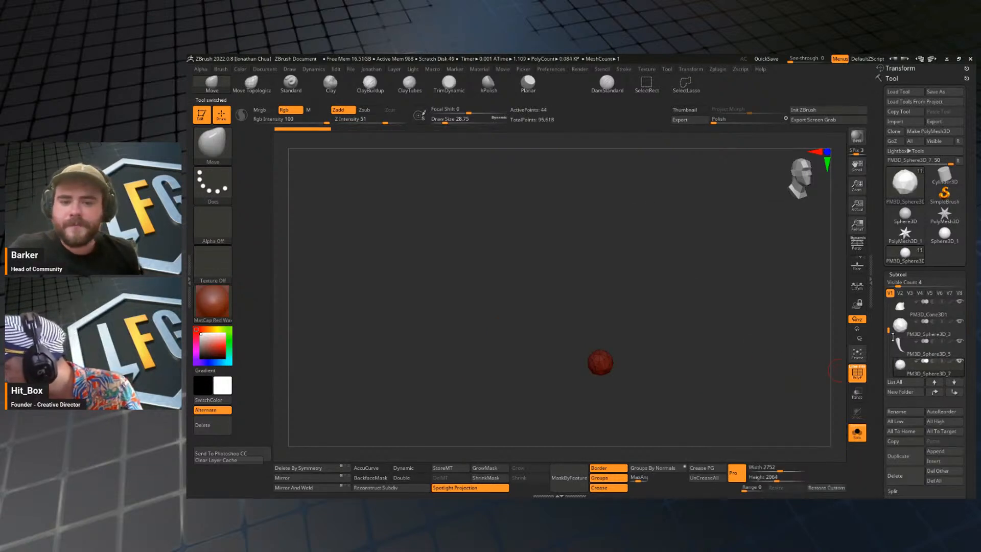
{"action": "left_click", "coordinate": [926, 352]}
{"action": "key", "text": "space"}
{"action": "left_click", "coordinate": [728, 197]}
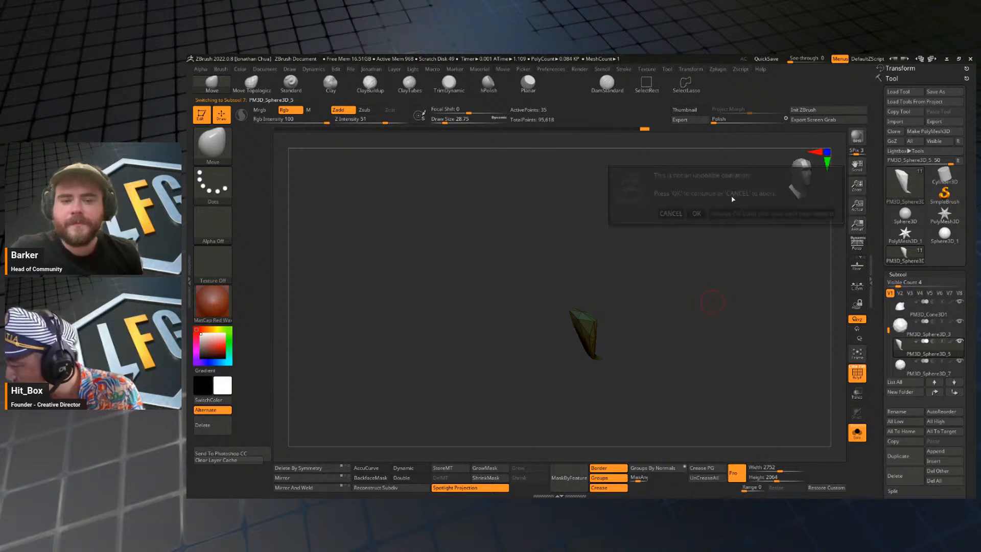
{"action": "left_click", "coordinate": [696, 212]}
Show the whole model again and delete the loose pompom on the side without a flap.
{"action": "left_click", "coordinate": [857, 432]}
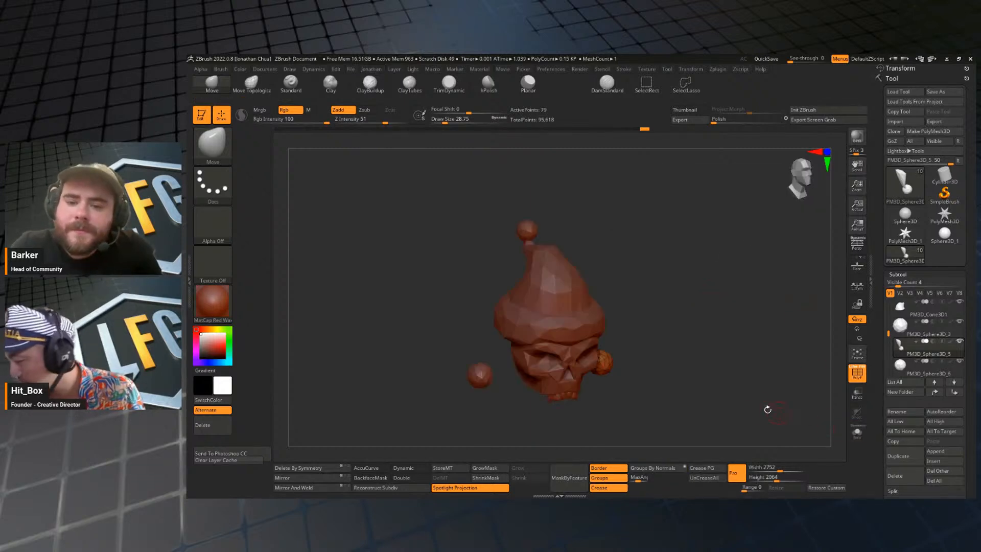
{"action": "left_click_drag", "start_coordinate": [767, 409], "coordinate": [667, 403]}
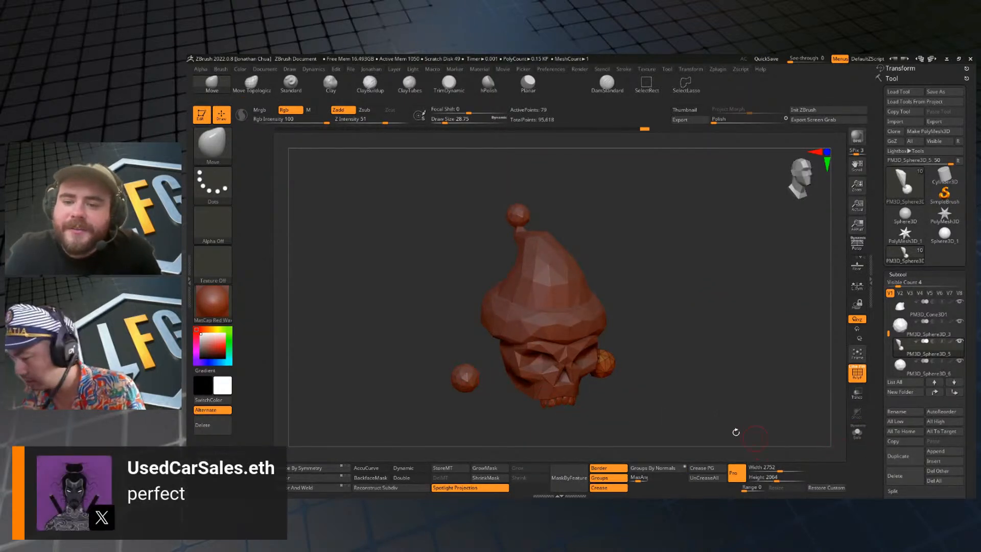
{"action": "left_click", "coordinate": [466, 382], "text": "alt"}
{"action": "left_click_drag", "start_coordinate": [761, 409], "coordinate": [683, 411]}
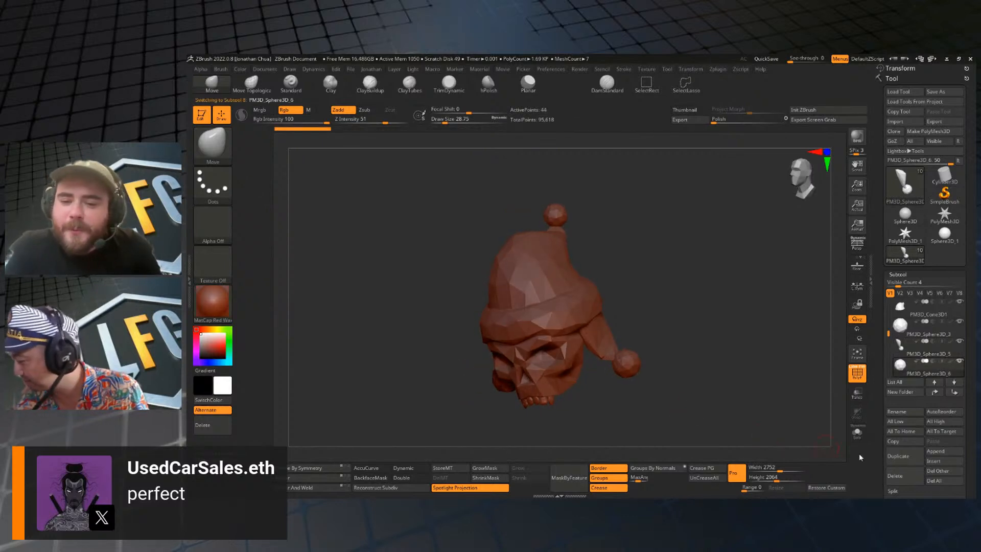
{"action": "left_click", "coordinate": [905, 476]}
{"action": "left_click", "coordinate": [829, 485]}
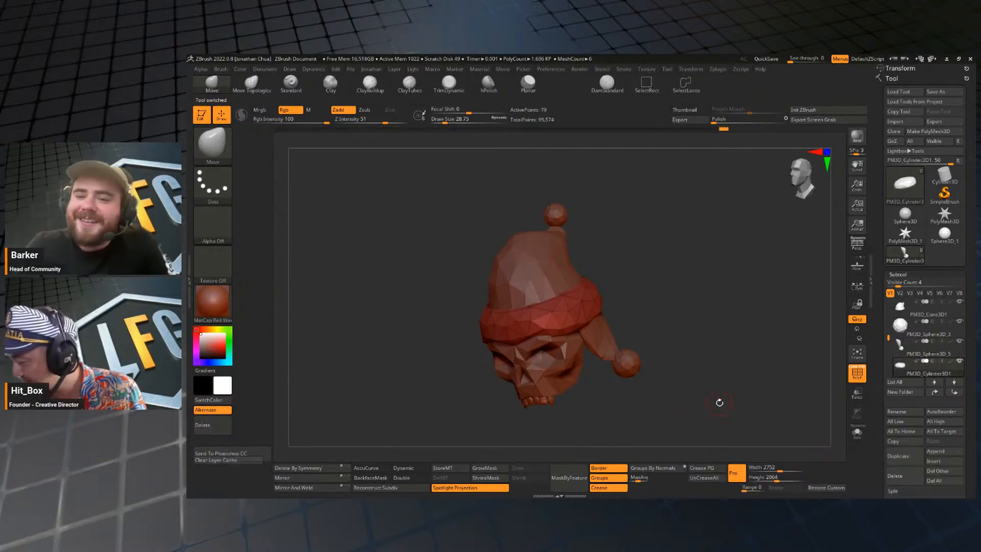
Mirror and weld the merged flap and pompom across to the other side of the head.
{"action": "left_click_drag", "start_coordinate": [718, 402], "coordinate": [761, 376], "text": "shift"}
{"action": "left_click", "coordinate": [899, 349]}
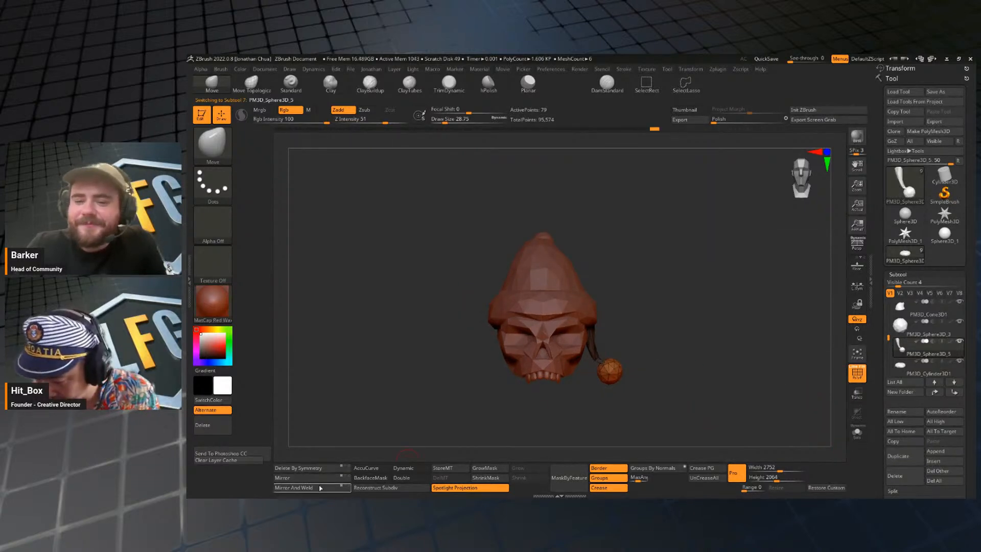
{"action": "left_click", "coordinate": [322, 488]}
{"action": "key", "text": "shift+f"}
{"action": "left_click_drag", "start_coordinate": [731, 393], "coordinate": [720, 375], "text": "shift"}
{"action": "key", "text": "shift+f"}
Select the teeth and pre-process and decimate them at 50%.
{"action": "left_click", "coordinate": [520, 354], "text": "alt"}
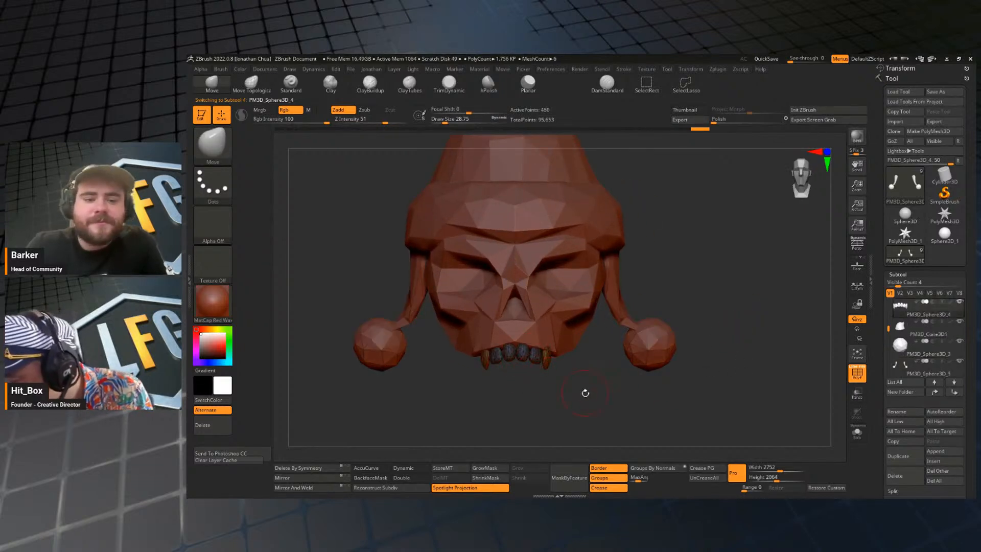
{"action": "key", "text": "shift+f"}
{"action": "key", "text": "shift+f"}
{"action": "key", "text": "j"}
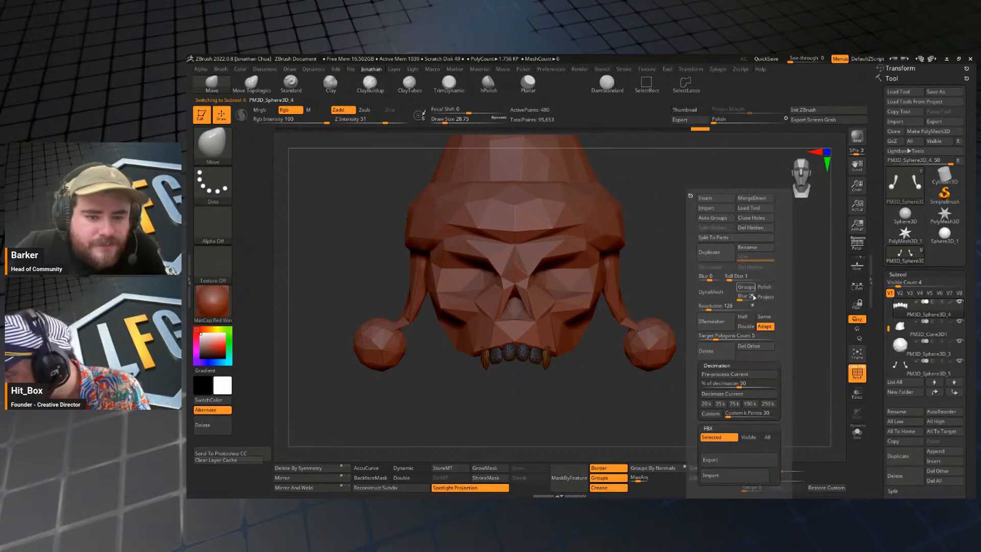
{"action": "left_click", "coordinate": [735, 377]}
{"action": "key", "text": "j"}
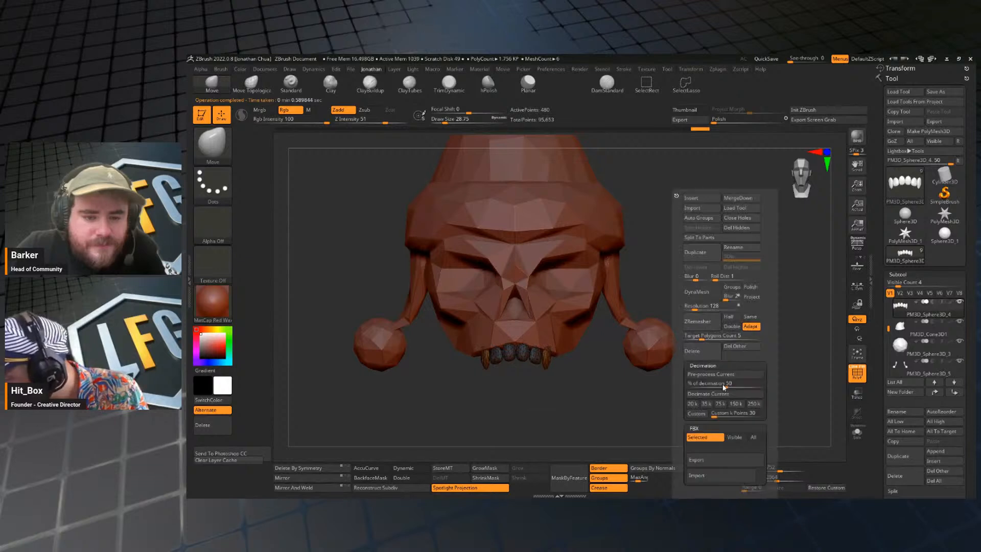
{"action": "left_click", "coordinate": [711, 395]}
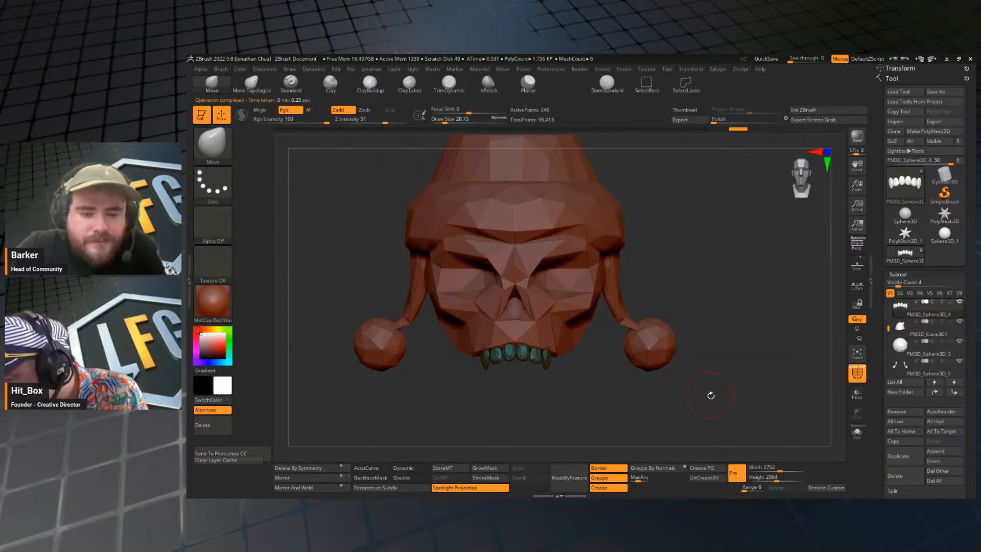
Decimate the teeth a second time at 50%, and hide the wireframe.
{"action": "key", "text": "j"}
{"action": "left_click", "coordinate": [713, 375]}
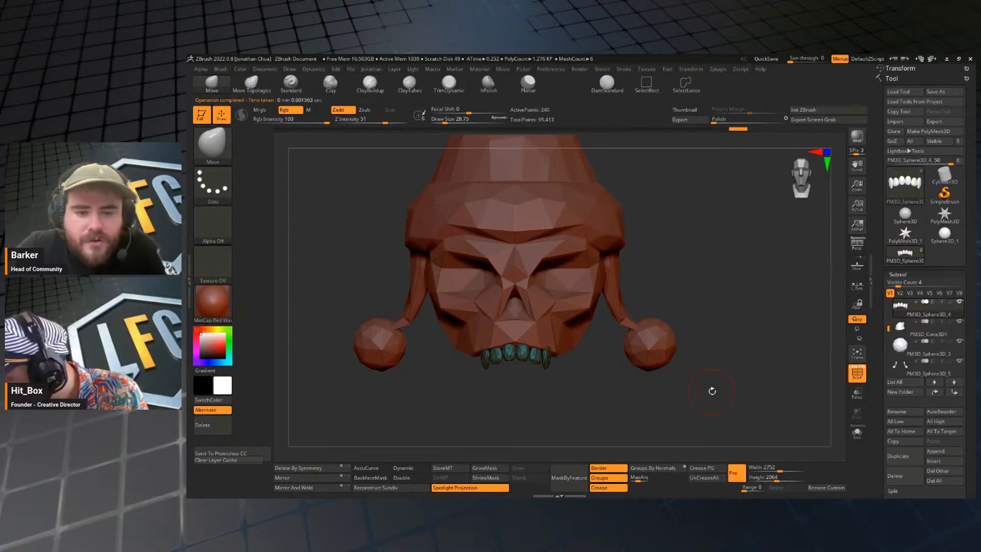
{"action": "key", "text": "j"}
{"action": "left_click", "coordinate": [710, 394]}
{"action": "mouse_move", "coordinate": [708, 395]}
{"action": "left_mouse_down"}
{"action": "mouse_move", "coordinate": [730, 238]}
{"action": "mouse_move", "coordinate": [703, 344]}
{"action": "mouse_move", "coordinate": [711, 376]}
{"action": "mouse_move", "coordinate": [713, 296]}
{"action": "mouse_move", "coordinate": [703, 376]}
{"action": "mouse_move", "coordinate": [727, 385]}
{"action": "mouse_move", "coordinate": [733, 339]}
{"action": "mouse_move", "coordinate": [719, 388]}
{"action": "mouse_move", "coordinate": [689, 352]}
{"action": "mouse_move", "coordinate": [711, 355]}
{"action": "mouse_move", "coordinate": [684, 351]}
{"action": "left_mouse_up"}
{"action": "key", "text": "shift+f"}
{"action": "left_click_drag", "start_coordinate": [685, 317], "coordinate": [683, 346], "text": "alt"}
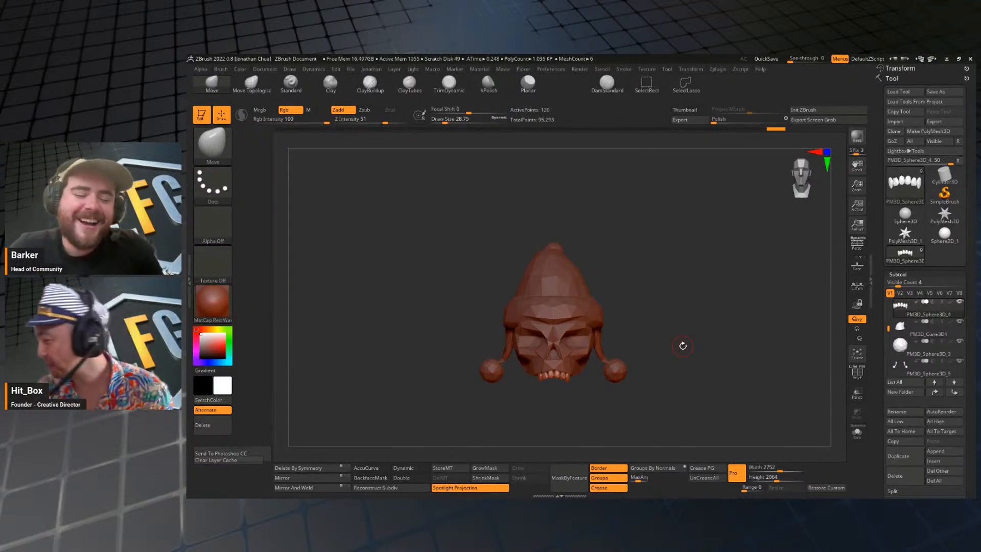
{"action": "mouse_move", "coordinate": [708, 320]}
{"action": "left_mouse_down"}
{"action": "mouse_move", "coordinate": [707, 306]}
{"action": "mouse_move", "coordinate": [717, 331]}
{"action": "mouse_move", "coordinate": [681, 335]}
{"action": "mouse_move", "coordinate": [702, 315]}
{"action": "mouse_move", "coordinate": [745, 311]}
{"action": "left_mouse_up"}
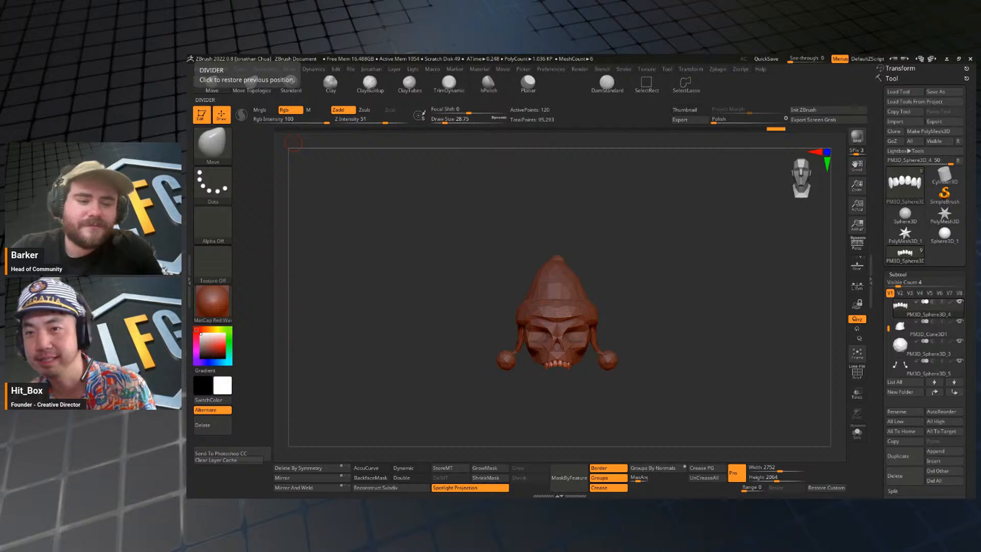
{"action": "mouse_move", "coordinate": [667, 330]}
{"action": "left_mouse_down"}
{"action": "mouse_move", "coordinate": [720, 320]}
{"action": "mouse_move", "coordinate": [722, 296]}
{"action": "mouse_move", "coordinate": [693, 259]}
{"action": "mouse_move", "coordinate": [672, 309]}
{"action": "mouse_move", "coordinate": [682, 334]}
{"action": "left_mouse_up"}
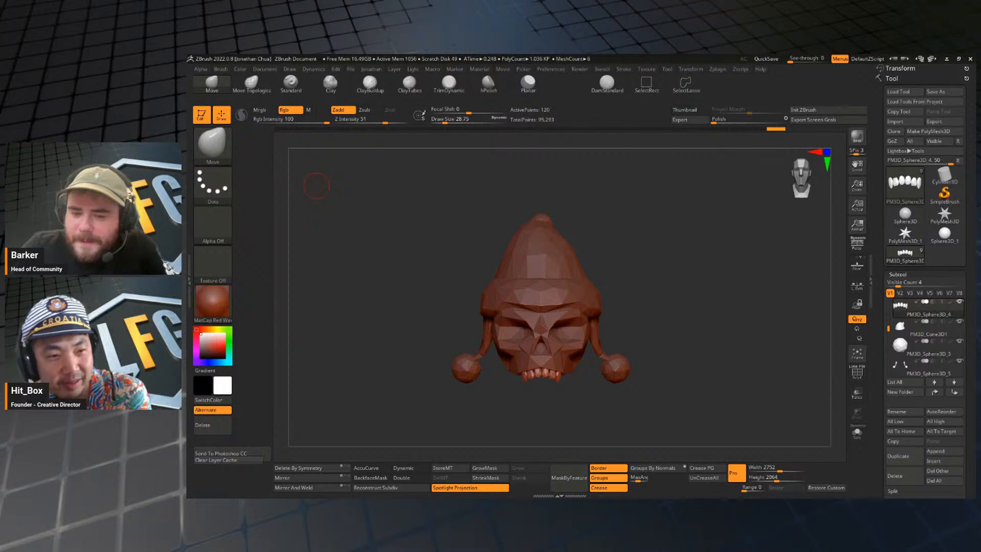
{"action": "left_click_drag", "start_coordinate": [672, 337], "coordinate": [720, 348]}
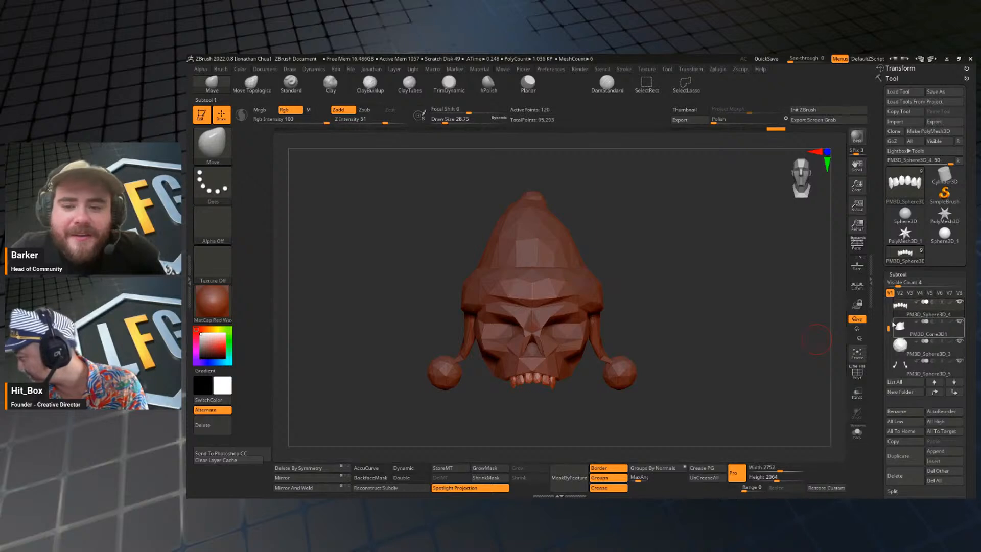
Raise the subtool list's visible count to 11.
{"action": "left_click_drag", "start_coordinate": [887, 330], "coordinate": [905, 206]}
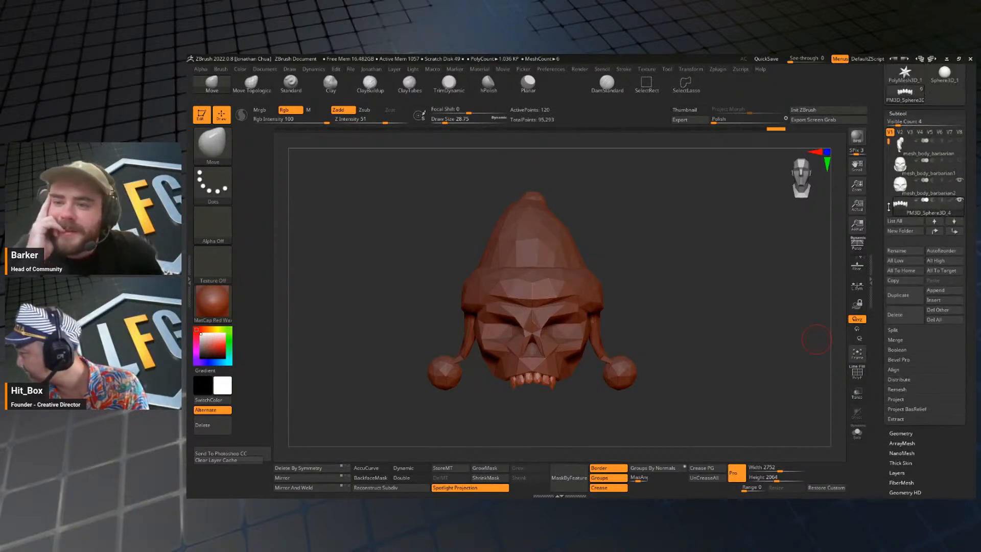
{"action": "mouse_move", "coordinate": [898, 142]}
{"action": "left_click_drag", "start_coordinate": [900, 121], "coordinate": [921, 129]}
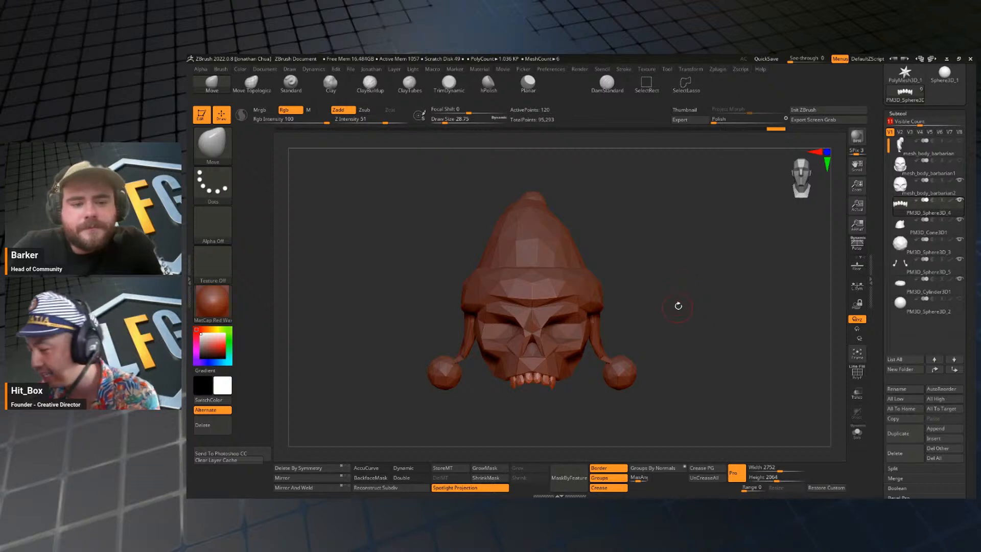
{"action": "mouse_move", "coordinate": [678, 307]}
{"action": "left_mouse_down"}
{"action": "mouse_move", "coordinate": [694, 308]}
{"action": "mouse_move", "coordinate": [684, 309]}
{"action": "mouse_move", "coordinate": [685, 396]}
{"action": "mouse_move", "coordinate": [707, 332]}
{"action": "mouse_move", "coordinate": [692, 316]}
{"action": "left_mouse_up"}
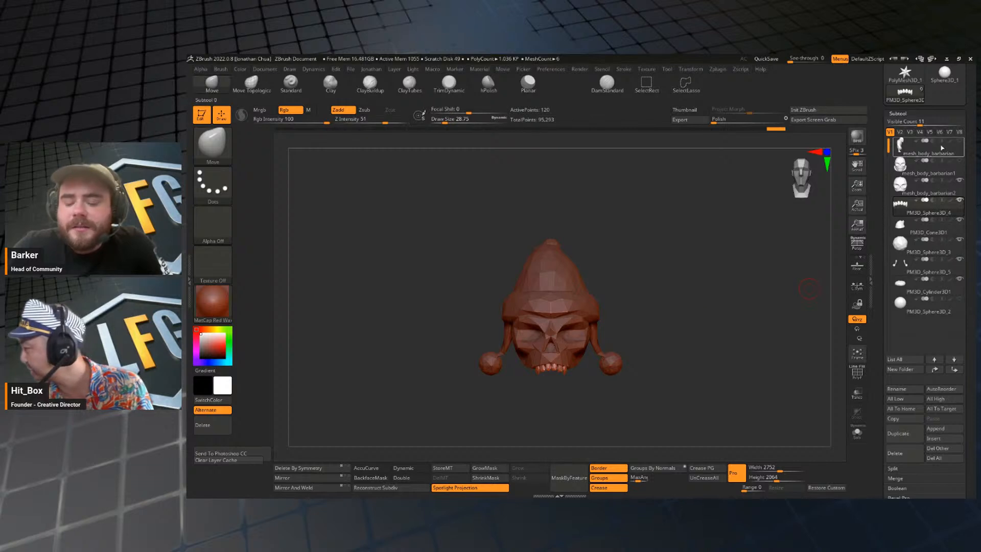
Delete the mesh_body_barbarian1 subtool, the dense original head behind the skull.
{"action": "left_click", "coordinate": [914, 160]}
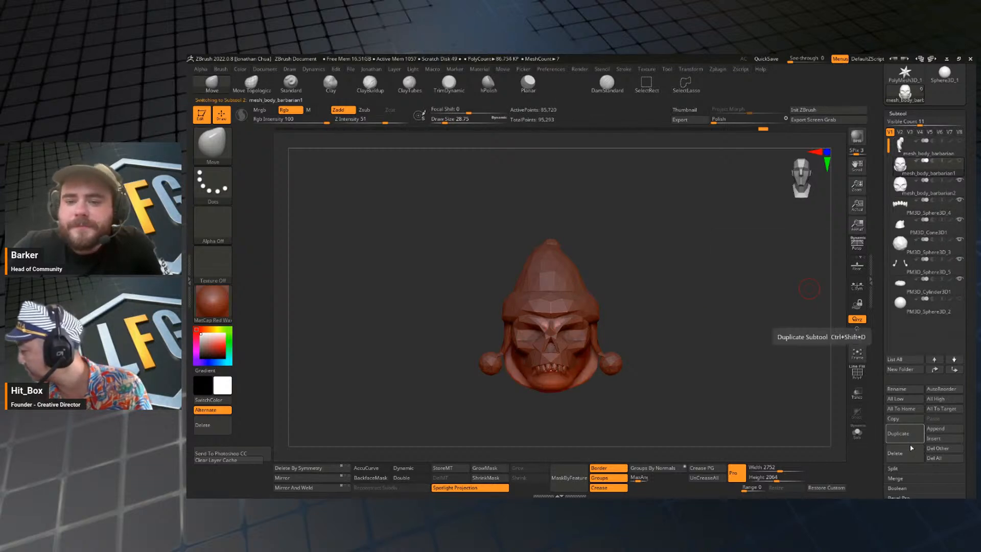
{"action": "left_click", "coordinate": [903, 458]}
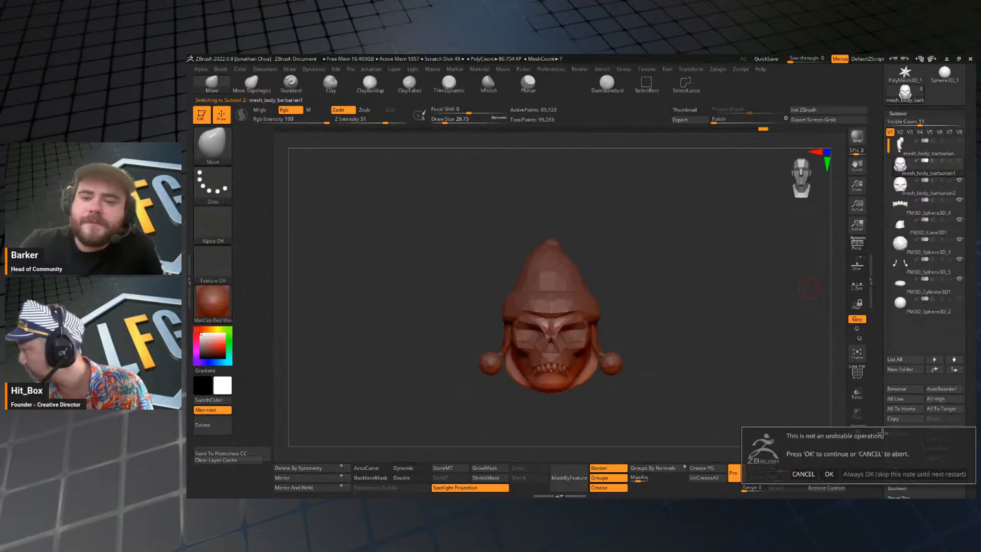
{"action": "left_click", "coordinate": [830, 473]}
Merge the teeth, hat, pompoms, flaps and hat brim subtools down into the mesh_body_barbarian2 skull.
{"action": "left_click_drag", "start_coordinate": [715, 245], "coordinate": [699, 277]}
{"action": "key", "text": "j"}
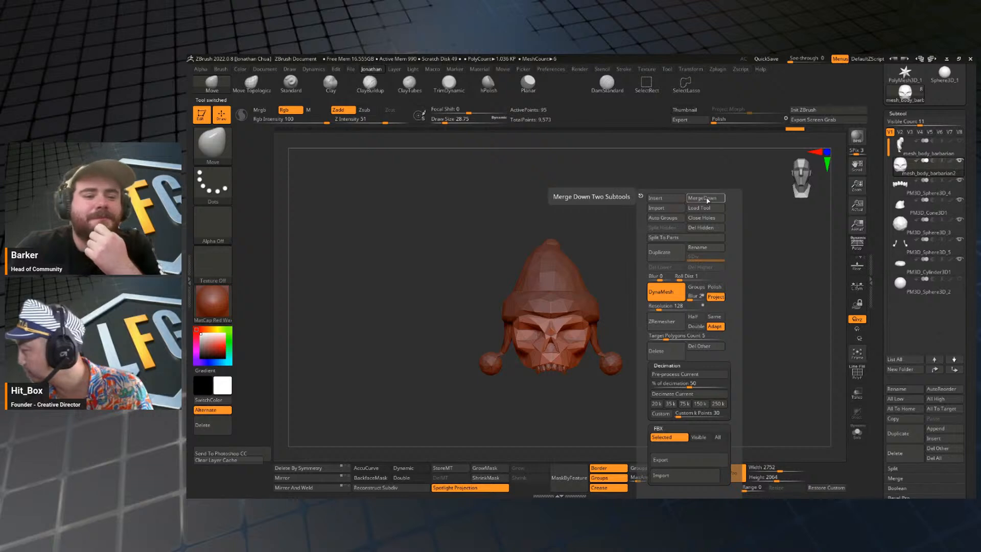
{"action": "left_click", "coordinate": [708, 199]}
{"action": "left_click", "coordinate": [708, 217]}
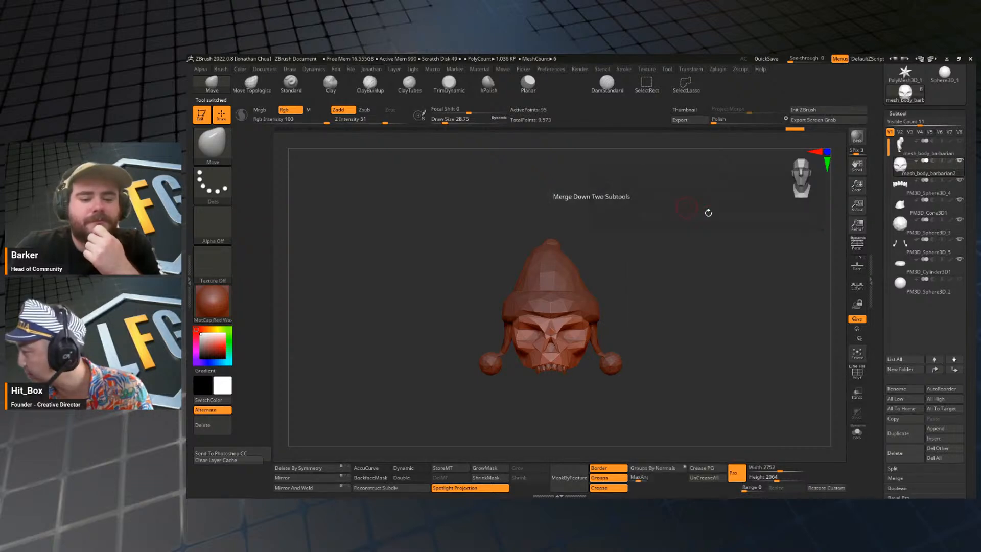
{"action": "key", "text": "j"}
{"action": "left_click", "coordinate": [707, 196]}
{"action": "key", "text": "j"}
{"action": "left_click", "coordinate": [709, 196]}
{"action": "key", "text": "j"}
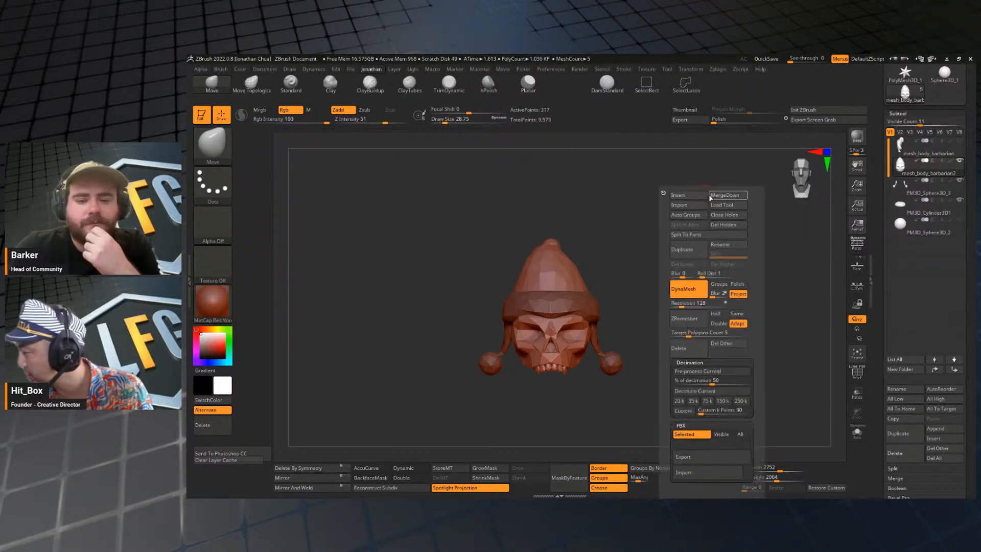
{"action": "left_click", "coordinate": [719, 197]}
{"action": "key", "text": "j"}
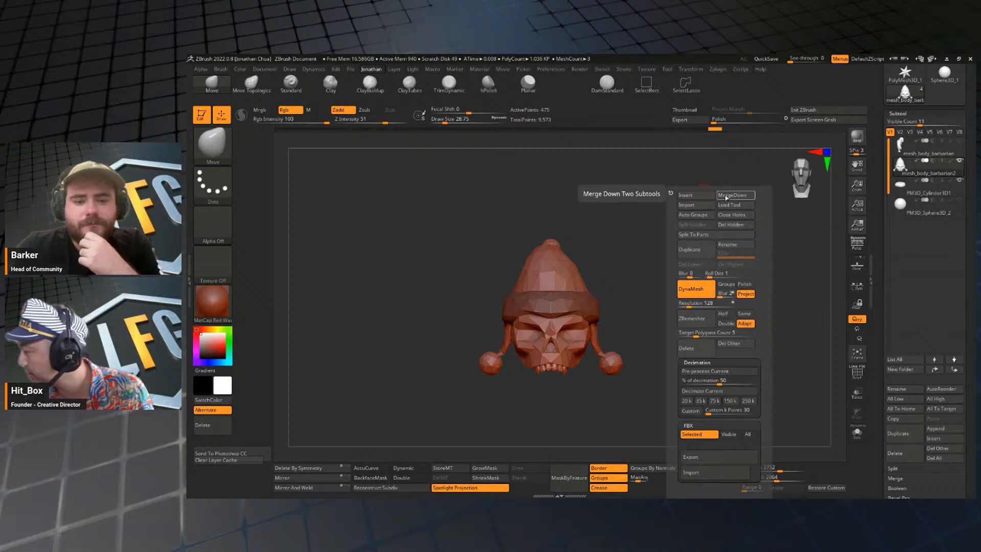
{"action": "left_click", "coordinate": [725, 196]}
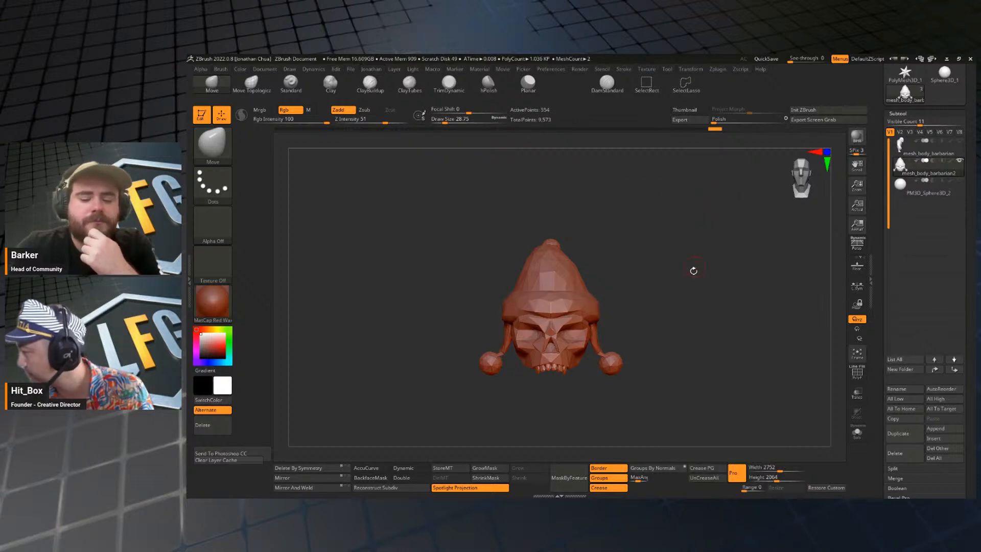
Isolate the merged head, compare it with the leftover sphere subtool, and examine it from the front with the wireframe on and off.
{"action": "left_click_drag", "start_coordinate": [691, 269], "coordinate": [706, 271]}
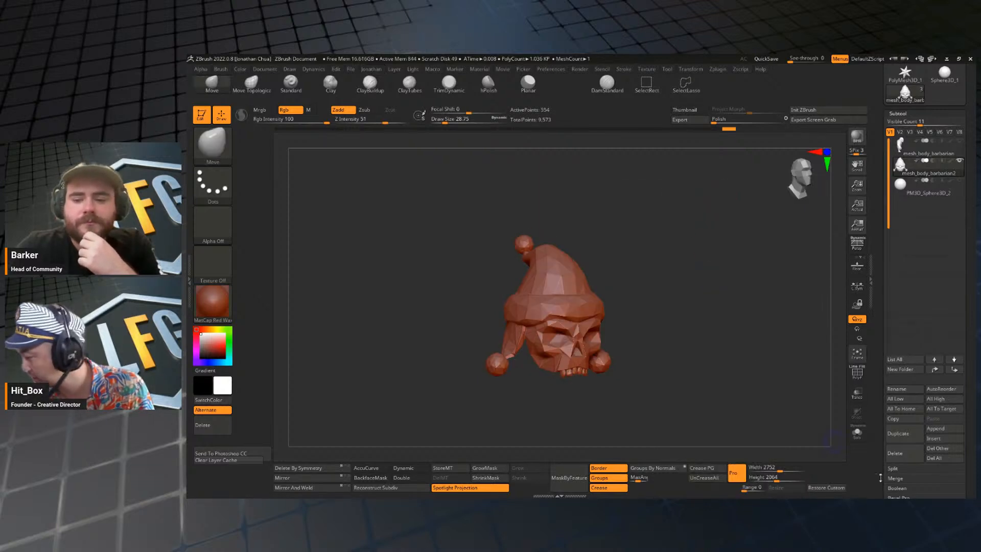
{"action": "left_click", "coordinate": [857, 433]}
{"action": "left_click_drag", "start_coordinate": [740, 373], "coordinate": [717, 305]}
{"action": "left_click", "coordinate": [906, 195]}
{"action": "left_click", "coordinate": [900, 166]}
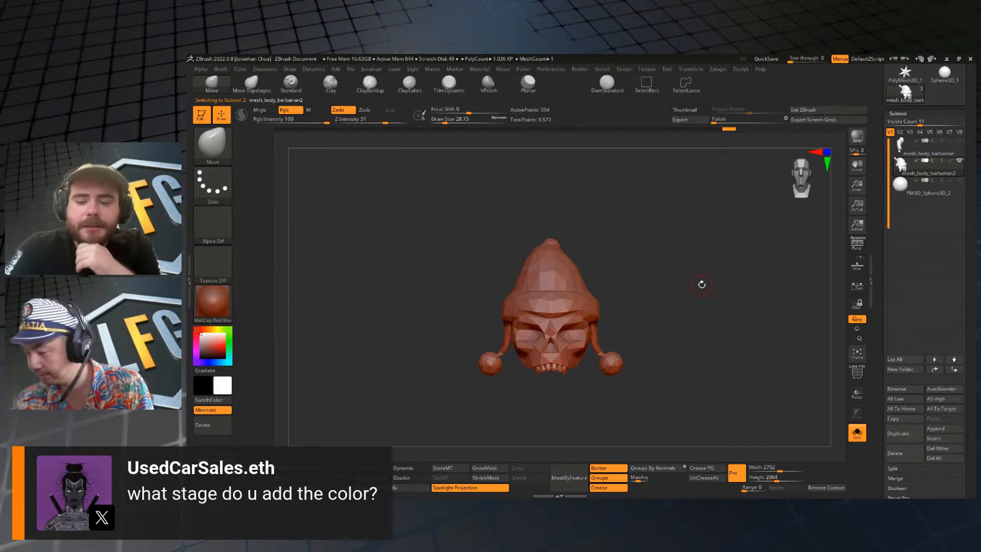
{"action": "left_click_drag", "start_coordinate": [701, 284], "coordinate": [702, 302], "text": "alt"}
{"action": "key", "text": "shift+f"}
{"action": "key", "text": "shift+f"}
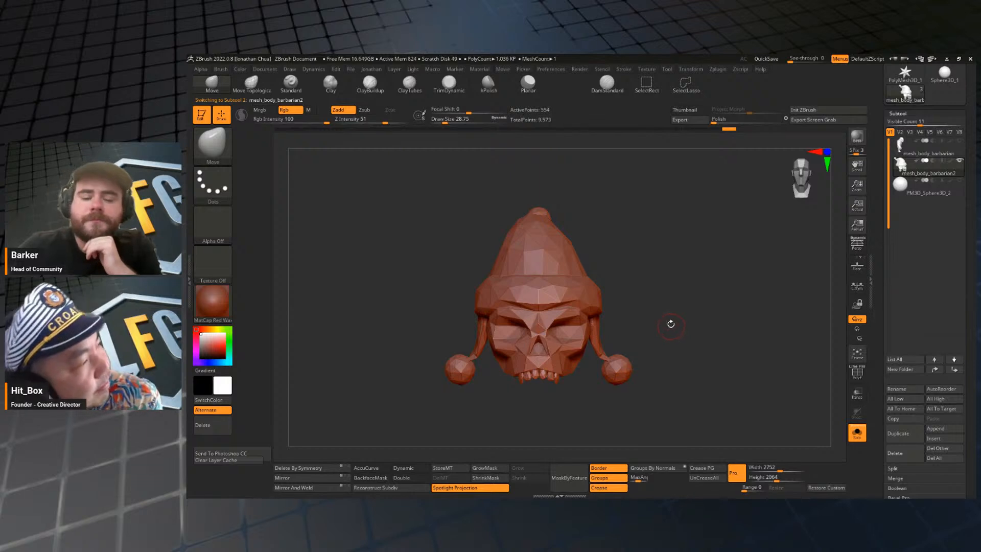
{"action": "left_click_drag", "start_coordinate": [685, 335], "coordinate": [681, 313]}
Delete the leftover PM3D_Sphere3D_2 sphere subtool.
{"action": "left_click", "coordinate": [922, 194]}
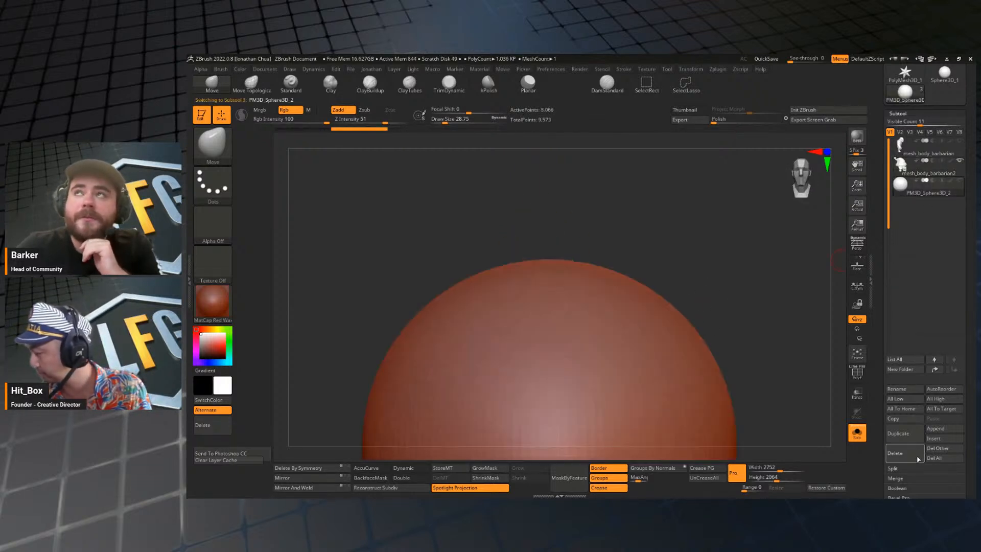
{"action": "left_click", "coordinate": [898, 454]}
{"action": "left_click", "coordinate": [830, 476]}
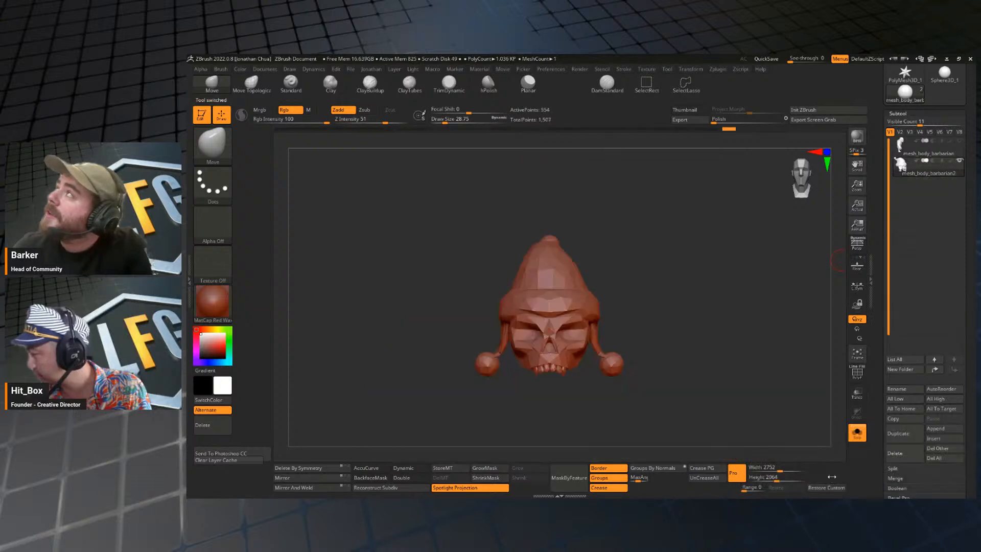
{"action": "left_click_drag", "start_coordinate": [685, 323], "coordinate": [683, 326], "text": "alt"}
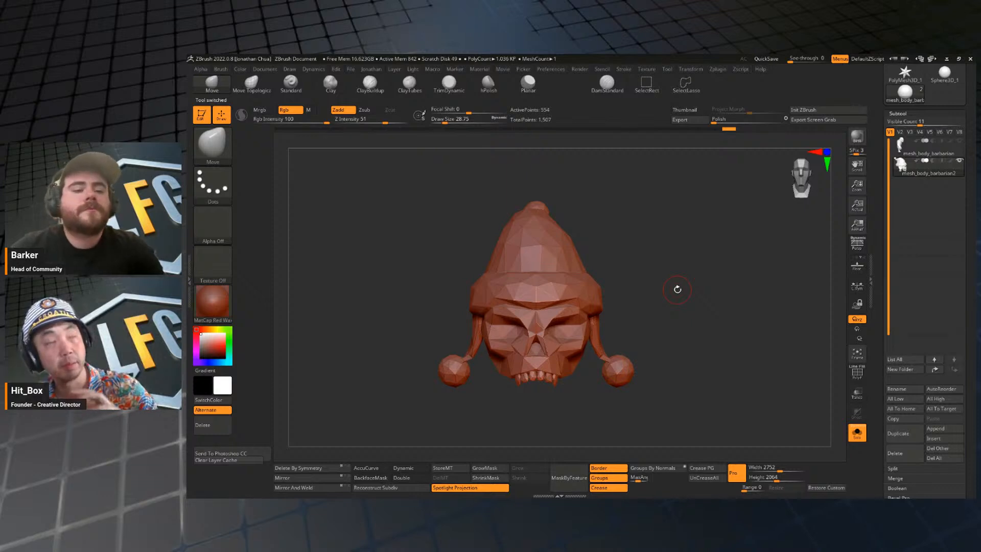
{"action": "left_click_drag", "start_coordinate": [675, 285], "coordinate": [693, 308]}
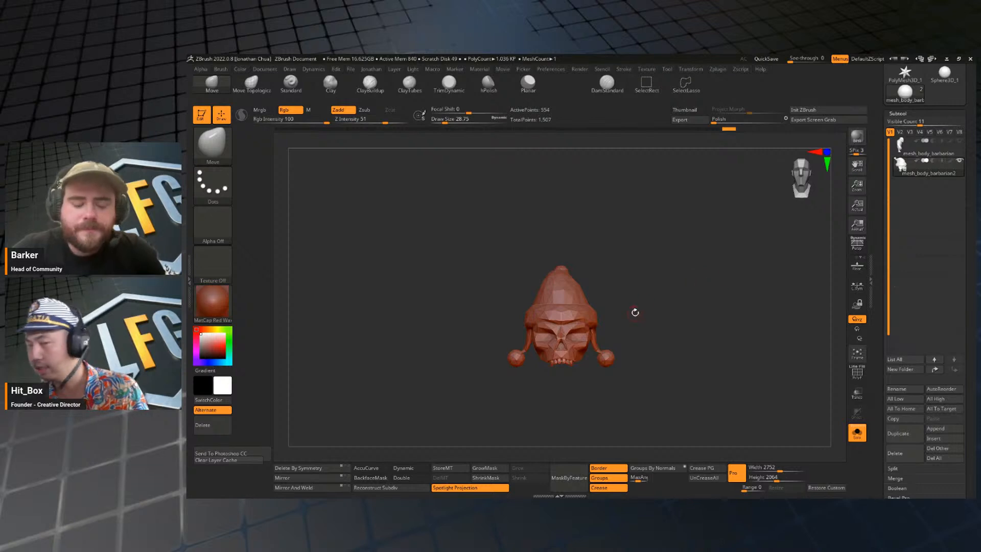